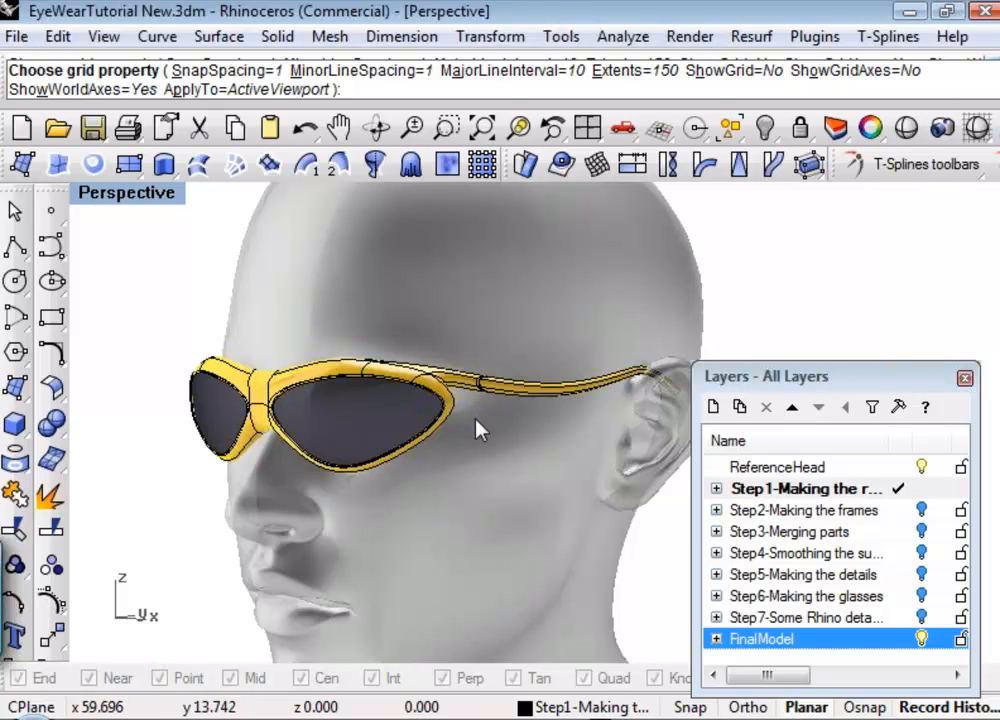
Examine the finished sunglasses on the reference head from several angles using a shaded preview.
right_drag(478, 424, 330, 435)
scroll(330, 437, up, 3)
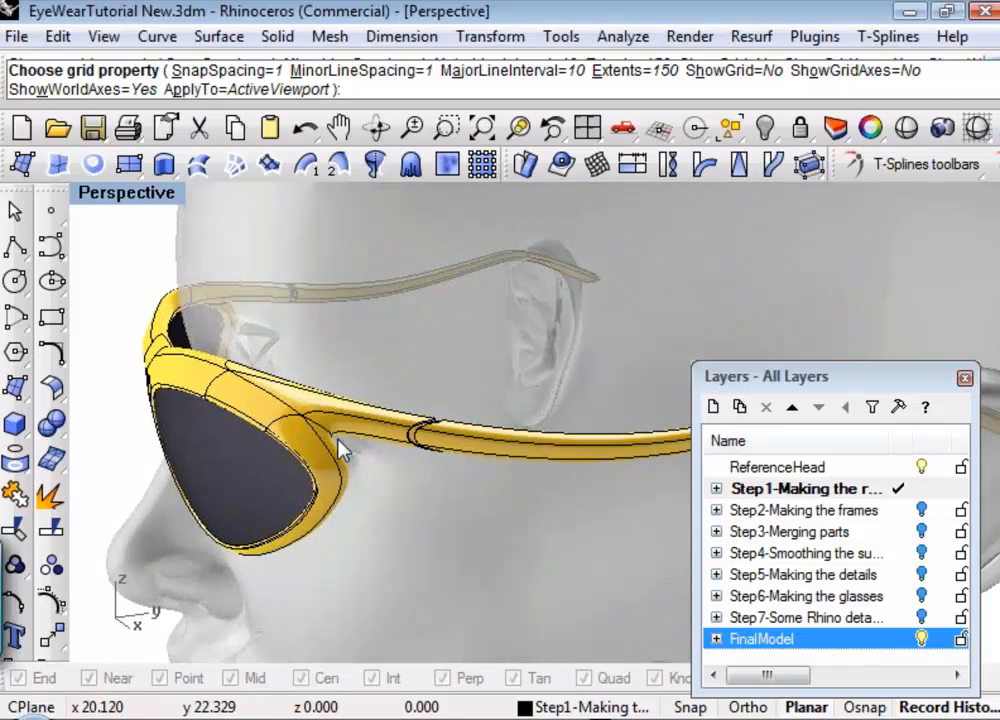
click(907, 129)
mouse_move(408, 464)
right_down()
mouse_move(293, 492)
mouse_move(248, 475)
mouse_move(335, 490)
mouse_move(507, 453)
mouse_move(379, 461)
right_up()
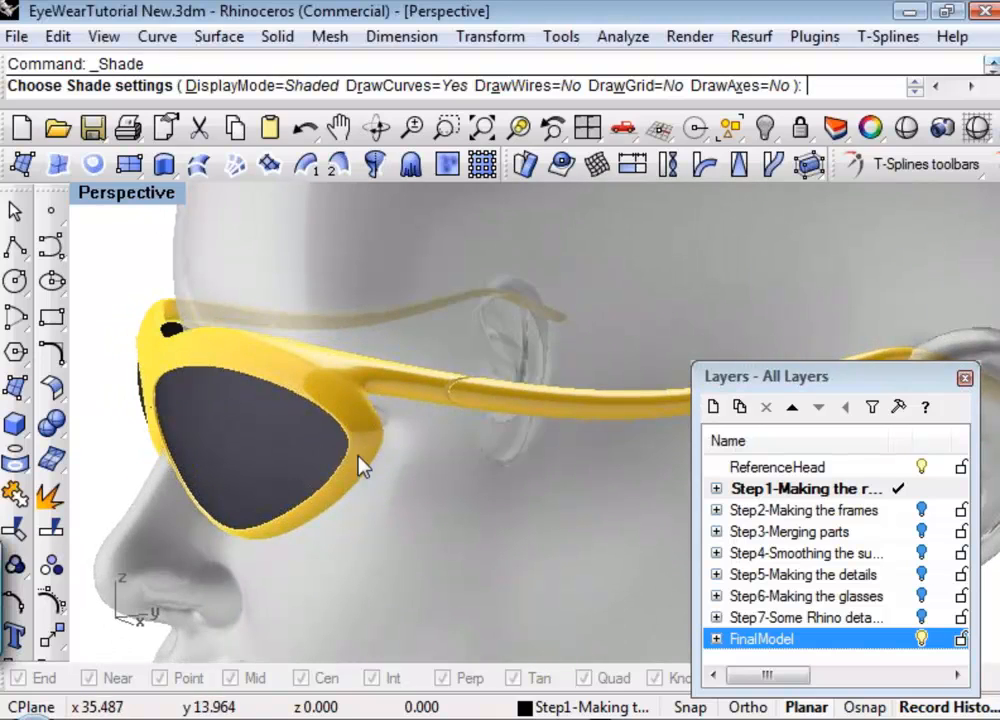
right_drag(268, 401, 366, 384)
right_drag(437, 520, 388, 503)
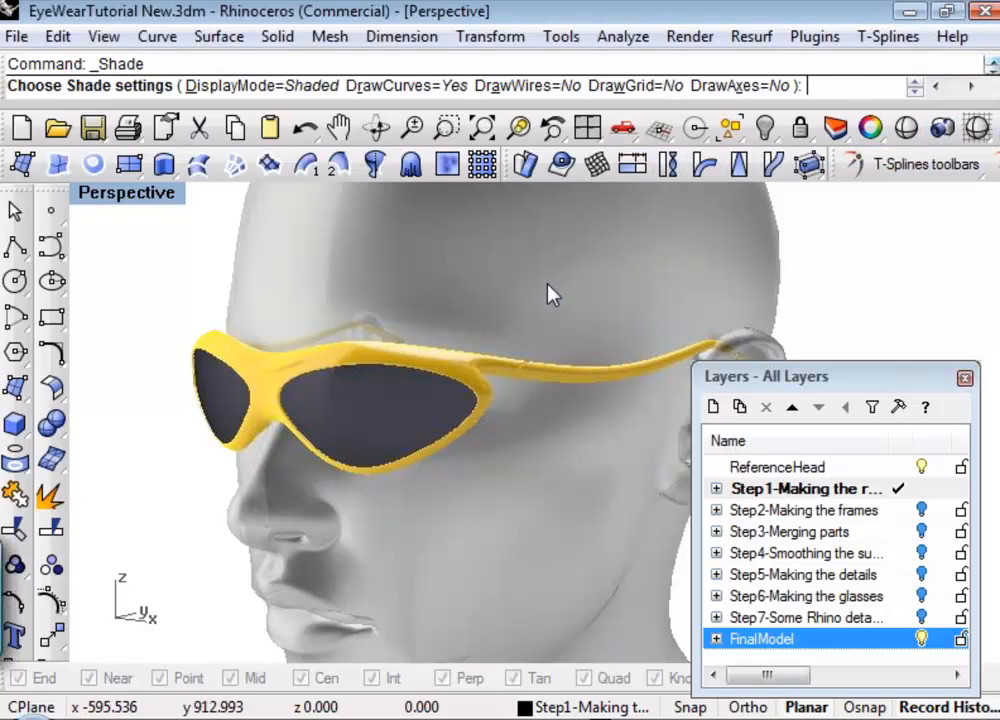
key(Return)
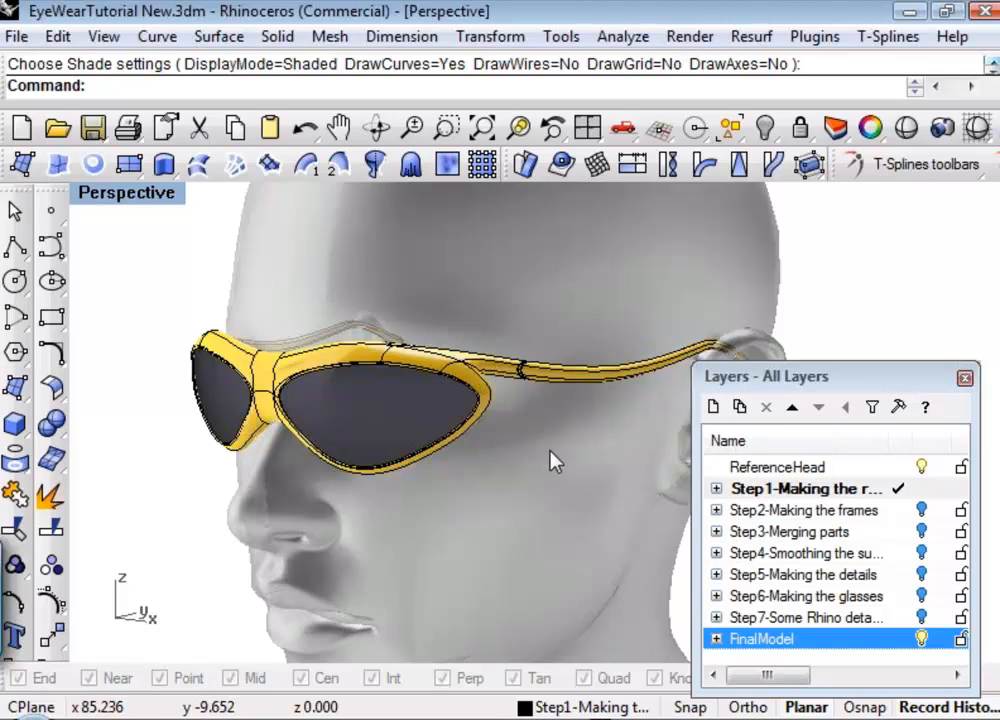
Turn off the FinalModel layer and show the hidden lens outline curve on the reference head.
click(921, 638)
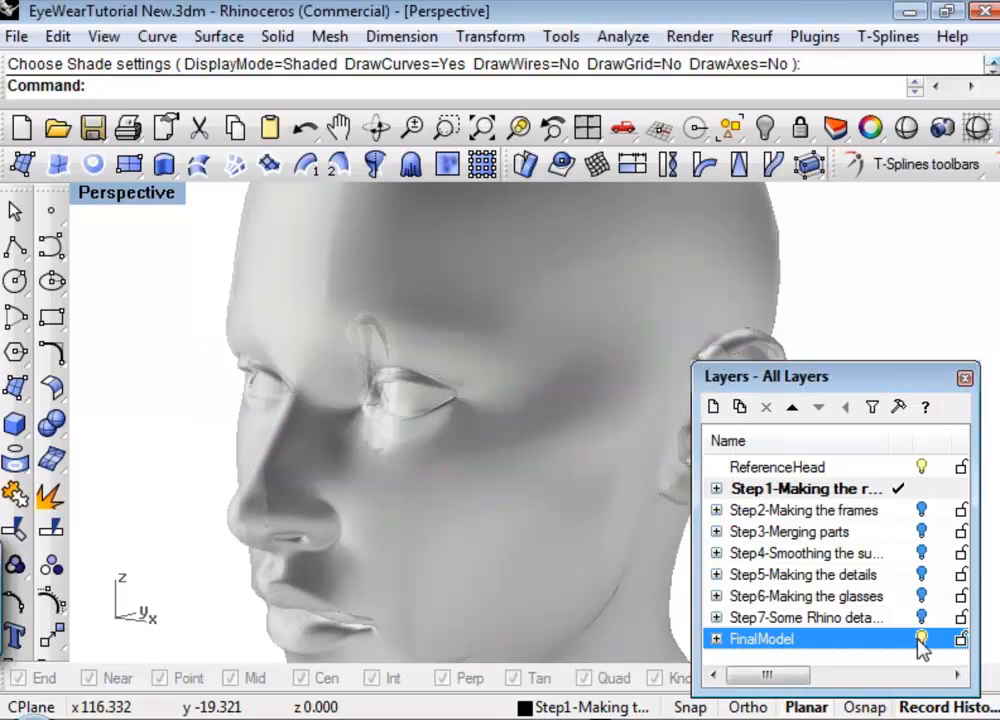
right_click(465, 466)
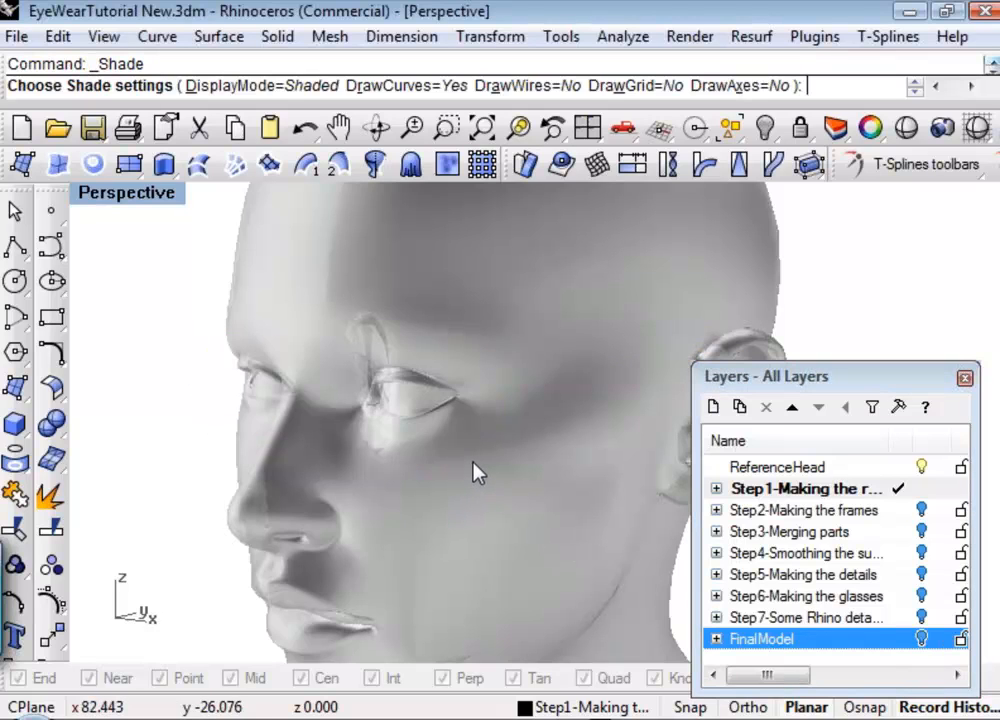
shift+right_drag(448, 445, 435, 388)
key(Return)
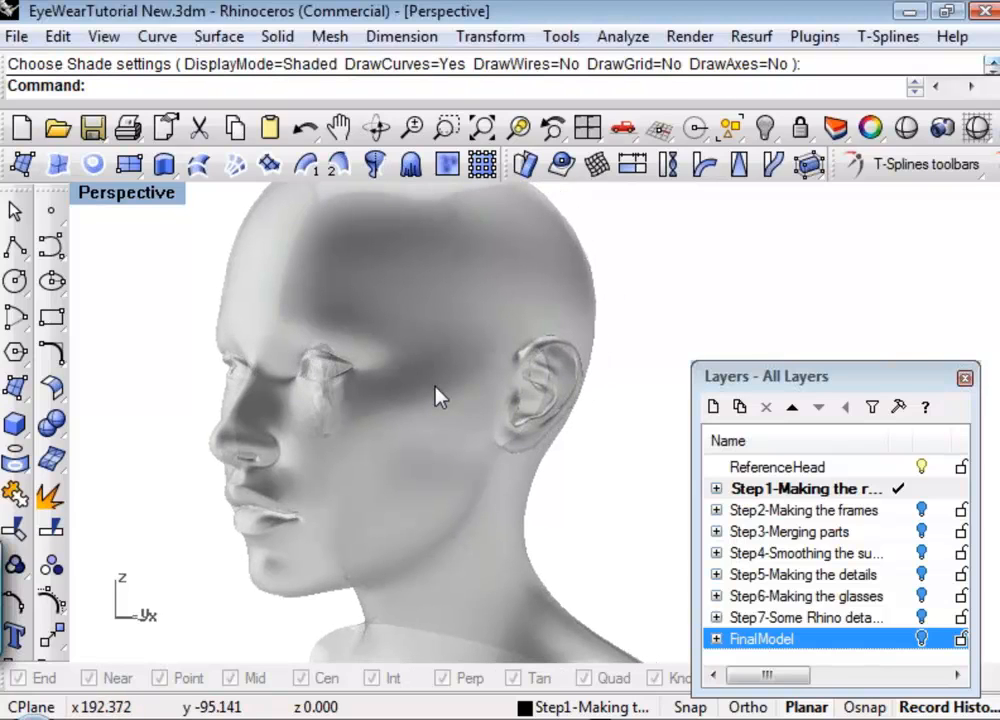
text(Show)
key(Return)
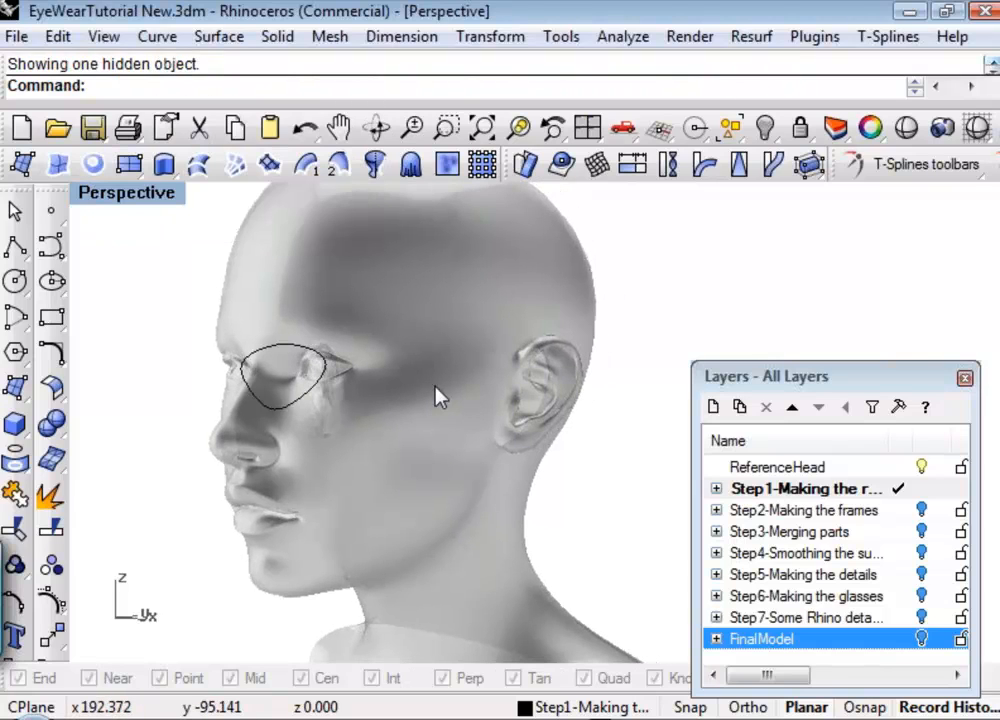
Examine the lens outline curve's shape and placement in front of the eye from the front and side.
right_drag(428, 400, 446, 440)
scroll(345, 430, up, 3)
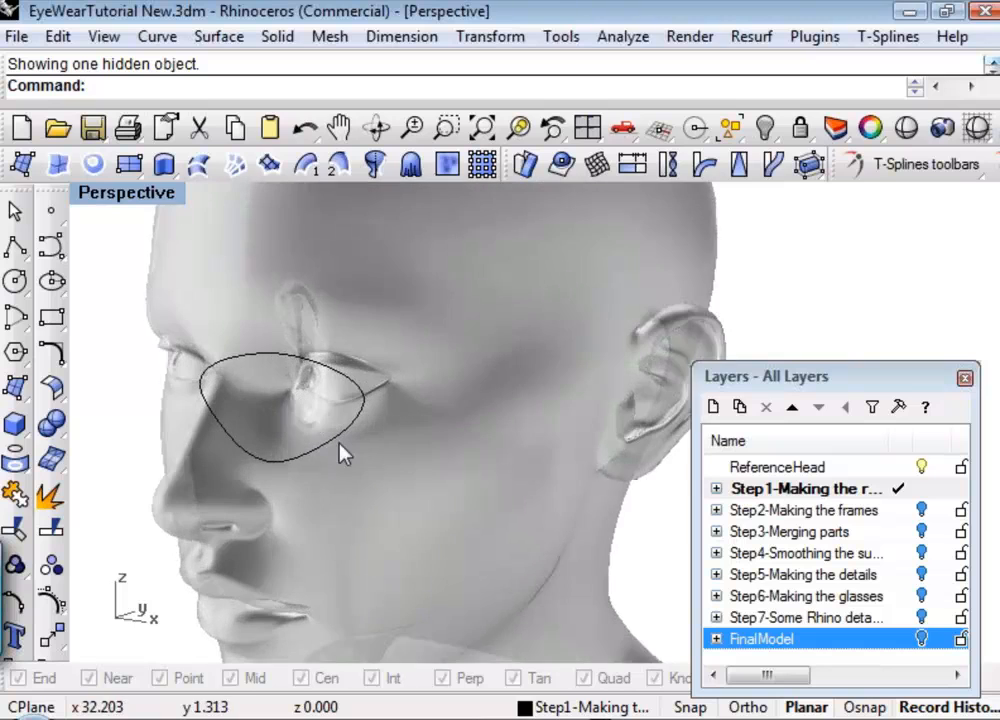
shift+right_drag(341, 453, 487, 429)
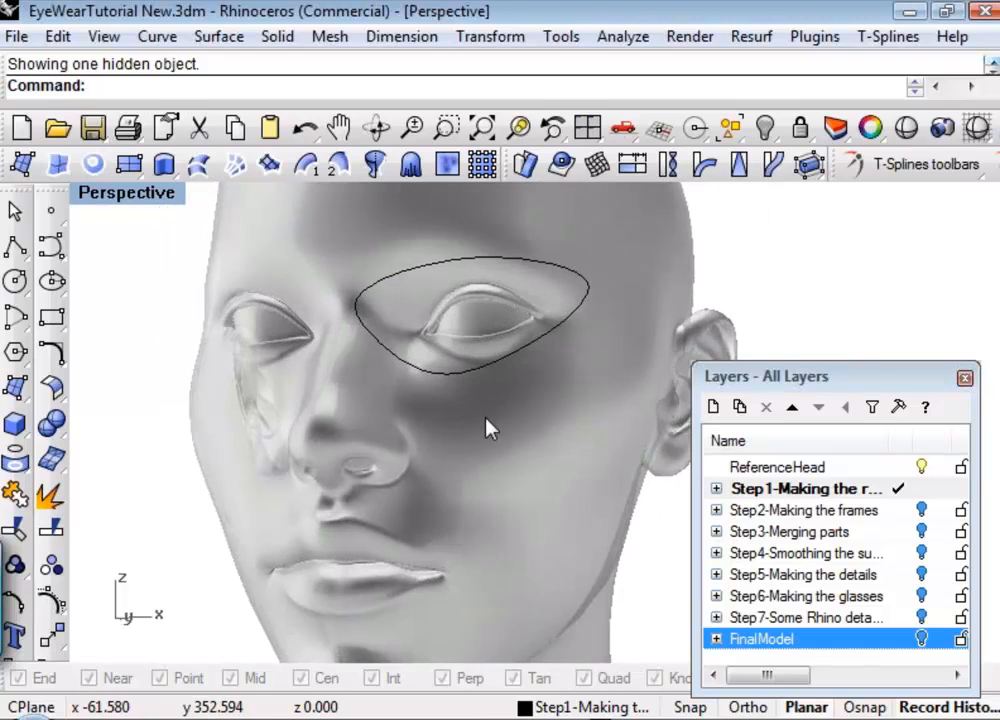
scroll(487, 429, down, 2)
right_drag(548, 462, 463, 545)
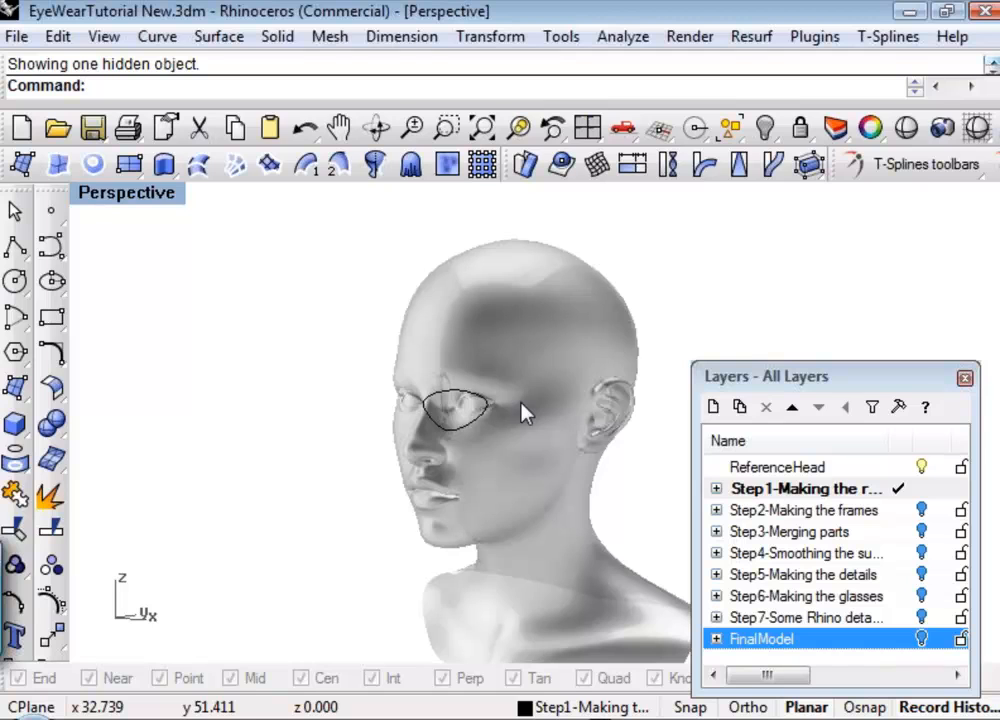
right_drag(454, 475, 279, 473)
scroll(680, 387, up, 2)
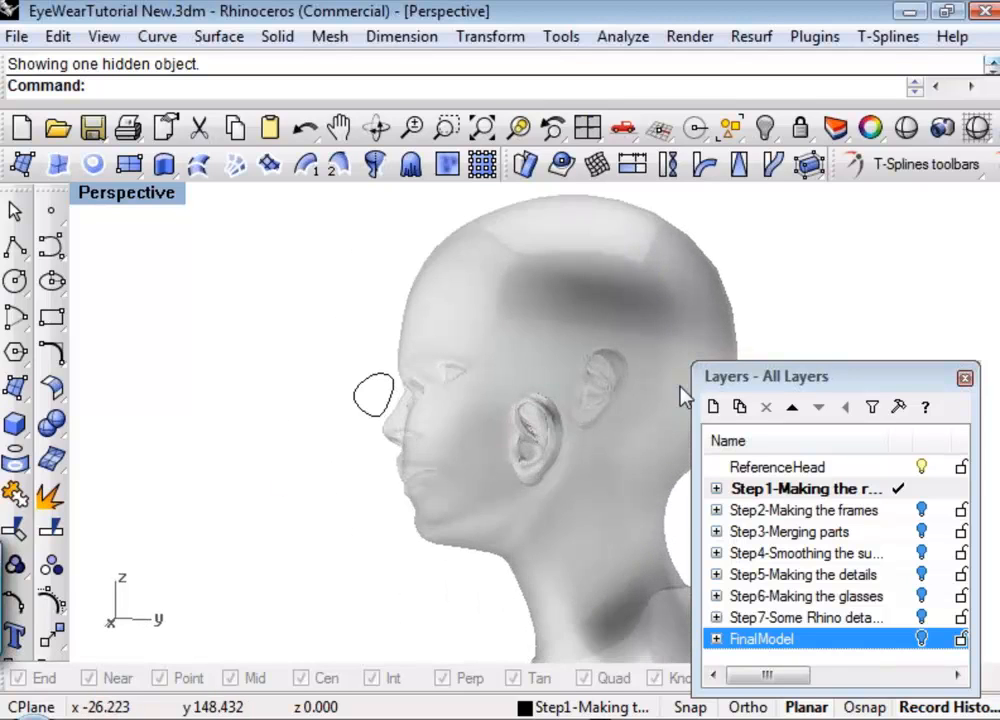
scroll(438, 377, up, 5)
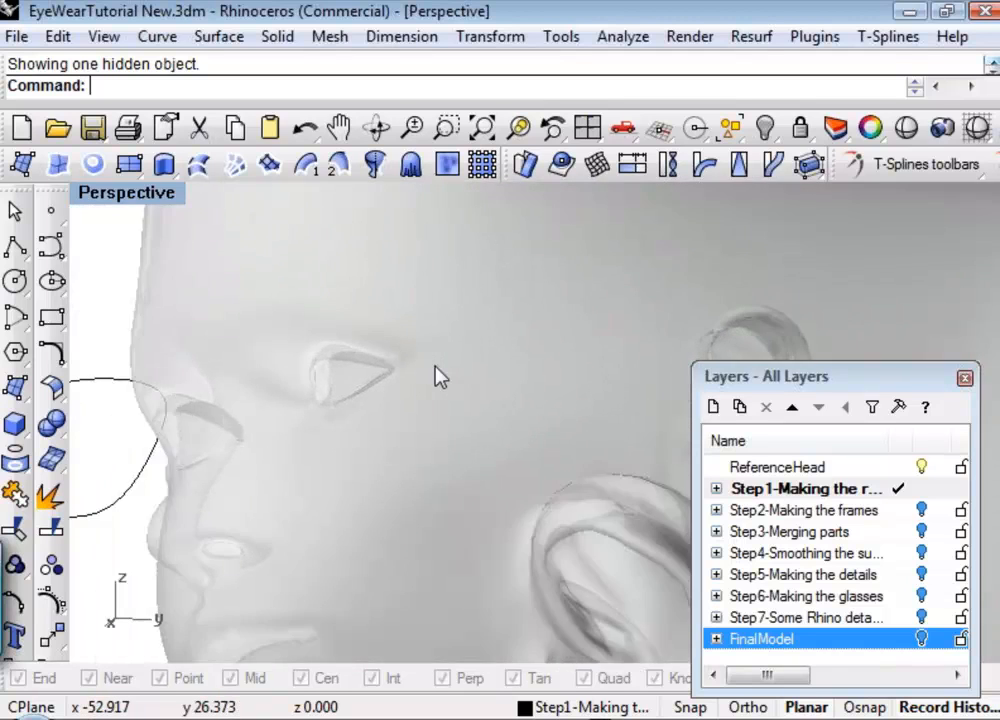
scroll(438, 377, down, 5)
right_drag(341, 476, 552, 448)
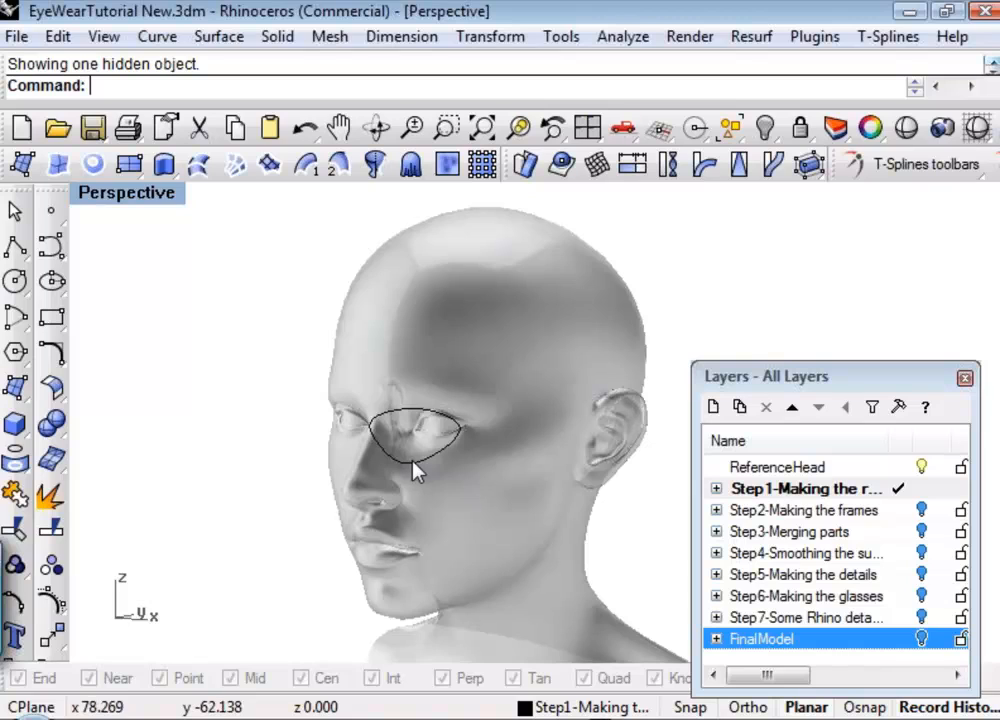
Turn off the ReferenceHead layer and select the lens outline curve.
click(923, 466)
right_drag(336, 480, 424, 471)
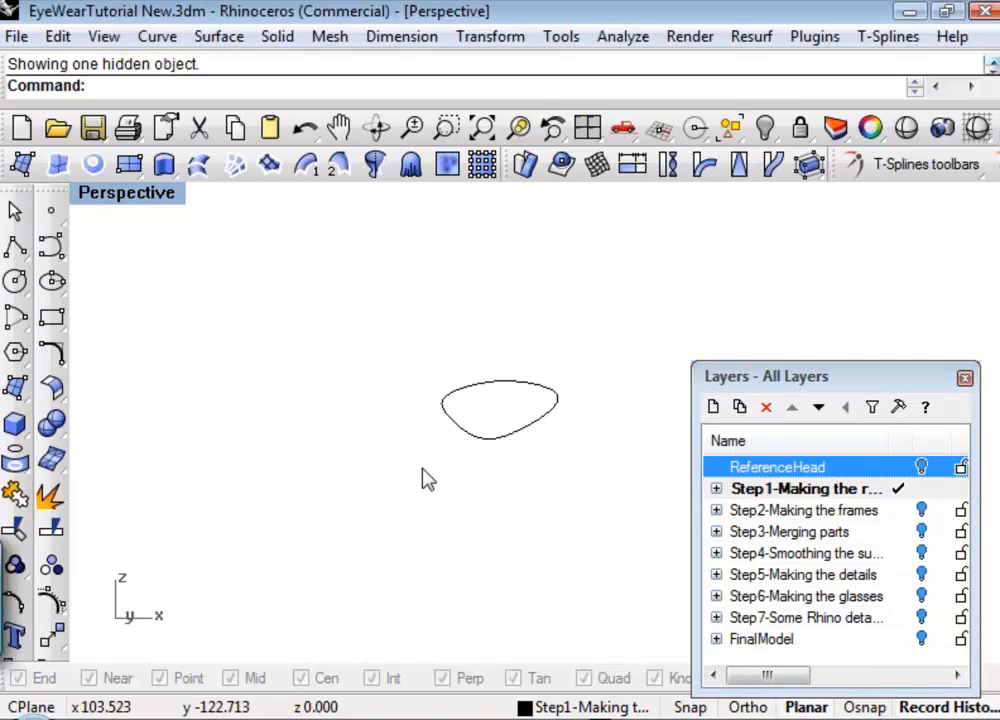
scroll(550, 413, up, 11)
right_drag(549, 414, 545, 455)
click(520, 462)
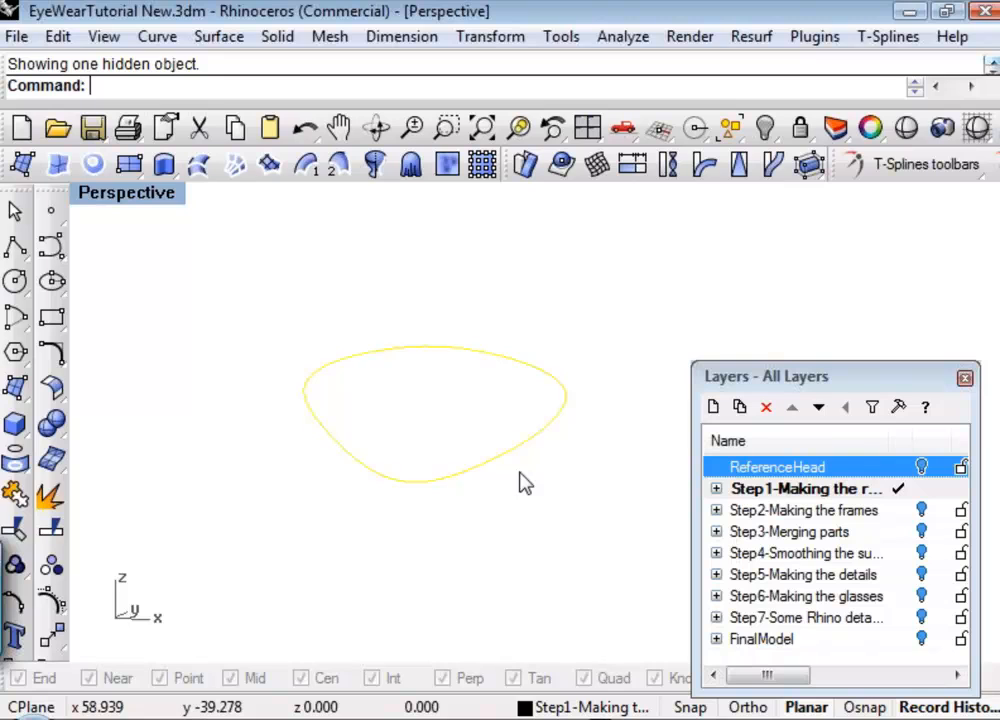
mouse_move(520, 483)
right_down()
mouse_move(504, 513)
mouse_move(487, 516)
mouse_move(527, 460)
right_up()
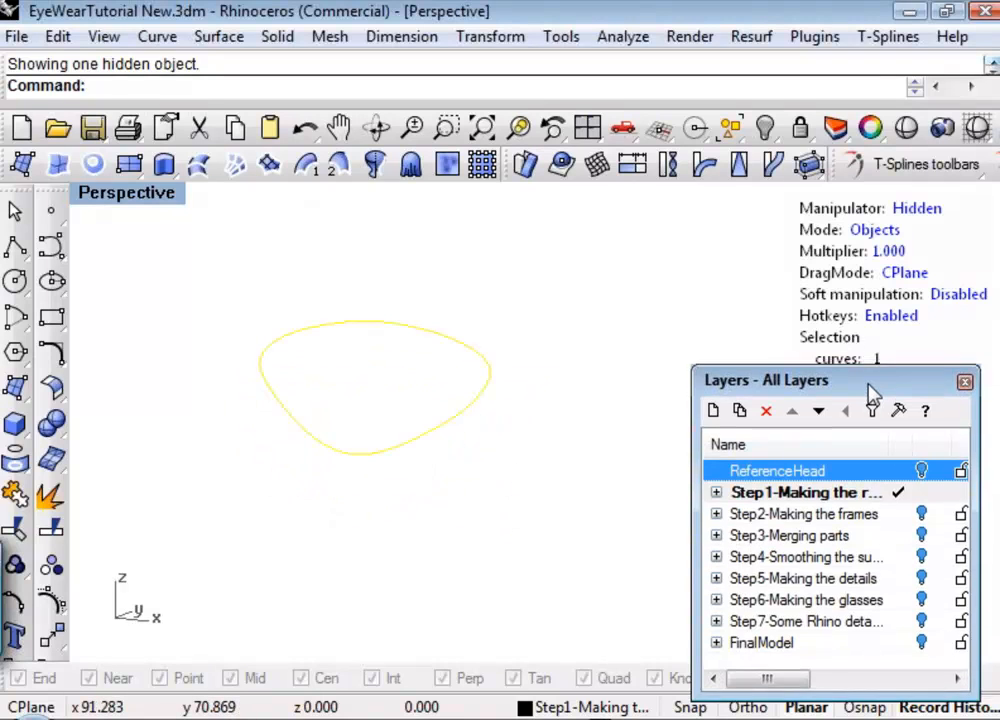
Close the Layers panel and dismiss the HyperShot render window without saving the session.
drag(868, 385, 882, 433)
click(978, 427)
shift+right_drag(859, 382, 848, 413)
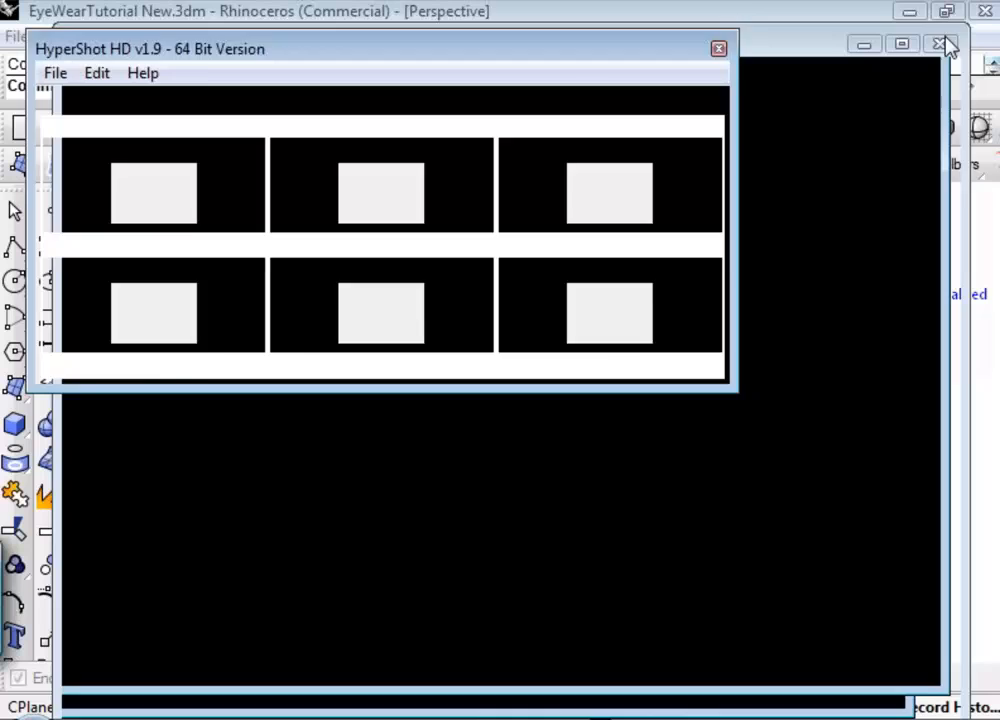
click(940, 44)
click(614, 454)
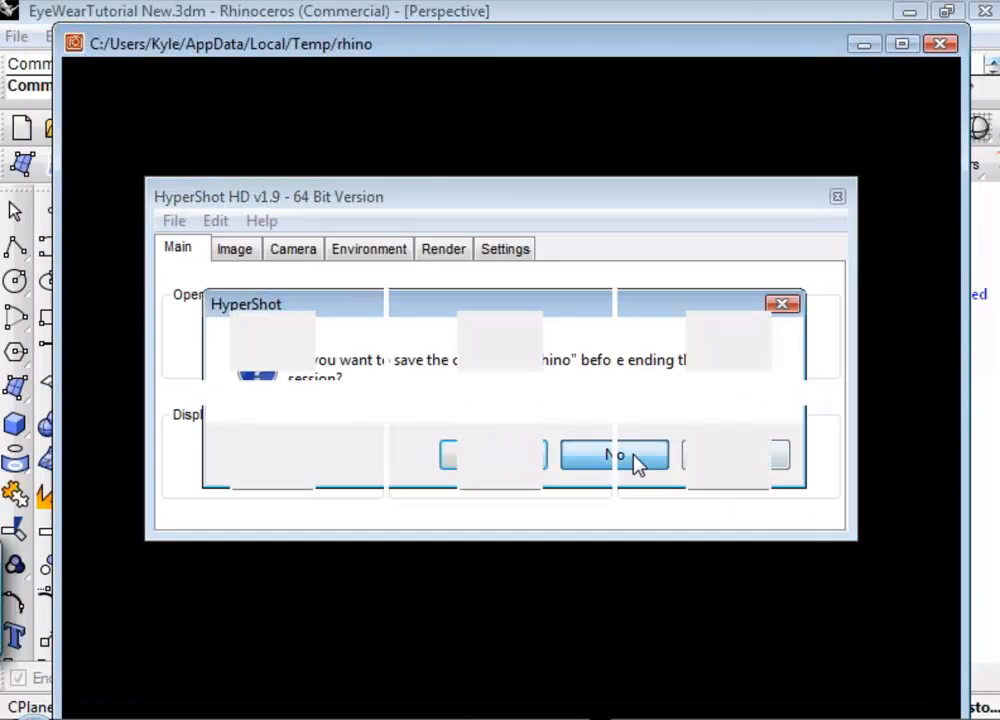
Activate the T-Splines Translate manipulator on the selected lens curve and close the T-Splines tool palette.
click(908, 163)
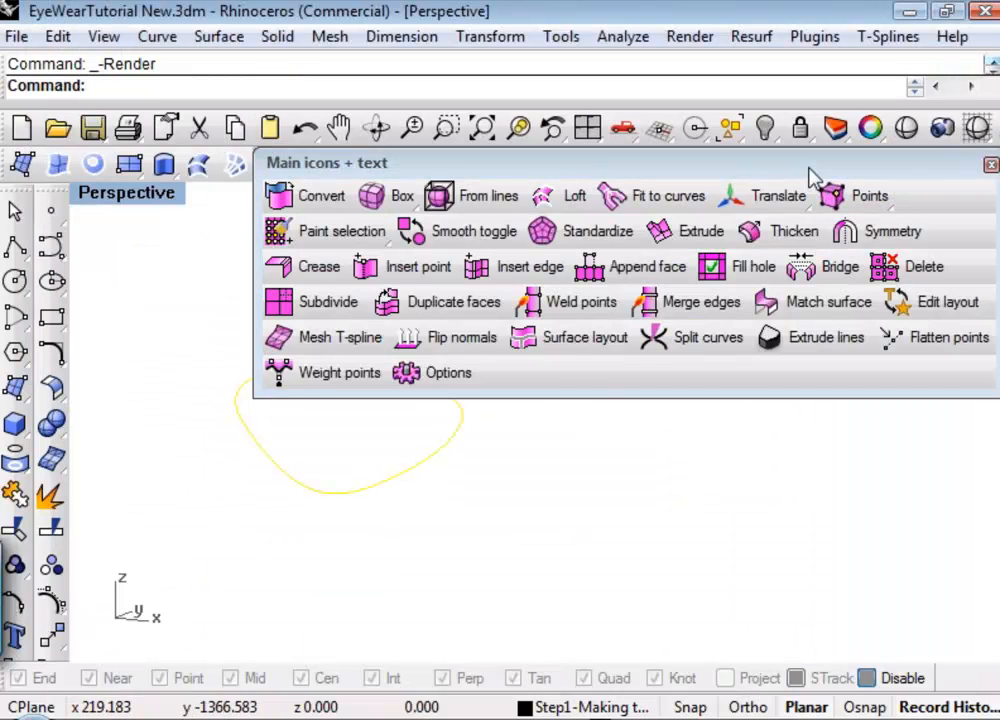
drag(815, 179, 690, 211)
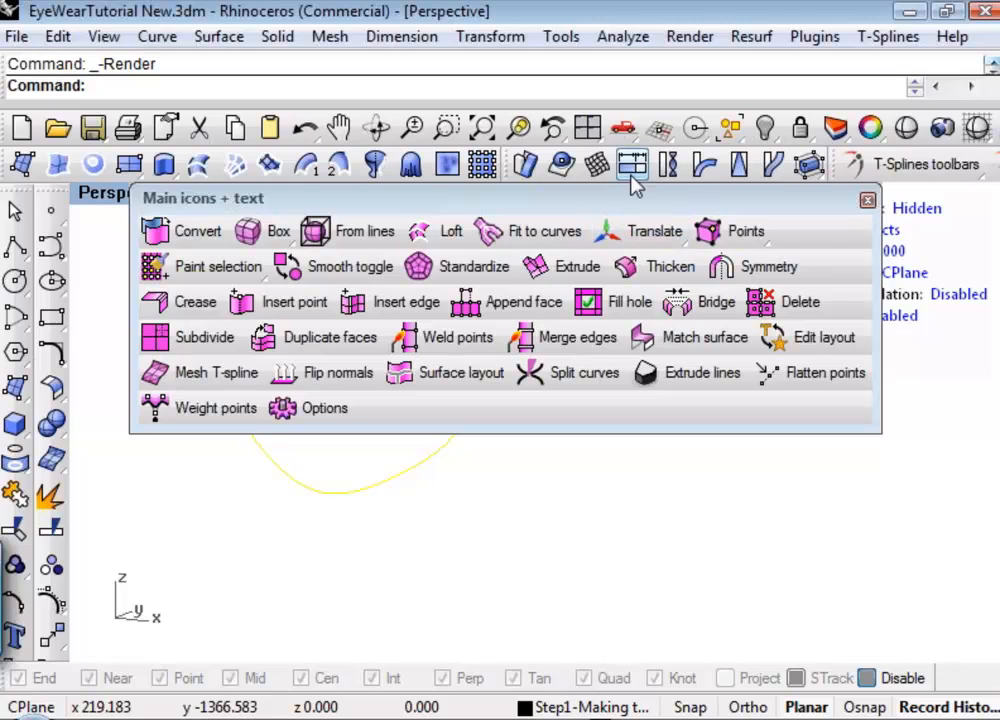
drag(630, 198, 594, 371)
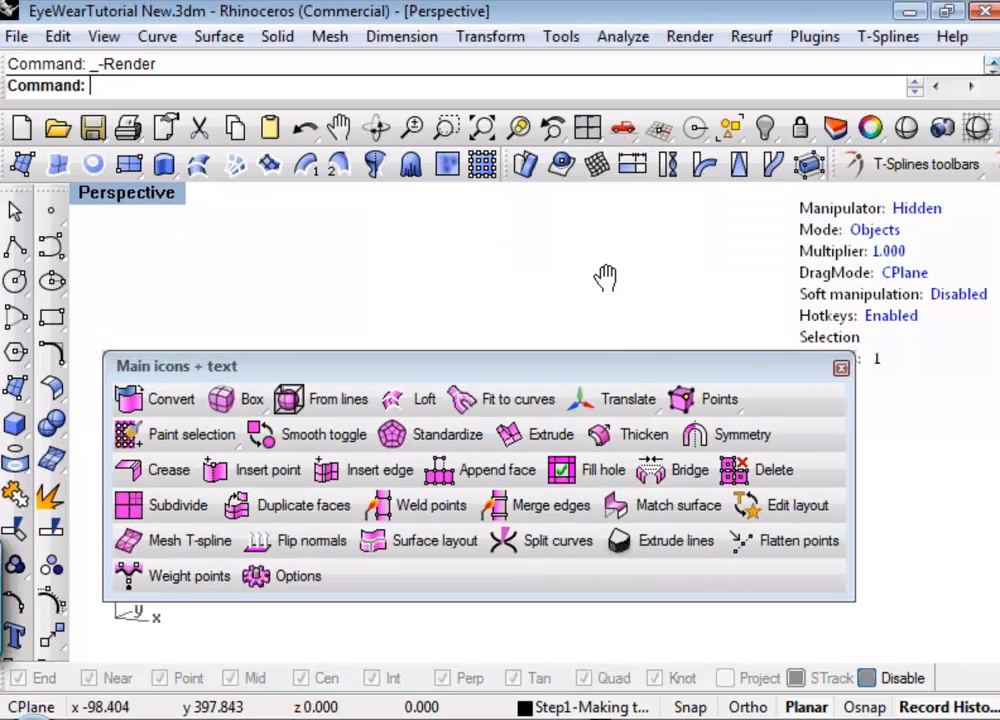
click(612, 400)
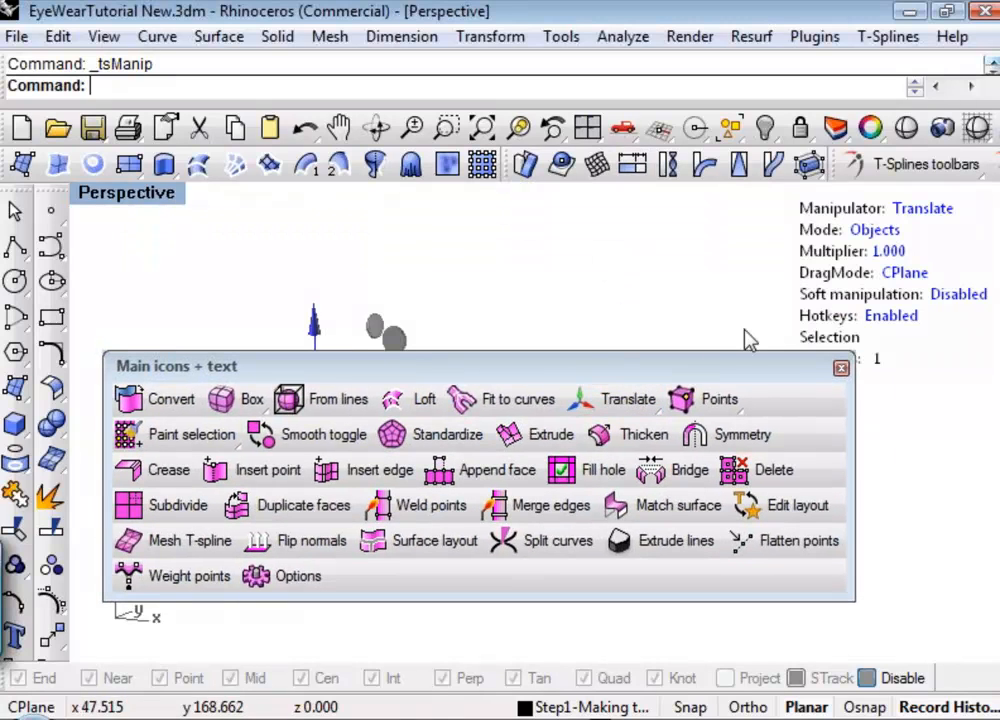
click(620, 400)
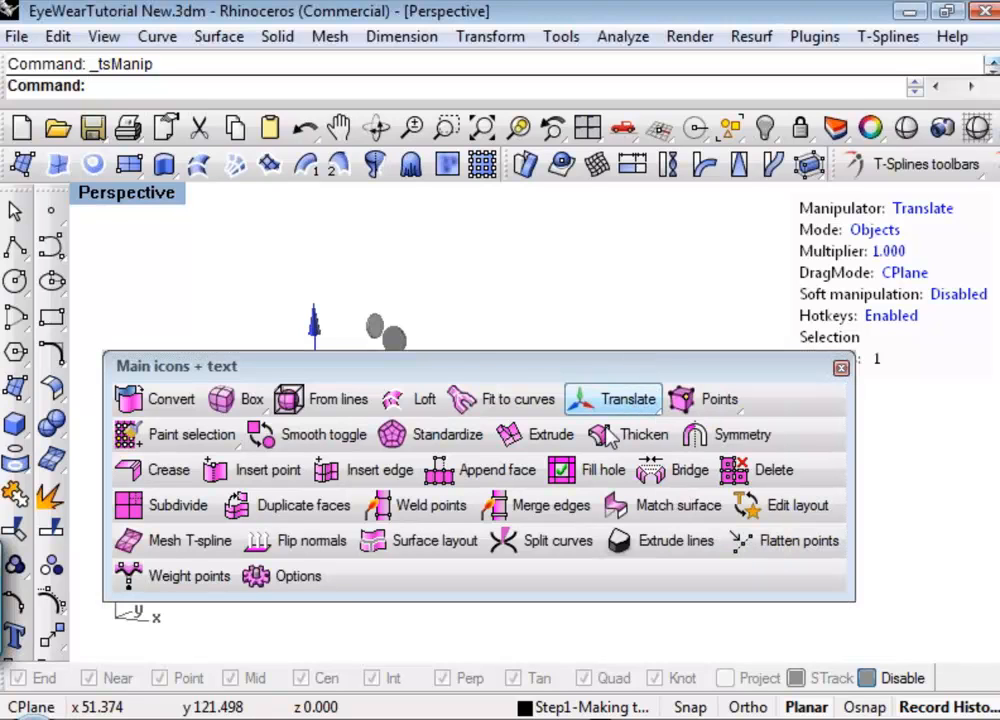
click(841, 368)
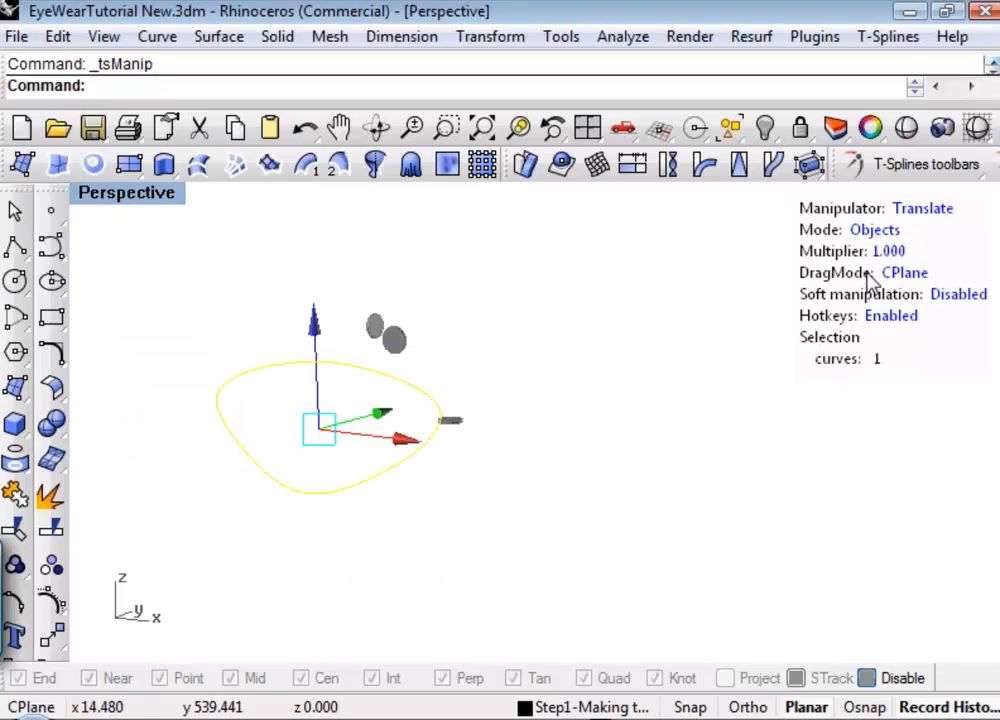
Deselect and reselect the lens curve to examine the manipulator handles and the manipulator's on-screen settings.
right_drag(812, 298, 778, 312)
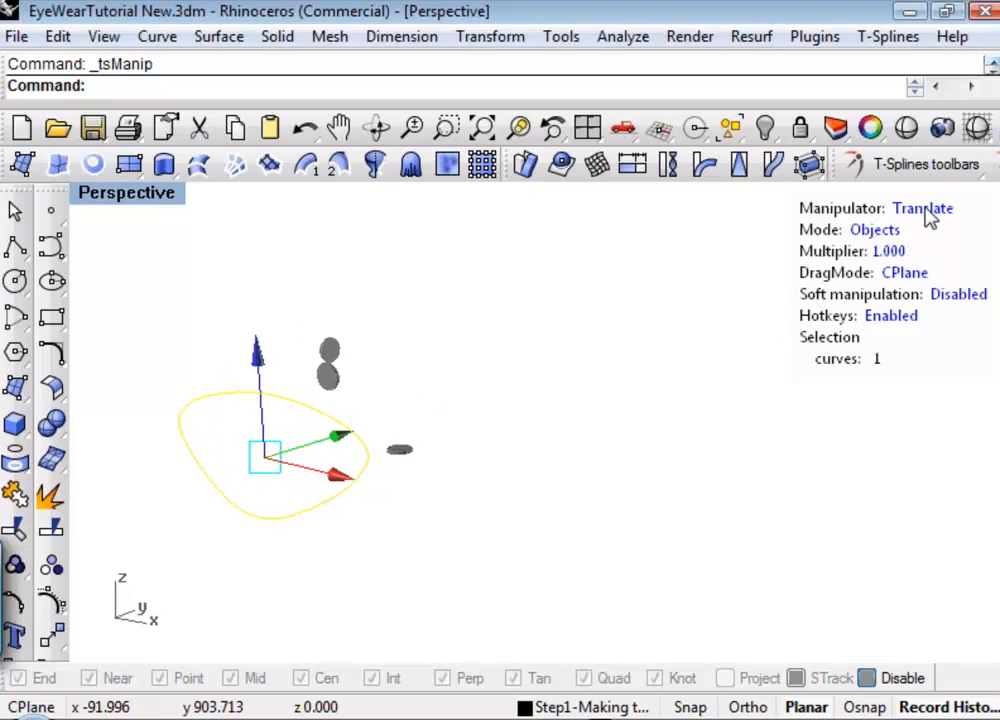
key(Escape)
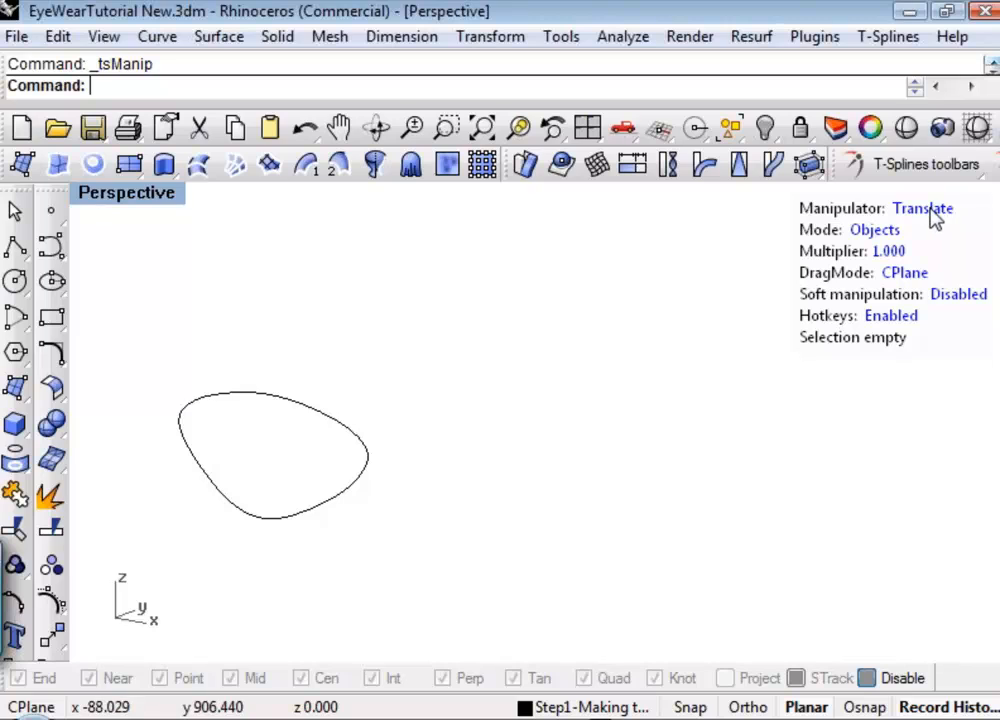
right_drag(866, 214, 833, 284)
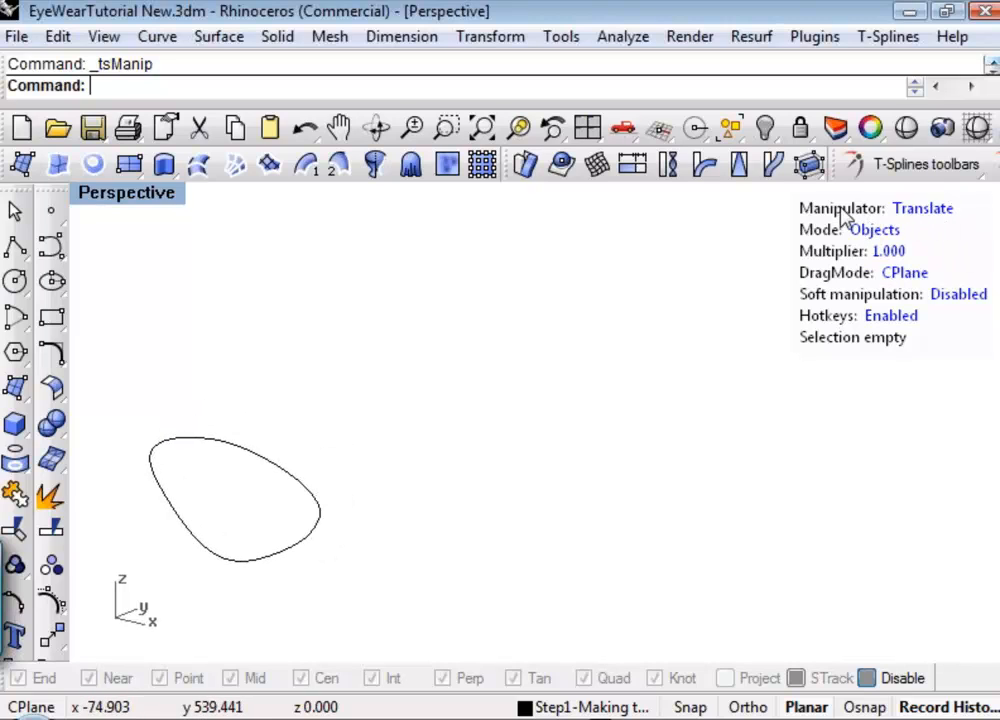
shift+right_drag(700, 303, 748, 290)
drag(391, 403, 301, 509)
key(Escape)
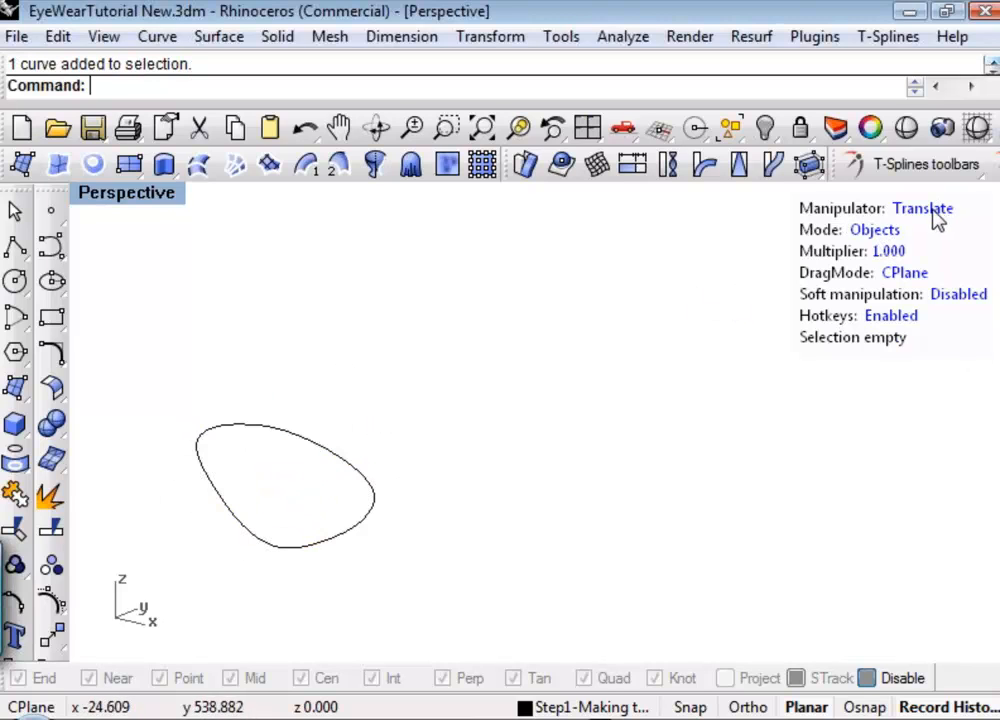
drag(628, 354, 370, 541)
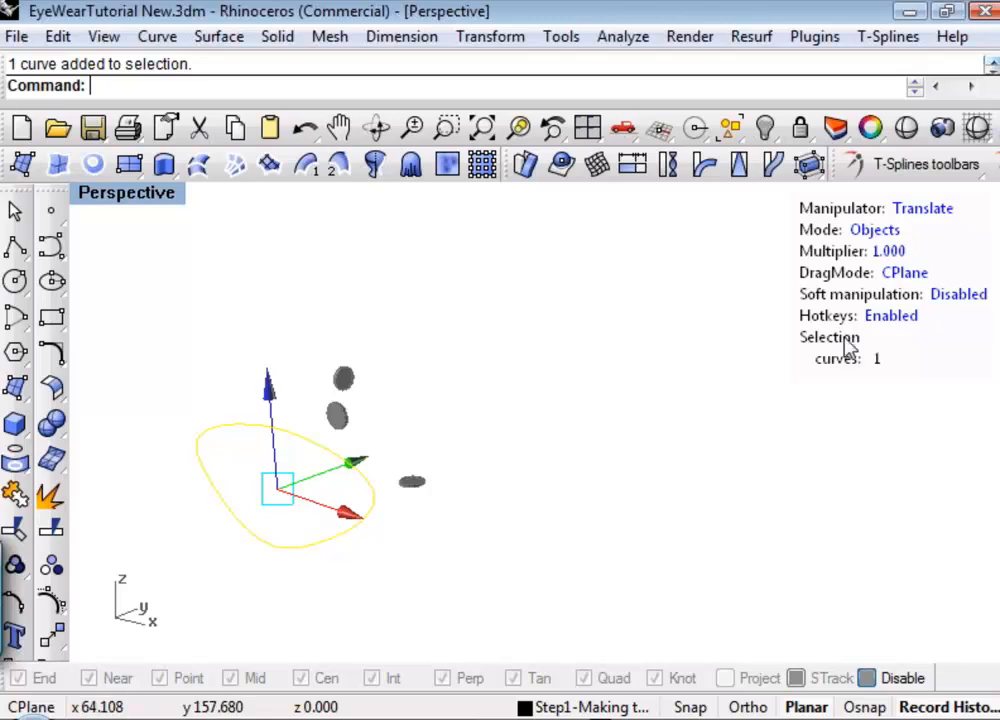
key(Escape)
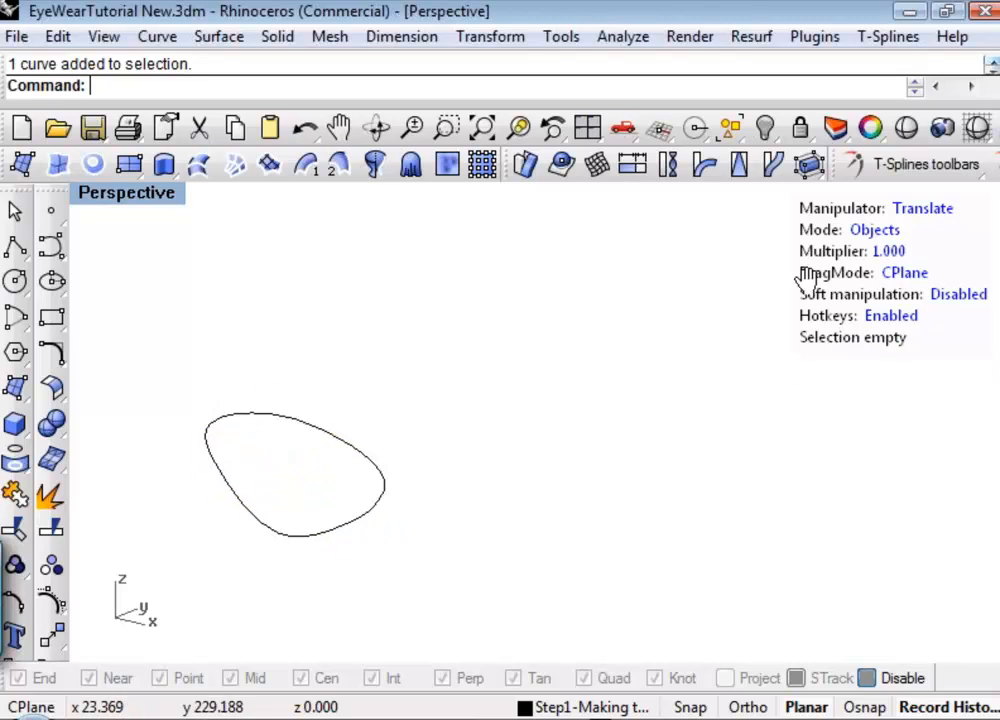
drag(179, 379, 636, 632)
key(Escape)
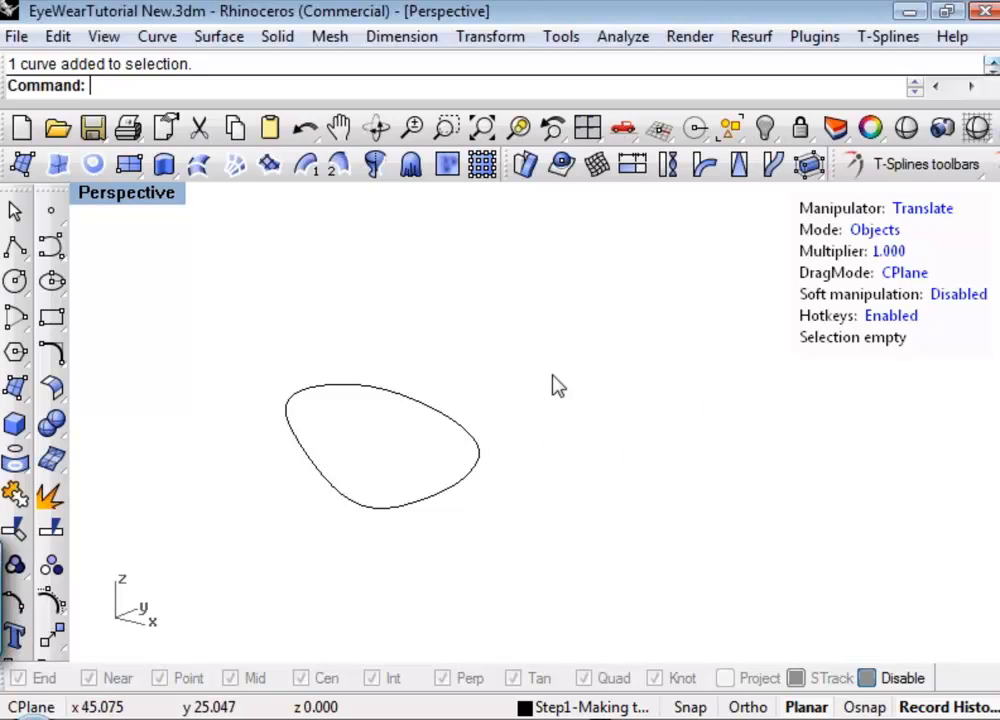
Select the lens curve and switch its manipulator to Rotate.
click(382, 509)
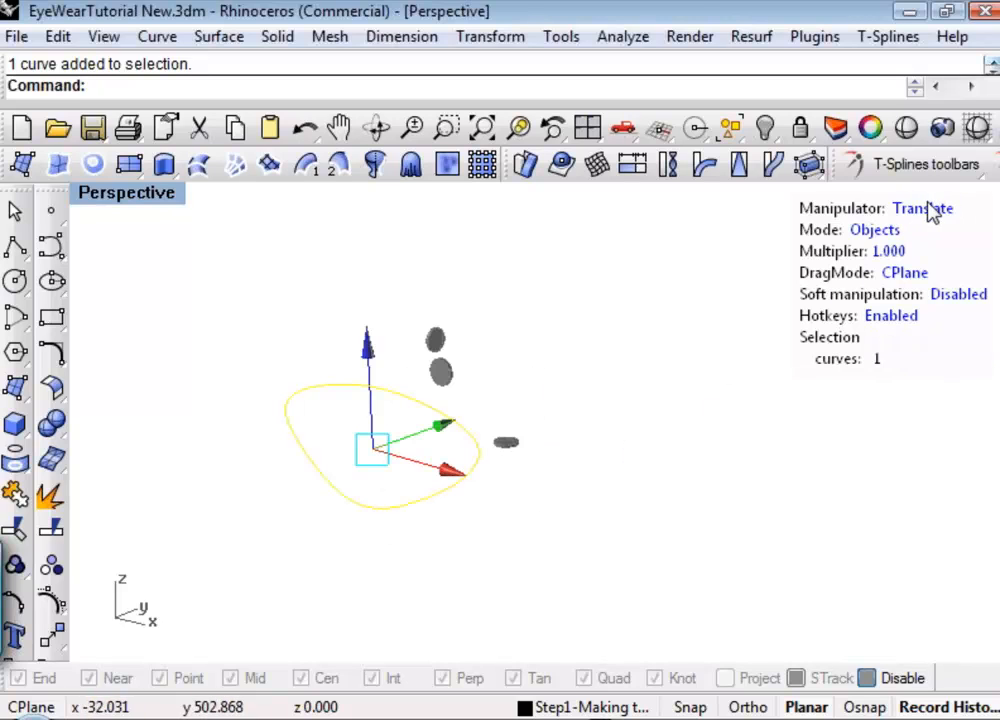
right_drag(927, 224, 914, 224)
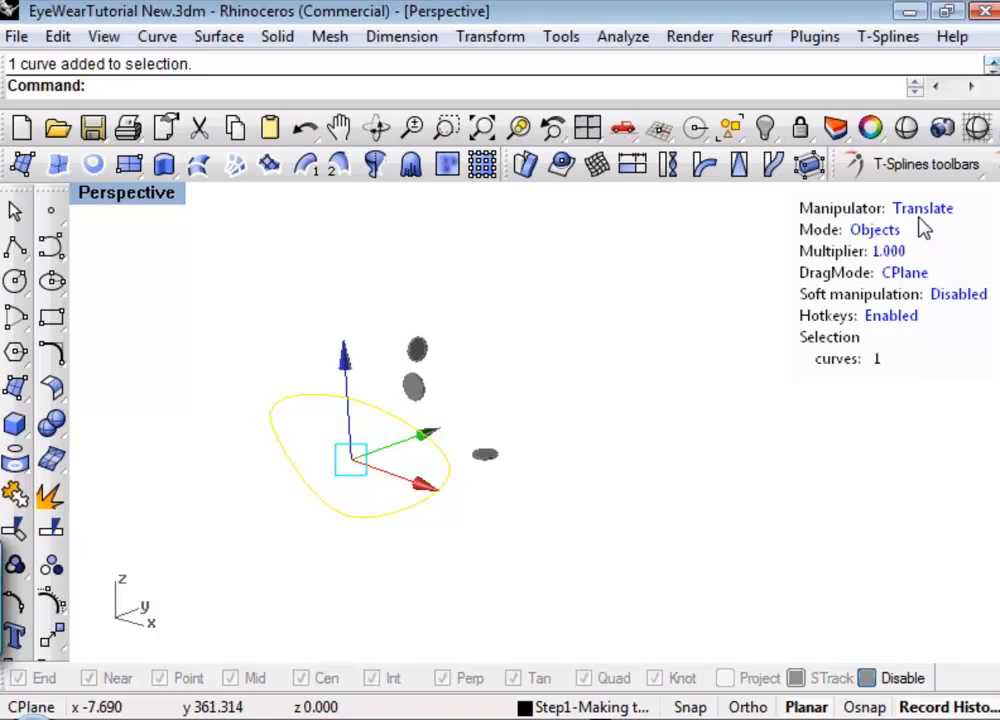
click(918, 210)
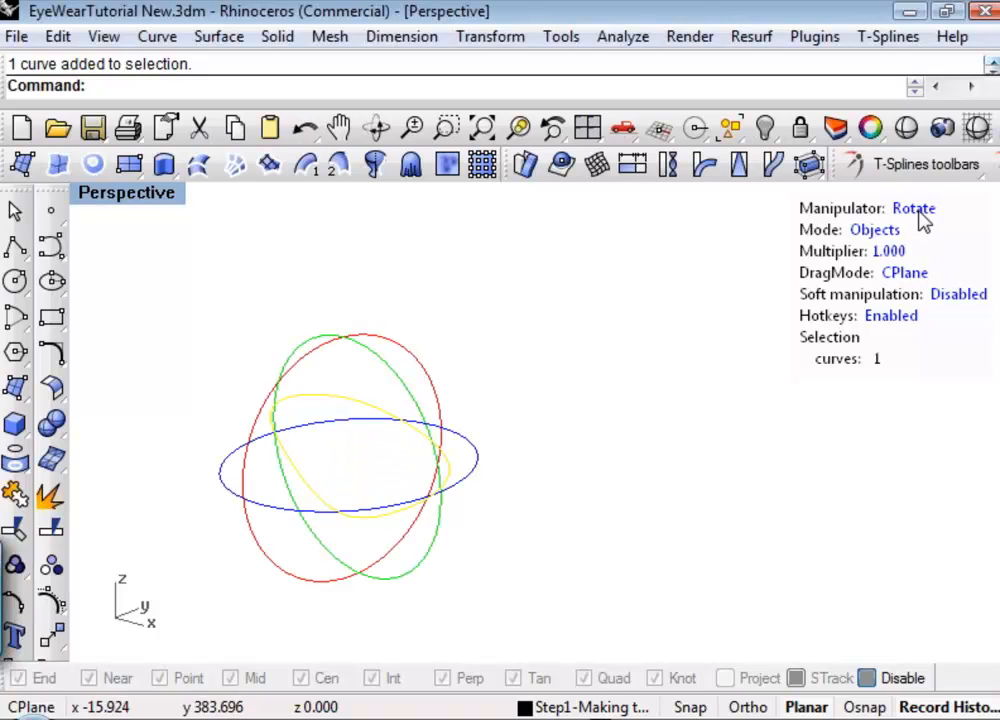
Deselect and reselect the lens curve, and switch its manipulator to Scale.
click(918, 213)
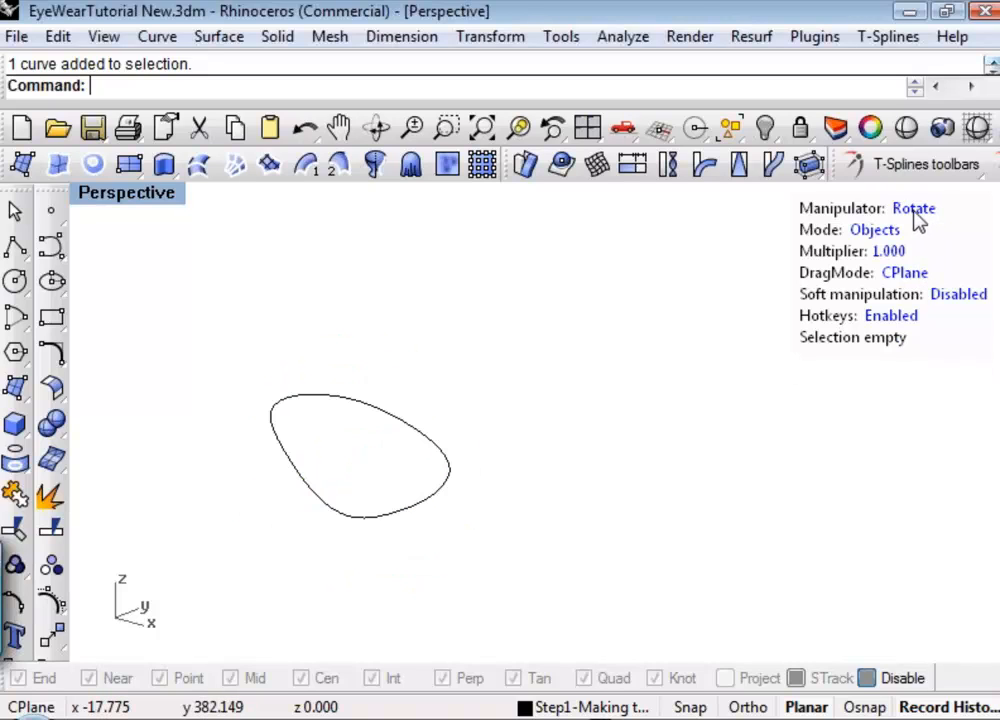
right_drag(877, 243, 820, 267)
shift+right_drag(562, 397, 624, 397)
click(500, 378)
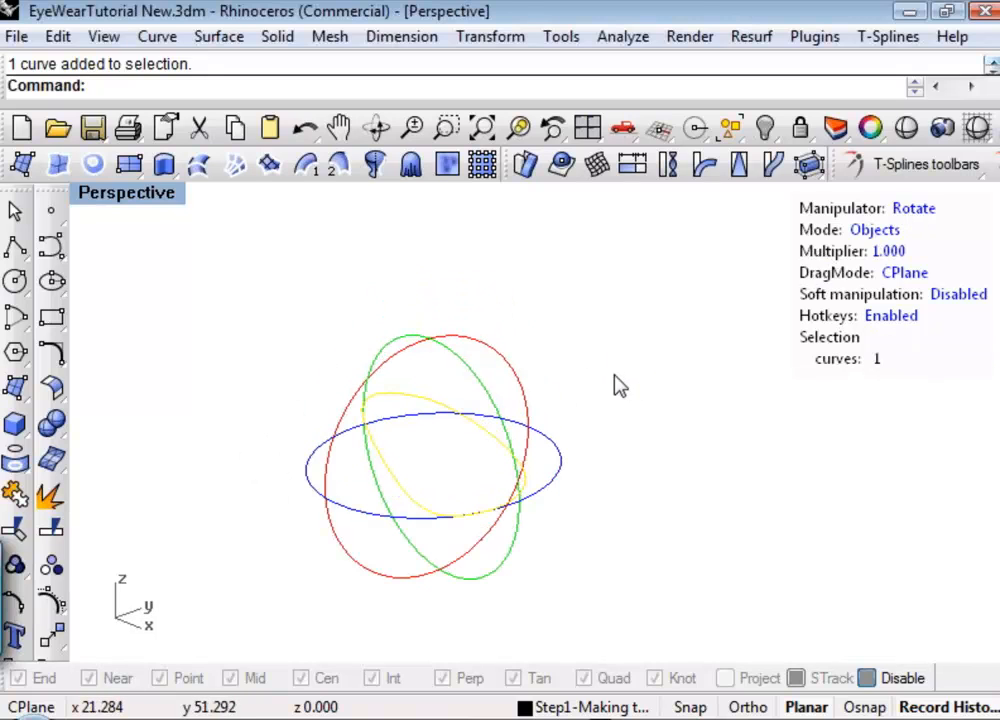
key(r)
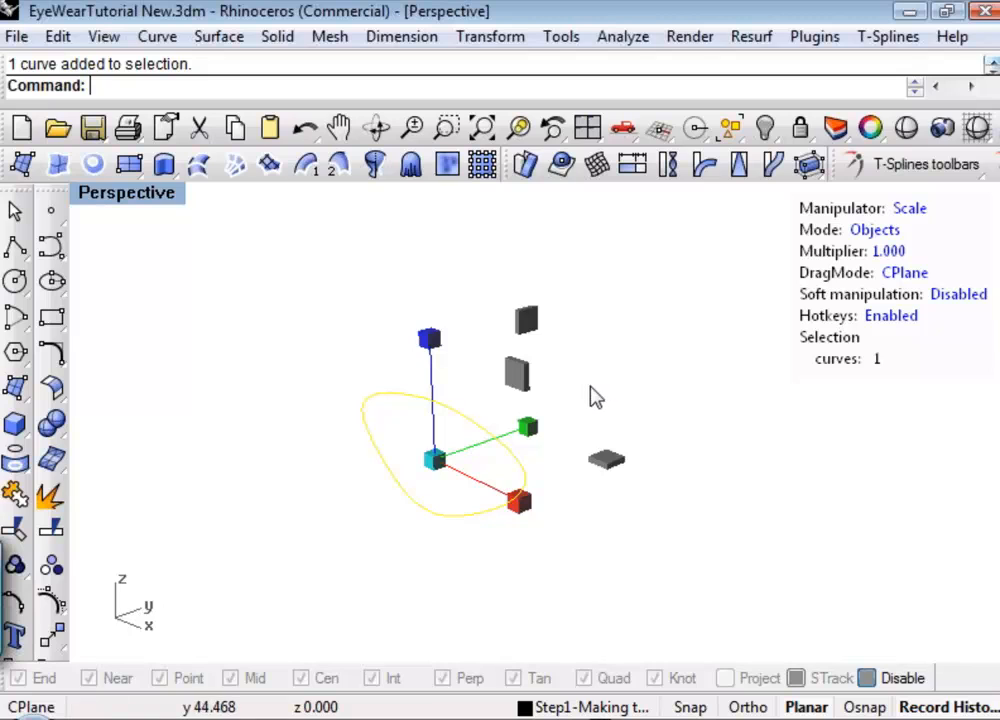
Try rotating the lens curve about the vertical axis from a pivot set at its narrow upper end, and undo the rotation.
key(Insert)
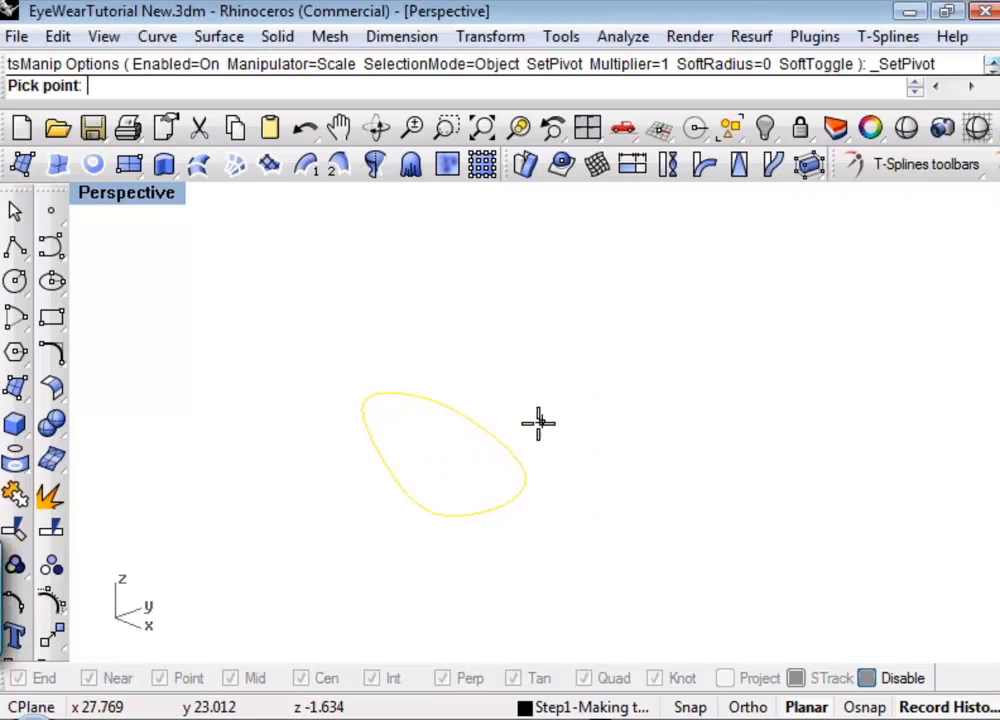
click(367, 405)
key(e)
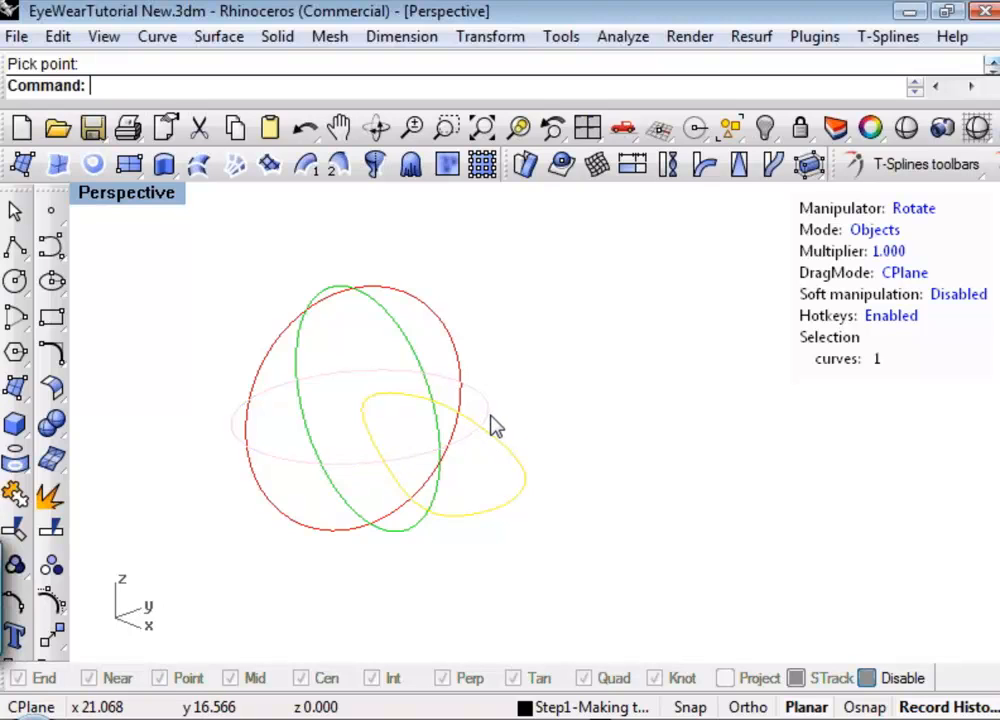
mouse_move(492, 426)
mouse_down()
mouse_move(473, 430)
mouse_move(545, 403)
mouse_move(491, 415)
mouse_move(505, 410)
mouse_up()
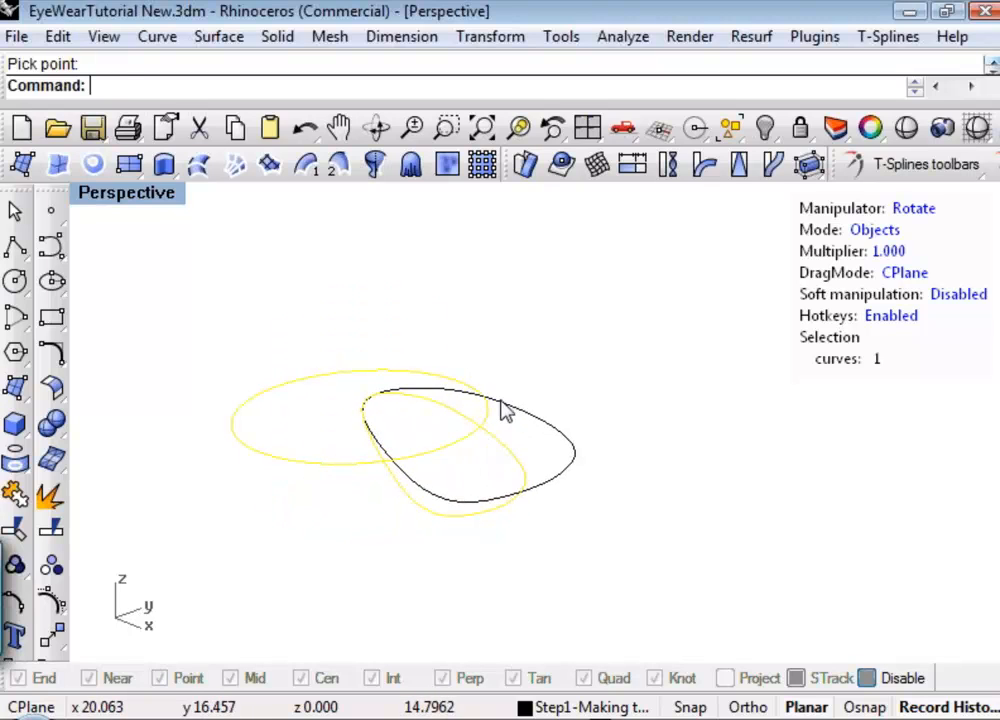
key(ctrl+z)
click(566, 377)
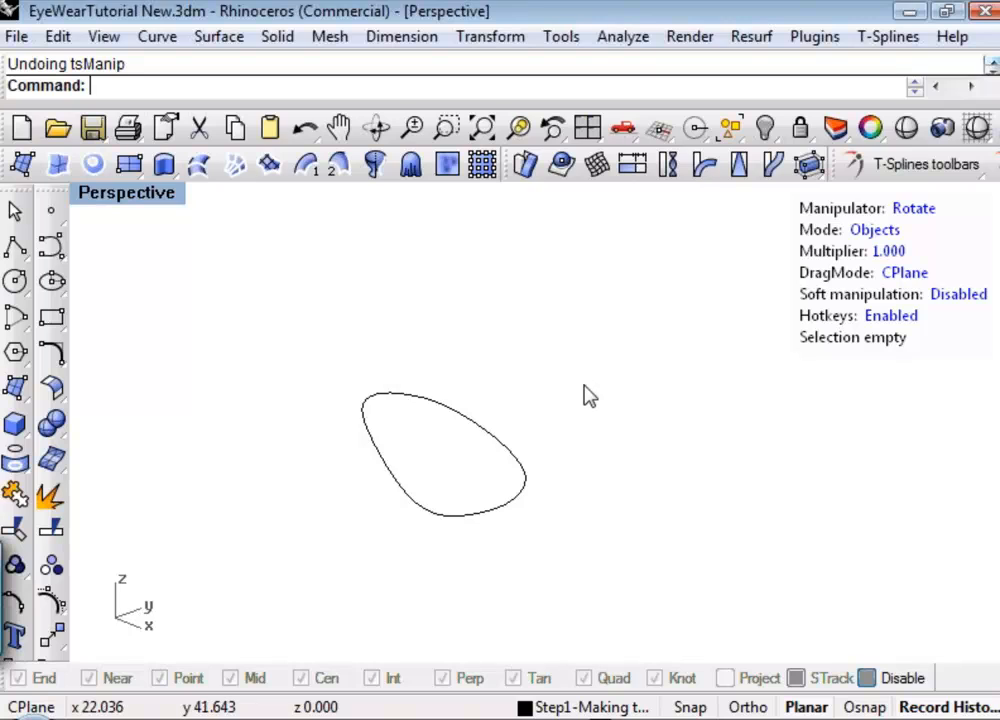
Select the lens curve and cycle its manipulator through Translate, Rotate and Scale.
right_drag(588, 395, 614, 440)
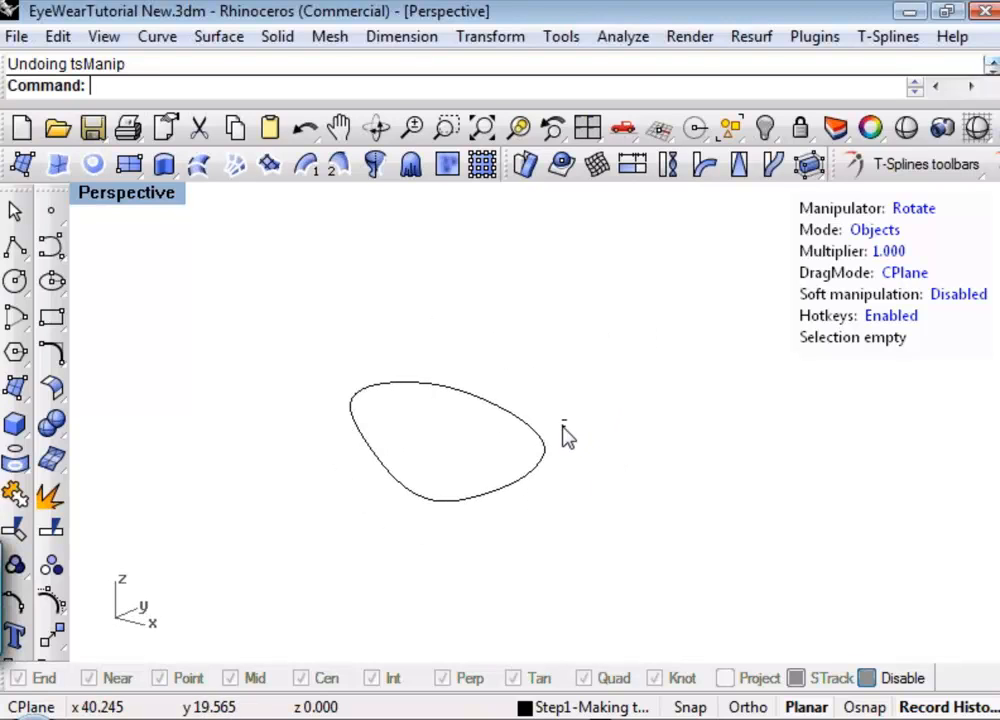
drag(566, 437, 531, 461)
key(Escape)
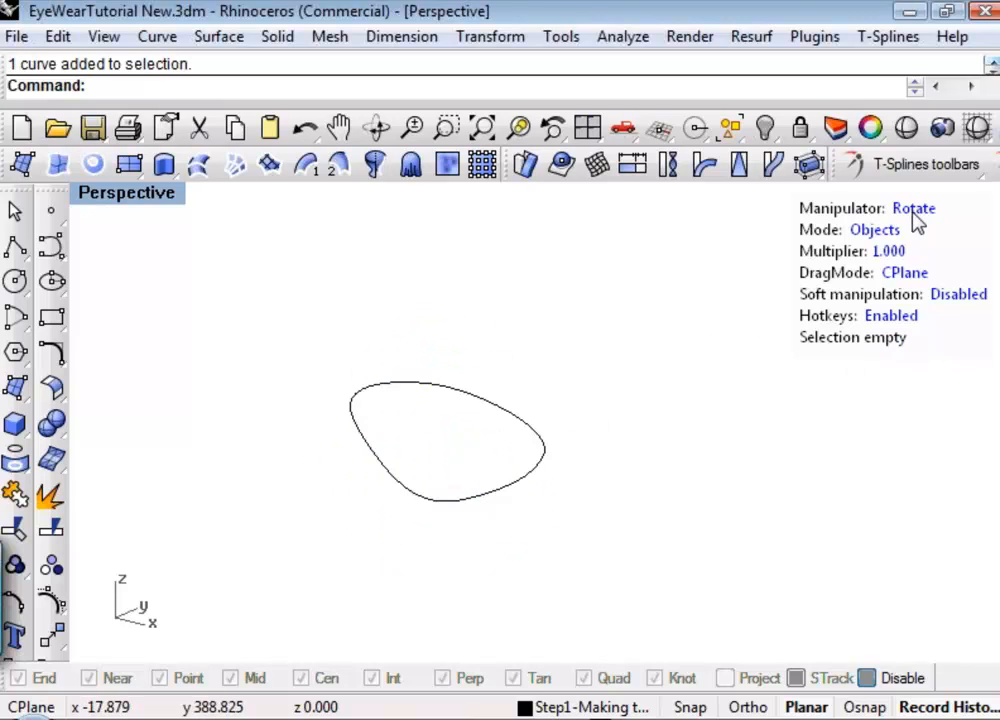
key(w)
click(462, 408)
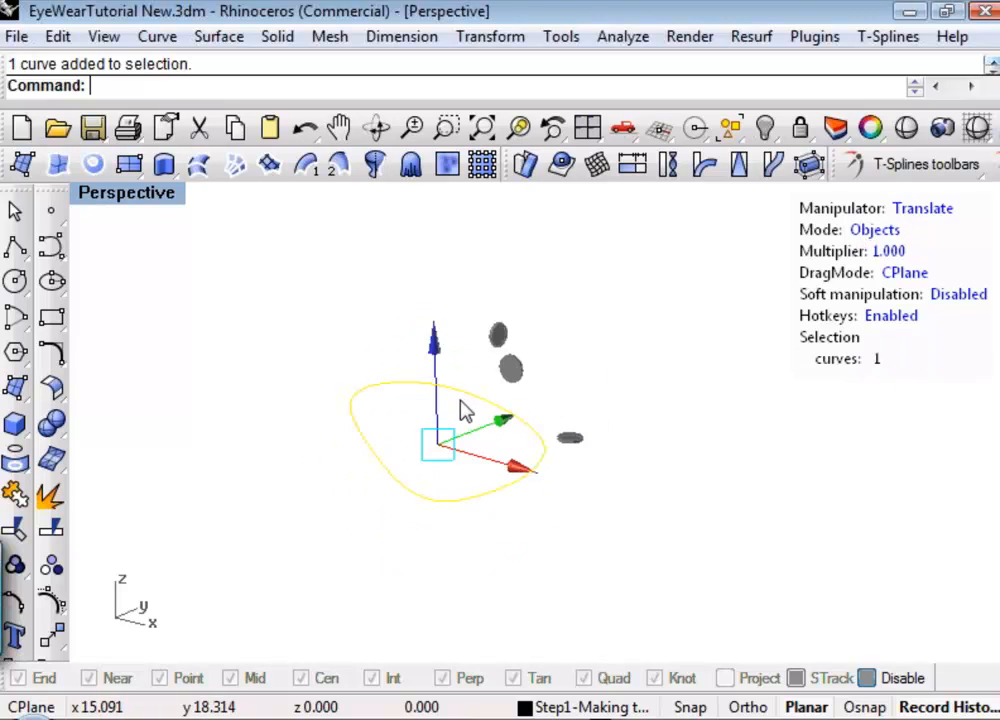
key(e)
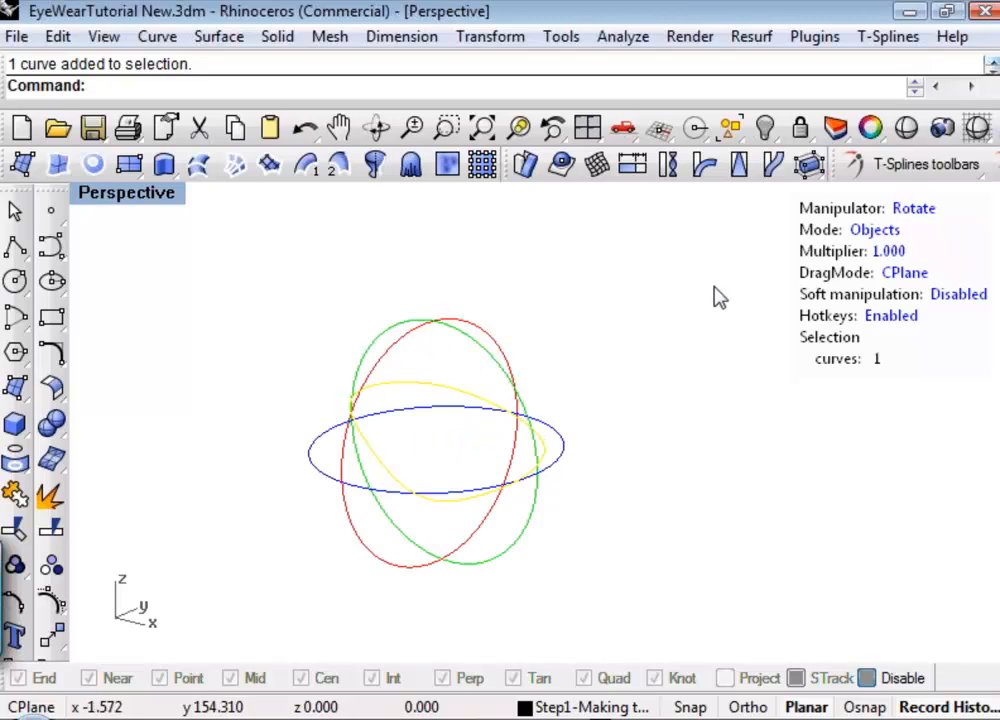
key(r)
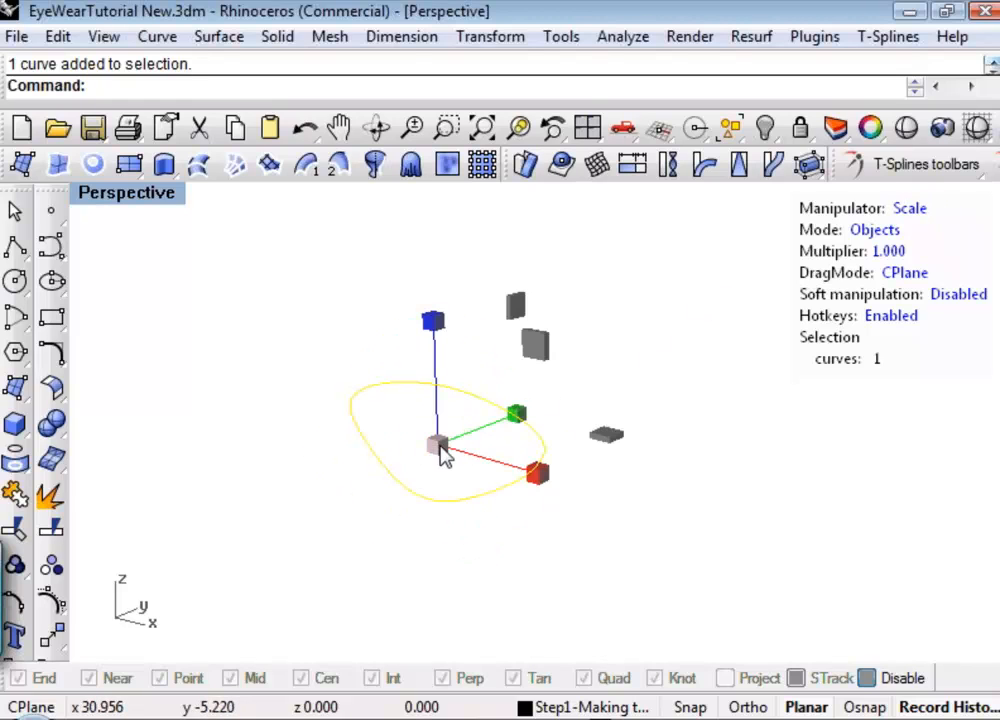
Extrude the lens curve outward with a uniform scale to form a flat T-spline band around it, and deselect the edges.
ctrl+drag(443, 455, 494, 430)
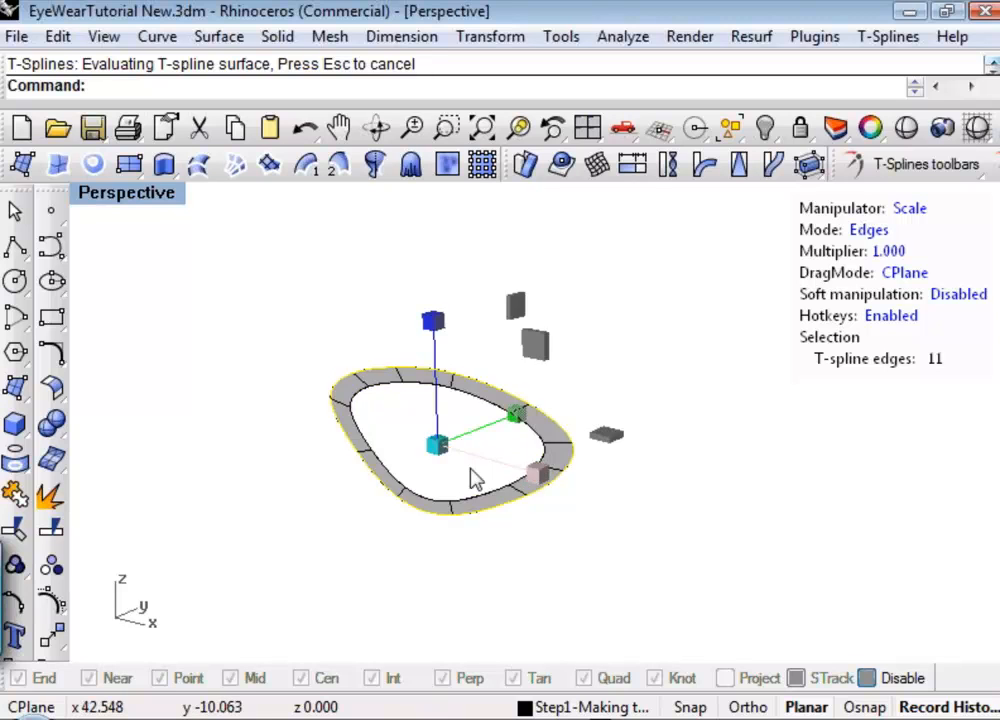
right_drag(475, 475, 440, 470)
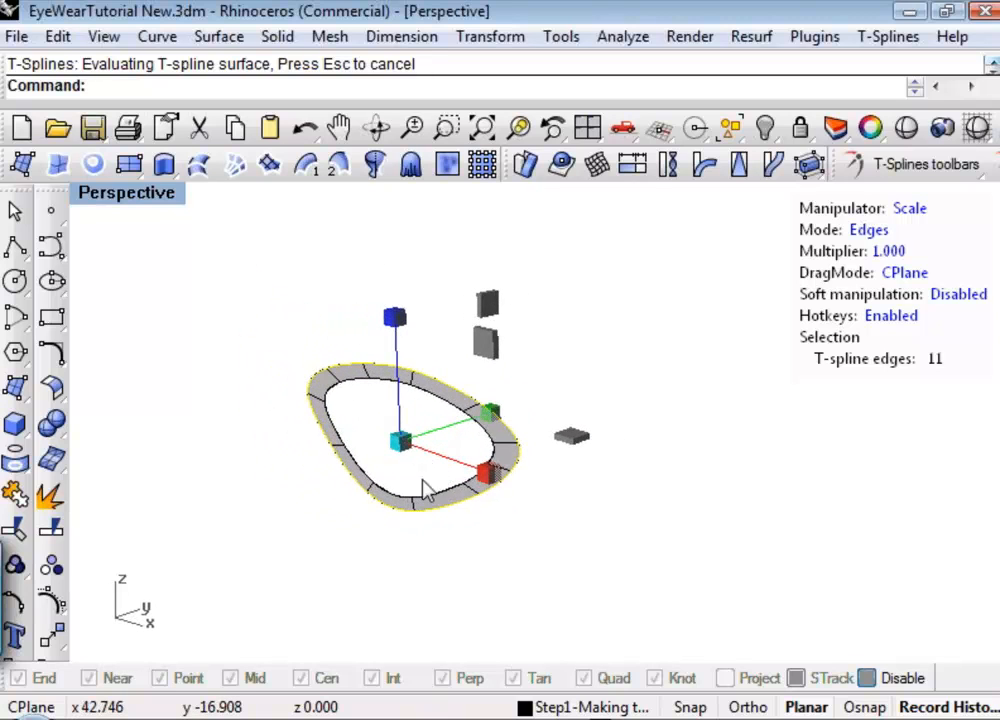
click(624, 393)
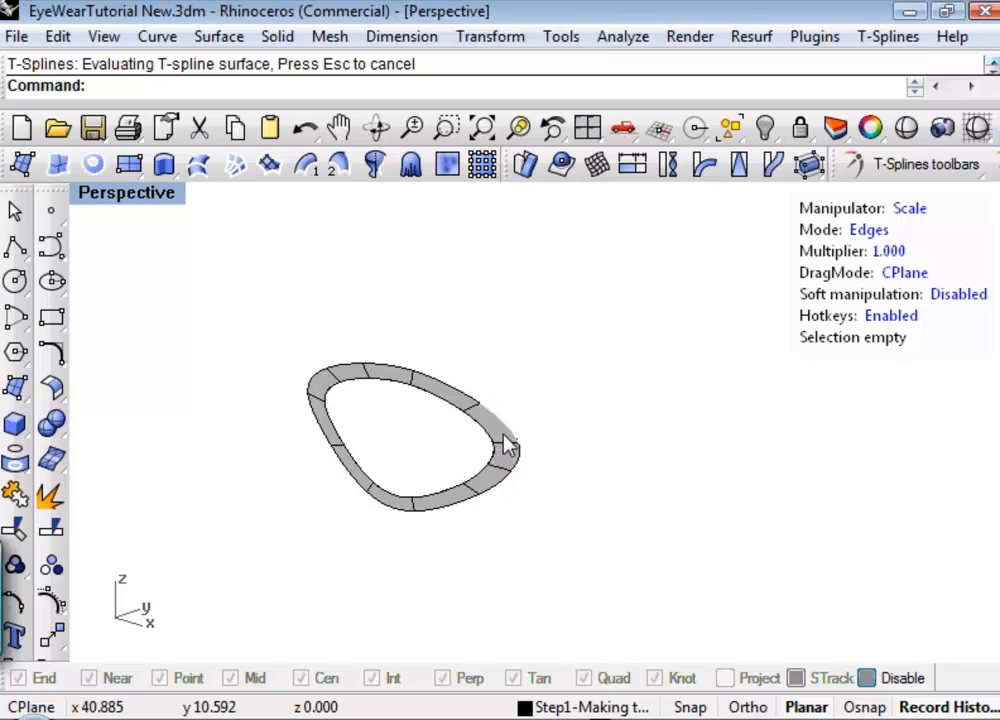
Switch the manipulator's selection mode to Objects and select the entire flat T-spline band to check it.
key(f)
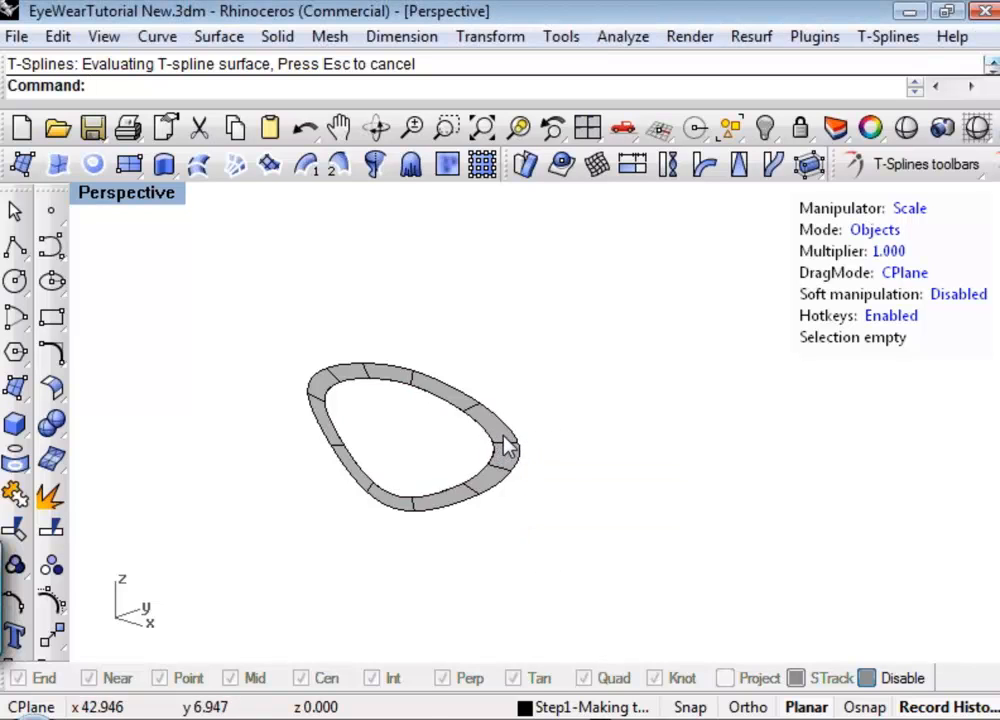
click(507, 444)
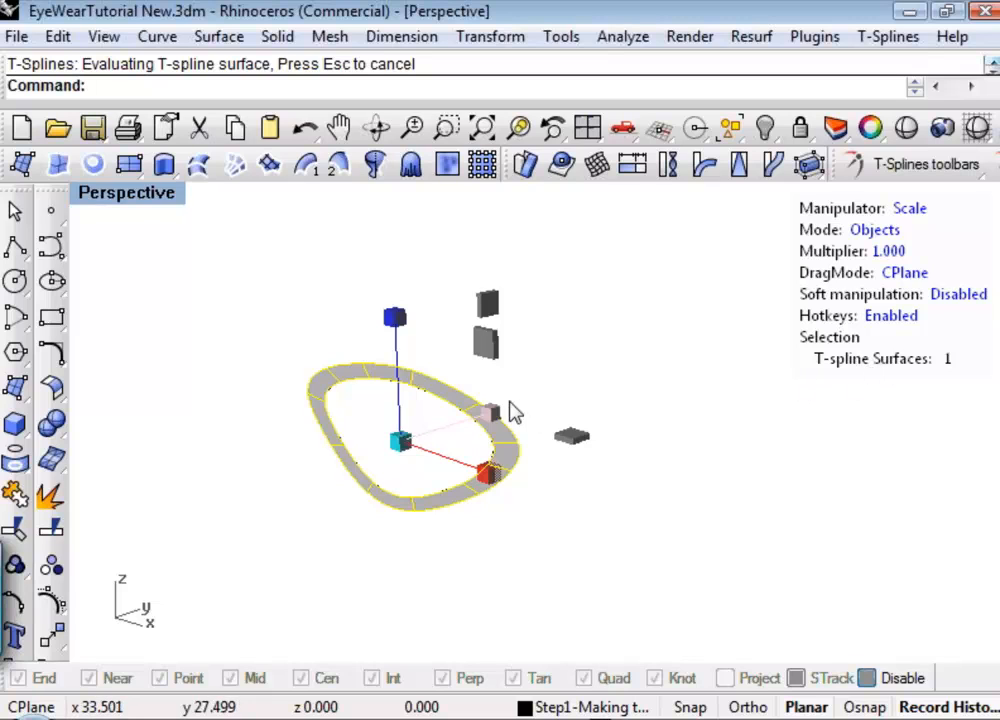
mouse_move(565, 396)
shift+right_down()
mouse_move(609, 374)
mouse_move(513, 424)
mouse_move(531, 386)
mouse_move(533, 415)
mouse_move(556, 397)
shift+right_up()
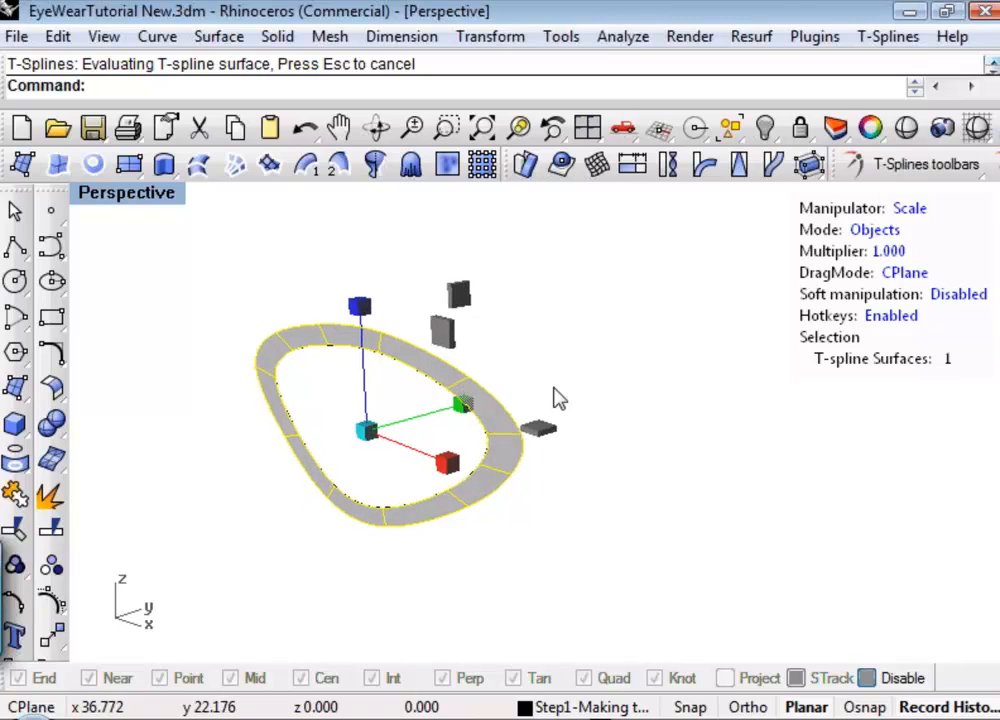
click(547, 397)
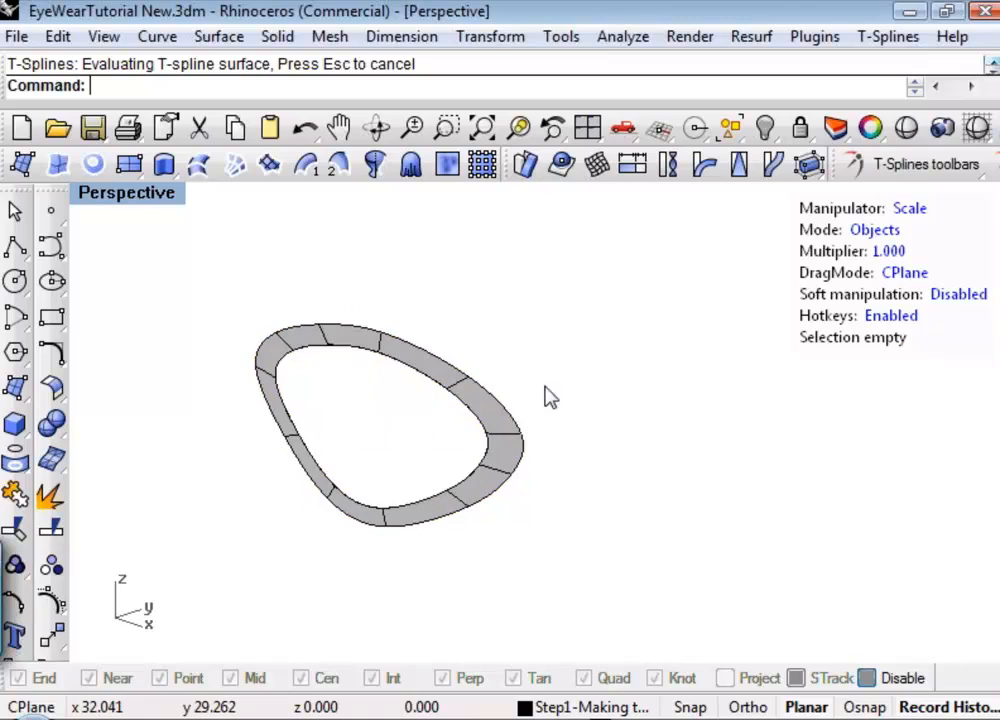
Thicken the flat T-spline band by about 3 units with per-vertex-normal direction and no creased edges, and deselect it.
click(490, 422)
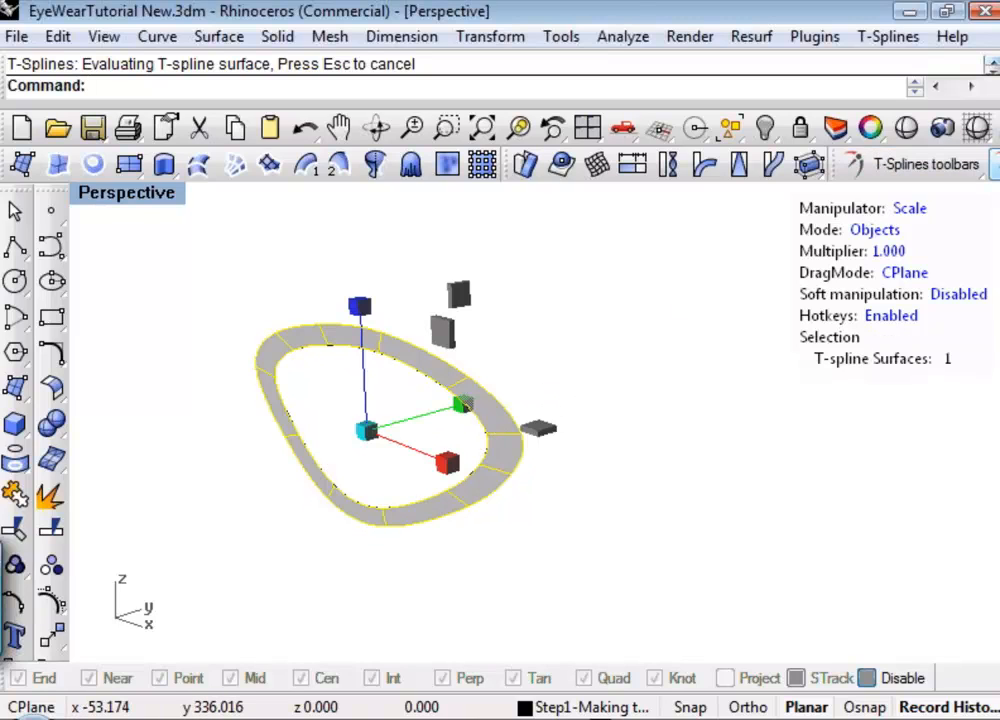
click(809, 164)
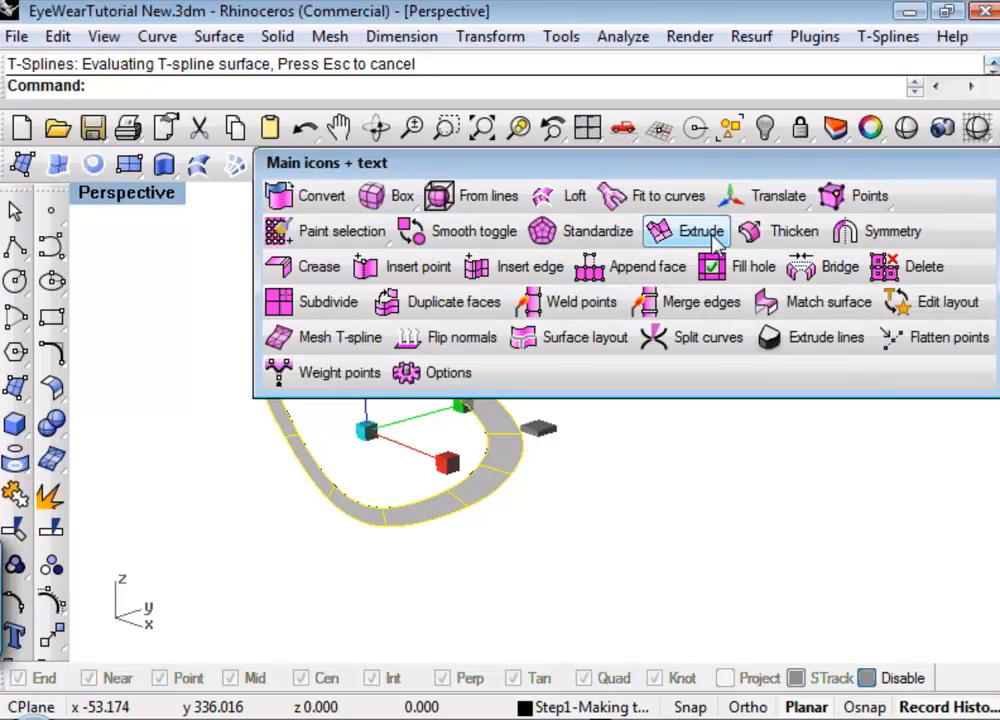
click(790, 232)
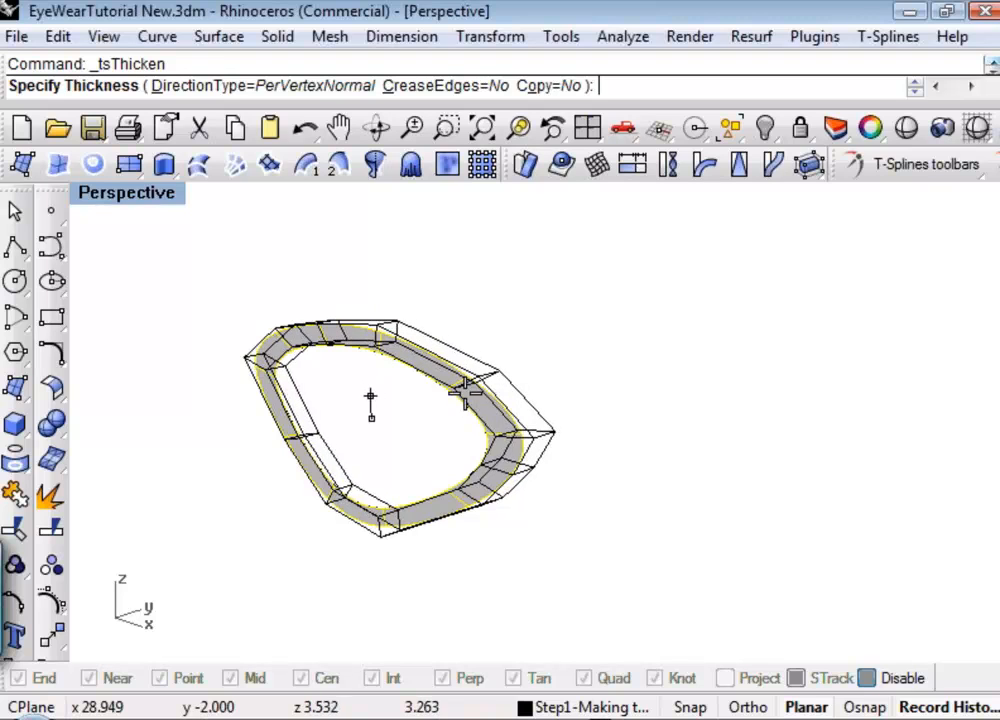
click(460, 397)
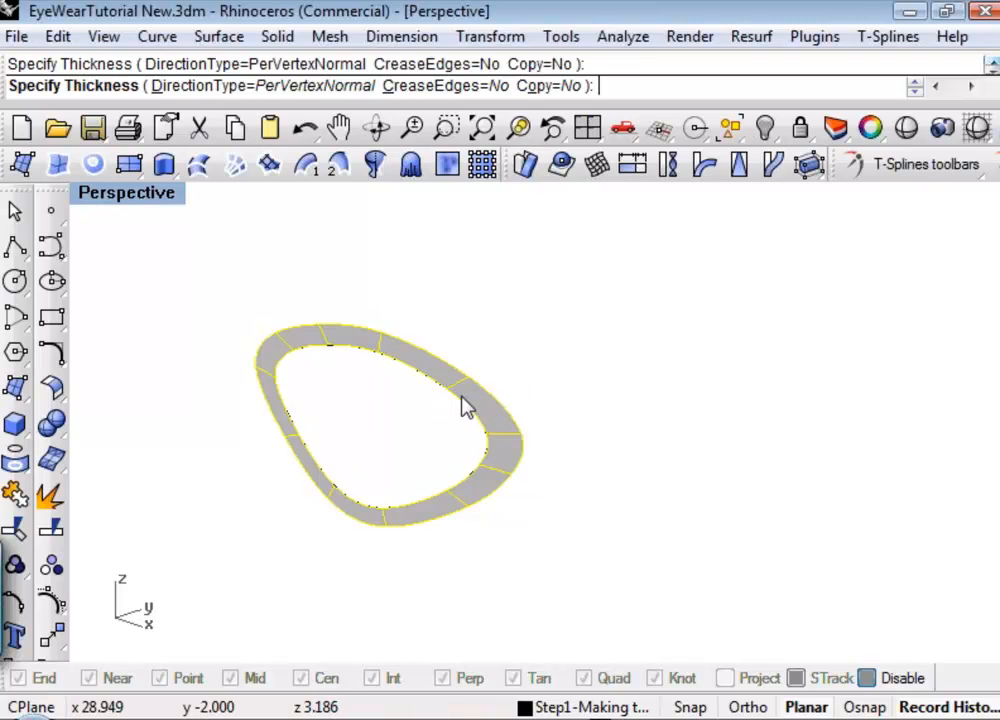
right_drag(357, 413, 478, 449)
click(603, 382)
Select the original lens curve inside the thickened ring and hide it.
click(530, 414)
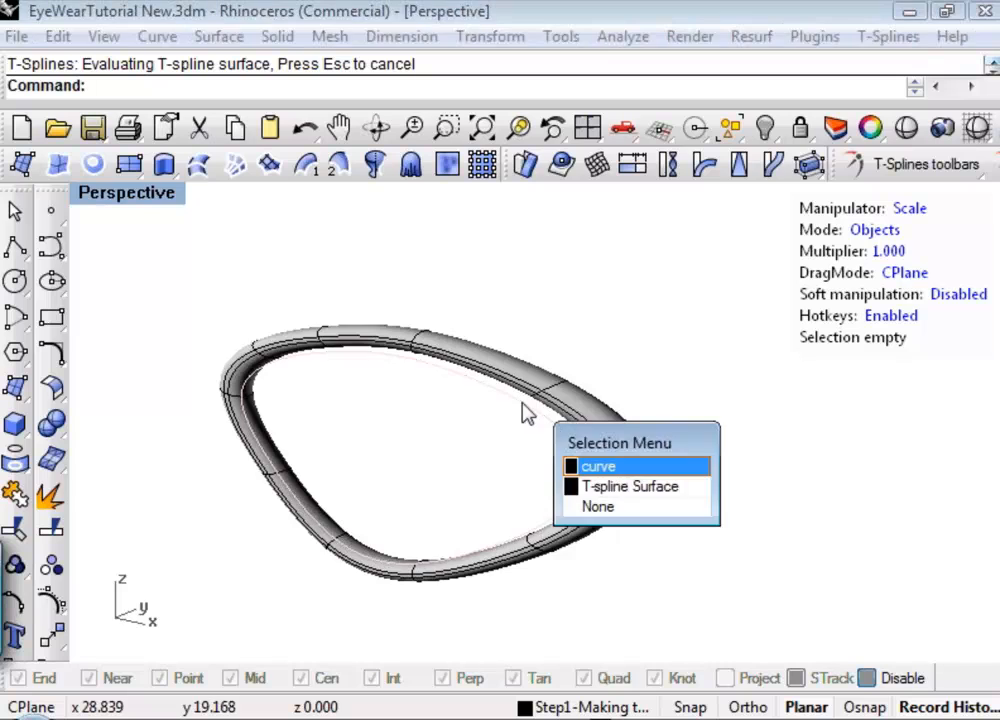
click(636, 467)
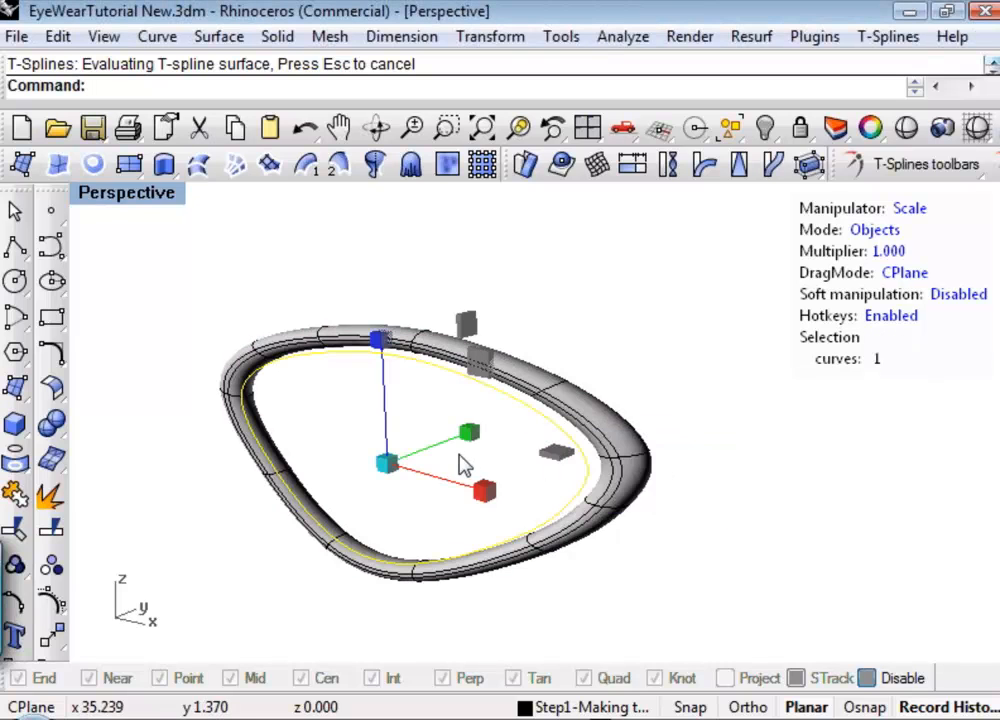
key(ctrl+h)
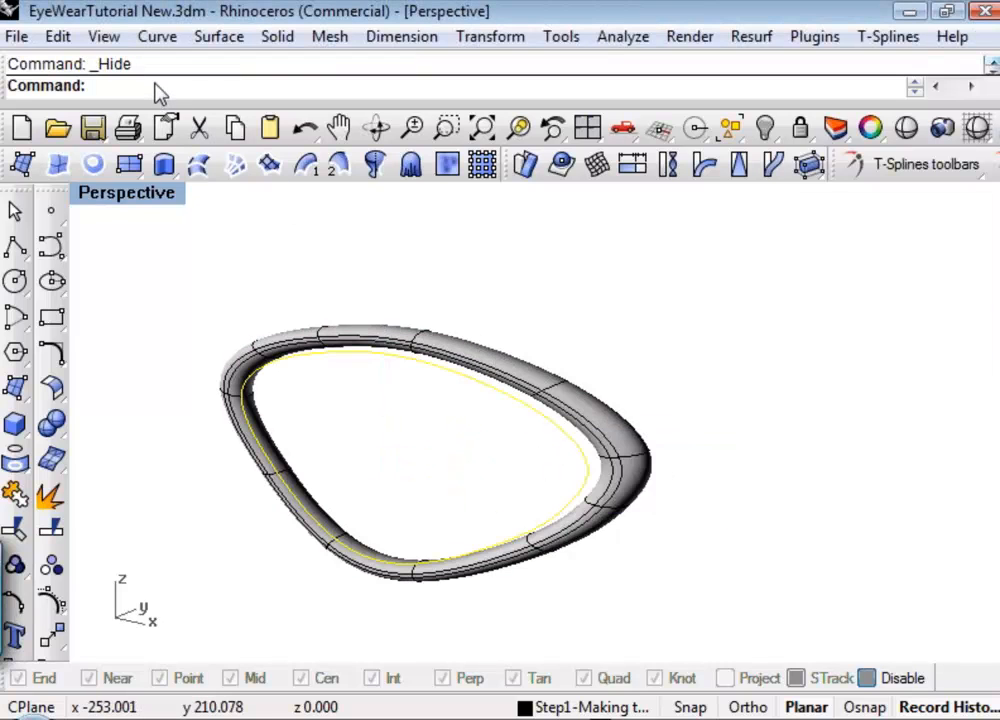
Select and deselect the thickened T-spline ring to examine its surface and manipulator handles.
click(373, 357)
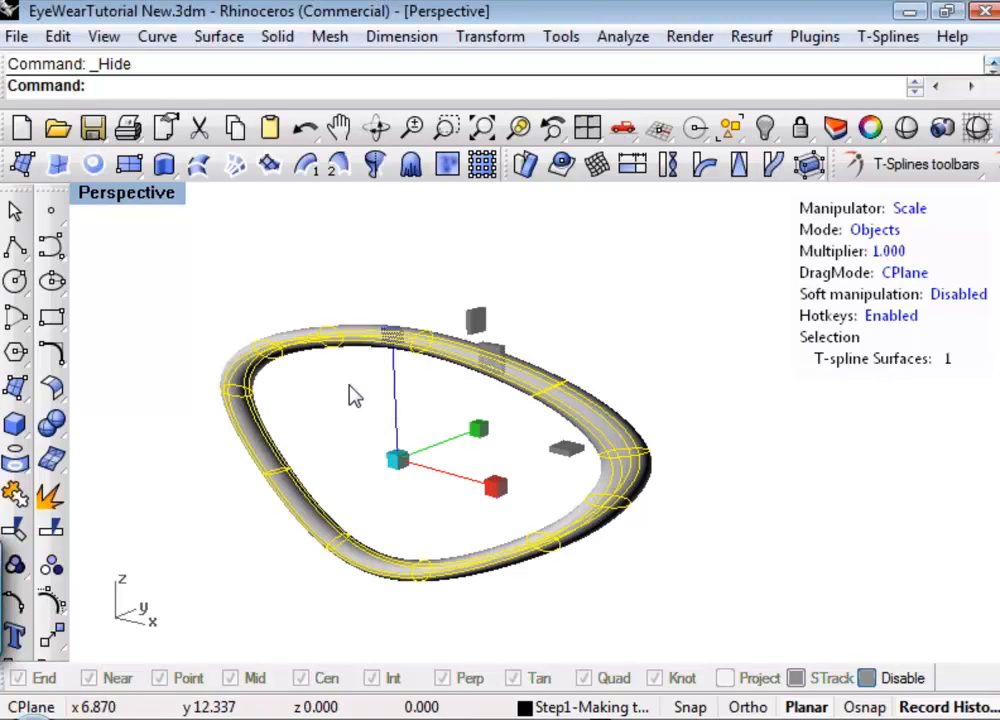
right_drag(348, 395, 347, 390)
click(350, 402)
click(406, 350)
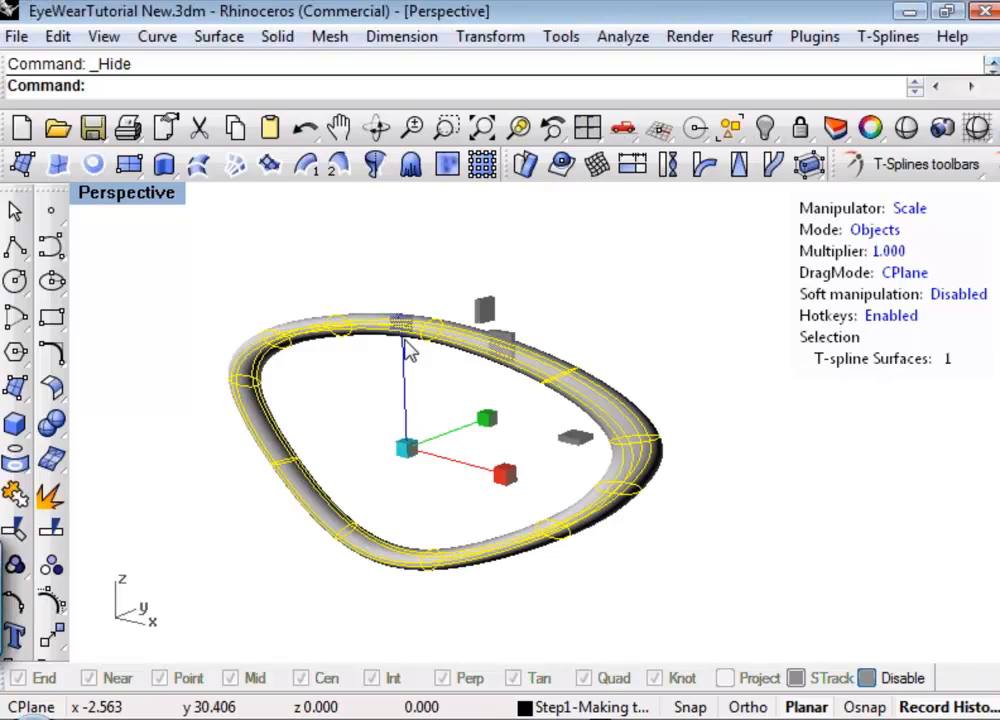
click(341, 387)
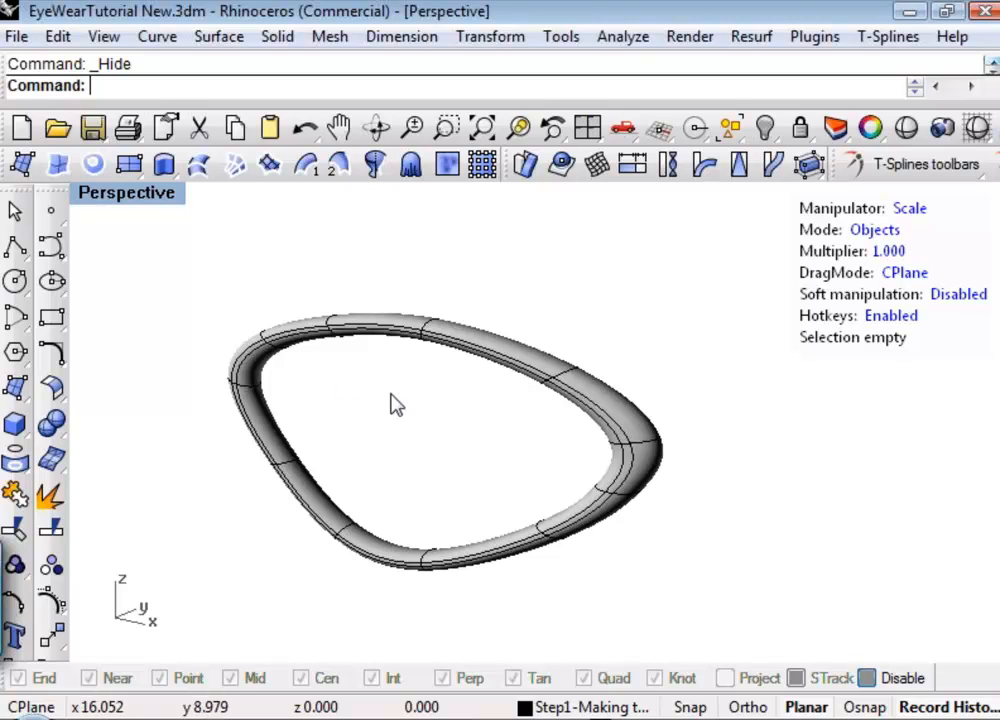
Toggle the thickened T-spline ring from smooth to box display with Smooth toggle and examine its faces.
mouse_move(406, 420)
right_down()
mouse_move(446, 424)
mouse_move(513, 484)
mouse_move(429, 420)
mouse_move(339, 407)
mouse_move(400, 420)
right_up()
click(956, 166)
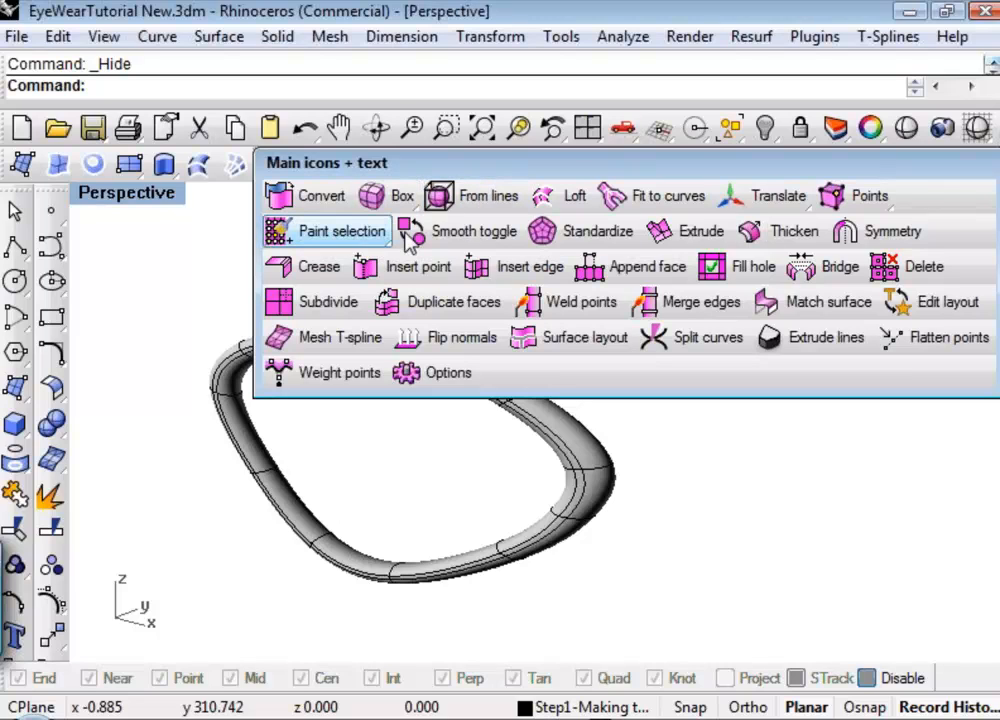
click(443, 233)
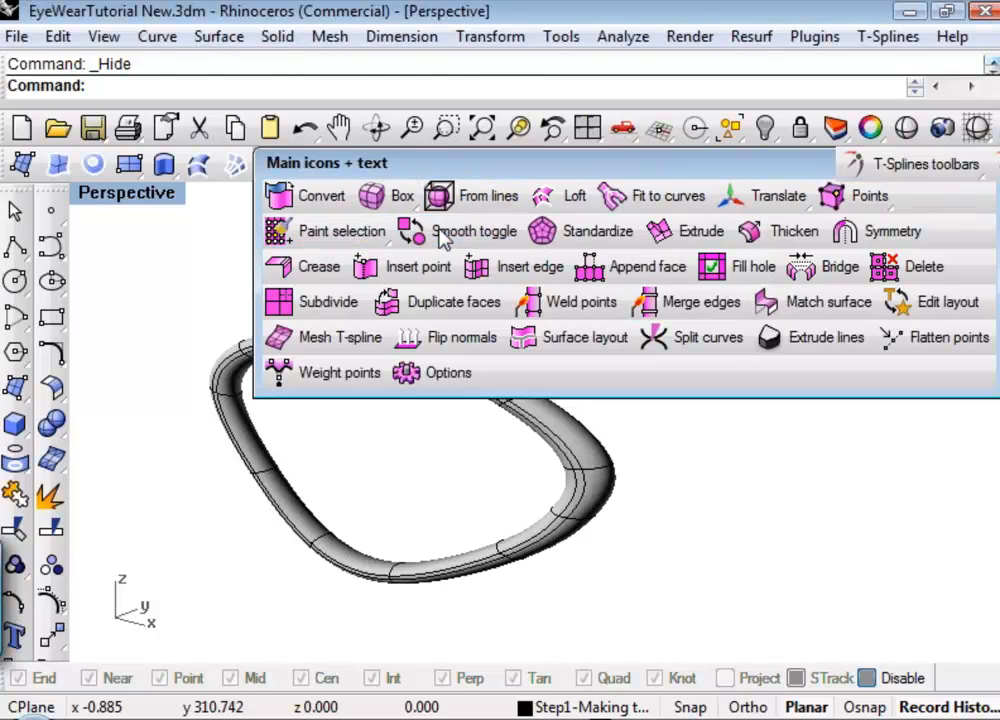
click(391, 368)
key(Return)
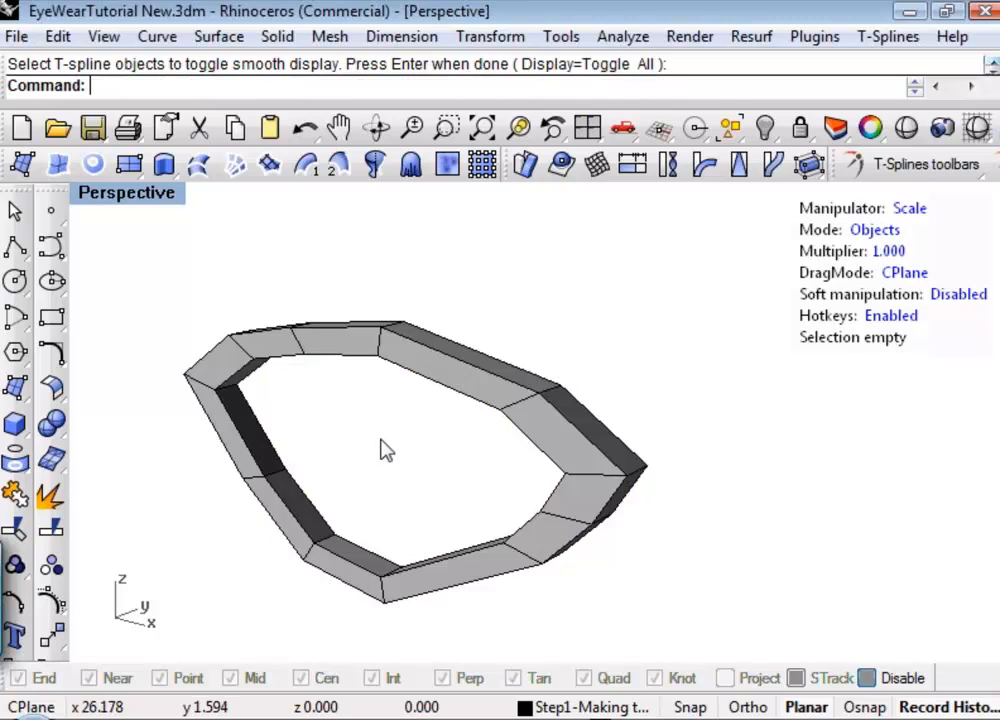
right_drag(384, 449, 406, 455)
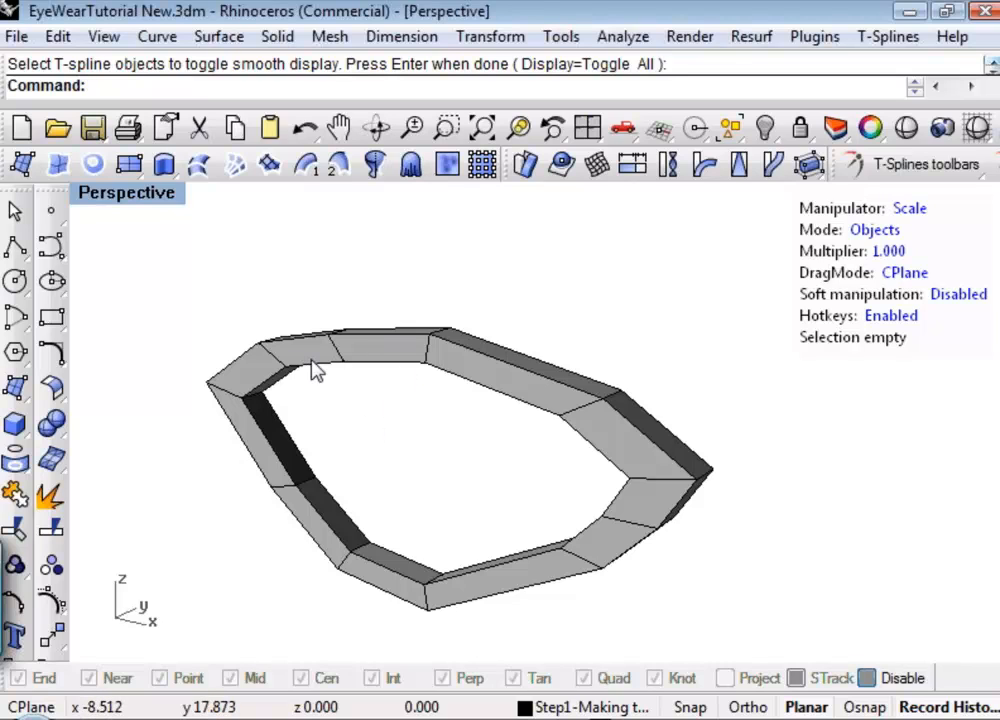
right_drag(322, 381, 440, 421)
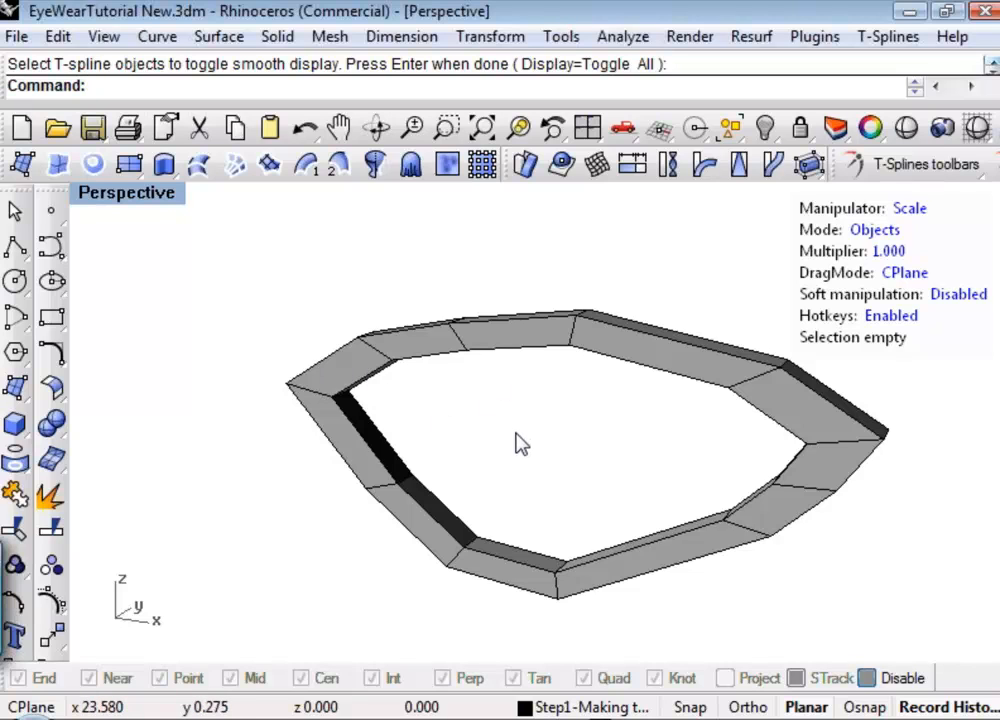
right_drag(510, 433, 537, 497)
scroll(453, 435, down, 3)
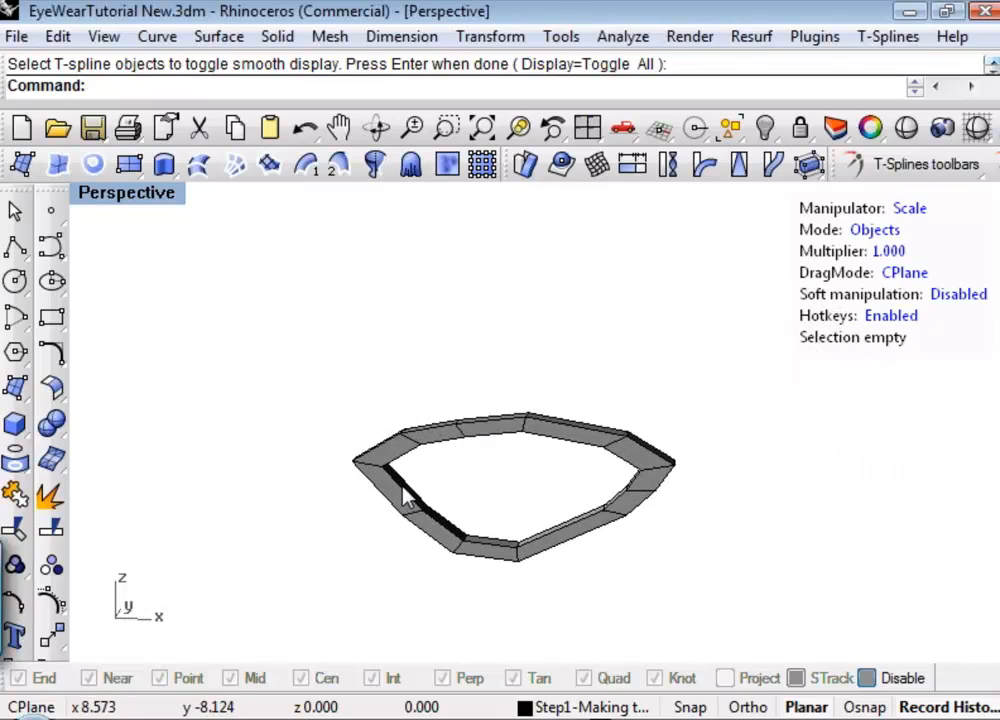
Examine the box-display ring's pointed left corner and thickened faces from several angles, selecting the whole ring.
scroll(405, 495, up, 3)
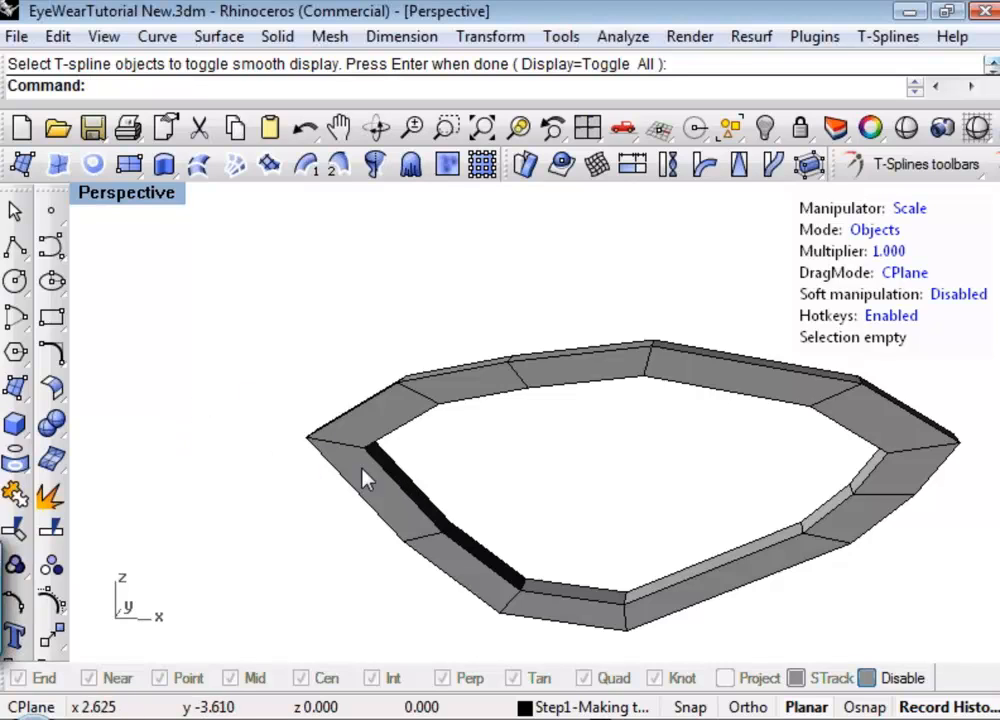
scroll(392, 467, down, 3)
shift+right_drag(392, 467, 453, 470)
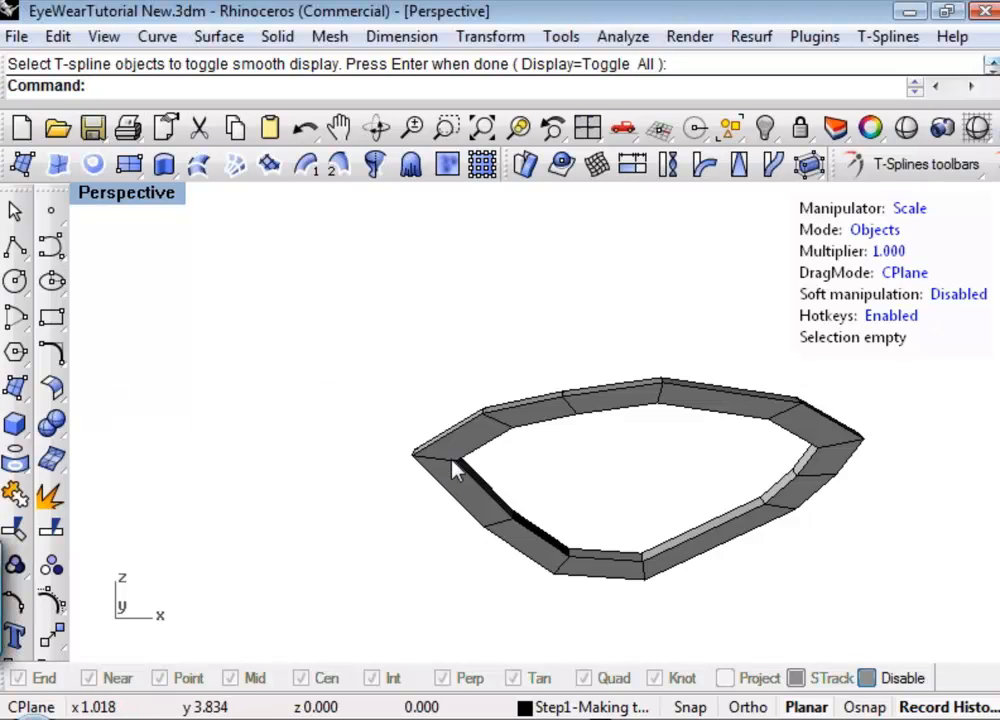
scroll(452, 460, up, 3)
right_drag(480, 472, 453, 454)
click(395, 446)
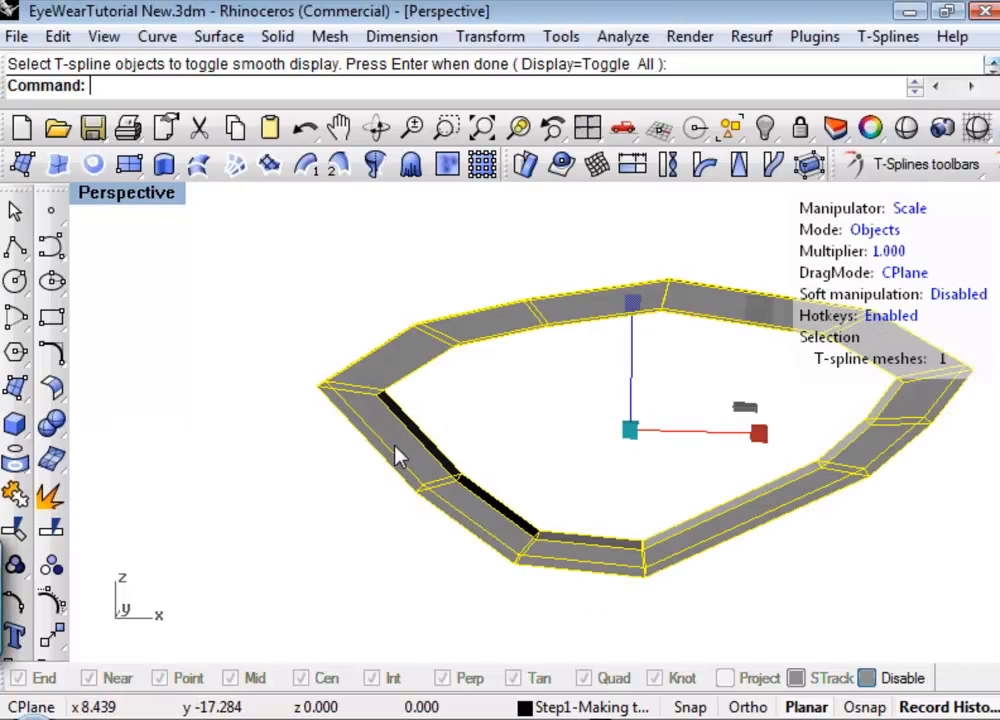
scroll(376, 400, up, 5)
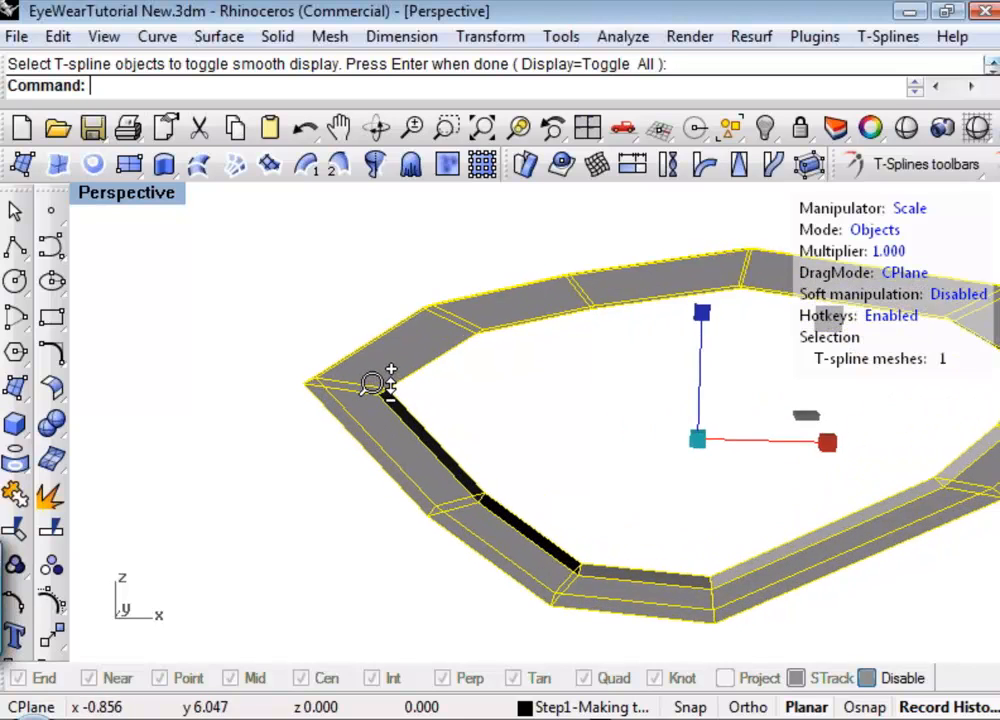
Try moving the front outer vertex of the ring's left corner vertically in vertex mode, and undo the move.
click(480, 406)
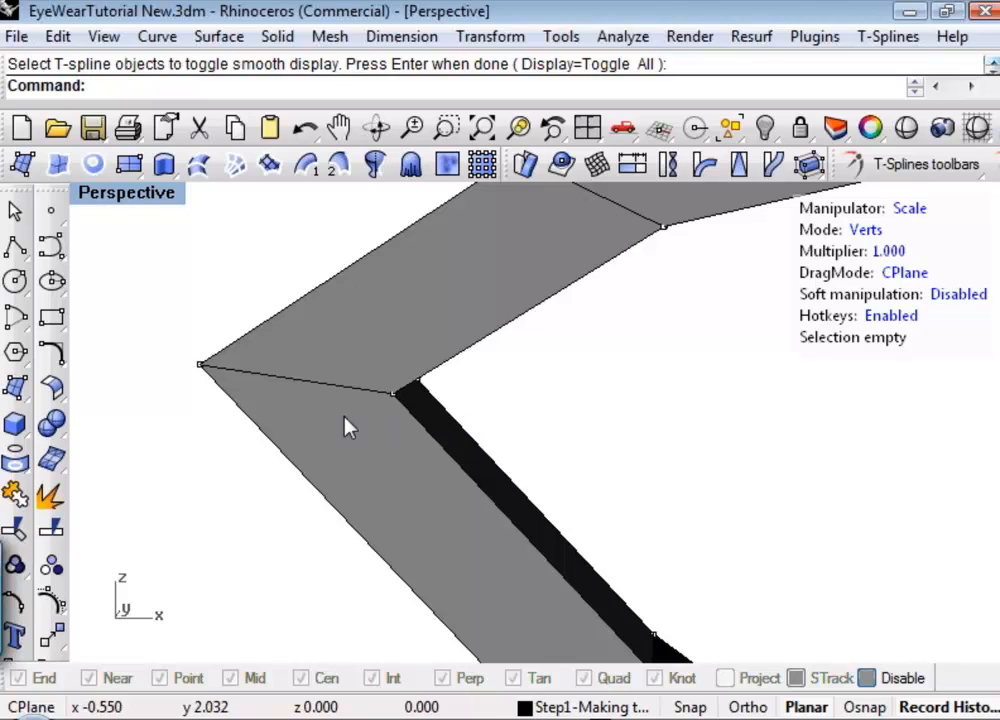
right_drag(204, 368, 320, 403)
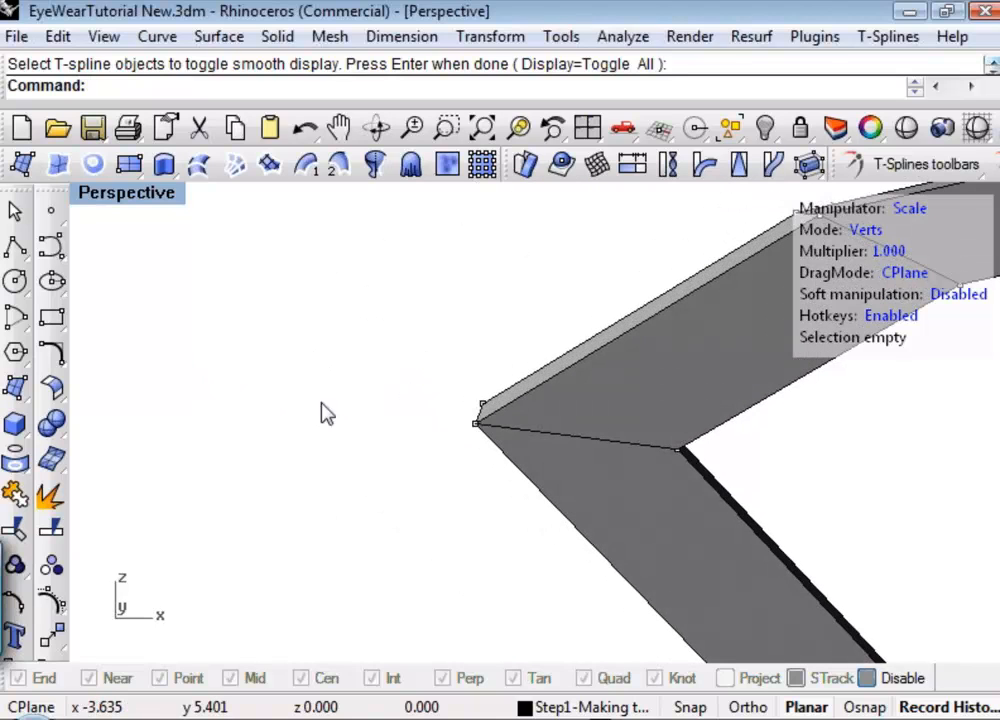
click(473, 425)
key(w)
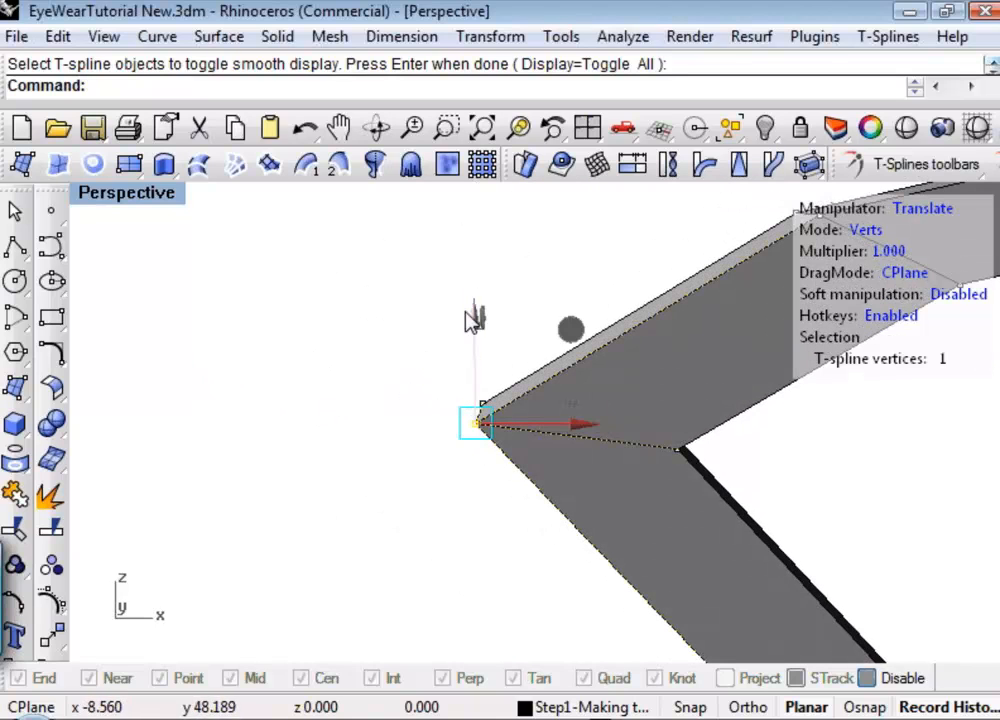
drag(473, 317, 442, 328)
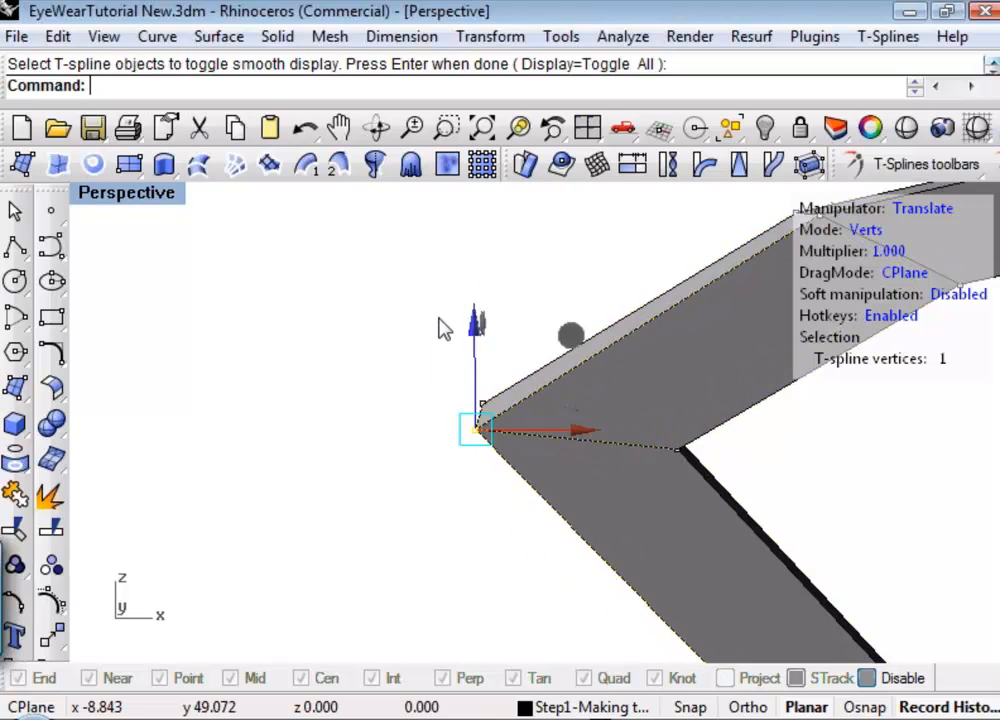
key(ctrl+z)
click(402, 450)
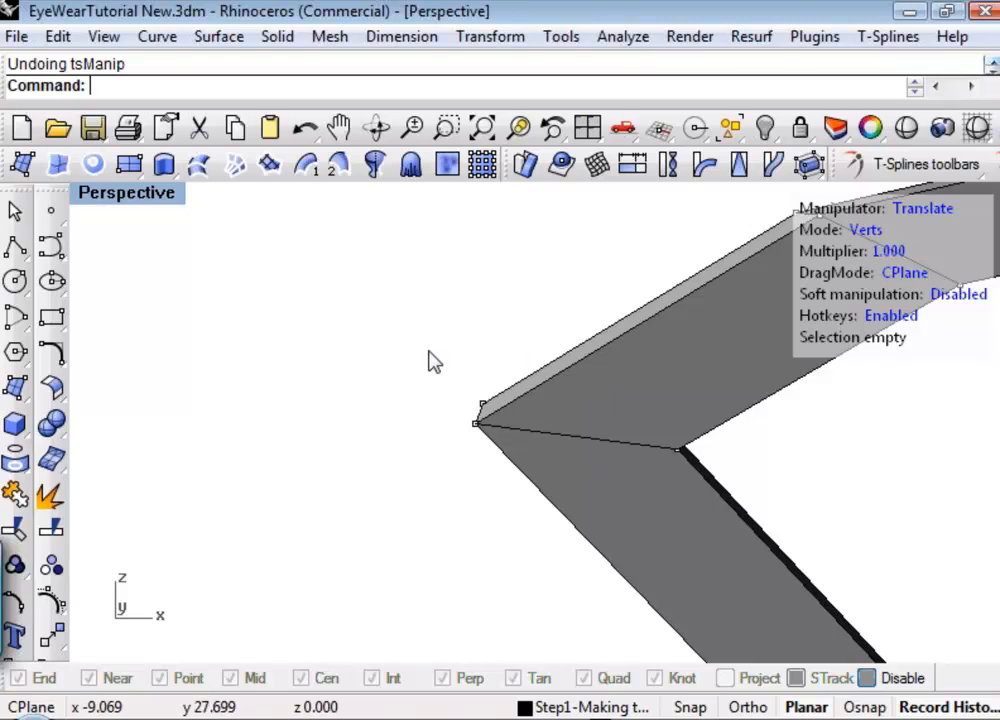
Unweld the edges across the ring's pointed left corner.
shift+right_drag(585, 448, 502, 440)
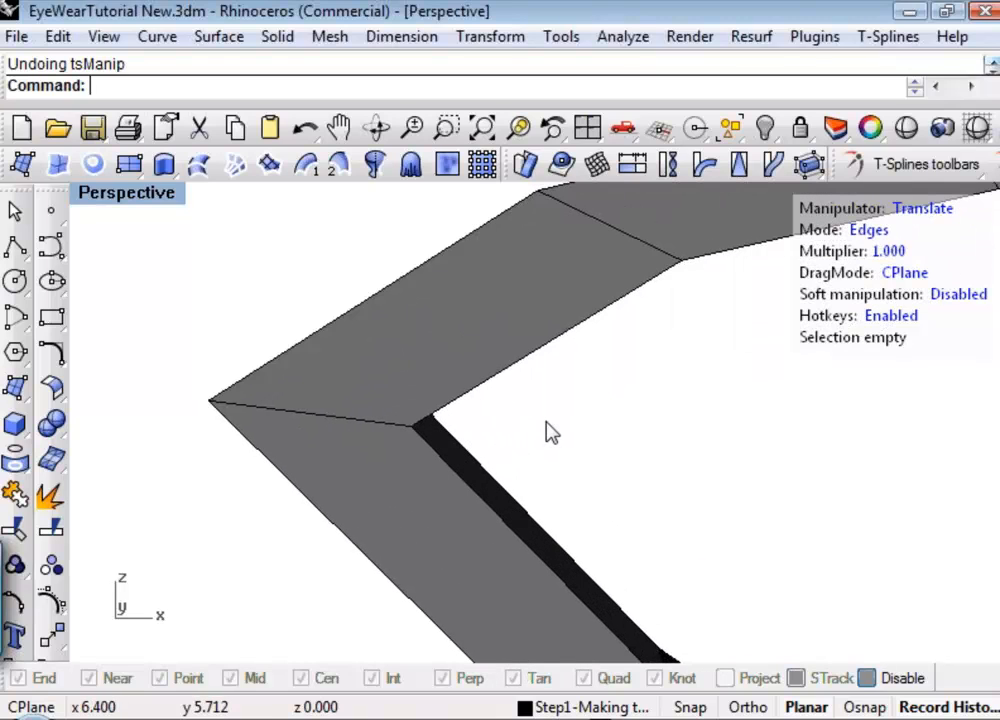
click(989, 173)
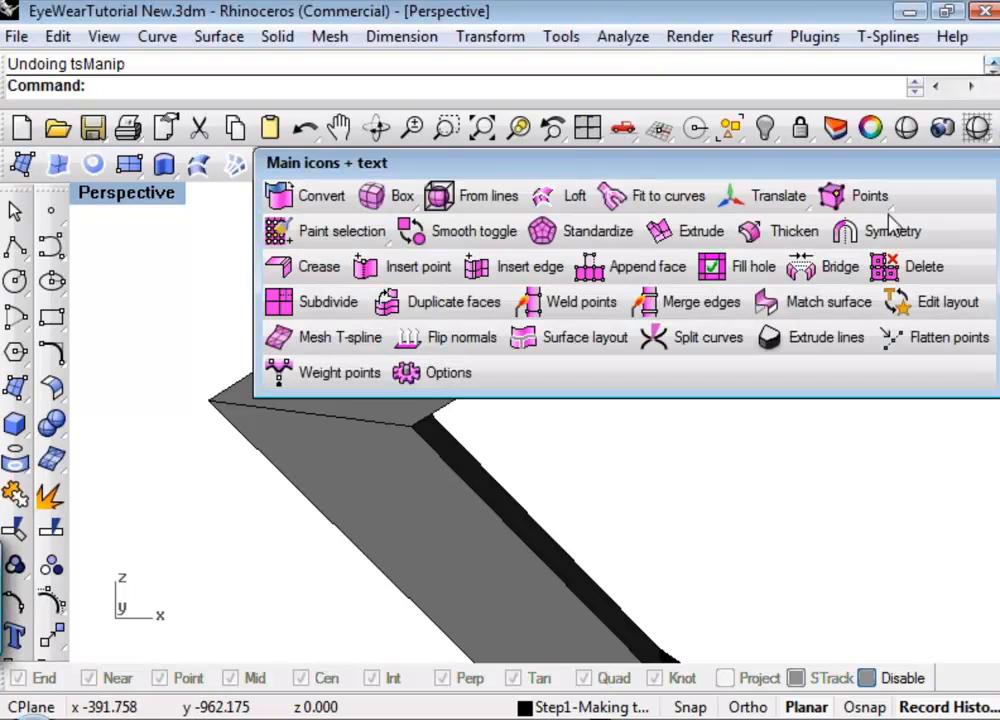
right_click(693, 314)
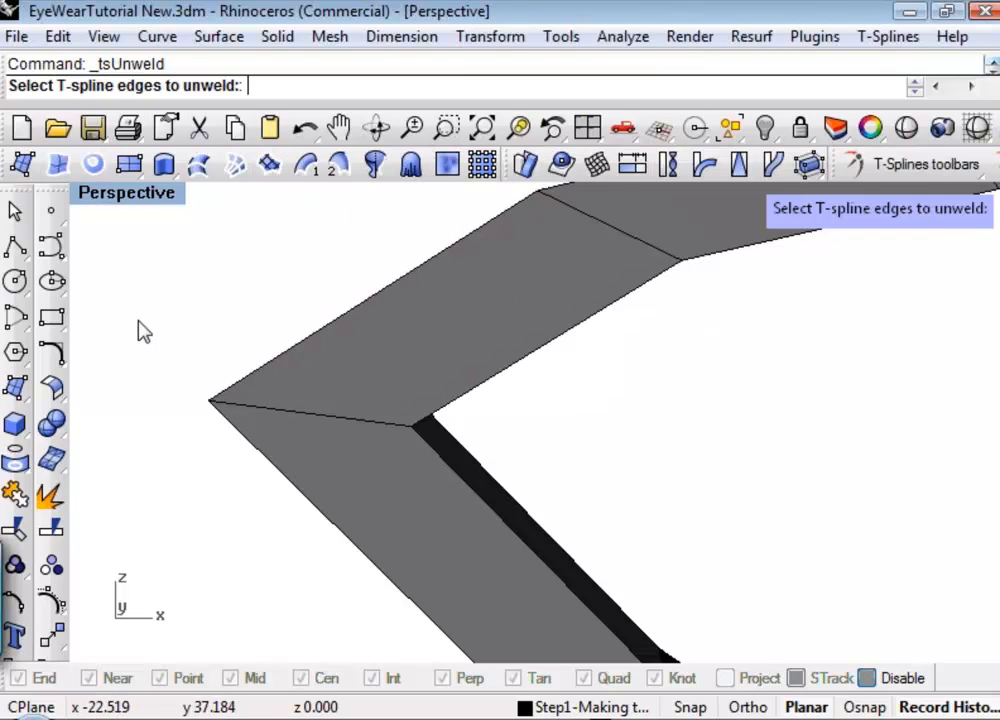
drag(136, 320, 553, 472)
right_click(542, 458)
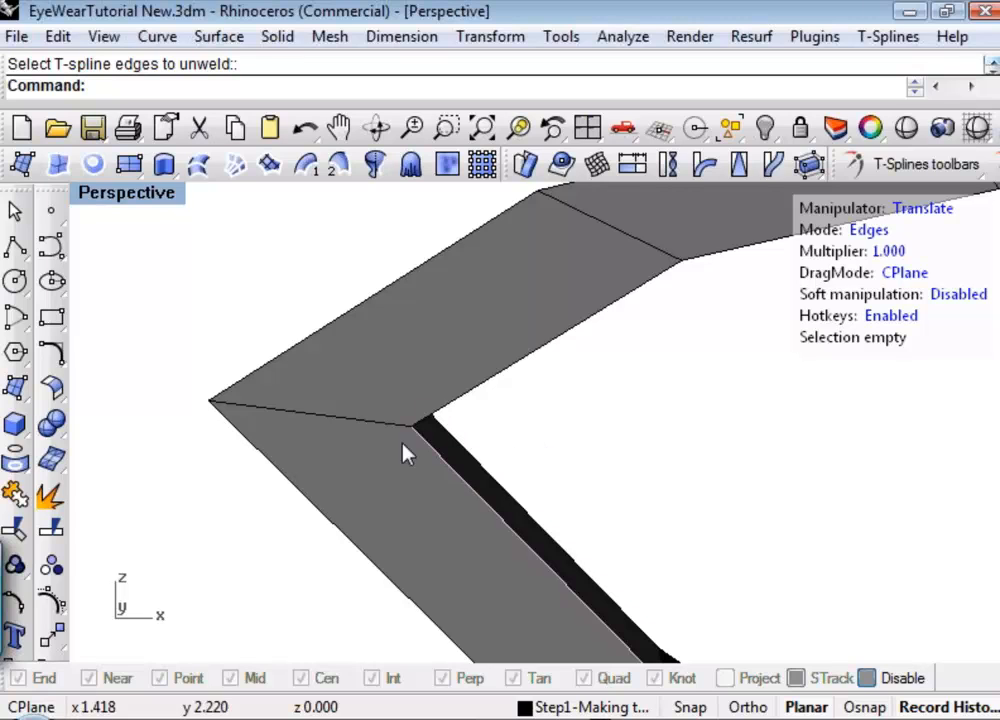
Pull the front and rear edges of the unwelded corner's upper segment upward to test the split, and undo both moves.
click(348, 425)
drag(303, 305, 313, 232)
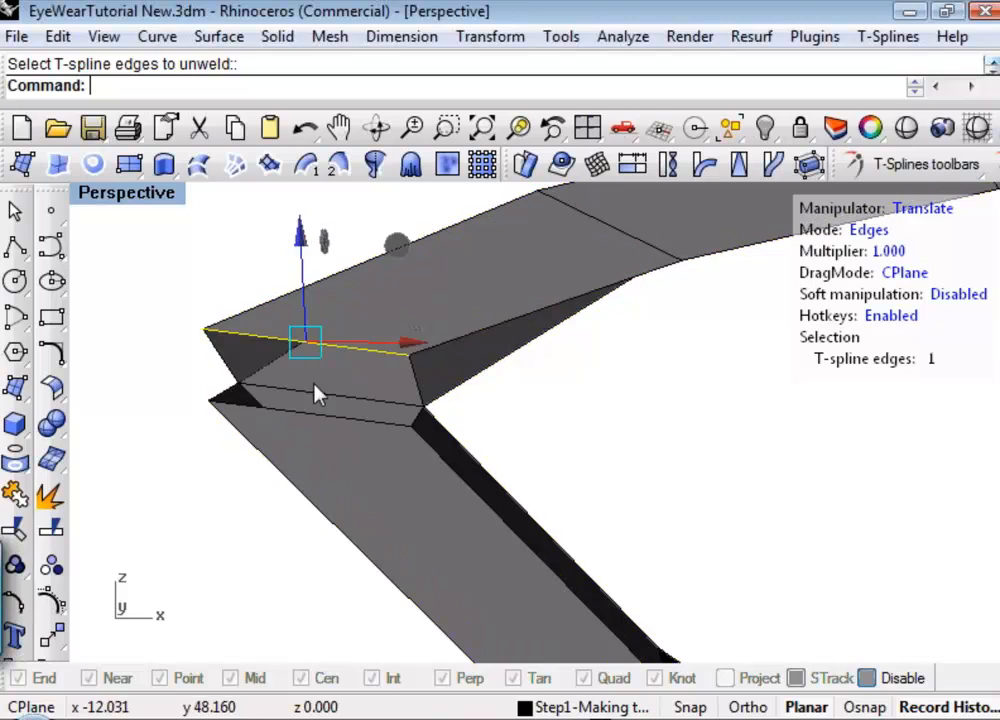
click(326, 398)
drag(333, 293, 340, 242)
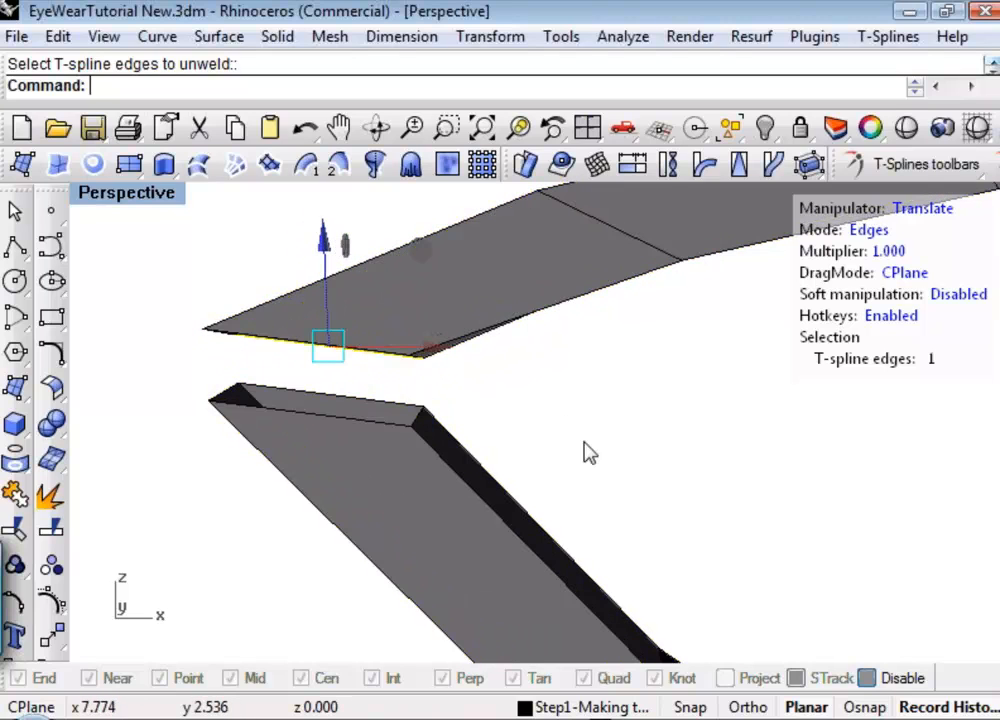
key(ctrl+z)
key(ctrl+z)
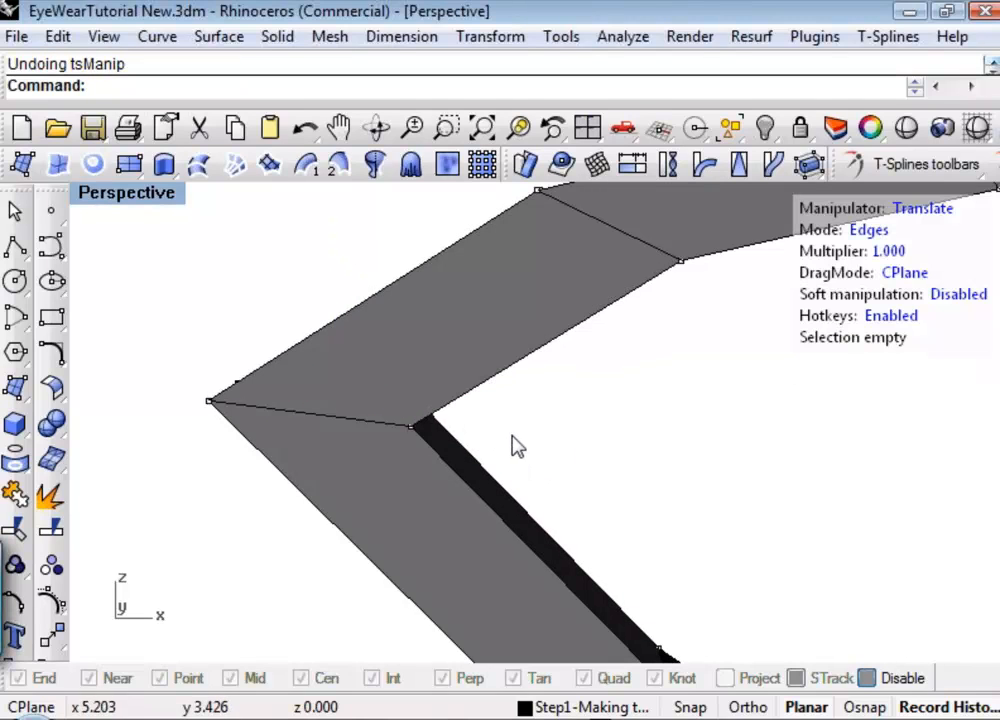
Examine the inner and outer edges of the unwelded left corner from several angles.
right_drag(510, 447, 455, 432)
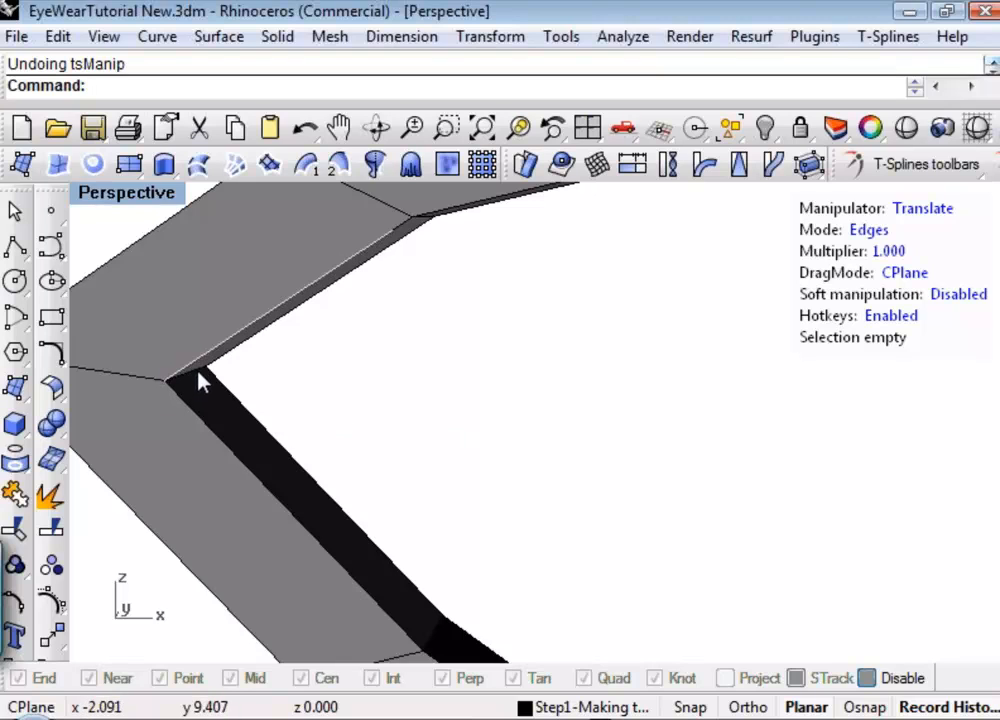
scroll(195, 386, up, 5)
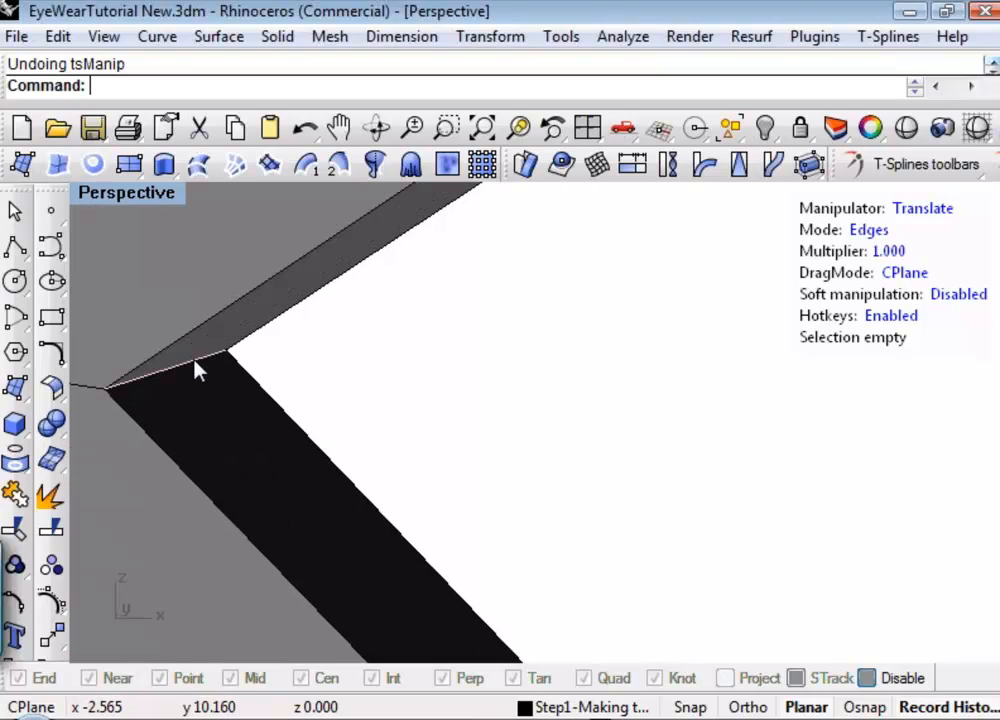
scroll(196, 368, down, 6)
shift+right_drag(95, 360, 375, 446)
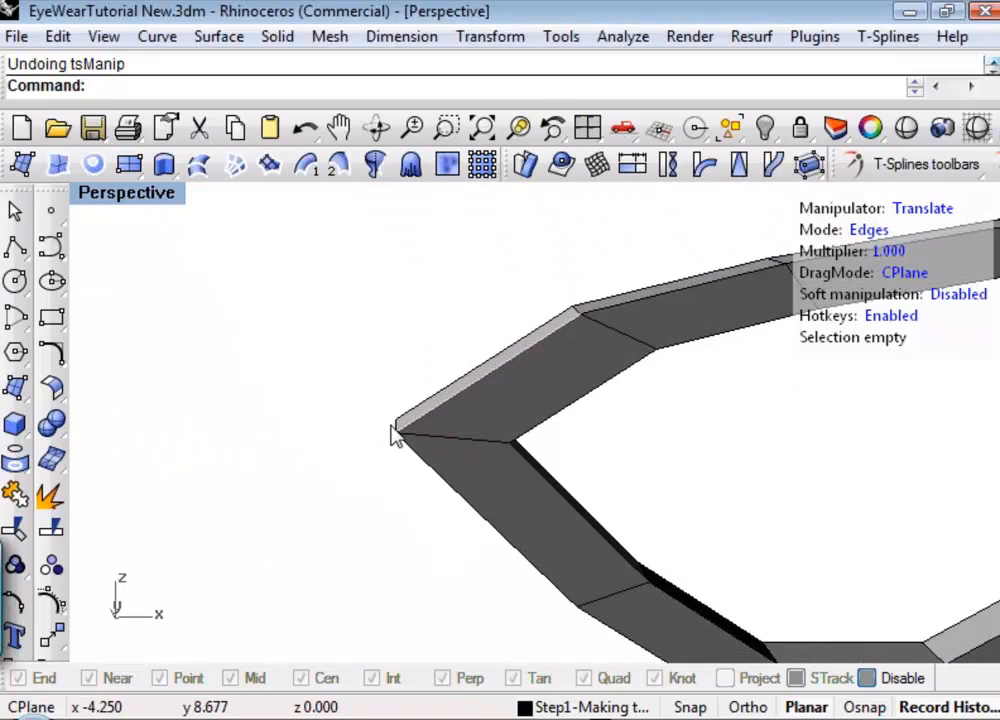
right_drag(541, 430, 560, 455)
right_drag(422, 438, 375, 414)
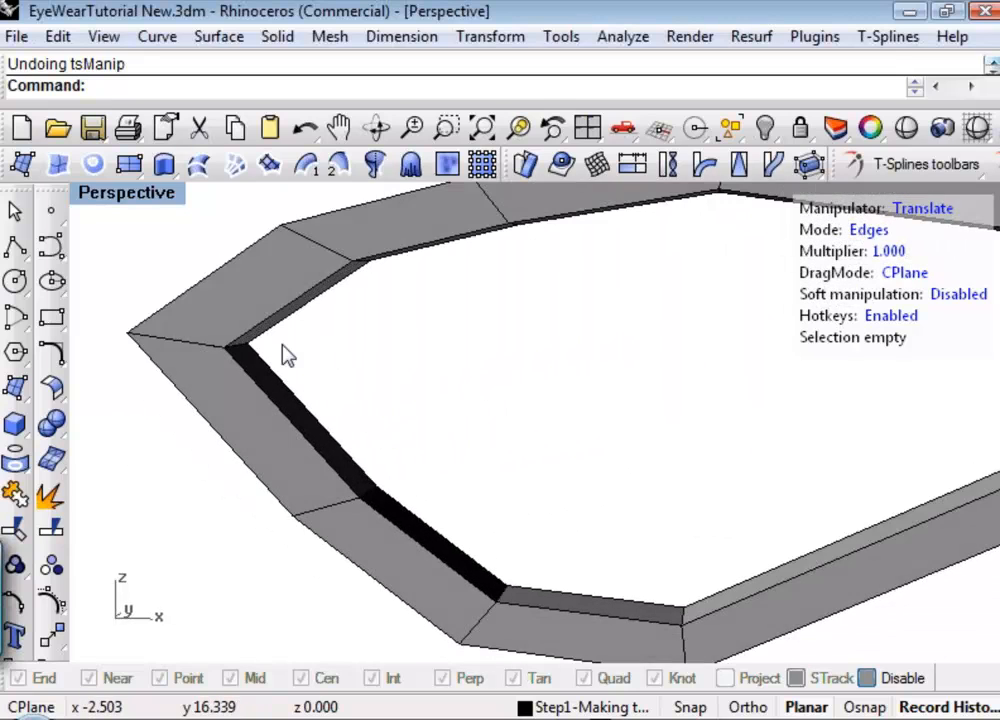
scroll(281, 344, up, 5)
shift+right_drag(282, 354, 296, 353)
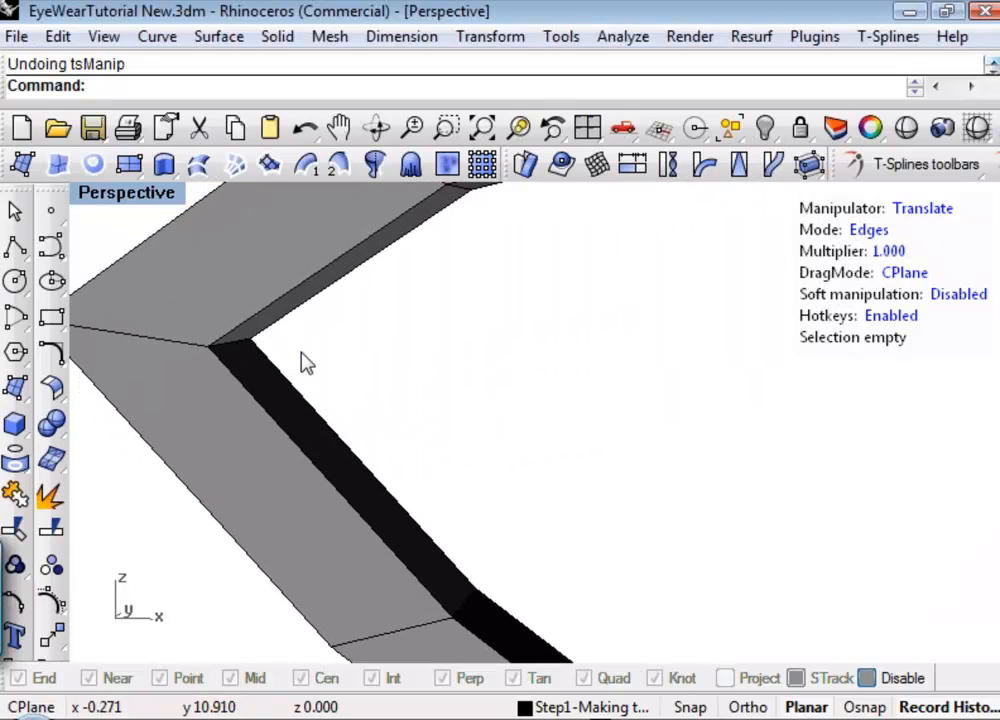
Weld the coincident front inner vertices and the coincident rear inner vertices at the ring's left corner.
key(1)
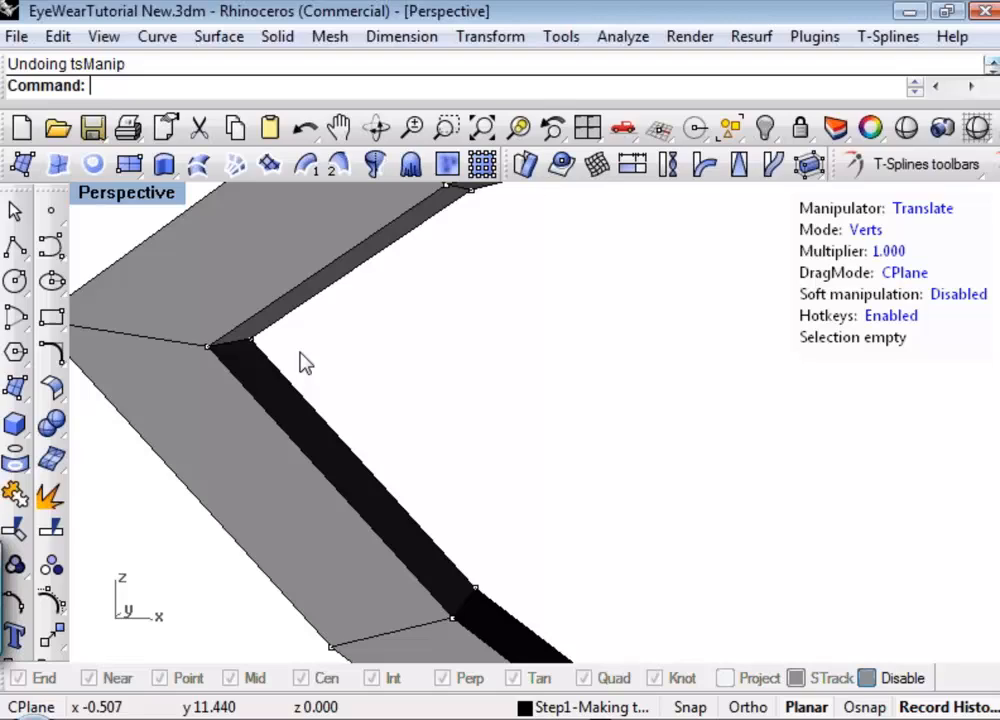
click(218, 341)
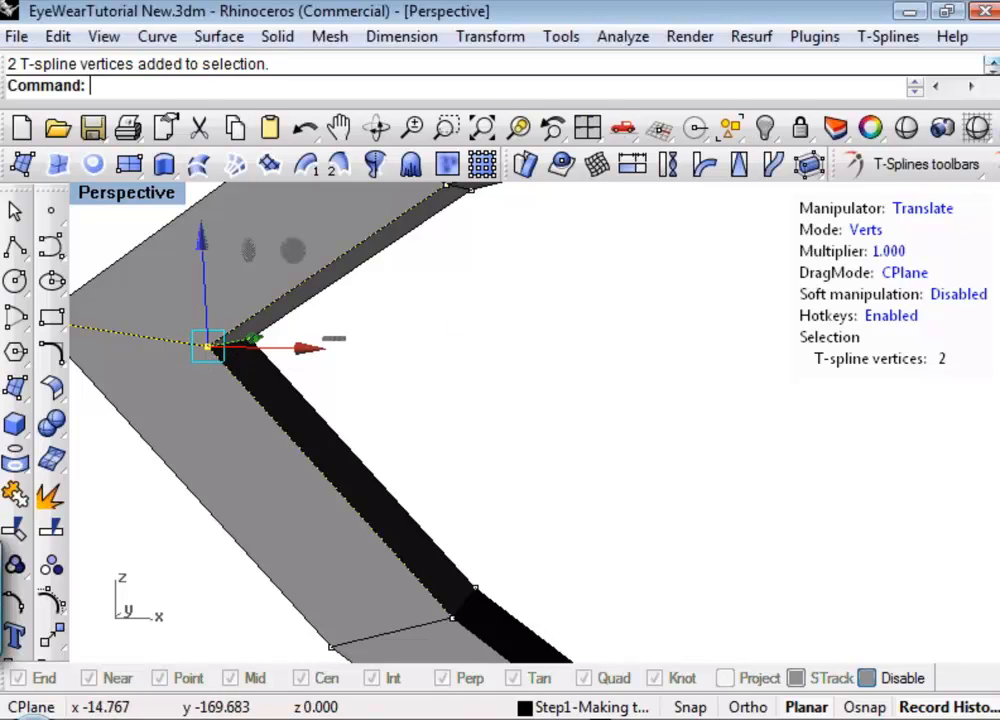
middle_click(971, 196)
click(569, 304)
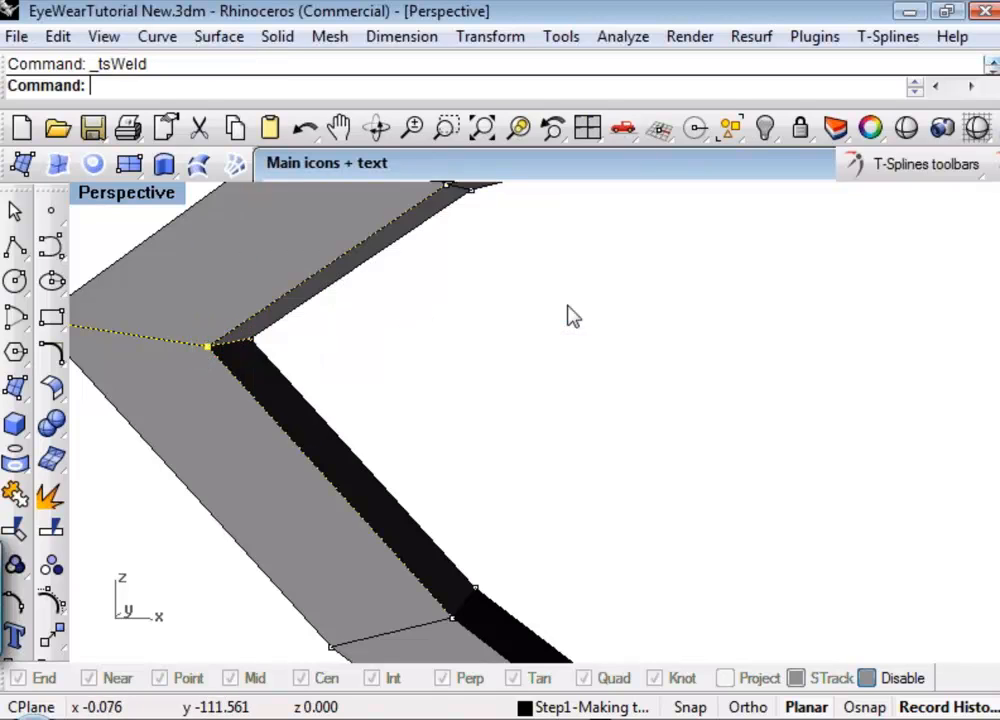
drag(241, 332, 242, 333)
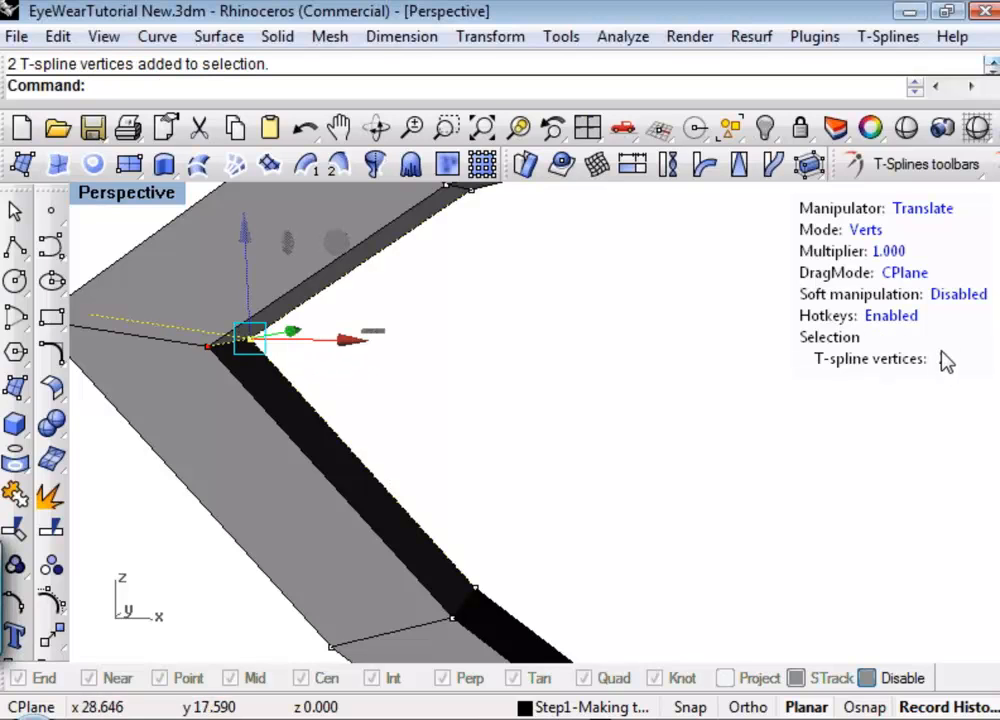
middle_click(245, 335)
click(566, 306)
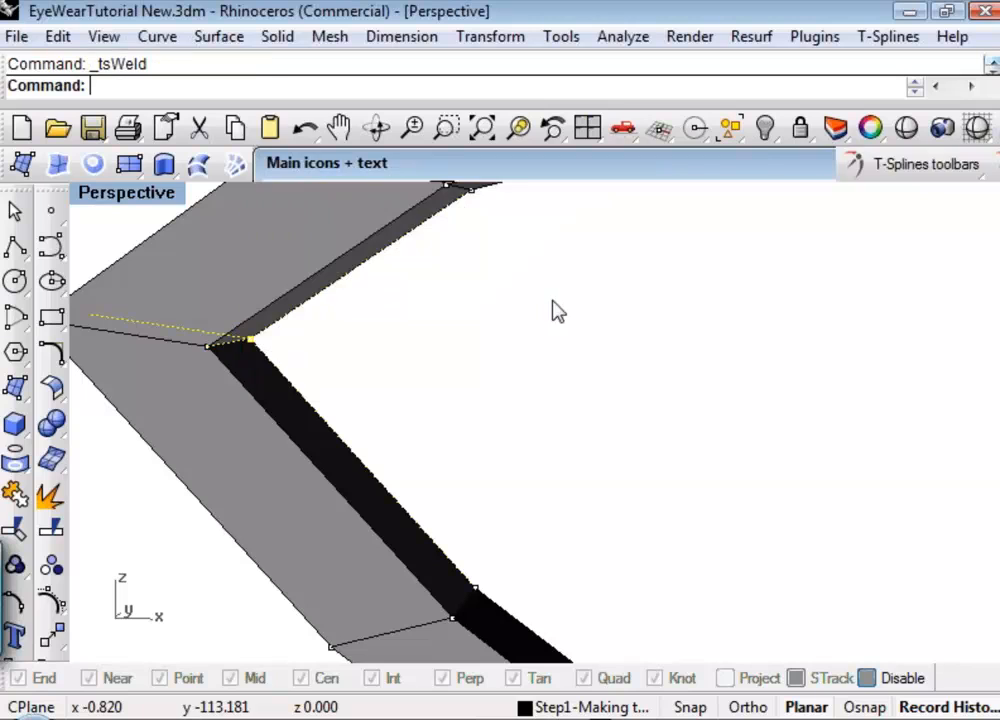
Test the welded inner corner vertices by moving them, and undo the moves.
shift+right_drag(447, 378, 338, 385)
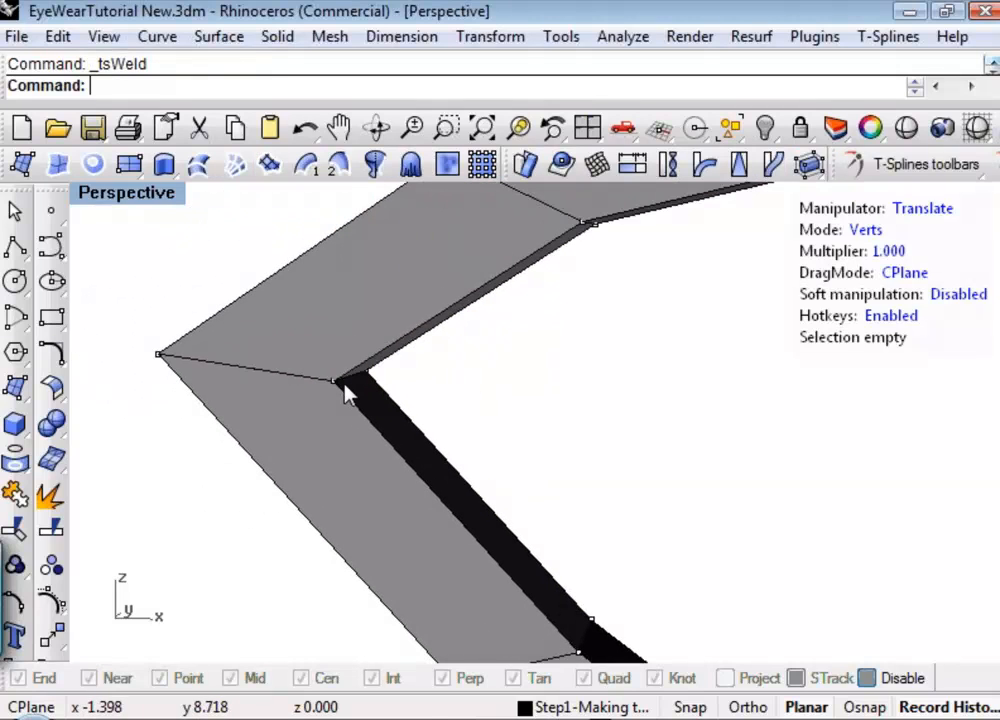
click(335, 381)
drag(328, 271, 362, 279)
key(ctrl+z)
click(366, 374)
key(ctrl+z)
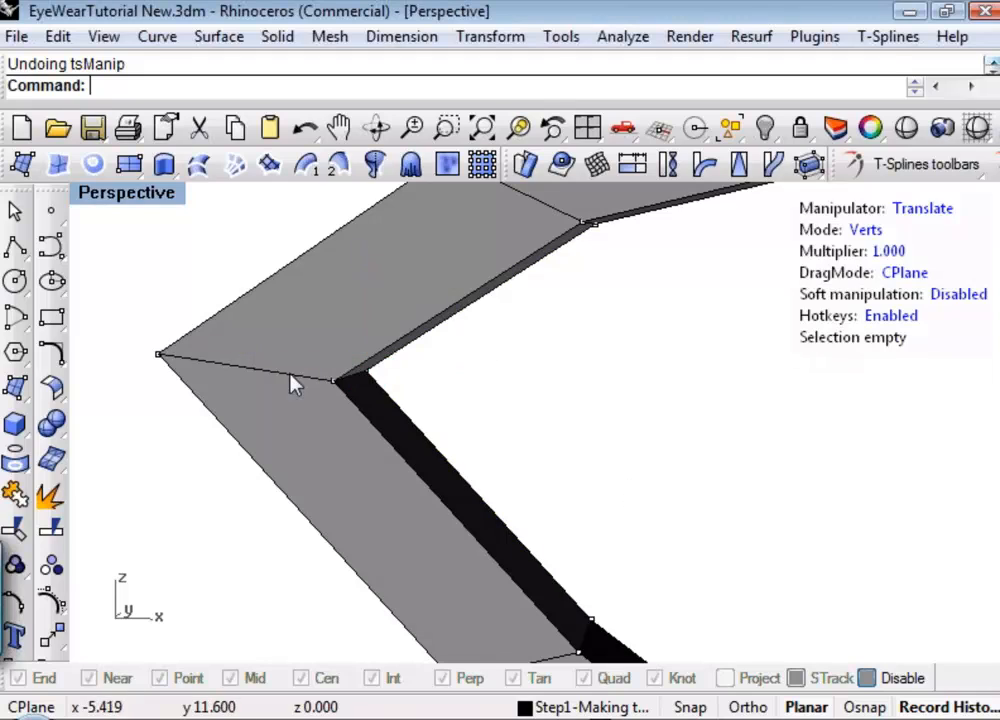
Move the unwelded outer vertex of the left corner to test its separation, and undo the move.
click(163, 356)
drag(172, 272, 160, 342)
right_drag(524, 500, 540, 506)
key(ctrl+z)
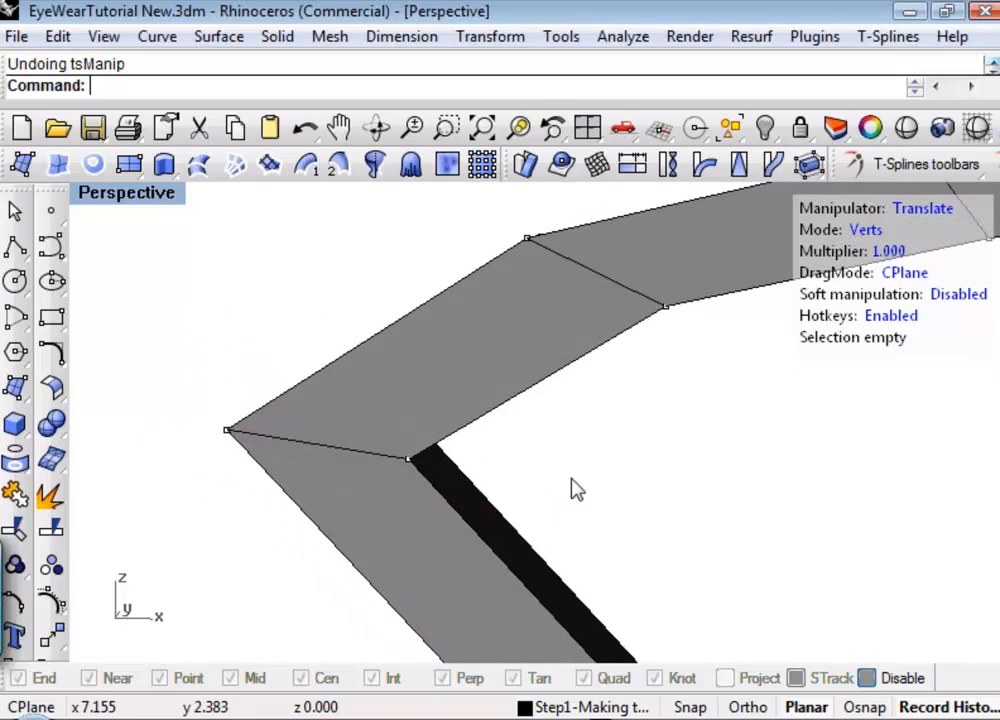
scroll(571, 479, down, 6)
shift+right_drag(556, 454, 516, 451)
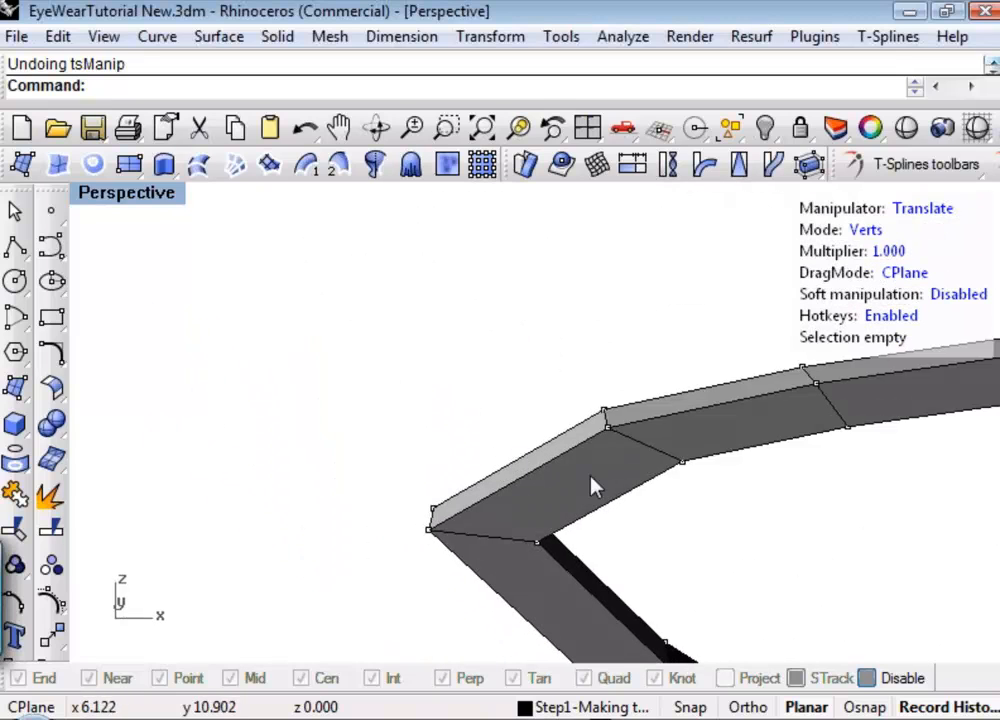
shift+right_drag(592, 485, 458, 462)
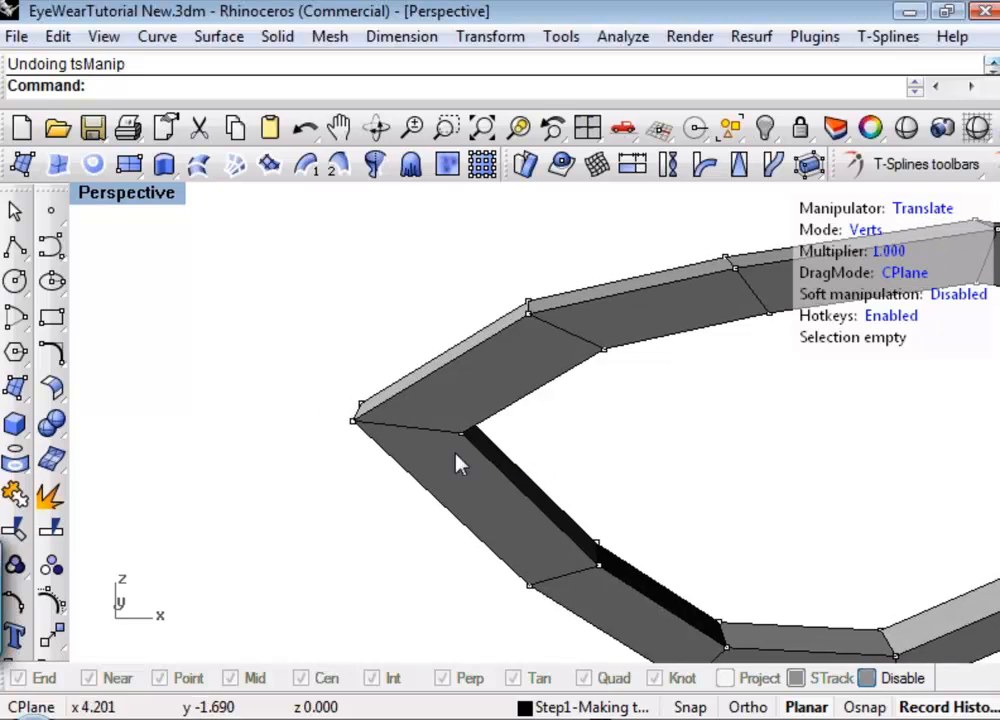
scroll(380, 422, up, 5)
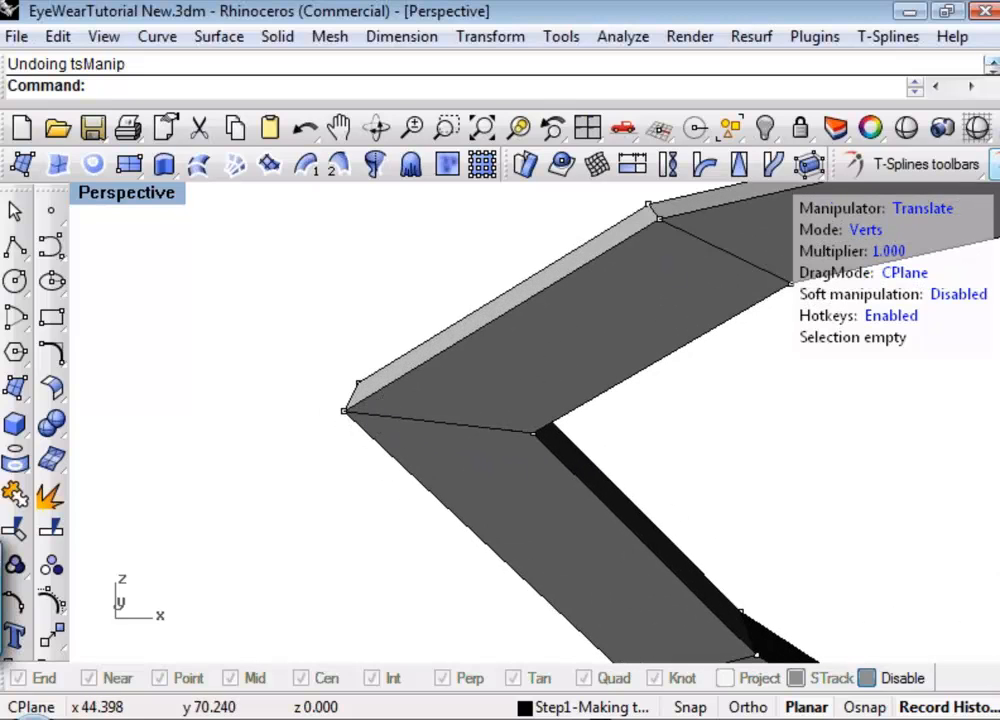
click(808, 164)
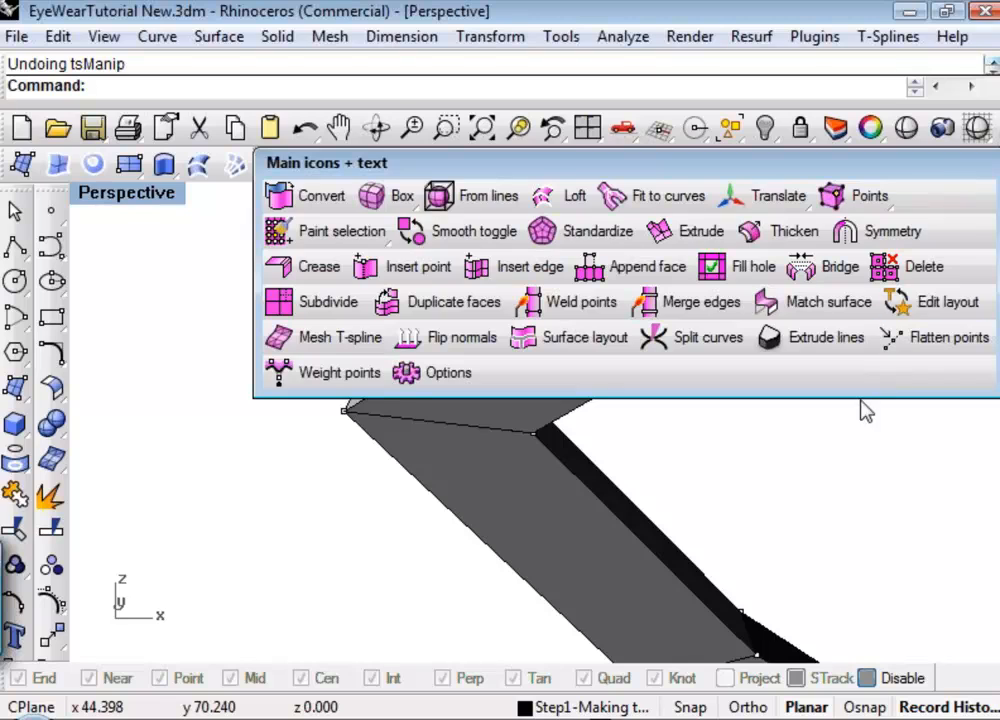
click(760, 472)
Raise the upper segment's unwelded outer edge at the left corner in edge mode, opening a gap above the lower segment.
shift+right_drag(618, 455, 424, 443)
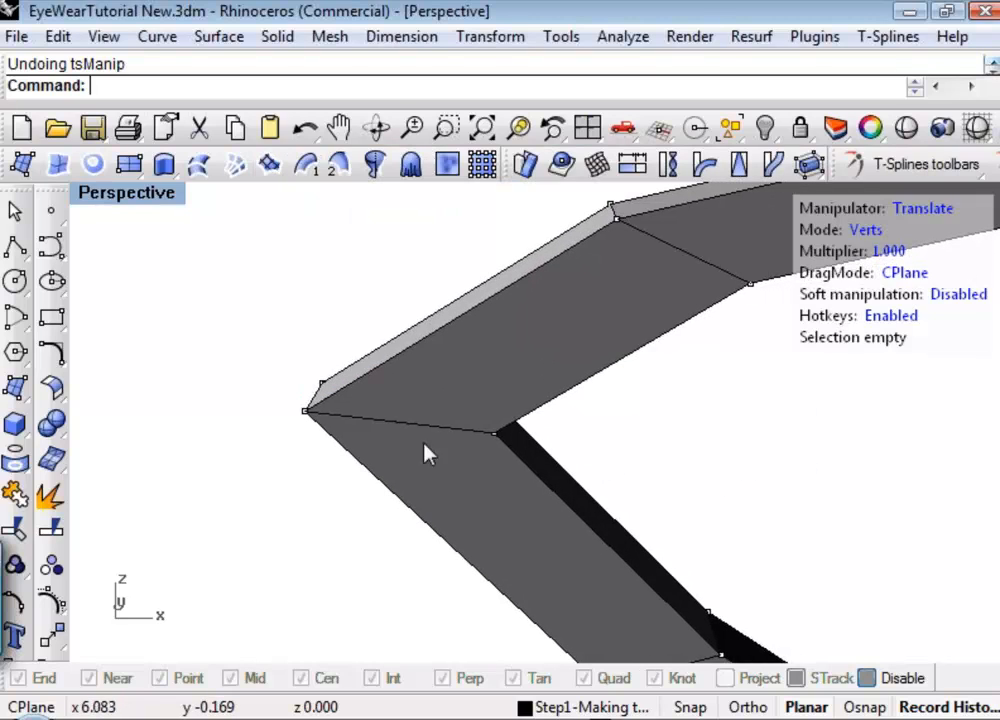
key(s)
click(316, 389)
drag(316, 397, 338, 220)
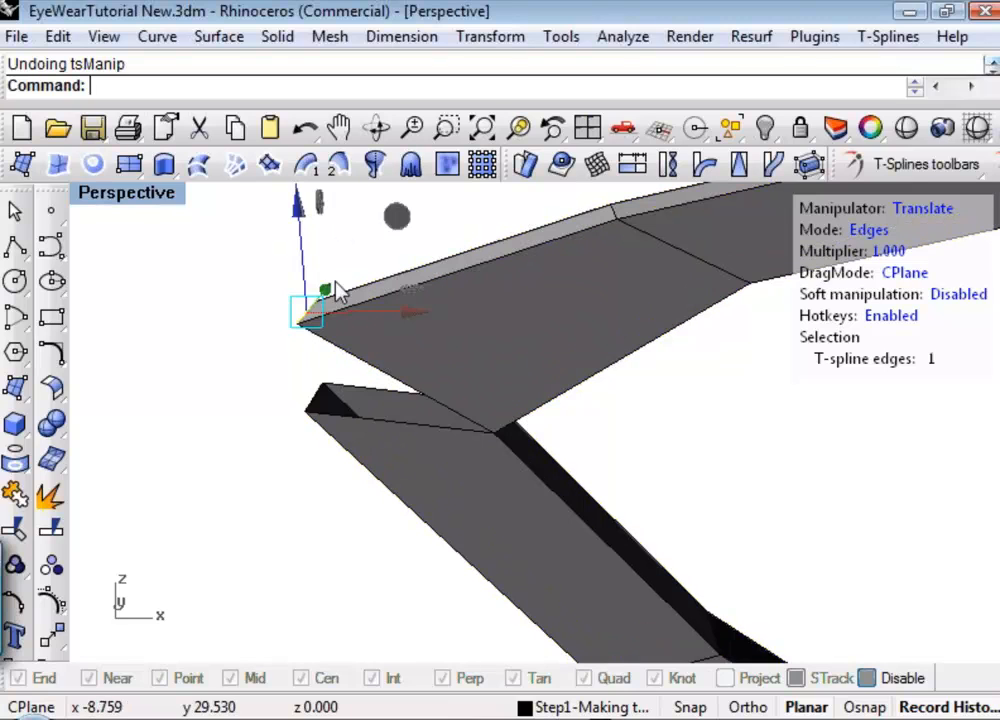
Lower the lower segment's outer edge at the left corner, then shift the upper and lower outer edges together inward along X.
click(314, 397)
drag(323, 285, 312, 437)
shift+click(306, 314)
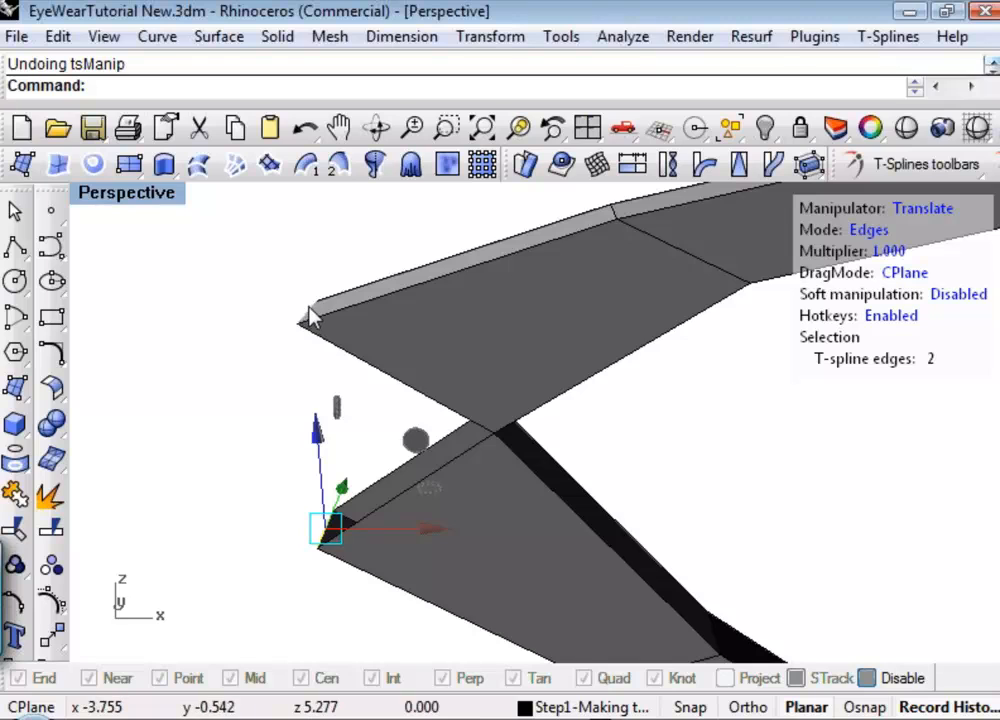
drag(437, 440, 618, 456)
shift+right_drag(722, 460, 627, 471)
scroll(627, 472, down, 9)
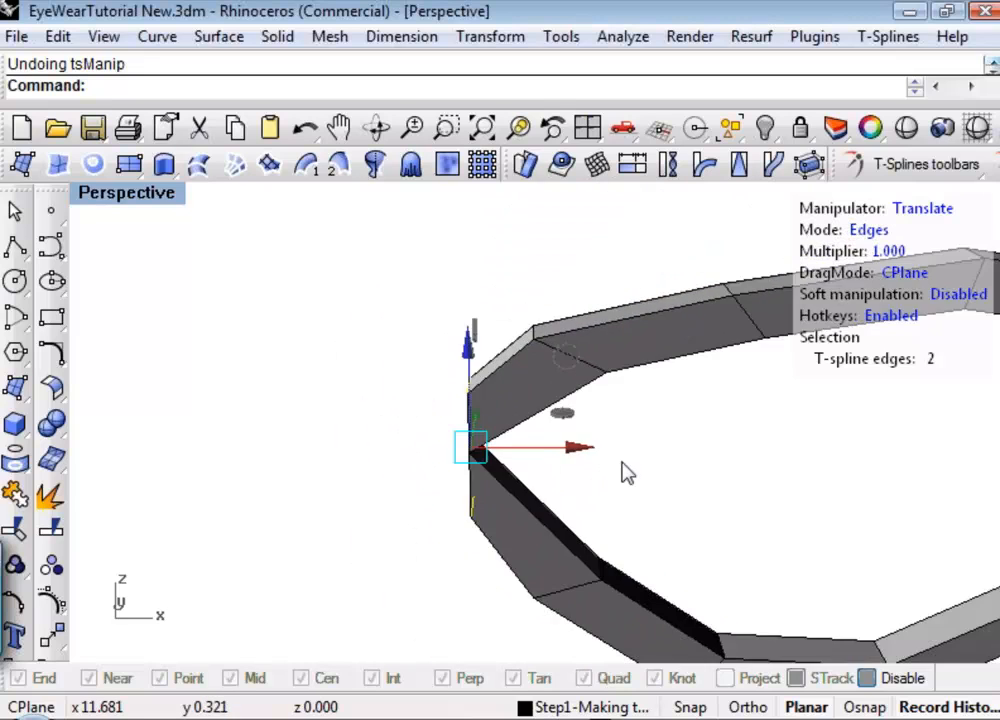
shift+right_drag(728, 482, 583, 461)
scroll(718, 456, up, 4)
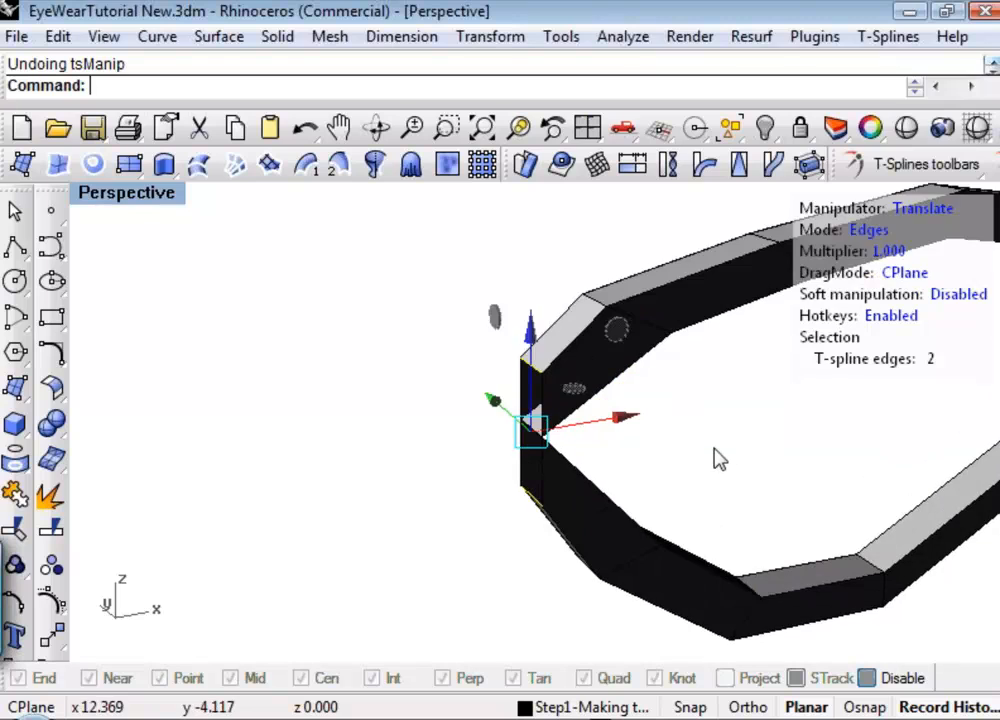
shift+right_drag(724, 452, 665, 447)
Extrude the six boundary edges of the left corner's opening outward along X to form an open-ended bridge stub.
click(547, 463)
scroll(537, 453, up, 3)
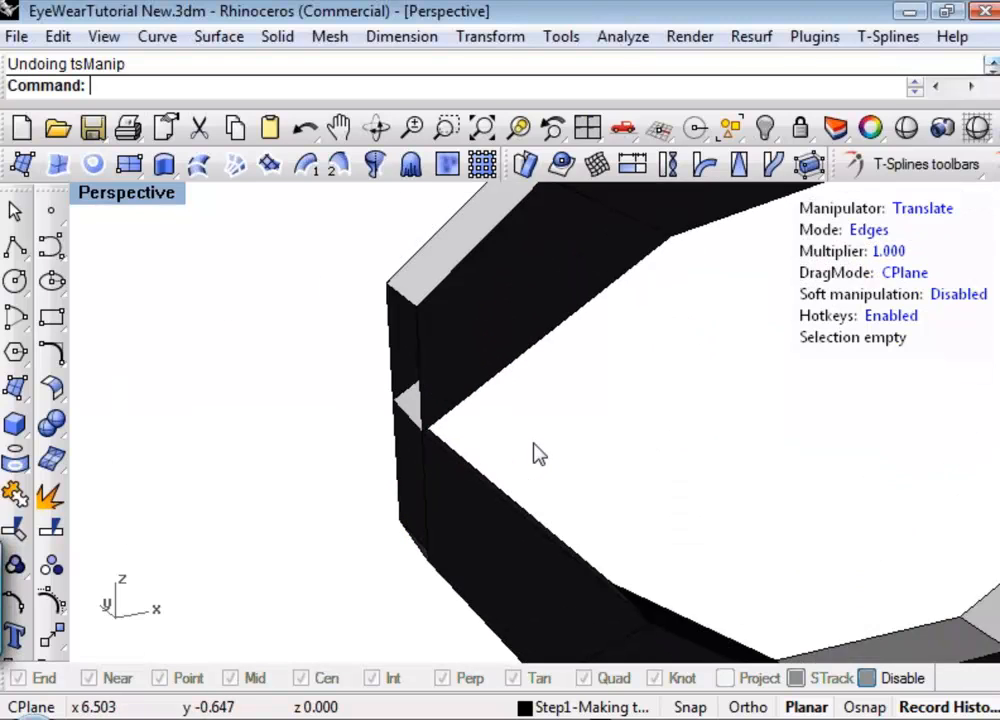
click(418, 368)
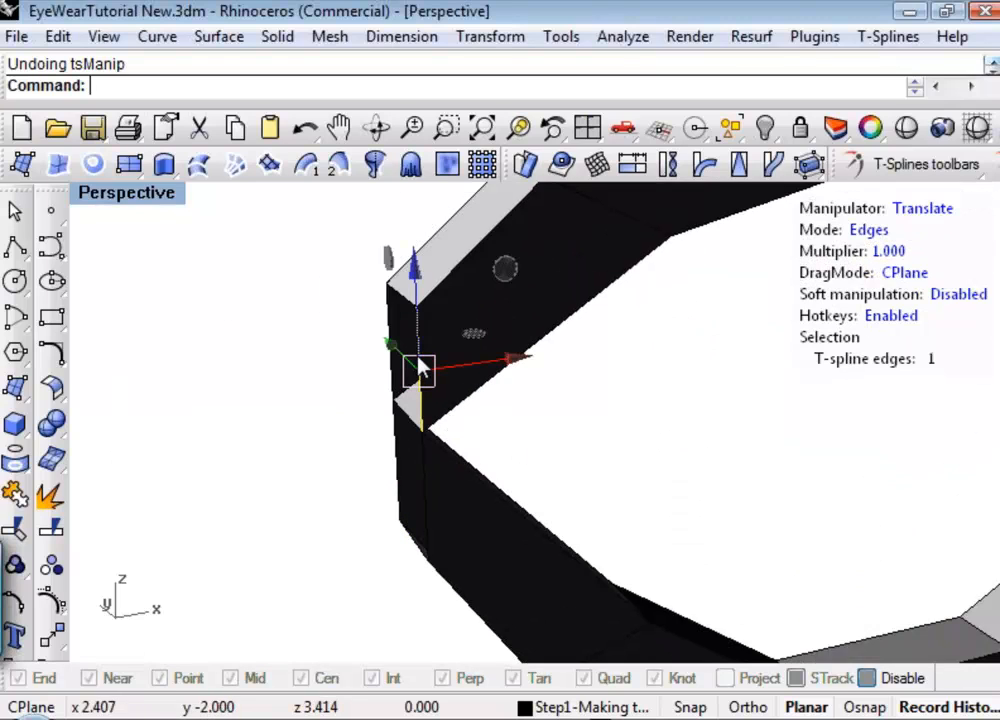
shift+click(424, 541)
shift+click(422, 555)
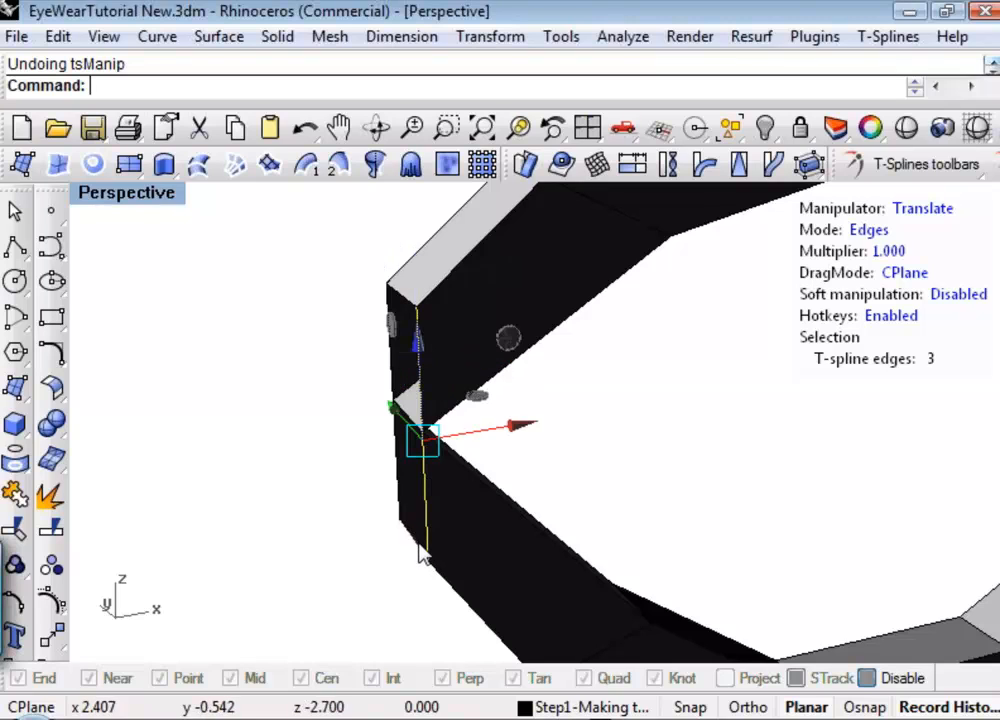
shift+click(408, 500)
shift+click(390, 352)
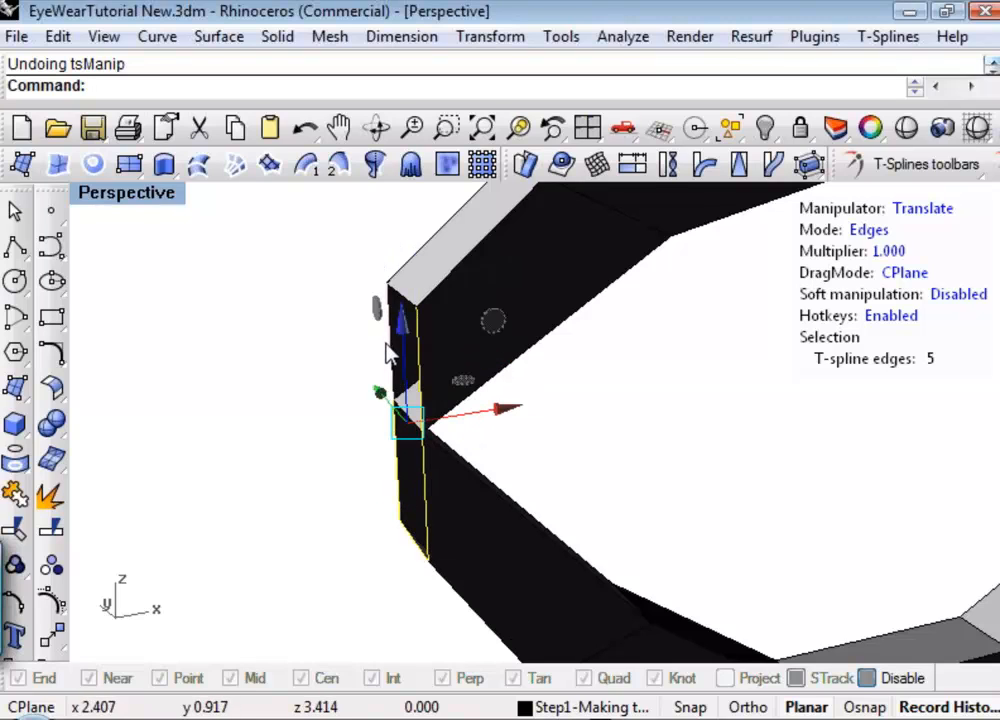
shift+click(401, 293)
scroll(468, 381, down, 6)
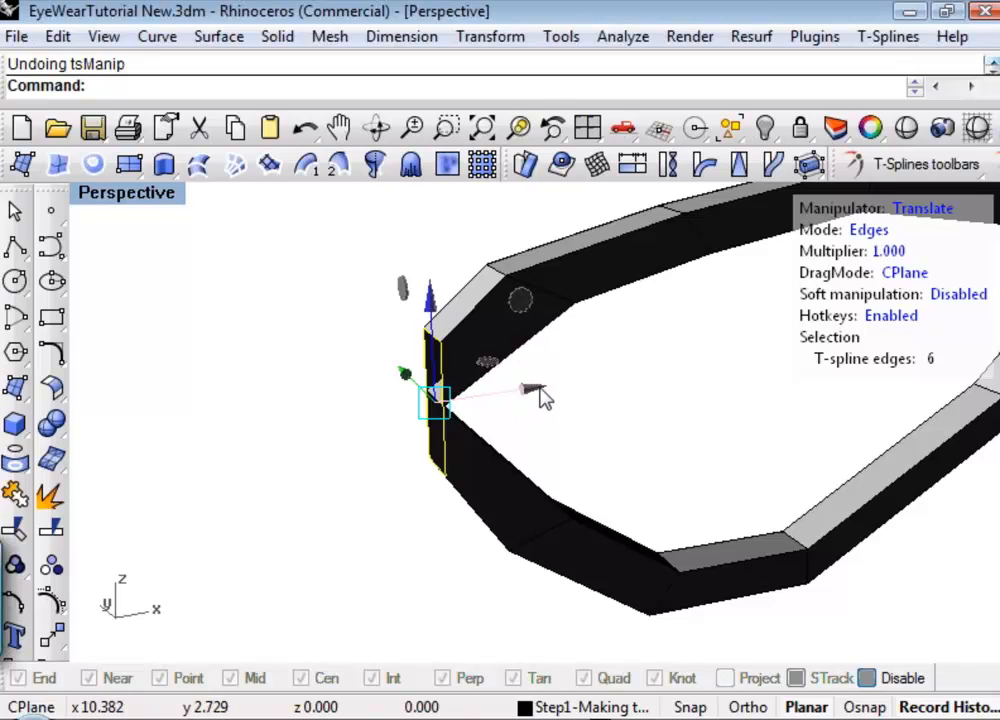
alt+drag(540, 397, 507, 408)
right_drag(509, 408, 549, 455)
click(441, 443)
mouse_move(441, 443)
shift+right_down()
mouse_move(442, 427)
mouse_move(462, 420)
mouse_move(484, 482)
mouse_move(440, 482)
mouse_move(404, 455)
mouse_move(499, 473)
mouse_move(440, 466)
shift+right_up()
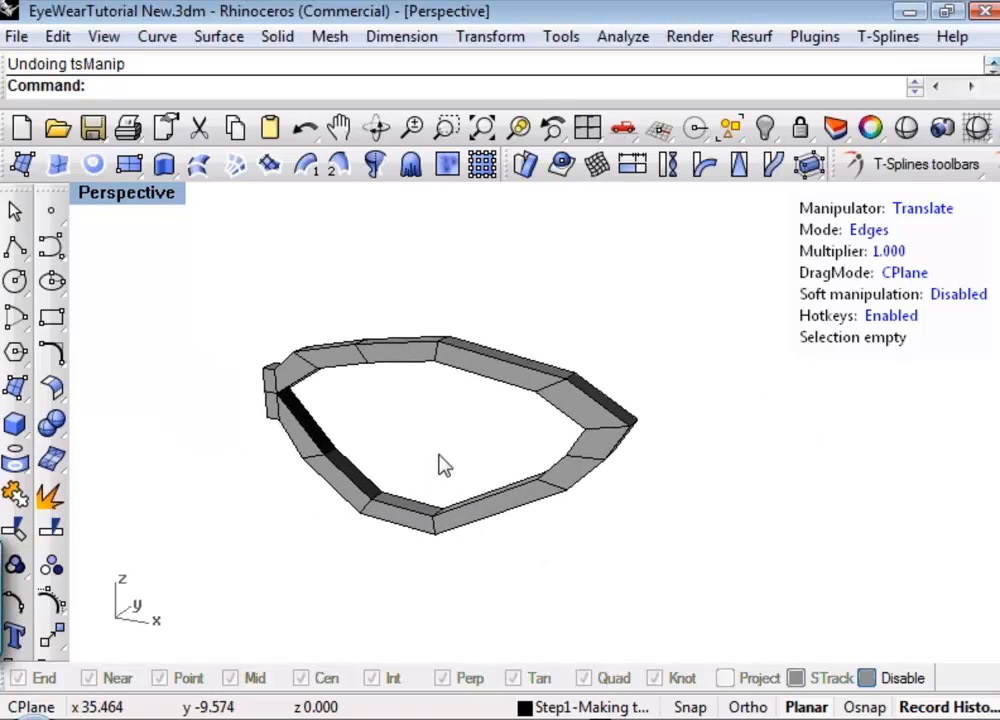
Switch the frame ring to smooth display and check the extruded bridge stub at its left corner.
key(Tab)
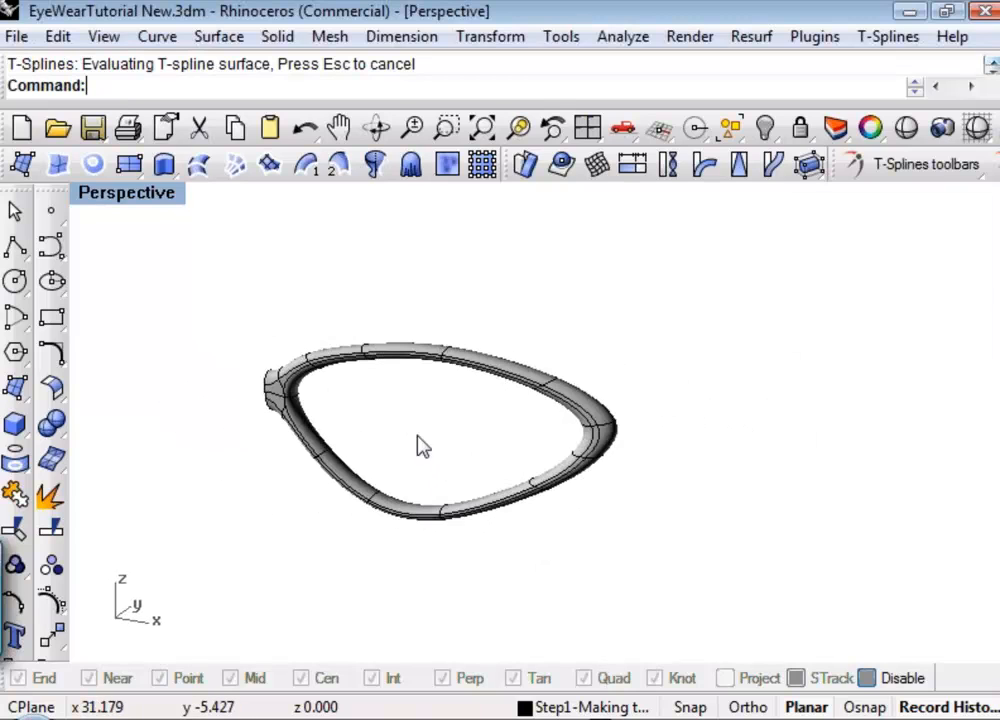
scroll(330, 400, up, 8)
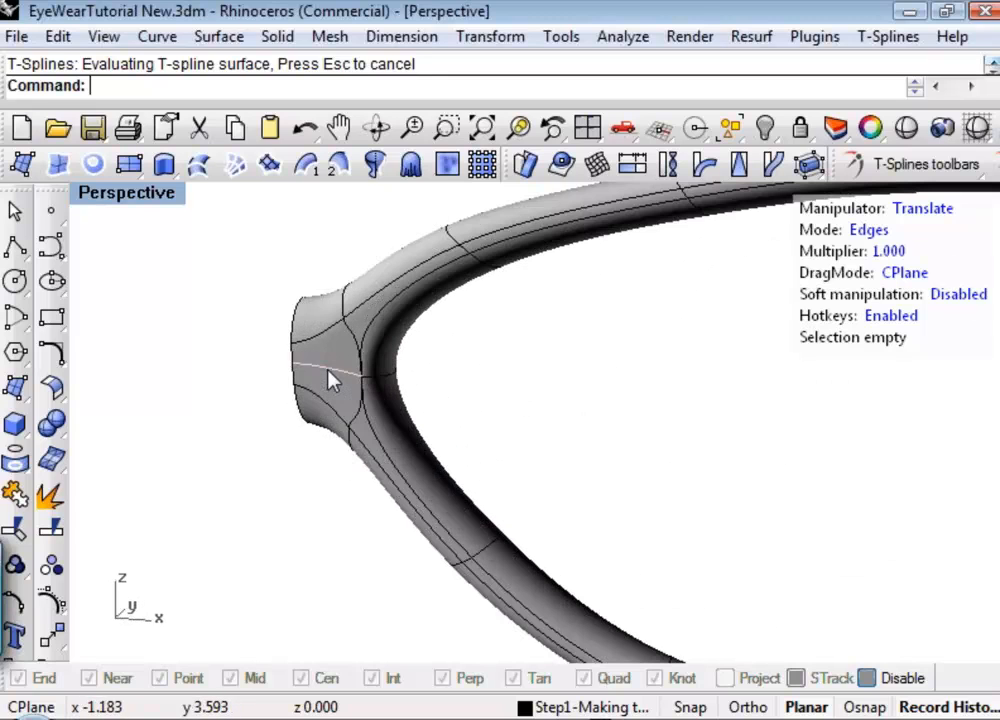
scroll(345, 358, down, 6)
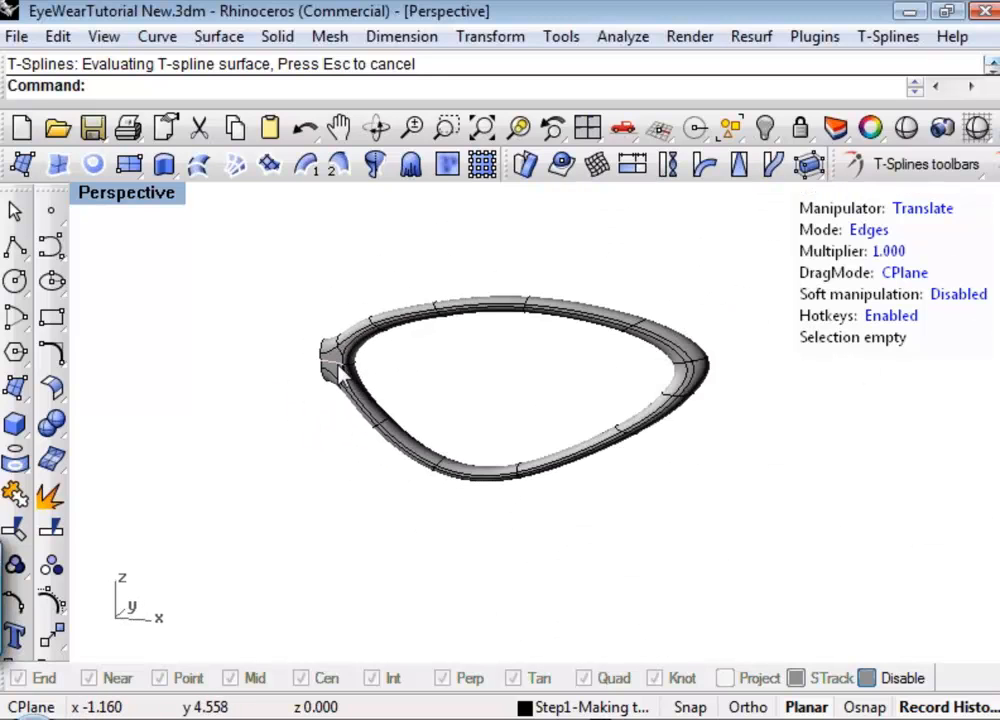
shift+right_drag(536, 385, 529, 418)
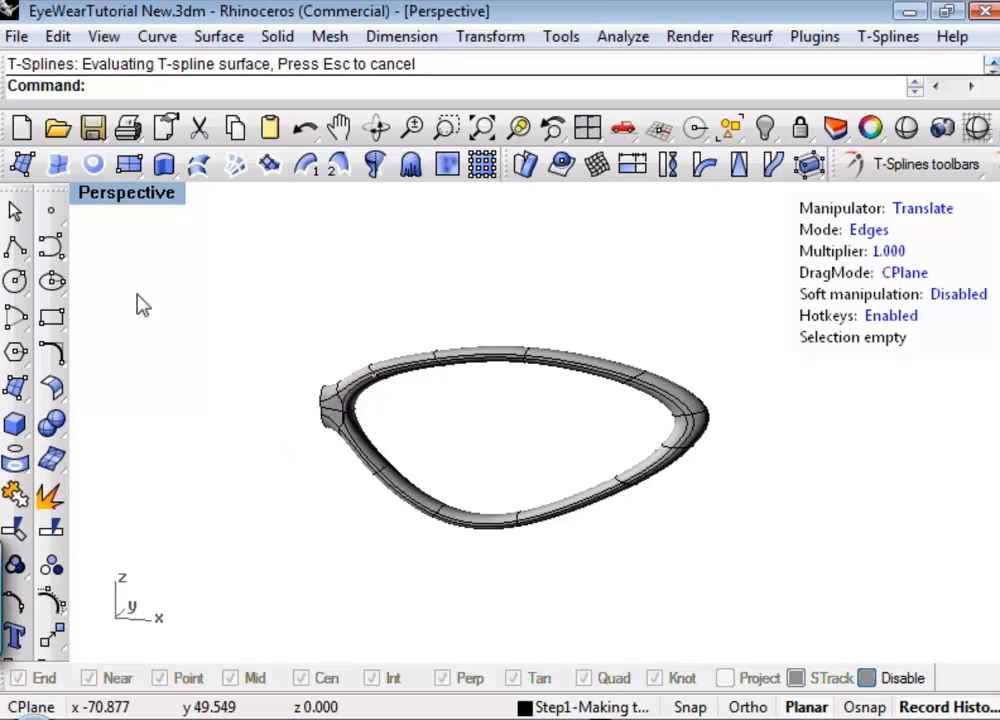
Try to apply T-Splines Symmetry to the frame ring with YSymmetry=Yes, and undo it.
click(996, 165)
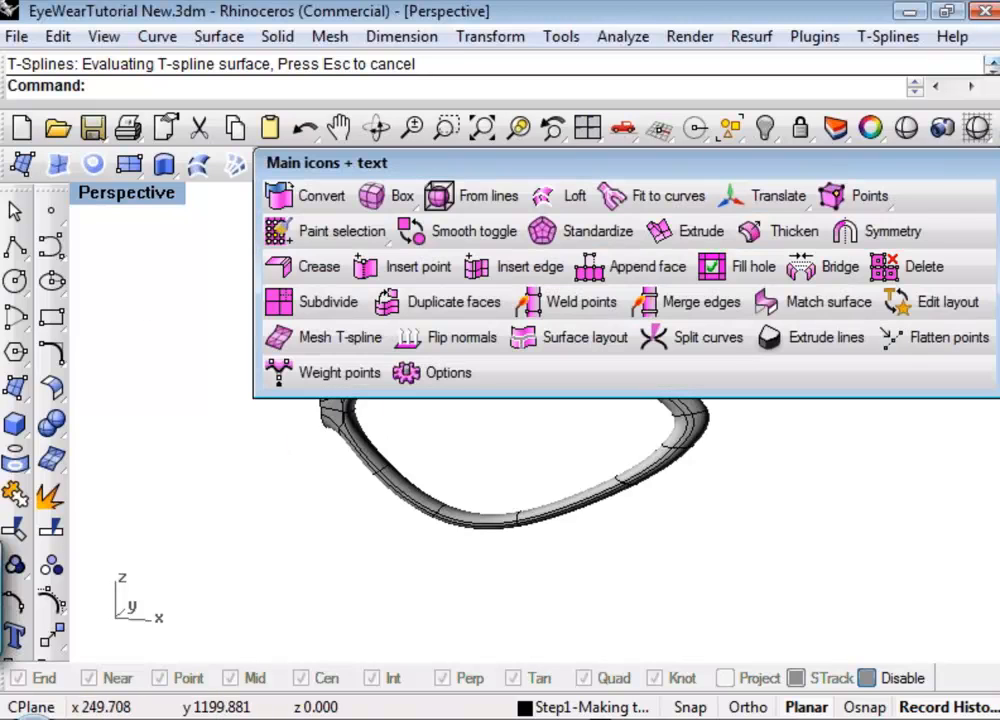
click(902, 240)
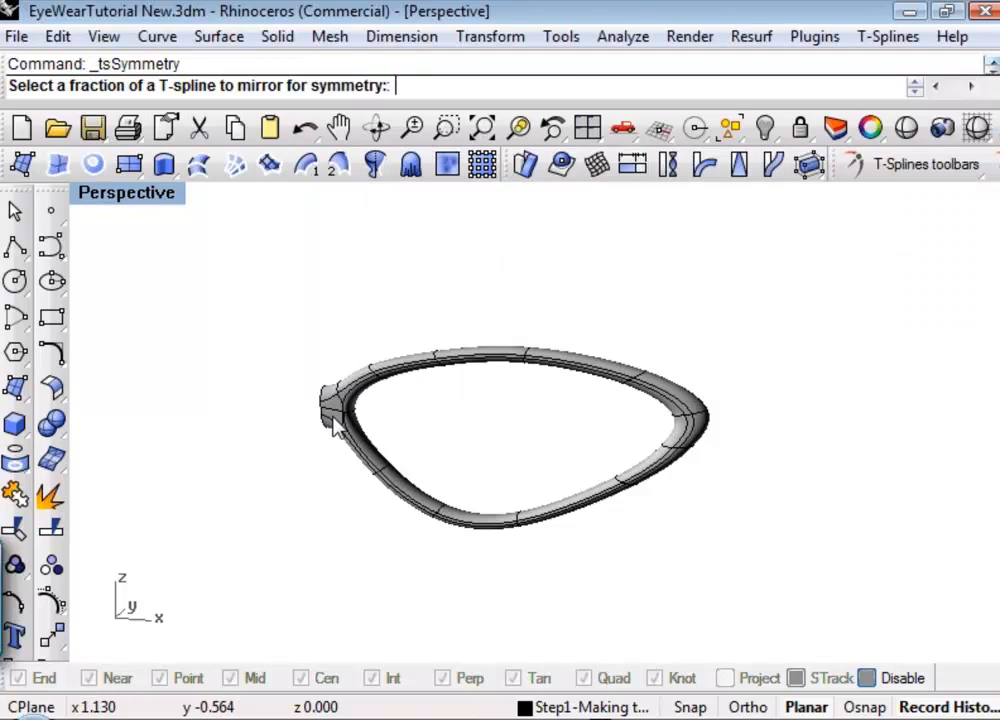
click(335, 425)
right_drag(447, 420, 301, 286)
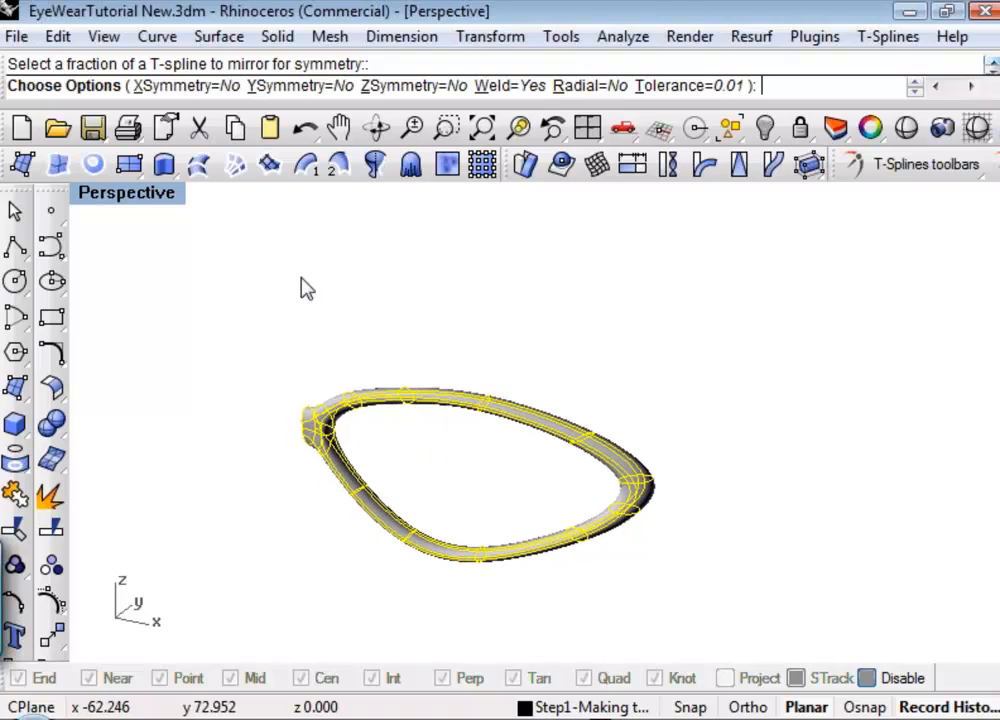
click(298, 86)
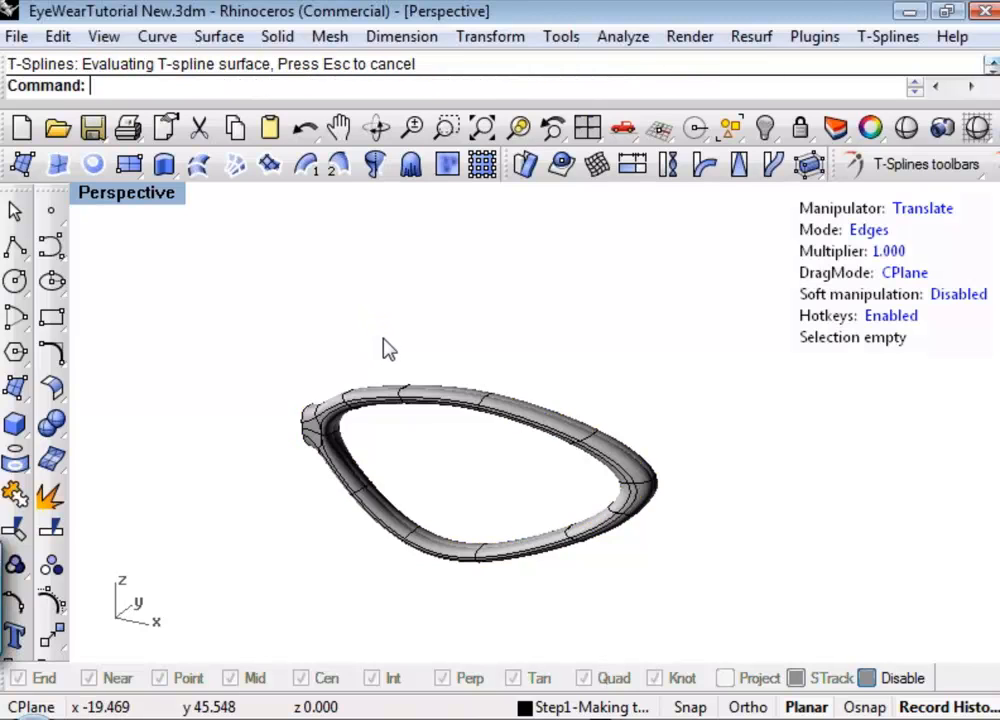
mouse_move(386, 344)
right_down()
mouse_move(422, 337)
mouse_move(385, 346)
right_up()
key(ctrl+z)
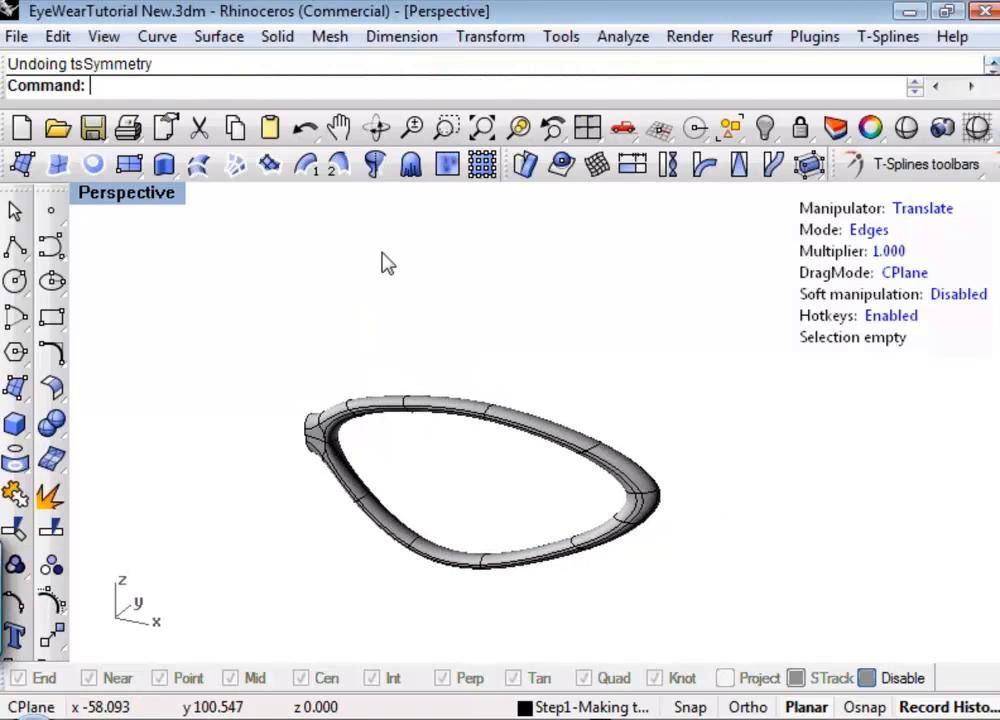
Mirror the whole frame ring with T-Splines Symmetry, using XSymmetry=Yes, YSymmetry=No, ZSymmetry=No, Weld=Yes and Tolerance=0.01.
click(405, 411)
click(313, 306)
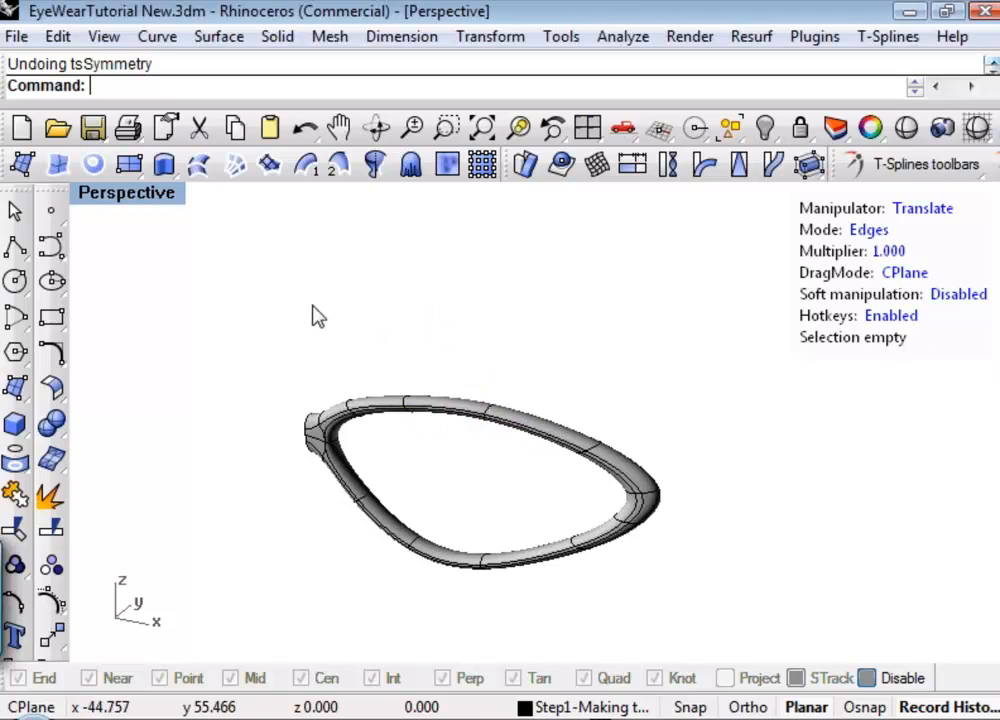
key(f)
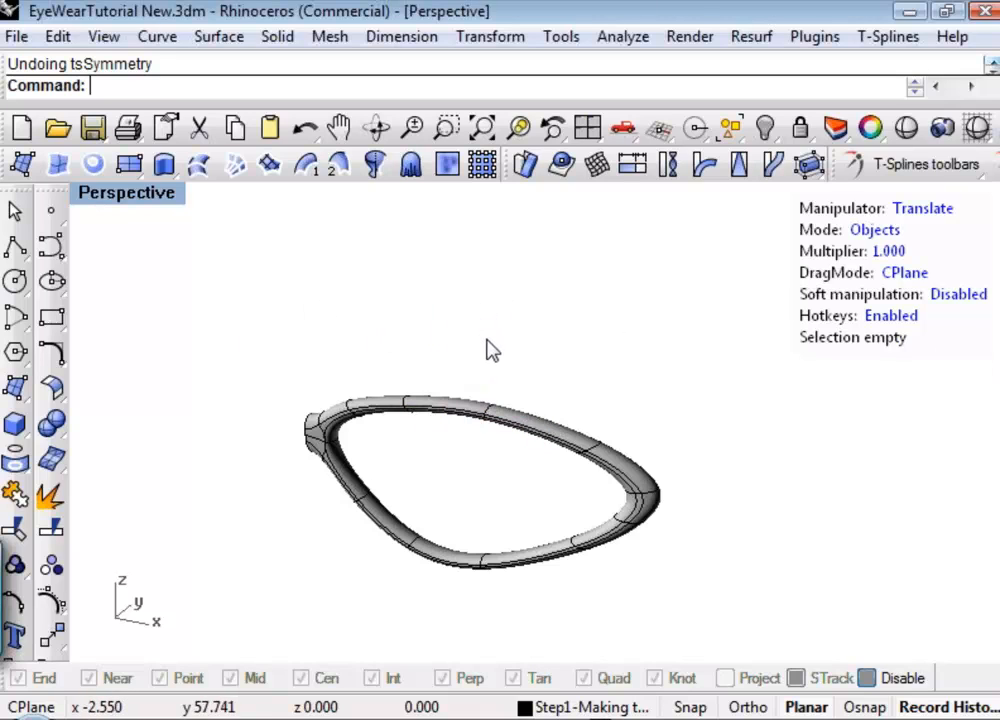
click(464, 416)
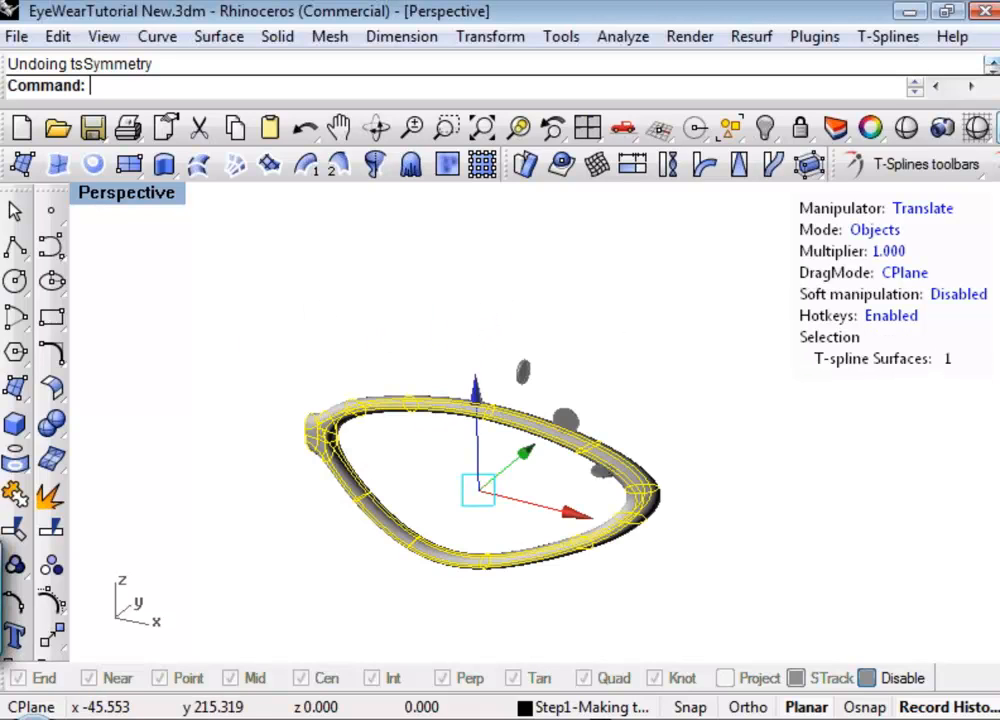
click(993, 165)
click(855, 248)
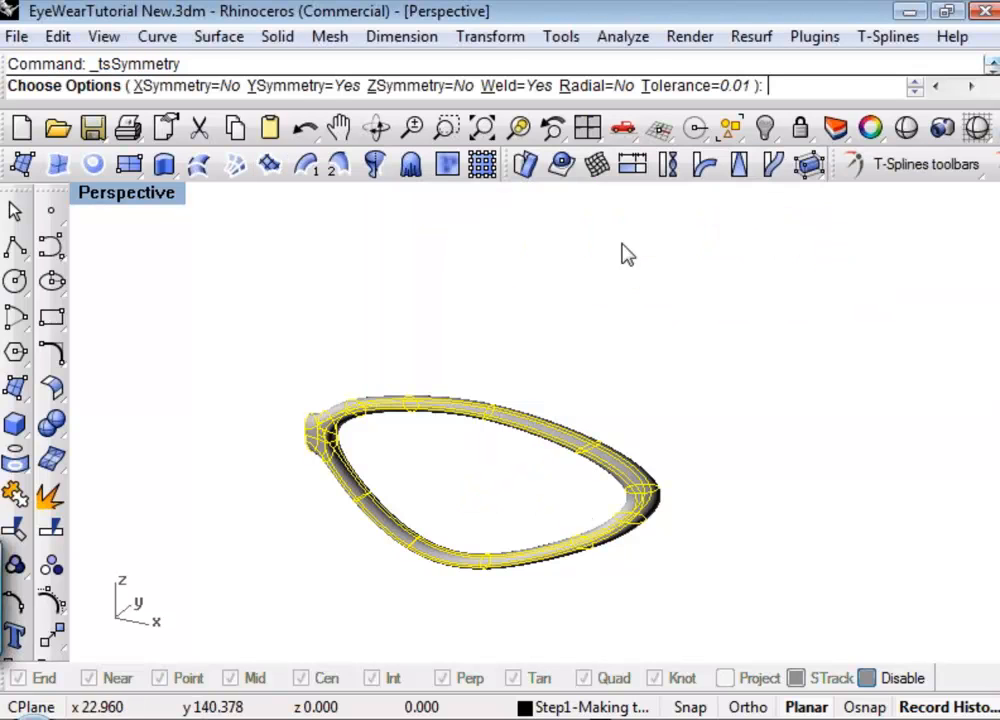
click(315, 87)
click(218, 87)
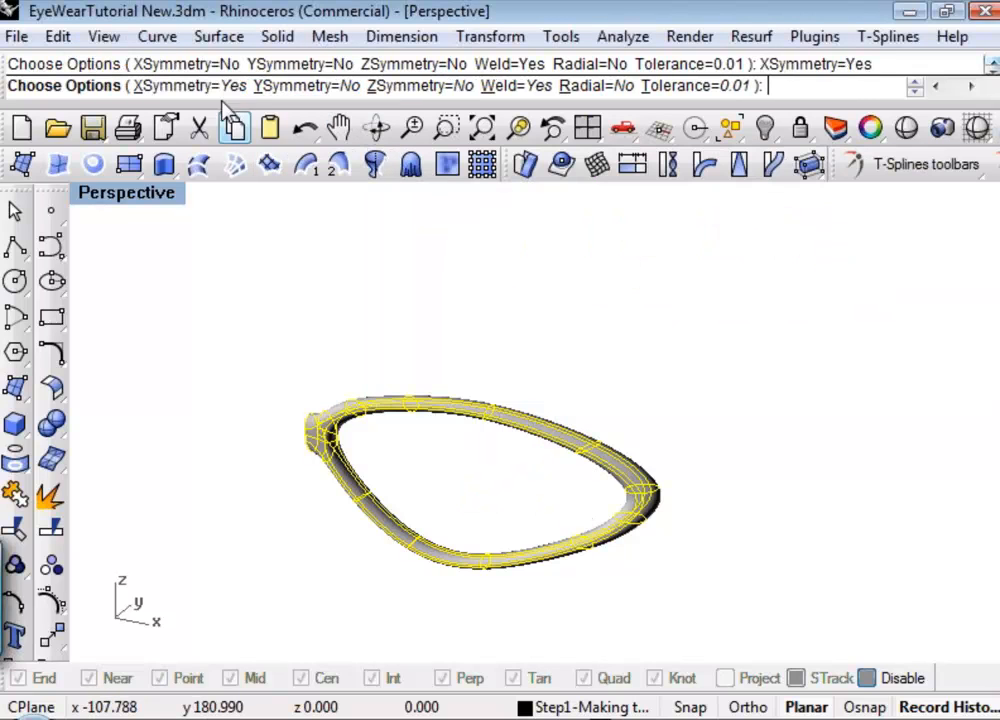
right_click(545, 326)
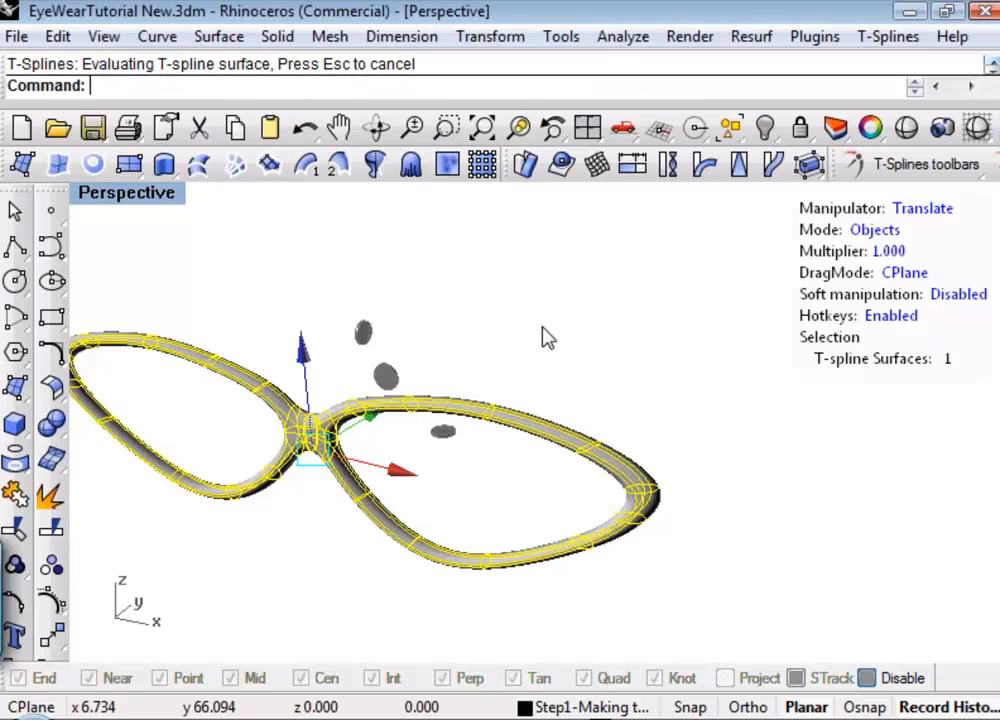
Examine the mirrored frame and the seam where the two halves meet at the bridge.
shift+right_drag(545, 318, 709, 286)
click(503, 468)
right_drag(486, 466, 467, 448)
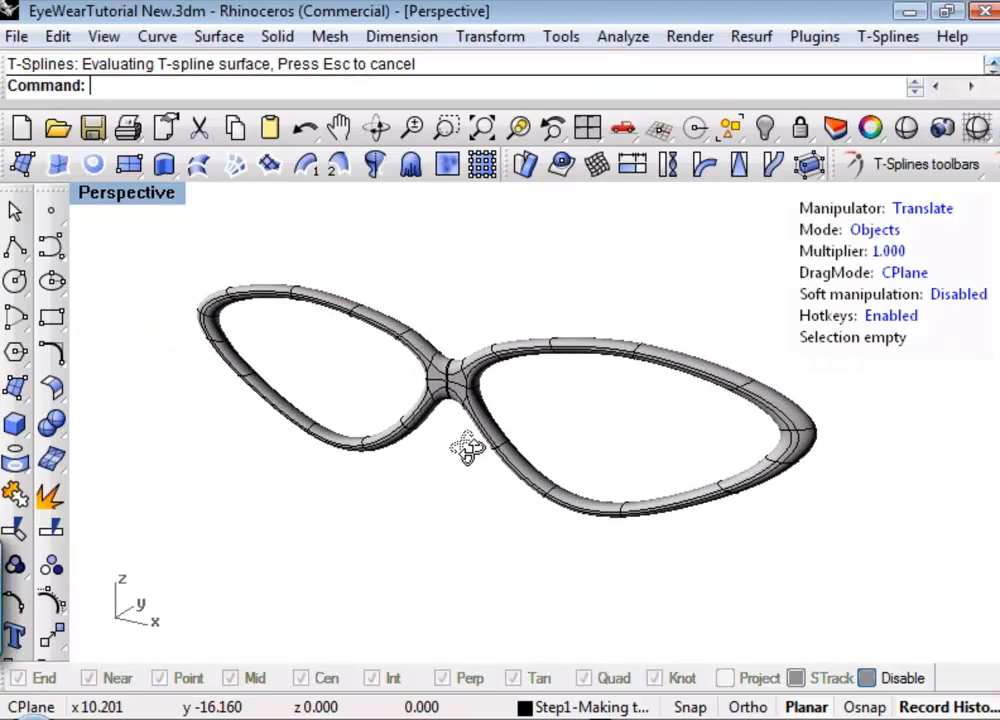
scroll(433, 357, up, 6)
scroll(513, 410, down, 4)
right_drag(572, 411, 640, 388)
scroll(596, 395, up, 6)
shift+right_drag(667, 386, 645, 375)
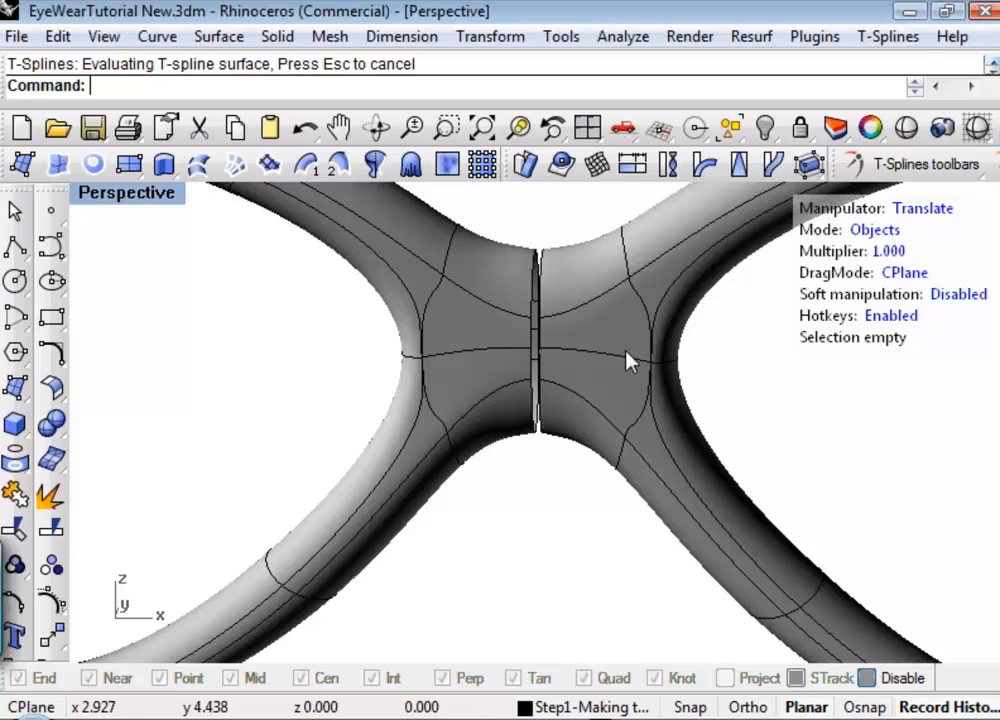
shift+right_drag(626, 350, 625, 402)
scroll(602, 384, down, 8)
scroll(587, 318, up, 3)
scroll(559, 337, up, 5)
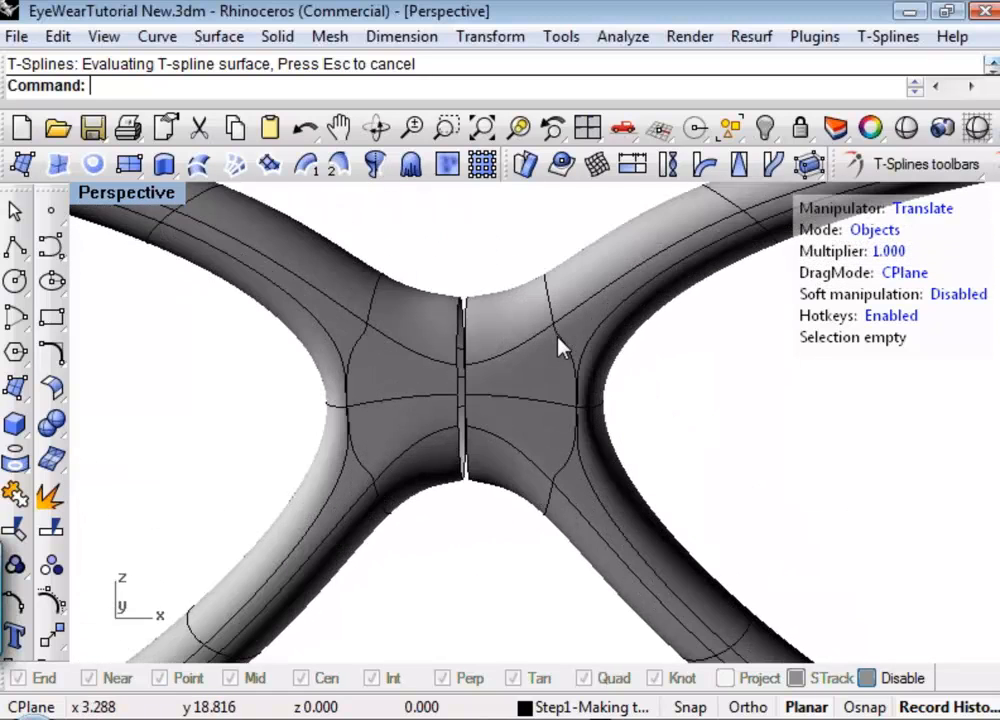
key(a)
right_drag(615, 408, 652, 404)
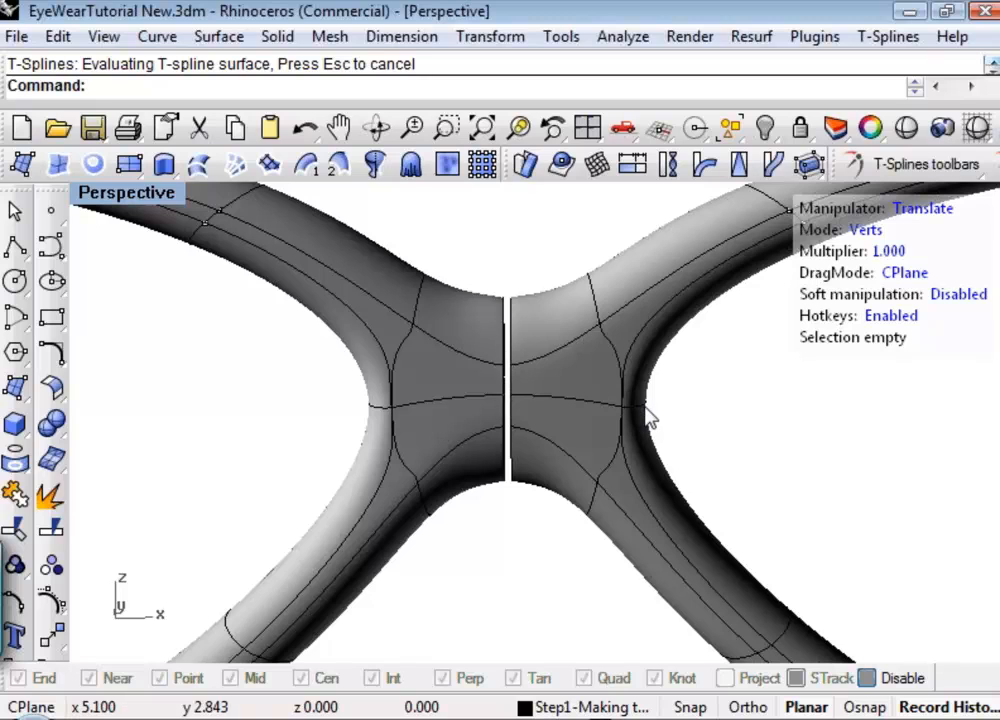
Try to merge the two facing boundary edge loops at the bridge seam in edge mode with Merge edges.
key(d)
key(s)
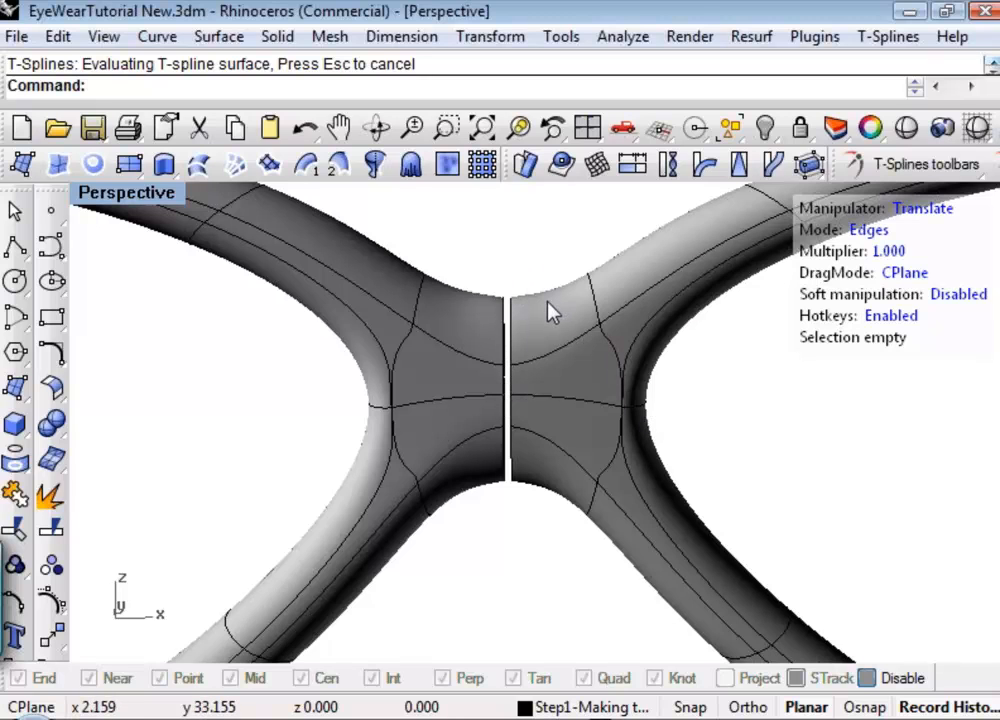
scroll(549, 304, down, 4)
right_drag(550, 306, 518, 411)
scroll(530, 428, up, 4)
scroll(528, 426, up, 3)
scroll(518, 411, down, 3)
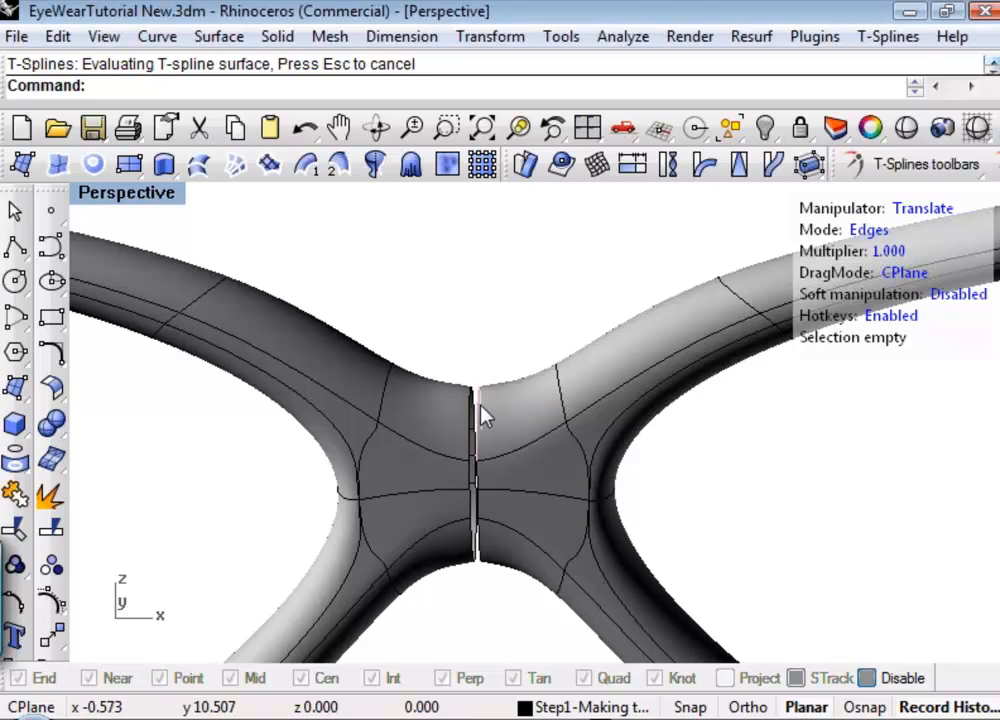
click(476, 416)
double_click(481, 415)
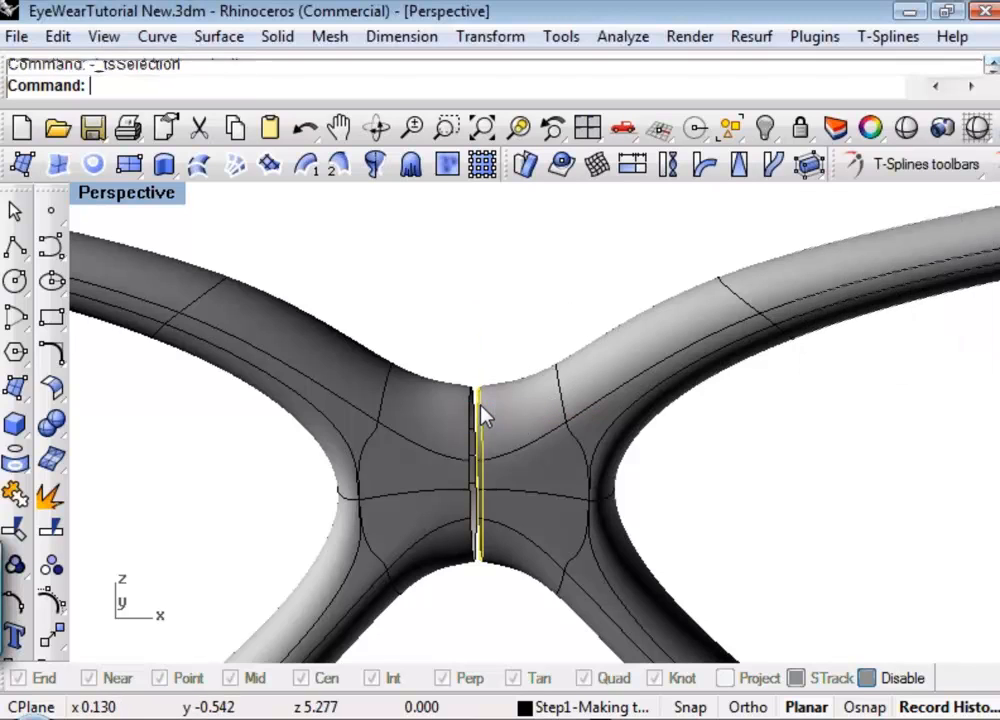
shift+click(472, 412)
double_click(472, 412)
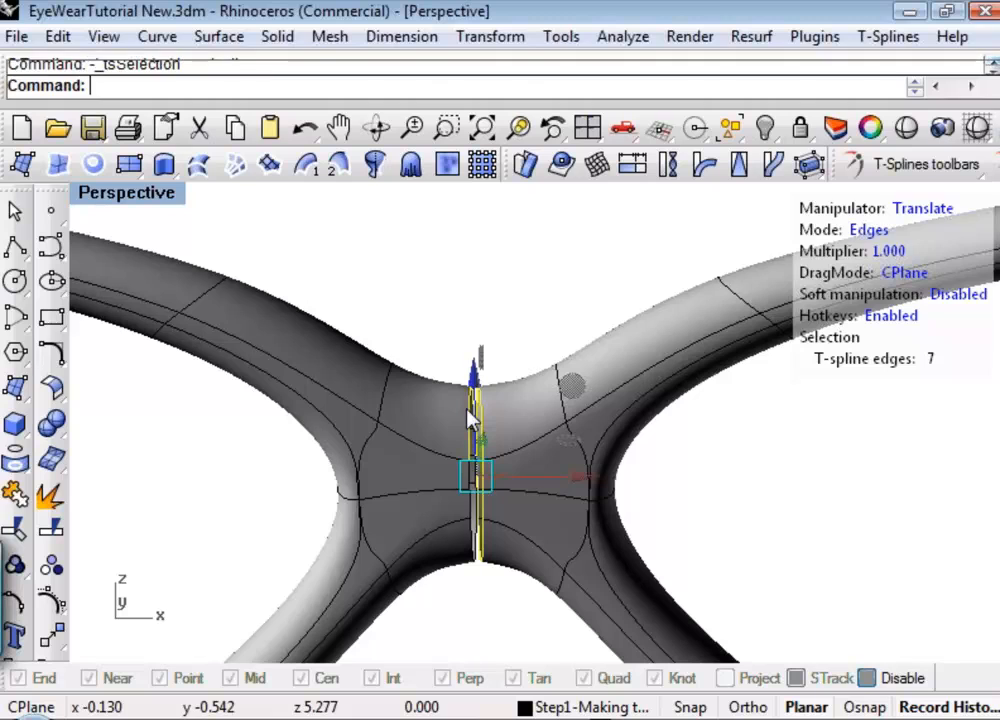
shift+right_drag(542, 328, 529, 326)
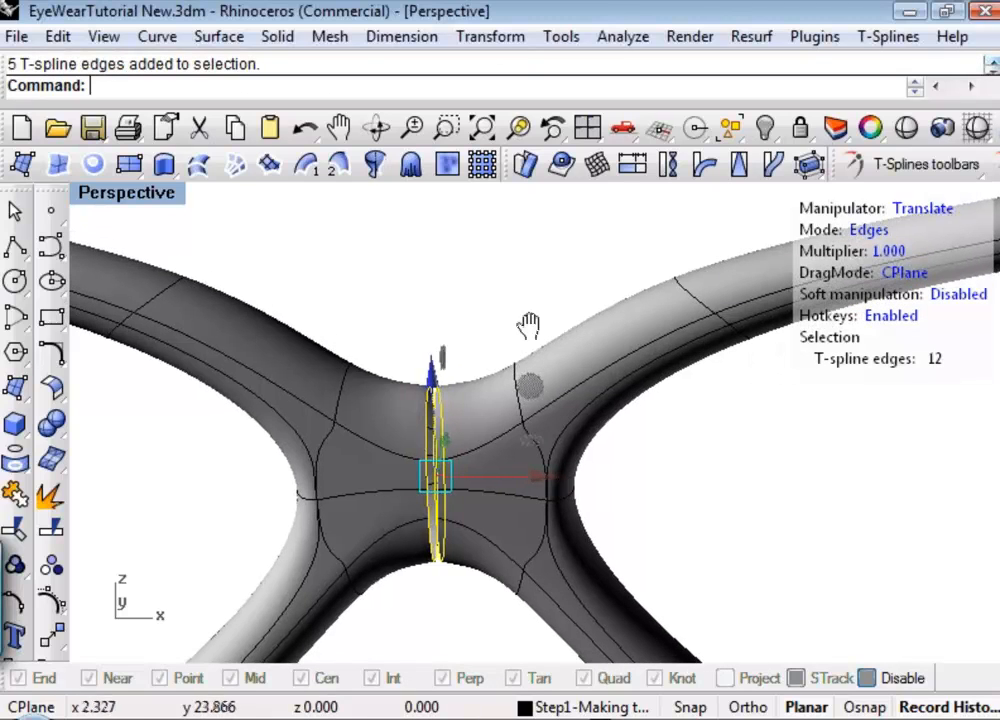
click(916, 164)
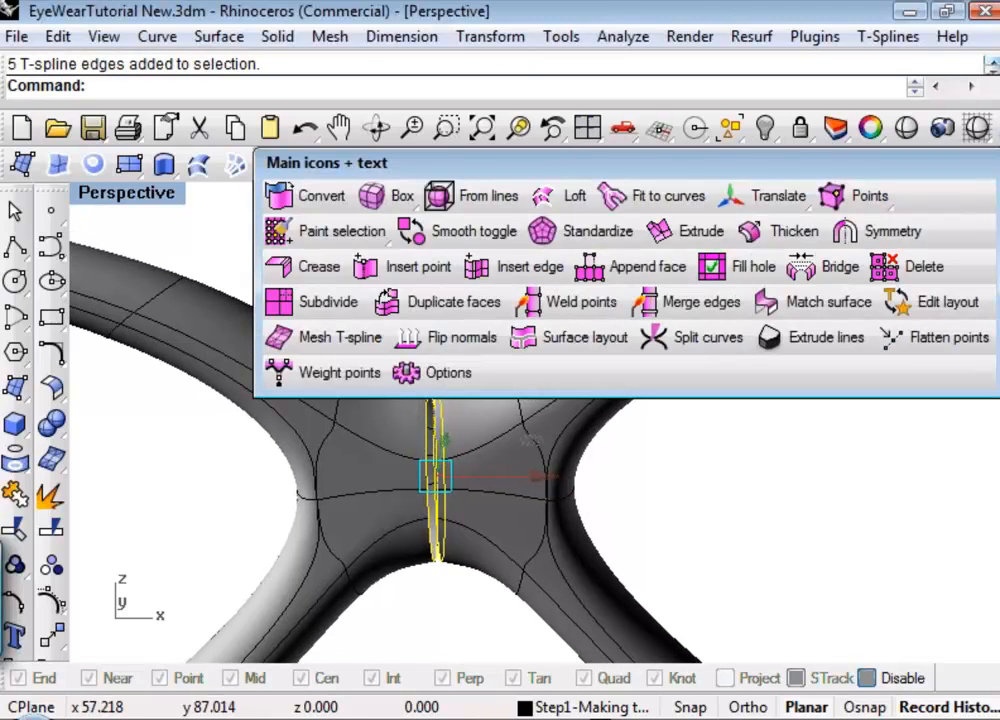
click(714, 304)
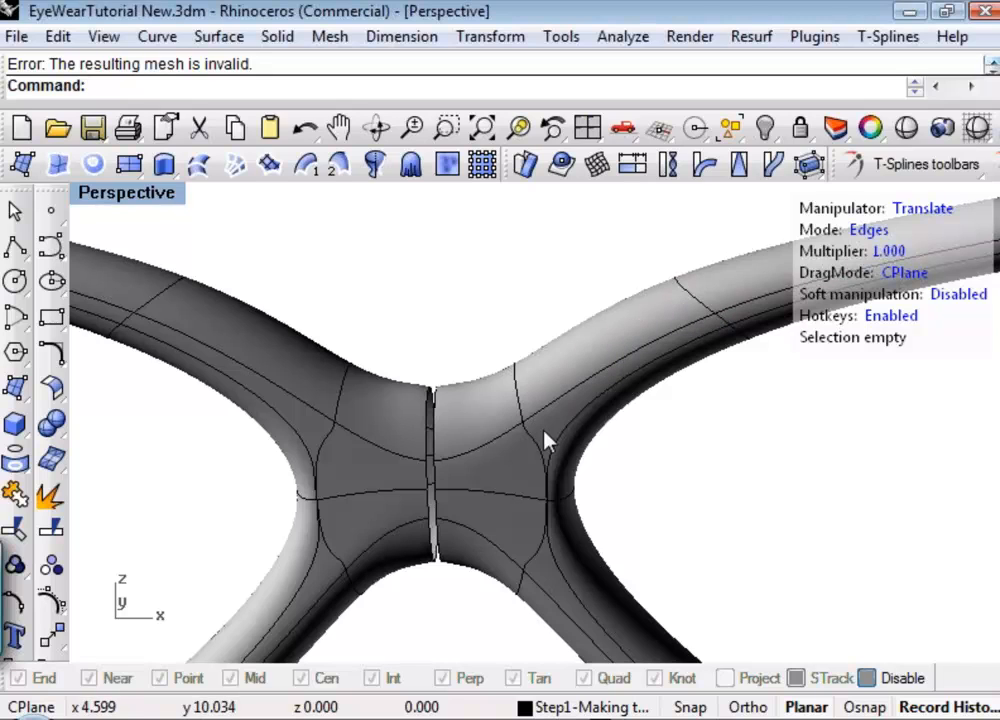
Weld the two facing upper front vertices at the nose bridge seam in vertex mode.
shift+right_drag(545, 440, 505, 408)
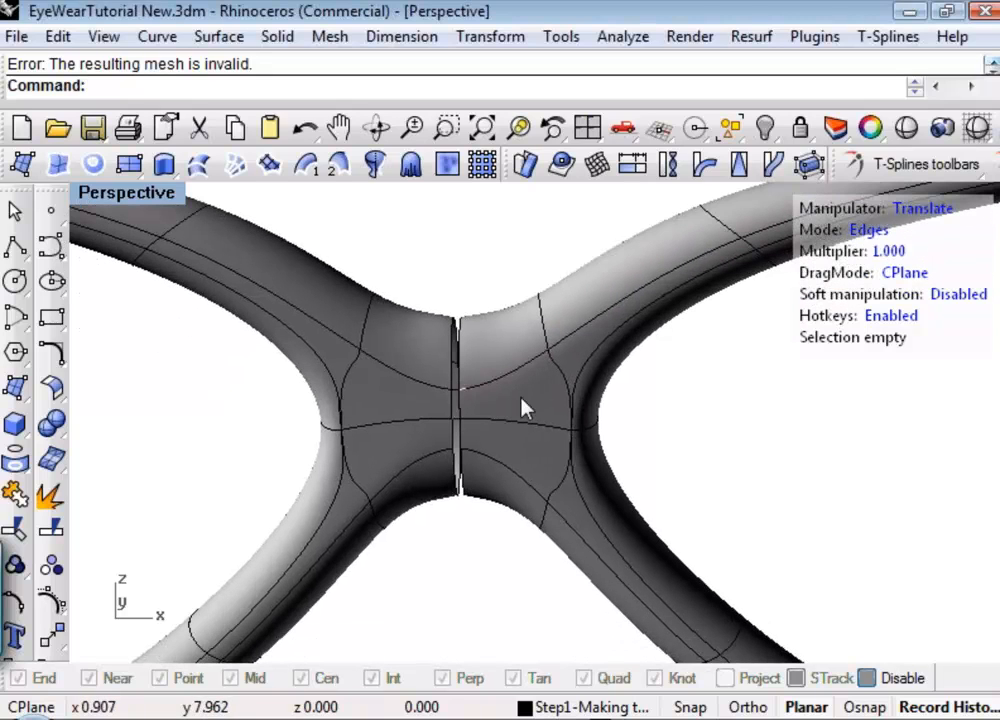
key(1)
scroll(475, 425, up, 5)
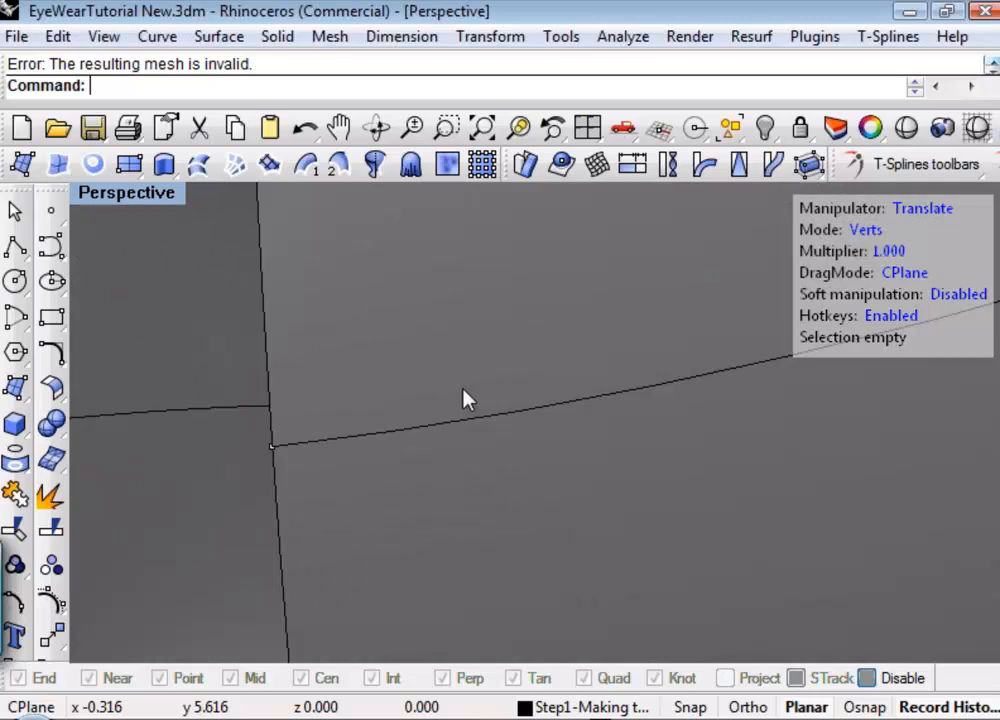
scroll(466, 397, down, 3)
click(435, 394)
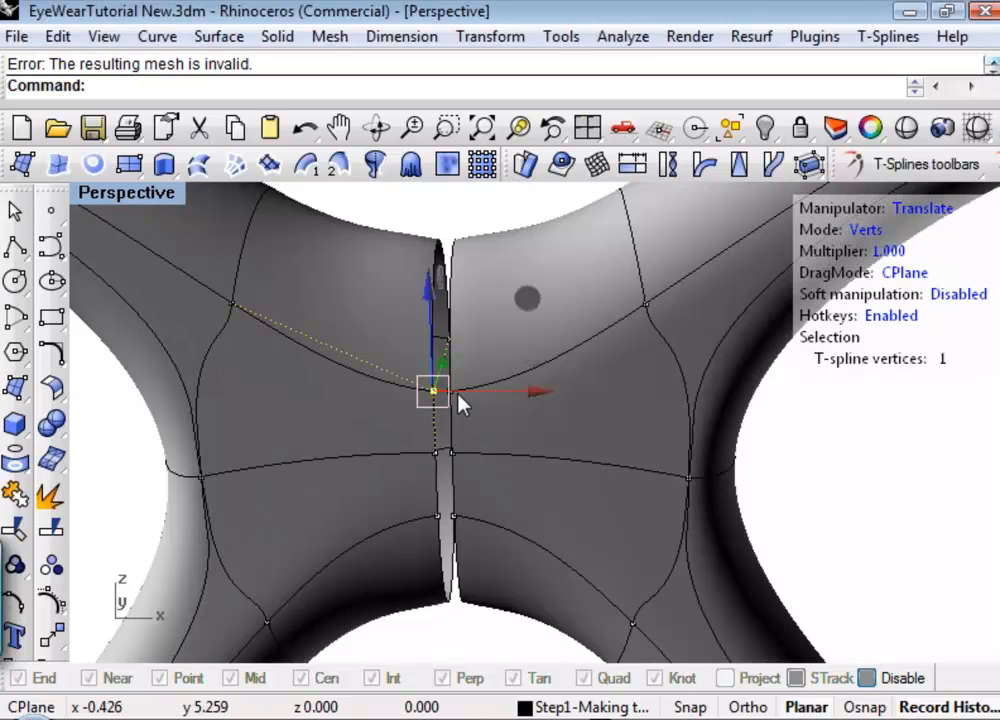
scroll(456, 405, up, 5)
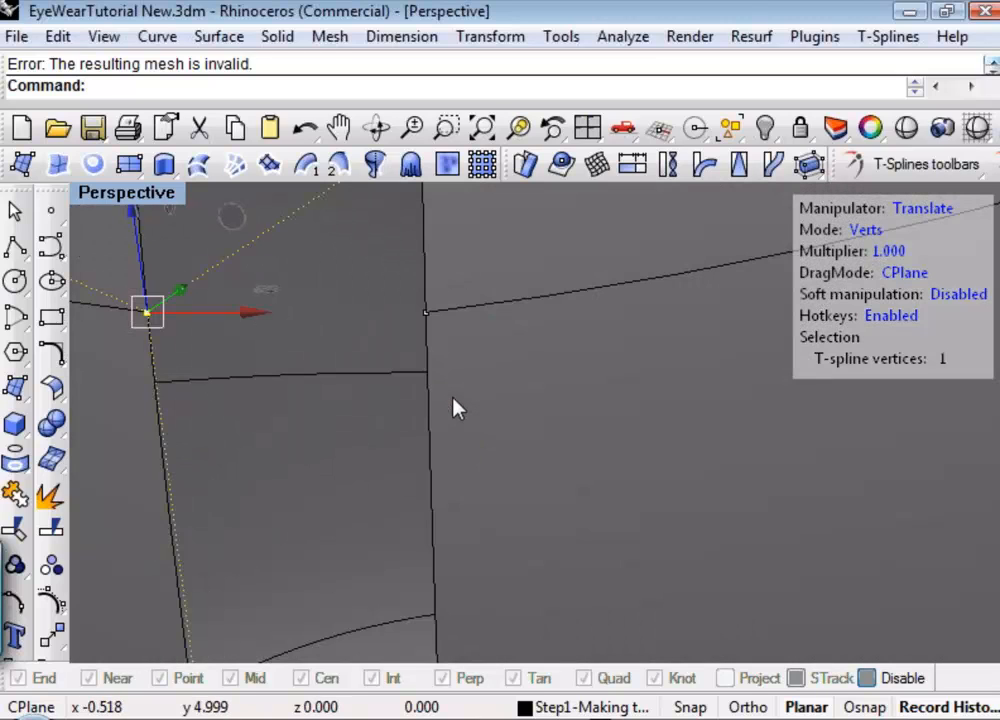
shift+click(426, 313)
scroll(475, 378, down, 5)
key(Tab)
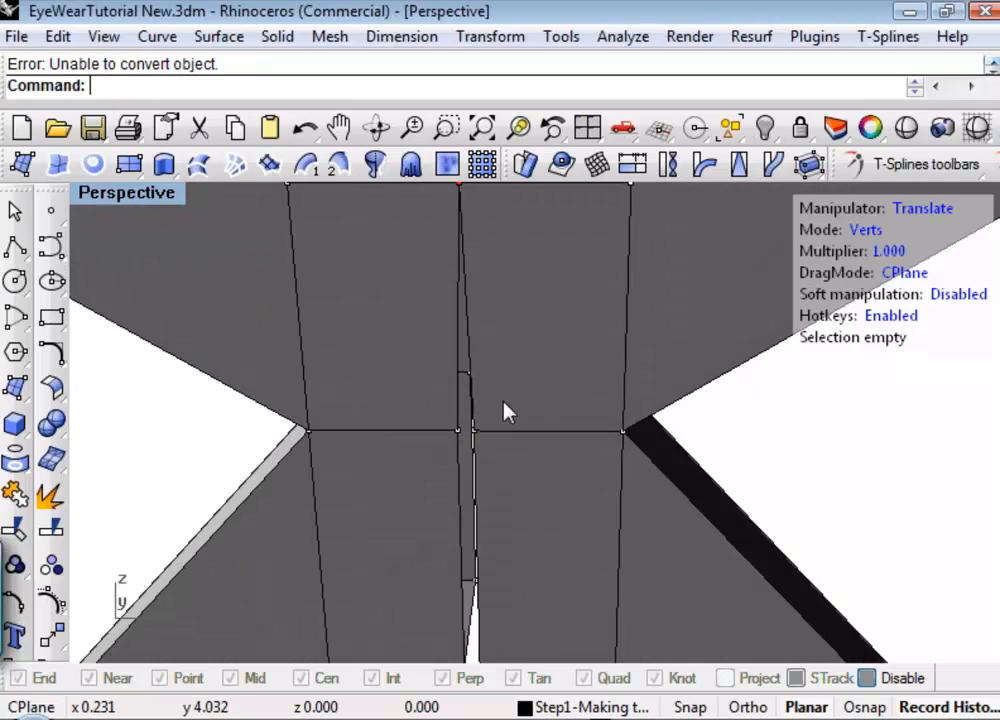
scroll(506, 415, down, 5)
Weld the two facing upper rear vertices on top of the bridge seam.
scroll(500, 430, up, 5)
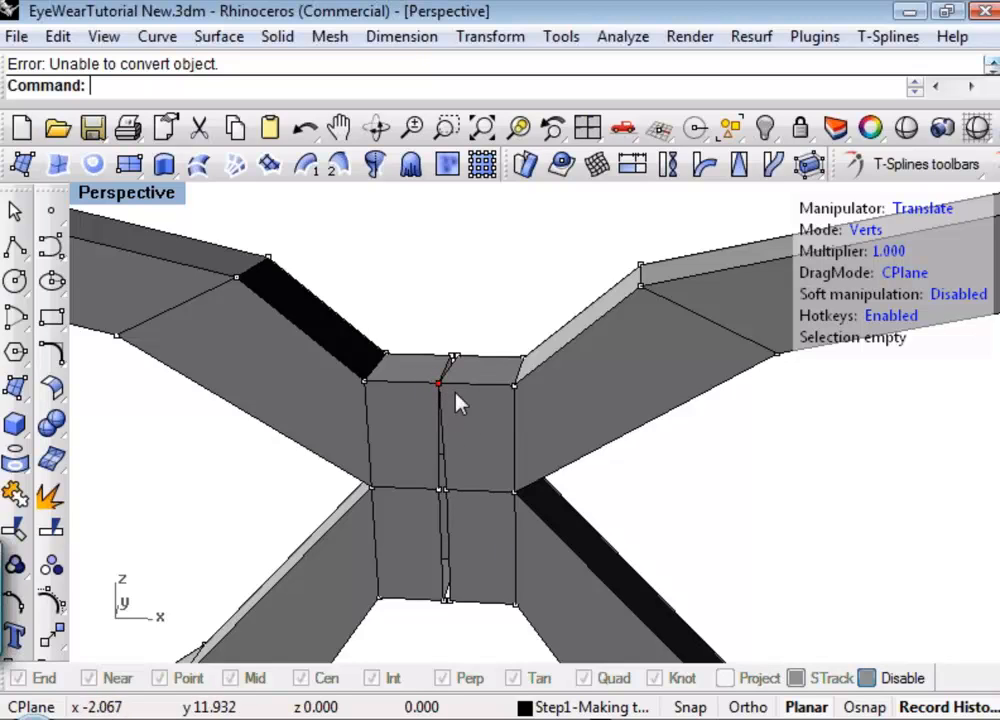
scroll(455, 355, up, 3)
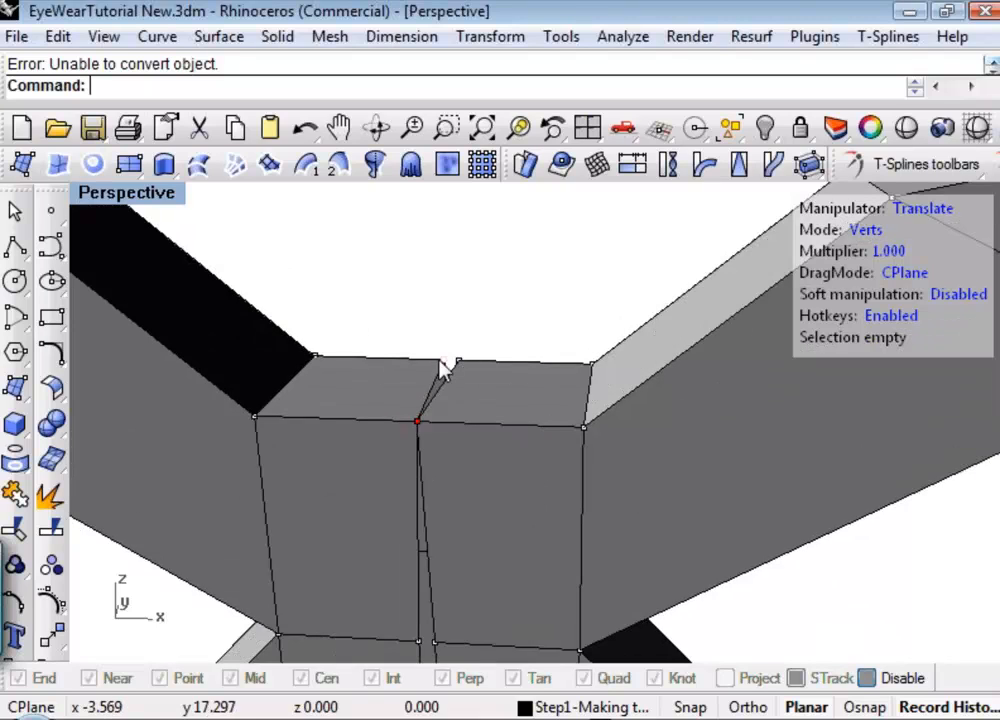
click(445, 368)
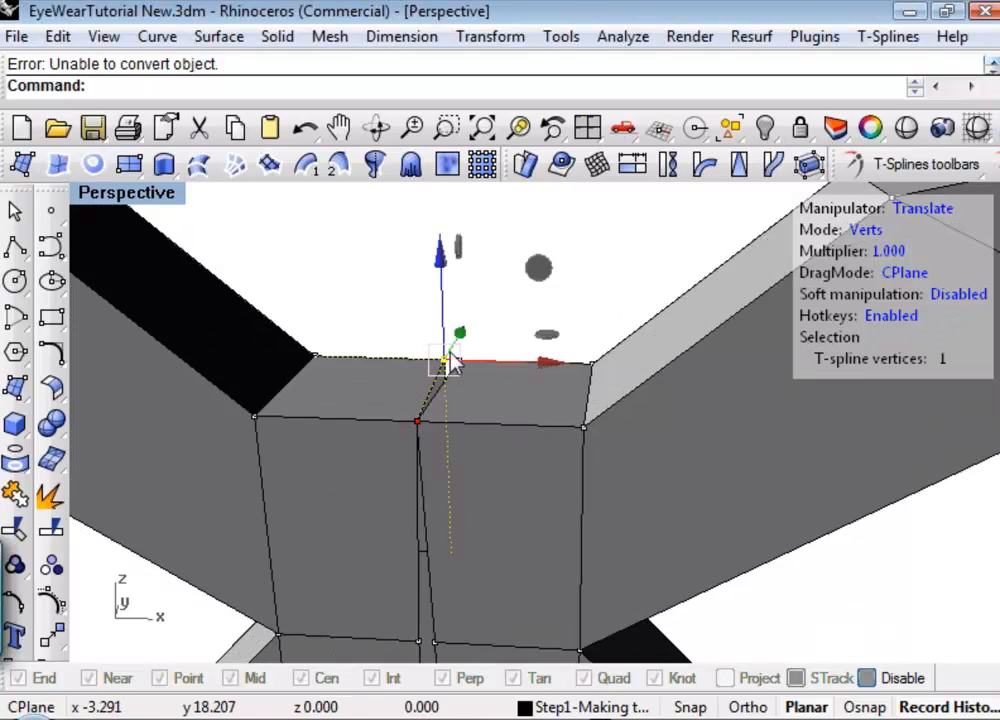
scroll(477, 360, up, 3)
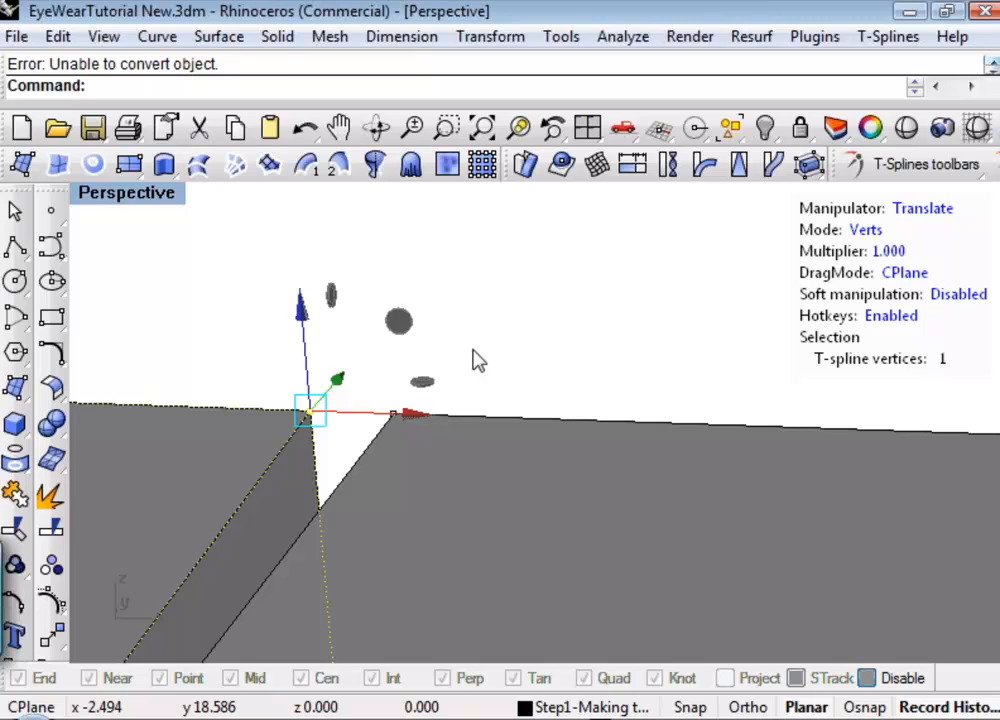
shift+drag(382, 386, 405, 432)
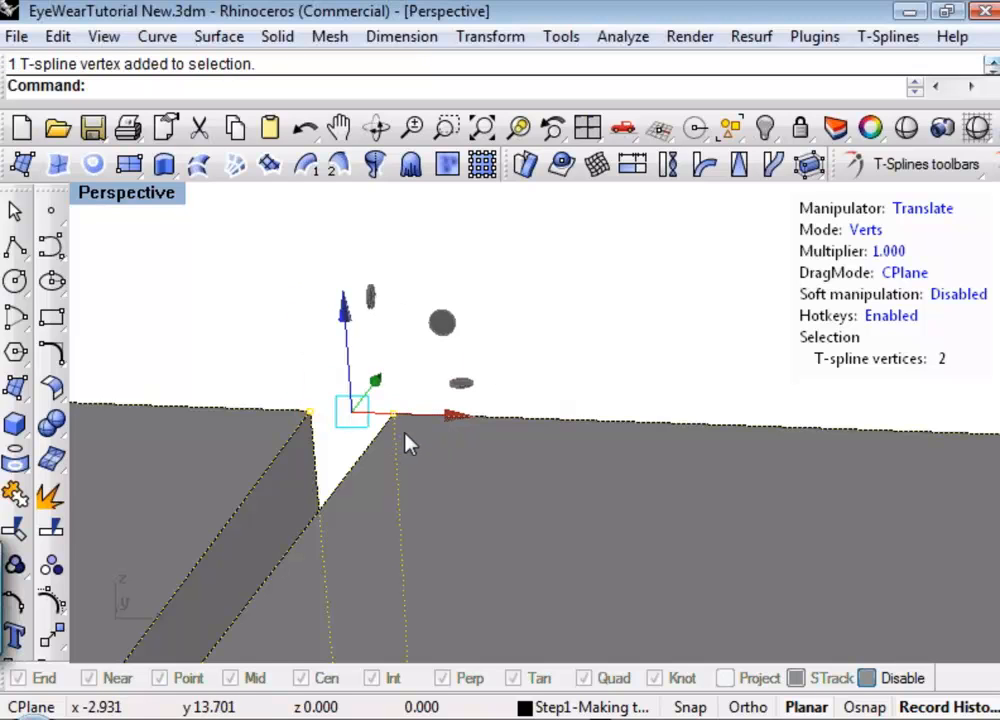
right_click(406, 434)
scroll(415, 450, down, 5)
Weld the two facing middle vertices on the front side of the bridge seam.
scroll(410, 440, up, 3)
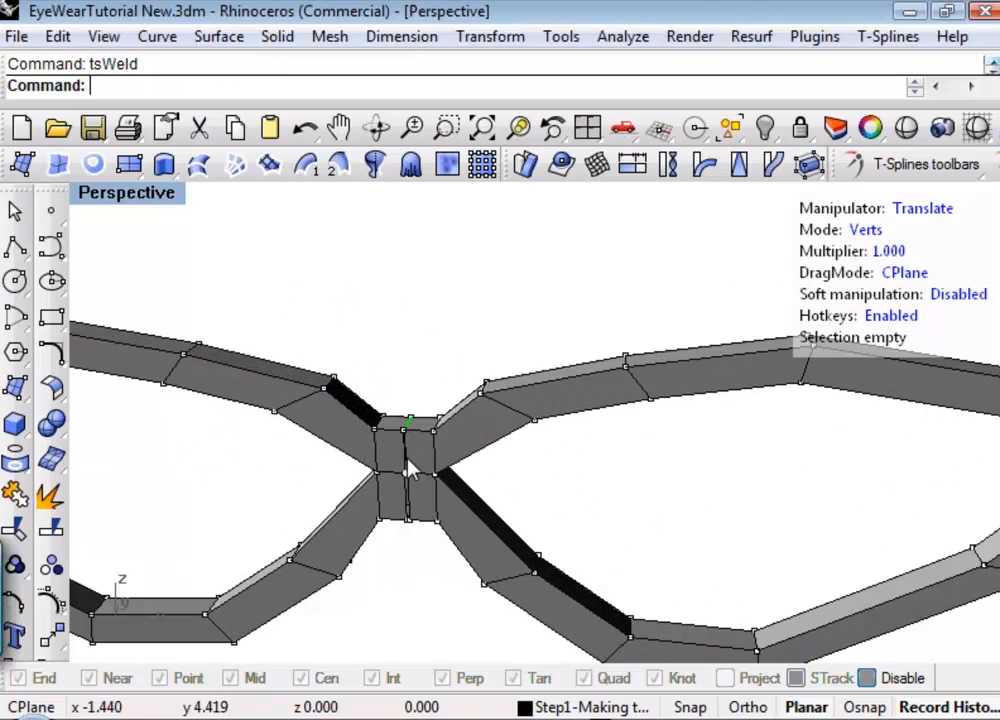
scroll(408, 455, up, 4)
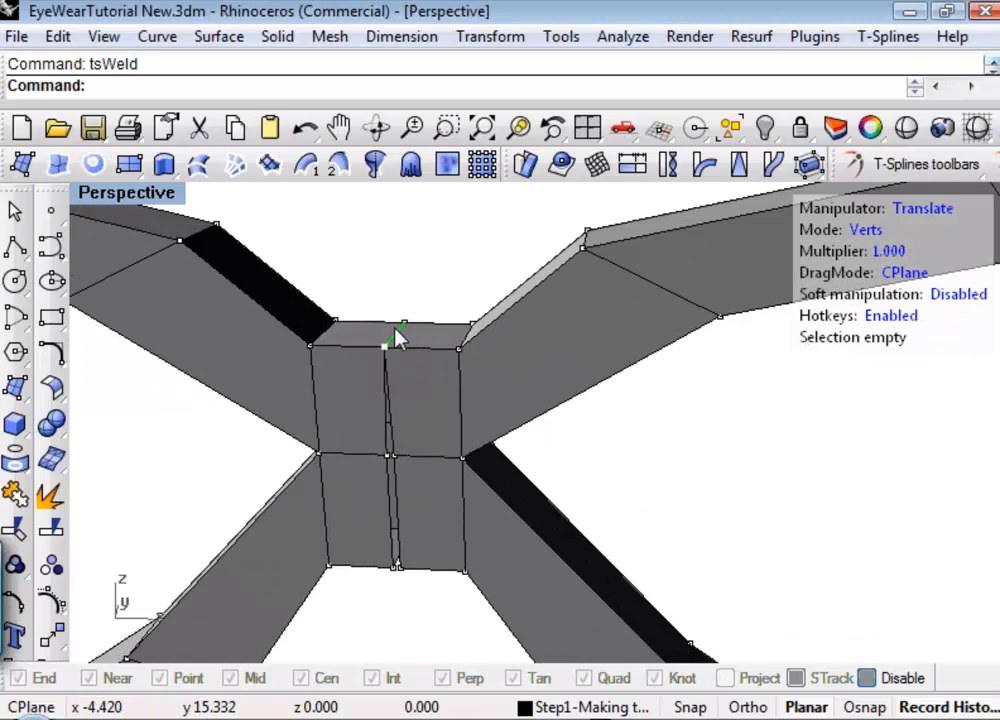
click(388, 458)
scroll(389, 460, up, 5)
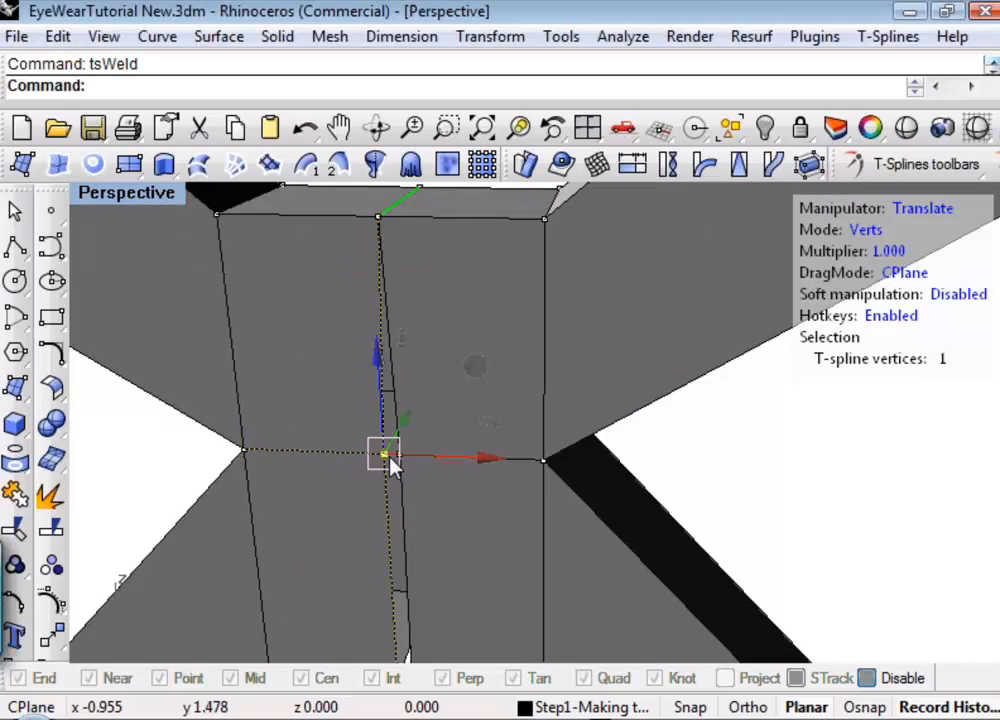
shift+click(491, 446)
right_click(490, 447)
scroll(490, 447, down, 10)
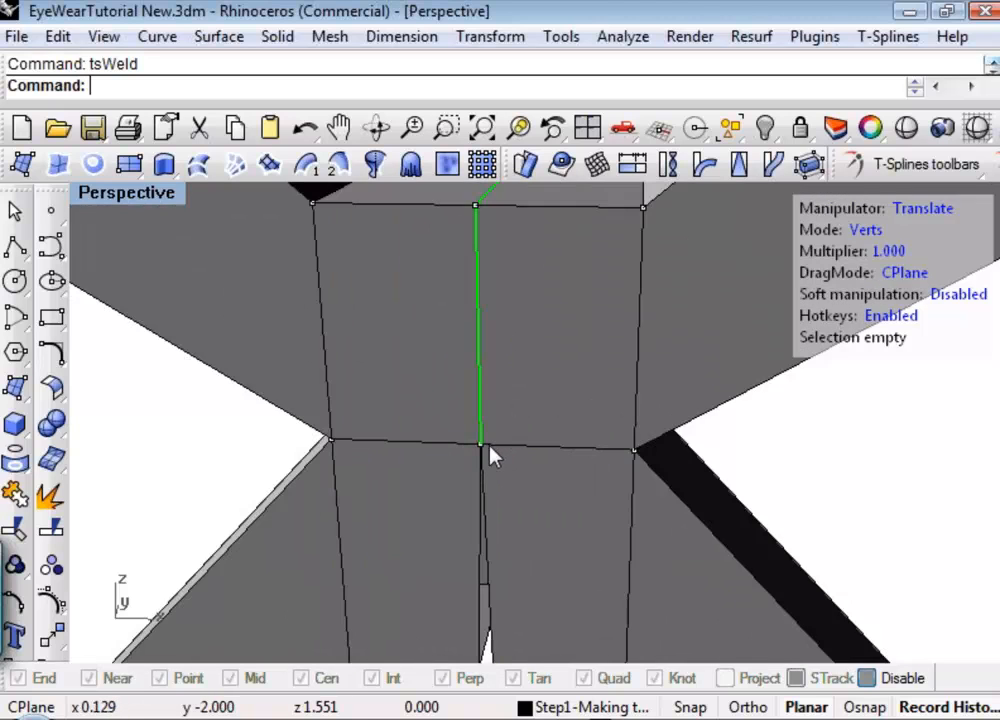
Weld the two facing lower front vertices at the bottom edge of the bridge seam.
scroll(488, 480, up, 4)
click(490, 500)
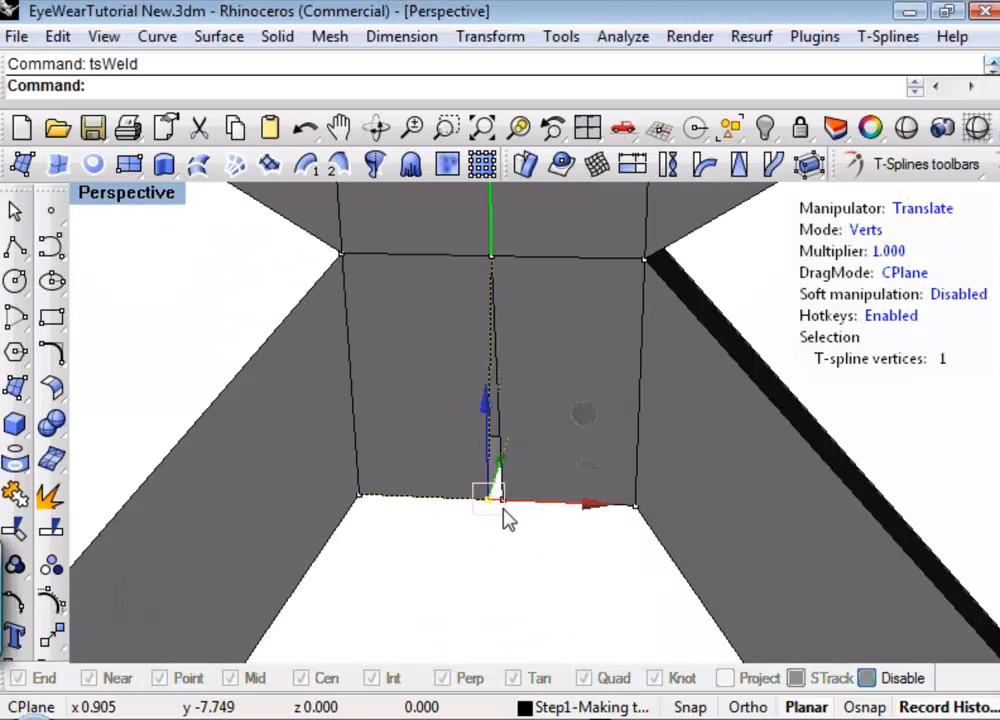
scroll(507, 519, up, 3)
scroll(505, 517, down, 4)
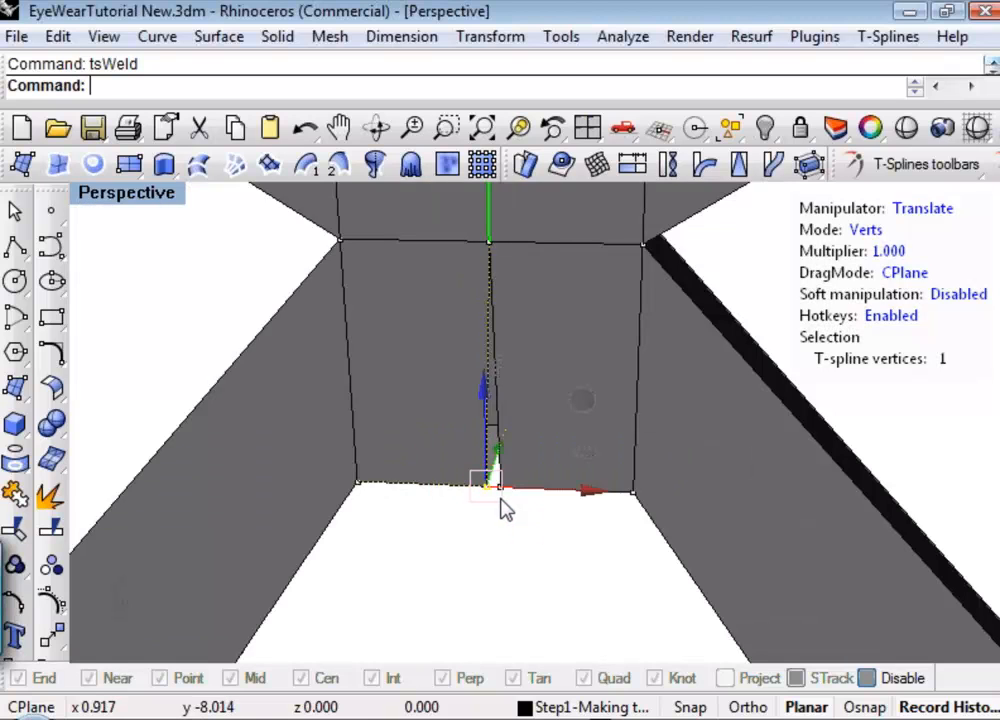
scroll(507, 498, down, 3)
scroll(515, 485, up, 2)
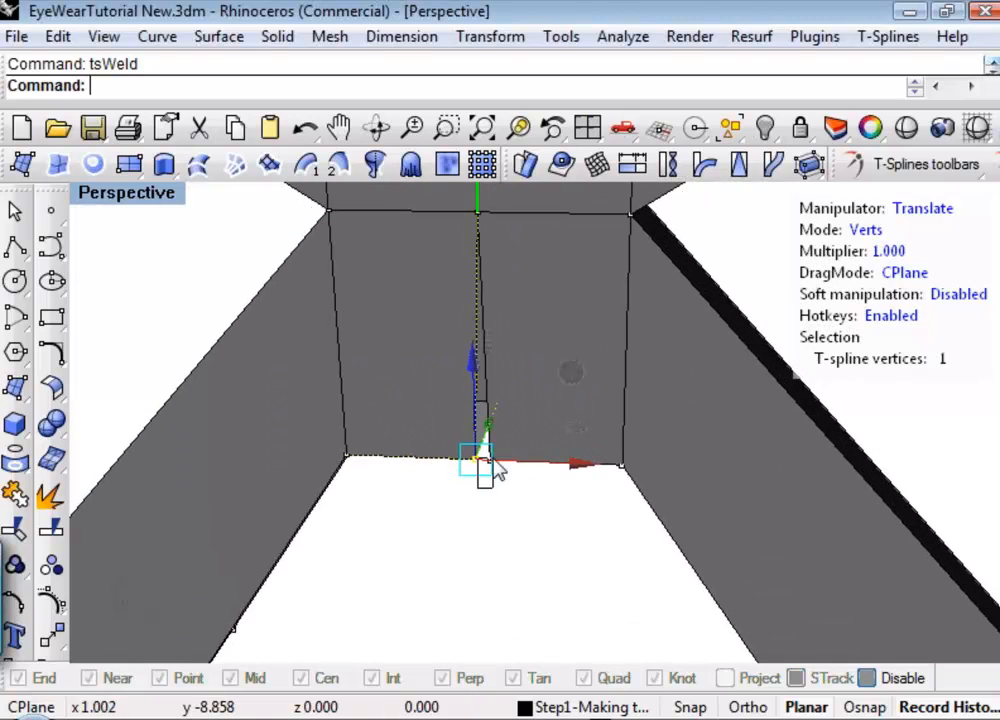
shift+click(497, 474)
key(Return)
scroll(503, 510, down, 3)
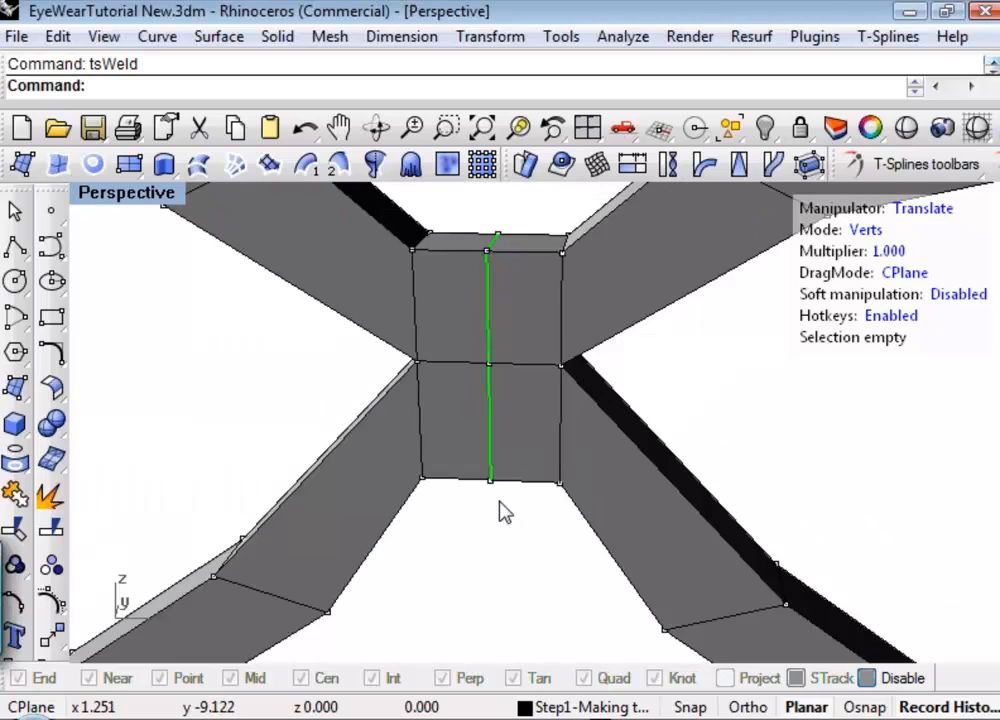
Try Weld points on the rear side's middle seam vertices, preselecting one and picking its opposite as second point, and undo the weld.
scroll(505, 520, down, 5)
right_drag(609, 556, 489, 603)
scroll(542, 527, up, 6)
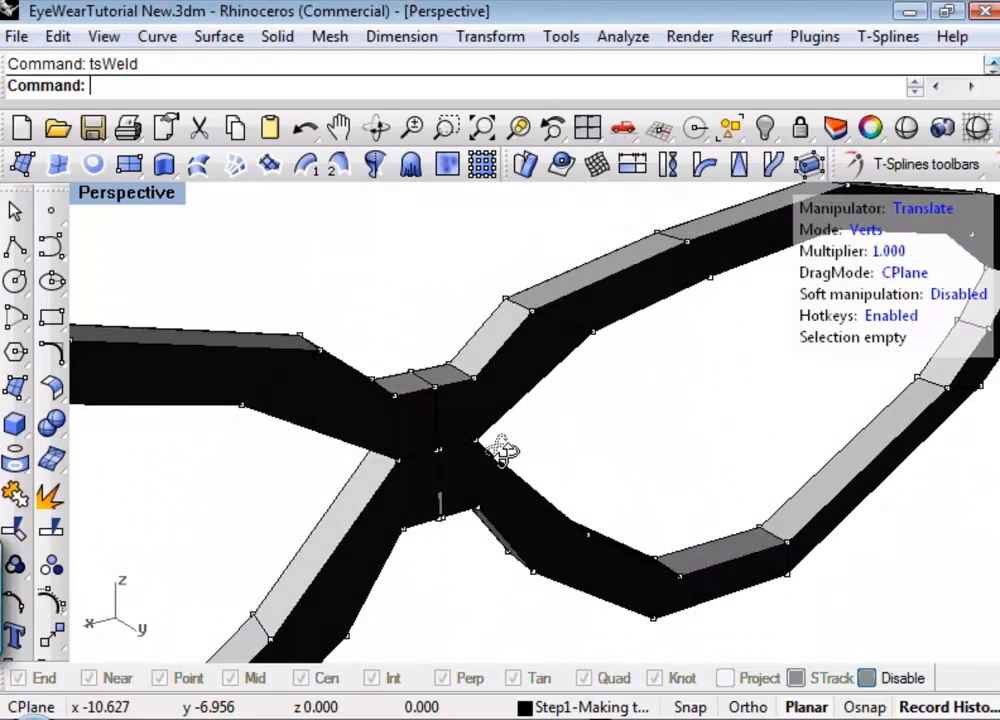
right_drag(502, 451, 415, 440)
scroll(431, 430, up, 6)
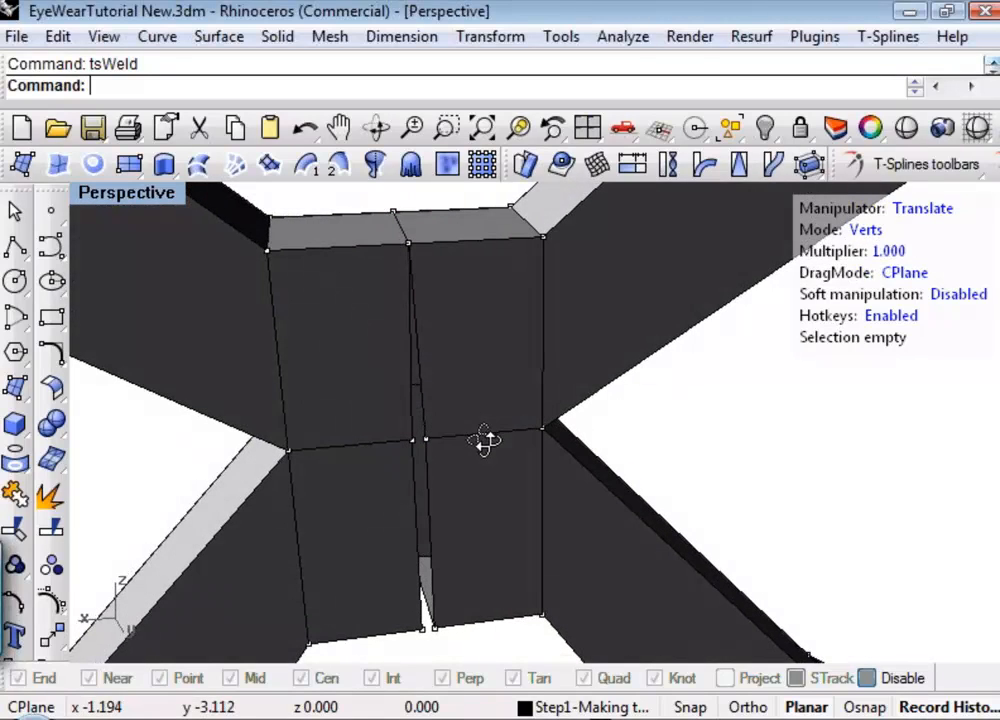
click(410, 441)
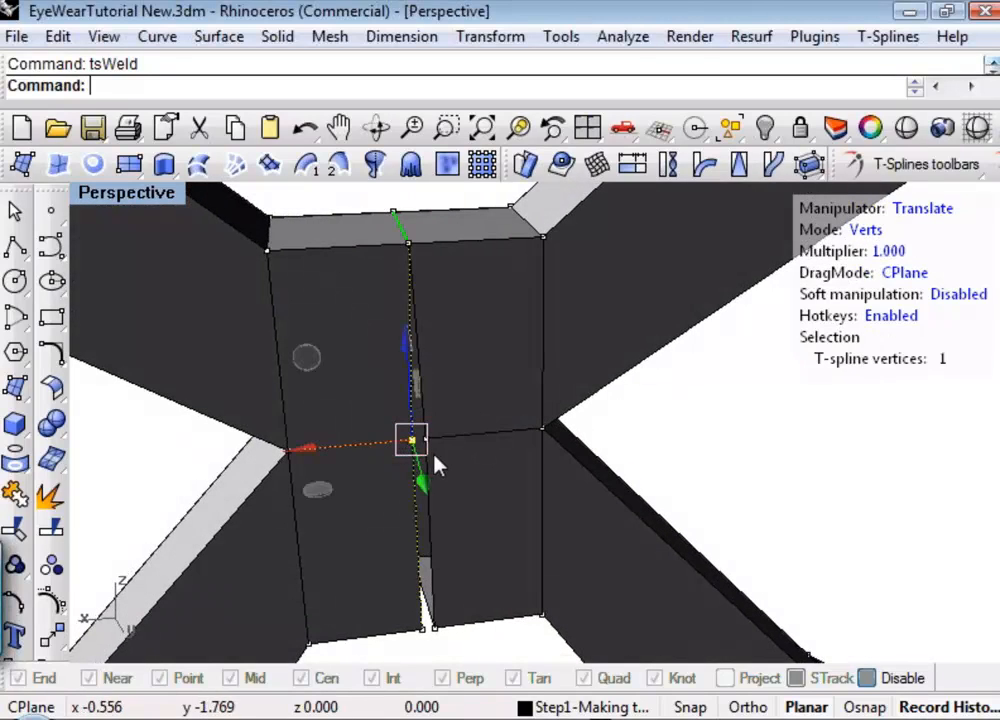
click(989, 171)
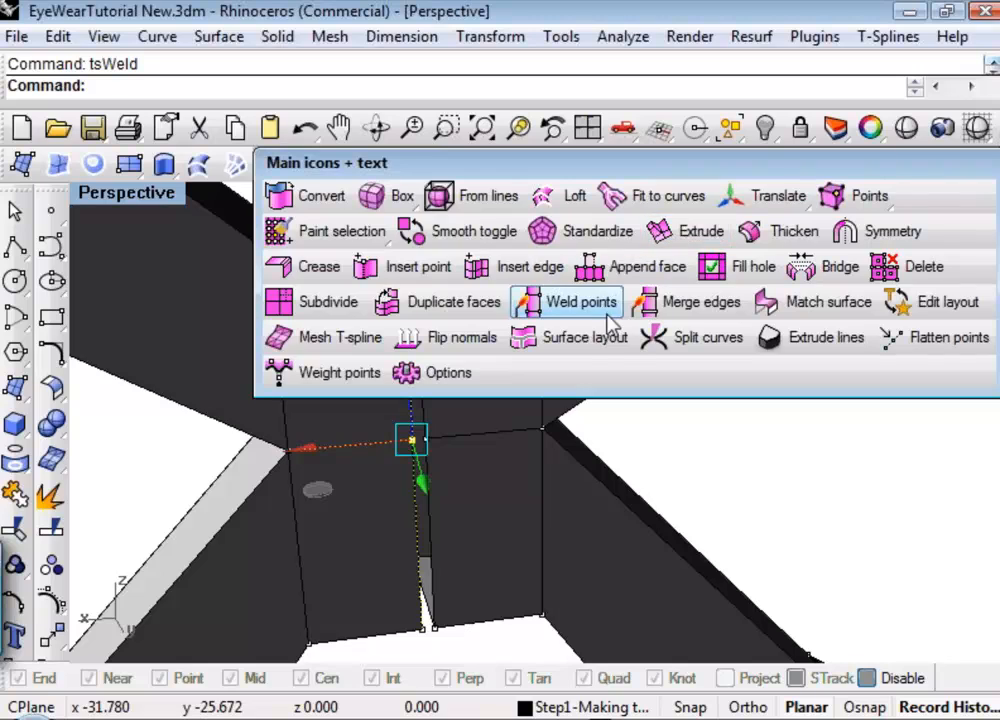
click(607, 313)
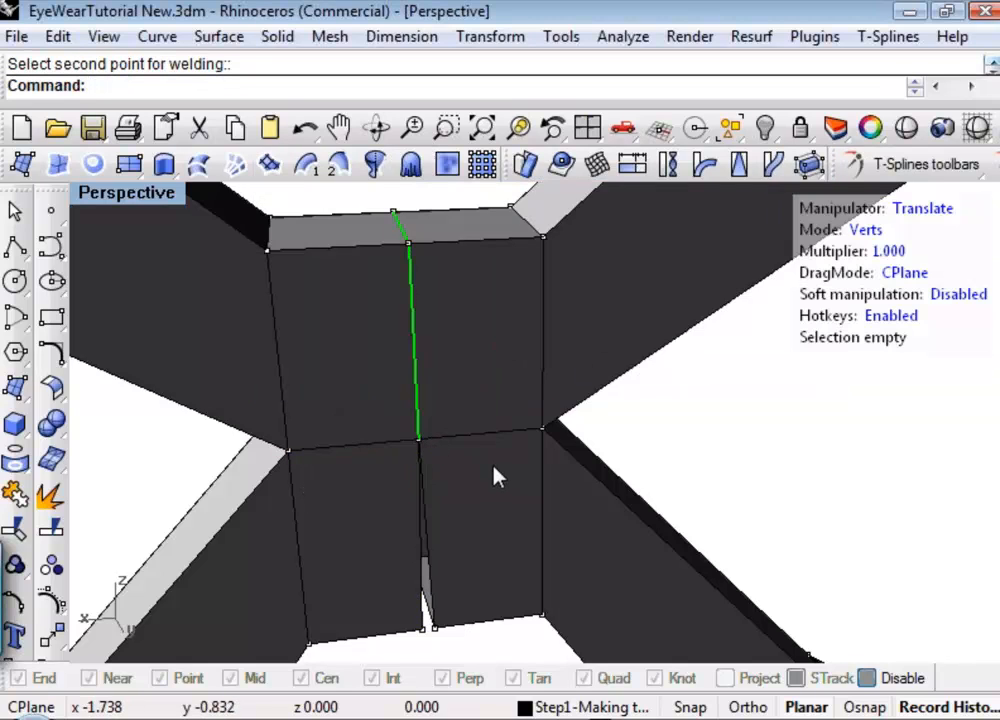
click(423, 442)
key(ctrl+z)
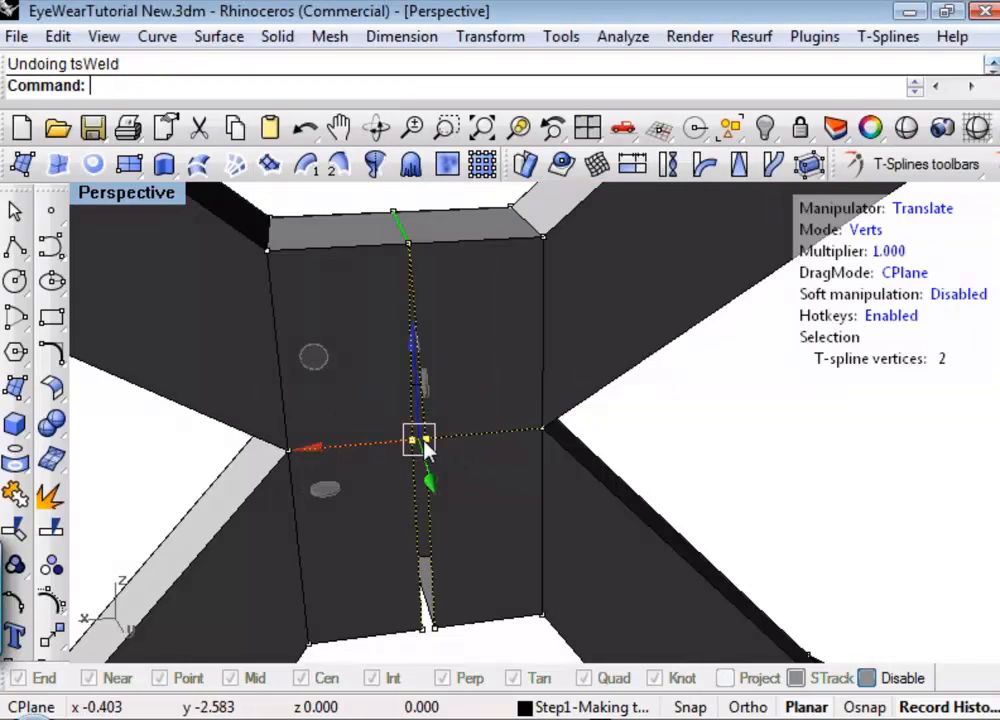
Try the rear middle weld in reverse order, starting from the opposite seam vertex, and undo it.
click(648, 466)
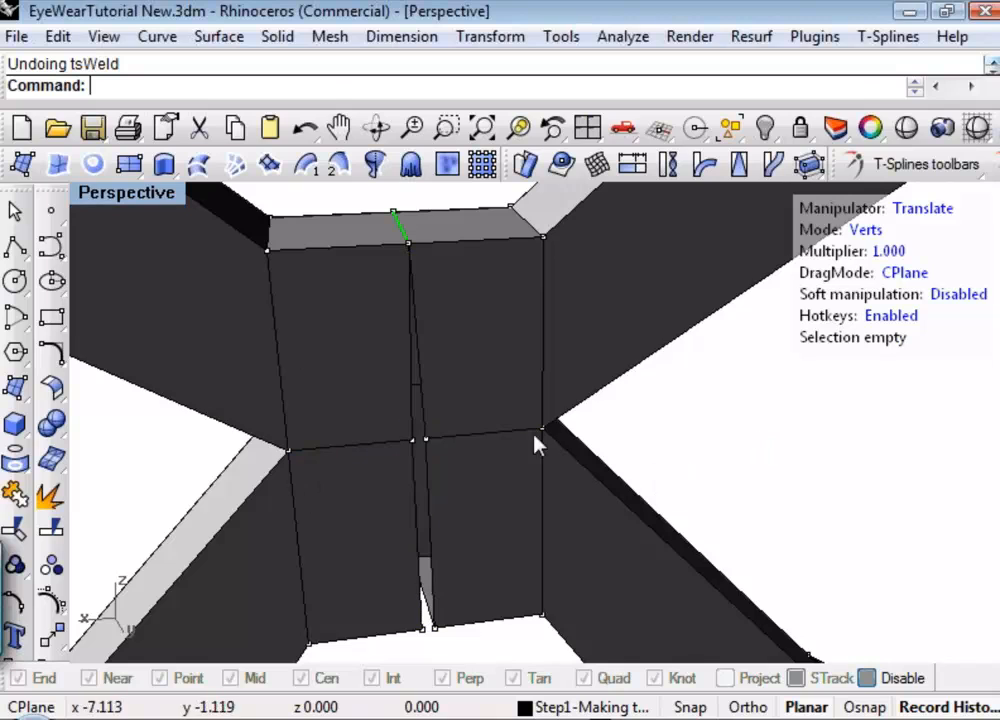
click(424, 441)
click(960, 166)
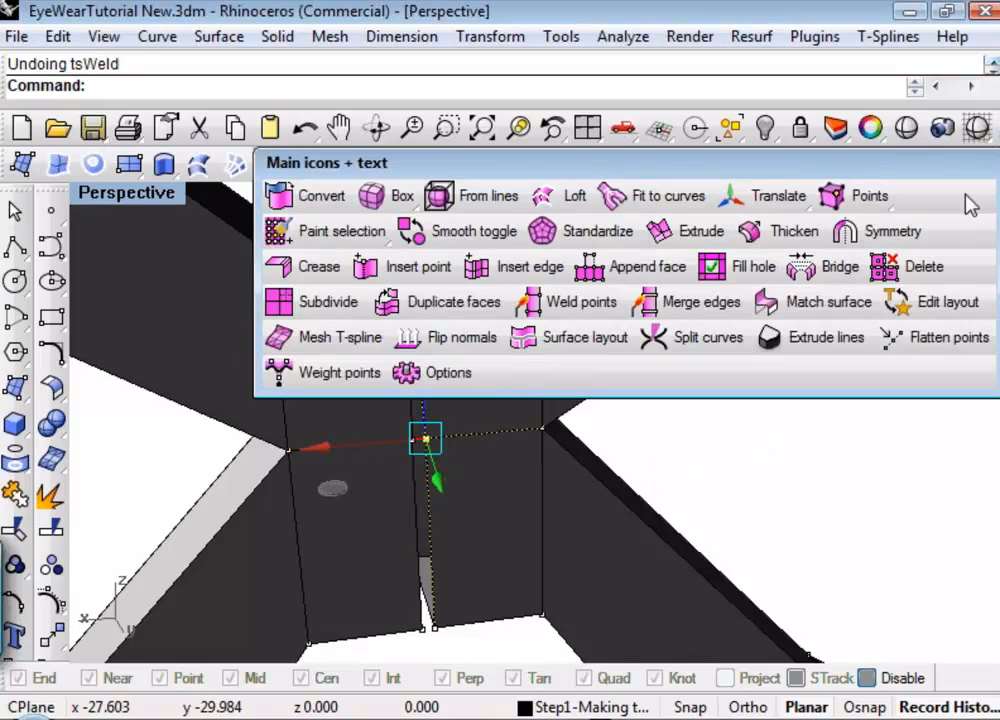
click(574, 302)
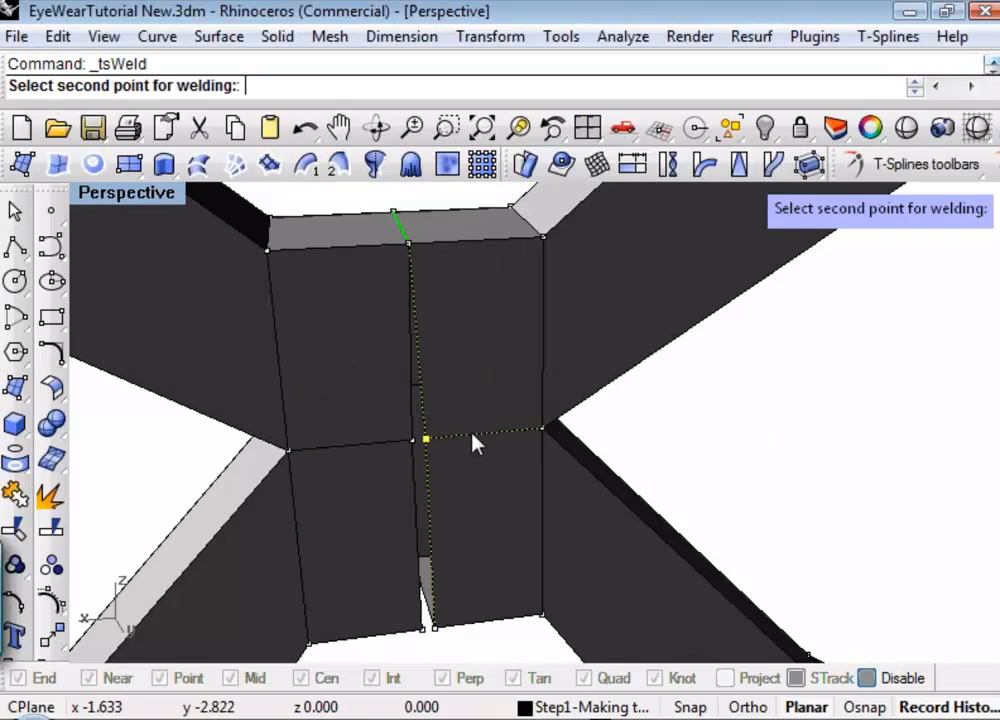
click(416, 443)
key(ctrl+z)
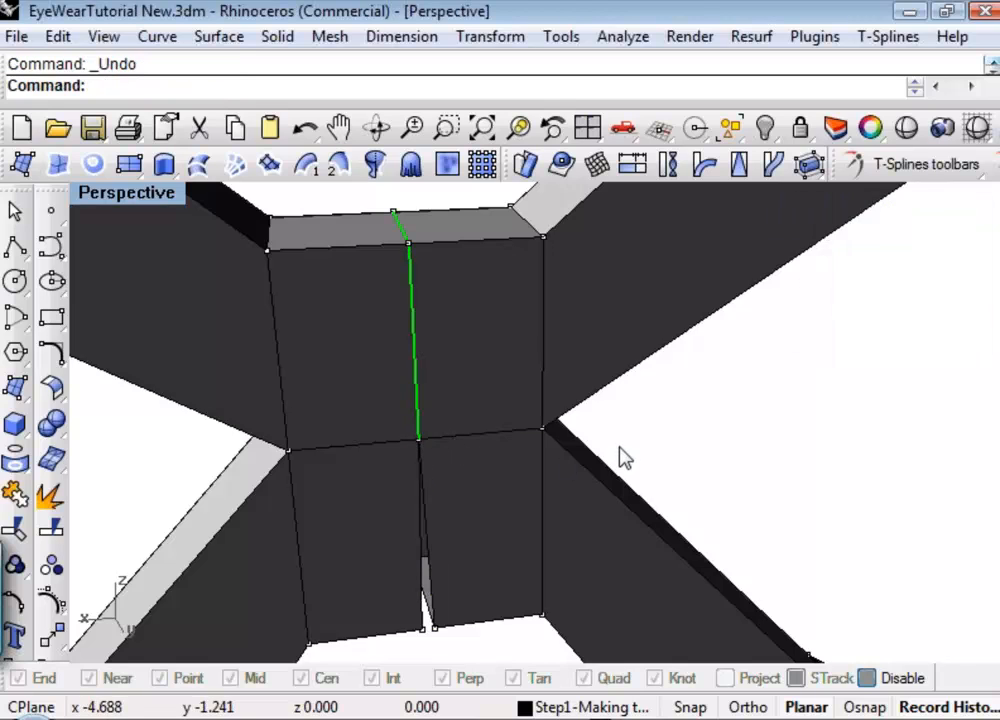
key(Escape)
Select both middle vertices on the rear side of the bridge seam together and weld them with Weld points.
drag(395, 467, 435, 432)
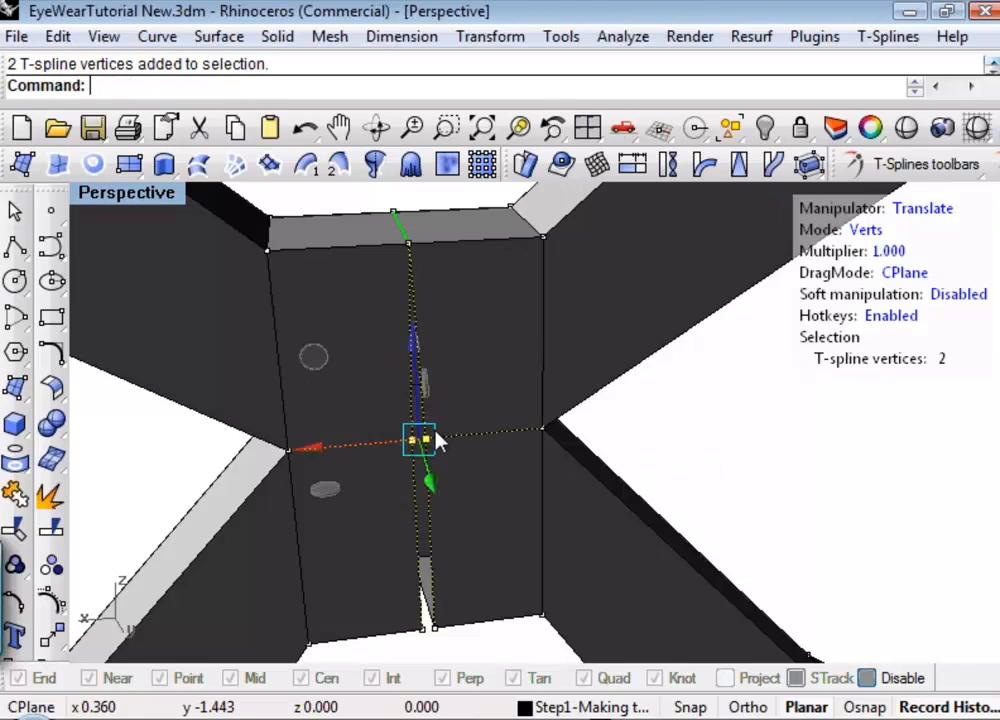
click(771, 163)
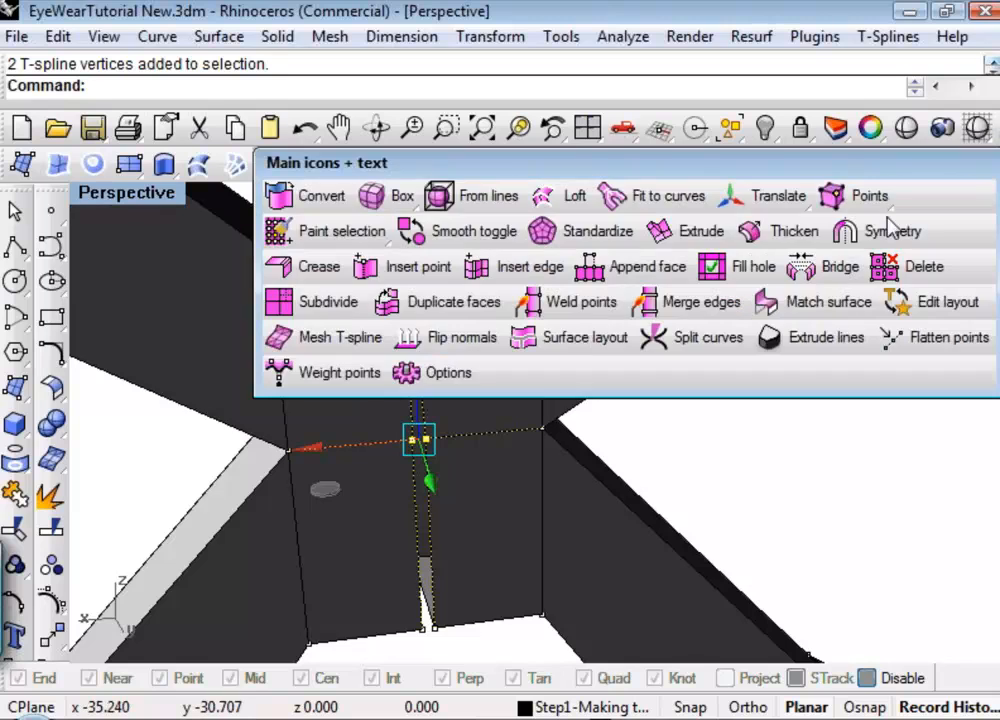
click(598, 300)
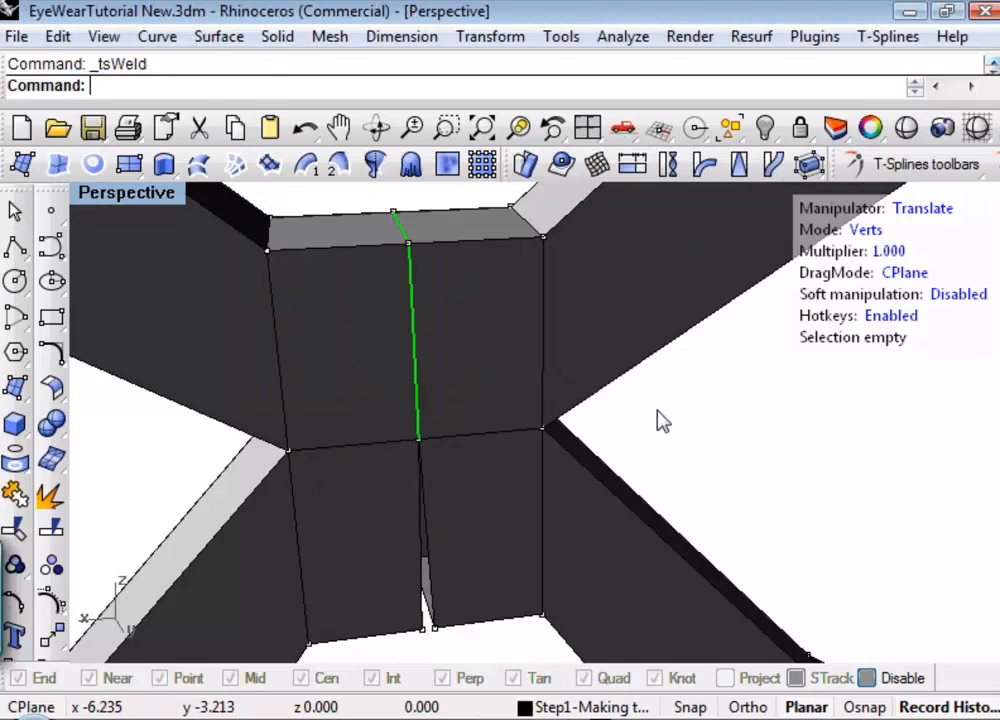
Weld the two facing lower rear vertices to close the last gap in the bridge seam.
right_drag(578, 520, 430, 585)
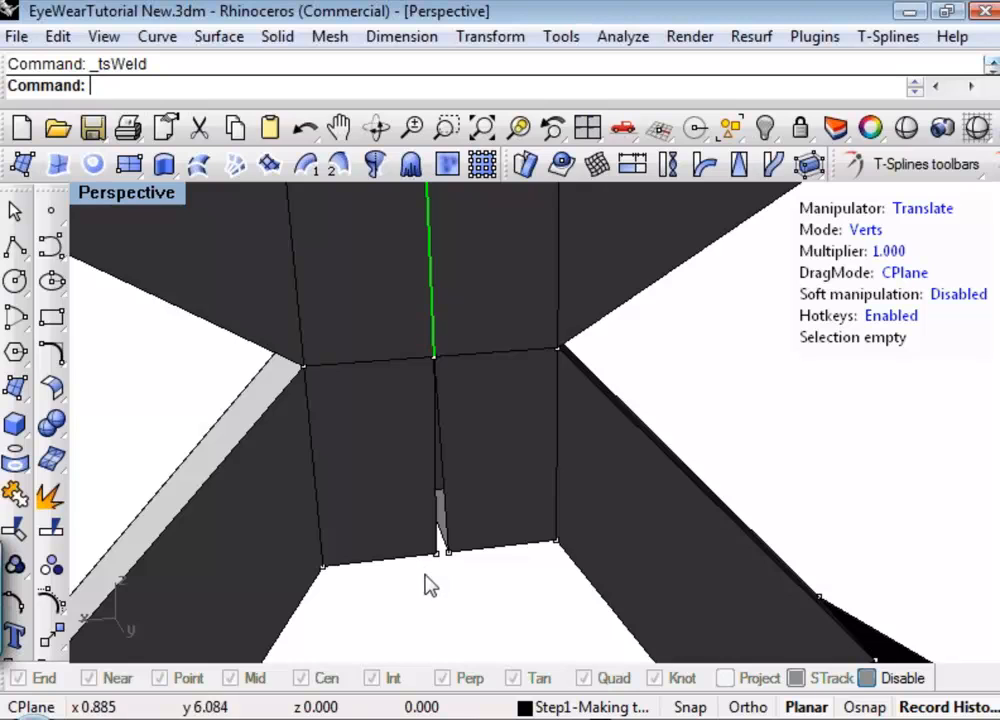
drag(425, 572, 462, 540)
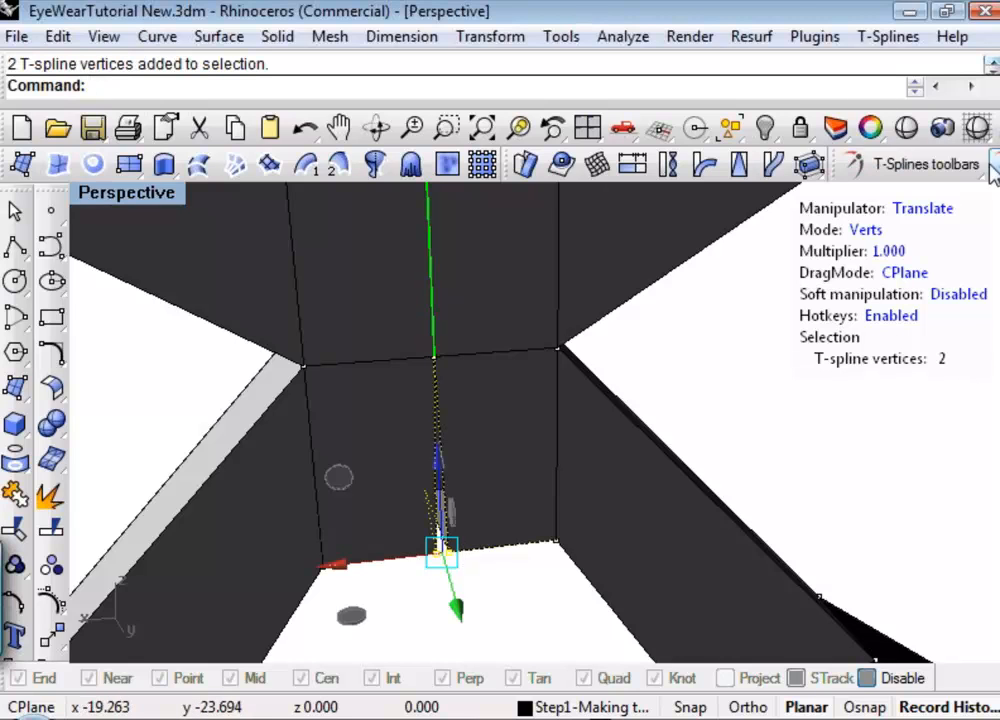
key(Return)
Examine the welded bridge seam from below and from the front, along with the whole joined frame.
right_drag(520, 462, 603, 350)
scroll(705, 427, up, 3)
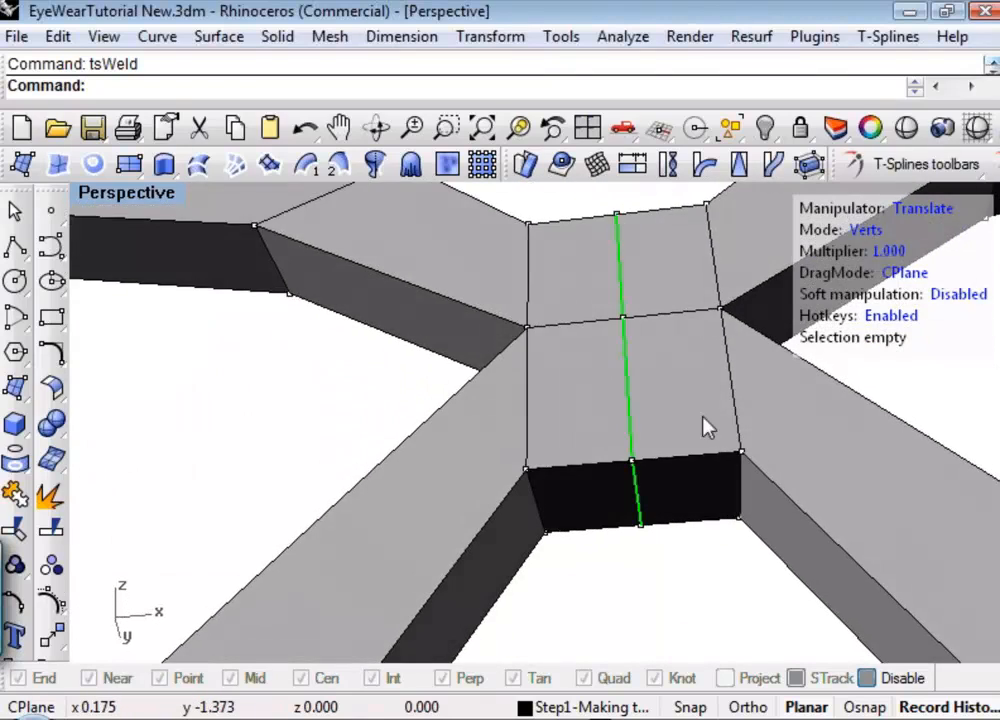
scroll(672, 333, down, 4)
right_drag(672, 333, 650, 471)
scroll(648, 454, down, 8)
right_drag(655, 375, 562, 438)
scroll(640, 420, up, 6)
scroll(496, 450, down, 6)
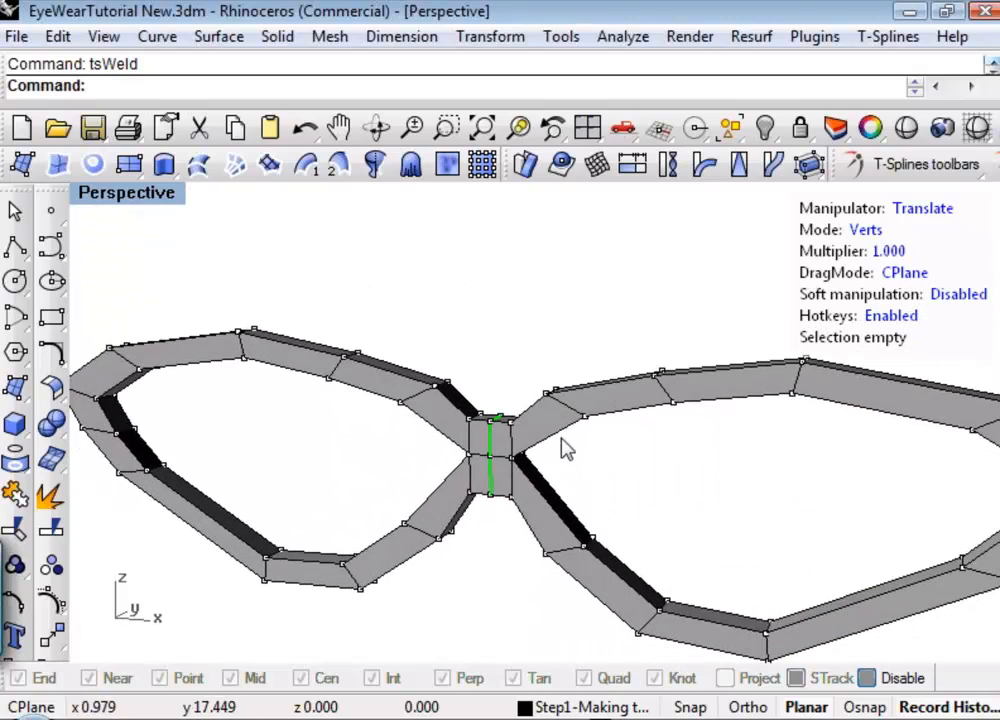
Switch the joined T-spline frame from box display to smooth display with Smooth toggle.
shift+right_drag(602, 472, 584, 396)
scroll(540, 440, down, 2)
right_drag(584, 396, 562, 444)
click(966, 167)
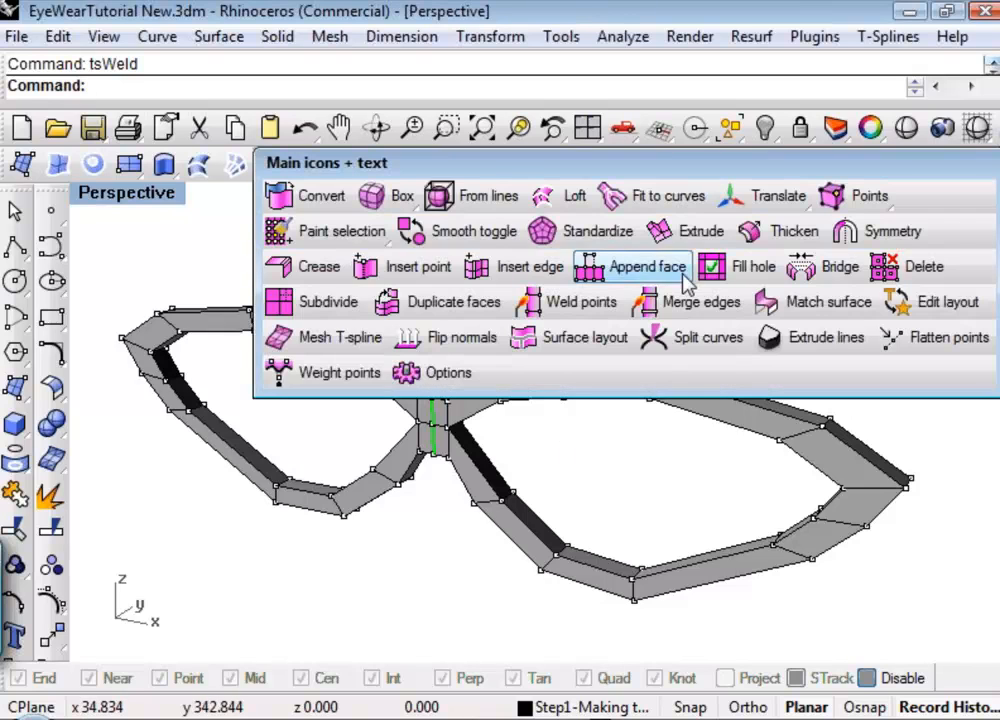
click(465, 232)
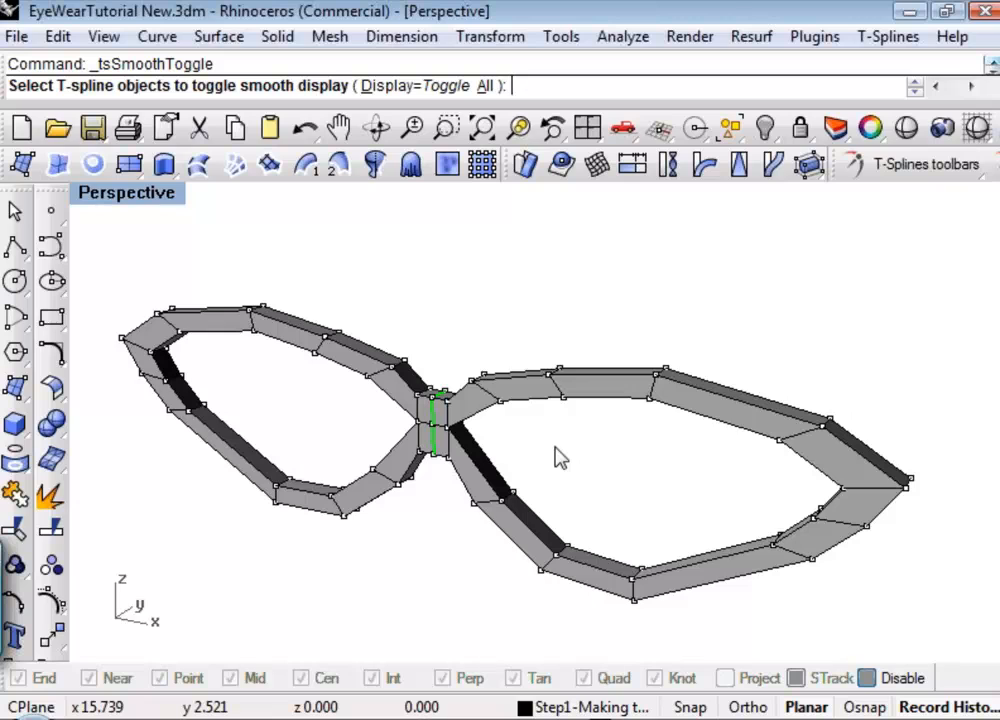
click(509, 410)
key(Return)
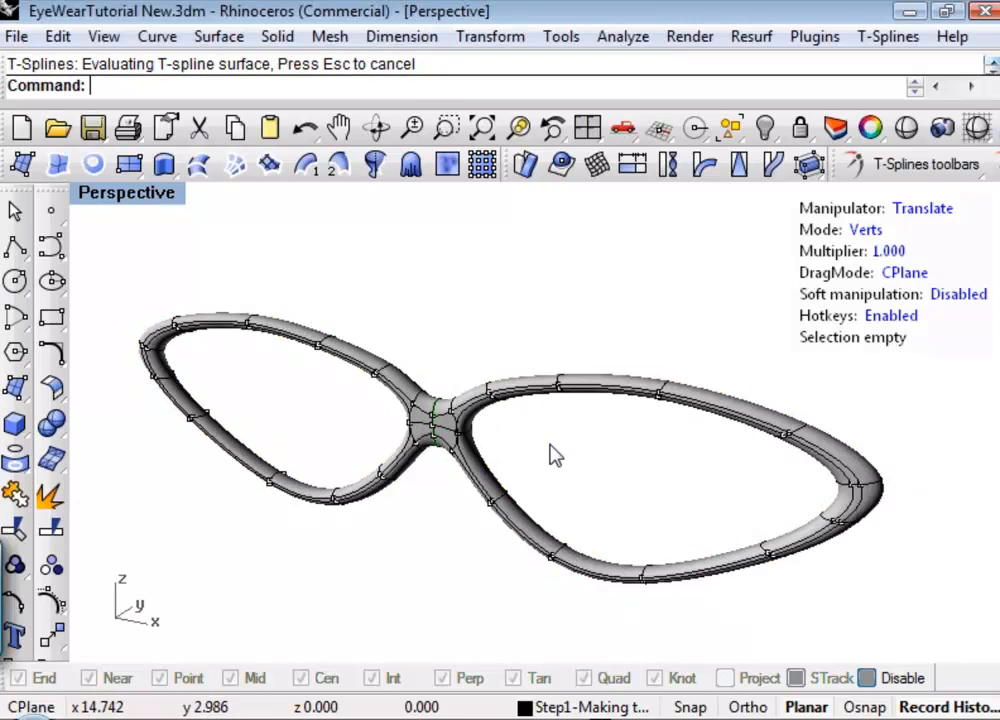
Try moving the edge loop around the rim's outer corner in edge mode, and undo the manipulation.
right_drag(551, 455, 516, 444)
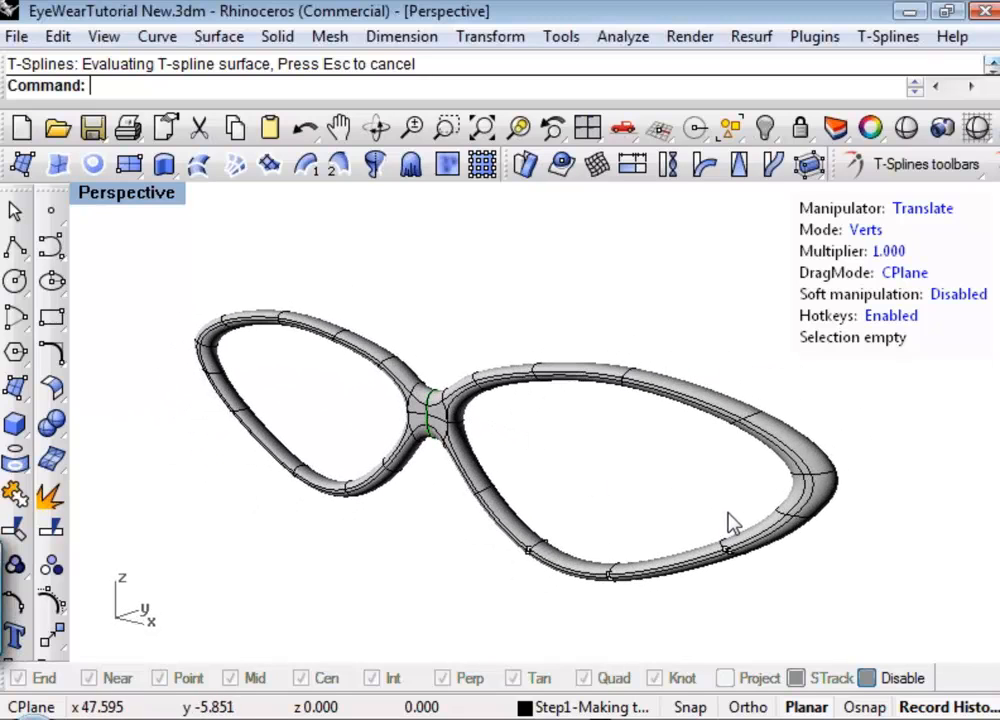
key(s)
drag(738, 451, 910, 509)
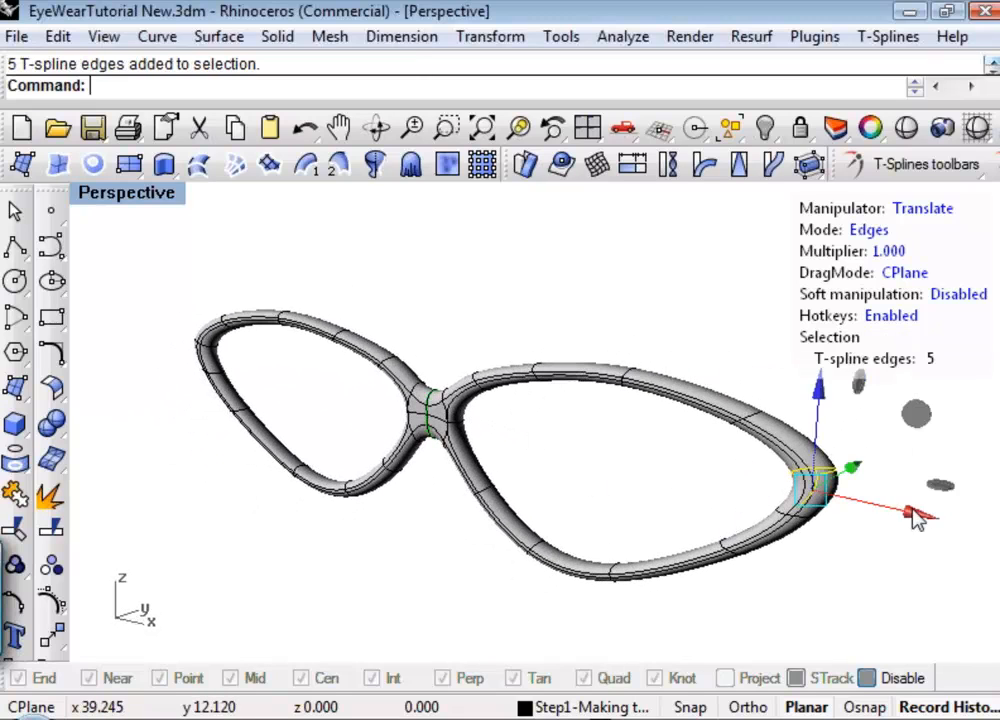
click(847, 536)
double_click(832, 474)
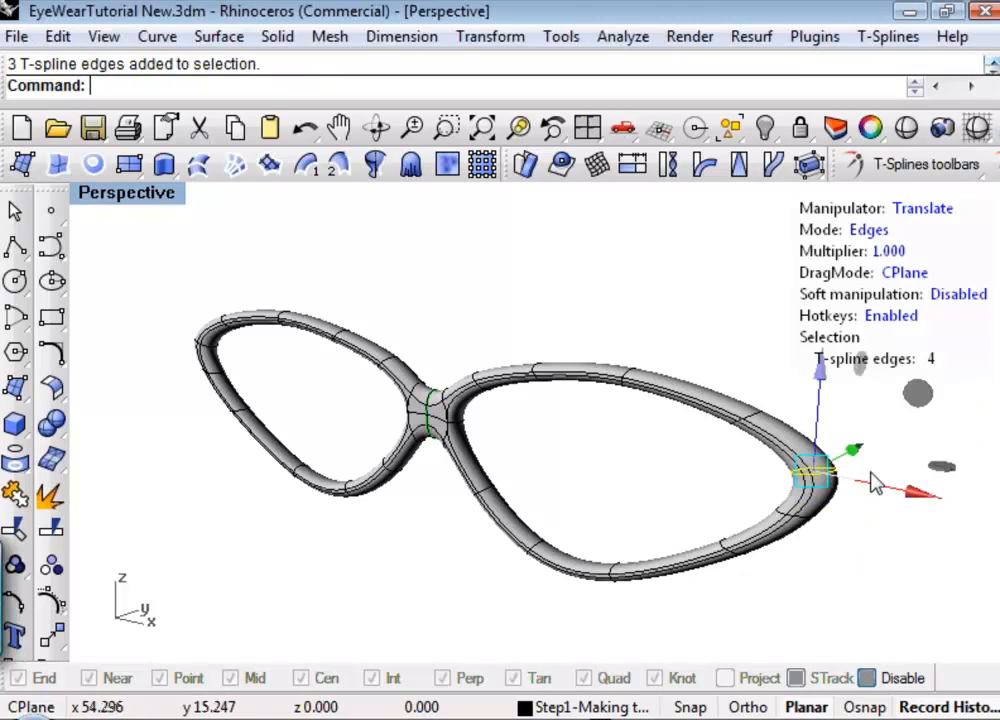
drag(882, 471, 862, 444)
key(a)
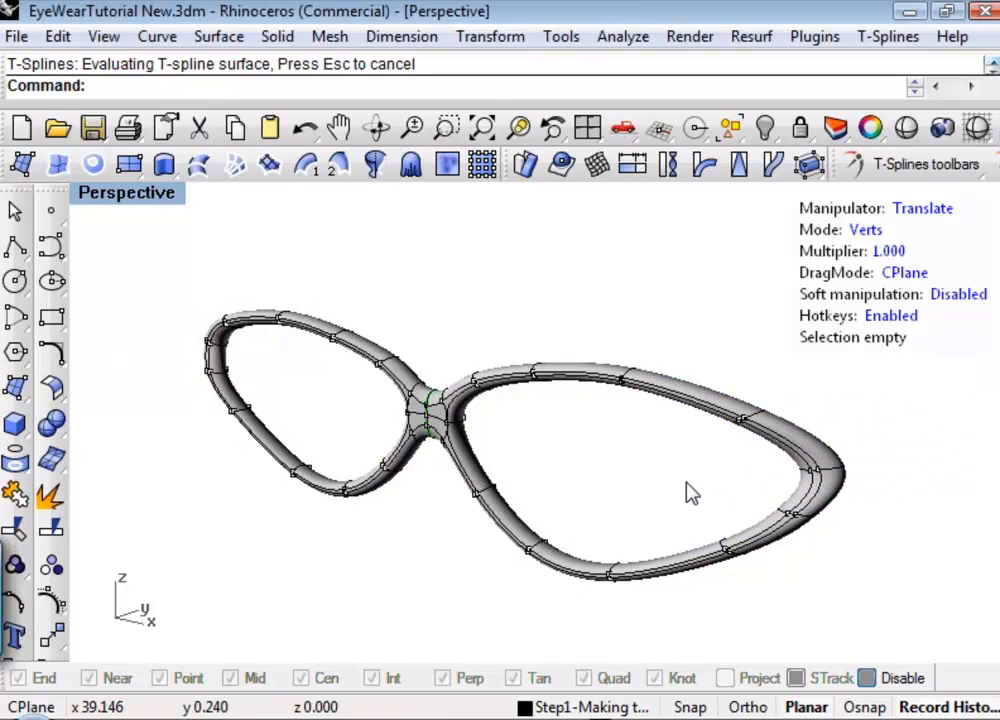
right_drag(687, 491, 620, 470)
key(ctrl+z)
key(ctrl+z)
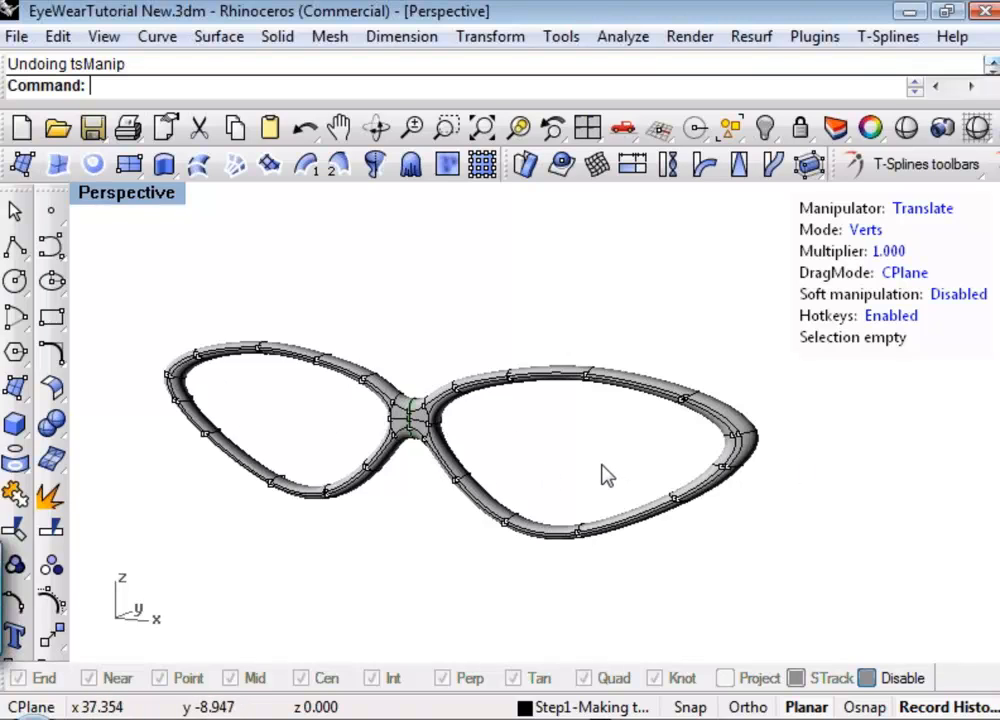
Apply Make uniform to the whole frame to even out the surface around the nose bridge.
right_drag(542, 440, 537, 442)
scroll(422, 440, up, 2)
scroll(428, 452, up, 5)
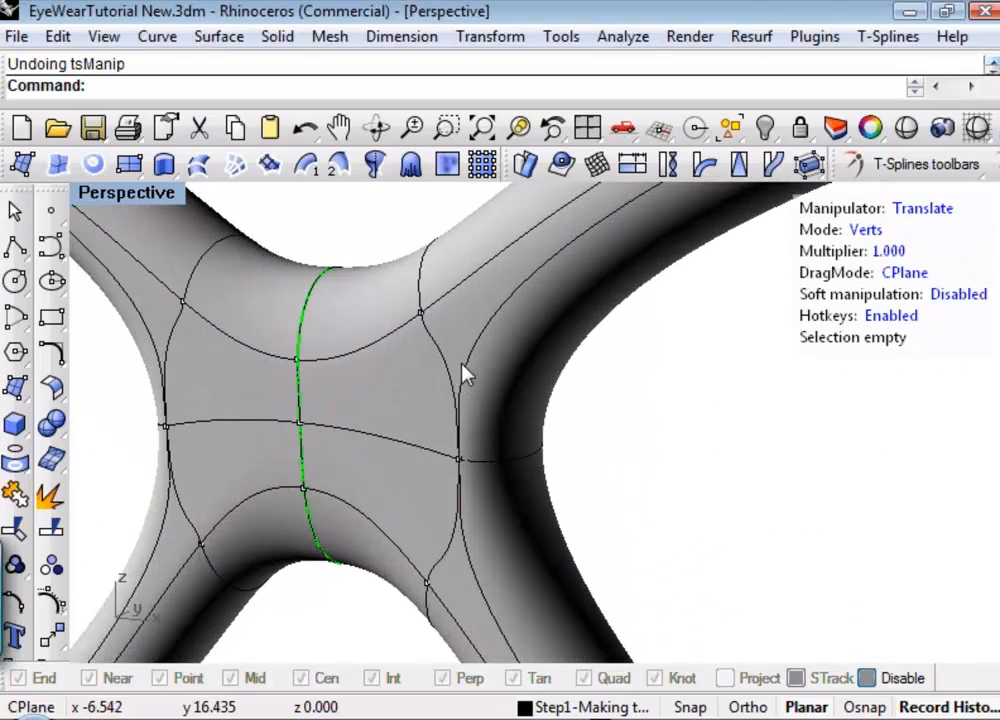
scroll(464, 375, down, 2)
scroll(498, 392, down, 2)
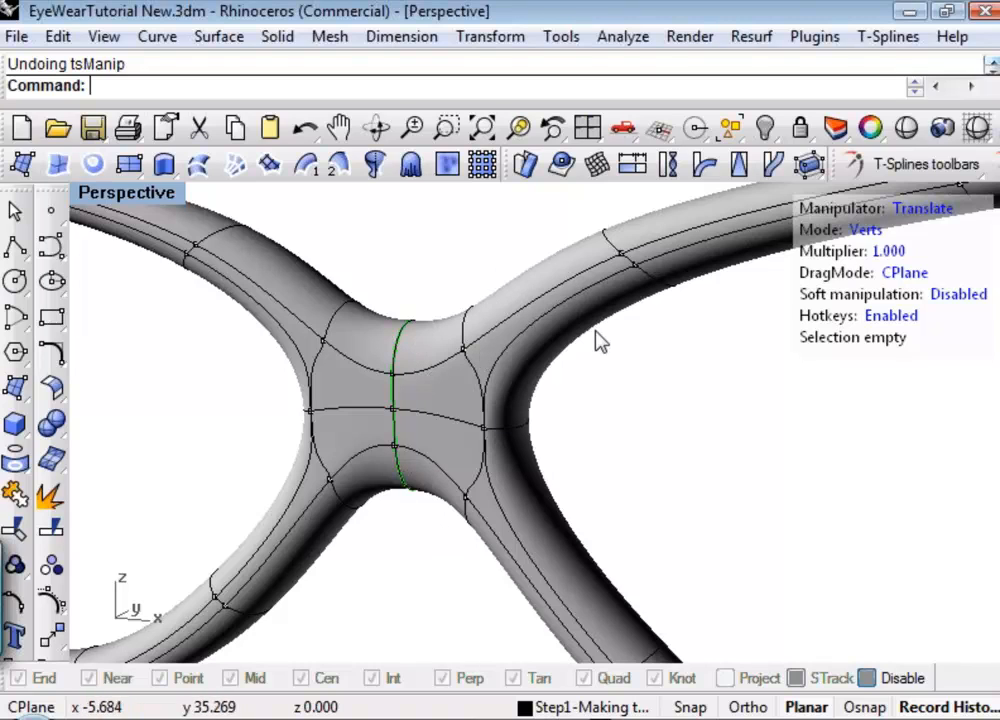
click(996, 165)
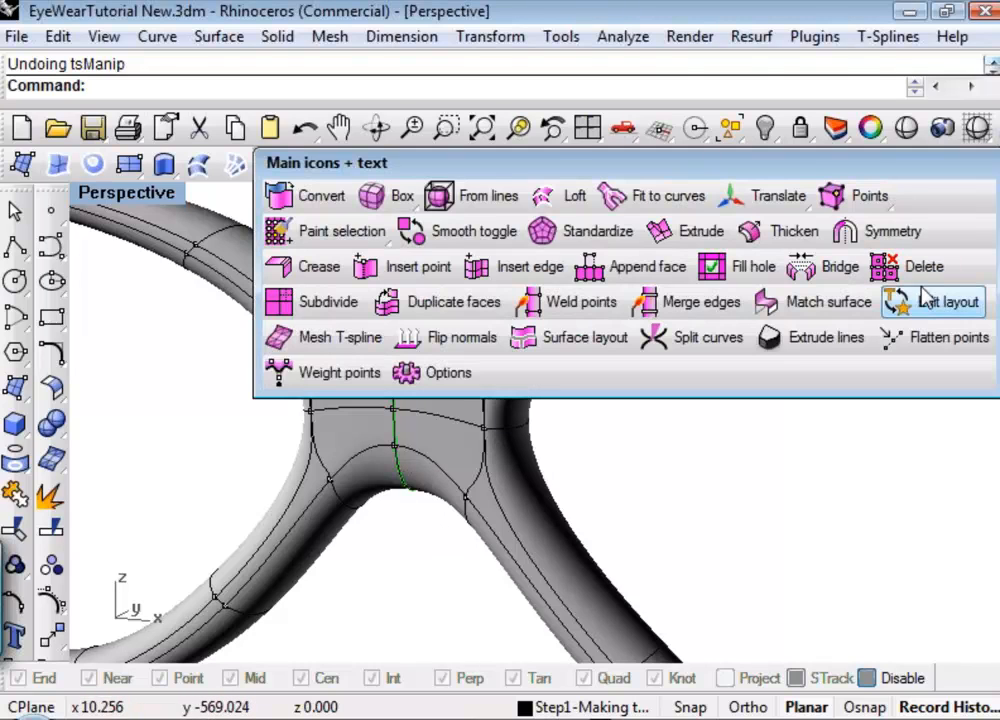
drag(763, 172, 522, 91)
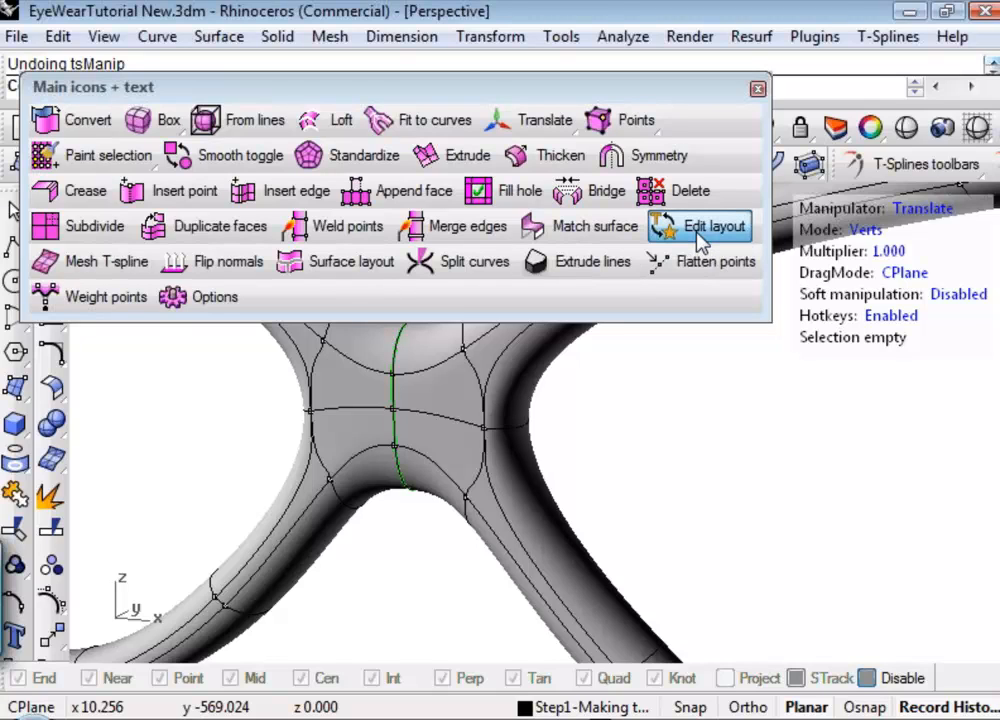
right_click(700, 243)
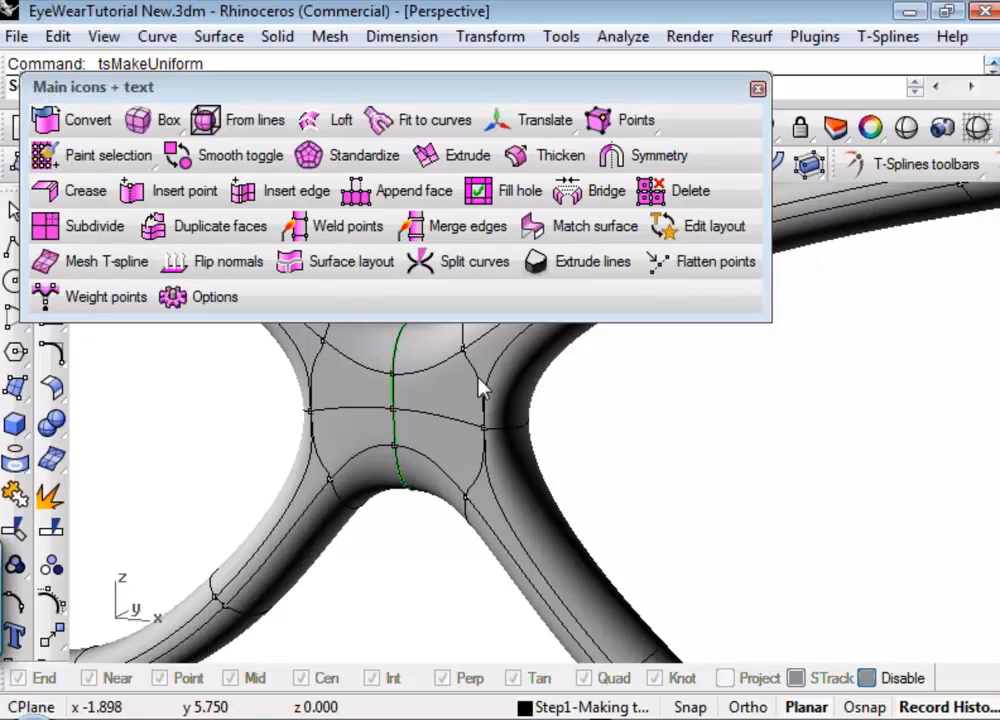
click(758, 90)
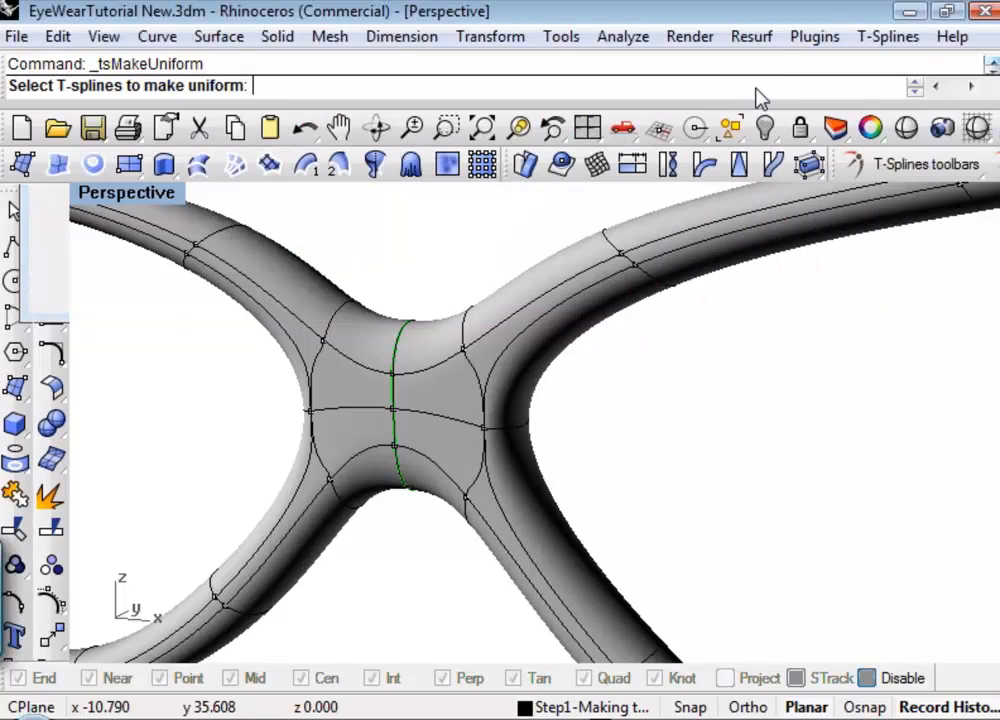
click(449, 428)
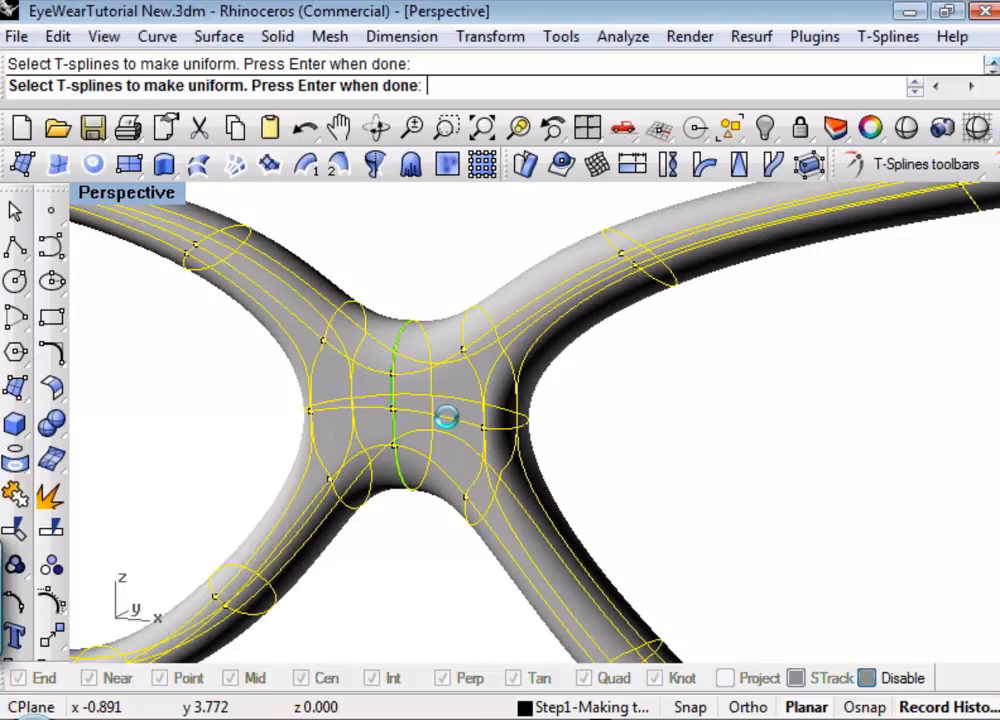
key(Return)
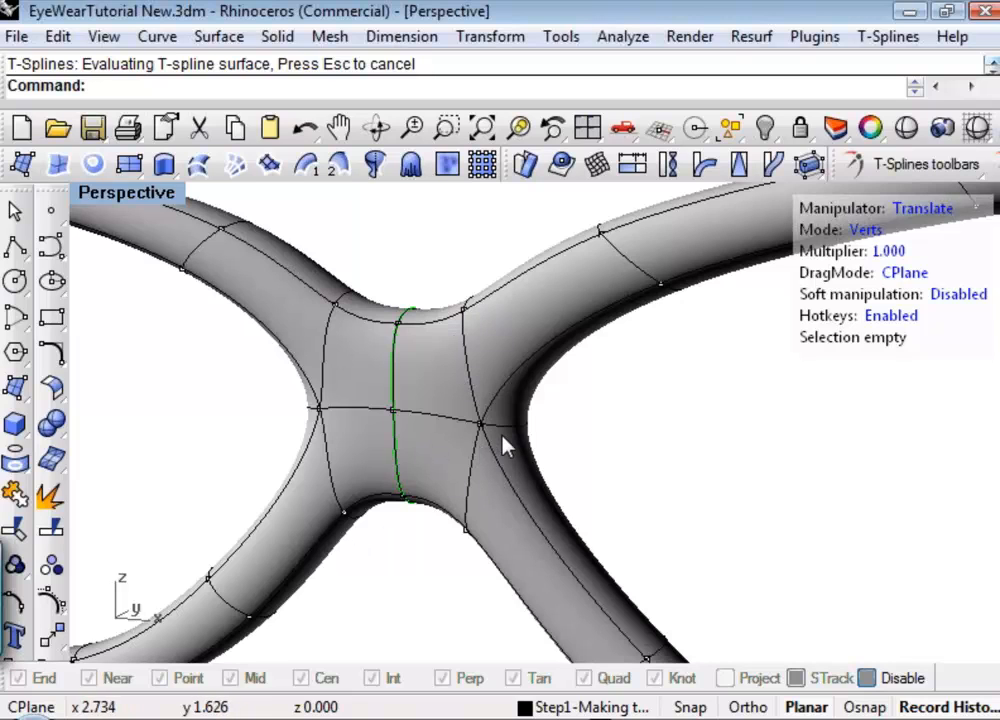
Turn on the ReferenceHead layer to show the head model behind the frame.
scroll(429, 424, down, 5)
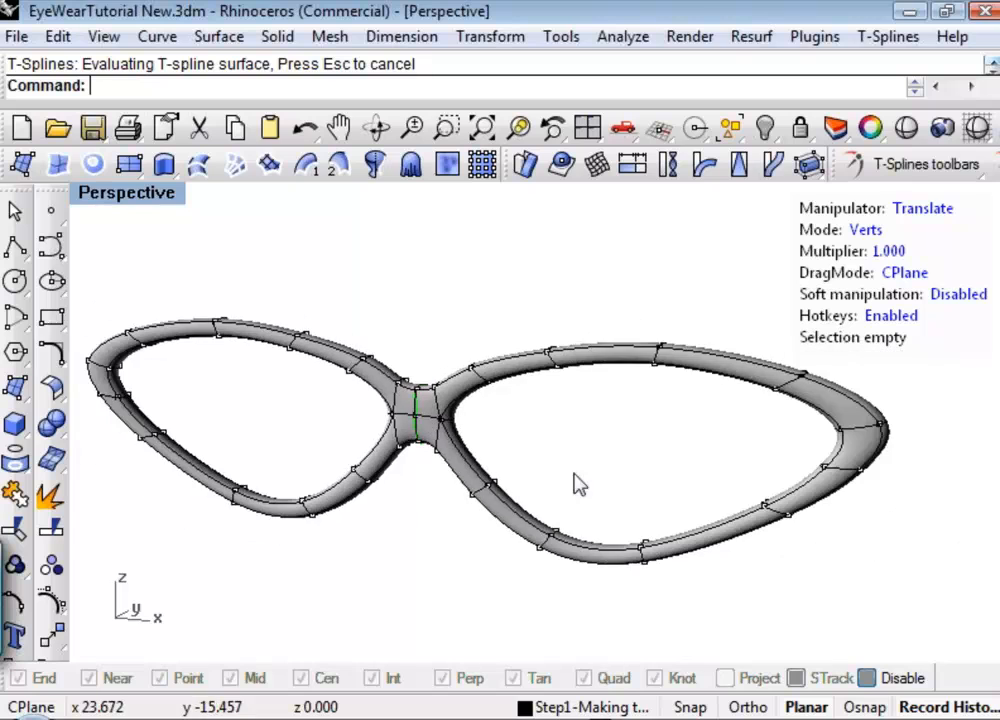
right_drag(575, 483, 470, 440)
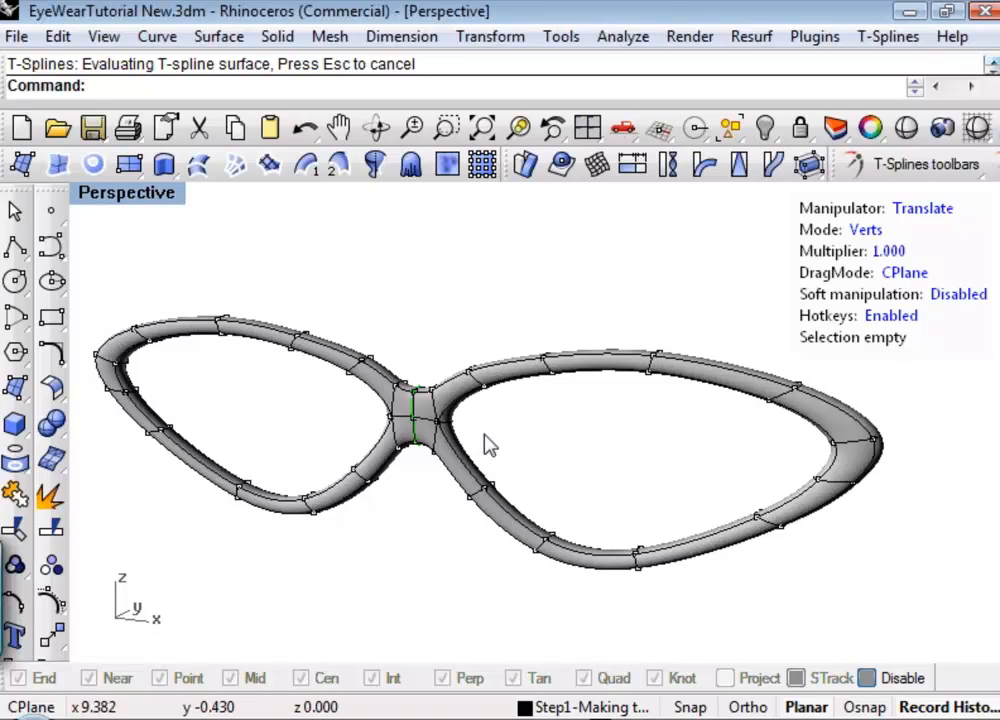
right_drag(513, 466, 467, 468)
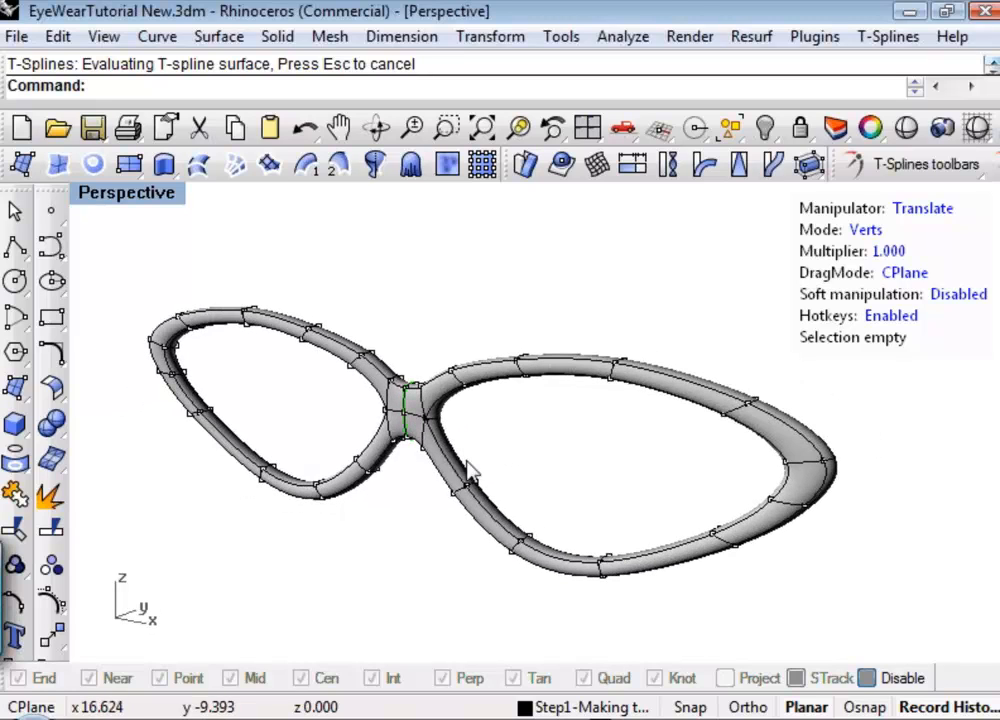
scroll(431, 450, up, 5)
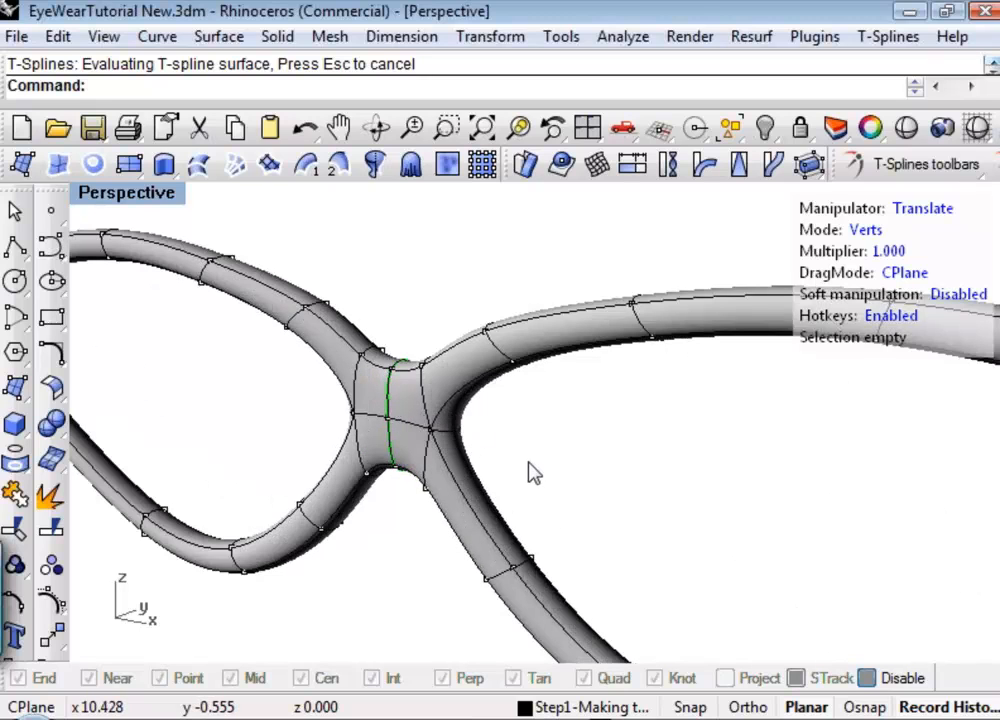
scroll(598, 477, down, 5)
right_drag(598, 477, 600, 540)
click(622, 708)
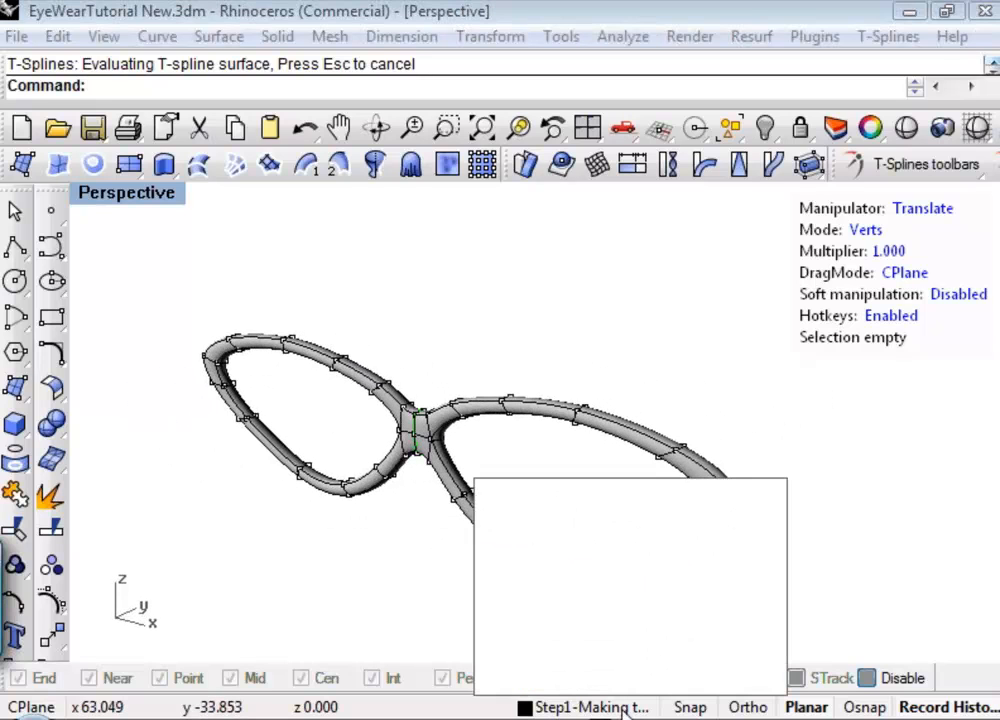
click(486, 490)
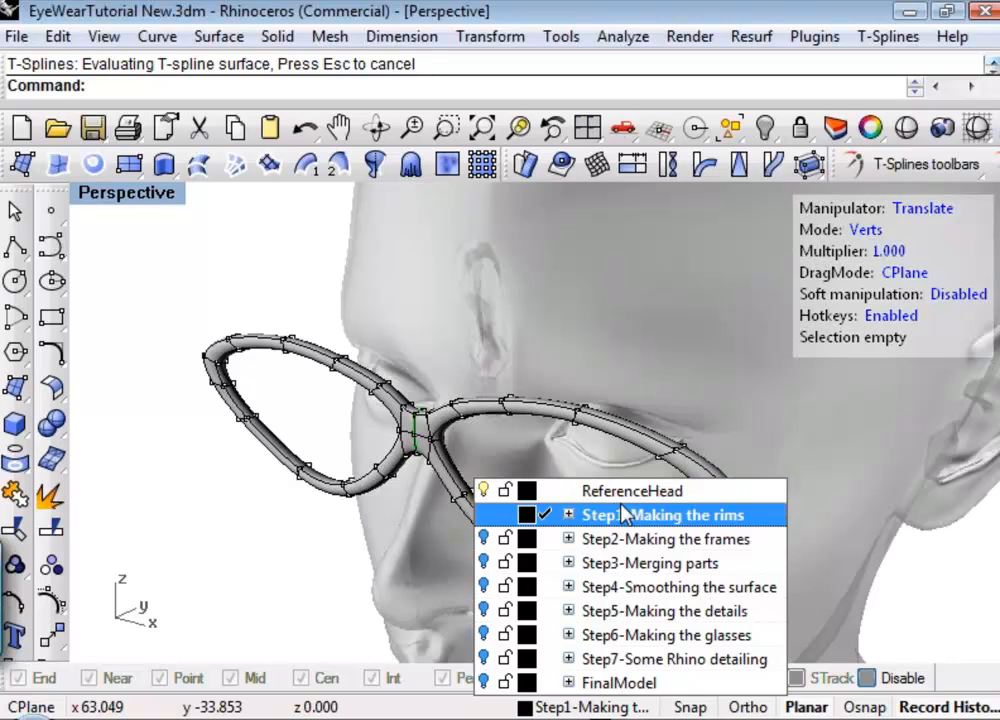
click(943, 604)
Set the viewport to the Top view and move the whole frame slightly along the Y axis toward the face.
right_drag(943, 604, 647, 563)
click(180, 192)
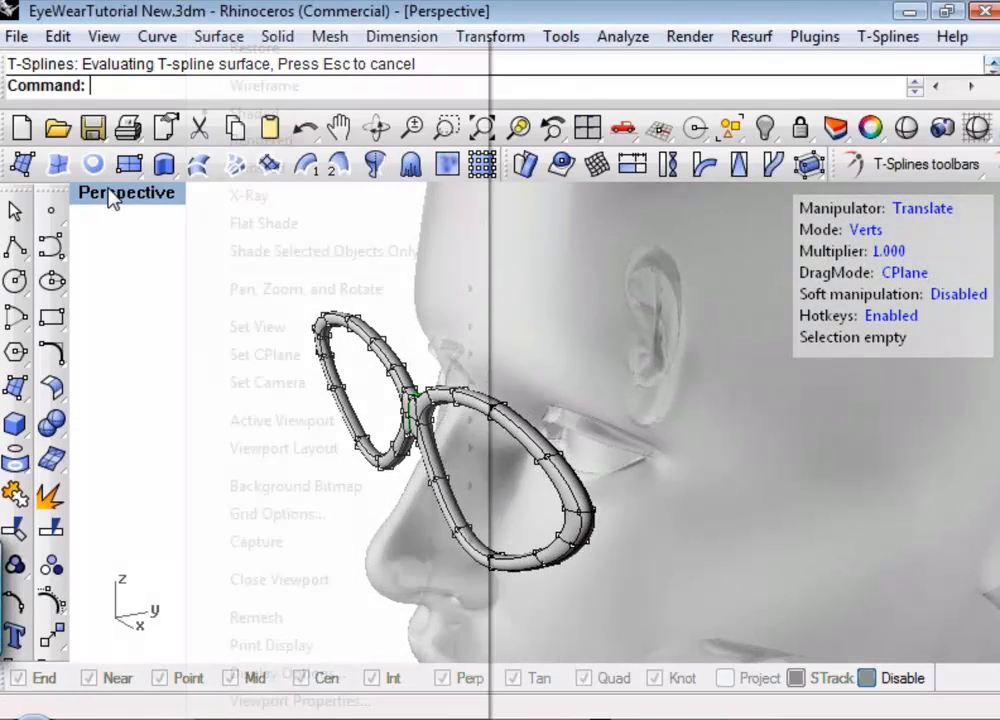
mouse_move(257, 326)
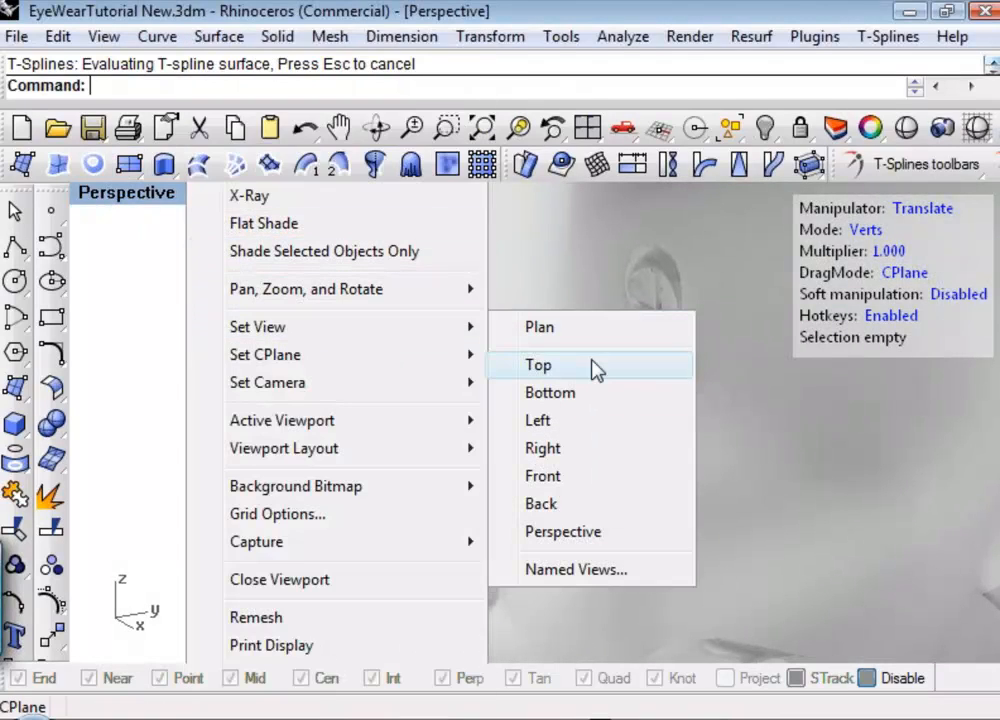
click(596, 364)
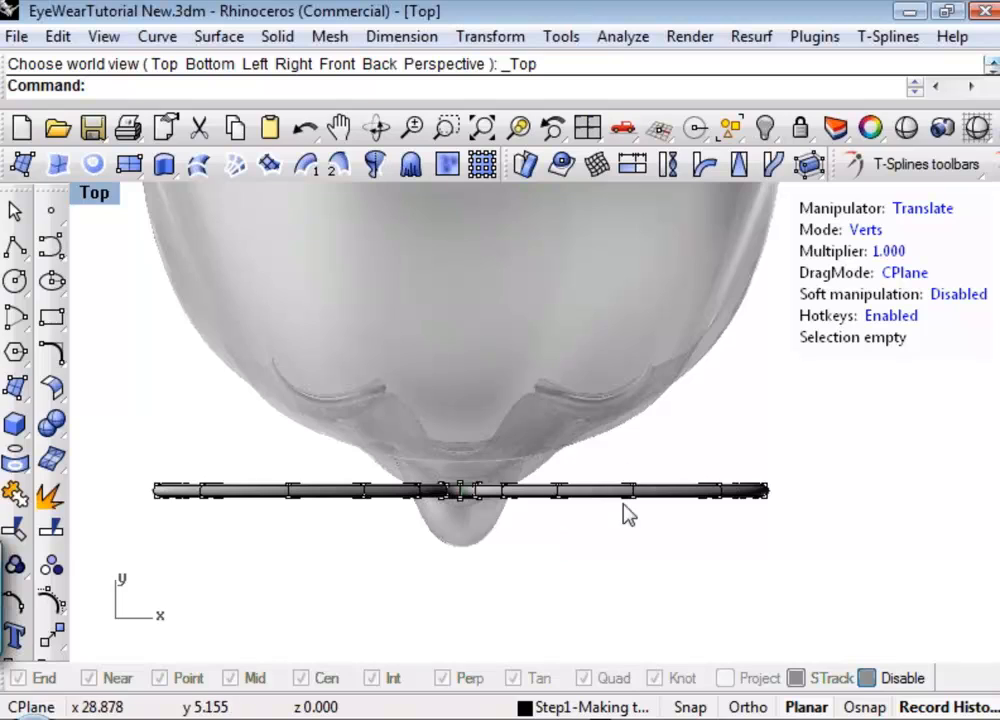
key(f)
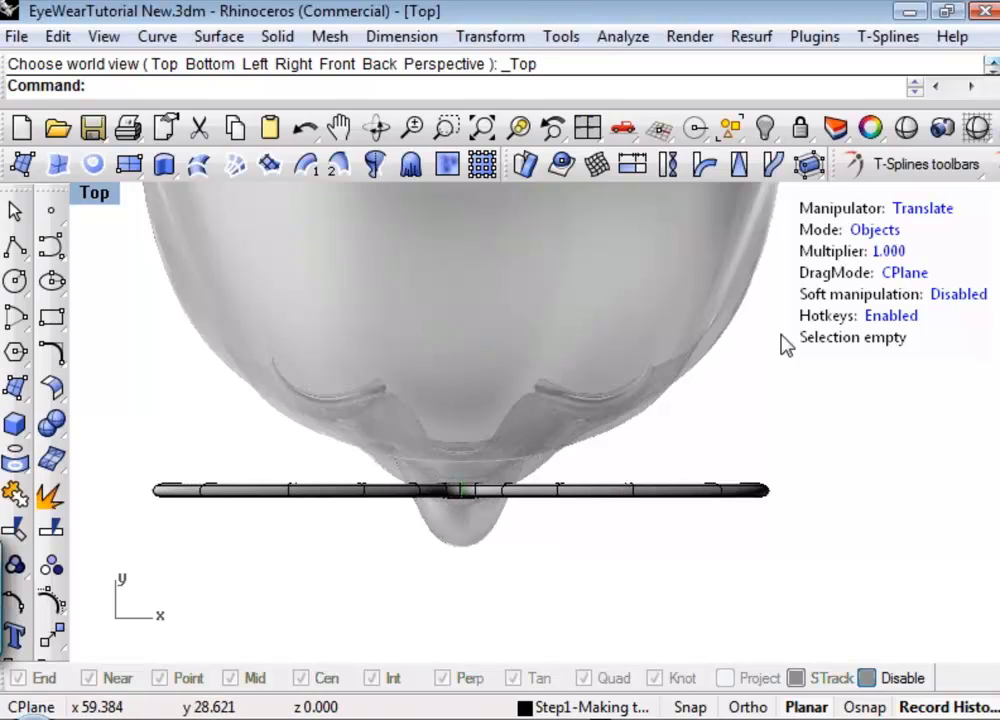
click(590, 503)
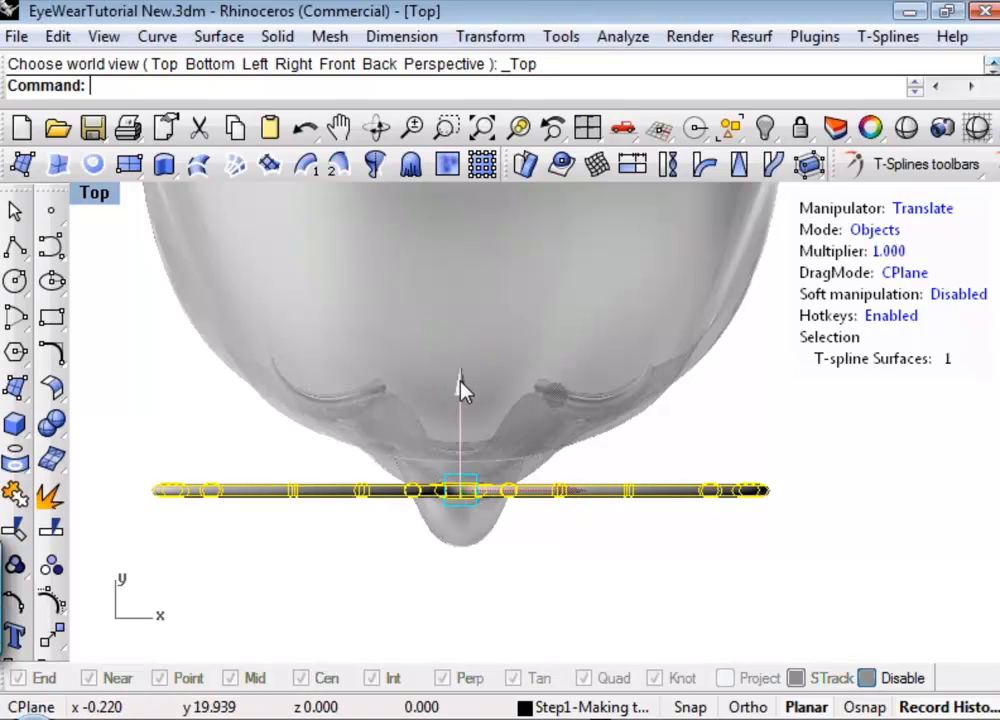
drag(459, 381, 463, 364)
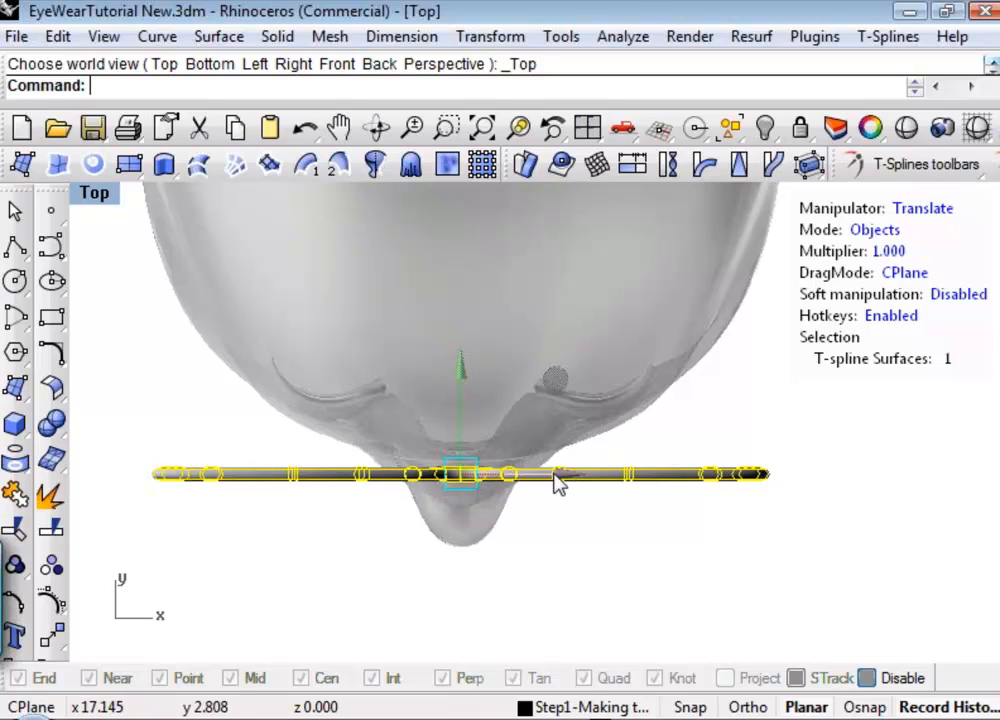
click(596, 531)
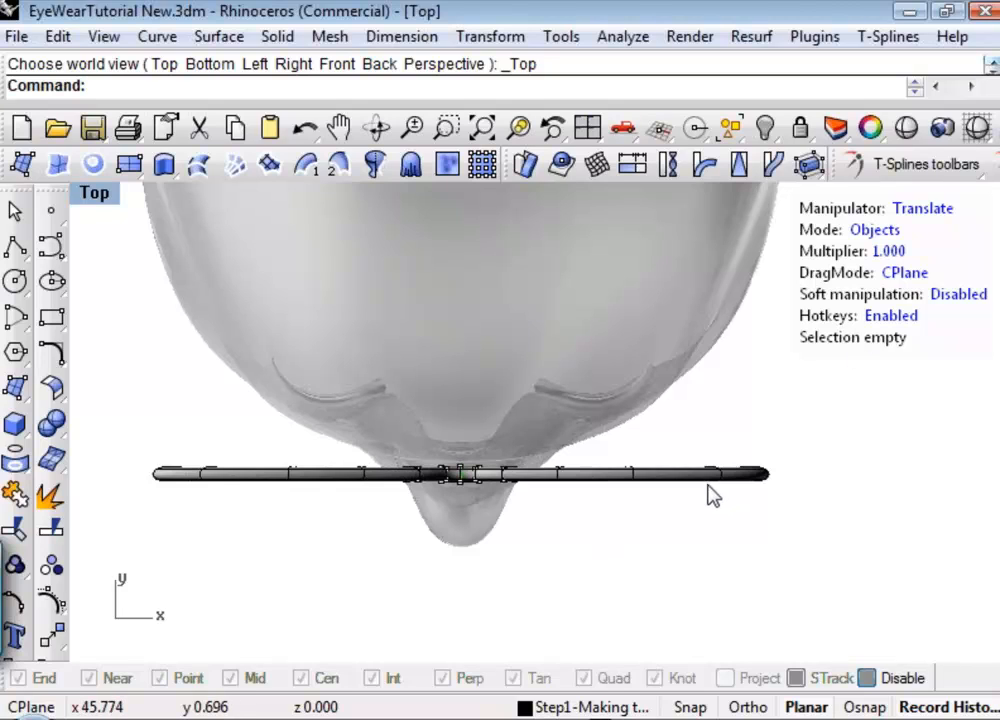
Try bending the whole frame toward the head with a spine from the bridge past one outer rim end, and undo the Bend.
key(1)
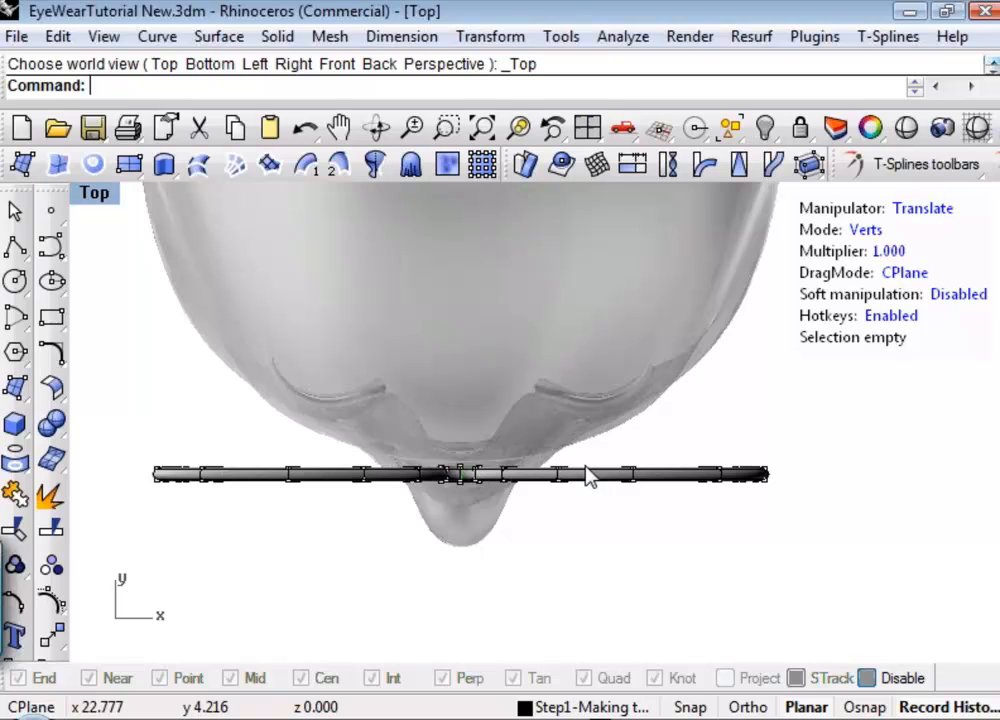
key(4)
click(627, 483)
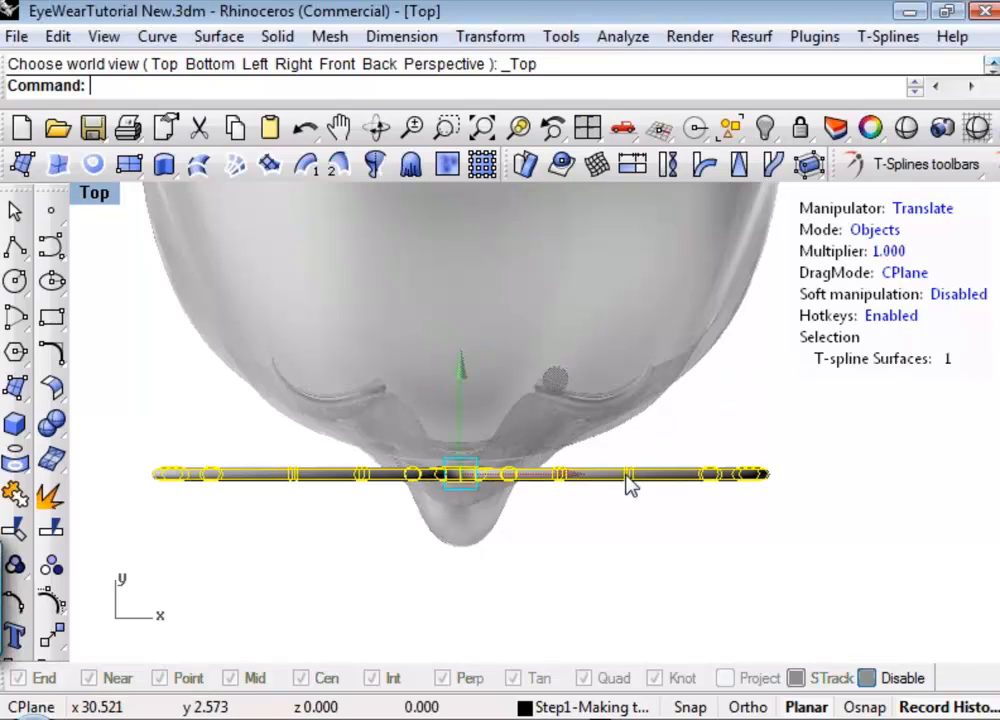
click(711, 177)
click(473, 473)
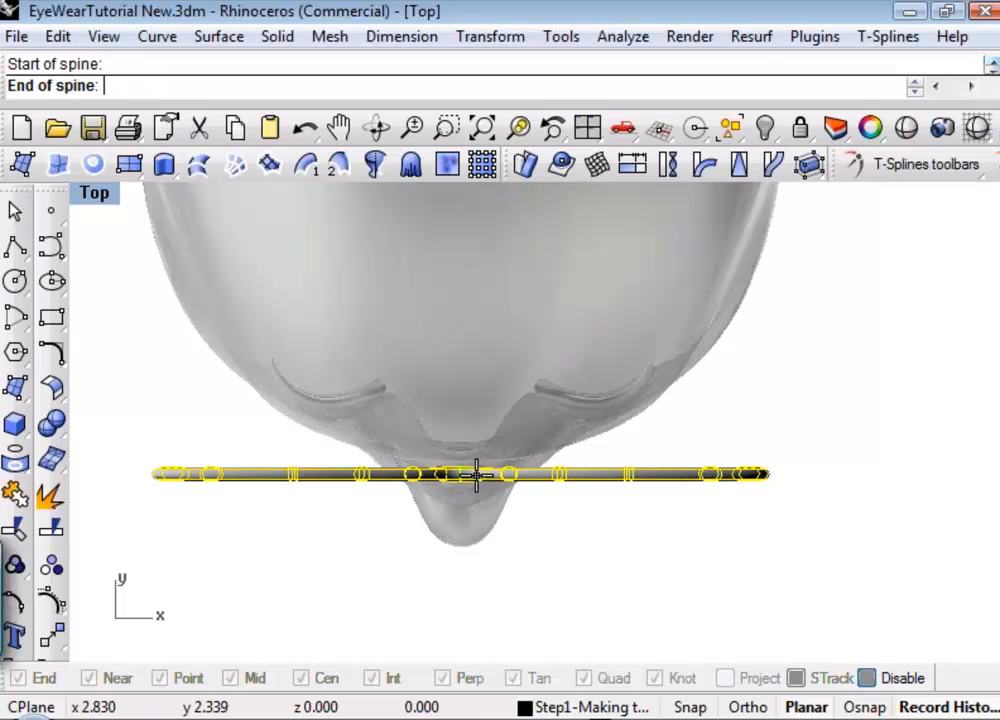
click(791, 473)
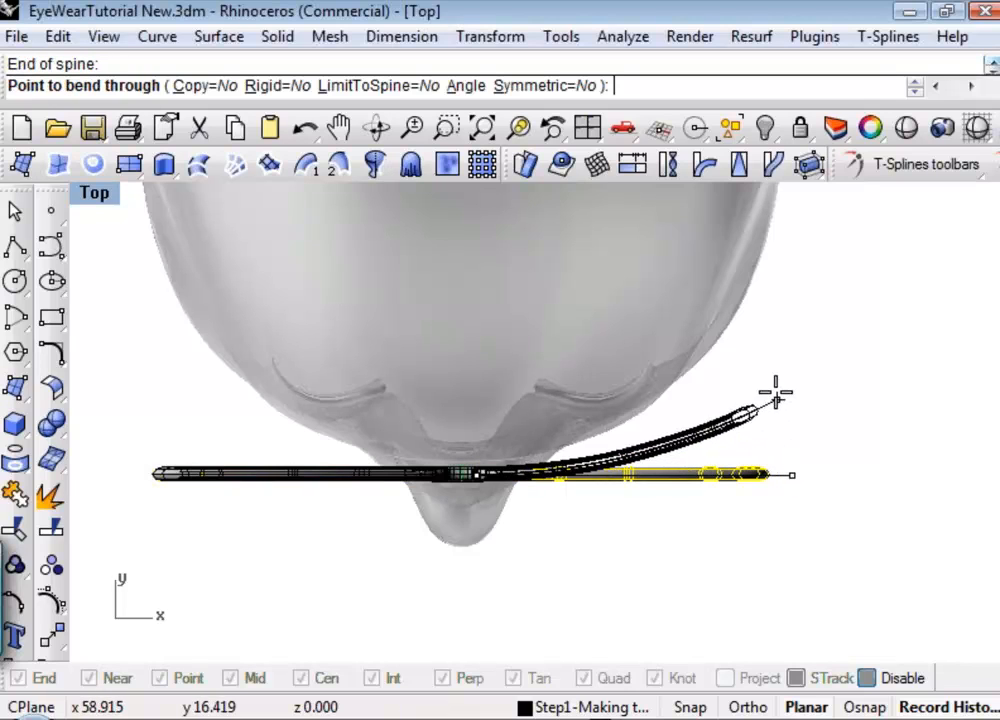
click(753, 351)
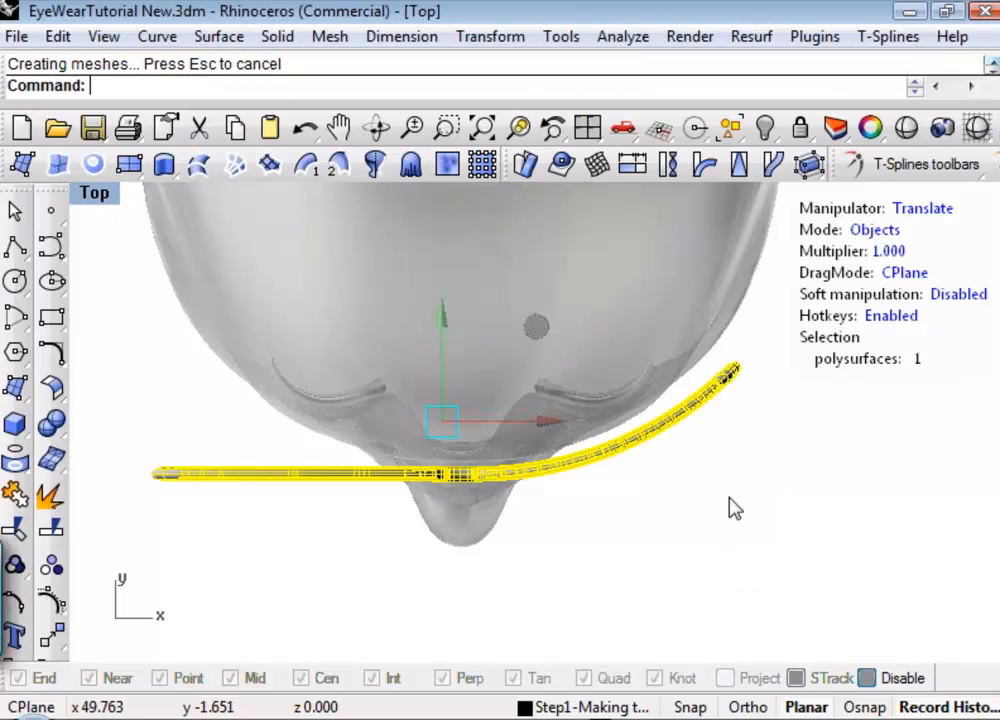
key(ctrl+z)
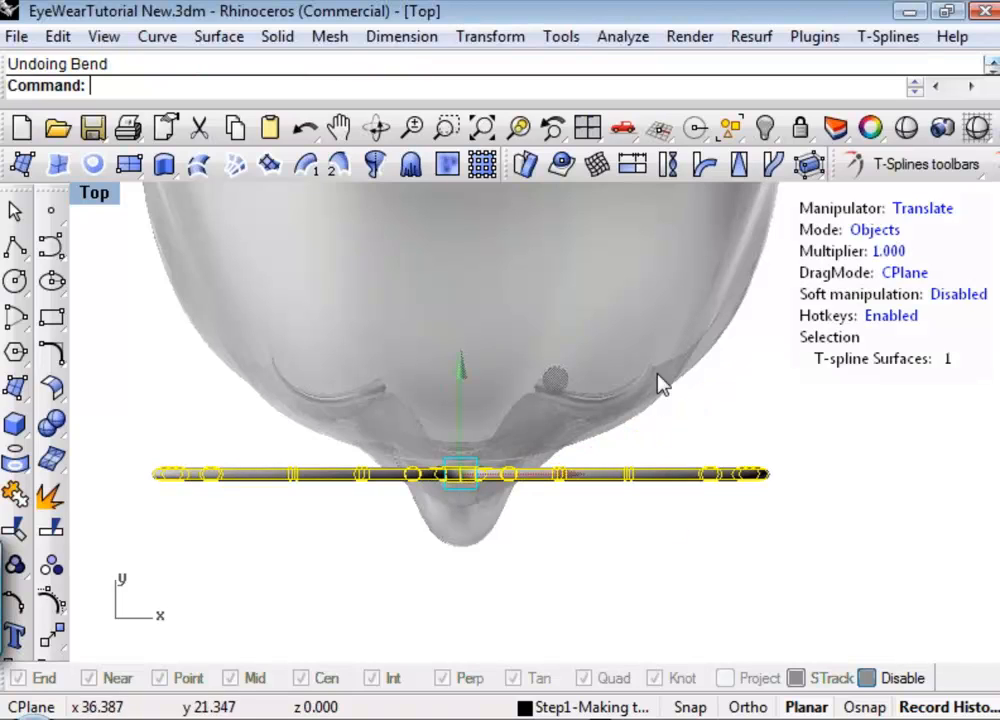
Bend the vertices of the +X half of the frame toward the head, with the spine running from the bridge to the rim's outer end.
key(a)
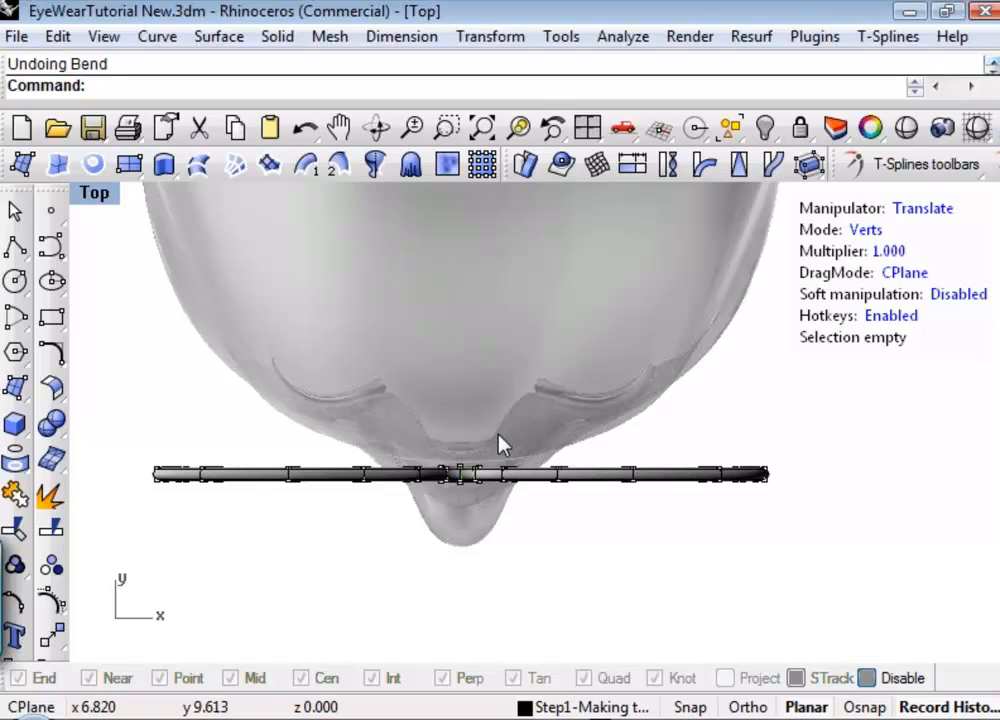
drag(470, 440, 838, 533)
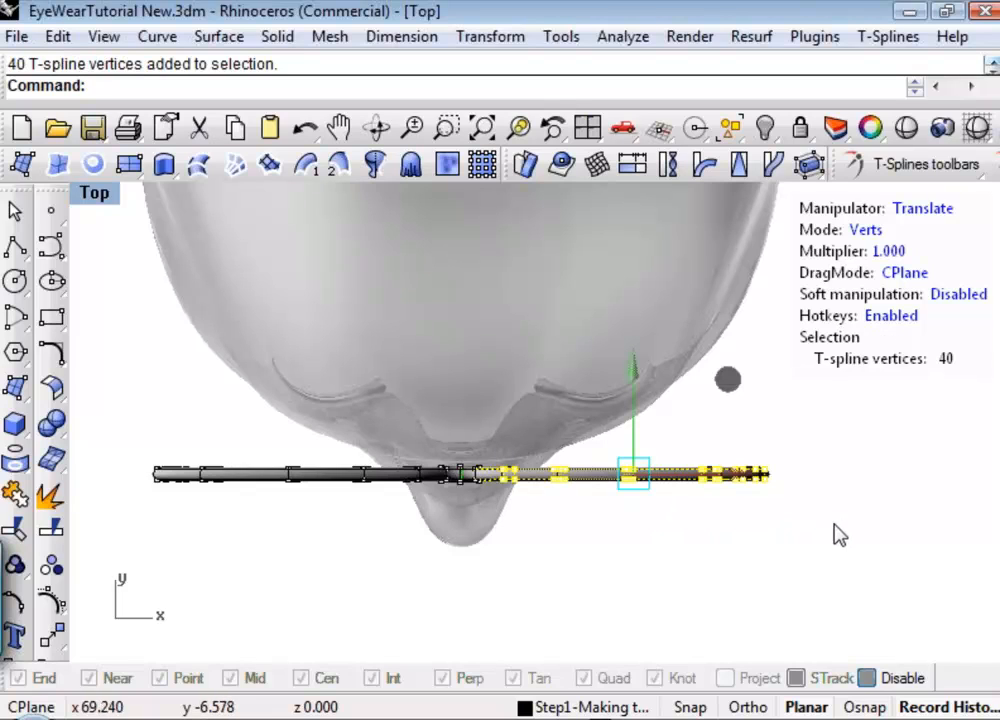
click(549, 128)
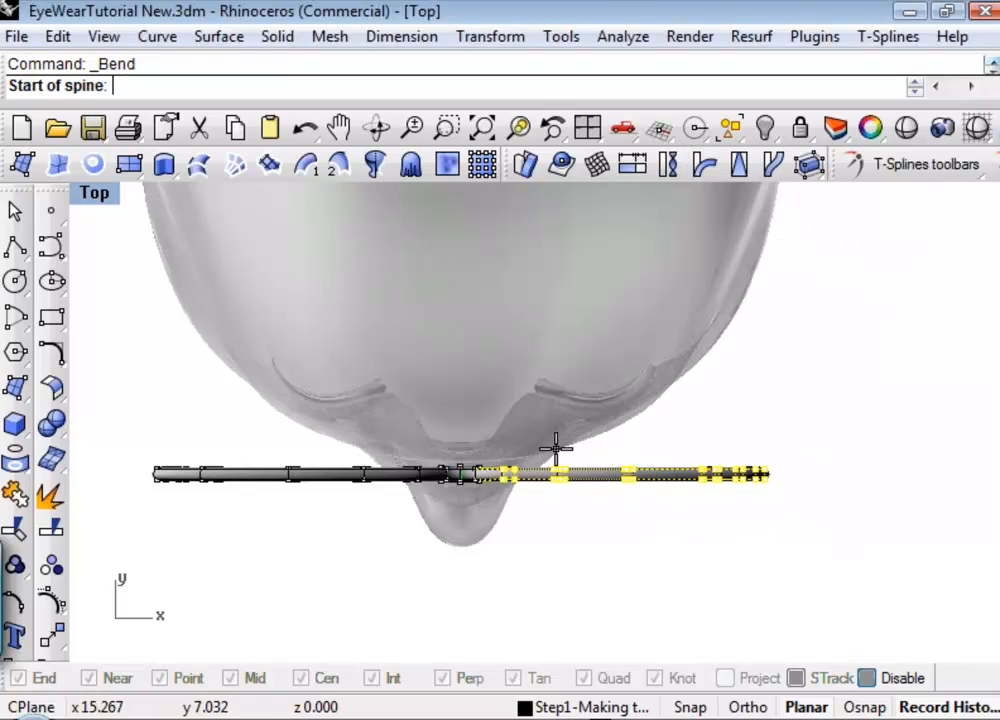
click(467, 473)
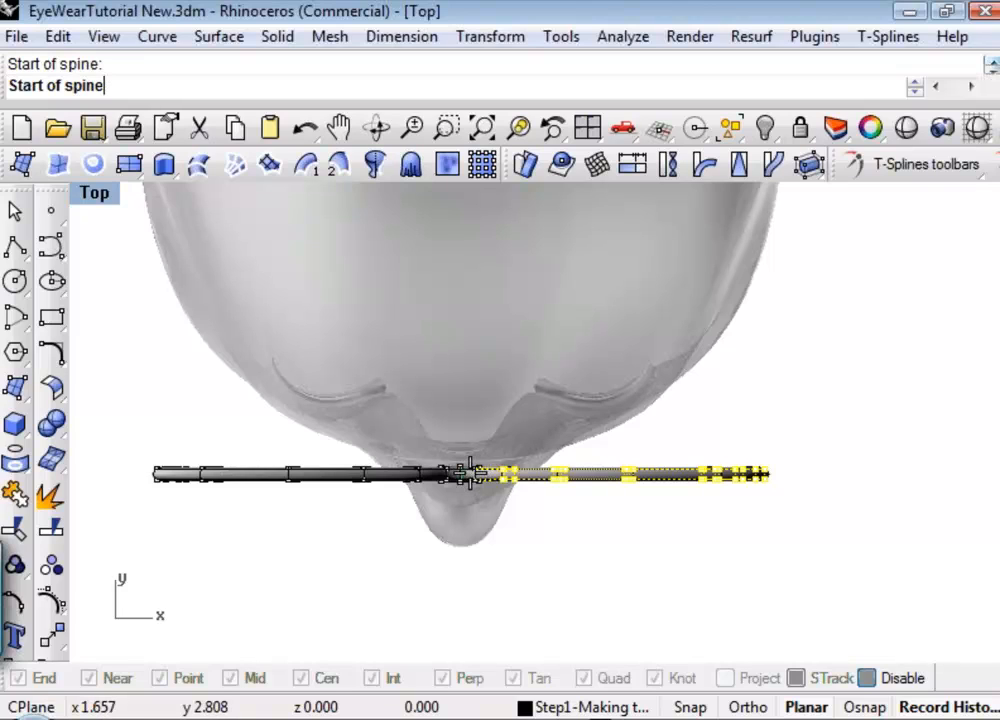
click(774, 476)
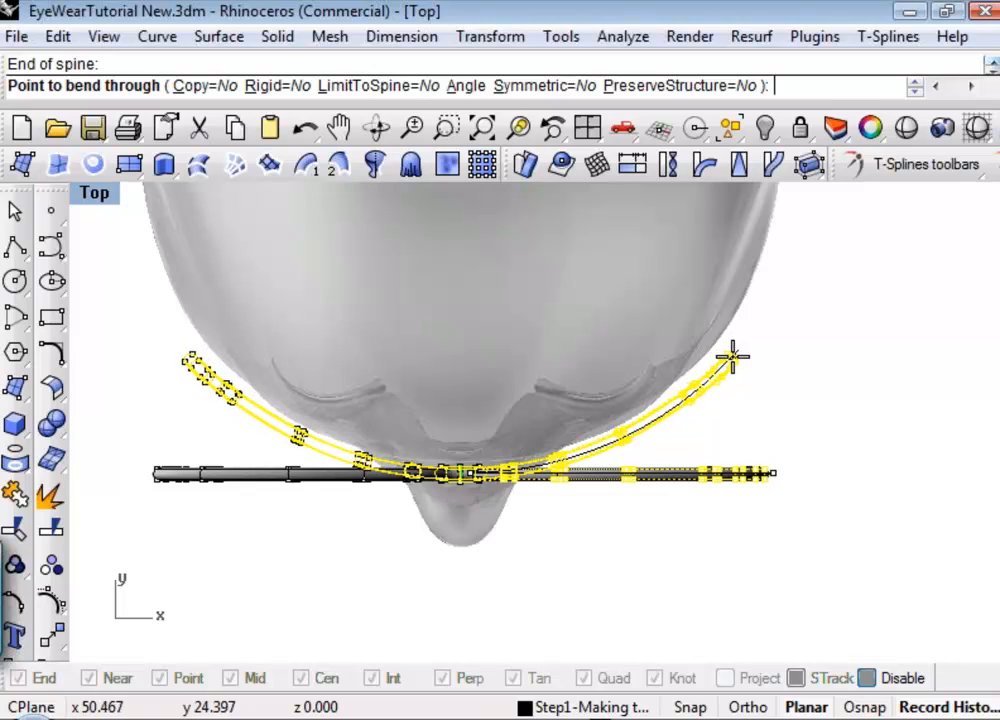
click(729, 351)
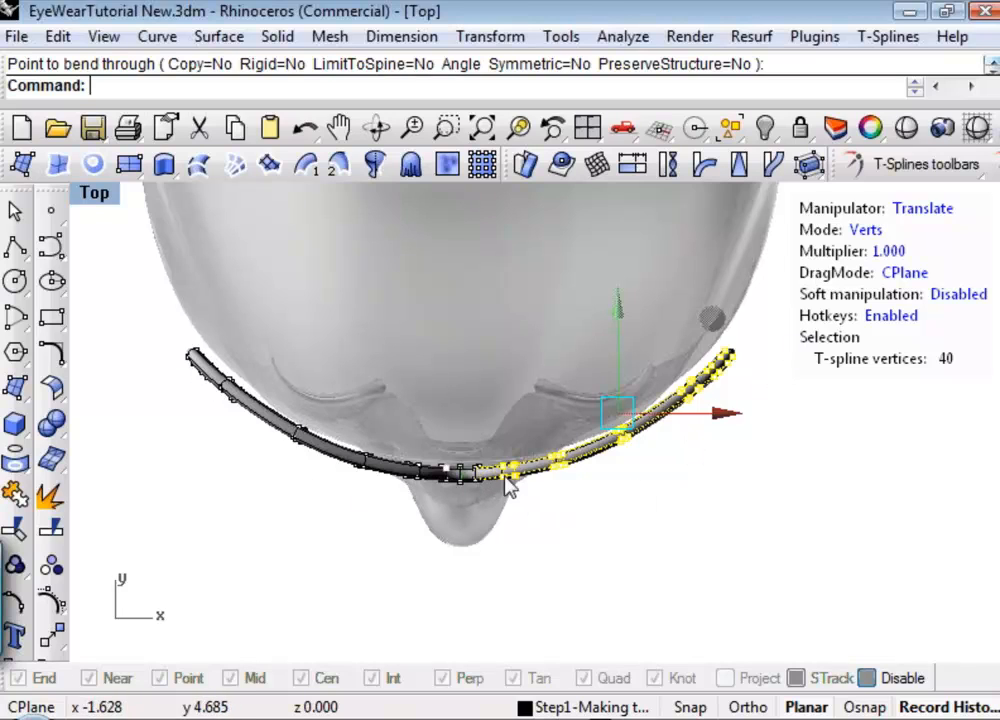
click(674, 488)
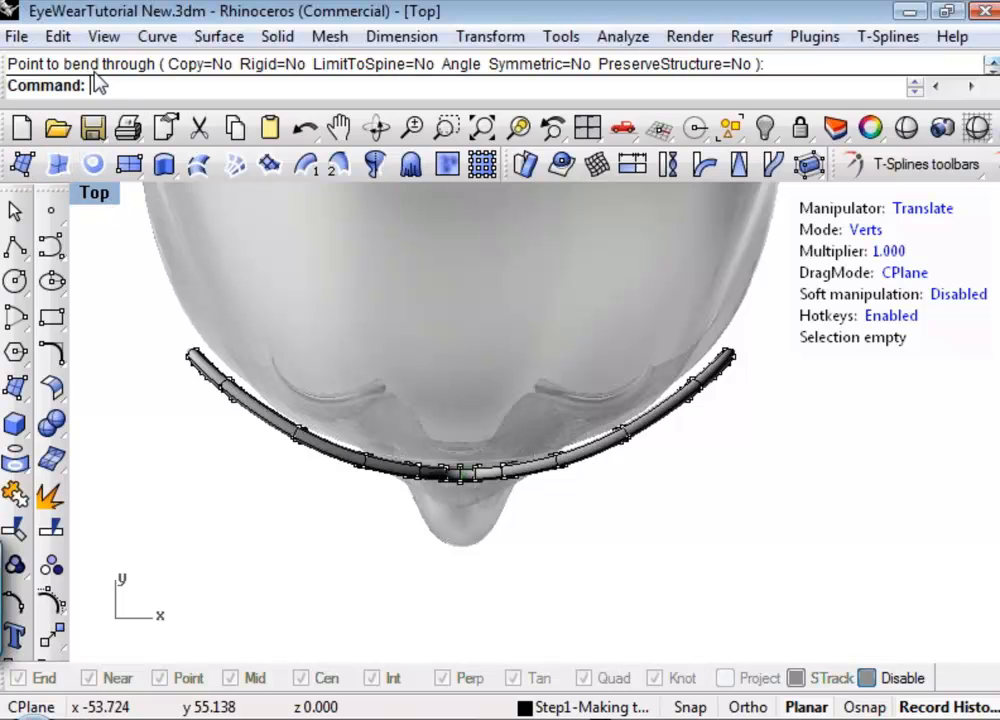
Examine in the Perspective view how the curved frame fits around the reference head's face from several angles.
key(ctrl+F4)
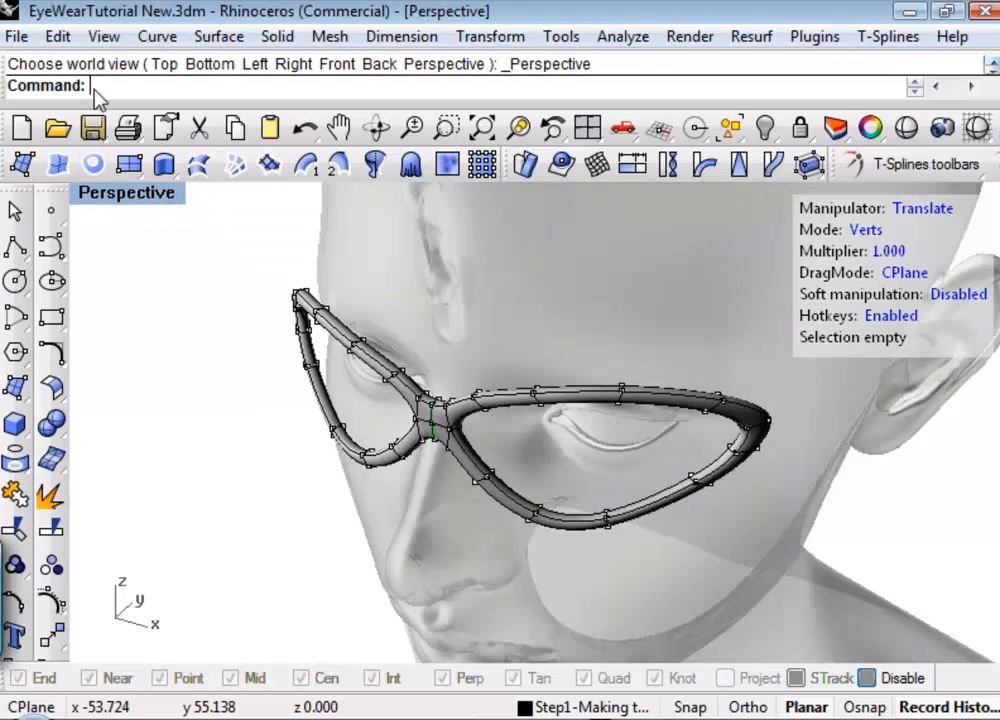
key(ctrl+shift+e)
right_drag(368, 532, 443, 464)
scroll(449, 398, up, 5)
right_drag(446, 395, 432, 388)
scroll(431, 409, up, 7)
scroll(449, 391, down, 5)
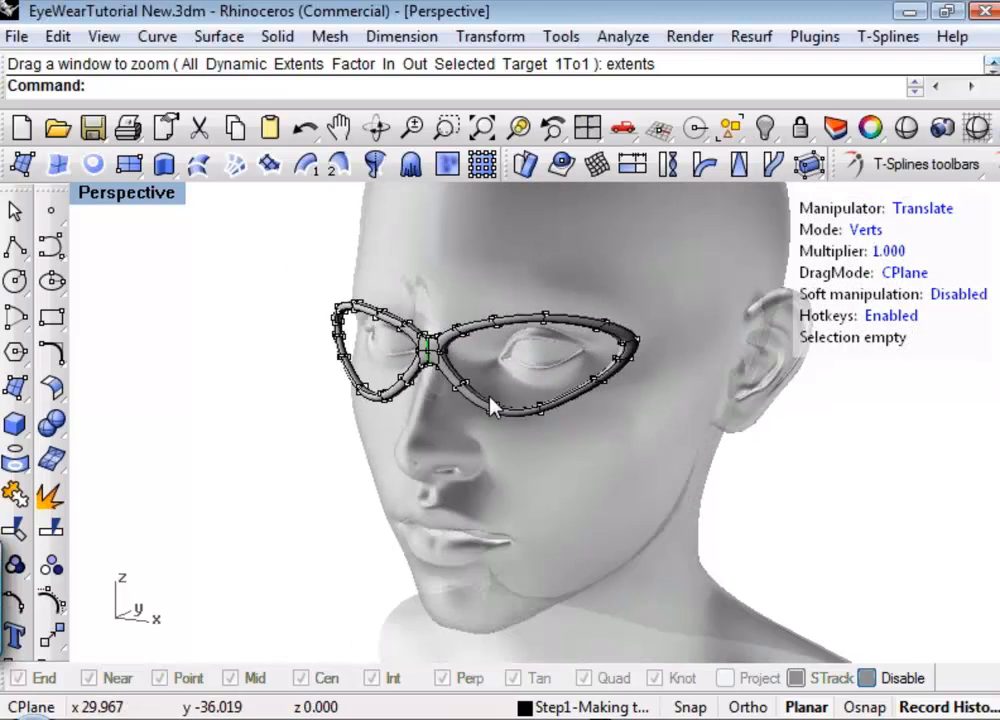
right_drag(490, 405, 512, 438)
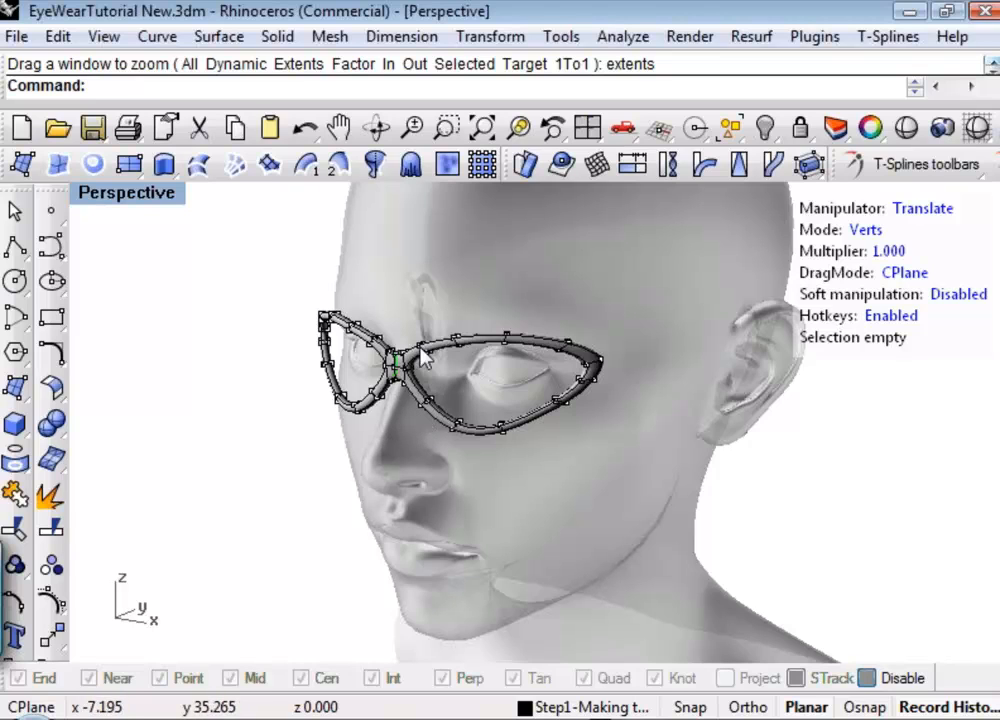
right_drag(520, 397, 395, 400)
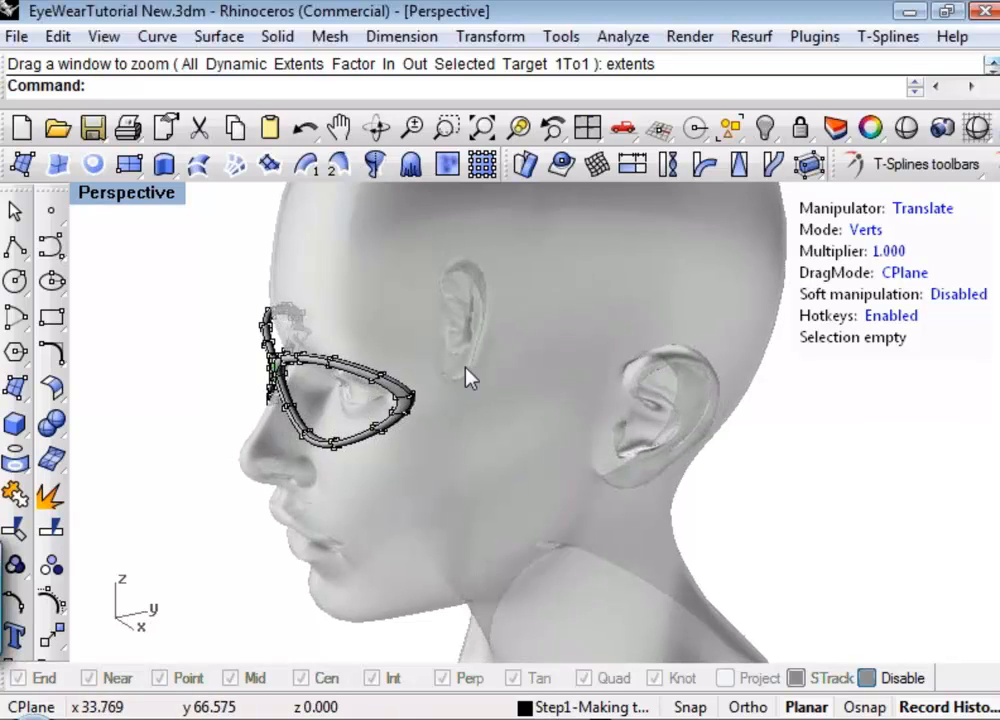
scroll(431, 397, up, 3)
scroll(442, 418, down, 2)
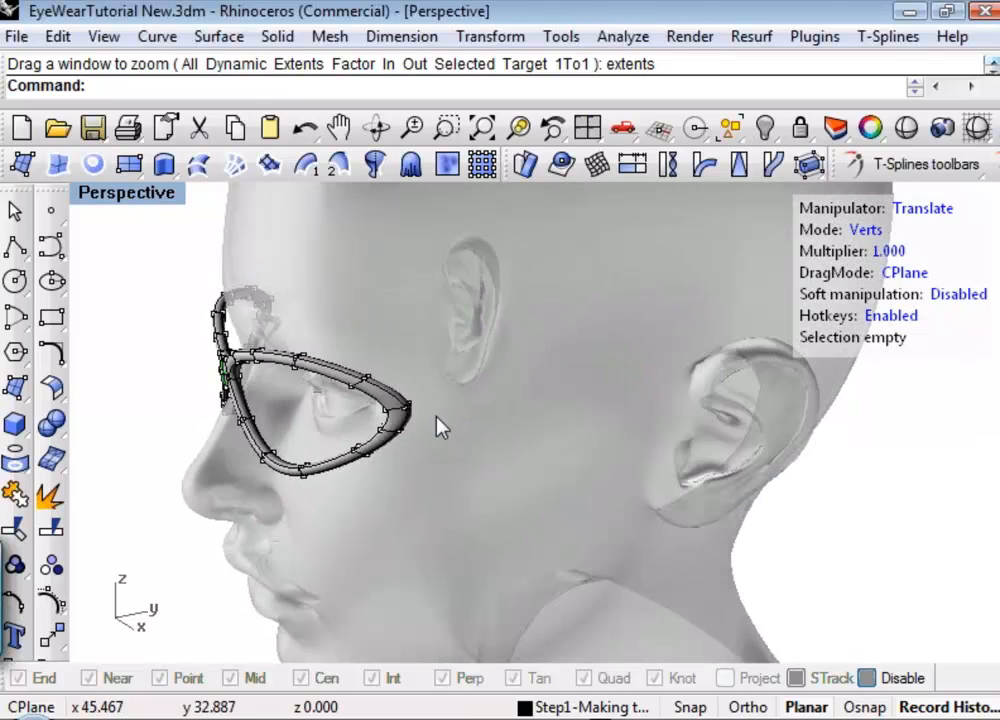
right_drag(440, 424, 262, 465)
scroll(207, 342, up, 5)
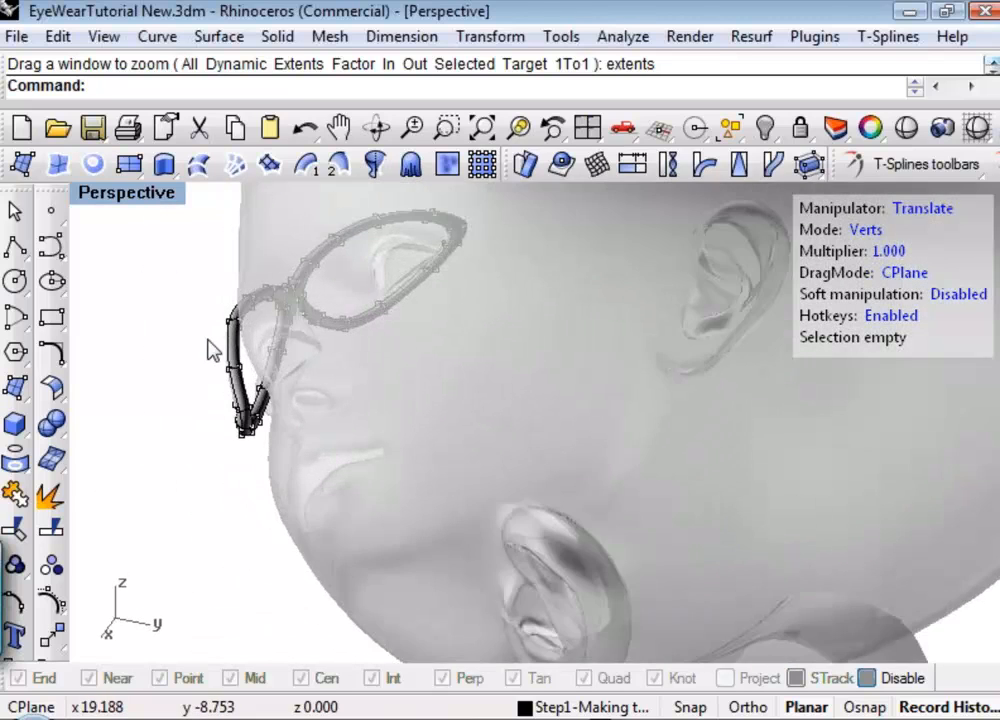
right_drag(665, 362, 666, 366)
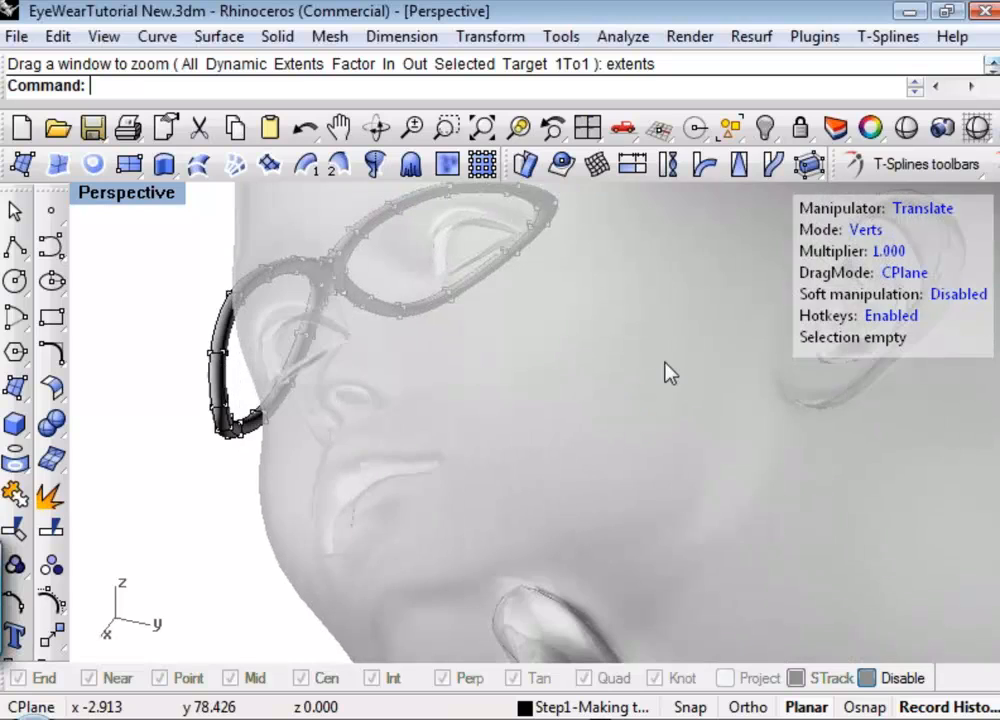
click(930, 165)
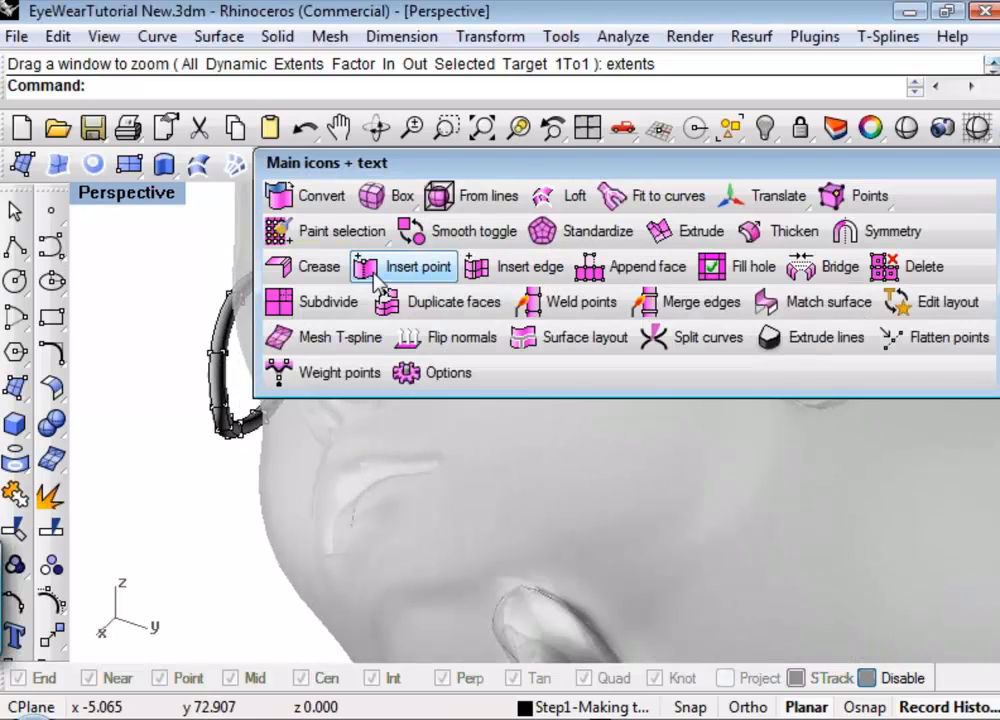
click(155, 256)
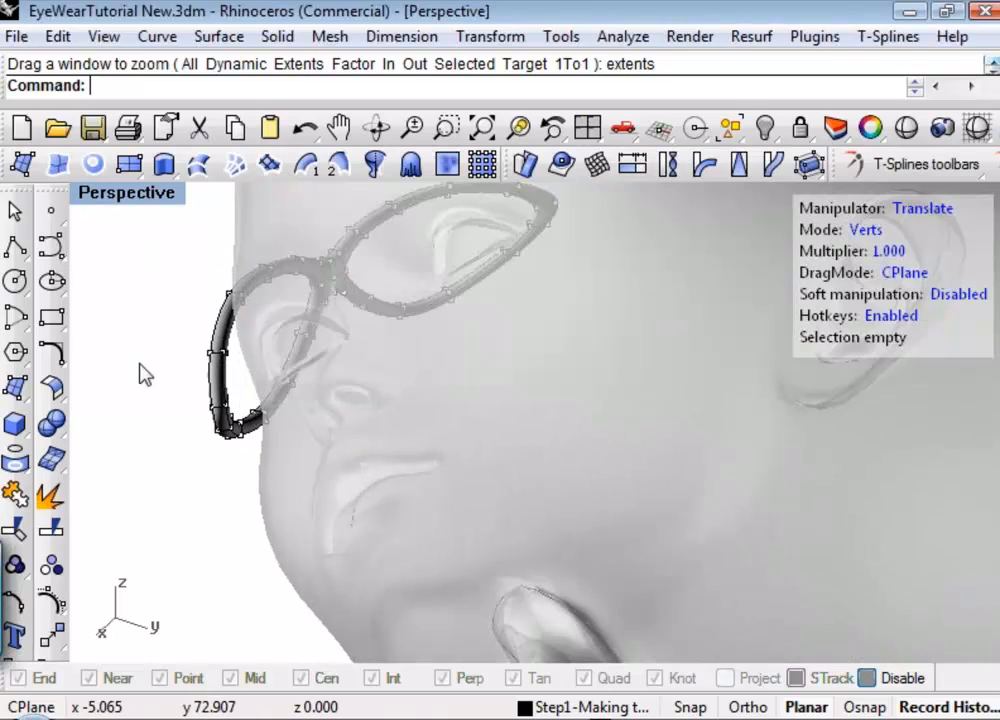
right_drag(229, 399, 200, 300)
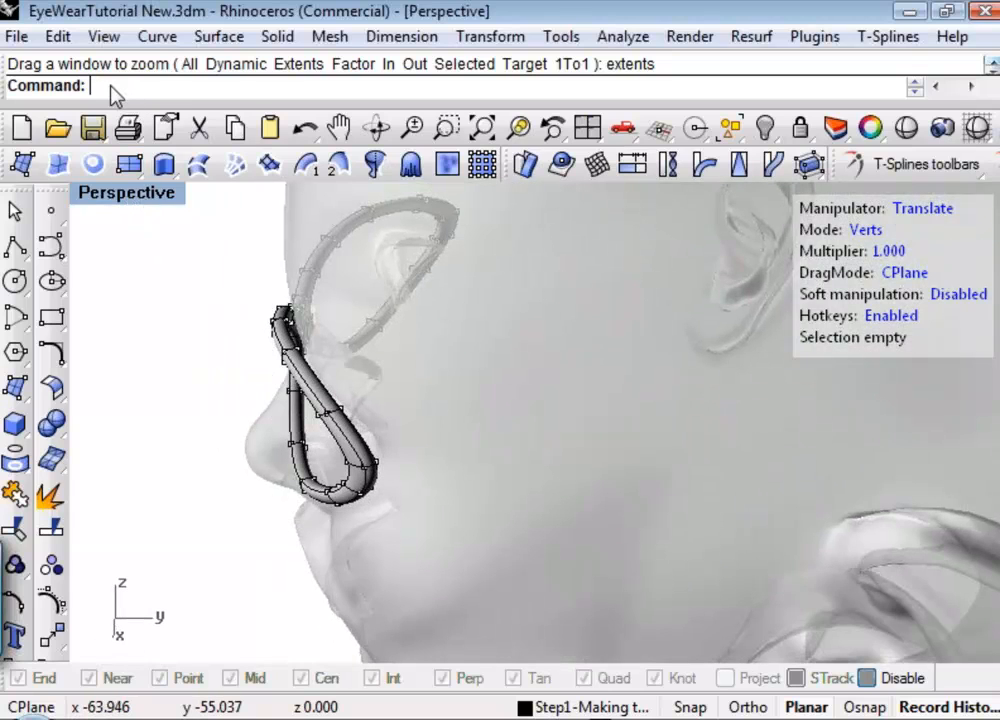
In the Right view, draw a seven-point degree-3 control-point curve from the rim's outer end back over the ear and down behind it.
key(ctrl+F2)
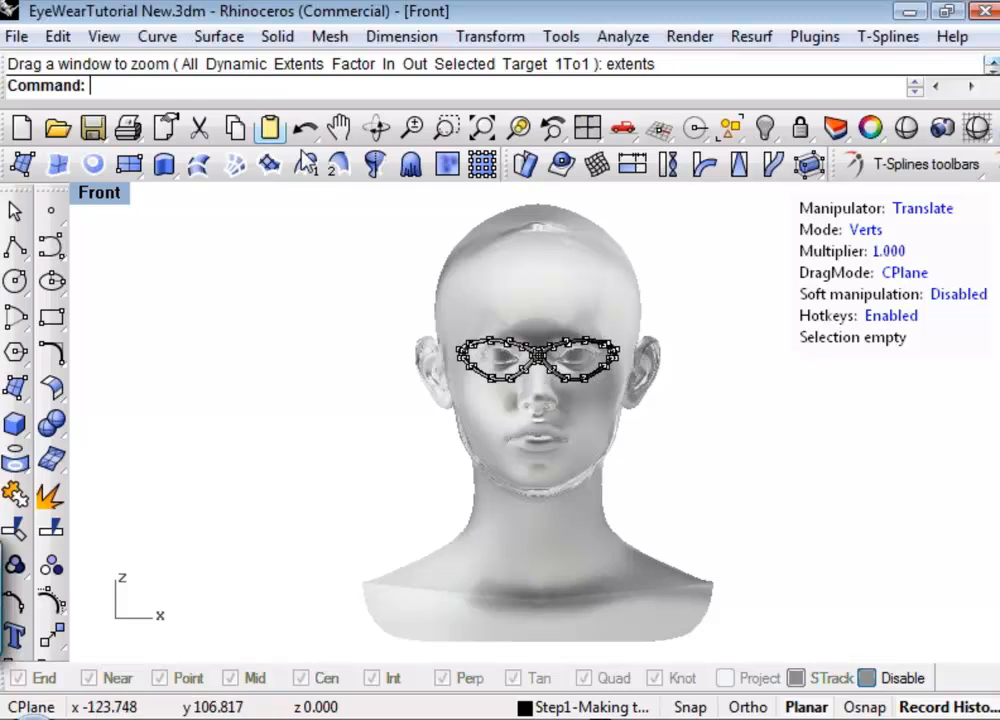
key(ctrl+F3)
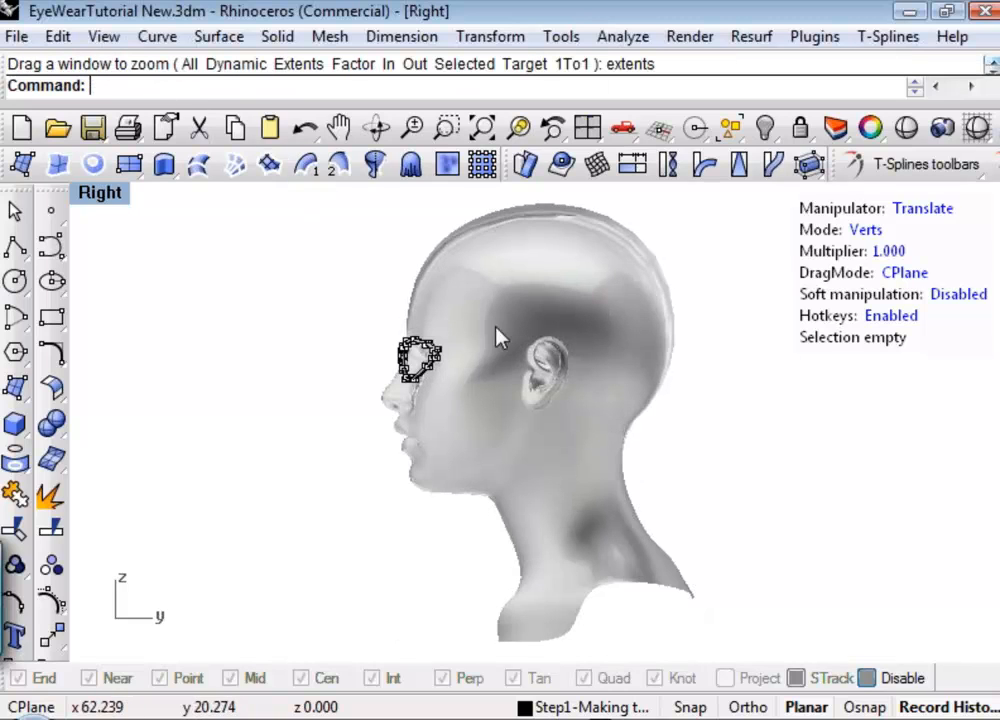
scroll(500, 350, up, 5)
scroll(484, 356, up, 2)
scroll(485, 356, down, 2)
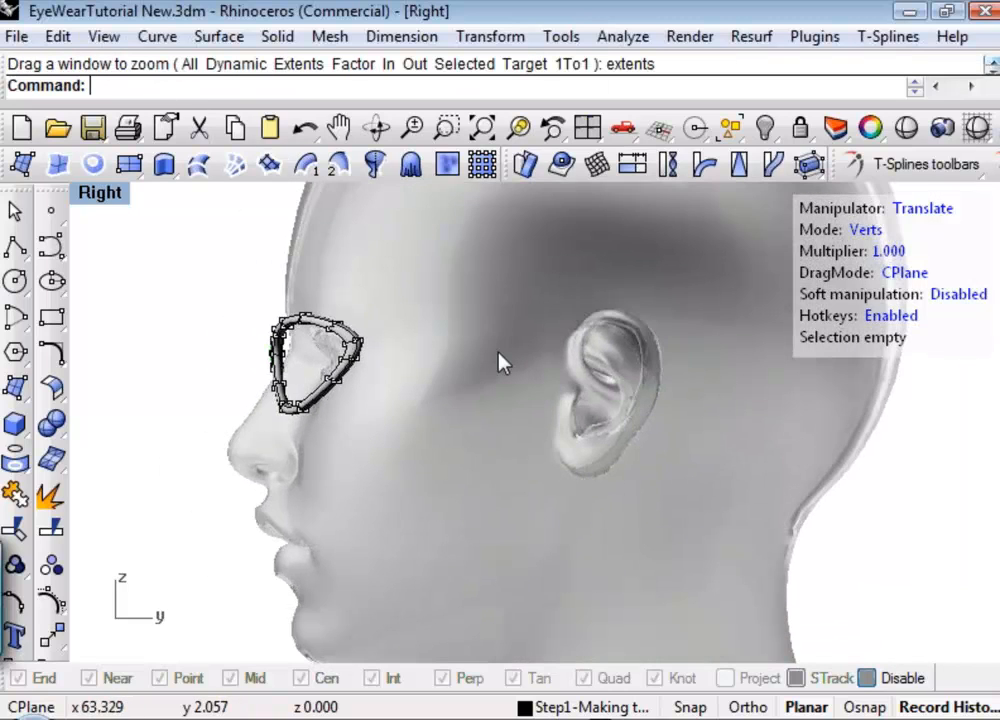
scroll(499, 352, down, 2)
right_drag(521, 333, 466, 337)
click(15, 245)
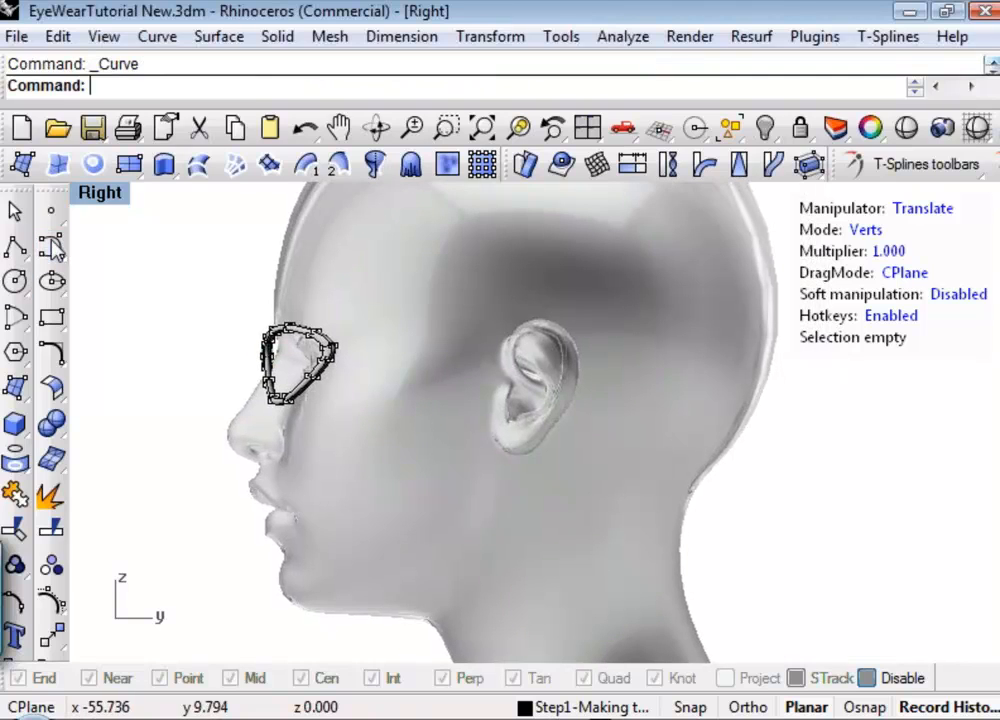
click(344, 337)
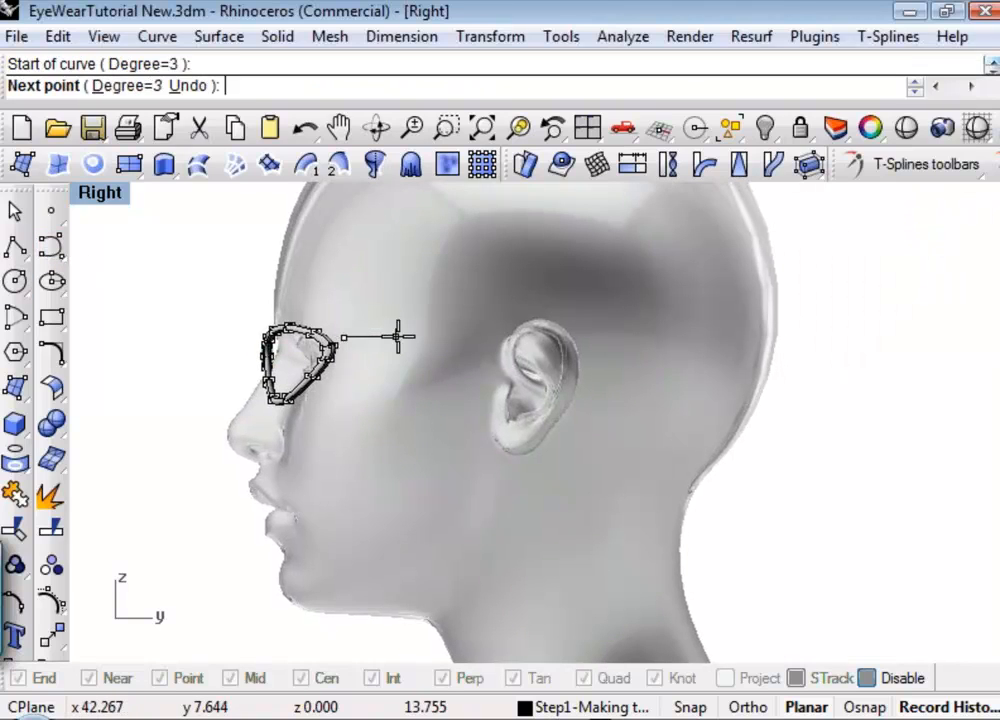
click(400, 336)
click(488, 337)
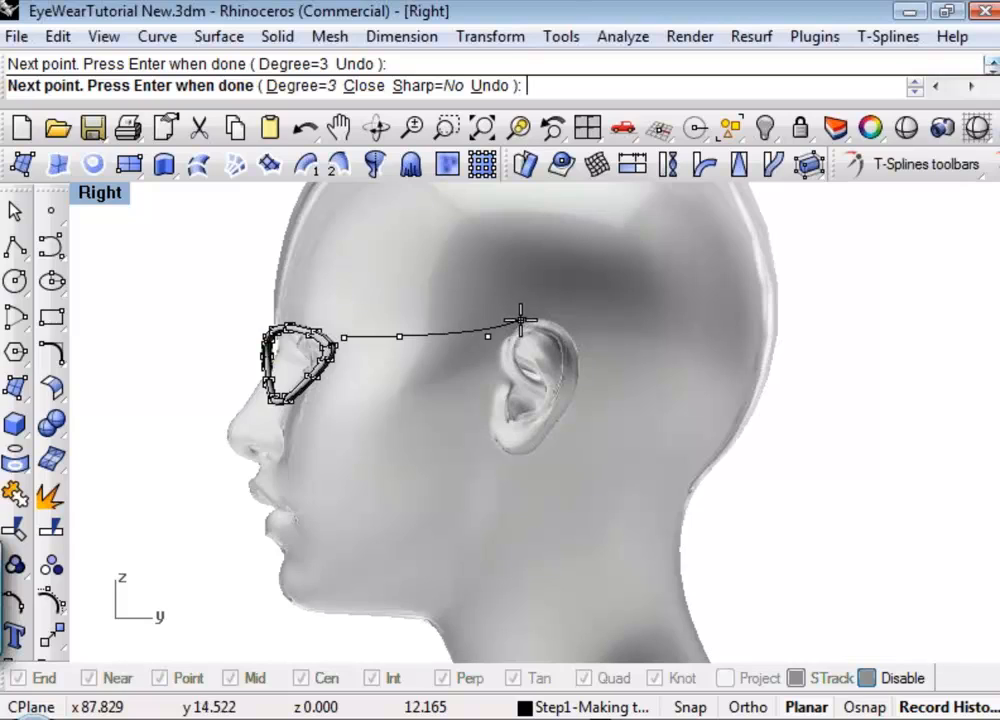
click(521, 321)
click(576, 327)
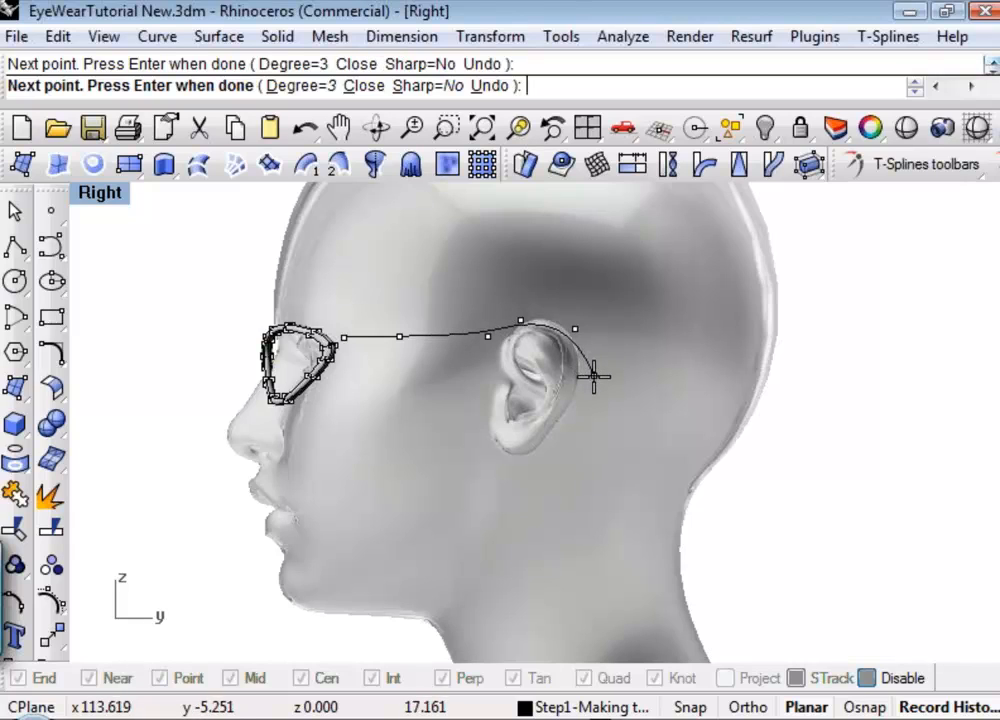
click(595, 361)
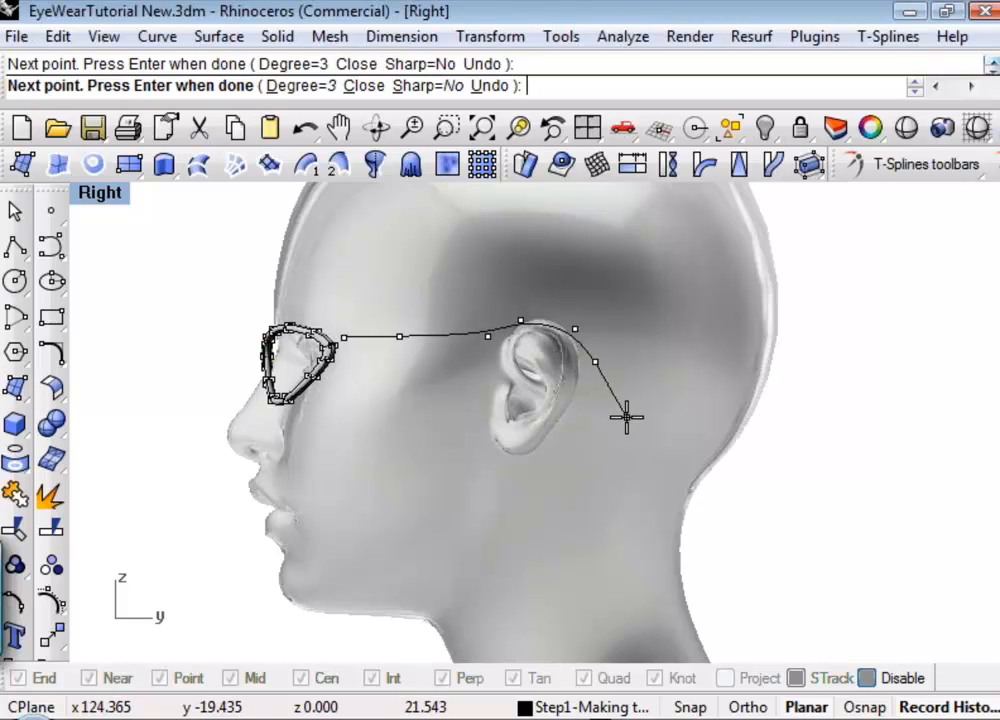
click(614, 405)
key(Return)
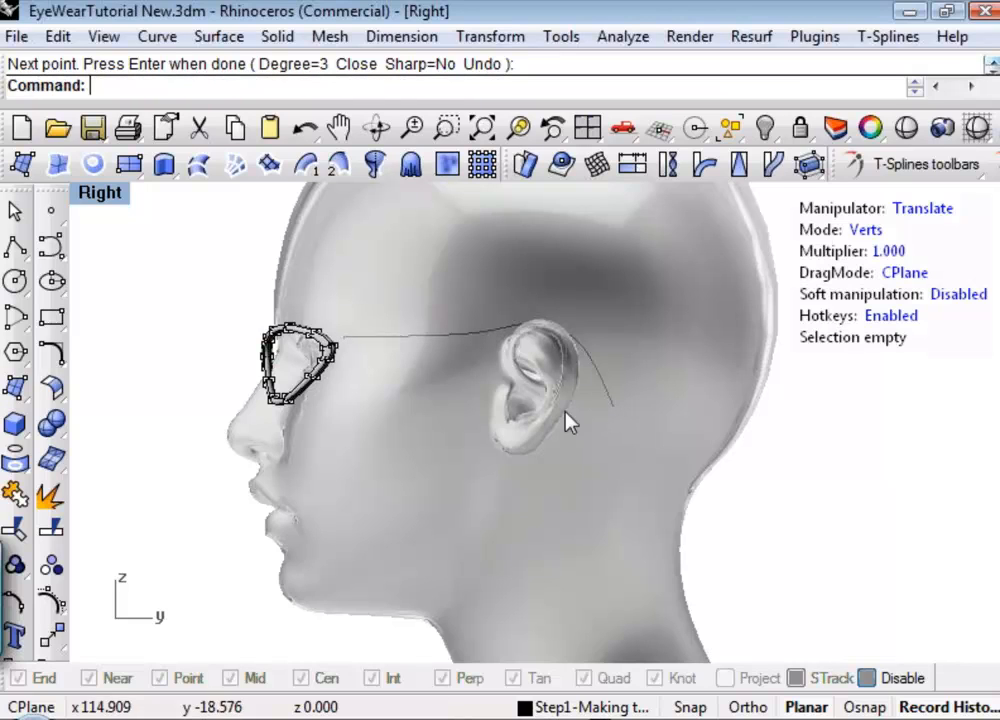
In the Top view, draw a five-point degree-3 control-point curve from the rim's +X outer end back along the head past the ear.
click(104, 200)
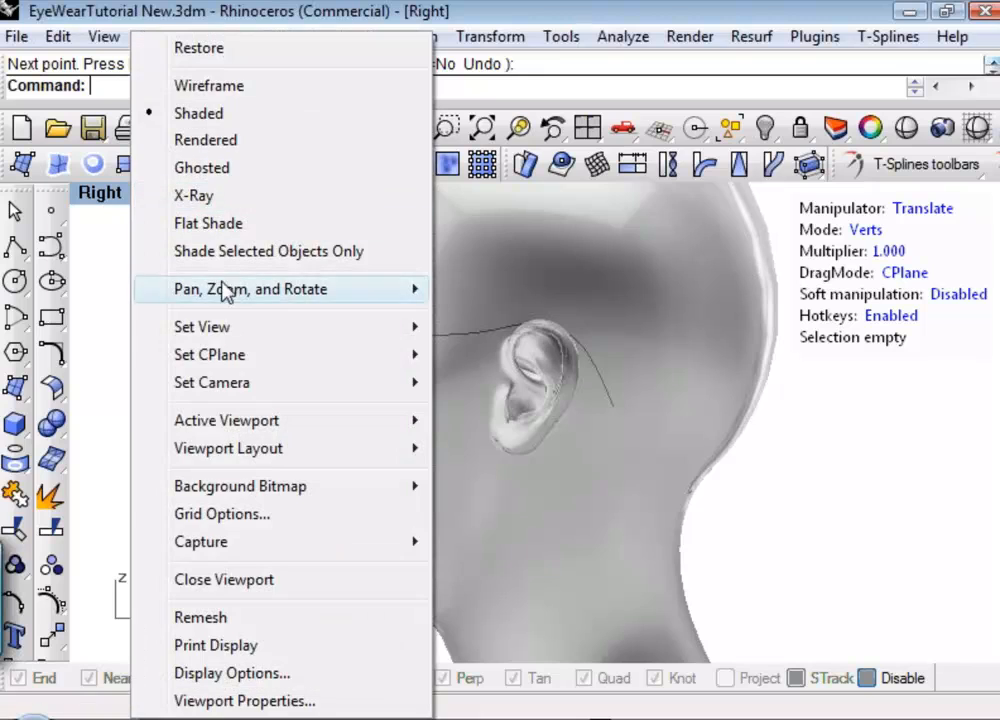
mouse_move(221, 330)
click(518, 370)
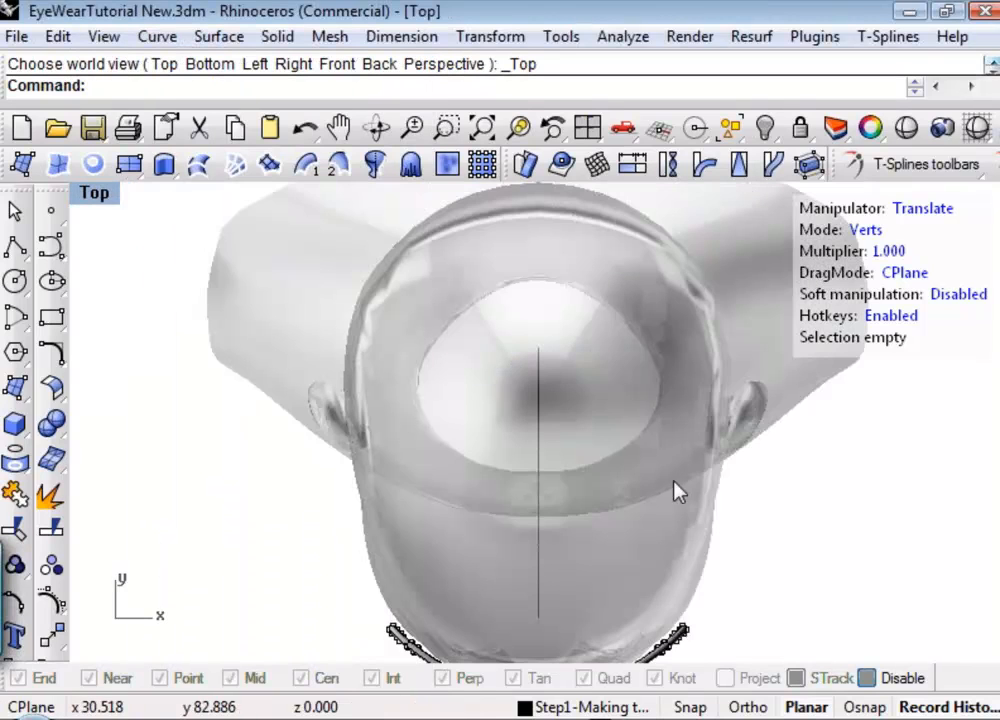
right_drag(594, 455, 540, 429)
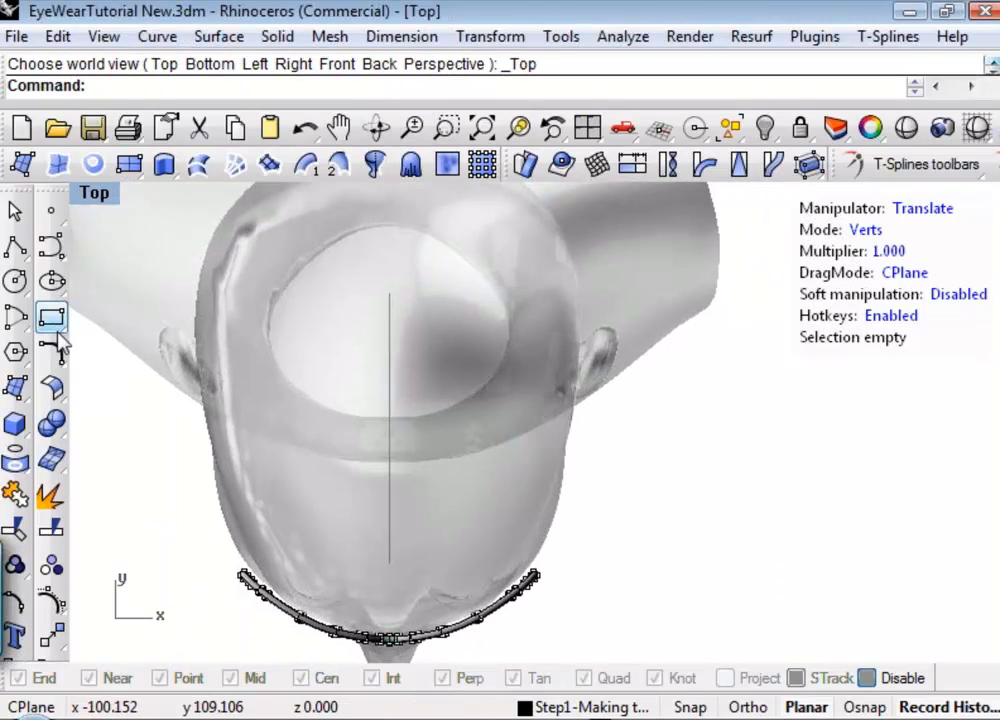
click(51, 245)
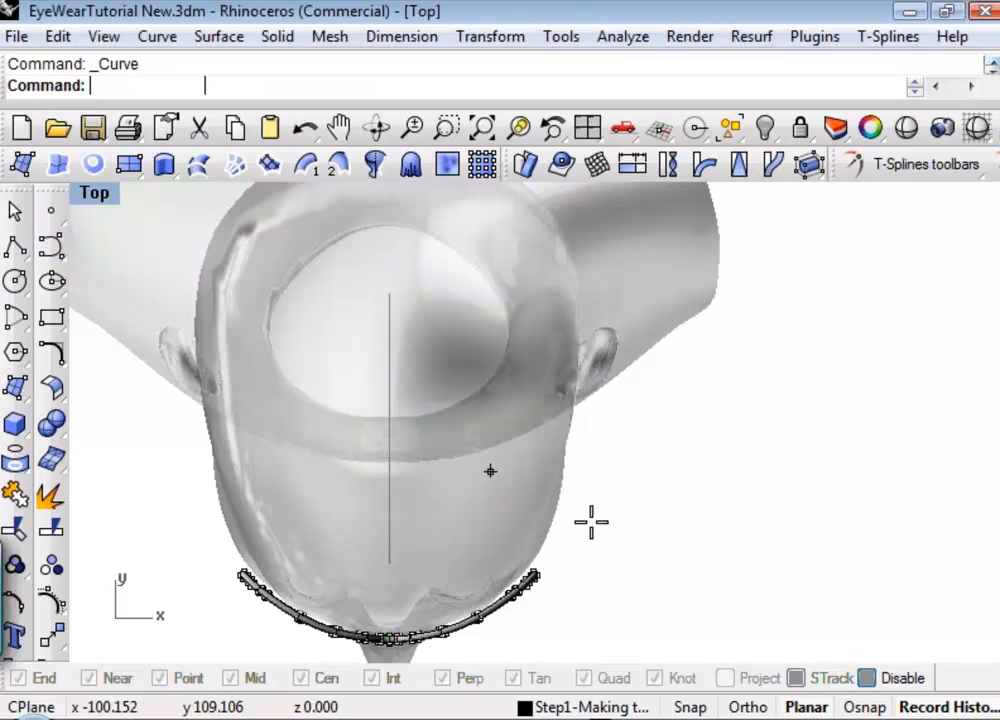
click(539, 567)
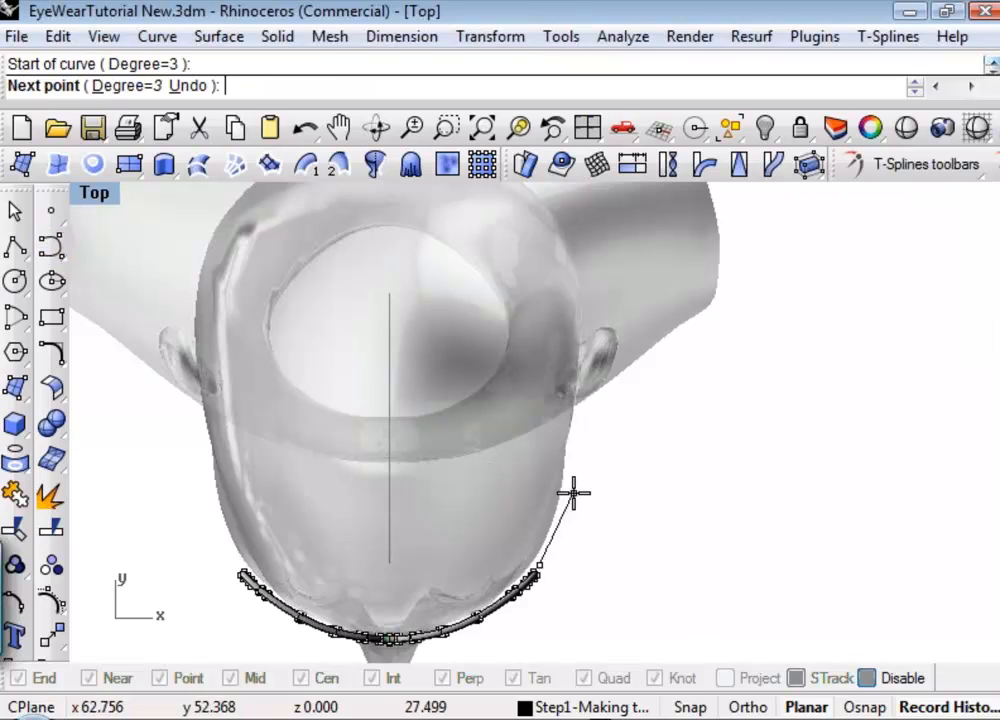
click(571, 500)
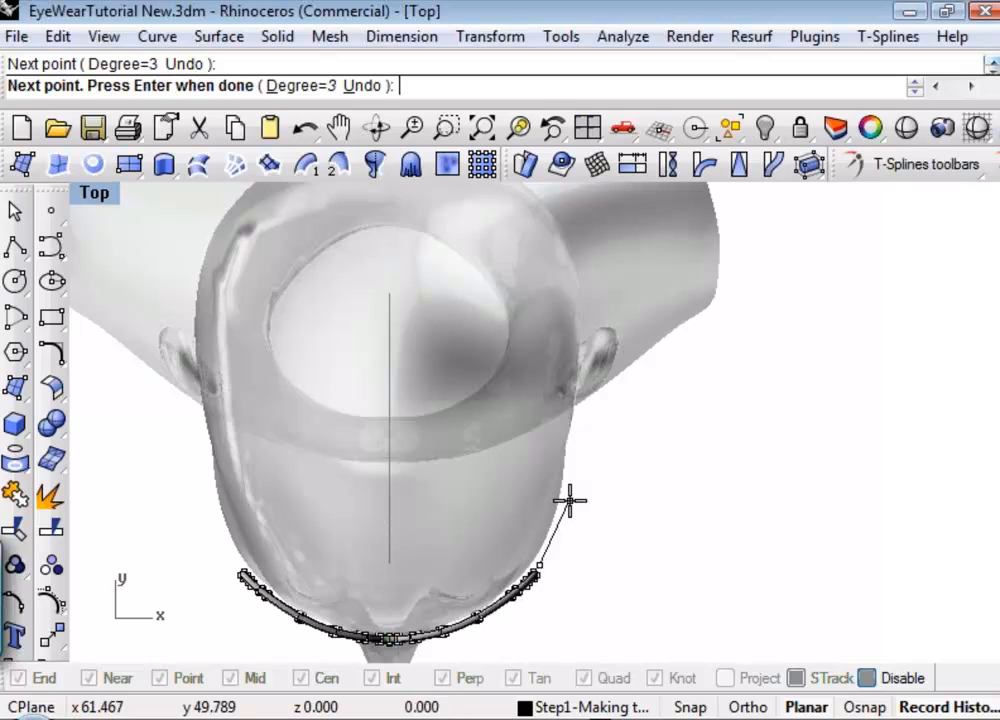
click(574, 444)
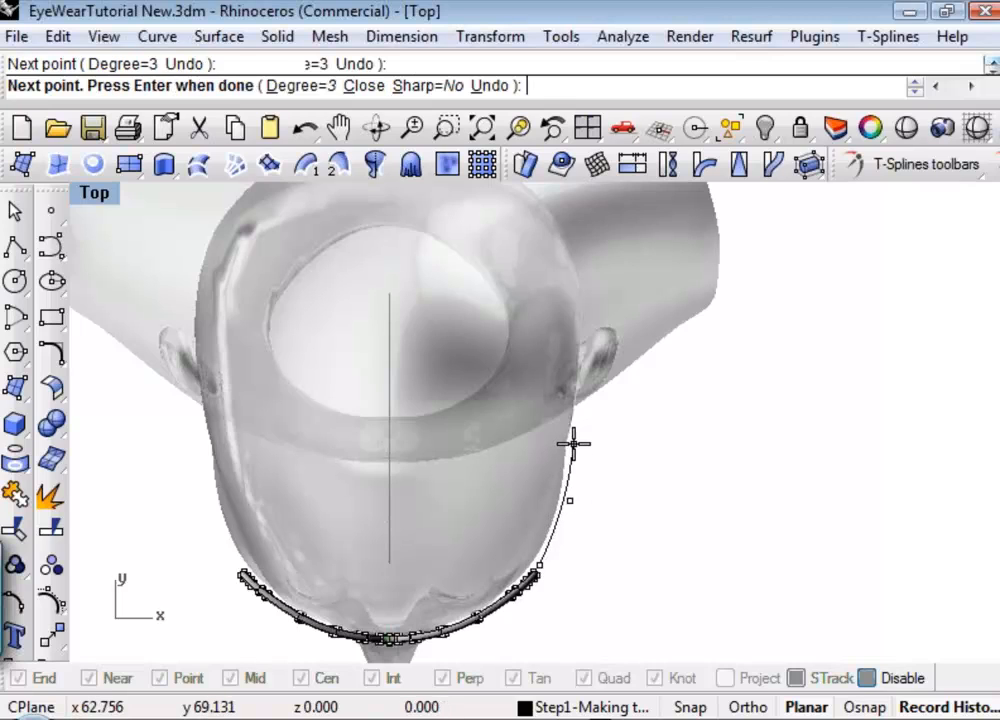
click(585, 346)
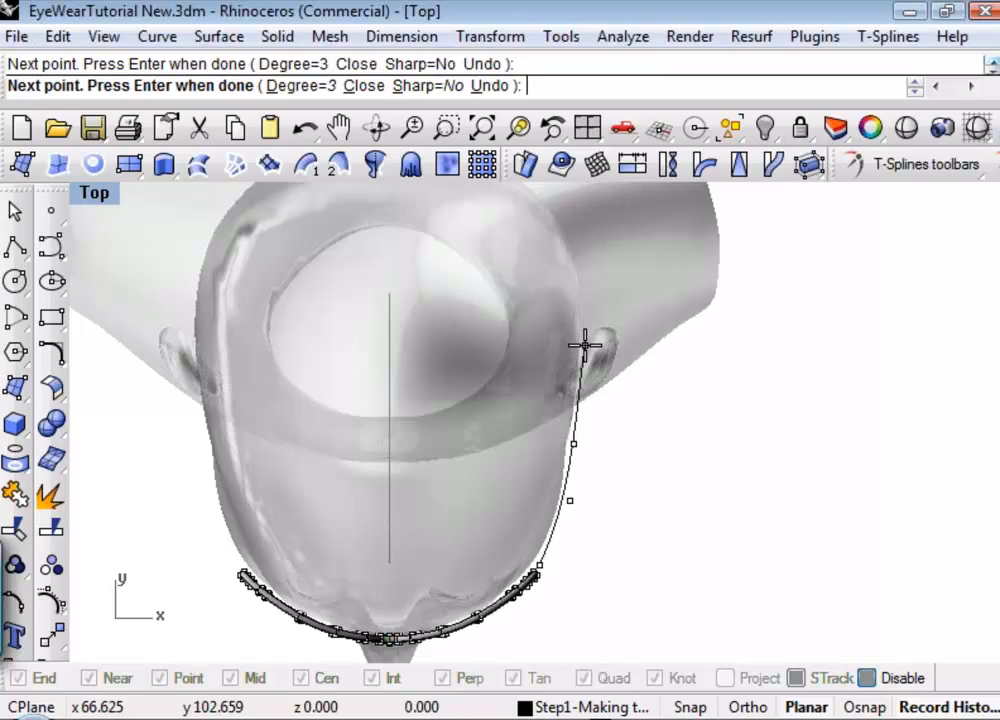
click(587, 279)
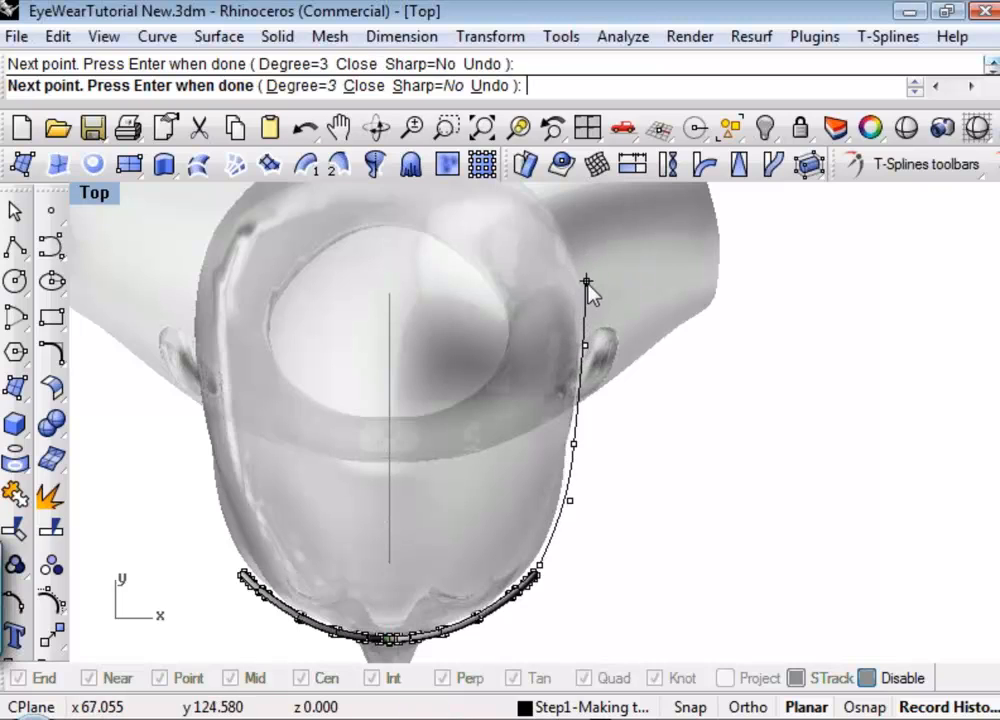
key(Return)
In the Perspective view, combine the side-view and top-view guide curves into one 3D temple curve with Curve From 2 Views.
click(96, 200)
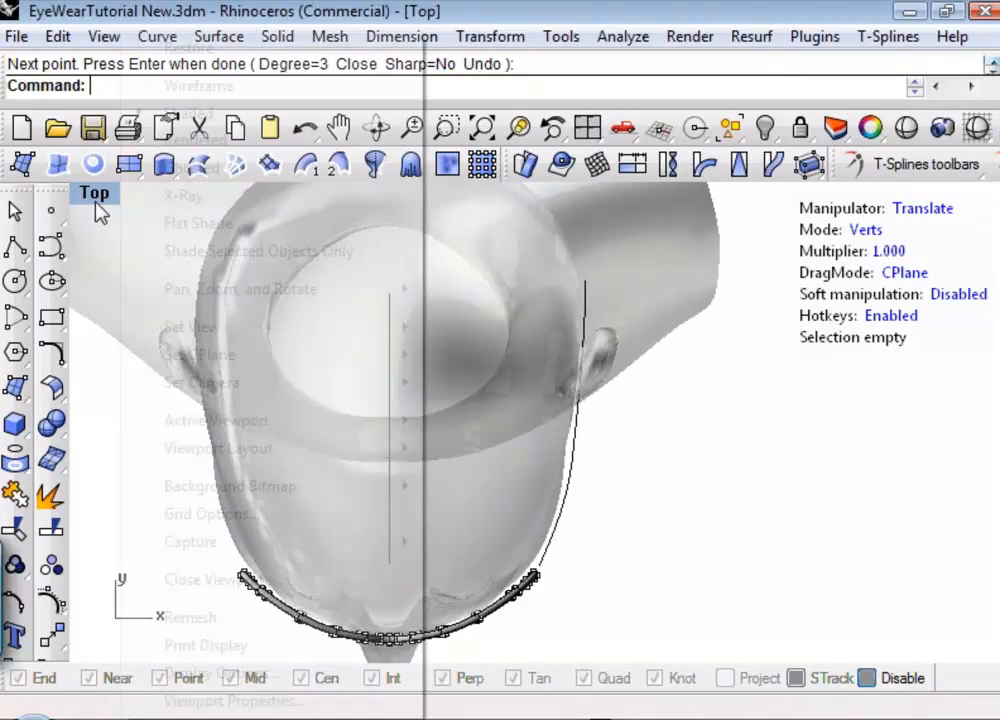
mouse_move(230, 327)
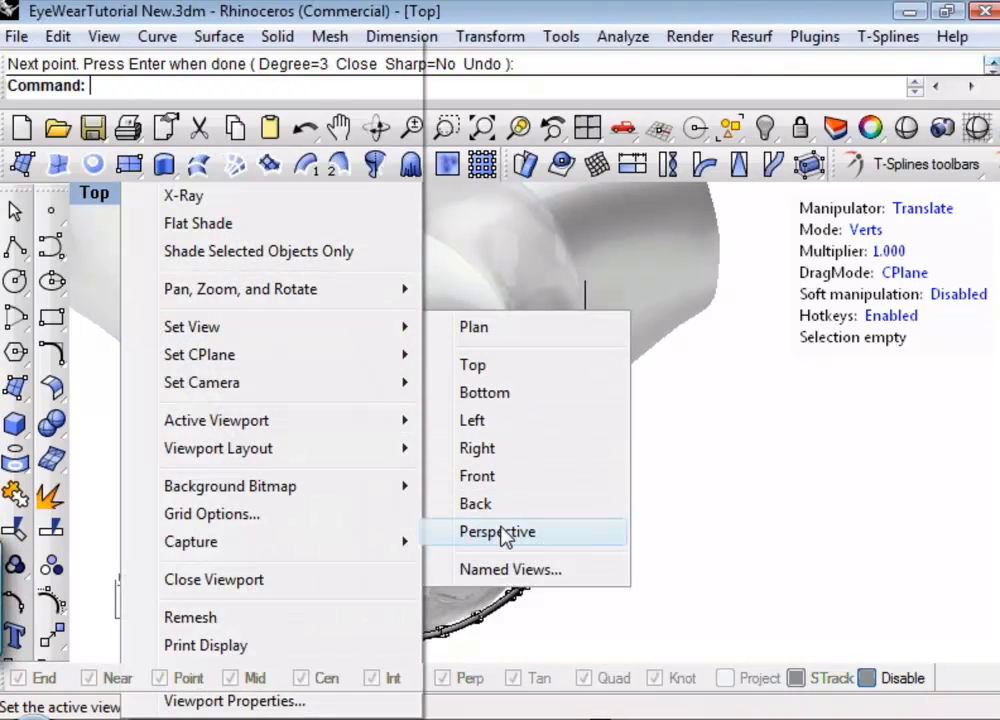
click(497, 532)
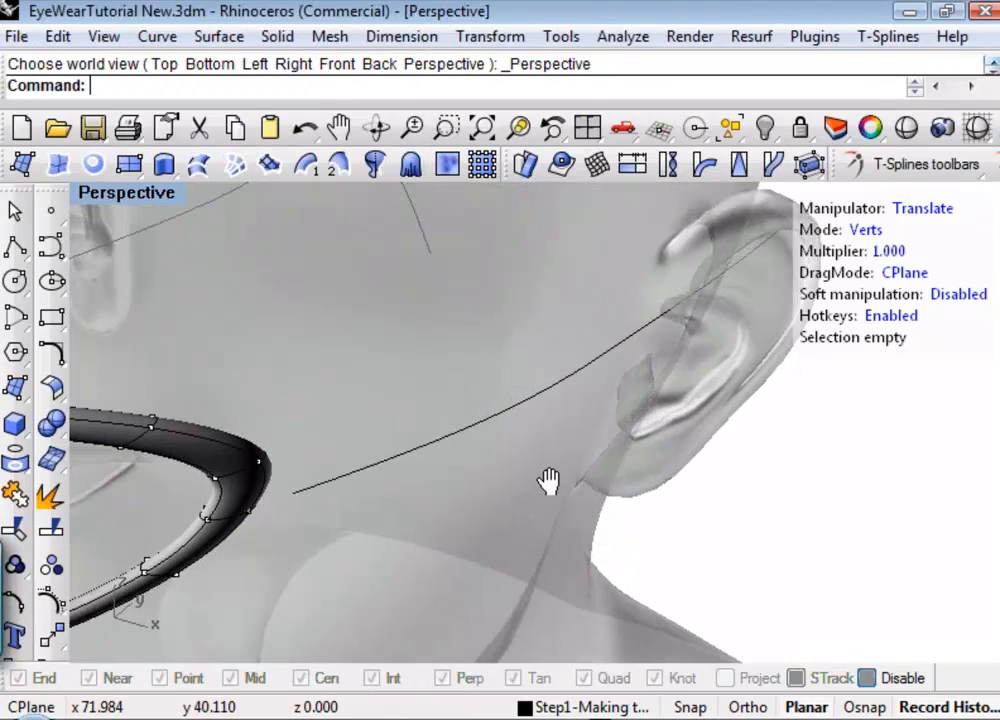
right_drag(548, 481, 670, 522)
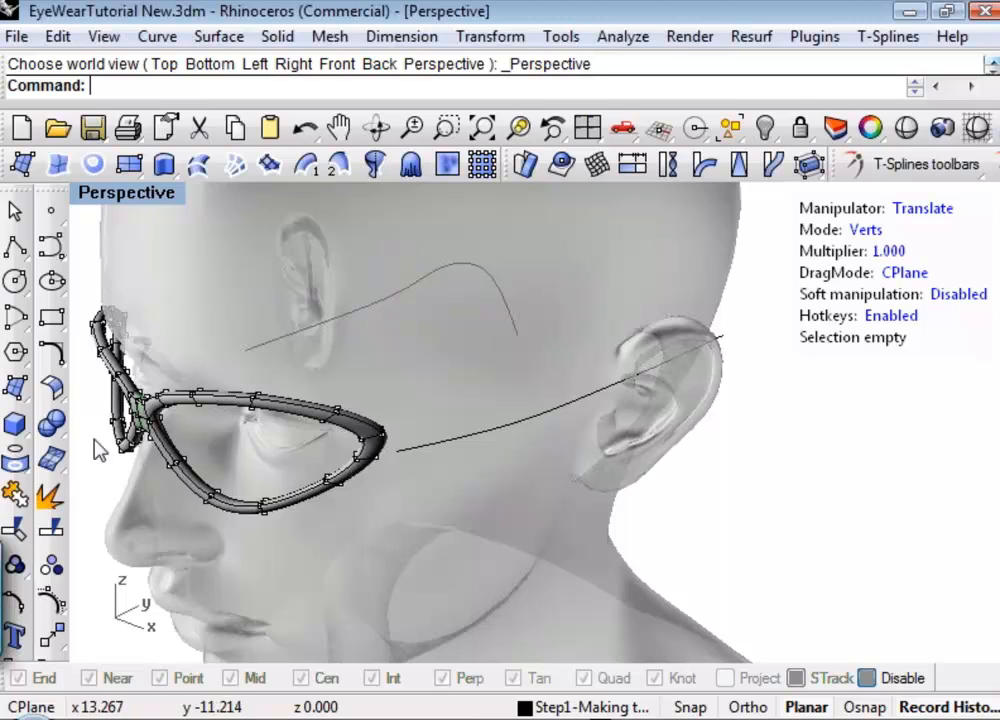
click(51, 352)
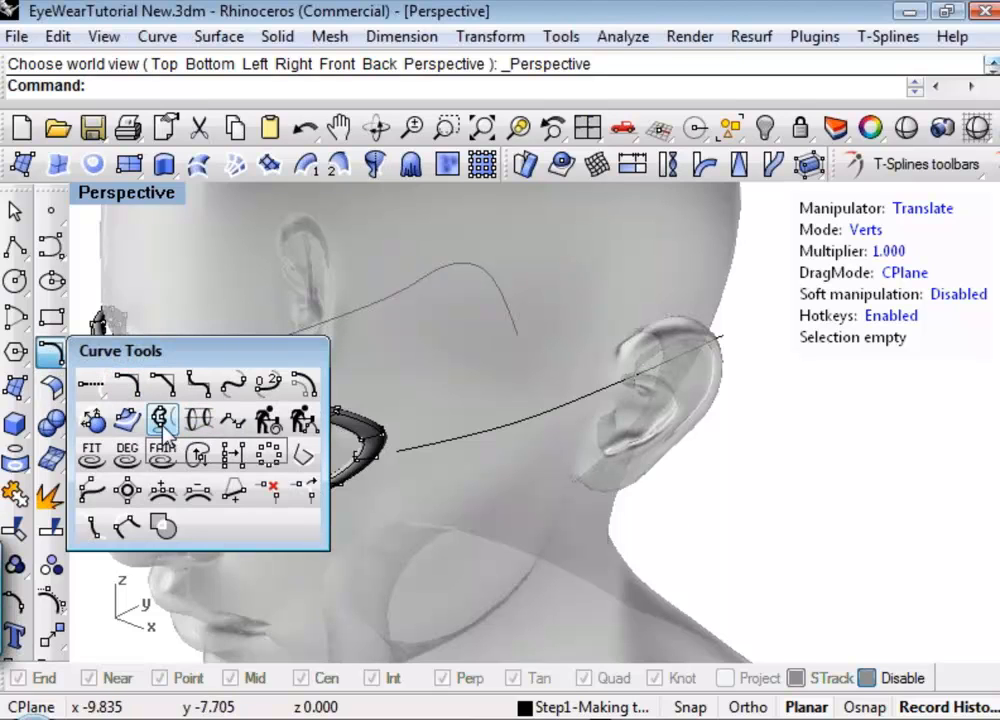
click(161, 424)
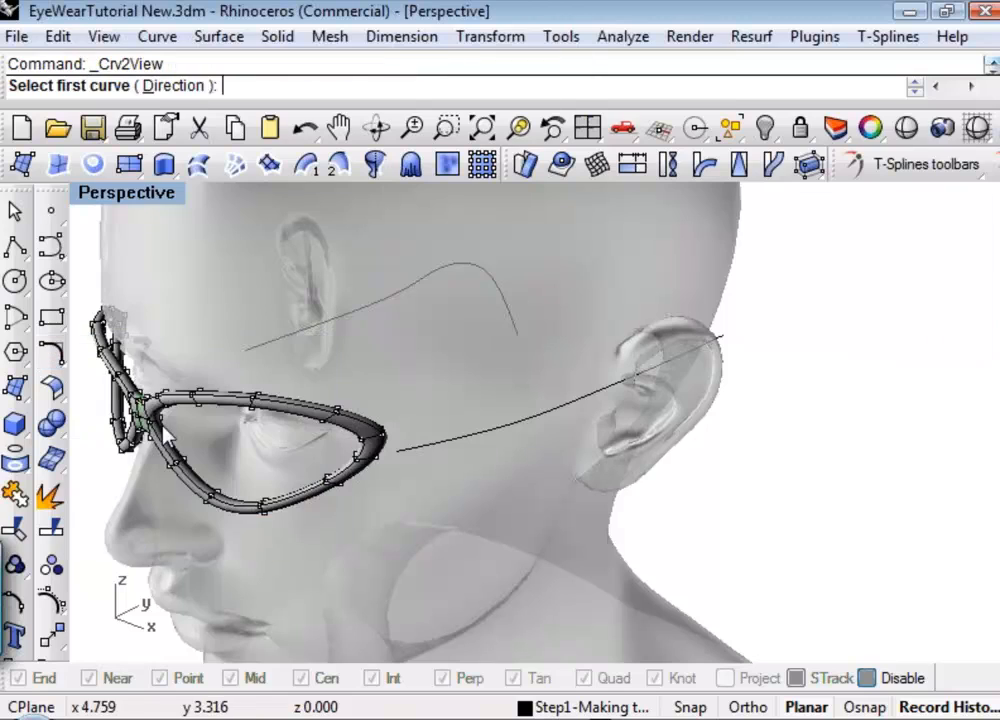
click(368, 318)
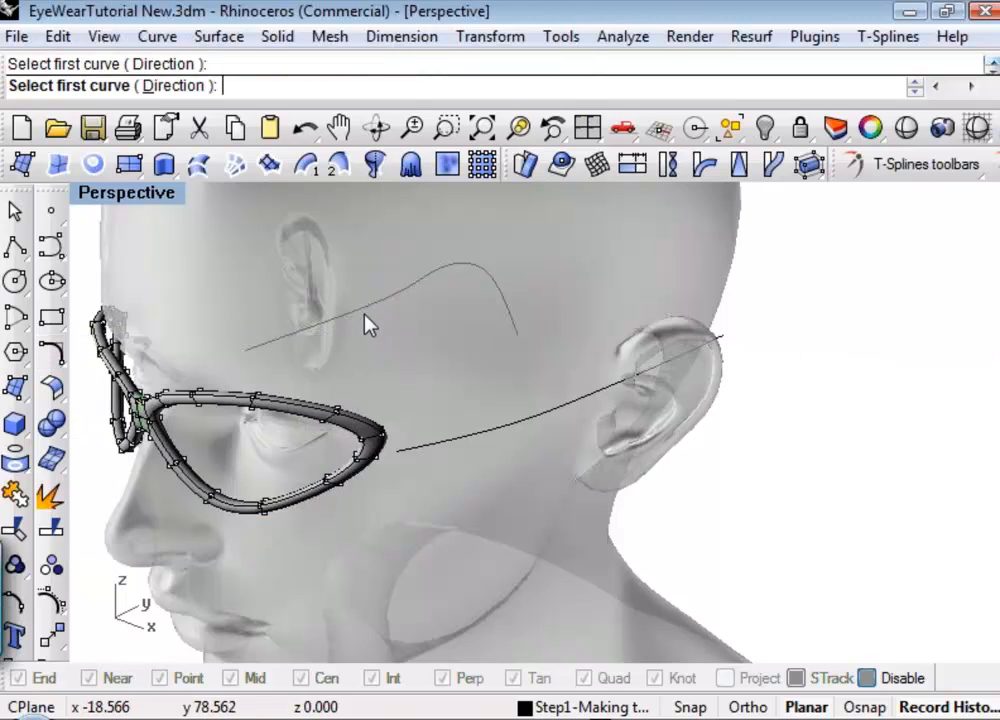
click(446, 447)
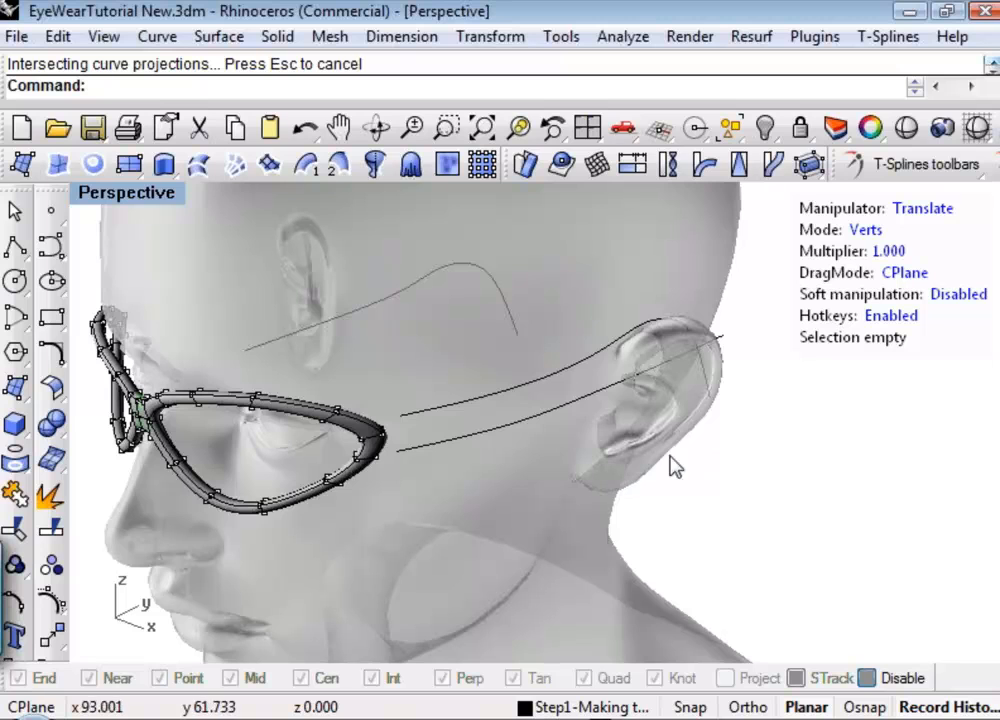
Delete the two planar guide curves, keeping only the combined 3D temple curve over the ear.
right_drag(710, 487, 509, 480)
click(530, 402)
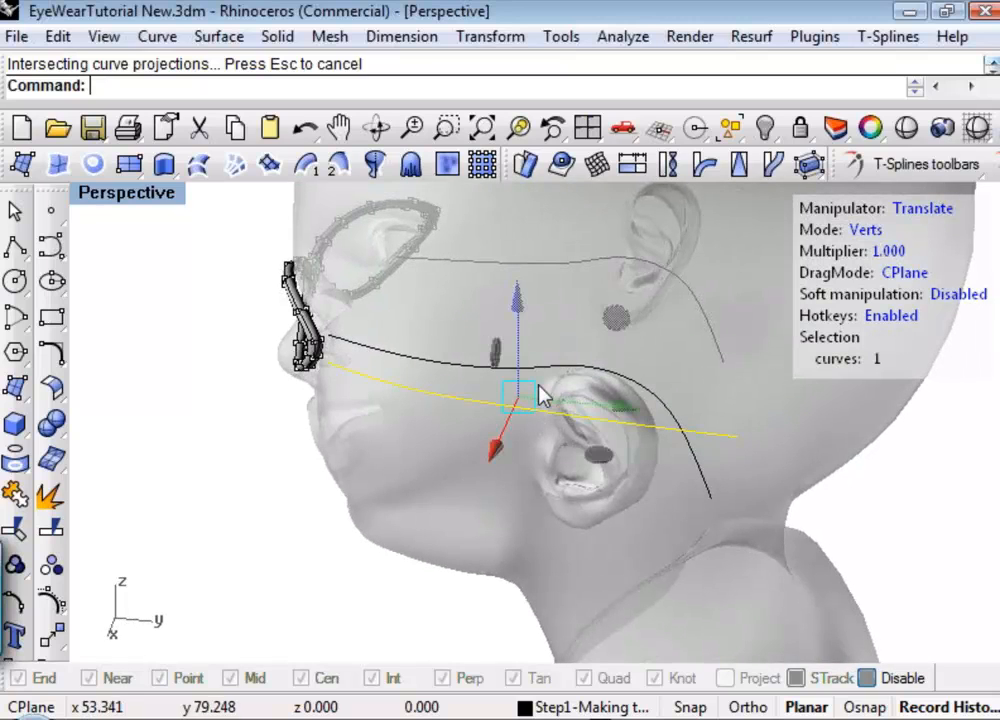
shift+click(579, 266)
key(Delete)
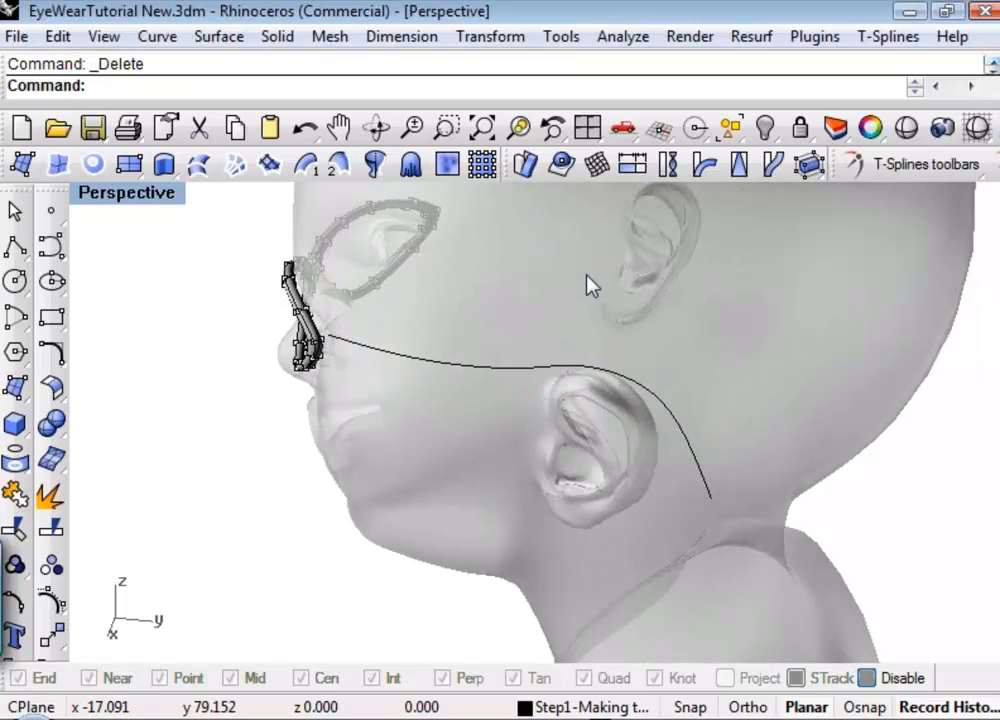
Start a solid Pipe with flat caps and no wall thickness along the 3D temple curve.
right_drag(362, 388, 540, 390)
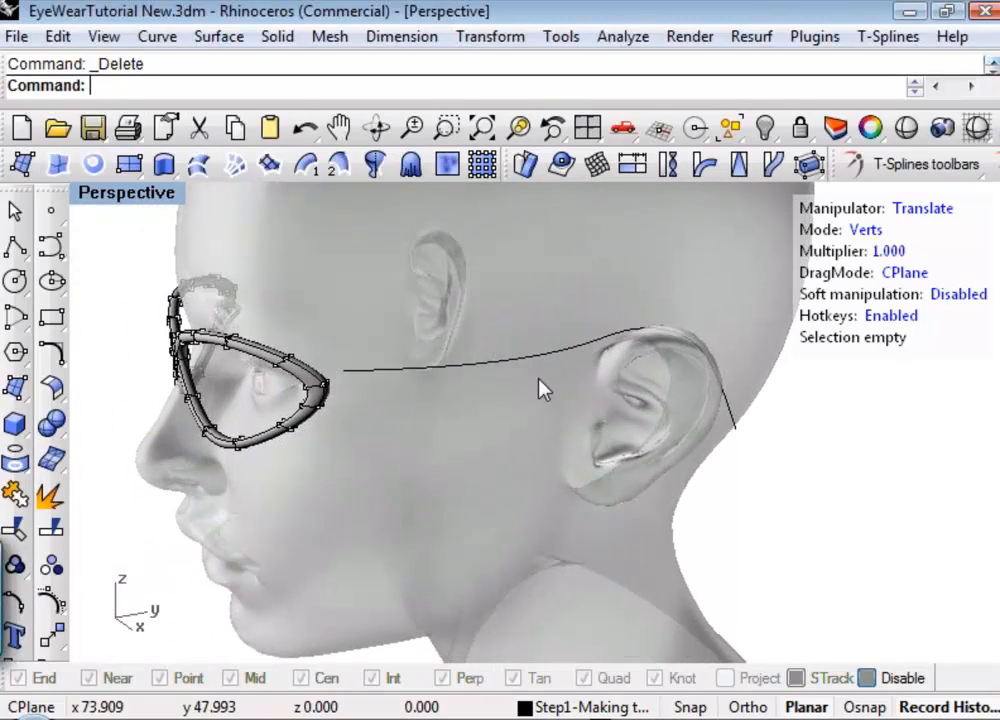
click(518, 367)
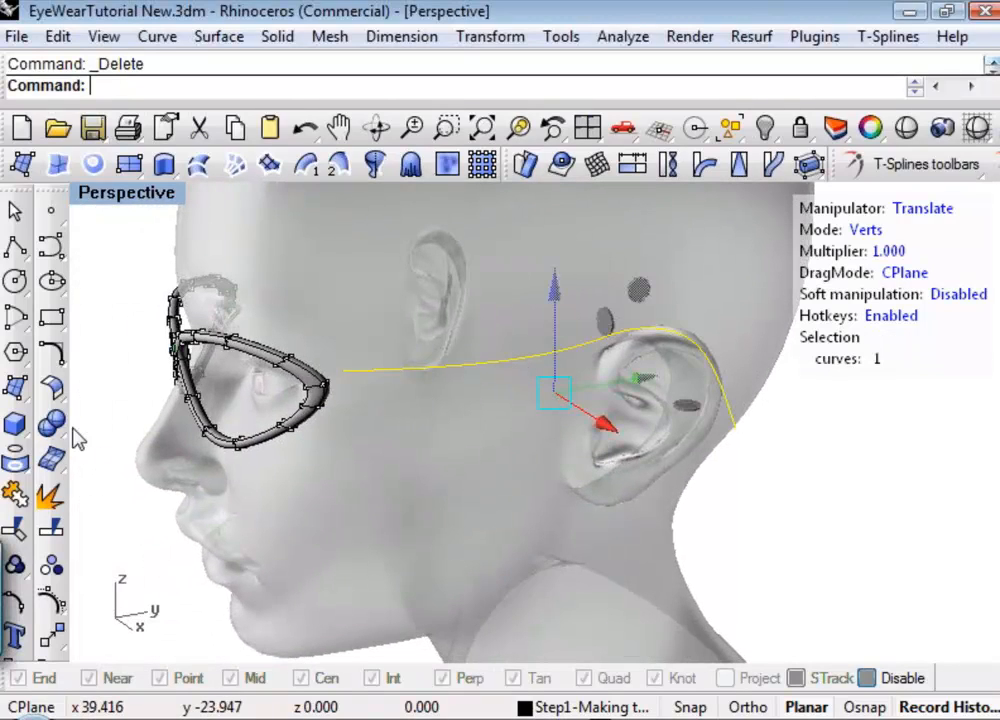
click(12, 425)
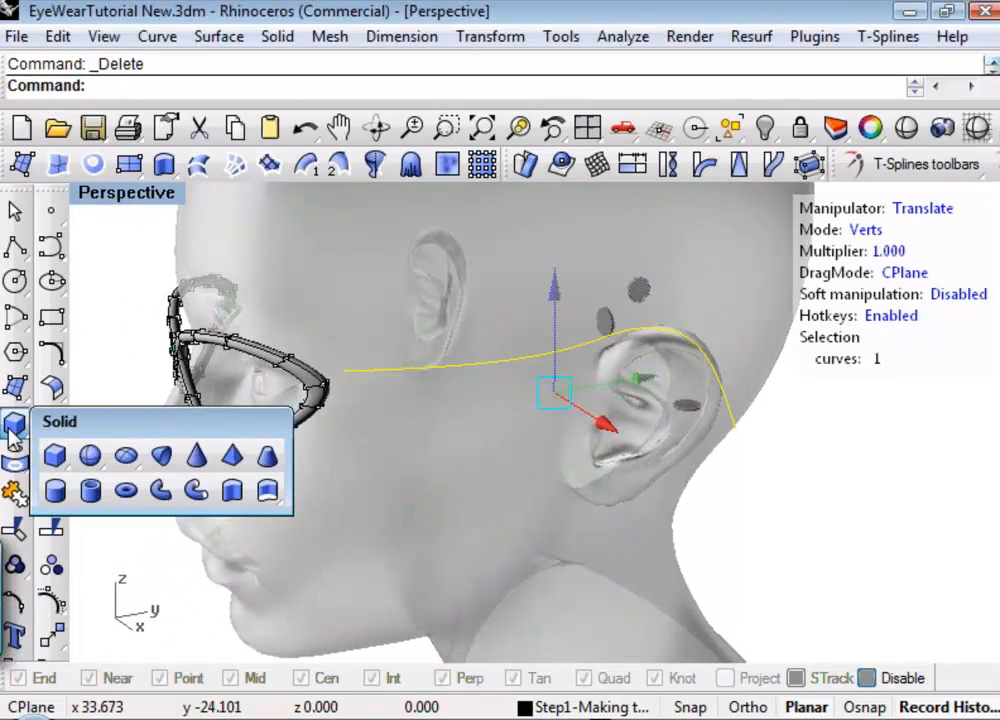
click(163, 491)
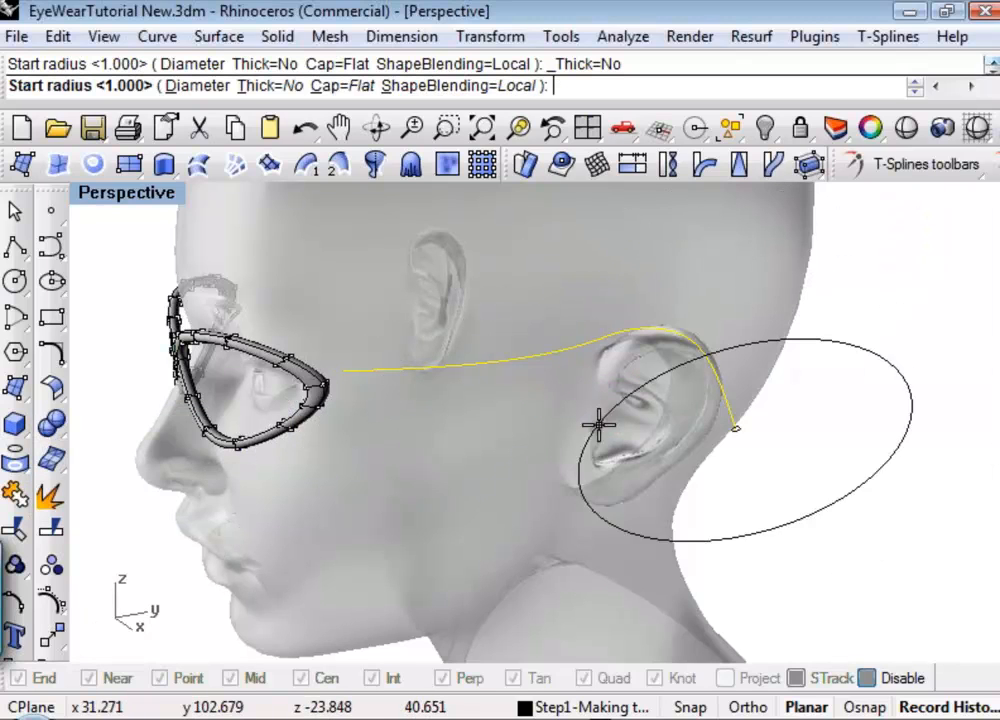
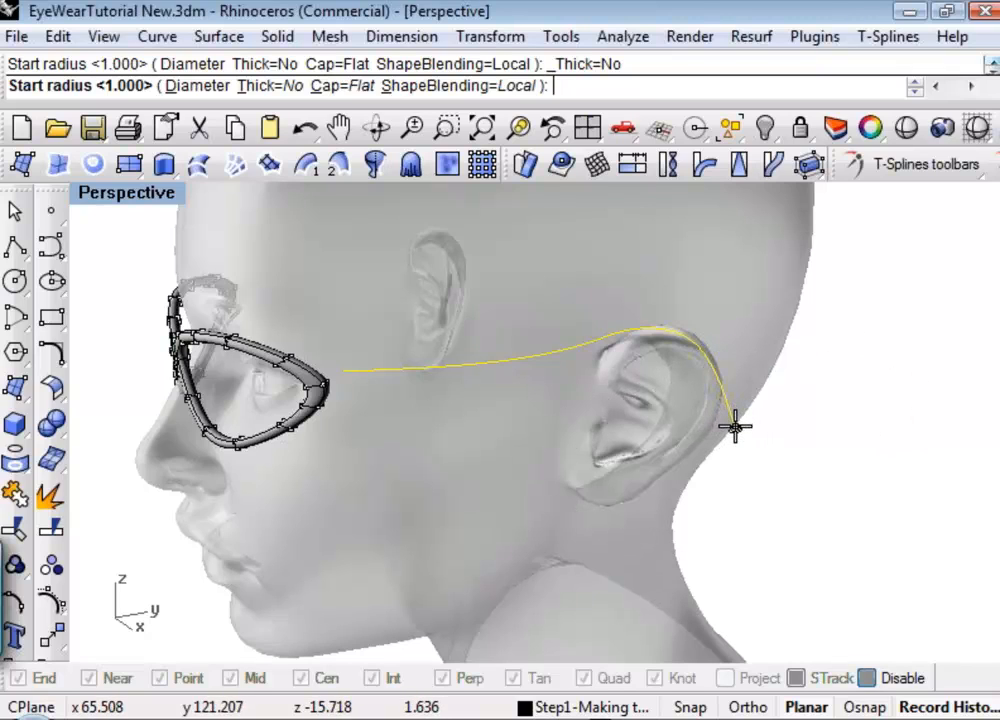
Finish the pipe with a start radius of about 2.185 at the ear end and a picked end radius at the rim end.
click(737, 431)
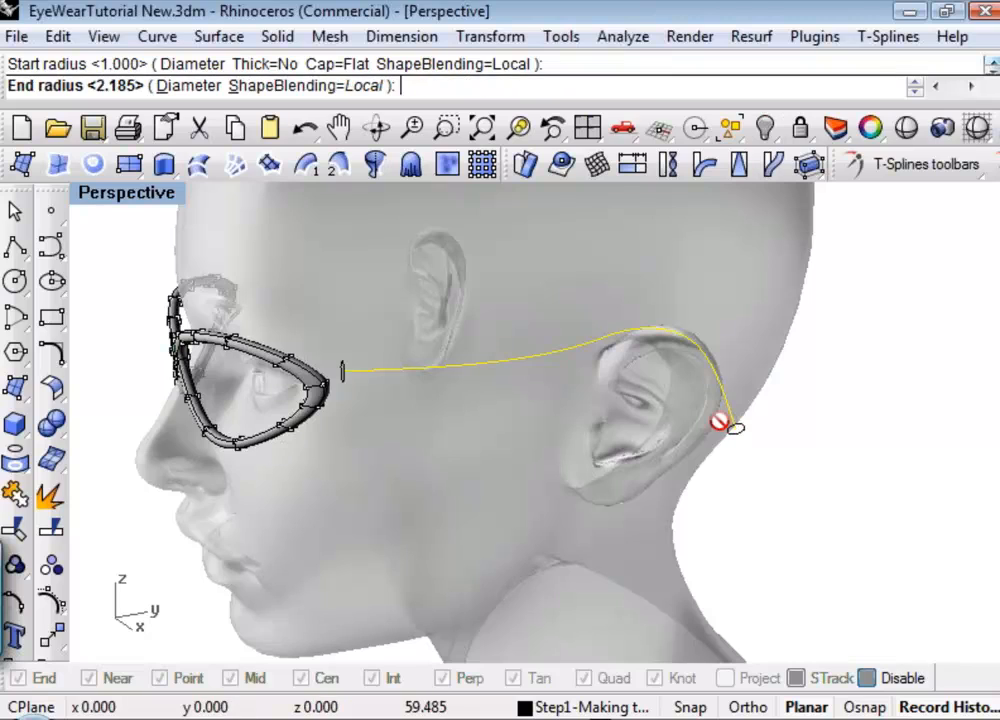
click(342, 372)
key(Return)
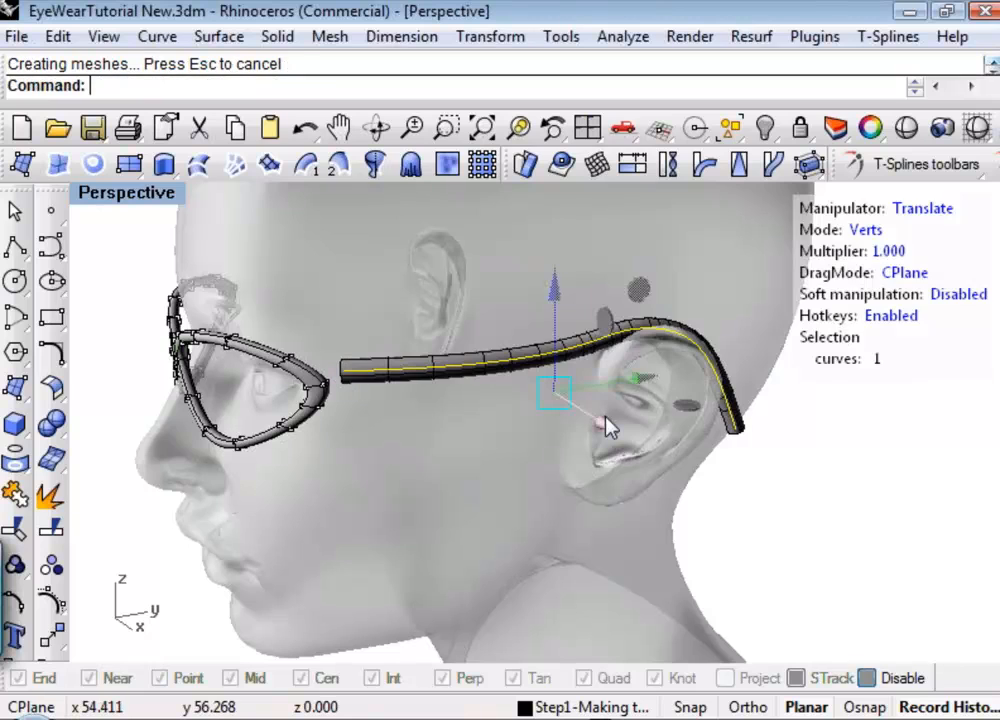
right_drag(628, 440, 790, 446)
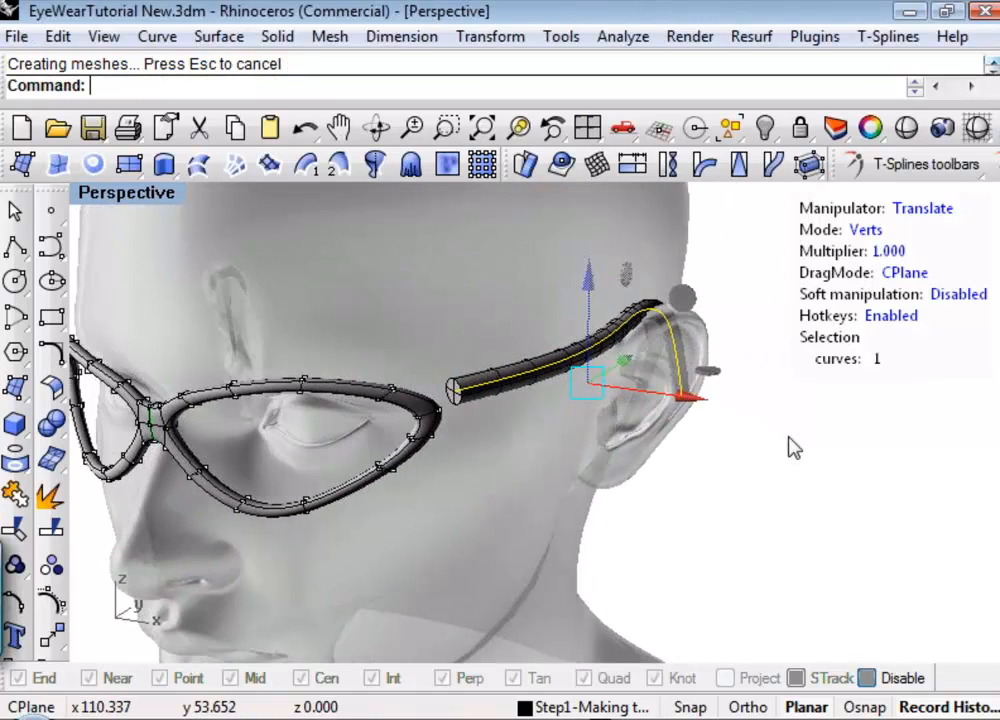
click(775, 450)
Try to convert the temple pipe polysurface into a T-Spline surface.
click(512, 393)
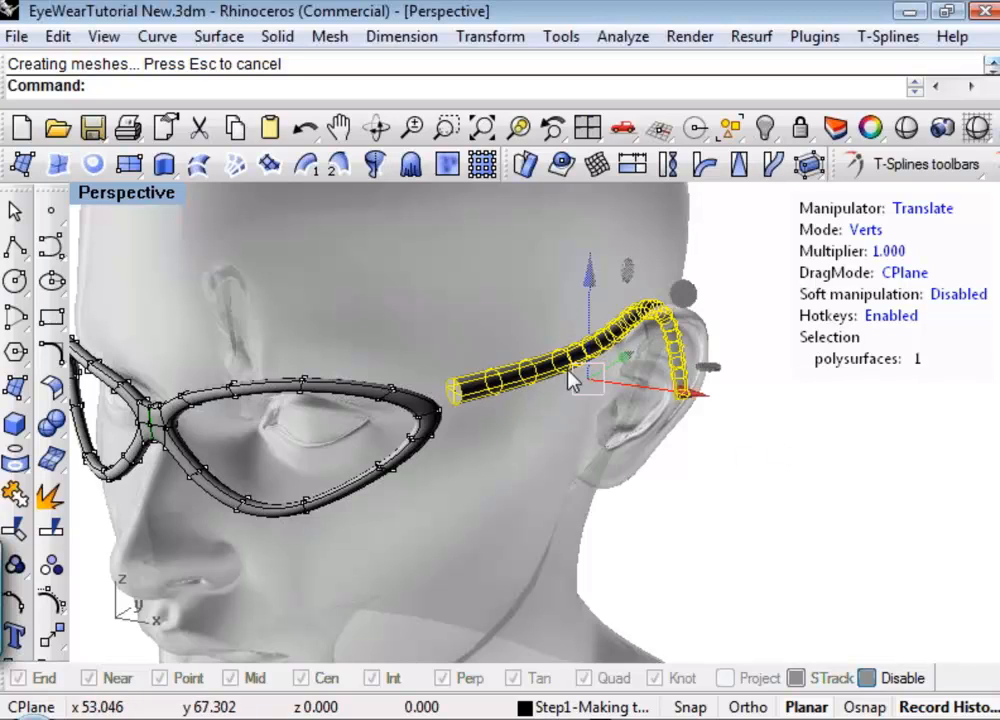
click(925, 164)
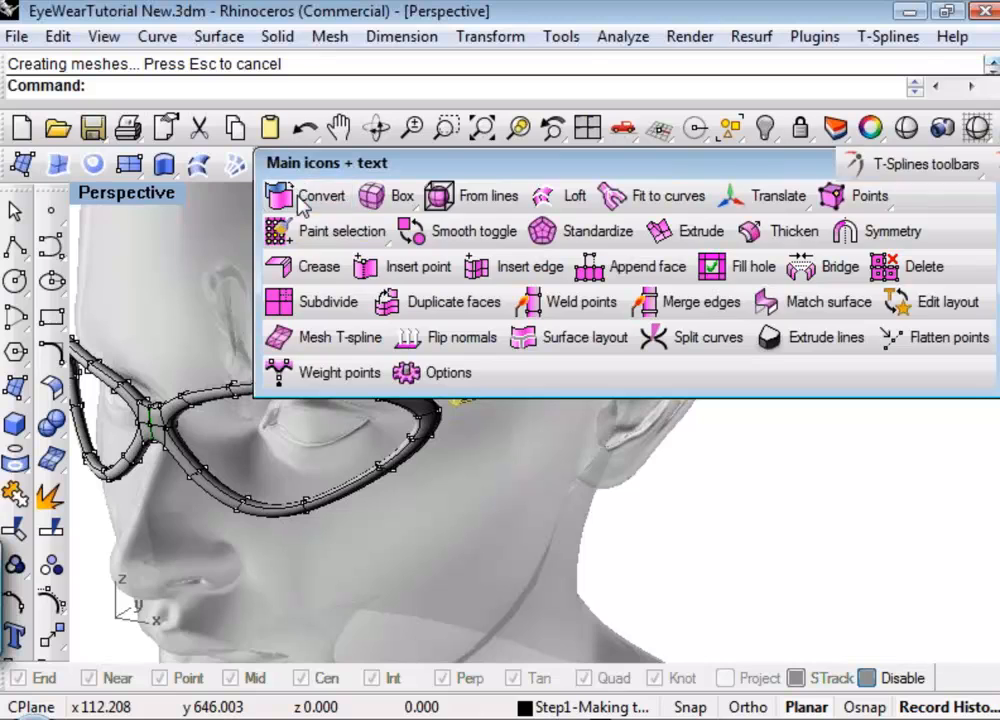
click(274, 200)
right_drag(575, 387, 518, 376)
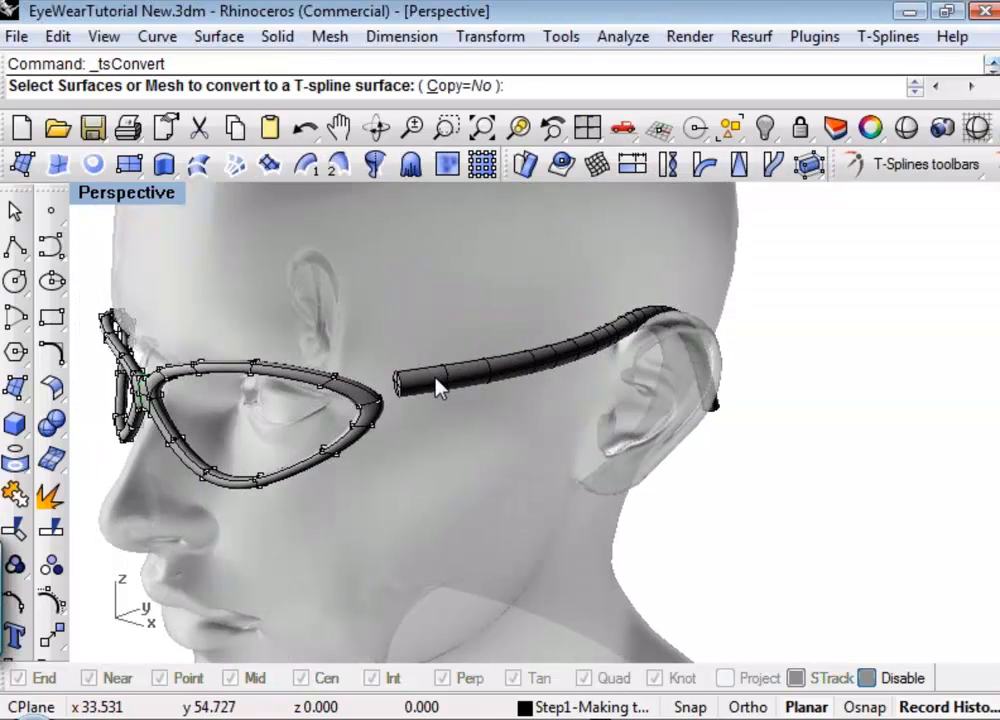
click(549, 370)
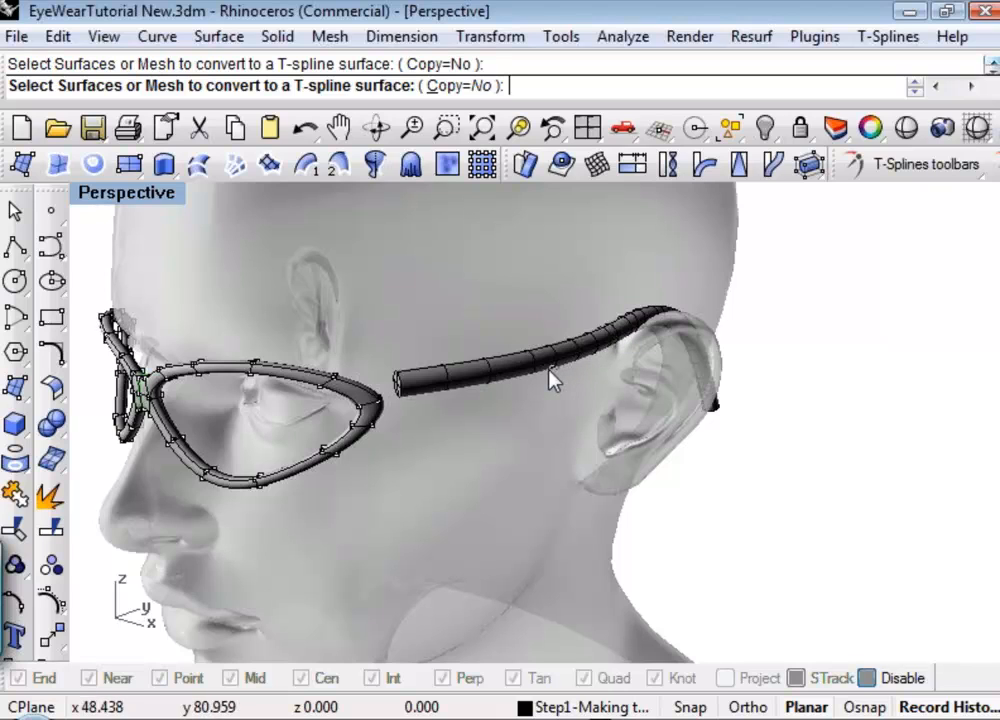
right_click(787, 522)
Explode the temple pipe polysurface and delete the flat cap surfaces at its ear end and rim end.
right_drag(751, 504, 735, 497)
click(508, 398)
middle_click(502, 397)
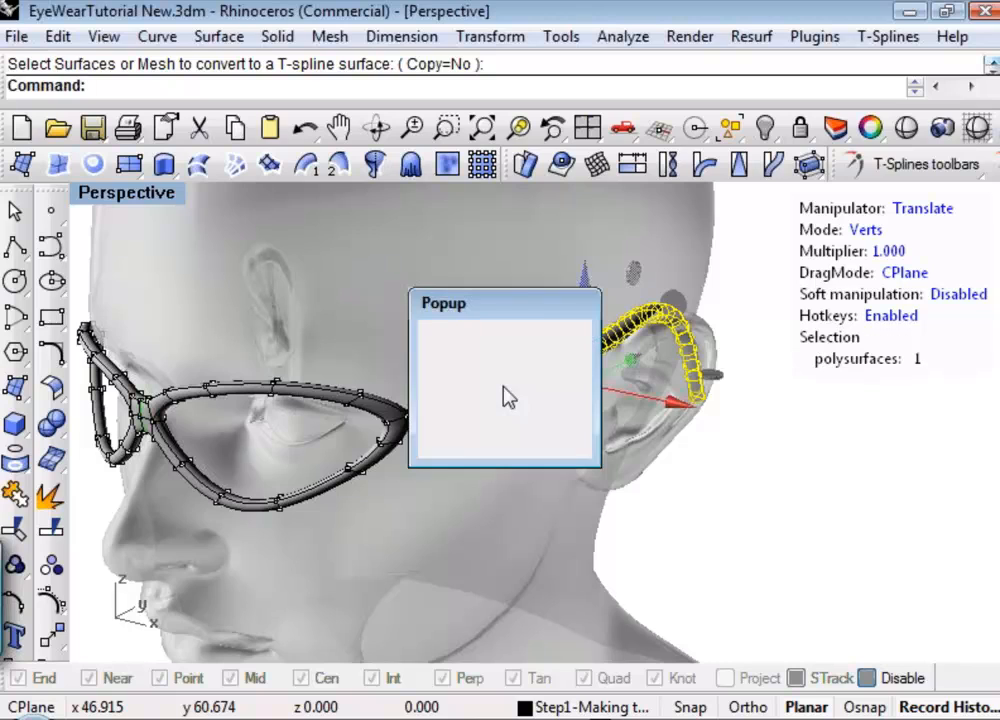
click(445, 412)
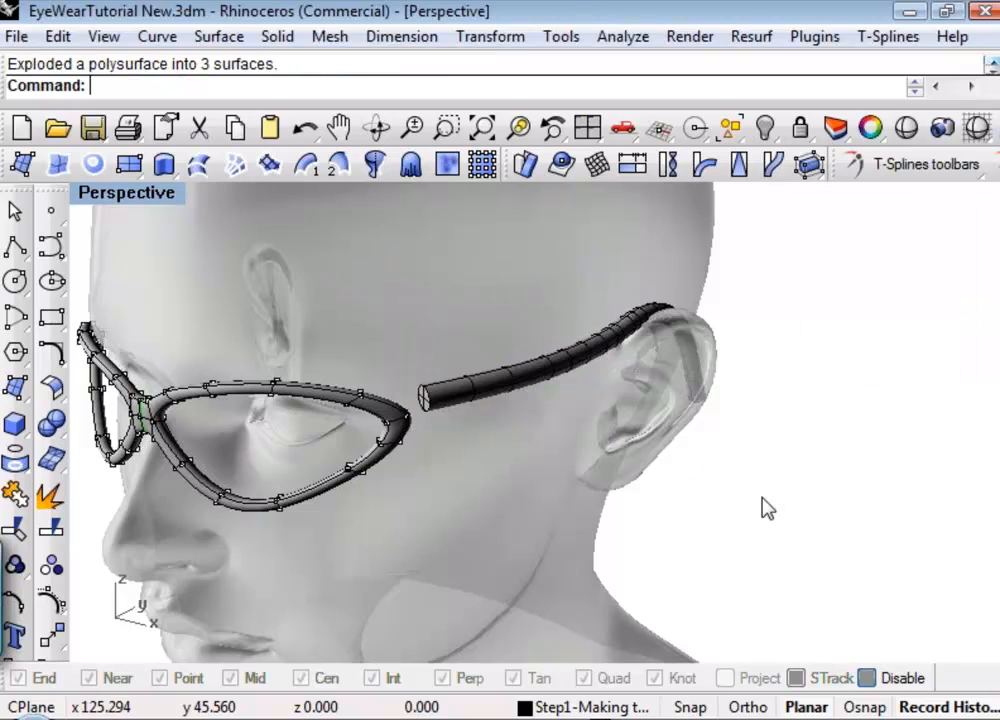
click(740, 494)
drag(649, 498, 803, 334)
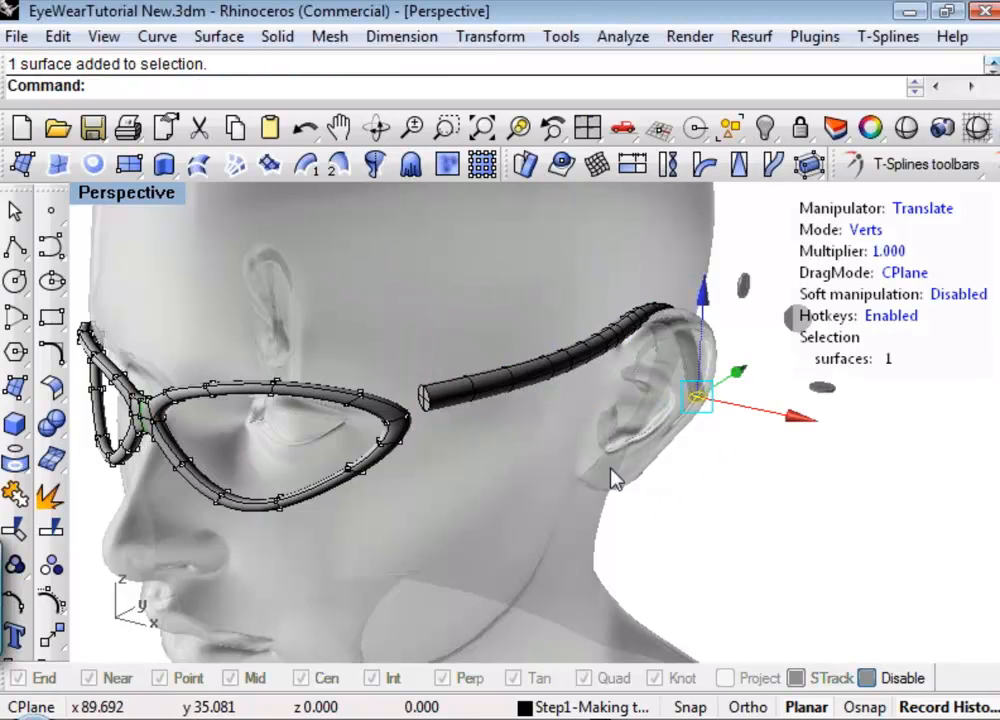
shift+click(428, 400)
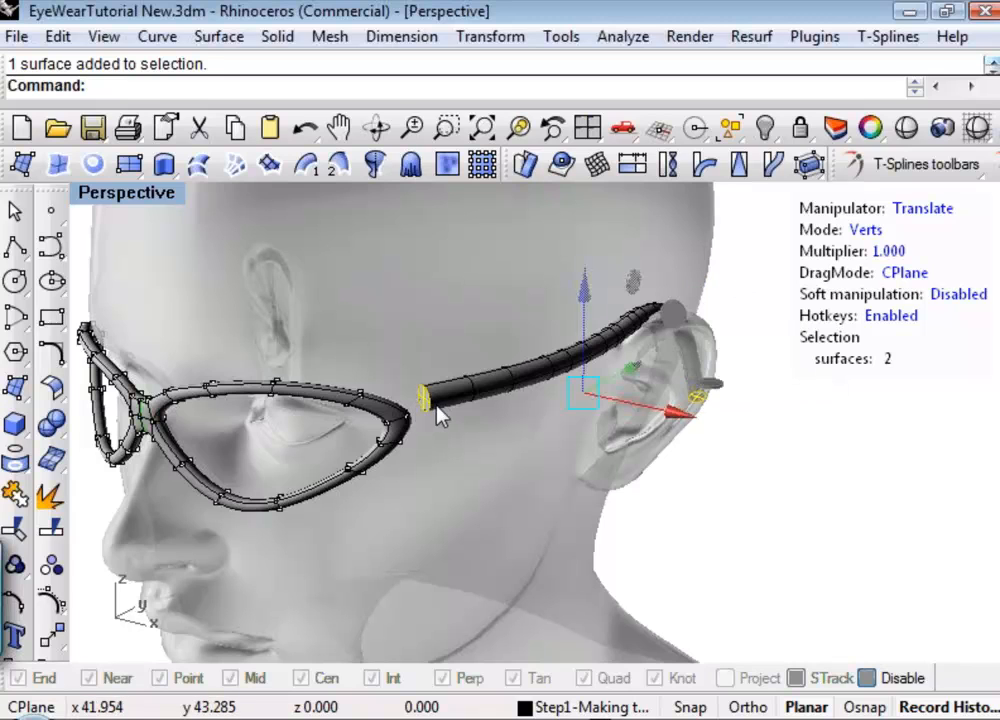
key(Delete)
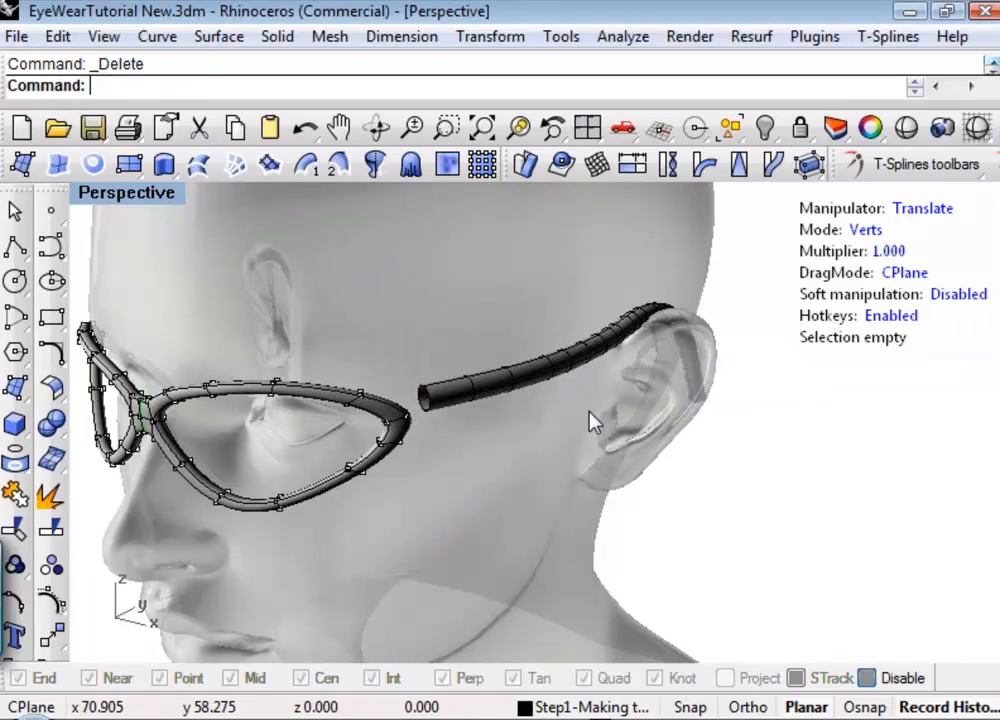
Rebuild the open temple pipe surface with 14 U points, 6 V points and degree 3 in both directions, previewing it first.
right_drag(594, 424, 357, 341)
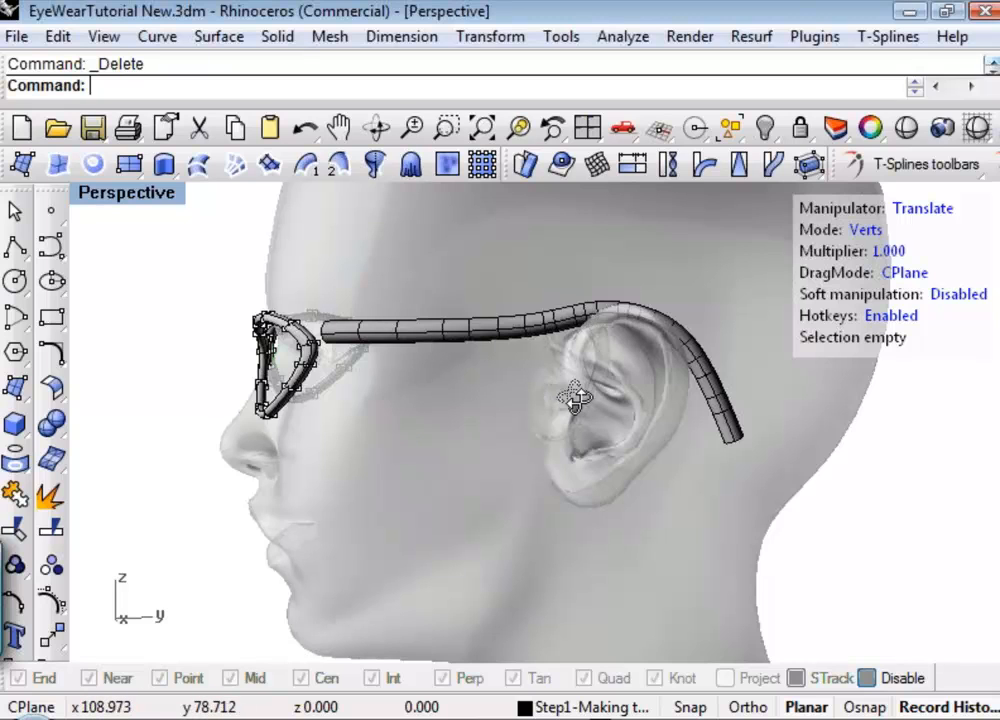
right_drag(614, 462, 549, 357)
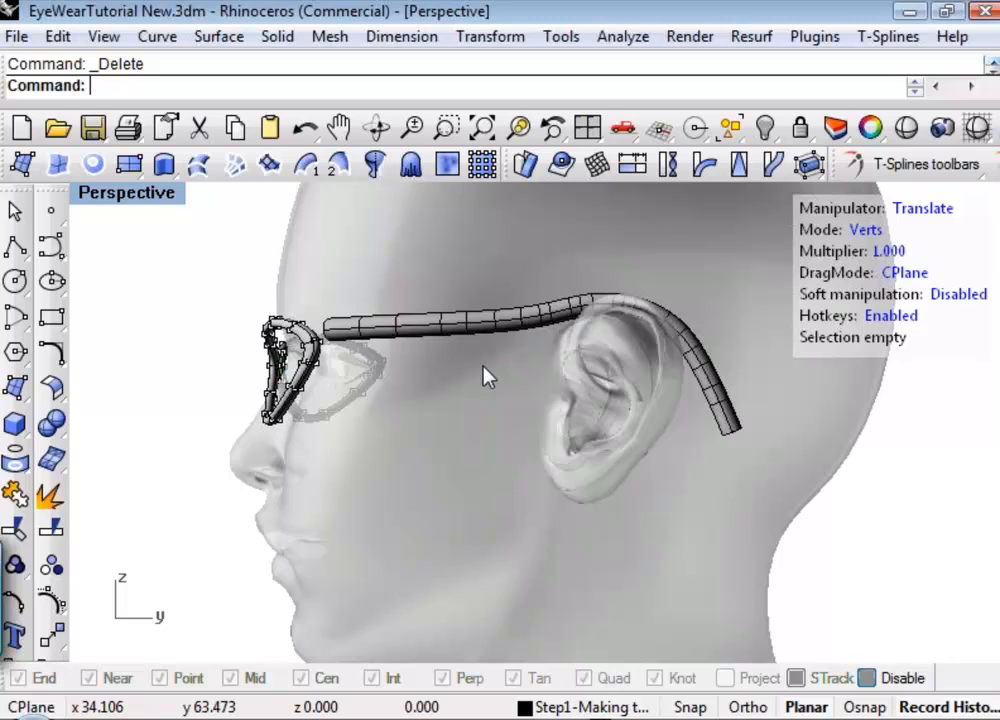
right_drag(478, 372, 511, 362)
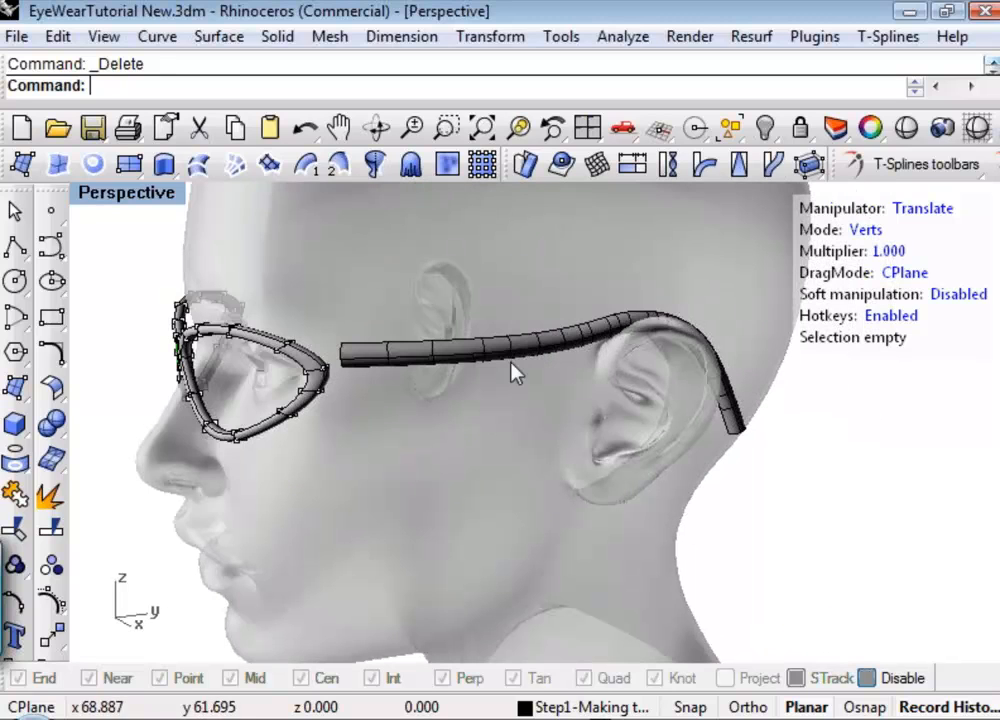
click(509, 358)
right_drag(536, 491, 553, 492)
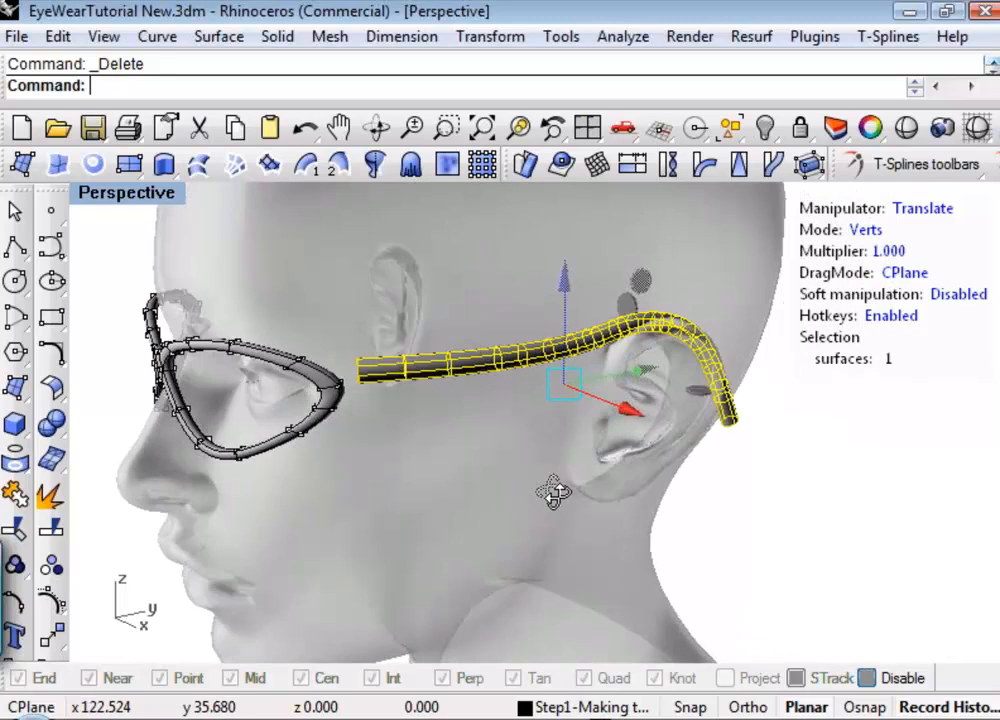
key(r)
text(e)
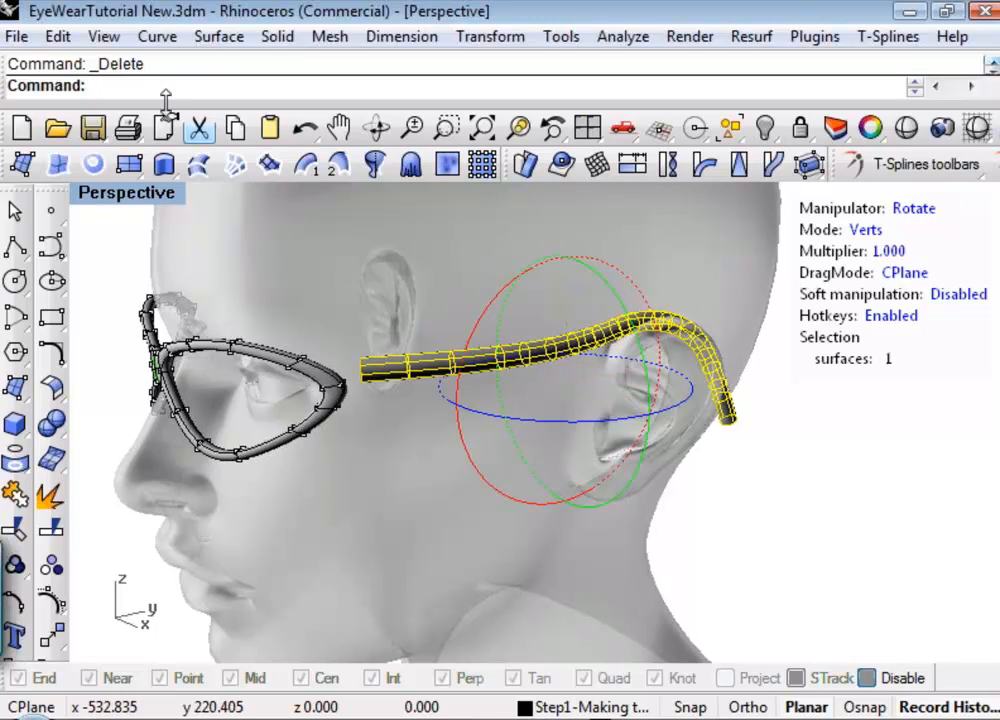
text(Rebuild)
key(Return)
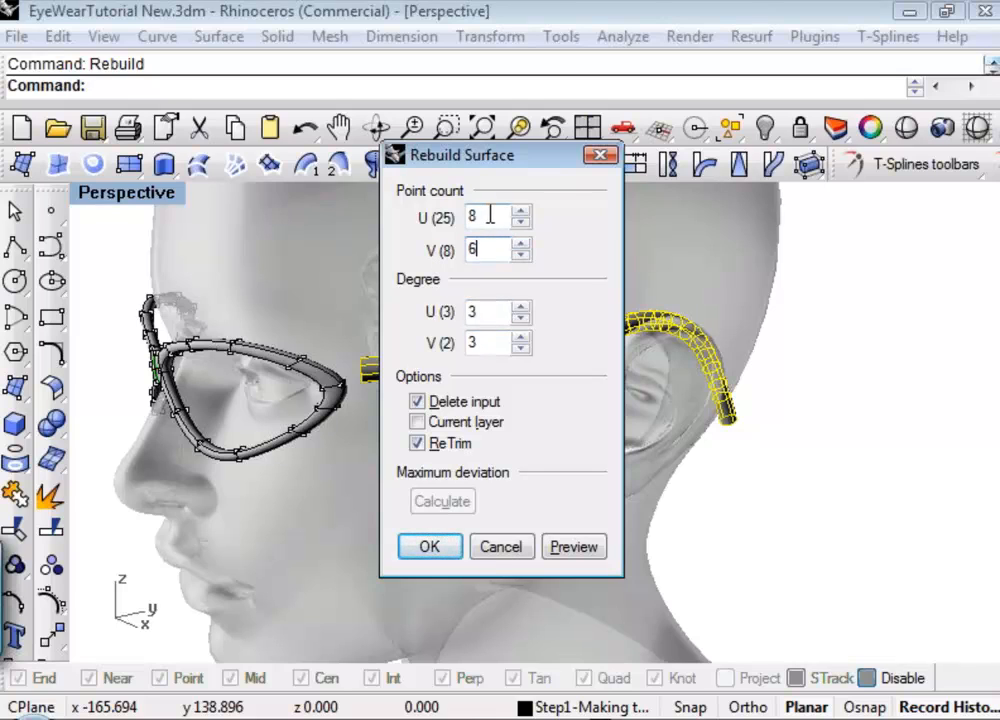
drag(490, 215, 455, 228)
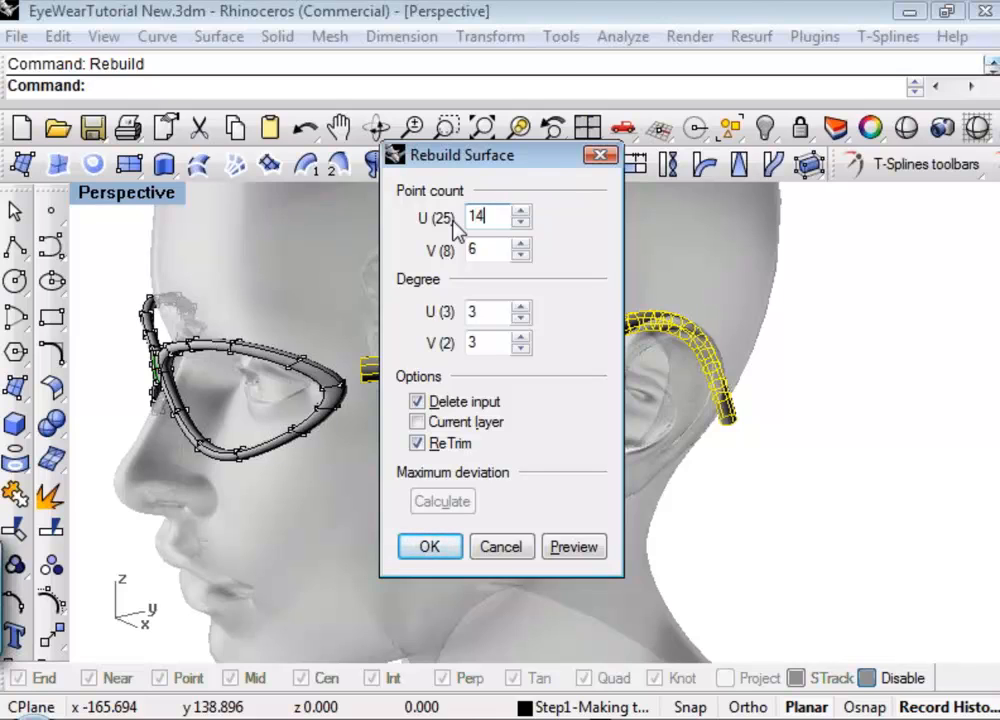
click(583, 552)
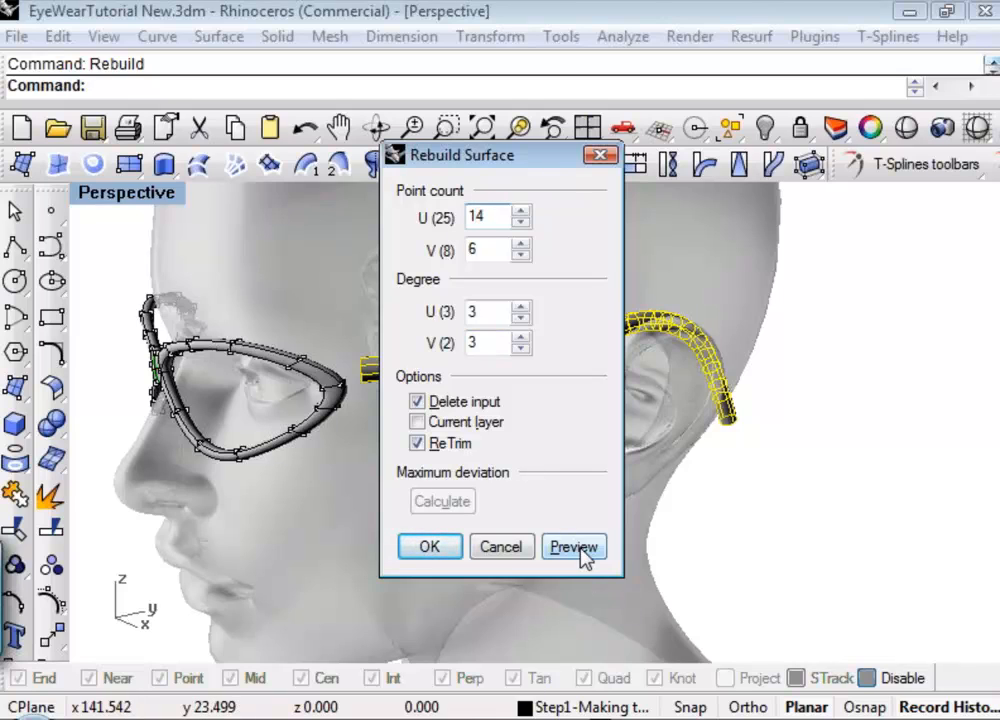
drag(488, 165, 768, 174)
click(710, 556)
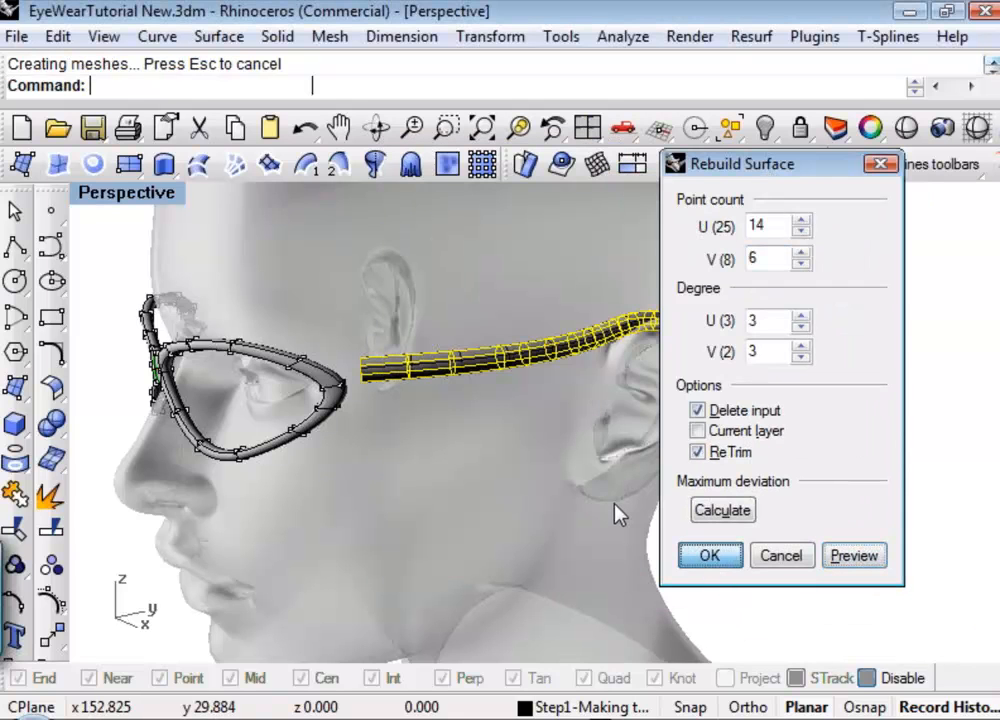
Inspect the rebuilt temple pipe from several angles with the Translate manipulator active, and undo the rebuild.
right_drag(636, 503, 599, 508)
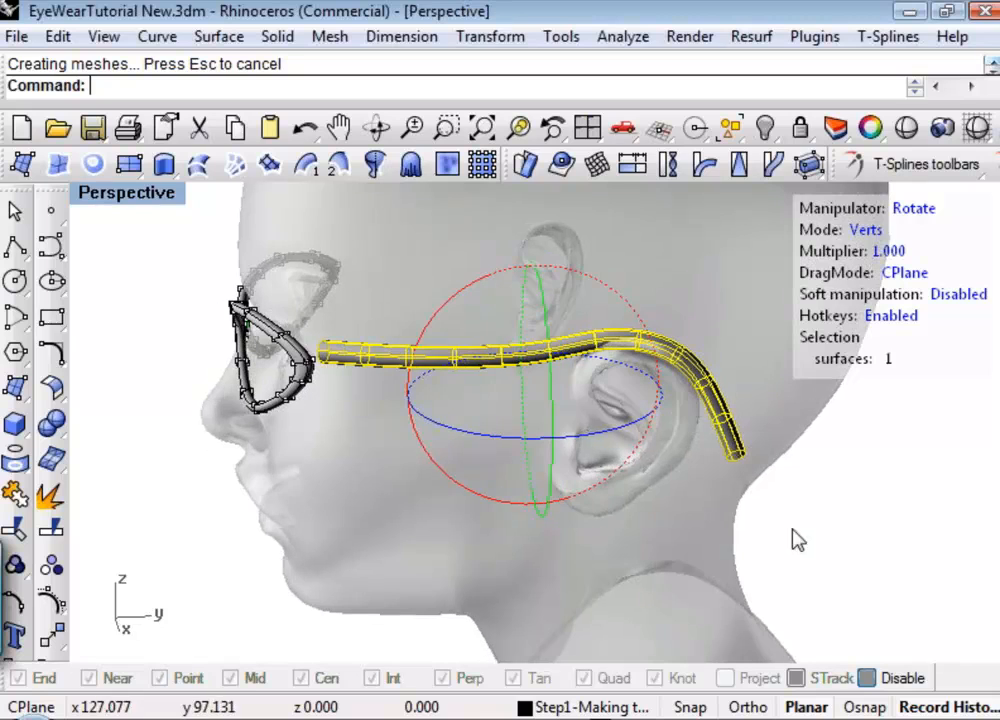
right_drag(797, 533, 792, 537)
key(w)
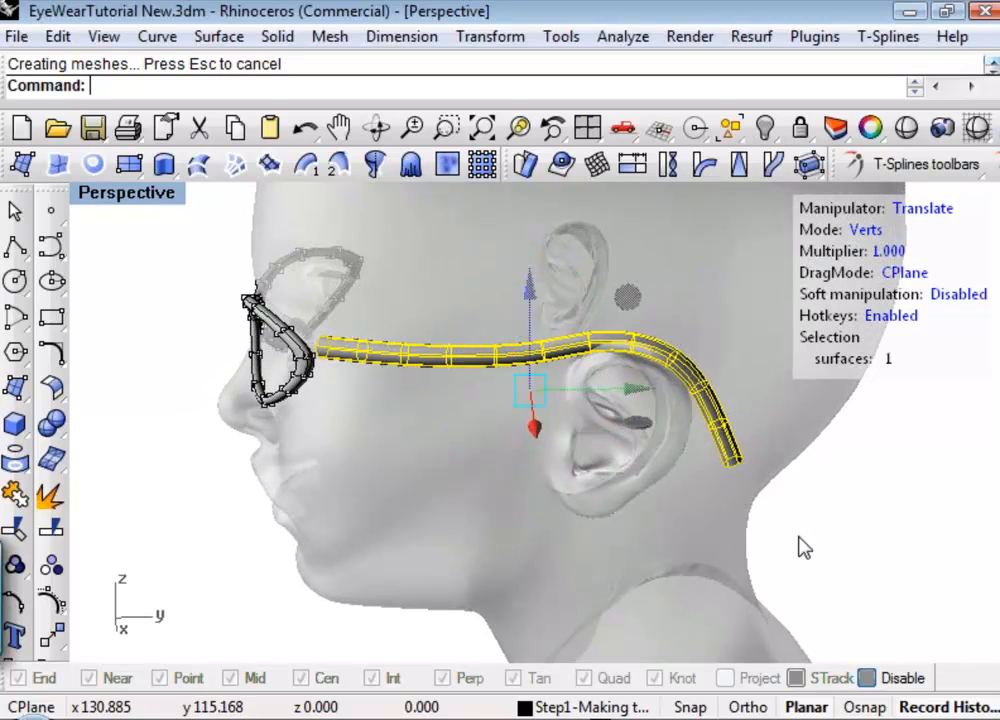
click(799, 538)
right_drag(456, 511, 170, 378)
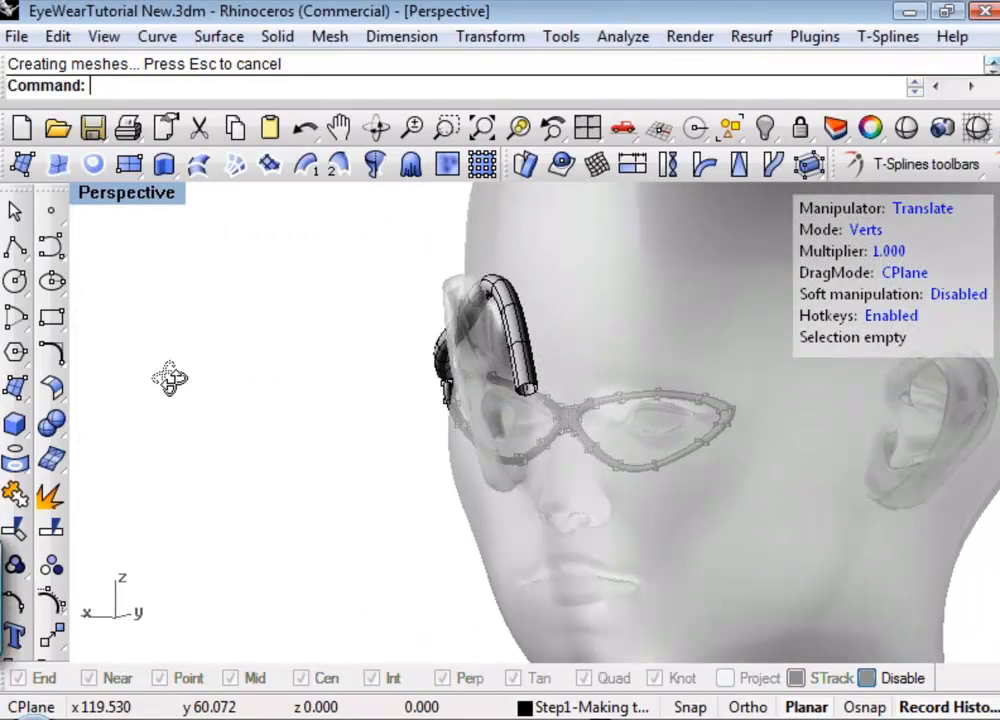
right_drag(266, 395, 552, 433)
key(ctrl+z)
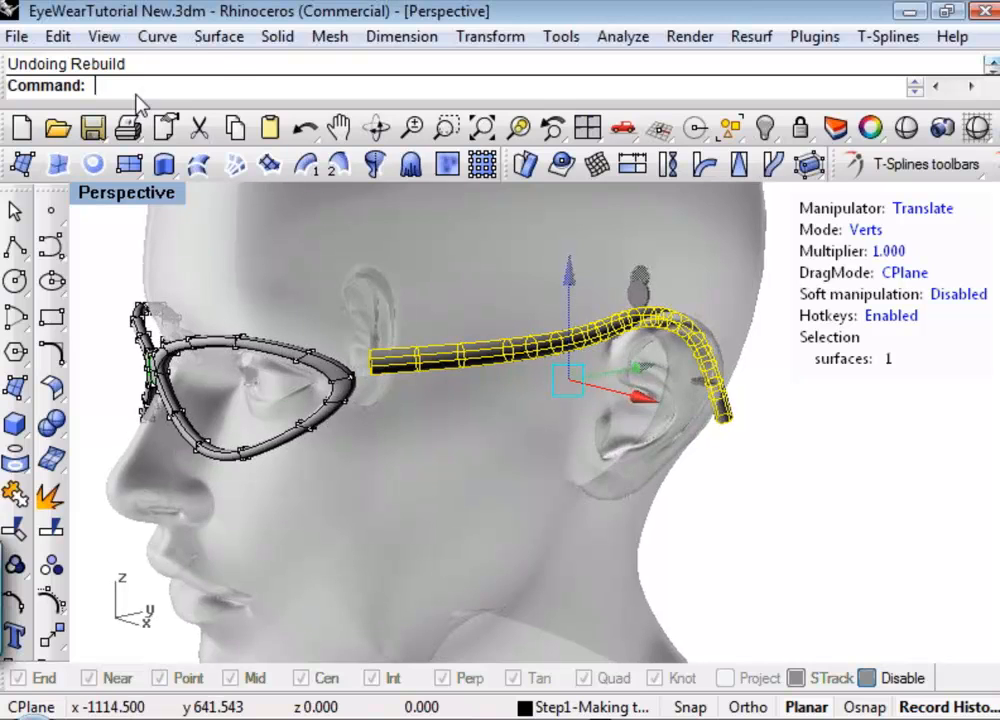
Rebuild the temple pipe surface with 9 U points, 6 V points and degree 3 in both directions.
text(Rebuild)
key(Return)
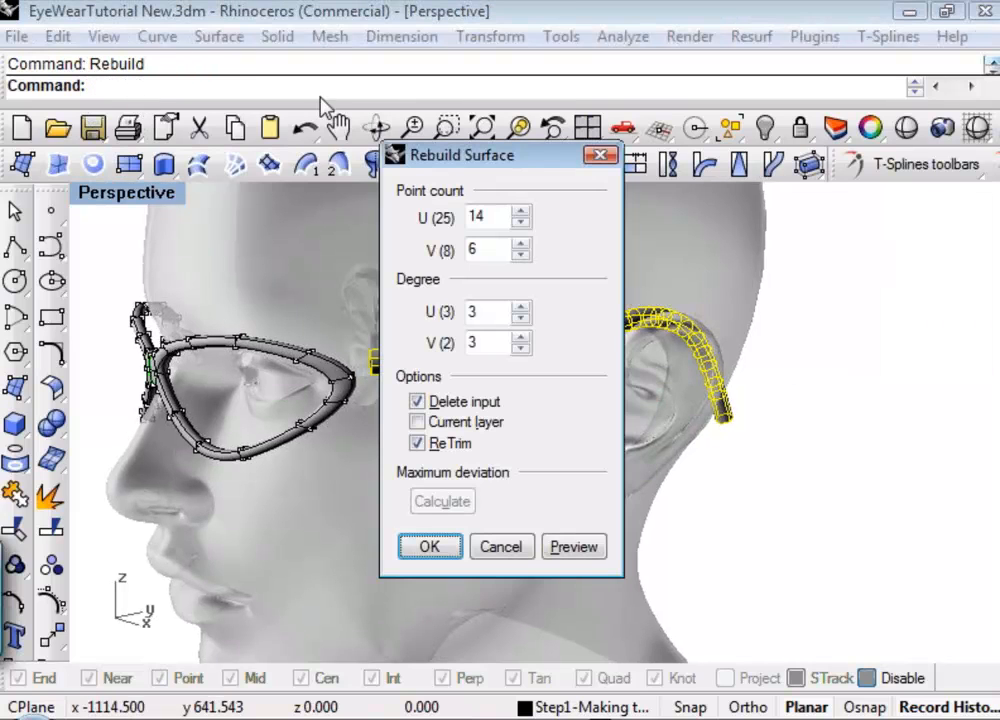
drag(492, 216, 470, 226)
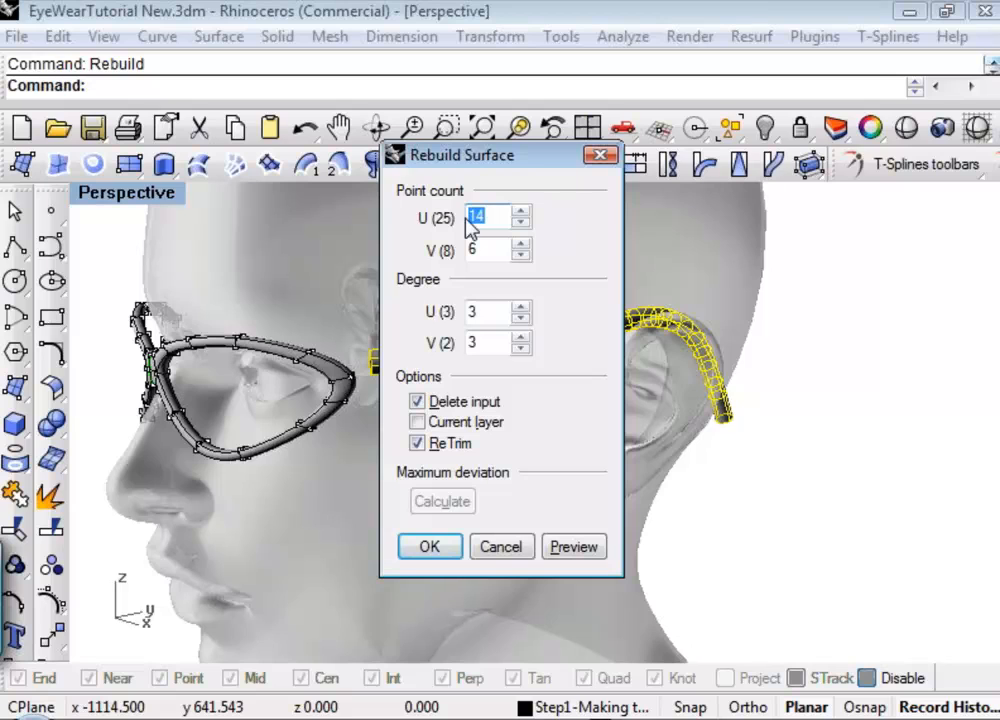
text(9)
click(562, 548)
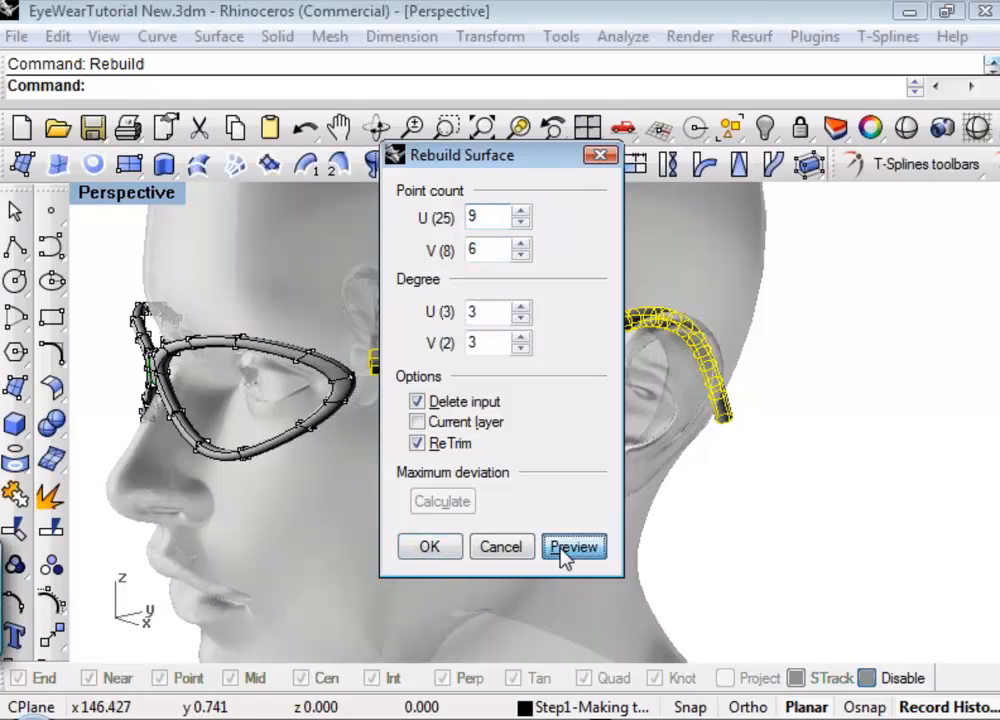
click(424, 547)
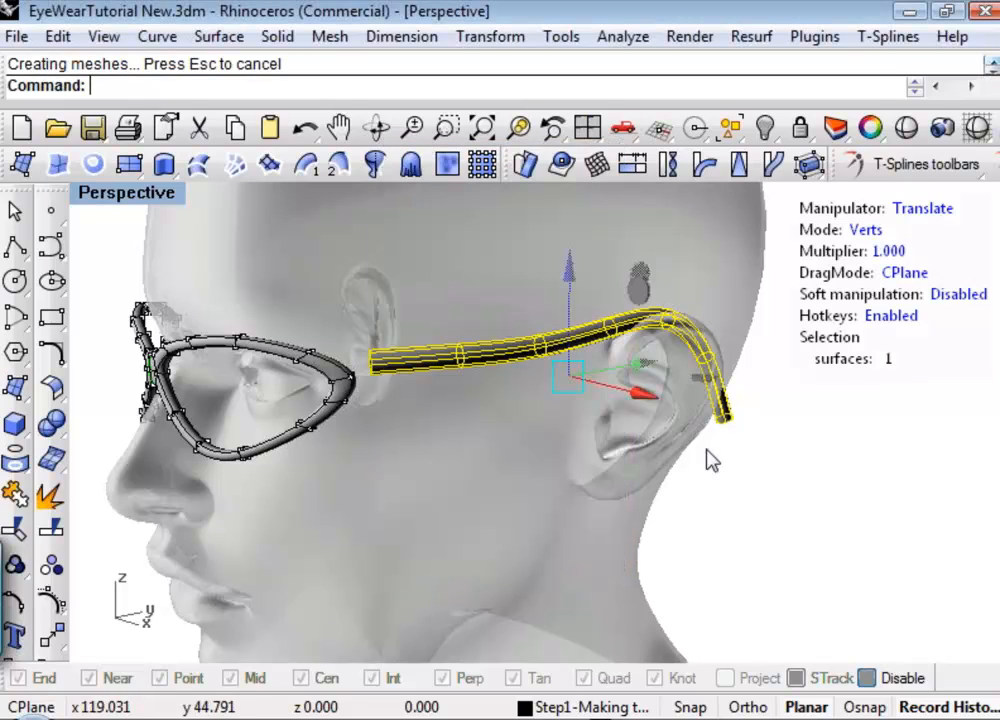
right_drag(708, 462, 727, 480)
click(810, 513)
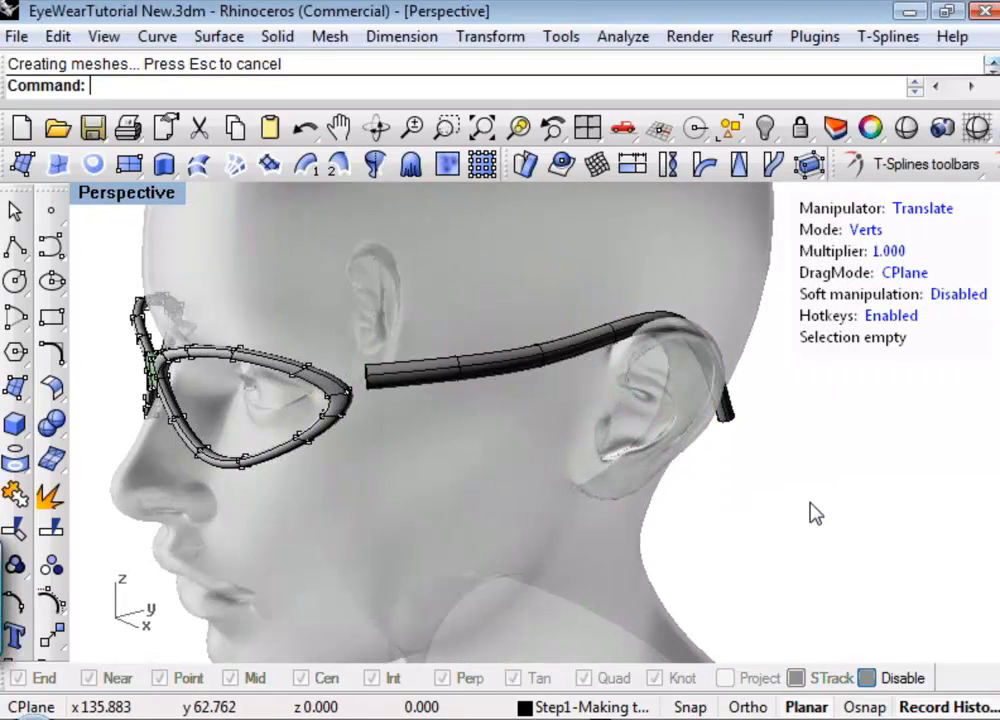
Hide the 3D guide curve running through the centre of the temple pipe, leaving the pipe surface shown.
click(722, 430)
click(743, 440)
click(733, 422)
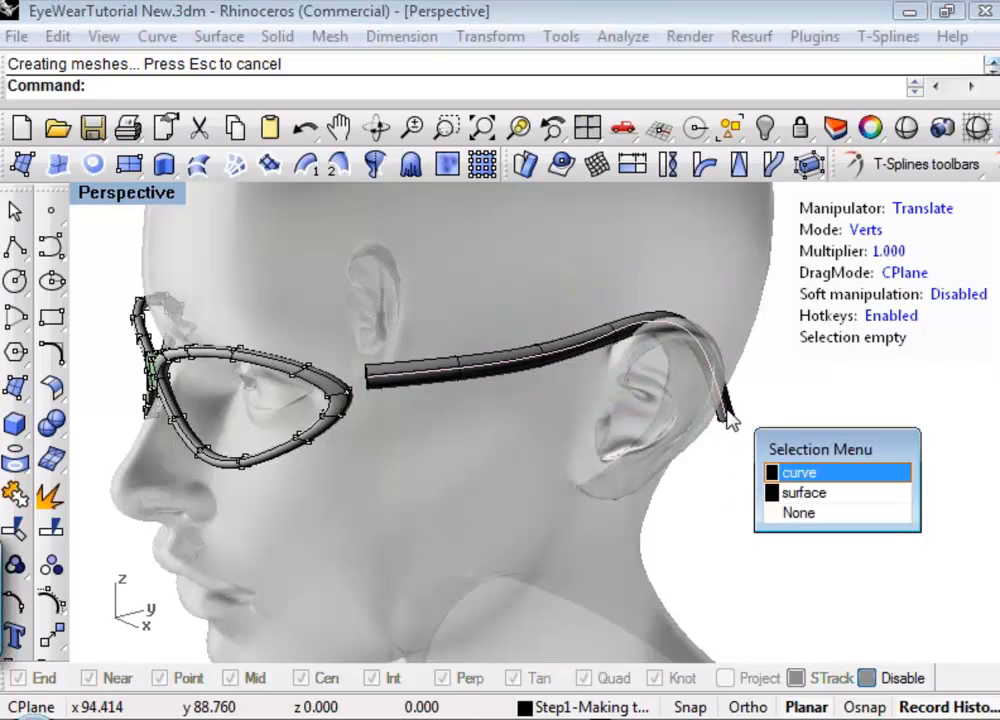
click(792, 475)
right_drag(571, 420, 557, 426)
key(ctrl+h)
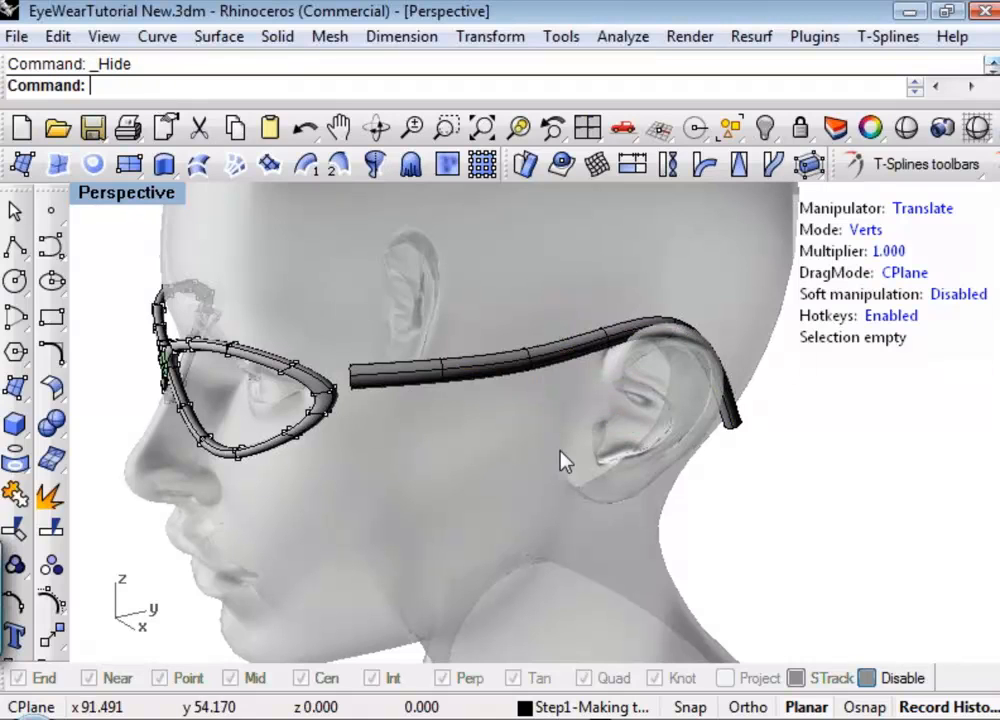
Convert the rebuilt temple pipe surface into a T-Spline surface.
click(734, 428)
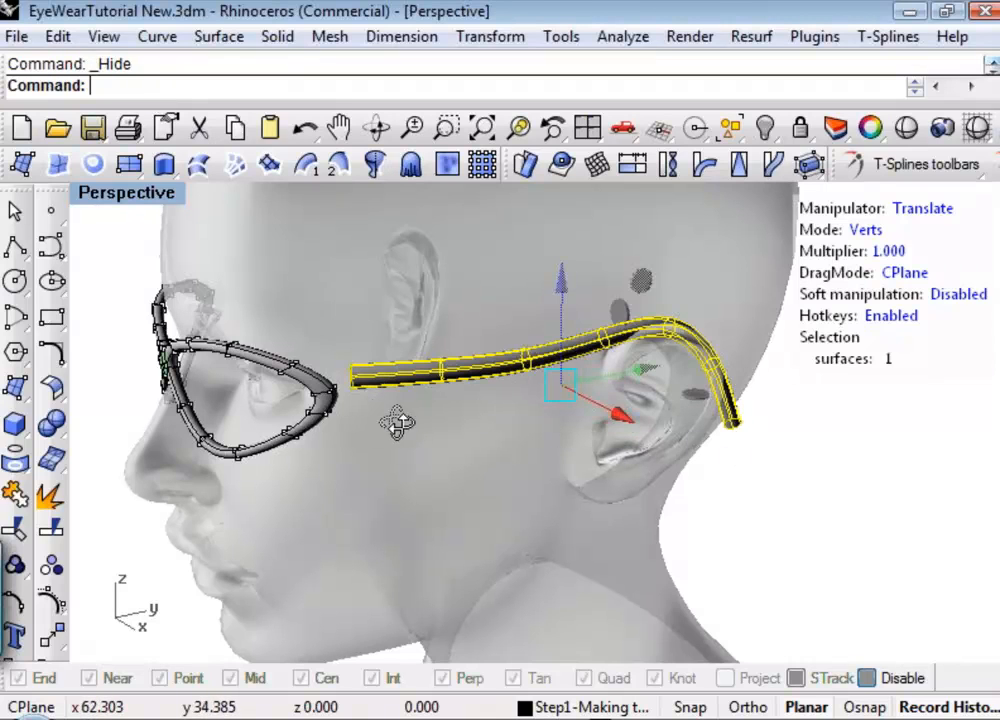
right_drag(397, 420, 316, 387)
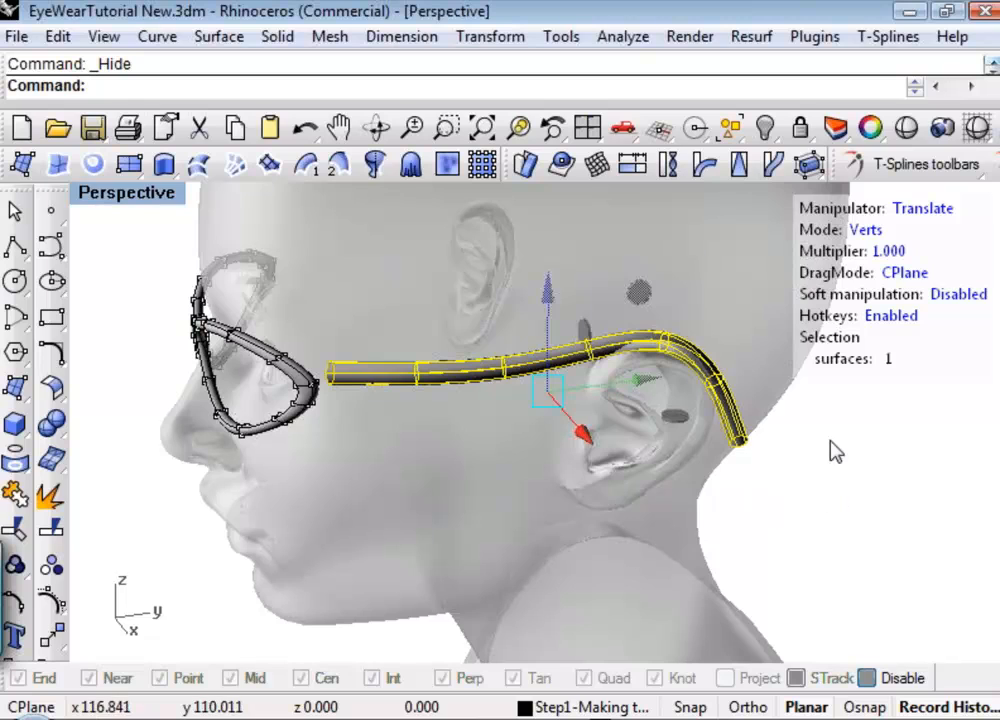
click(926, 165)
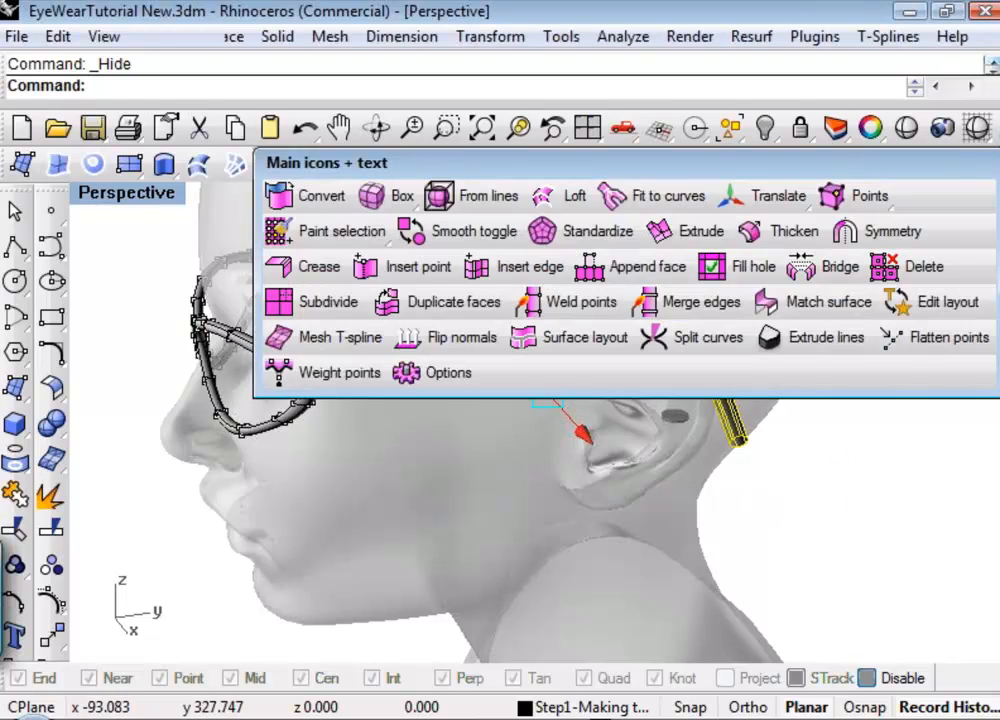
click(311, 205)
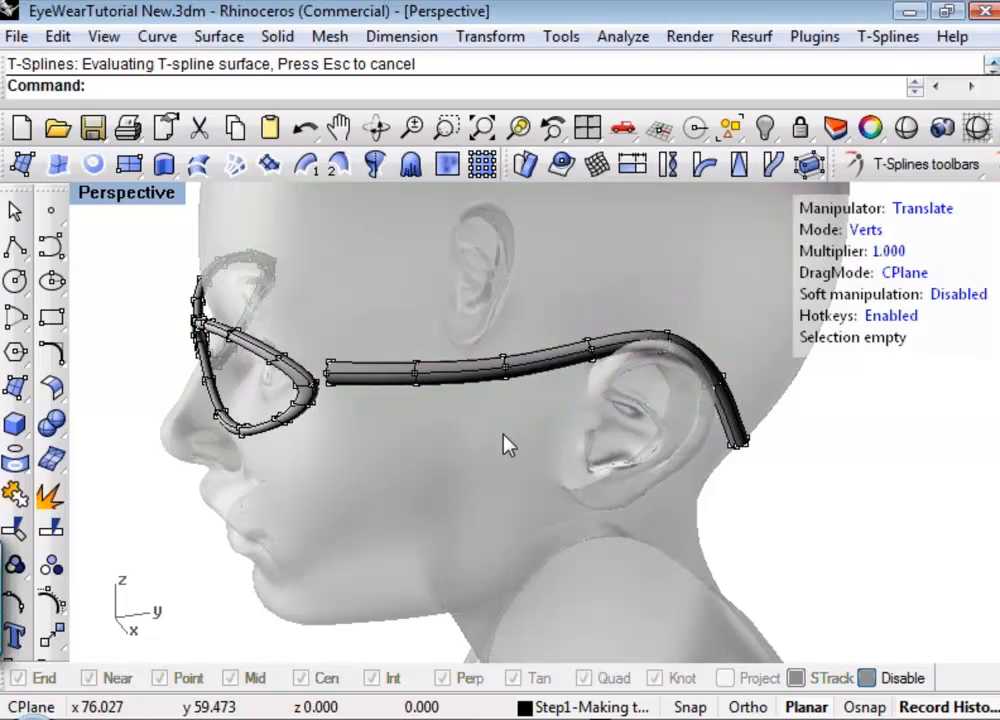
Select the converted temple as a whole object and examine it from its front end near the rim to its open end behind the ear.
mouse_move(507, 445)
right_down()
mouse_move(377, 430)
mouse_move(286, 364)
mouse_move(483, 435)
mouse_move(513, 435)
right_up()
key(f)
click(504, 369)
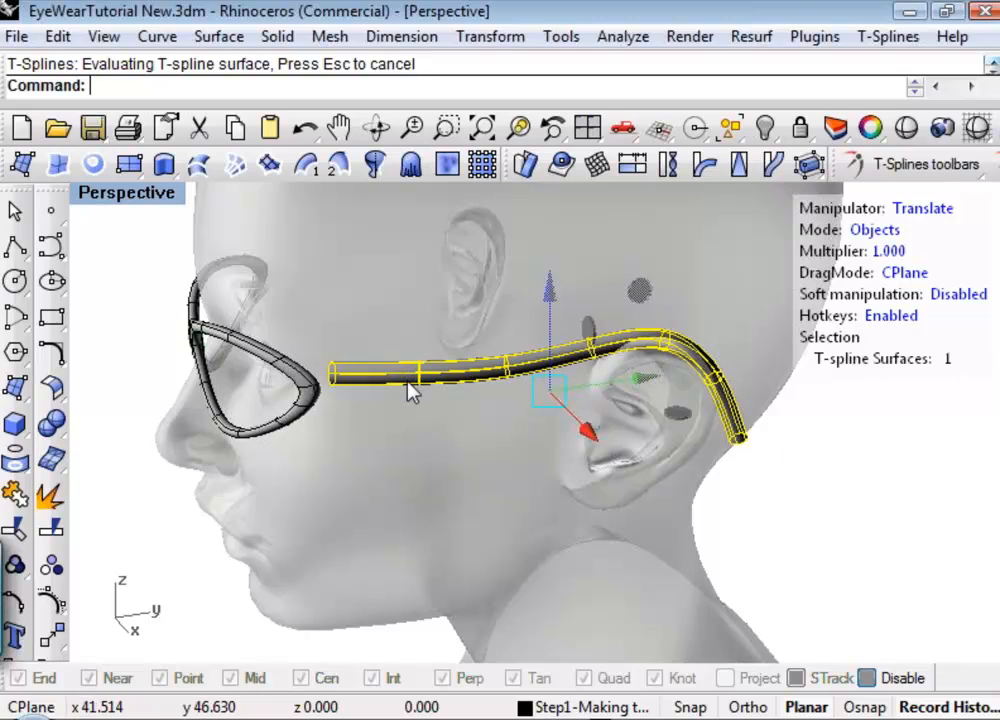
right_drag(804, 458, 811, 512)
scroll(214, 379, up, 5)
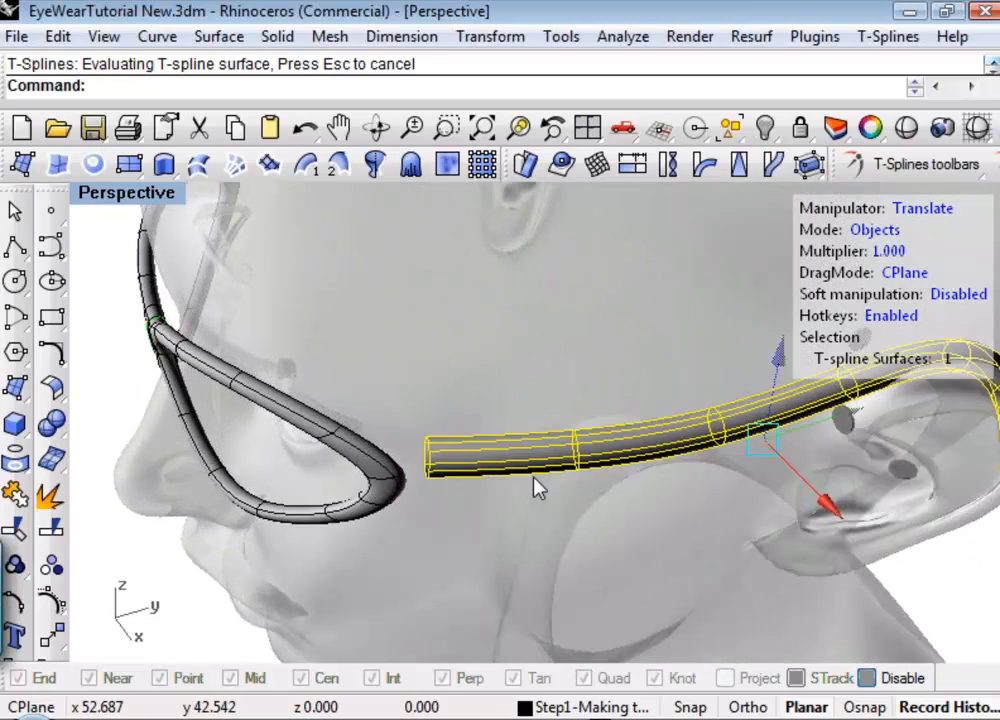
right_drag(536, 489, 331, 366)
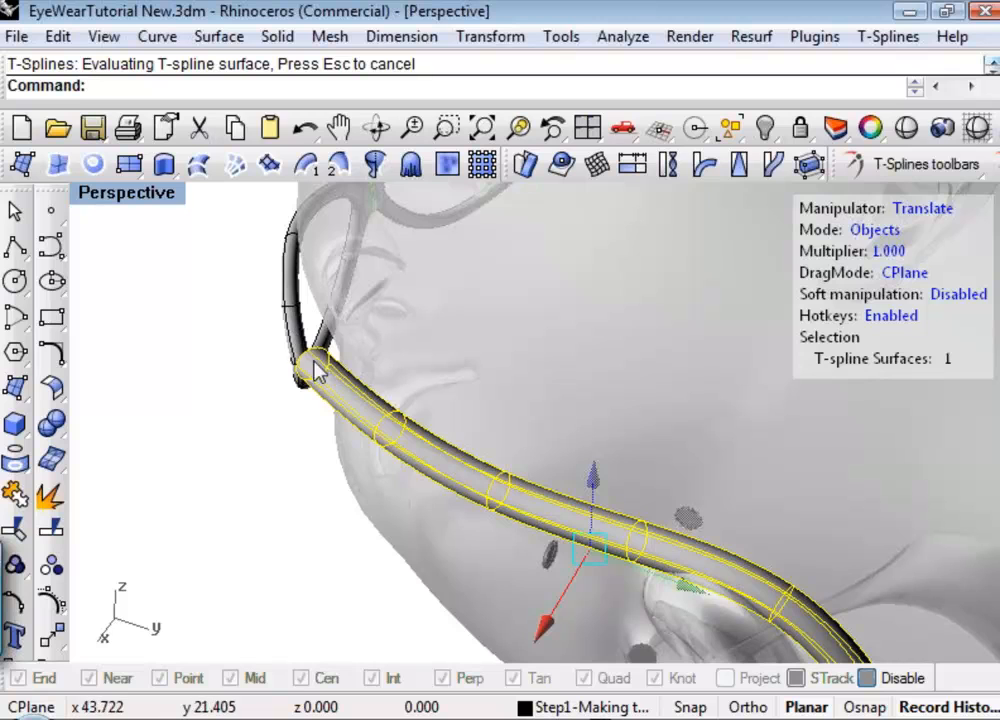
right_drag(365, 424, 474, 378)
scroll(469, 368, down, 5)
shift+right_drag(524, 409, 268, 338)
scroll(567, 474, up, 5)
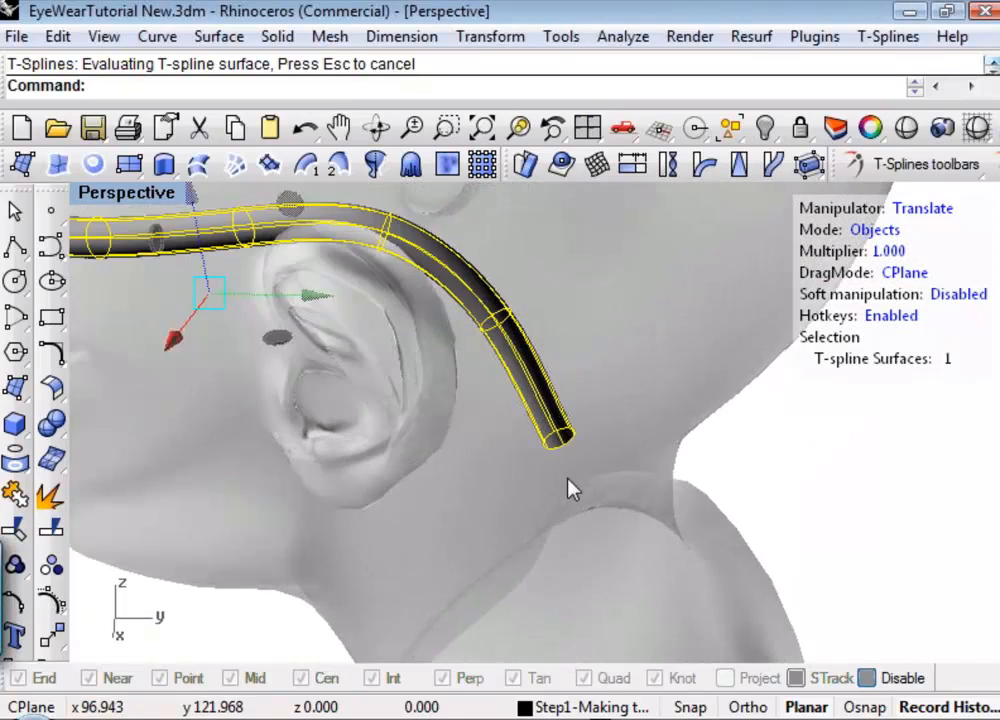
right_drag(567, 478, 417, 319)
shift+right_drag(527, 387, 630, 470)
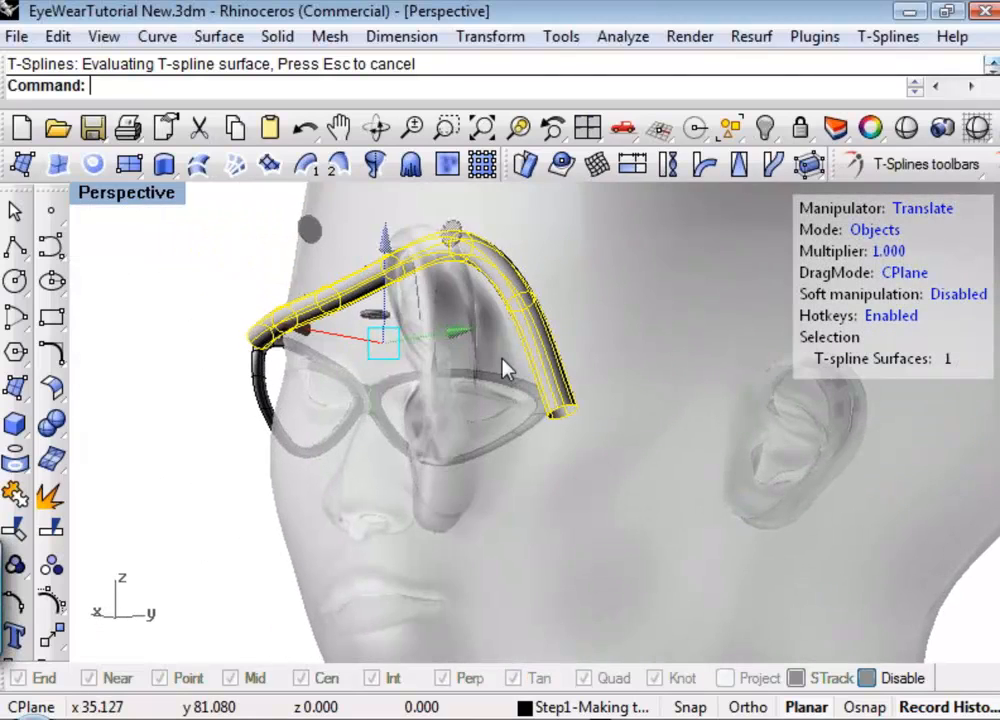
Cap the open end of the temple behind the ear with Fill hole.
scroll(505, 371, up, 3)
right_drag(557, 432, 580, 368)
middle_click(580, 368)
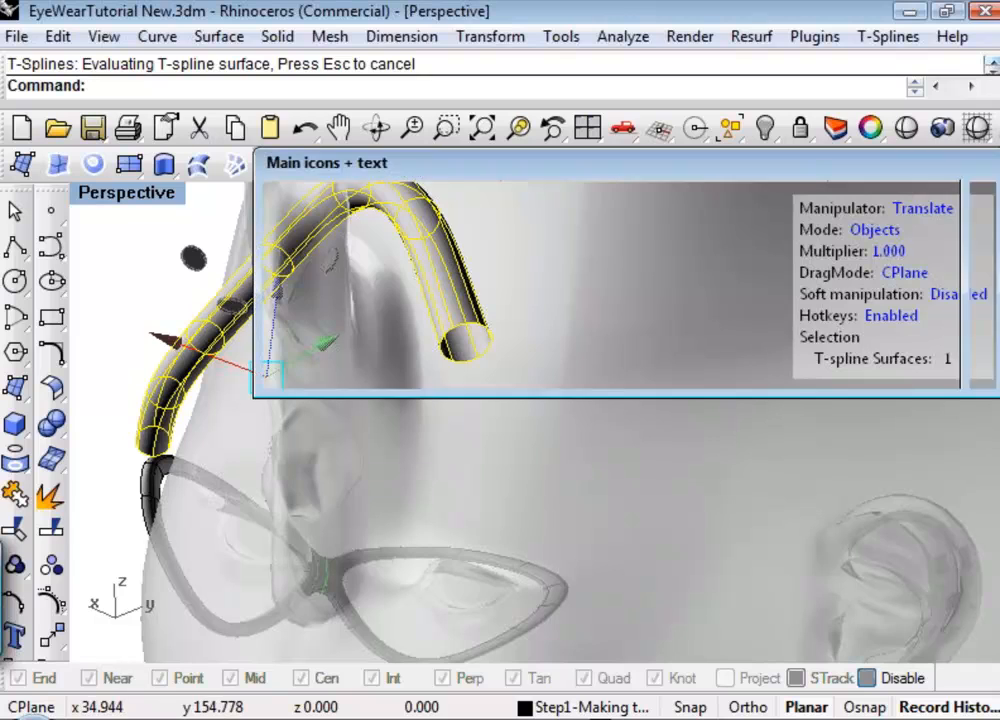
click(740, 266)
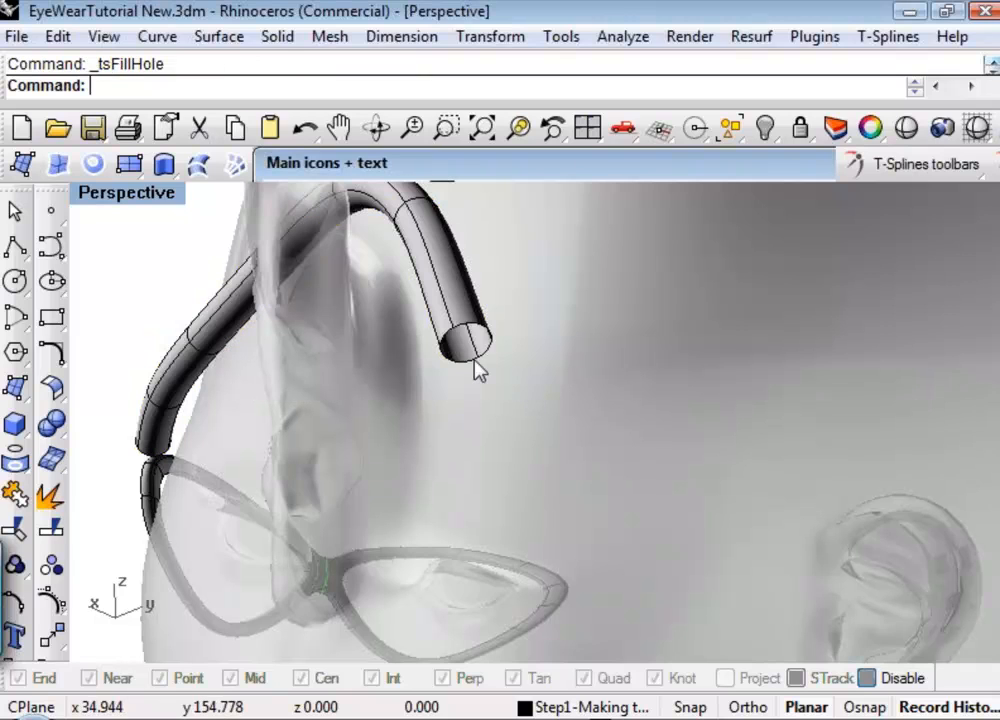
click(477, 362)
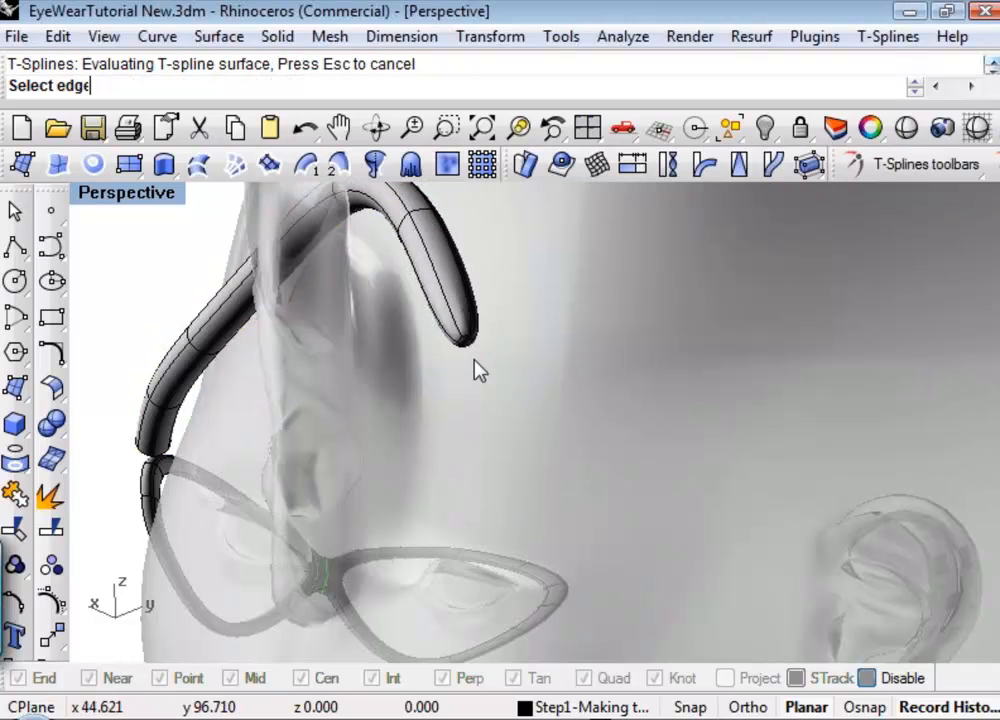
key(Return)
Make the temple T-Spline uniform so the capped tip behind the ear becomes smoother.
right_drag(489, 379, 468, 255)
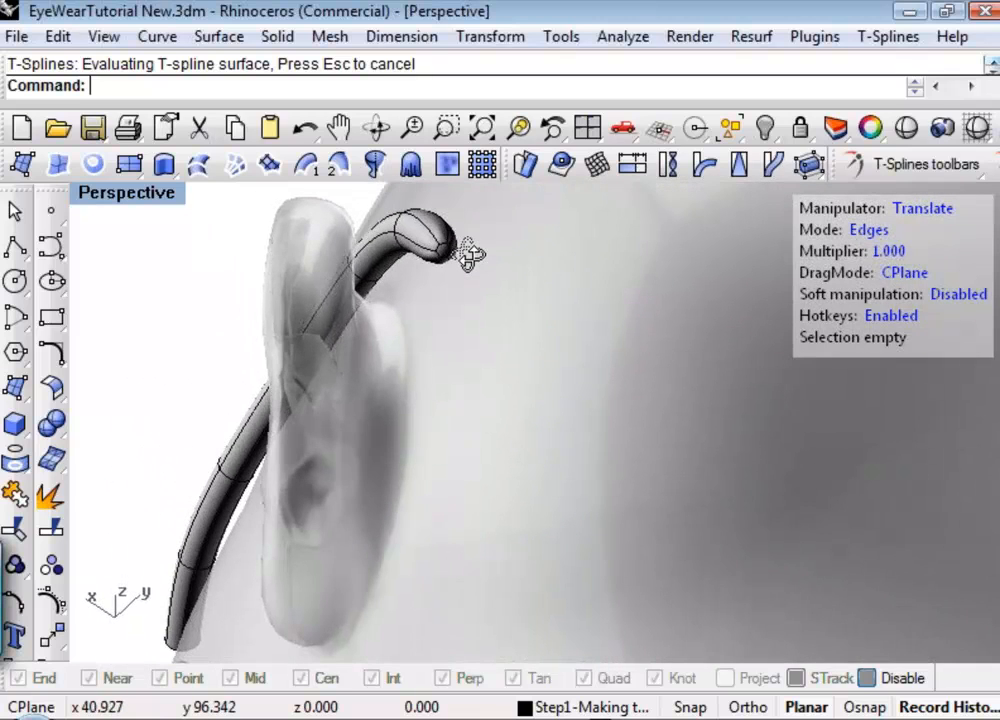
scroll(464, 257, up, 5)
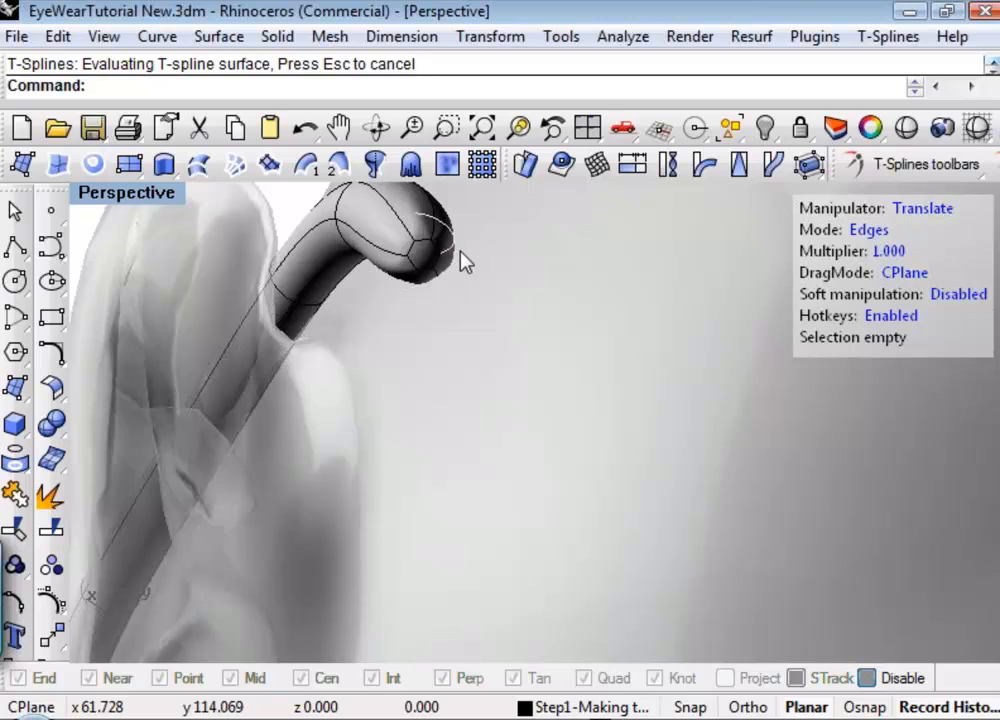
click(994, 165)
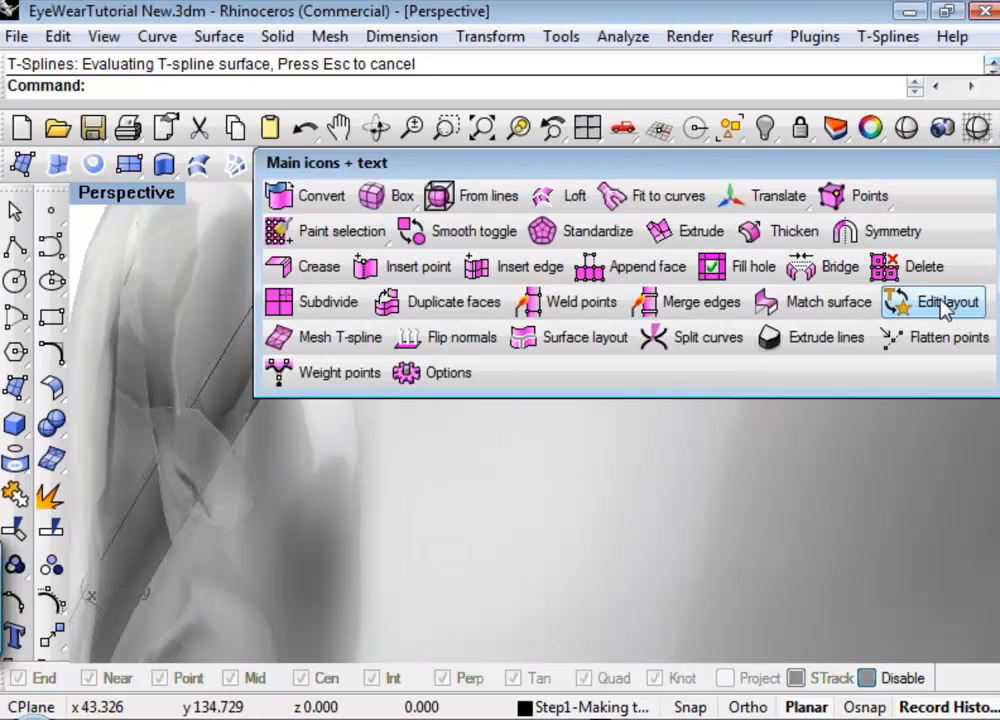
click(900, 312)
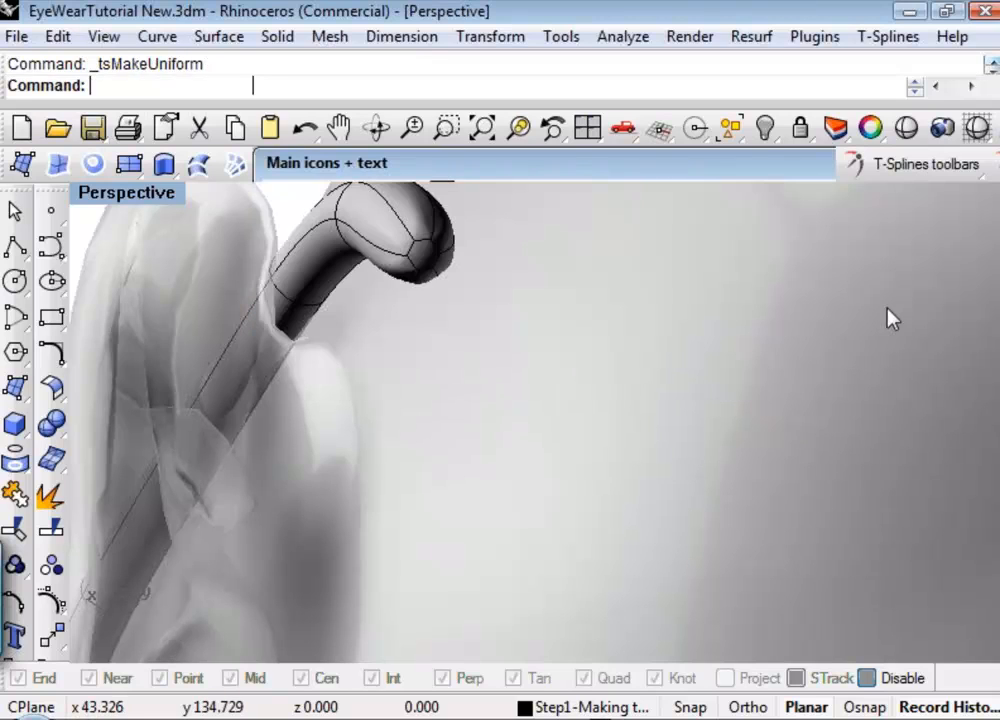
click(408, 268)
key(Return)
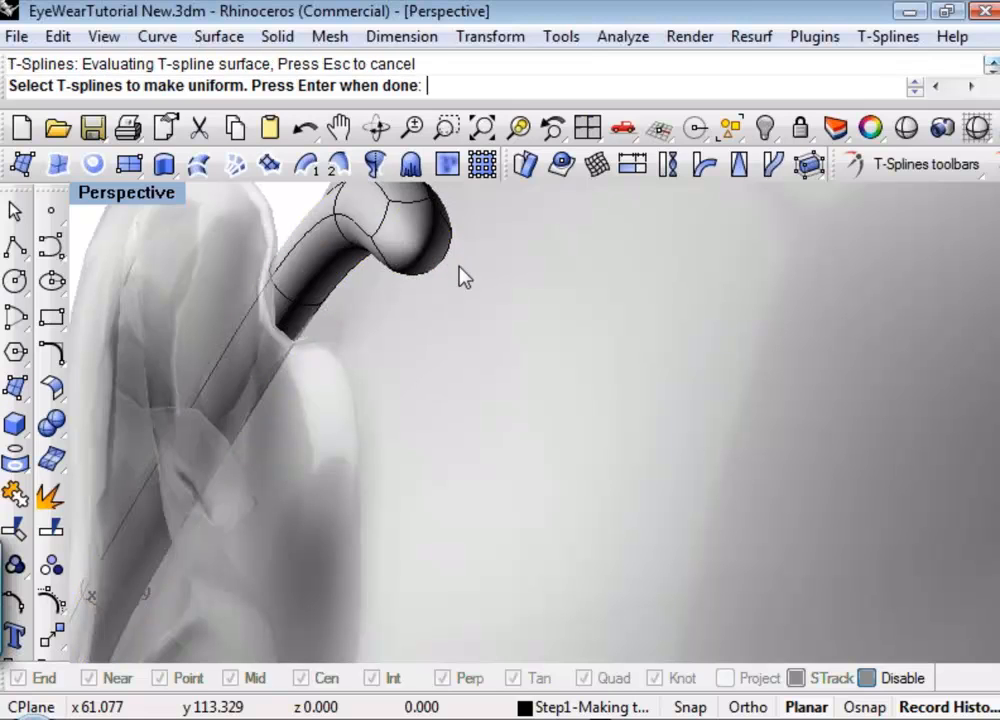
Translate the inner-edge vertex at the temple tip forward toward the ear to widen the tip.
right_drag(470, 280, 600, 420)
click(591, 326)
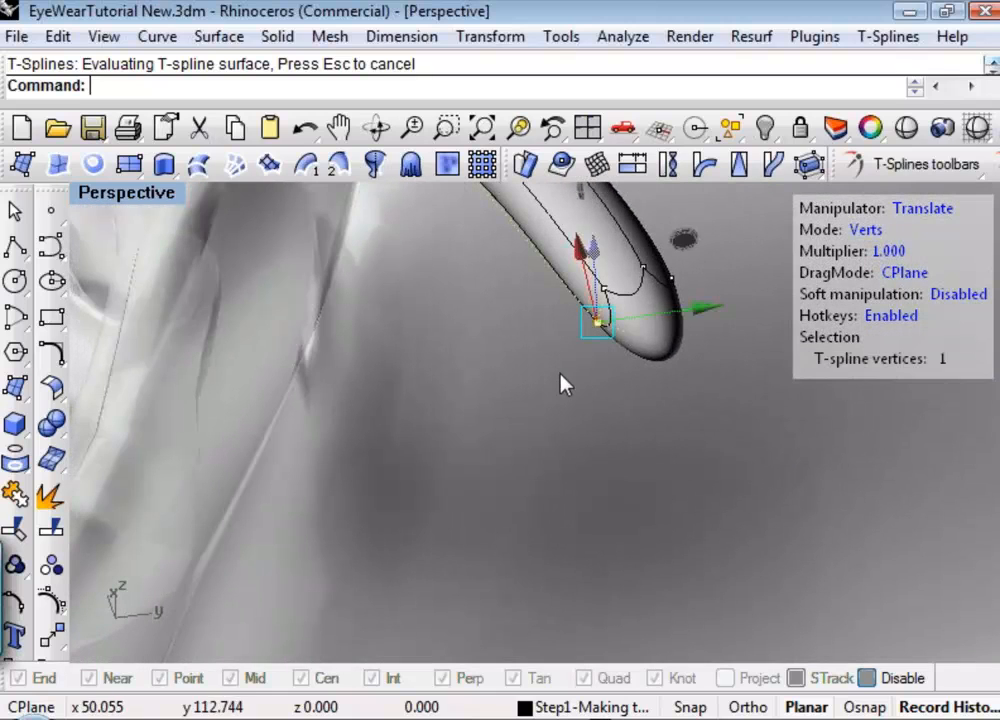
scroll(560, 372, down, 7)
right_drag(578, 407, 600, 456)
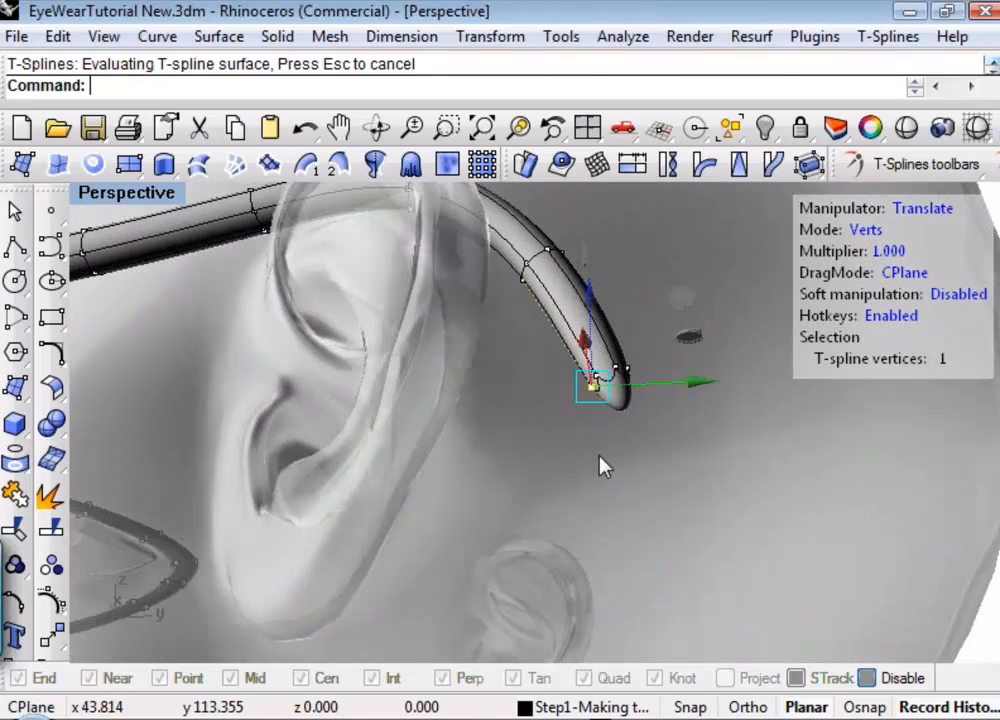
drag(694, 389, 565, 446)
right_drag(565, 446, 480, 429)
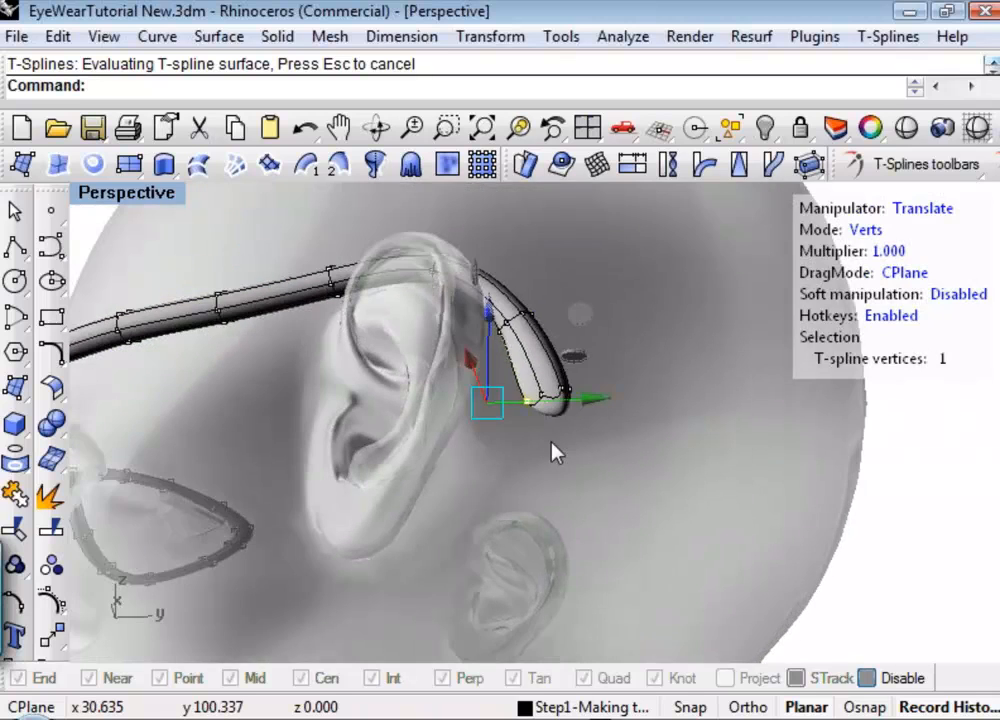
right_drag(556, 452, 478, 405)
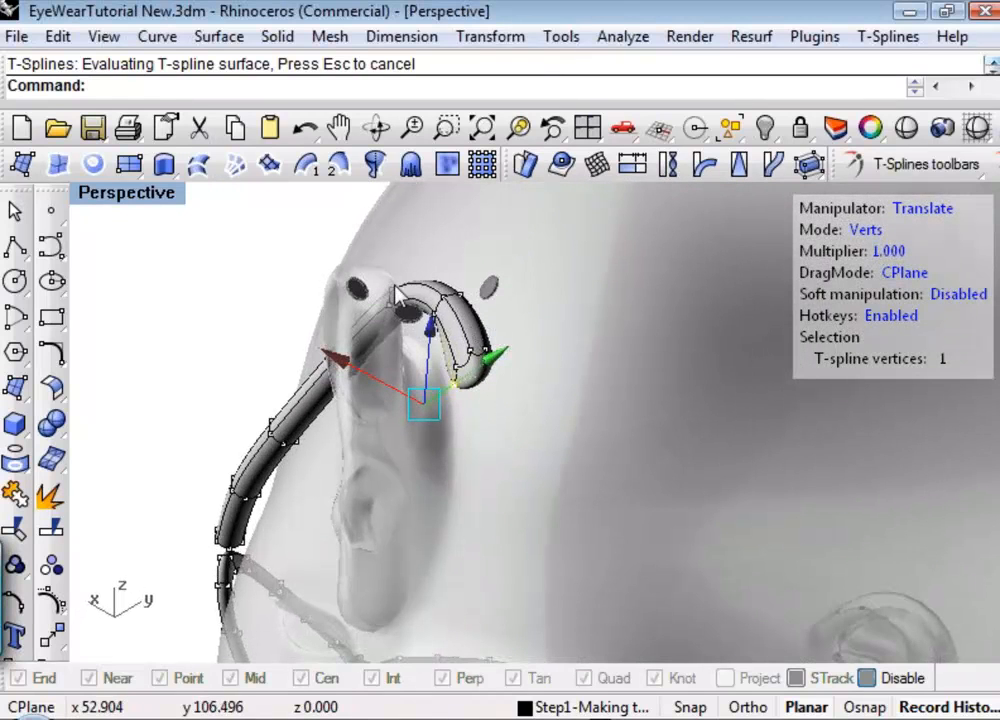
Select the 12 vertices of the two front rings of the temple and scale them down uniformly.
right_drag(440, 370, 616, 496)
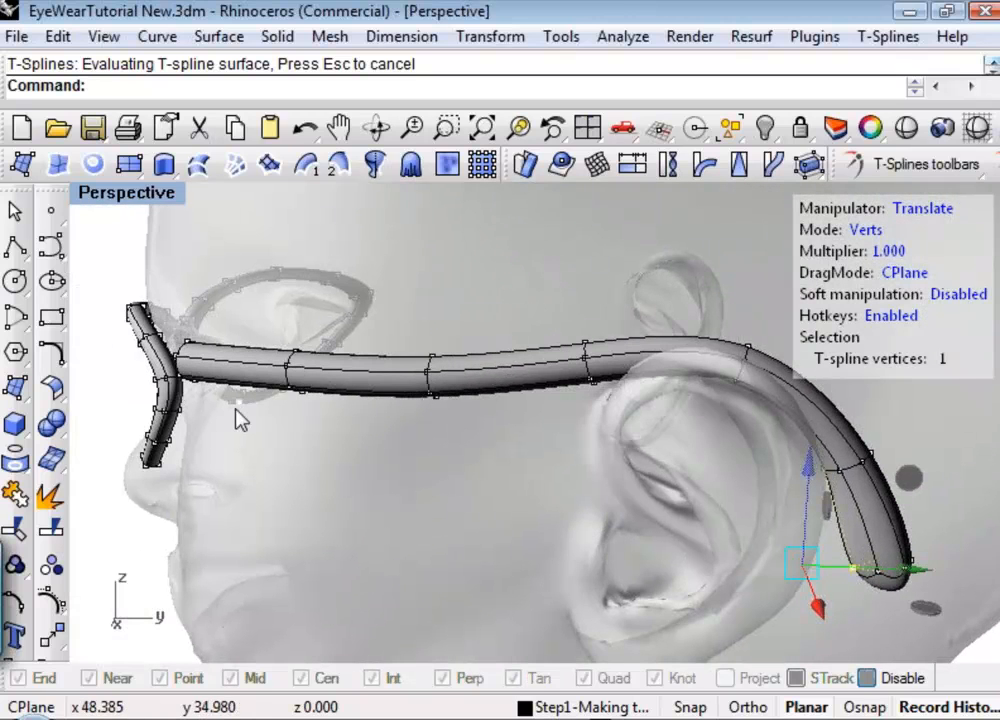
right_drag(458, 475, 641, 474)
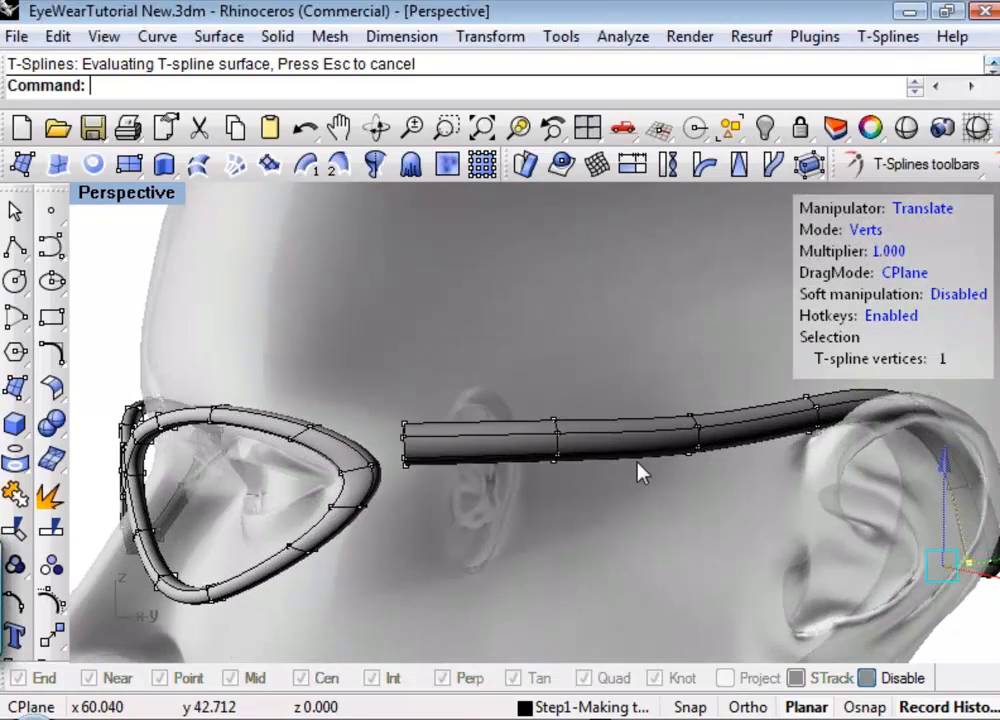
drag(388, 406, 437, 466)
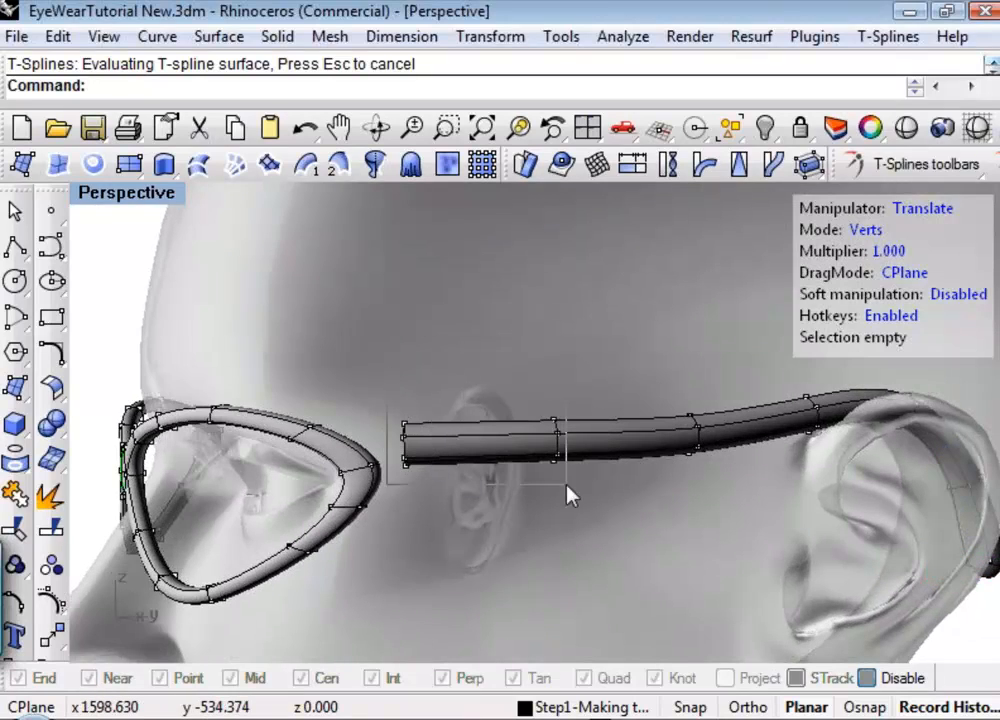
drag(618, 503, 614, 502)
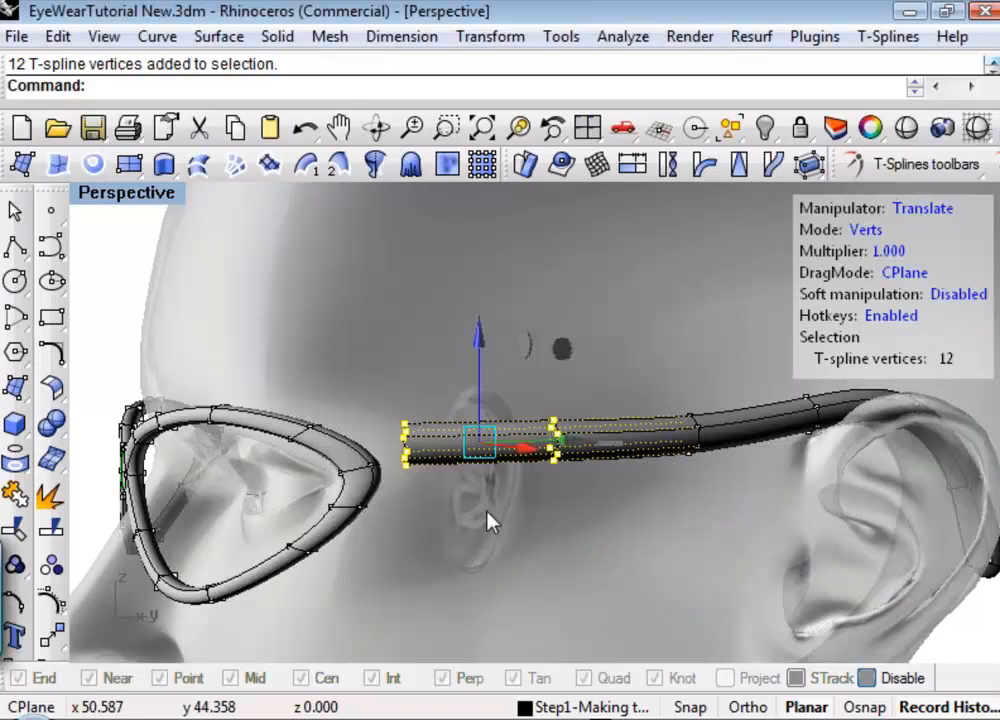
right_drag(489, 522, 596, 487)
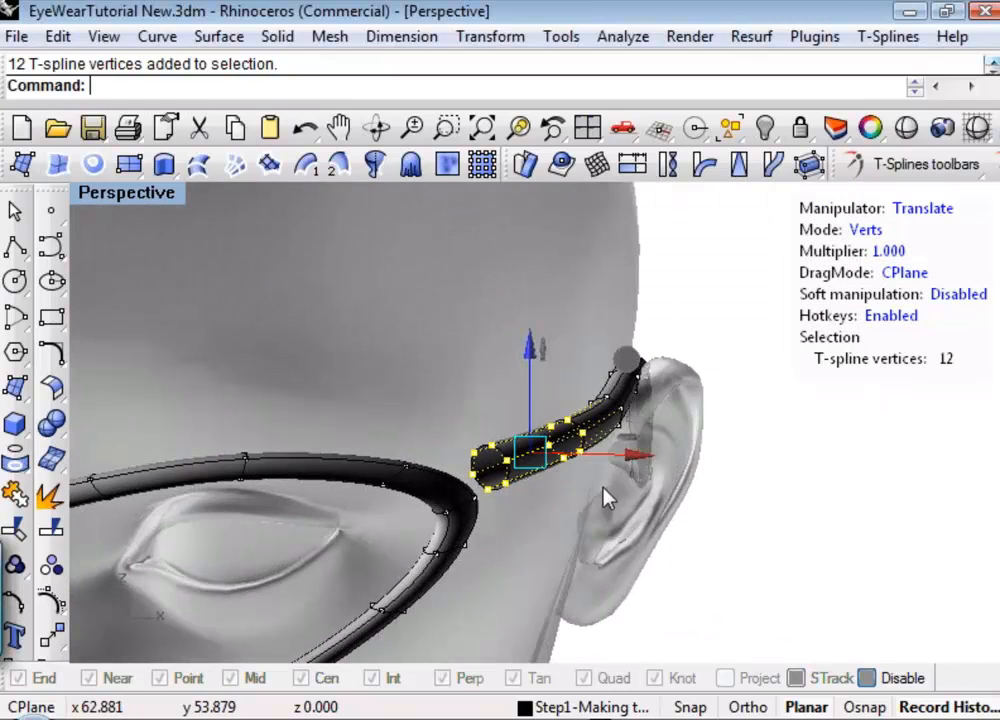
key(e)
key(r)
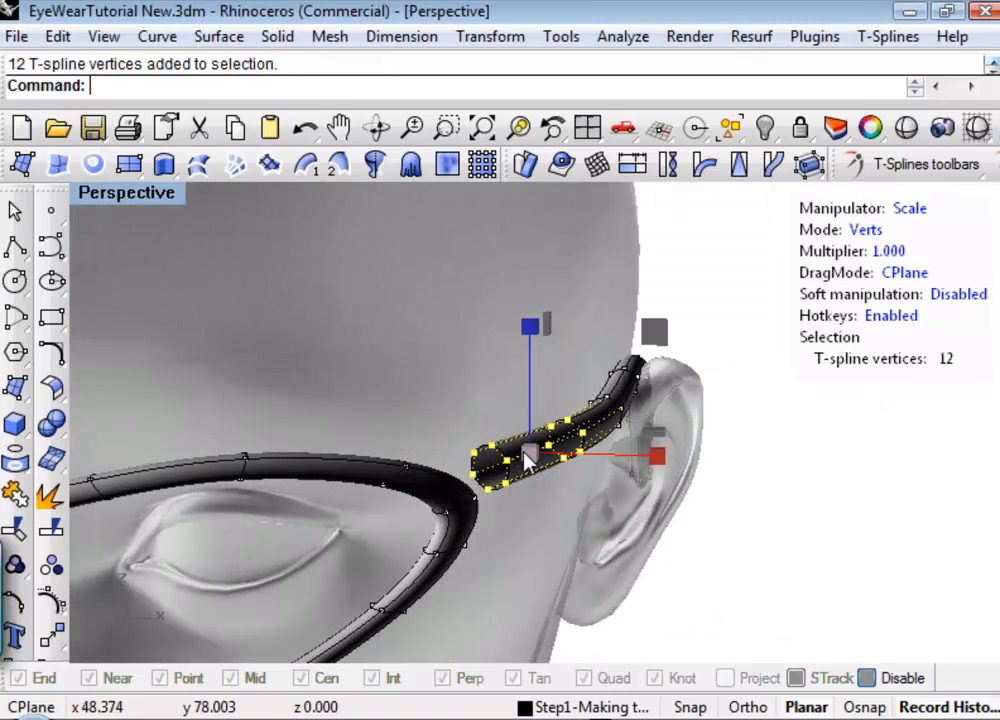
drag(530, 460, 440, 455)
Scale down the vertex rings along the middle of the temple to slim it toward the ear.
right_drag(676, 580, 598, 582)
click(699, 507)
drag(626, 347, 621, 439)
click(835, 587)
right_drag(772, 561, 424, 452)
drag(582, 282, 652, 473)
drag(603, 377, 540, 387)
shift+right_drag(661, 461, 418, 493)
Scale down the six-vertex ring over the ear, and slightly enlarge the six-vertex ring behind it.
click(600, 305)
drag(677, 452, 690, 487)
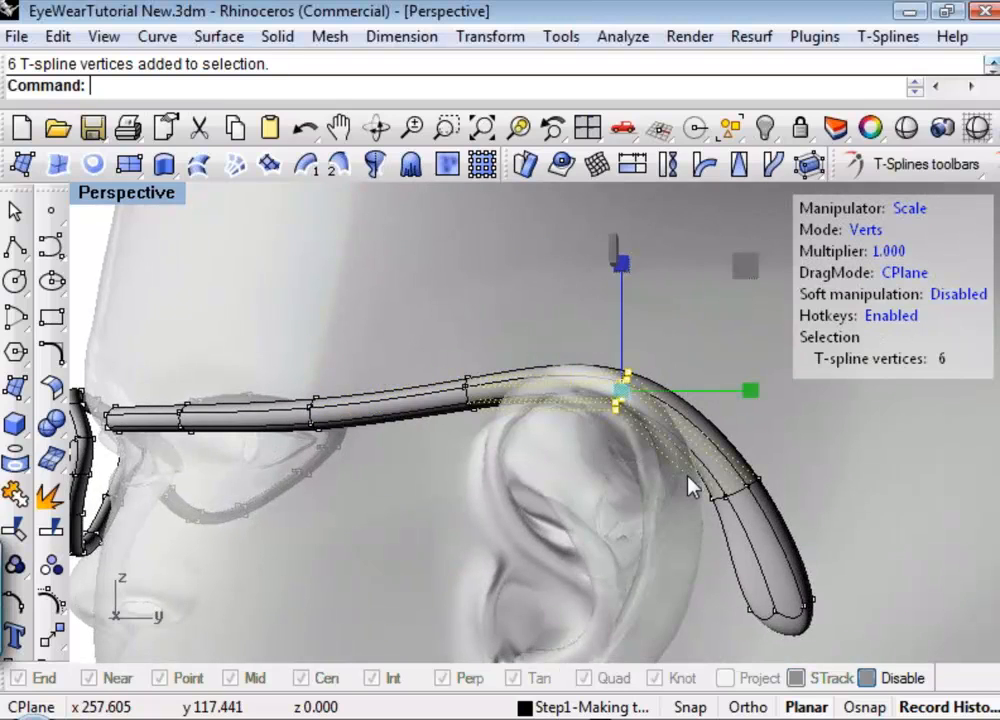
drag(623, 402, 545, 399)
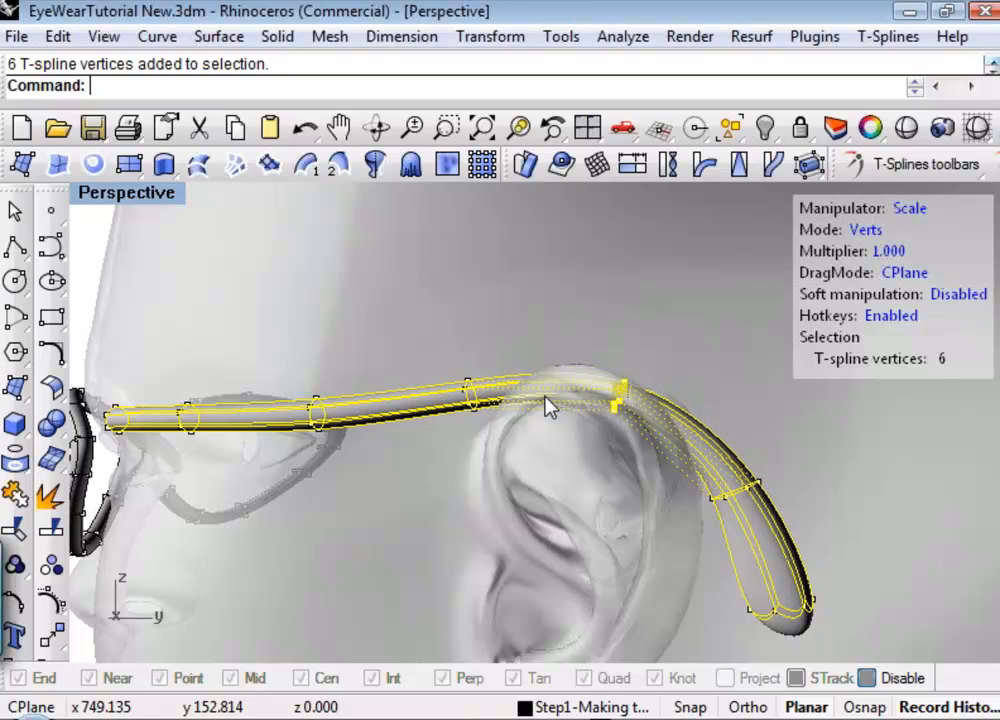
drag(655, 555, 835, 453)
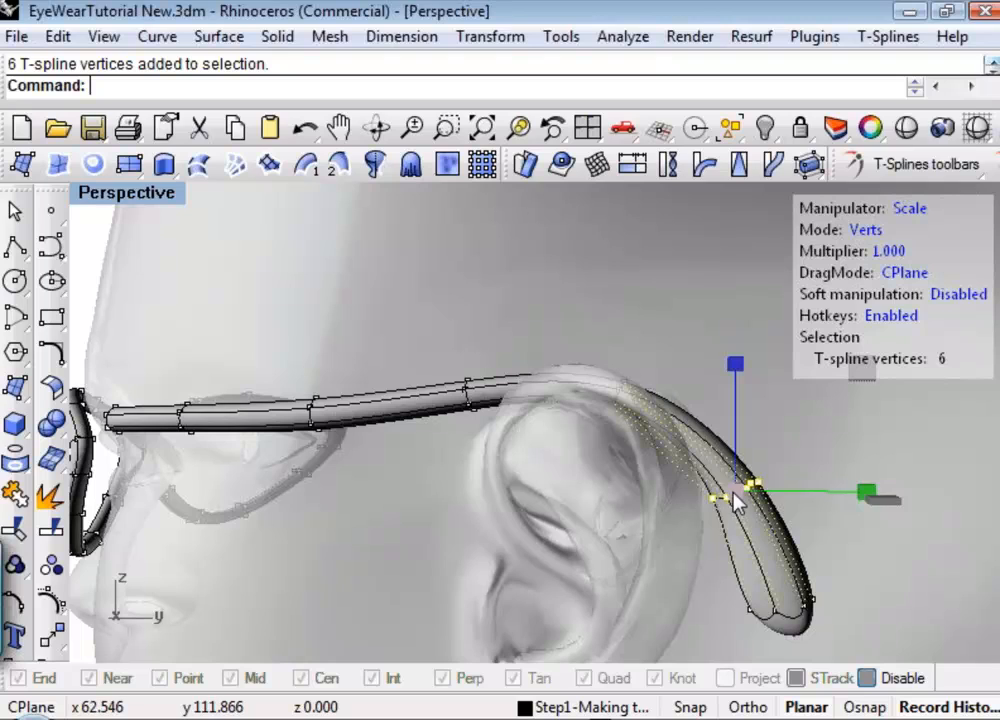
drag(725, 498, 774, 484)
key(Escape)
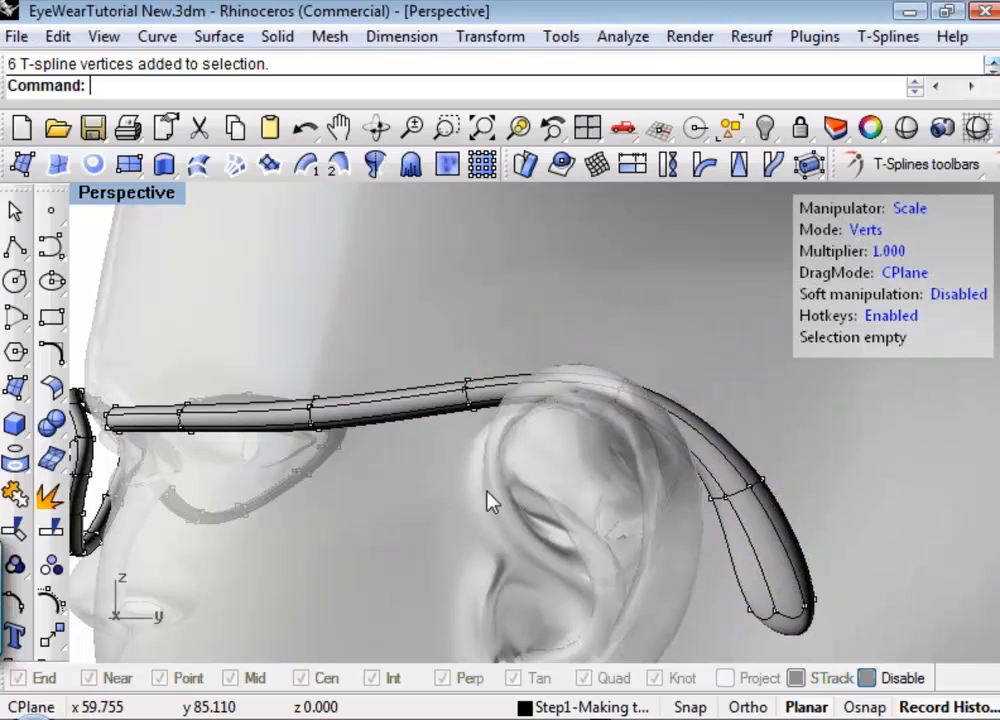
Translate the inner-edge vertex at the temple tip slightly backward, away from the ear.
right_drag(477, 497, 446, 603)
right_drag(610, 425, 659, 592)
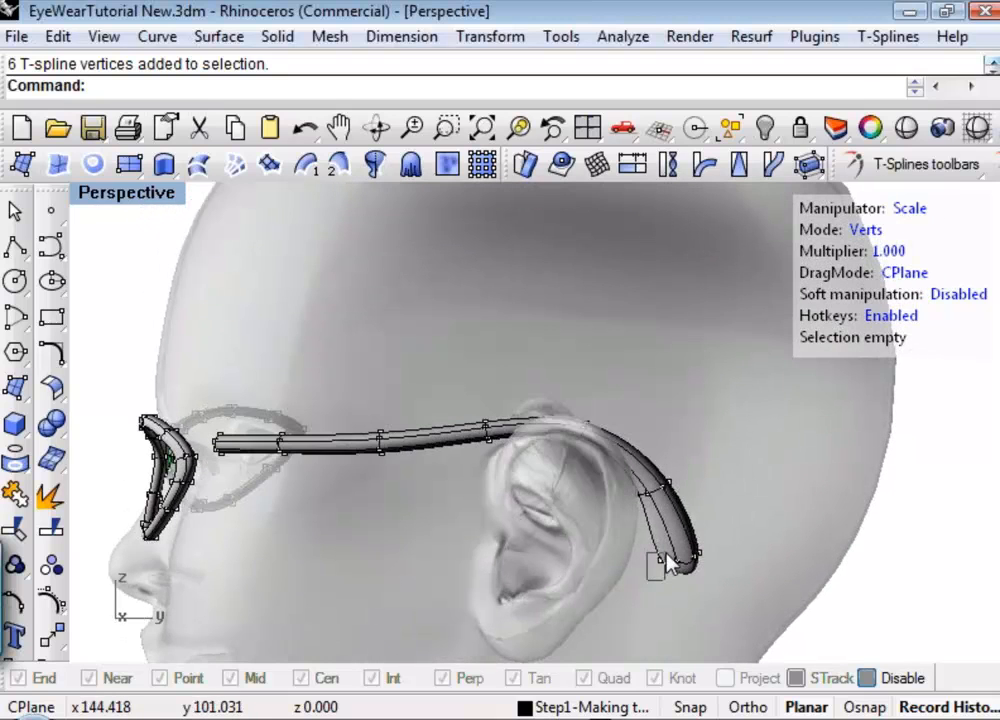
drag(664, 556, 668, 564)
key(w)
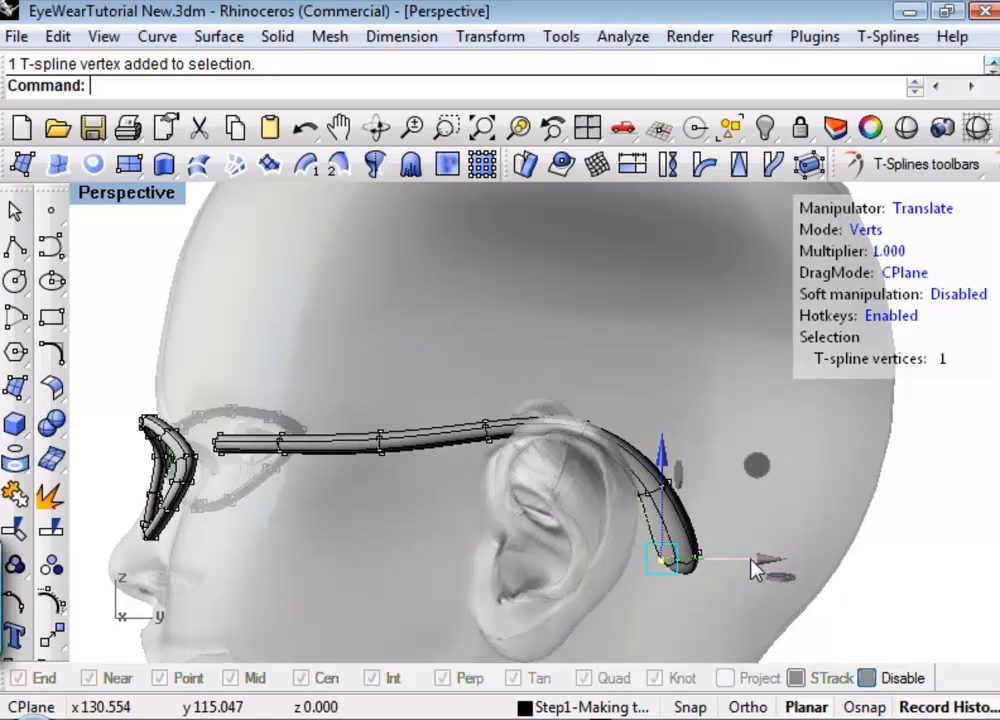
drag(729, 568, 749, 562)
key(Escape)
Select the six-vertex ring midway along the temple arm and translate it slightly in the vertical direction.
right_drag(440, 505, 617, 530)
right_drag(730, 522, 654, 408)
drag(654, 408, 750, 500)
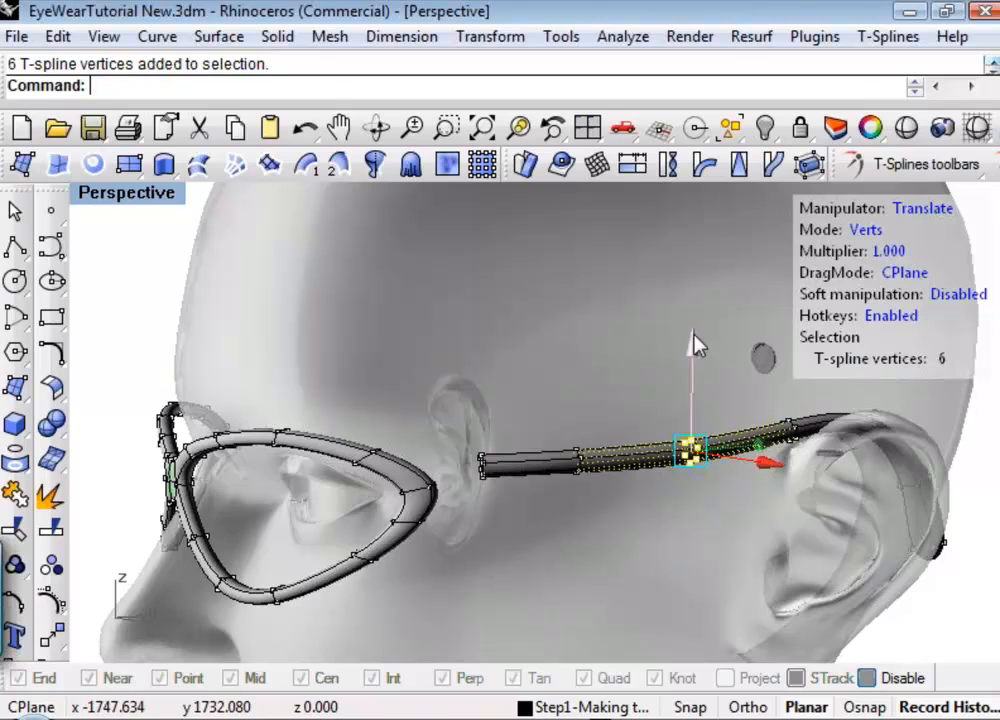
drag(696, 346, 705, 408)
drag(695, 316, 706, 344)
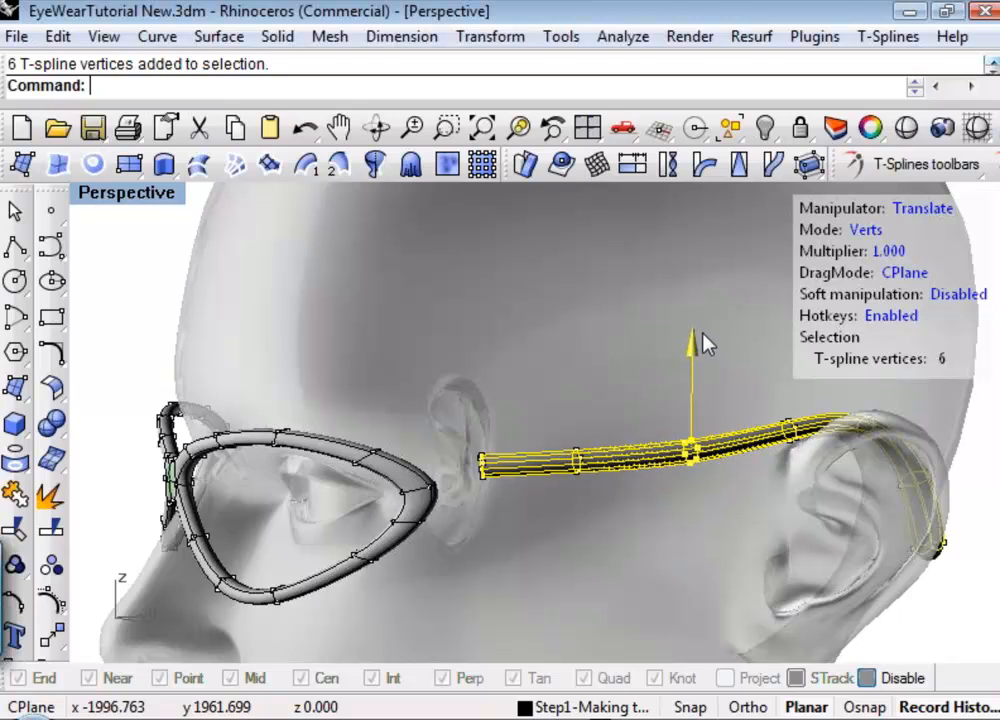
click(530, 540)
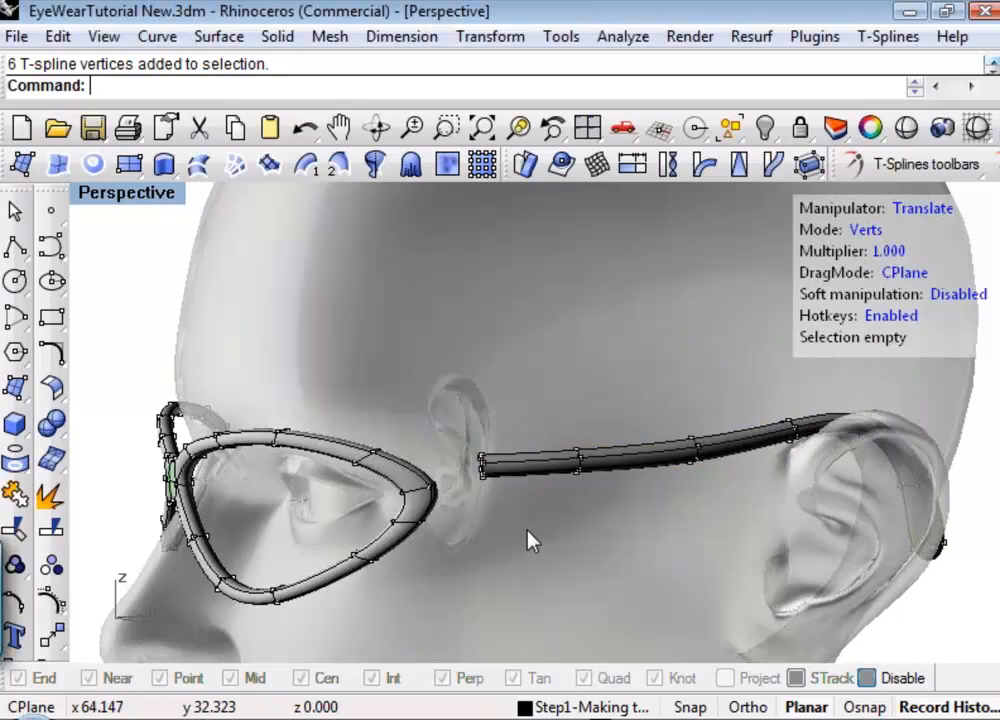
Switch the T-spline display from smooth to box mode around the temple's open front end and the rim corner.
right_drag(530, 540, 384, 604)
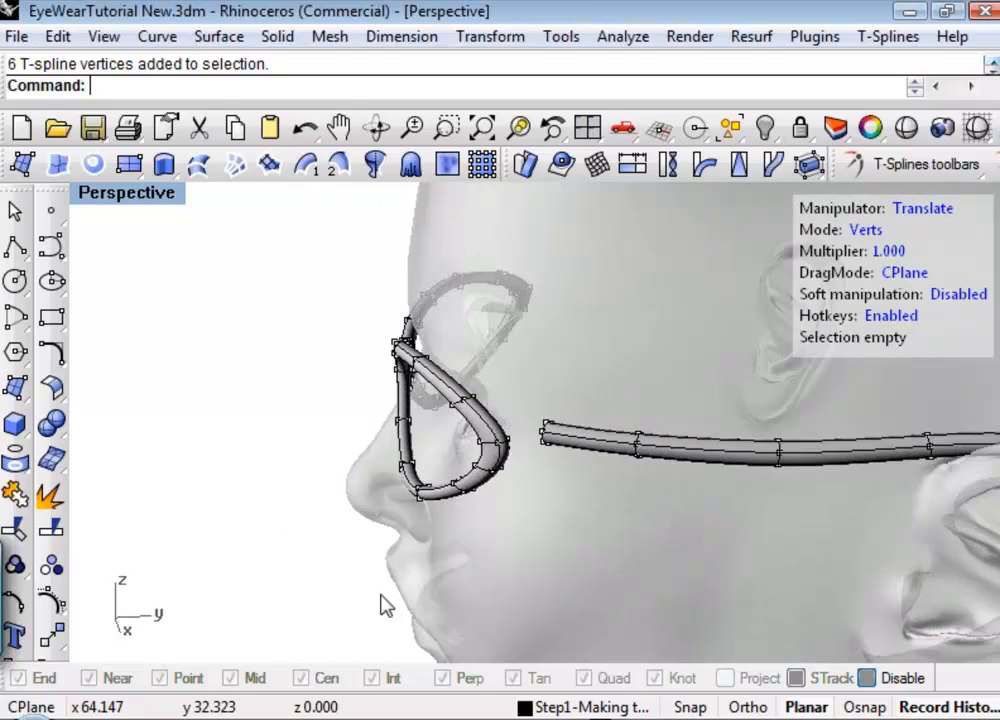
right_drag(547, 413, 437, 452)
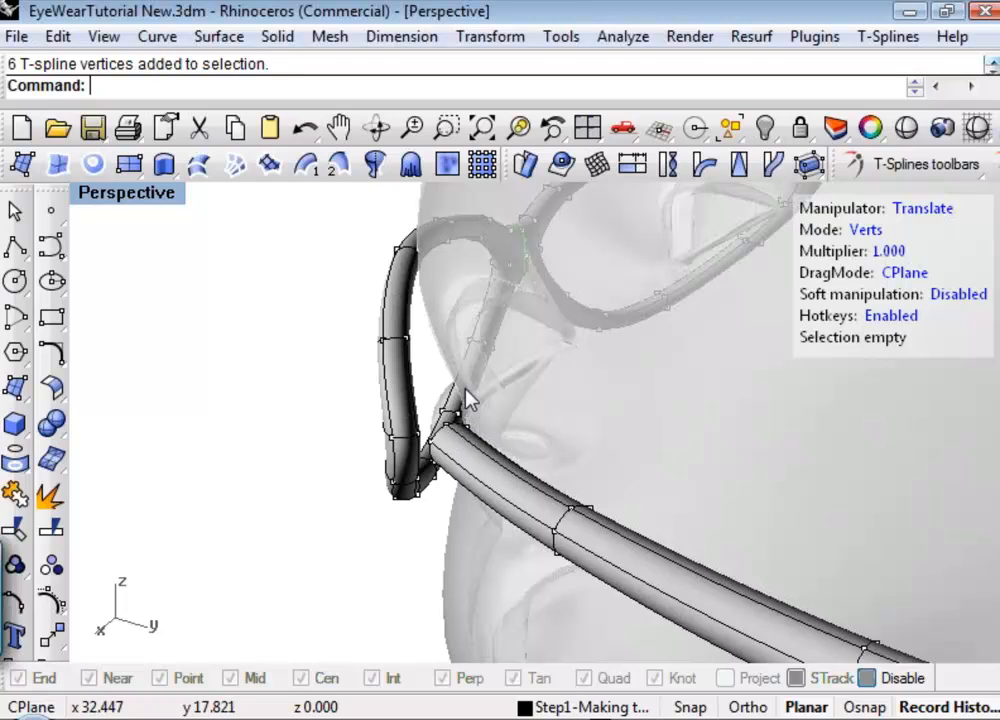
key(Tab)
right_drag(466, 398, 772, 438)
shift+right_drag(480, 449, 567, 357)
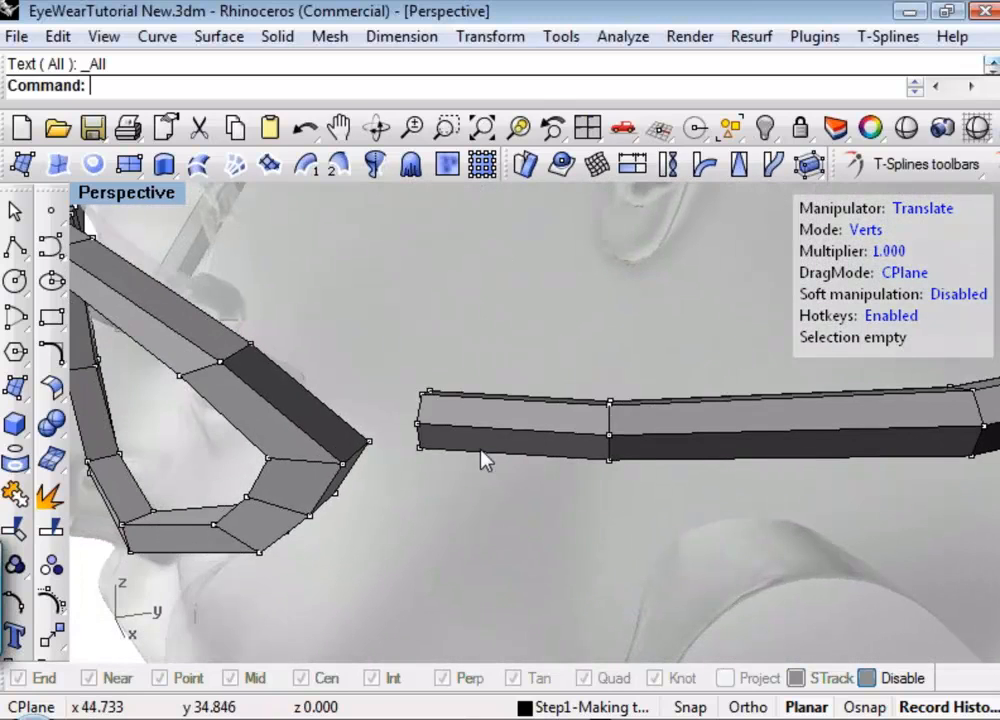
right_drag(585, 500, 365, 522)
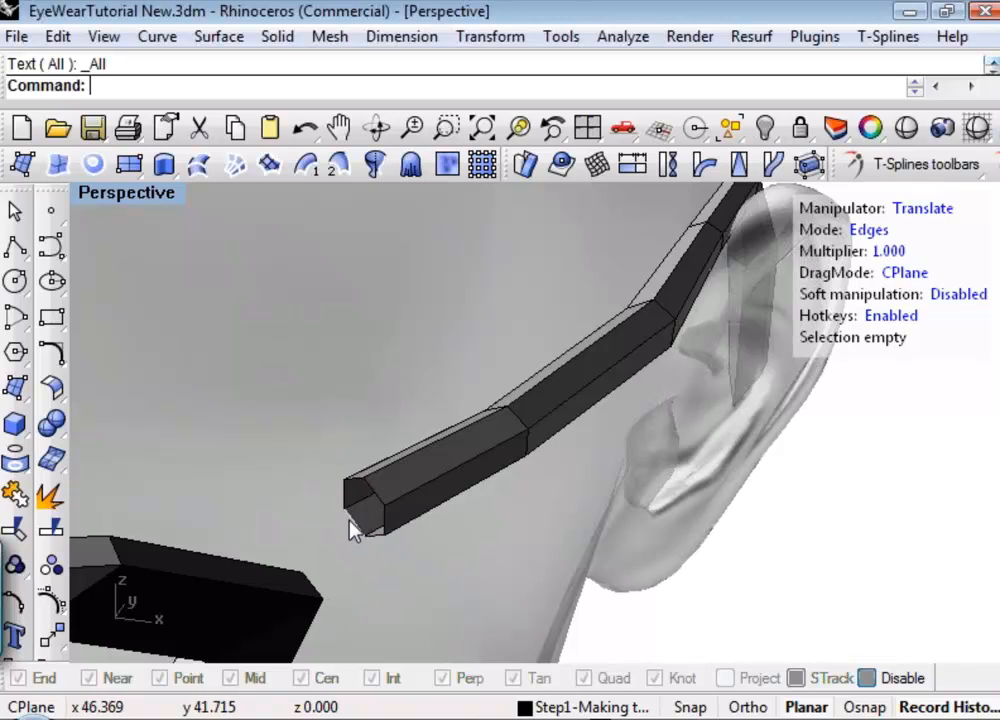
Hide the ReferenceHead layer so only the frame geometry is shown.
right_drag(458, 540, 430, 478)
click(603, 707)
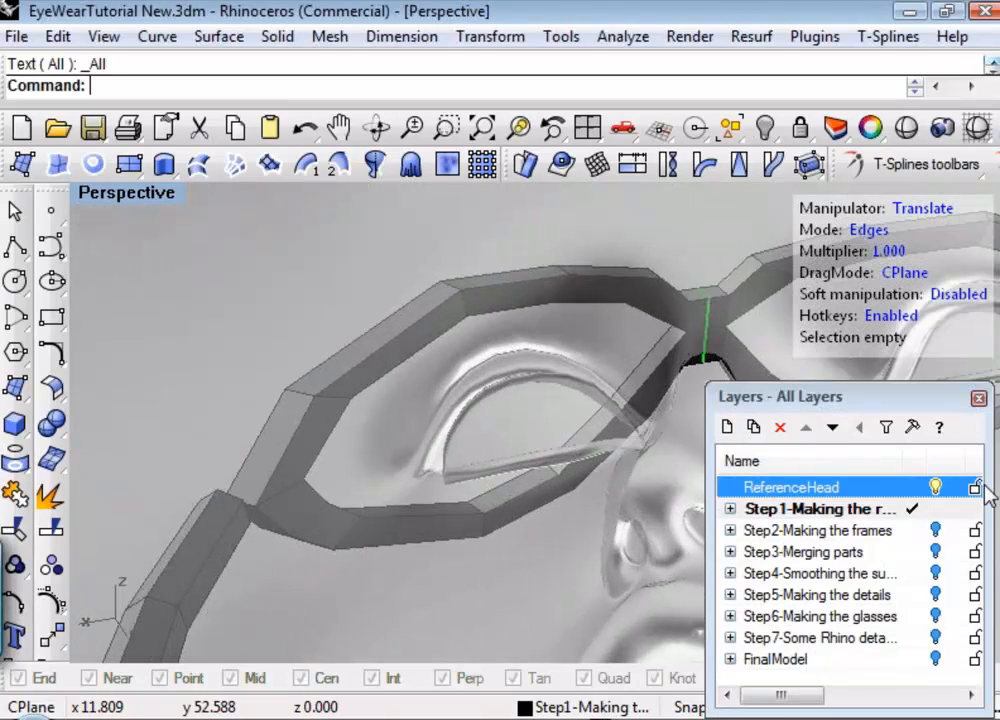
click(935, 487)
Delete the two adjacent faces at the rim's outer upper corner to open it toward the temple arm.
right_drag(378, 482, 430, 432)
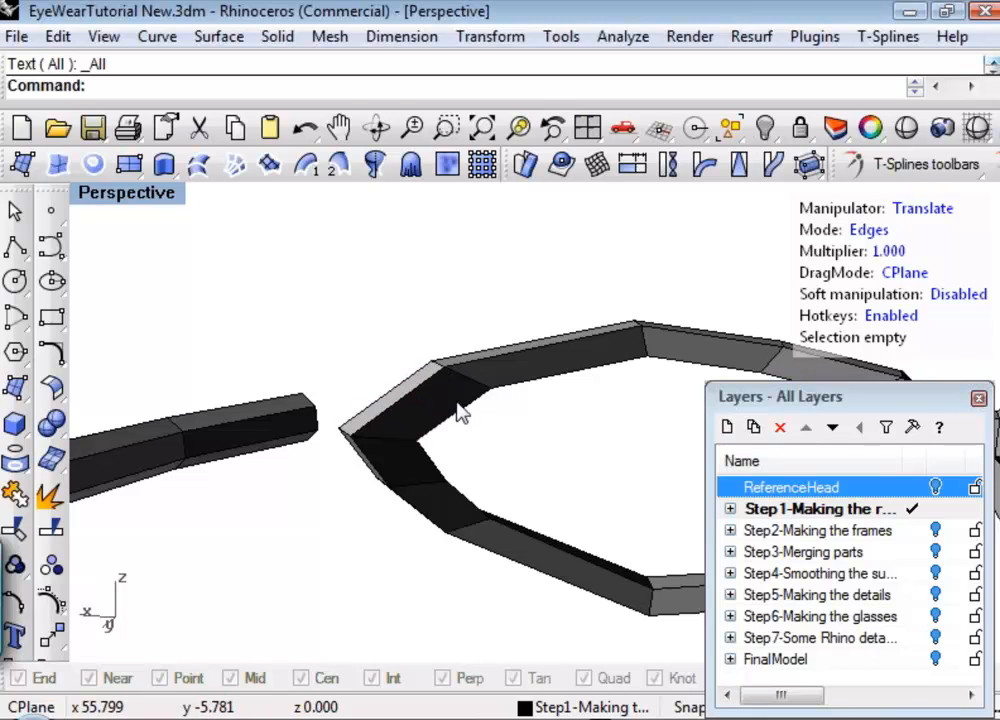
right_drag(456, 403, 509, 424)
scroll(275, 350, up, 4)
right_drag(346, 386, 353, 362)
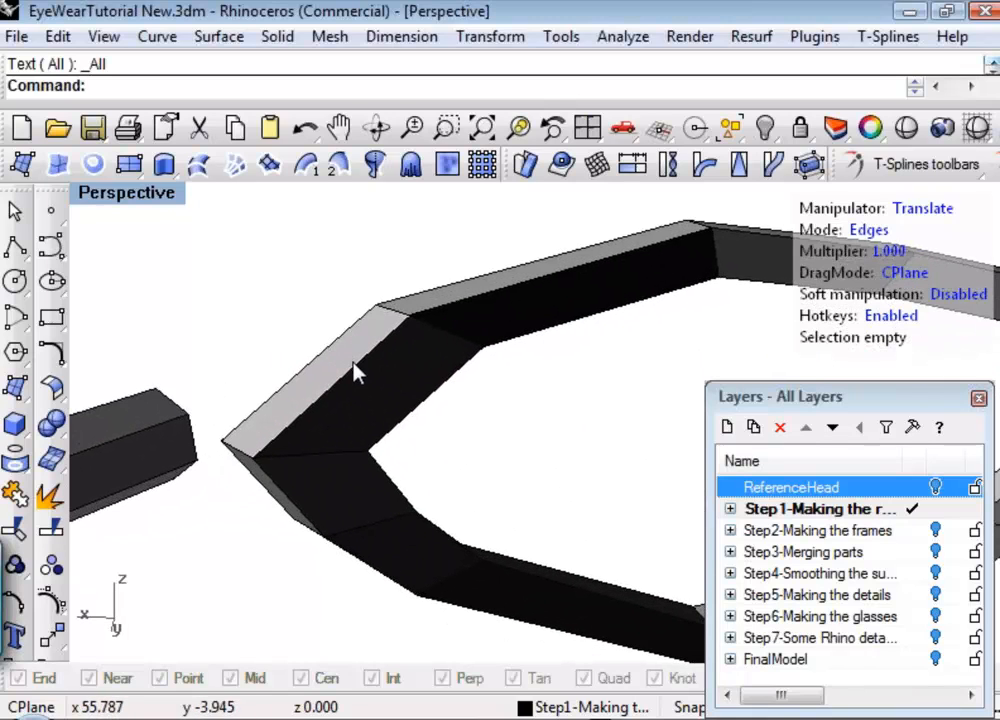
key(d)
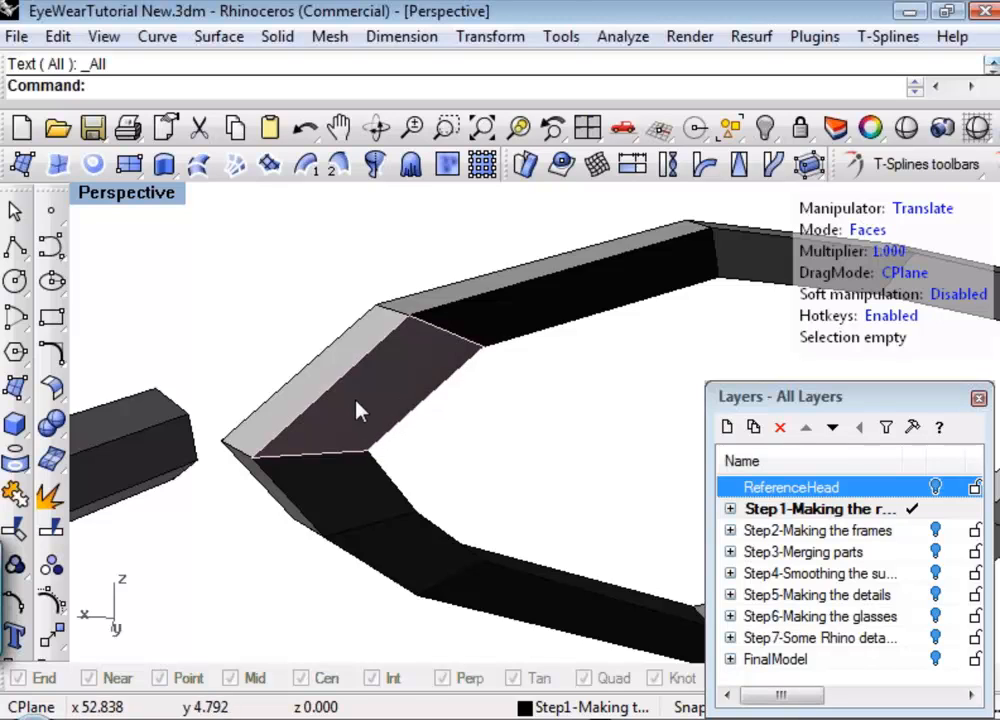
click(360, 412)
shift+click(288, 420)
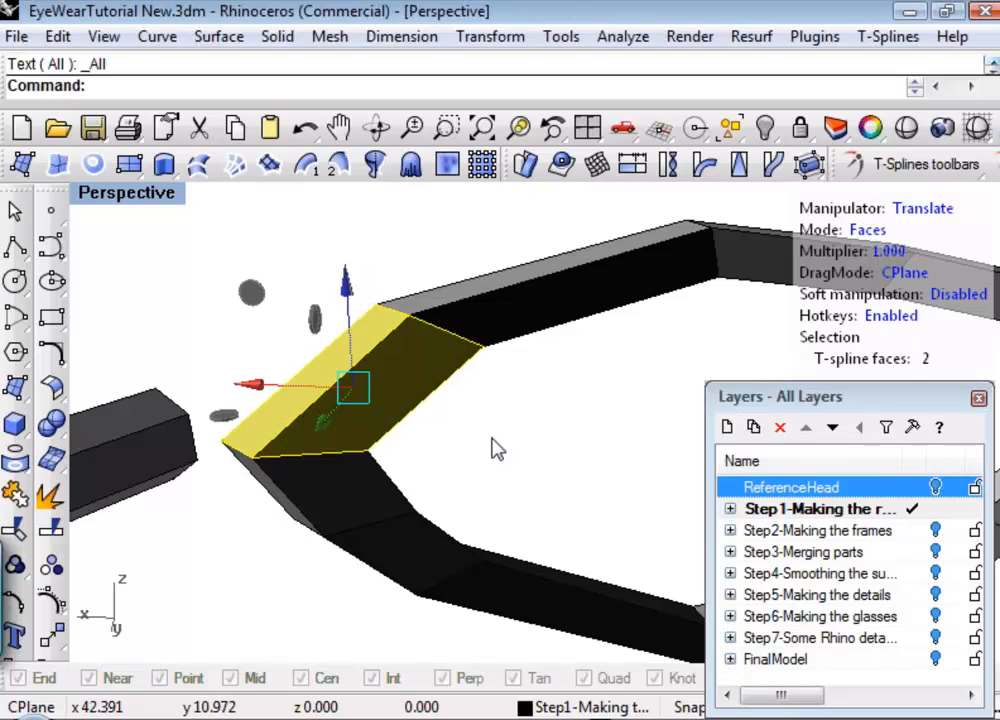
key(Delete)
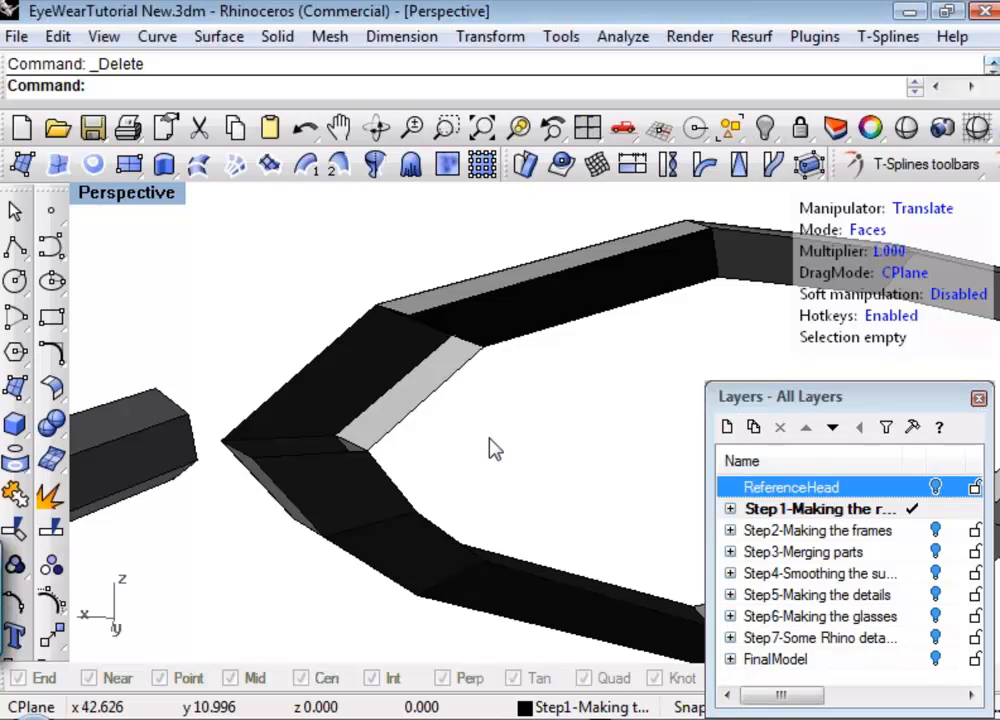
Select all faces of the rims and temple and try to assign a paint material through Auxpecker.
scroll(495, 449, down, 3)
right_drag(415, 453, 575, 470)
scroll(575, 470, down, 3)
right_drag(504, 469, 537, 450)
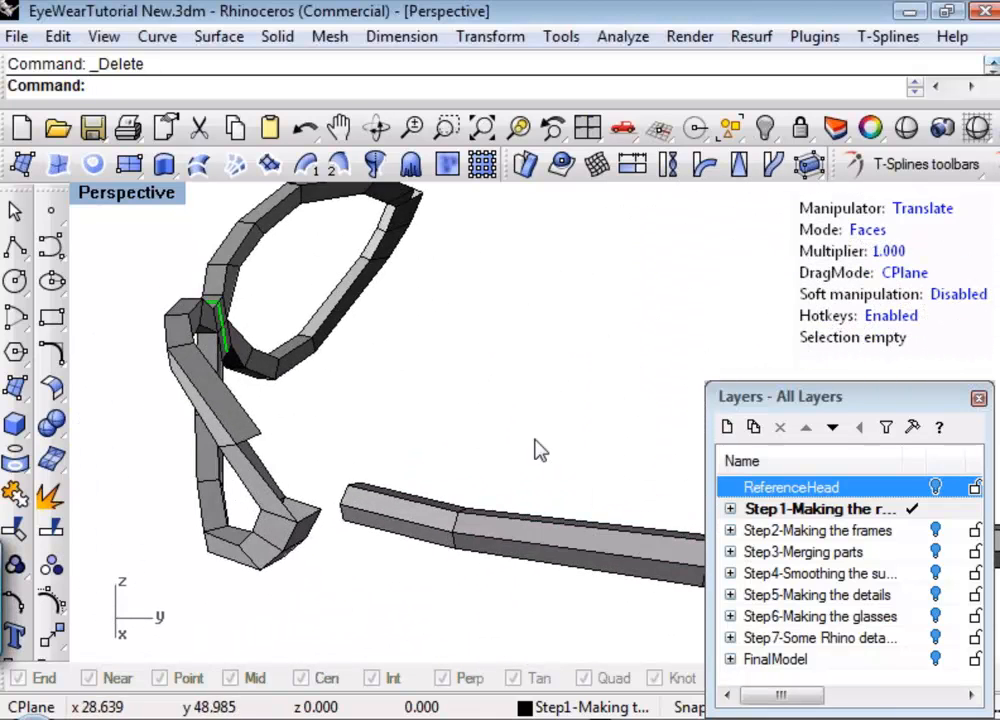
drag(489, 408, 212, 625)
click(541, 294)
scroll(421, 342, down, 5)
shift+right_drag(421, 342, 363, 470)
scroll(363, 470, down, 2)
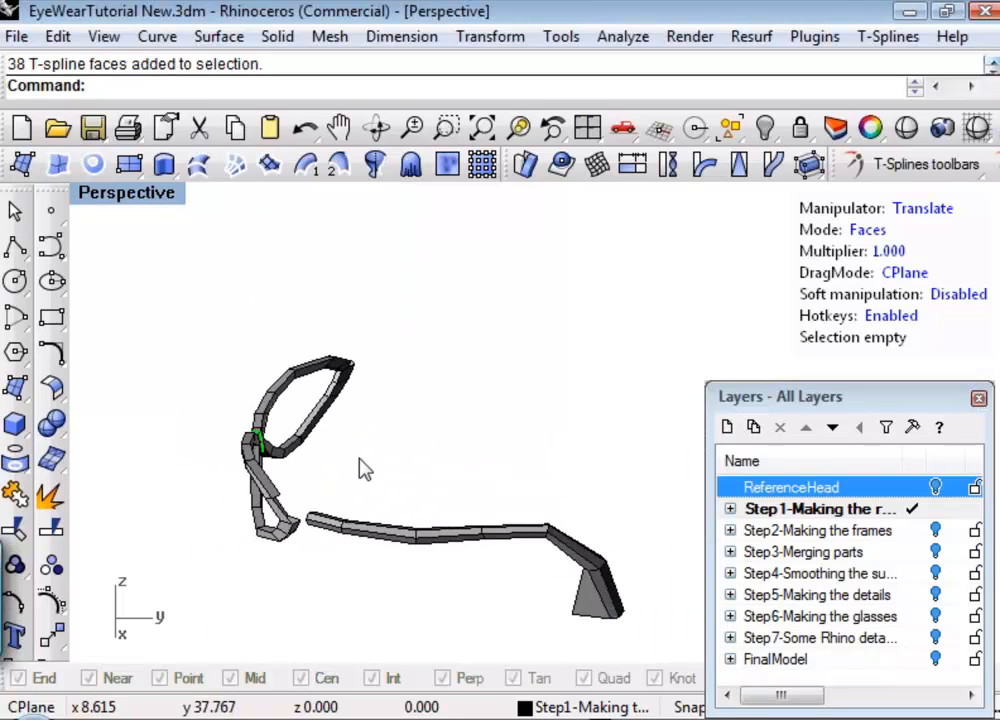
drag(130, 276, 663, 663)
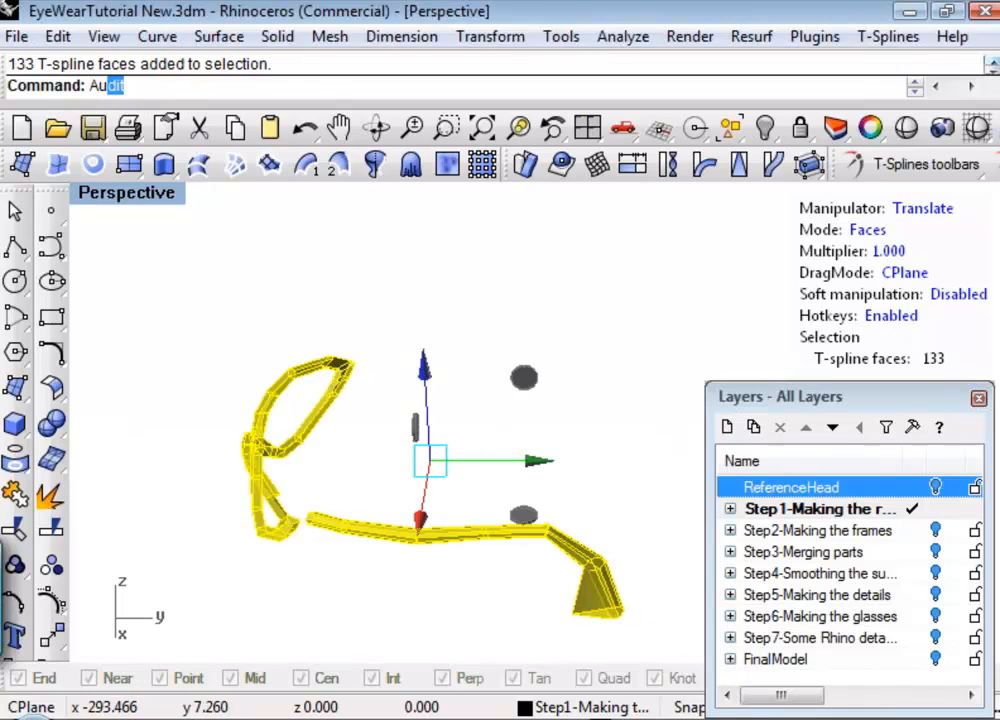
text(x)
key(Return)
click(944, 233)
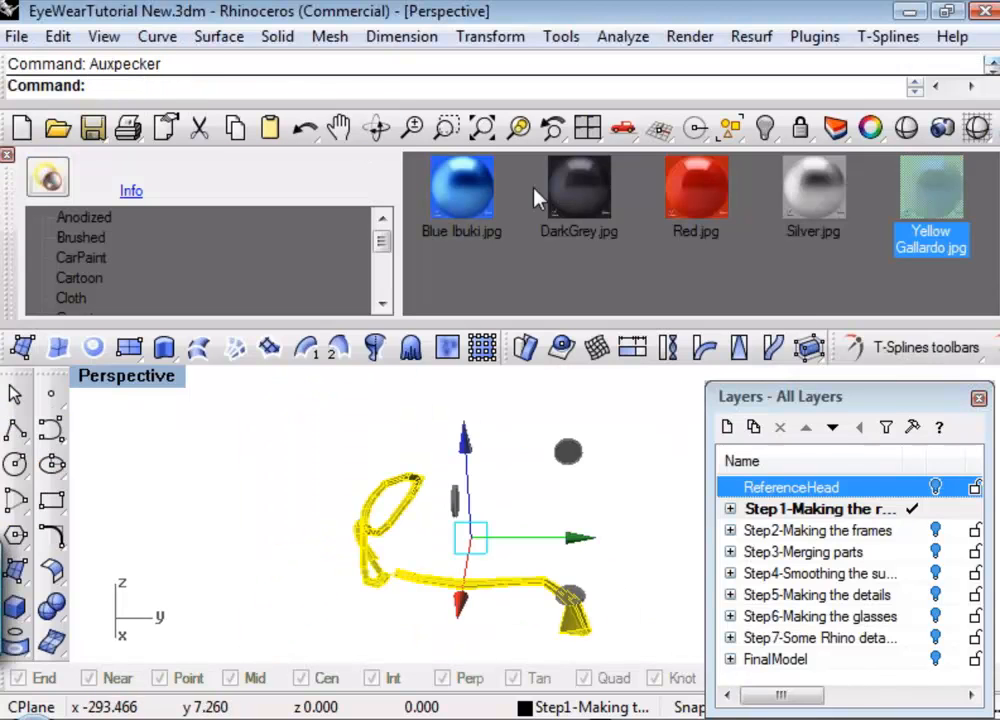
click(48, 179)
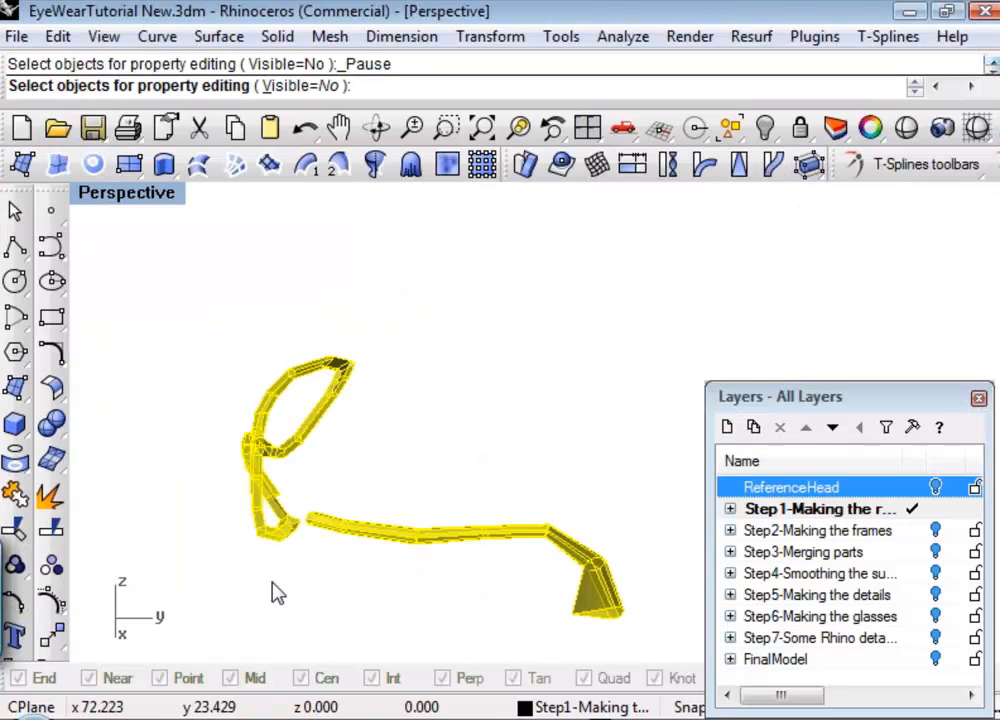
key(Escape)
Weld the lower outer vertex of the temple's open end to the lower outer vertex of the rim opening.
right_drag(280, 604, 324, 446)
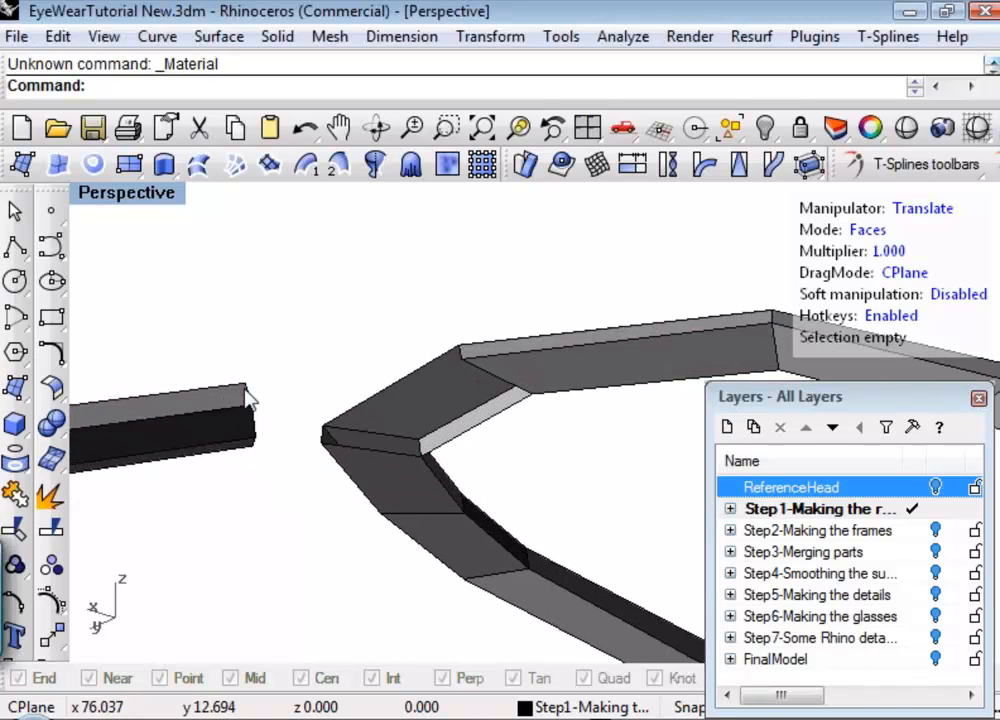
right_drag(333, 405, 315, 368)
scroll(315, 368, down, 2)
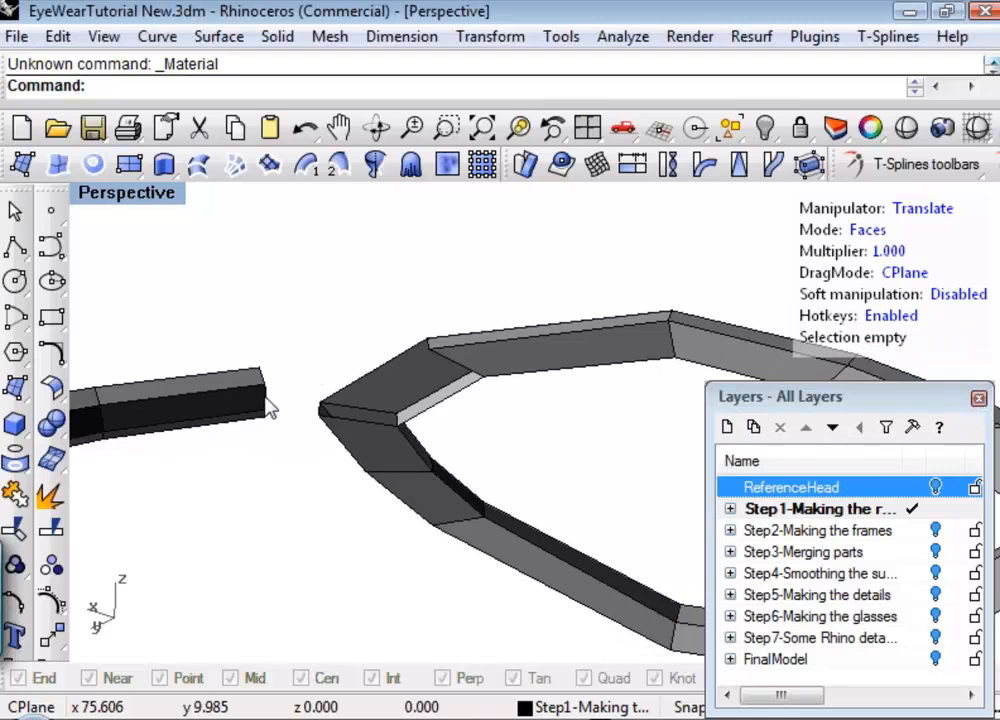
right_drag(268, 448, 350, 466)
scroll(345, 466, down, 10)
shift+right_drag(338, 462, 423, 517)
scroll(487, 428, up, 6)
key(a)
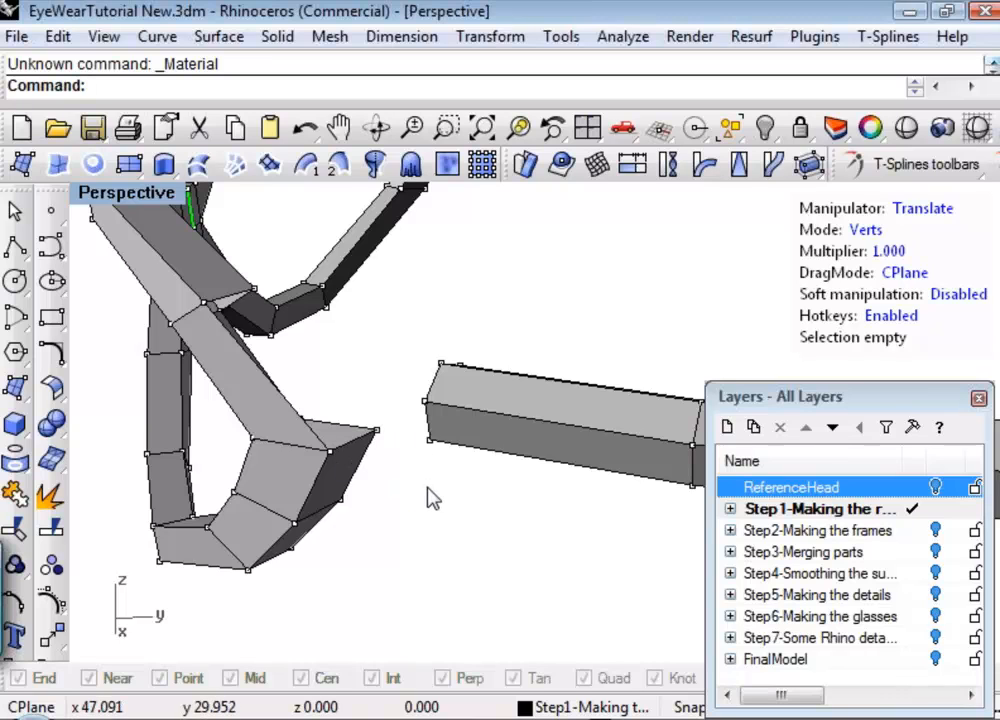
right_drag(432, 497, 452, 510)
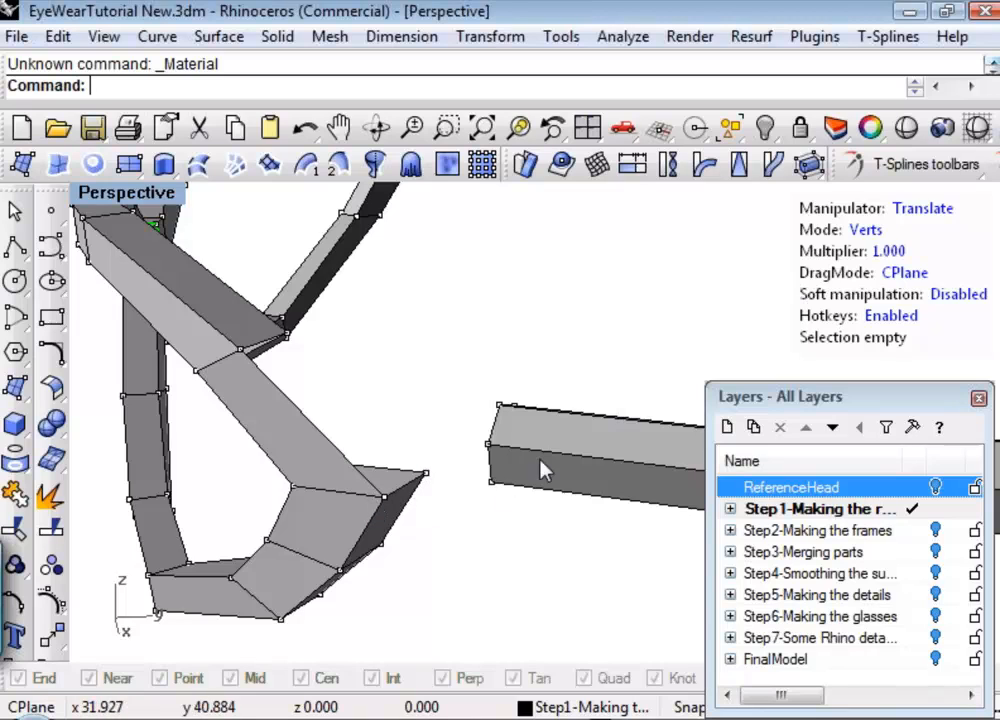
click(490, 483)
click(910, 167)
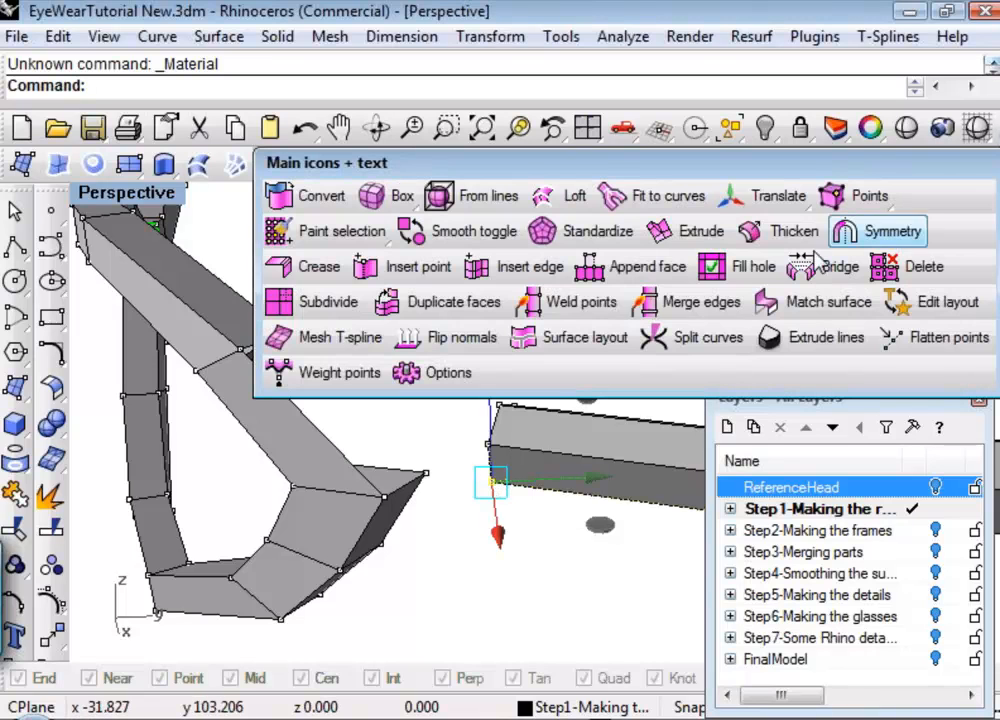
click(547, 302)
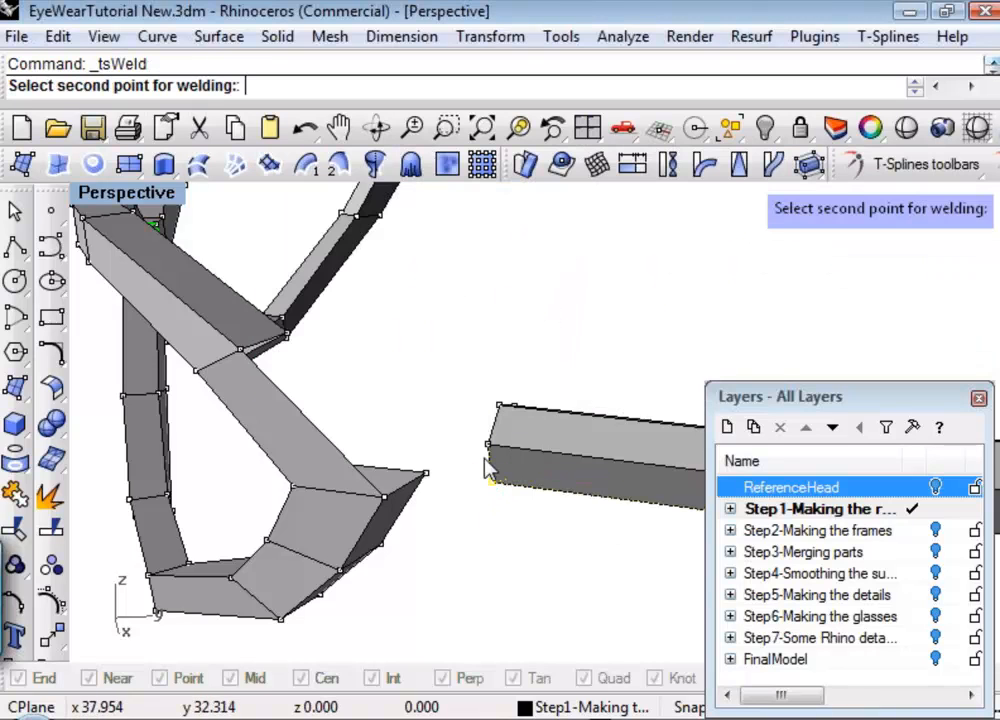
click(382, 499)
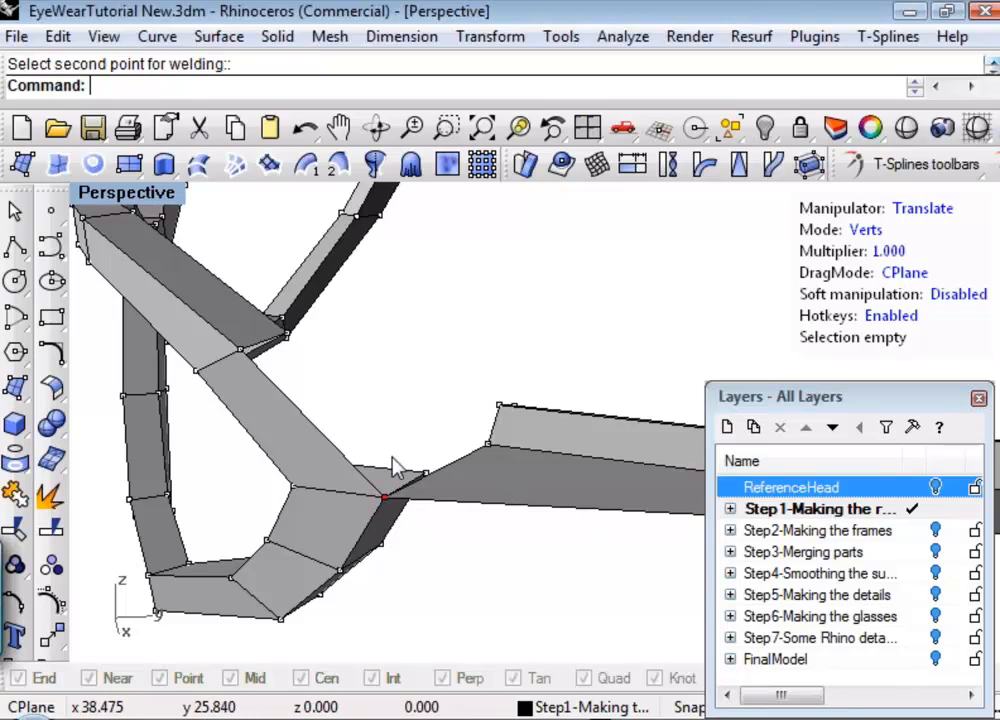
Try to weld the upper outer vertex of the rim opening onto the temple end's middle outer vertex.
click(240, 350)
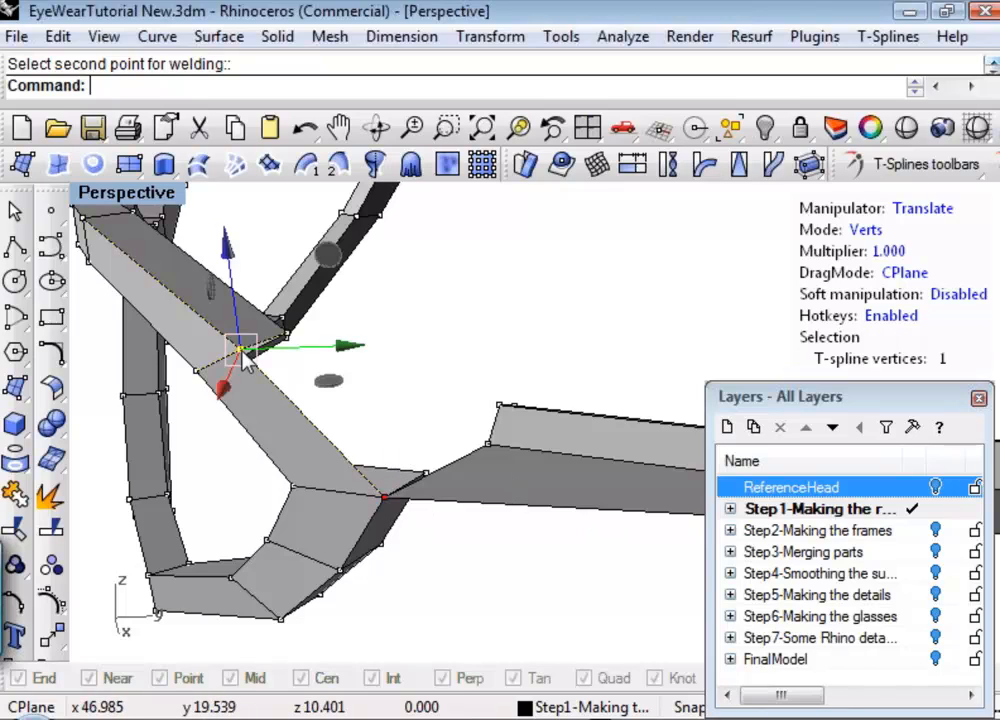
key(Return)
click(487, 440)
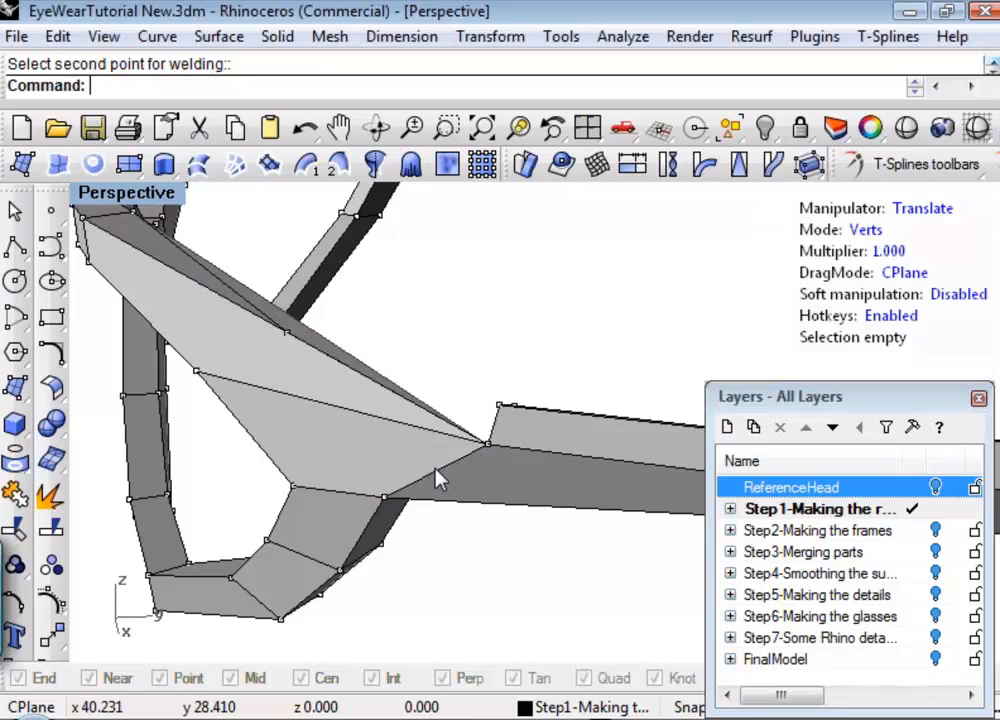
key(ctrl+z)
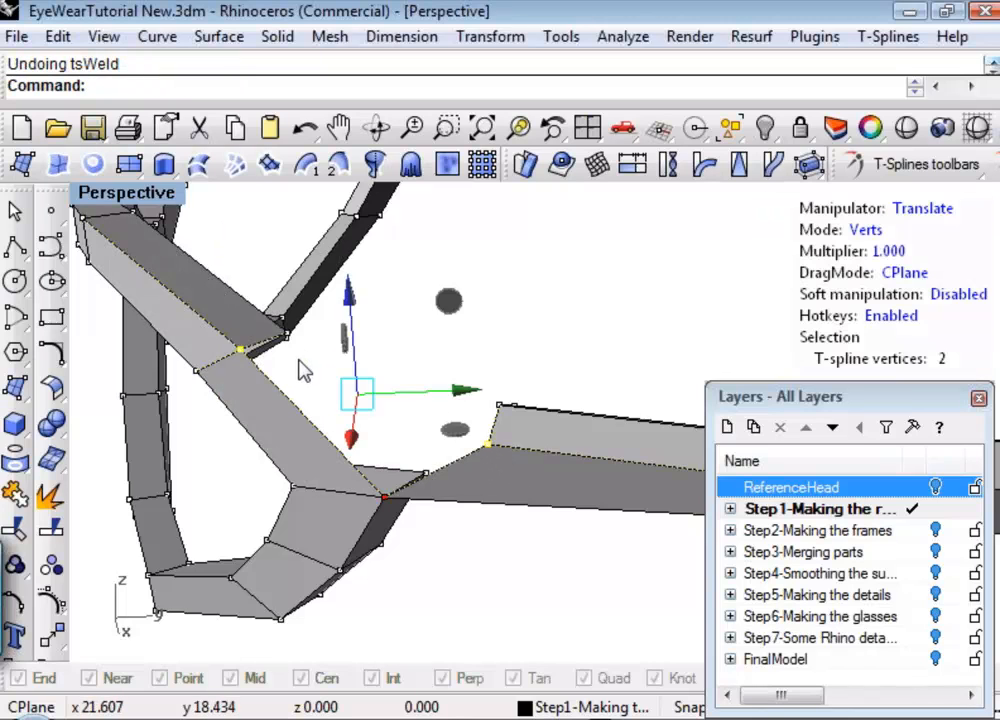
key(Escape)
Weld the temple end's middle outer vertex to the upper outer vertex of the rim opening.
click(487, 443)
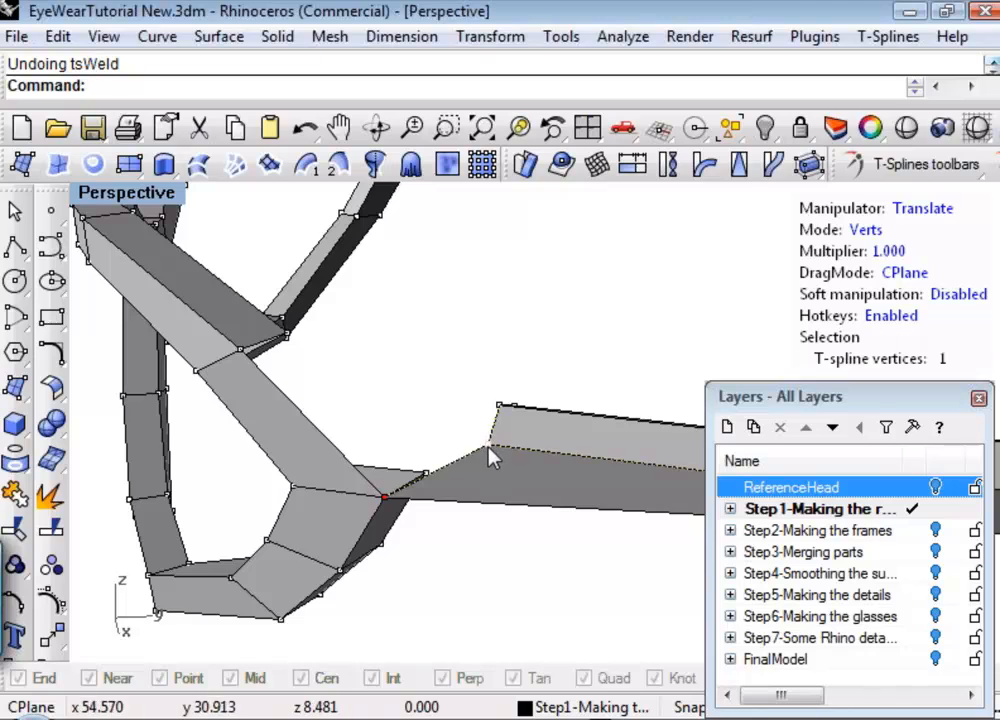
middle_click(615, 311)
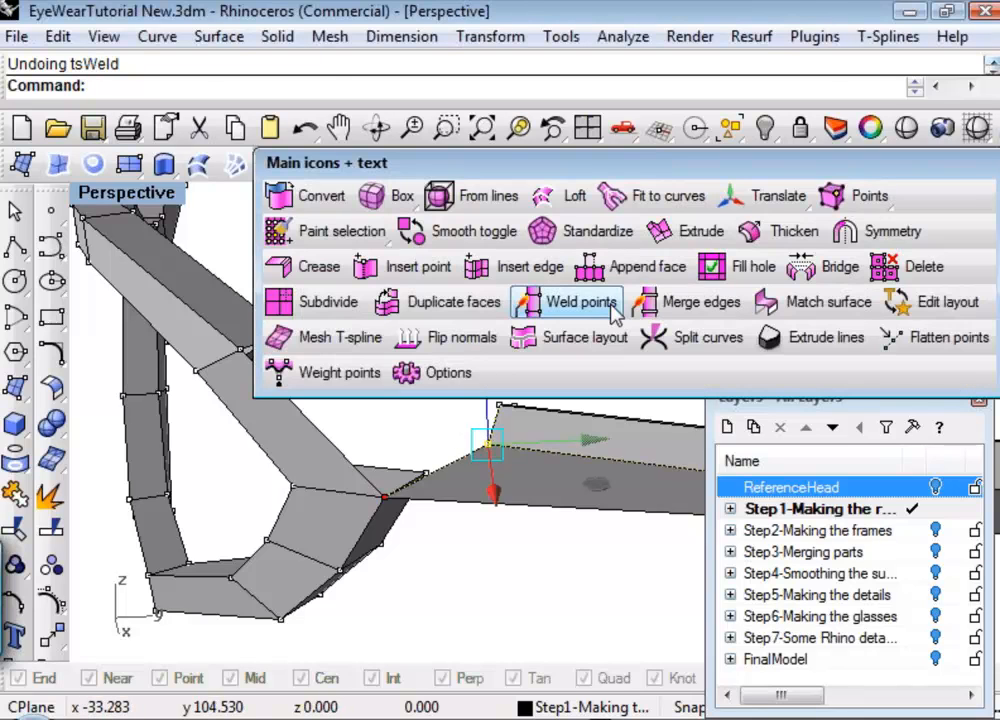
click(598, 304)
click(241, 352)
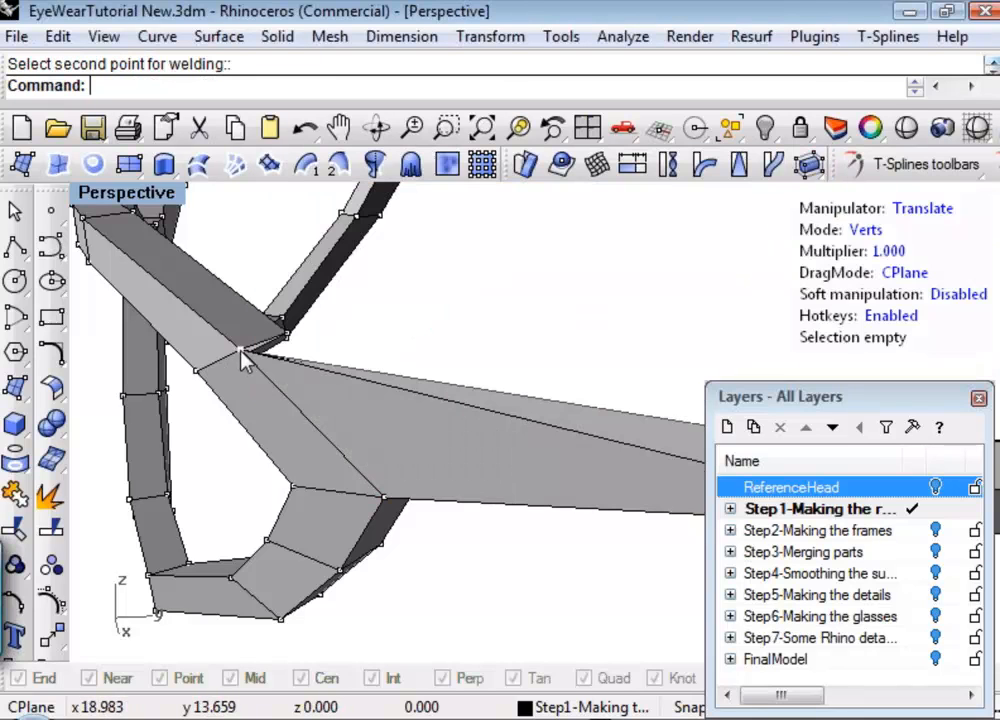
Weld the temple end's top vertex to the middle vertex on the upper edge of the rim opening.
scroll(514, 378, down, 8)
right_drag(494, 390, 252, 446)
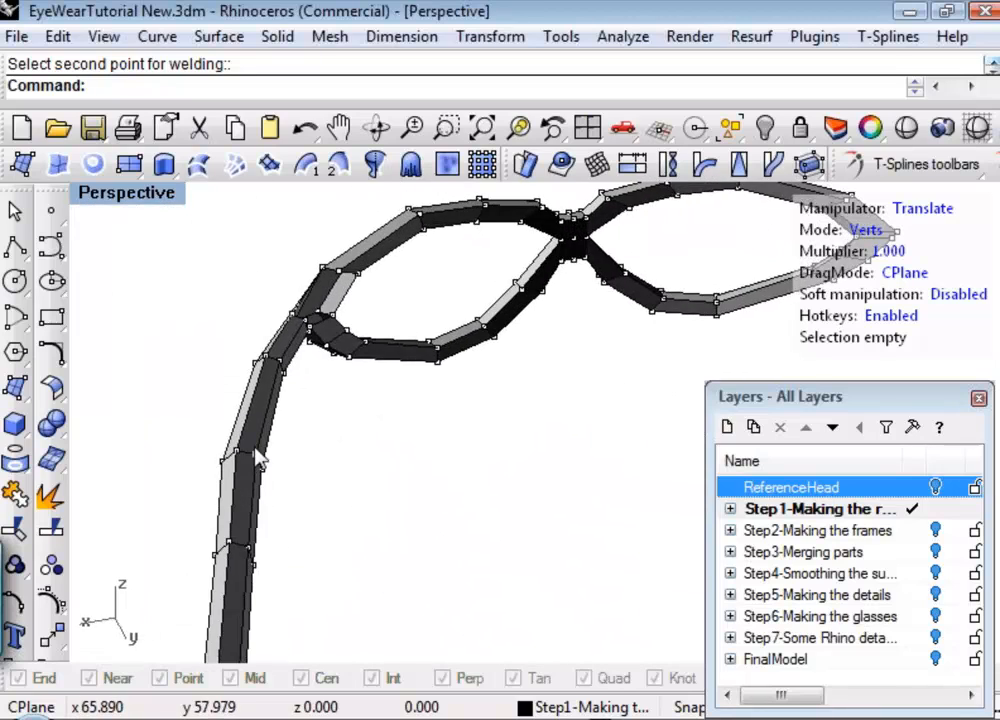
scroll(310, 350, up, 8)
right_drag(345, 345, 412, 348)
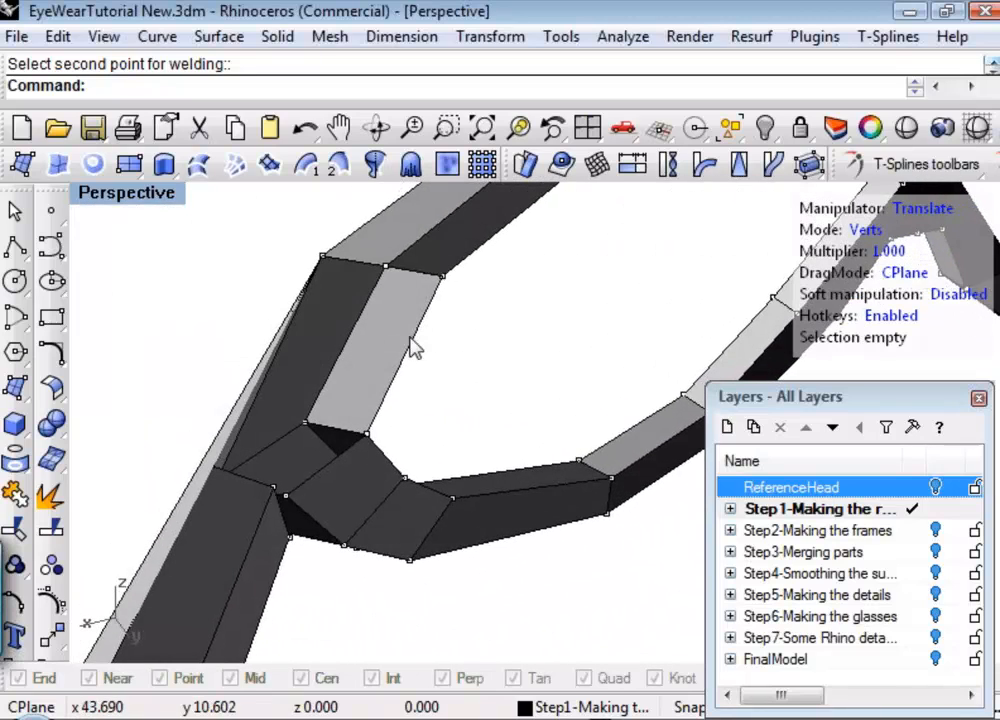
right_drag(272, 482, 274, 400)
click(184, 361)
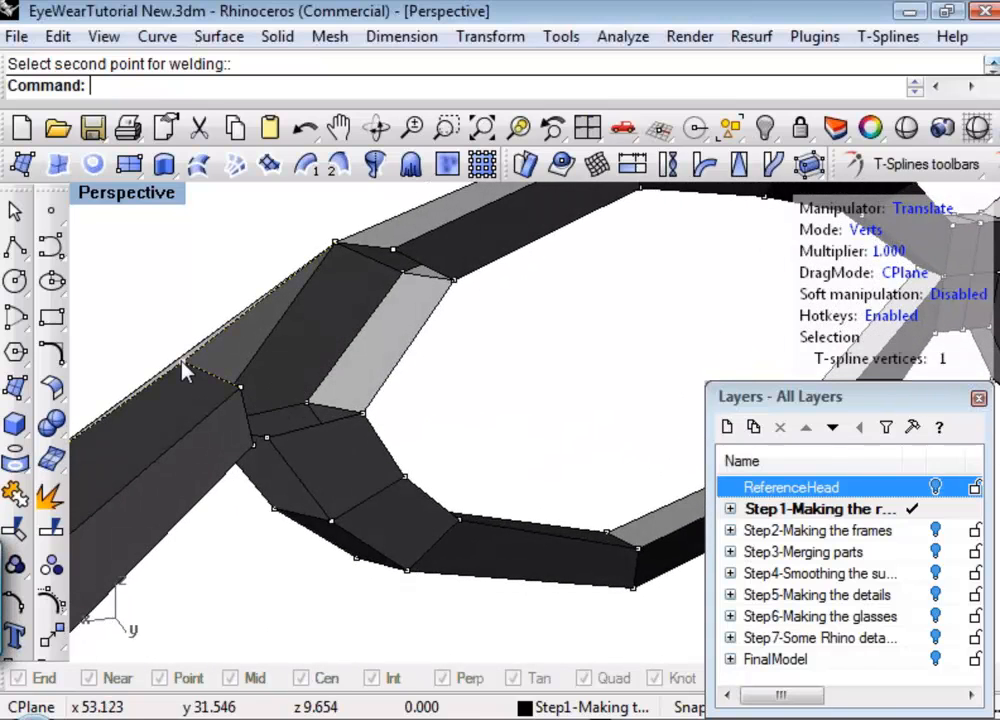
right_click(305, 330)
click(398, 268)
Weld the next inner-side vertex of the temple end to the inner vertex on the rim opening's upper edge.
right_drag(502, 350, 222, 300)
click(172, 284)
right_drag(558, 358, 388, 253)
right_click(506, 296)
click(499, 272)
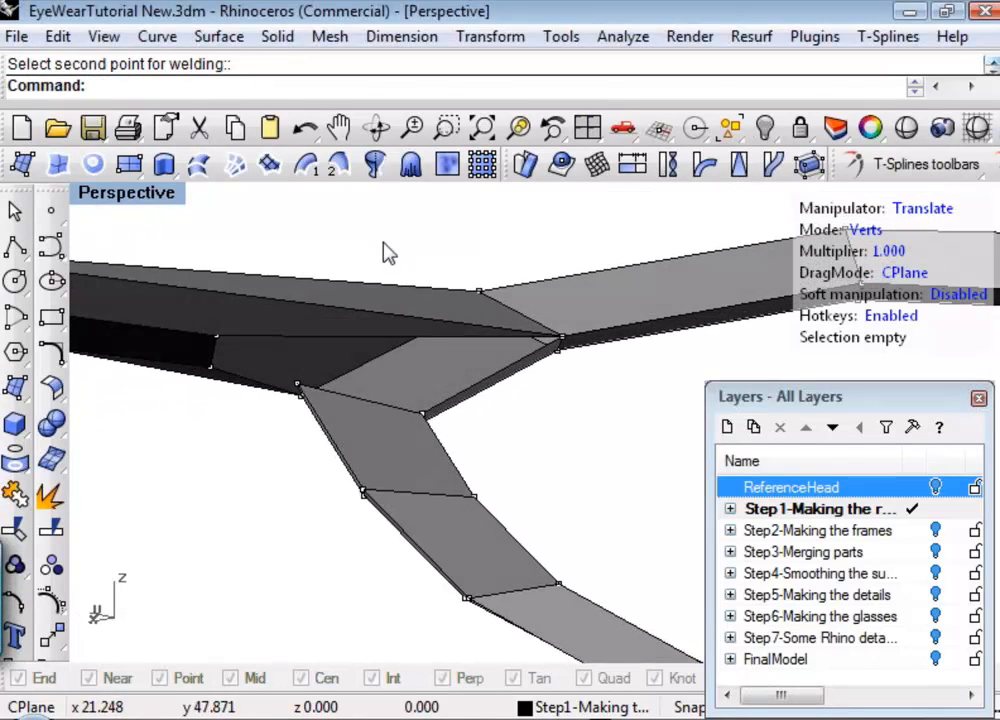
Weld the temple end's remaining inner vertex to the lower inner corner vertex of the rim opening.
click(216, 336)
right_click(397, 415)
click(422, 413)
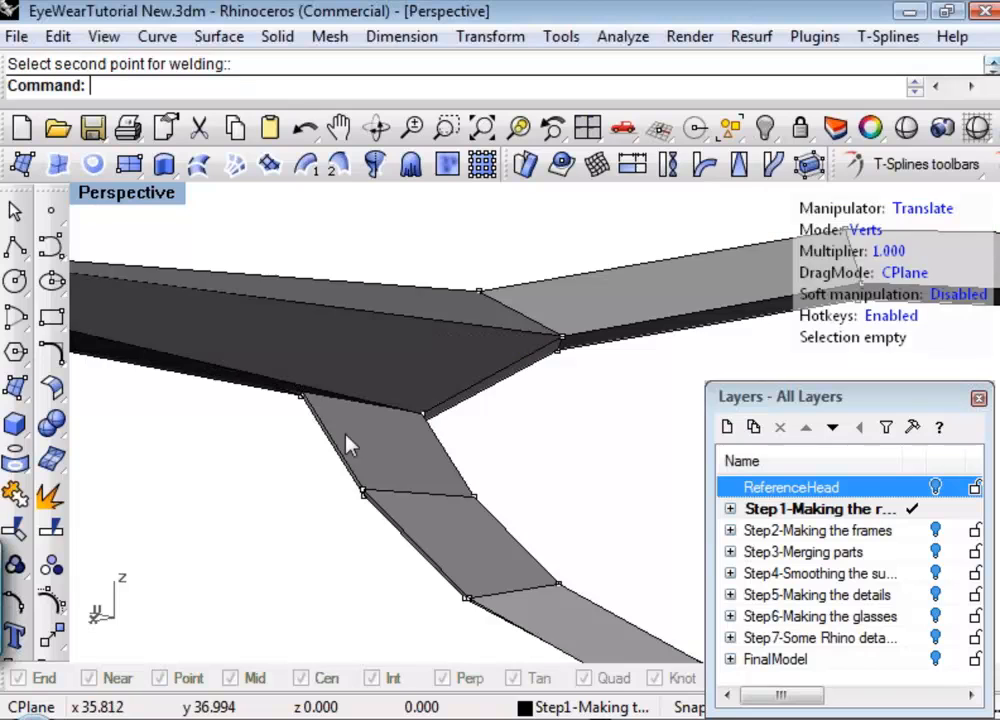
Examine the welded joint between temple and rim, and the front of the frame, from several angles.
right_drag(346, 507, 552, 397)
click(360, 293)
key(Escape)
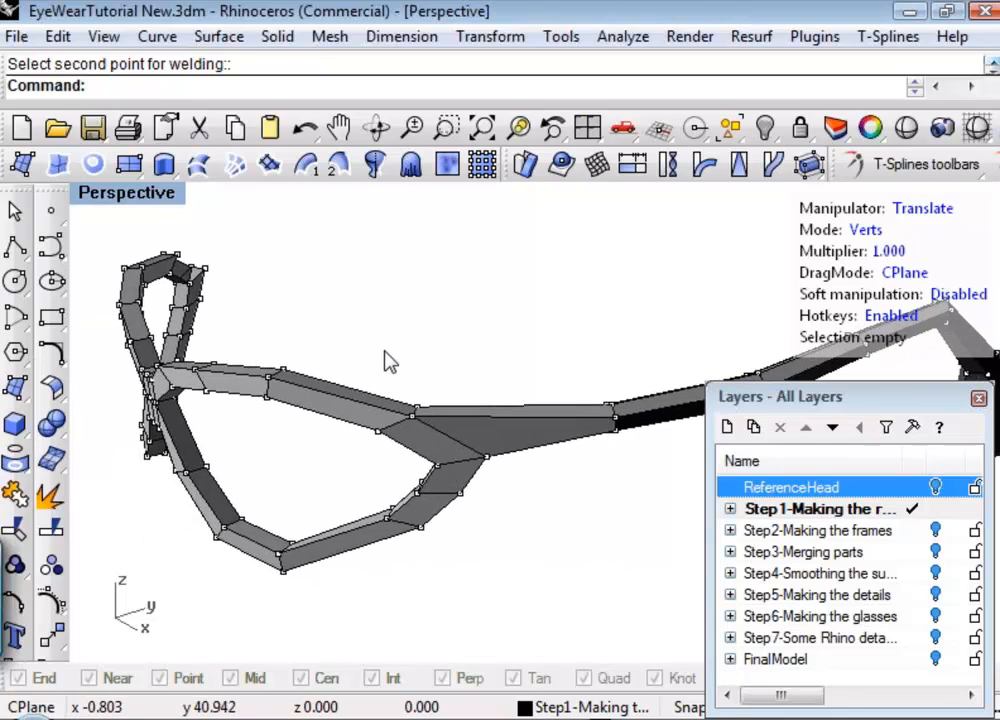
shift+right_drag(388, 360, 449, 342)
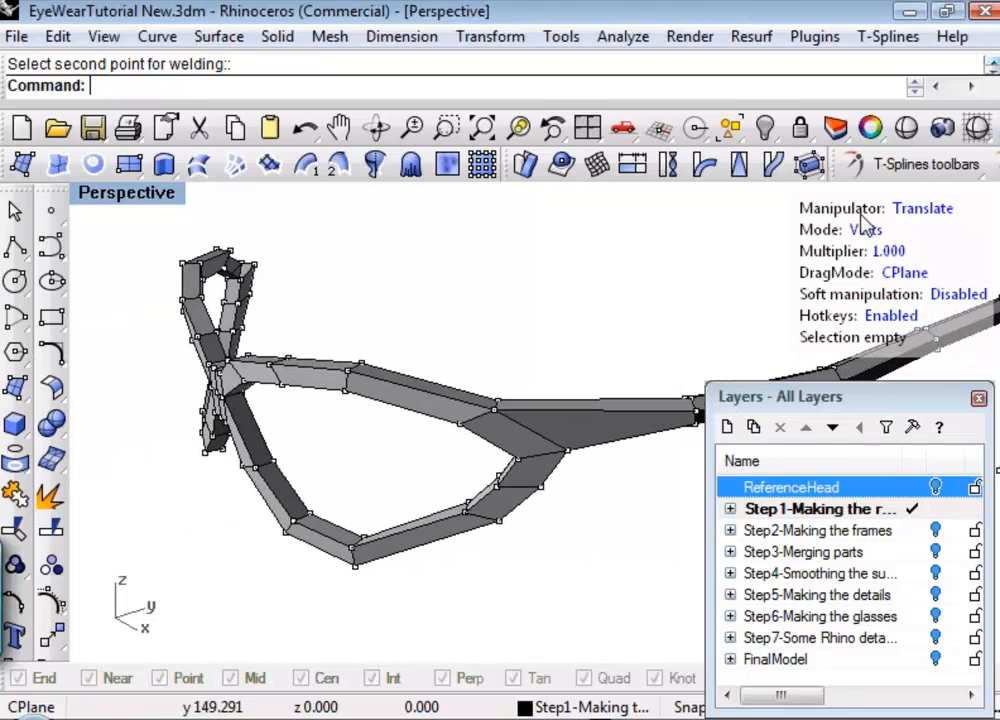
right_drag(313, 287, 370, 365)
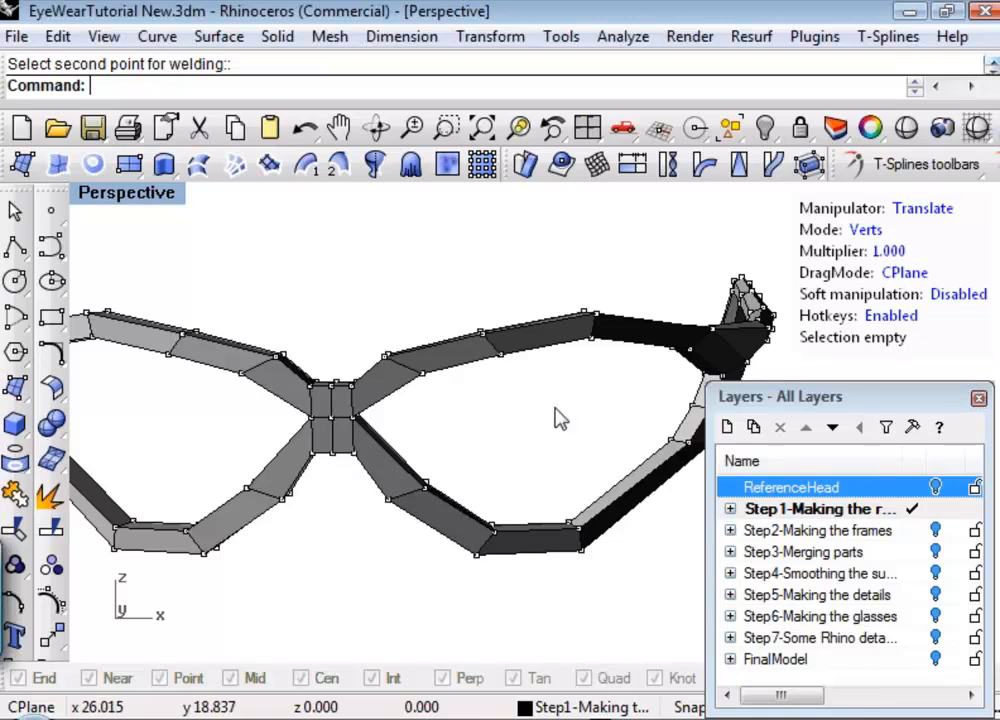
right_drag(560, 417, 313, 404)
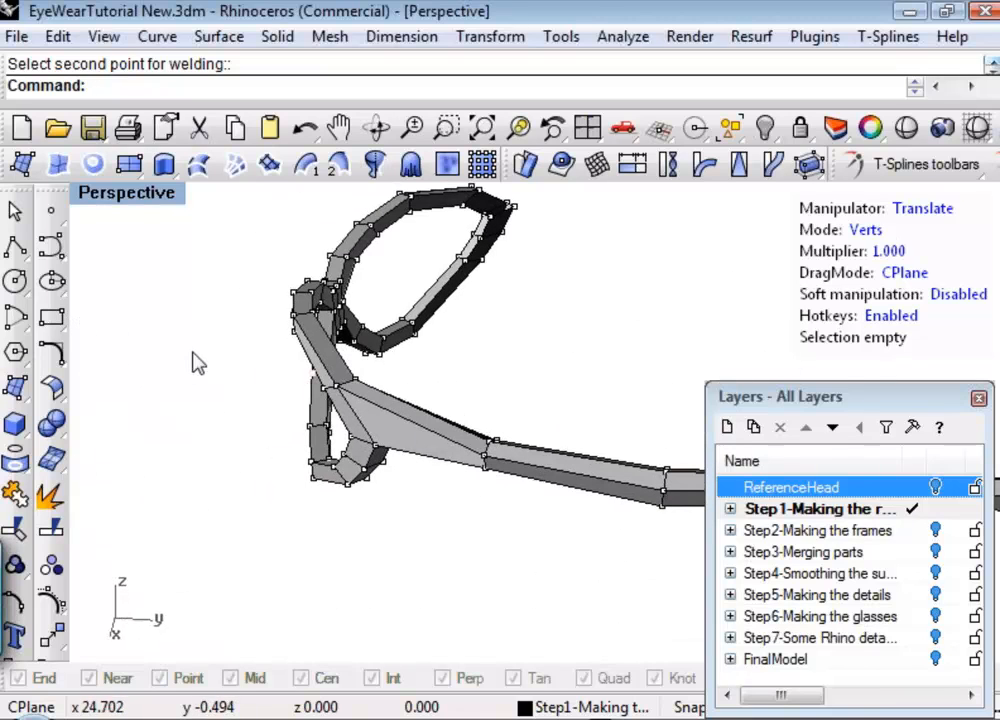
right_drag(197, 363, 293, 343)
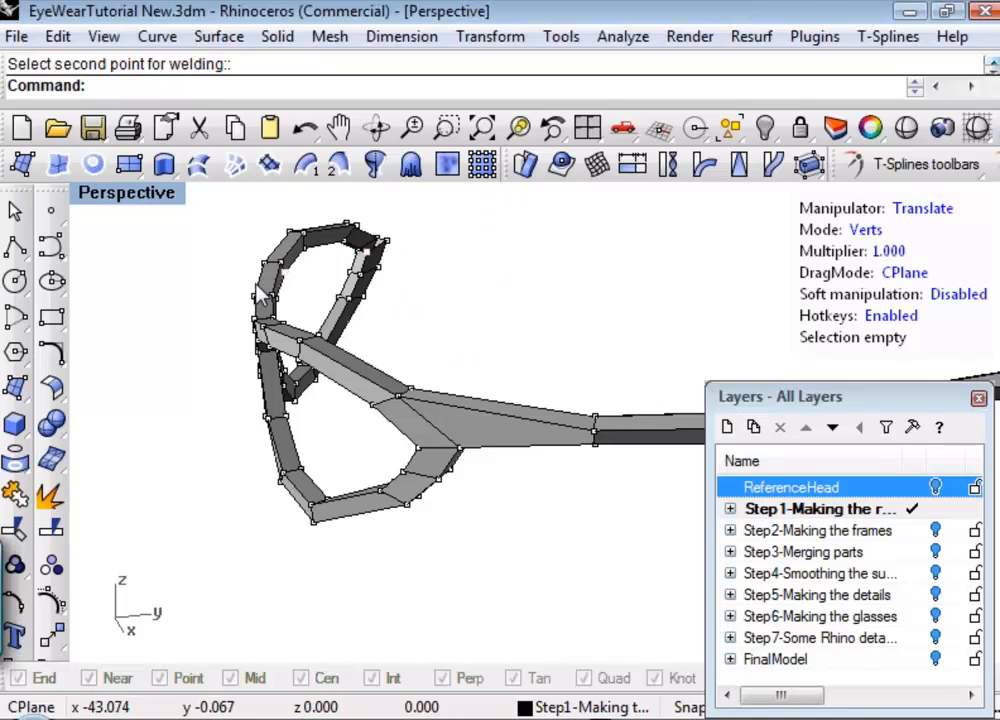
right_drag(262, 293, 336, 340)
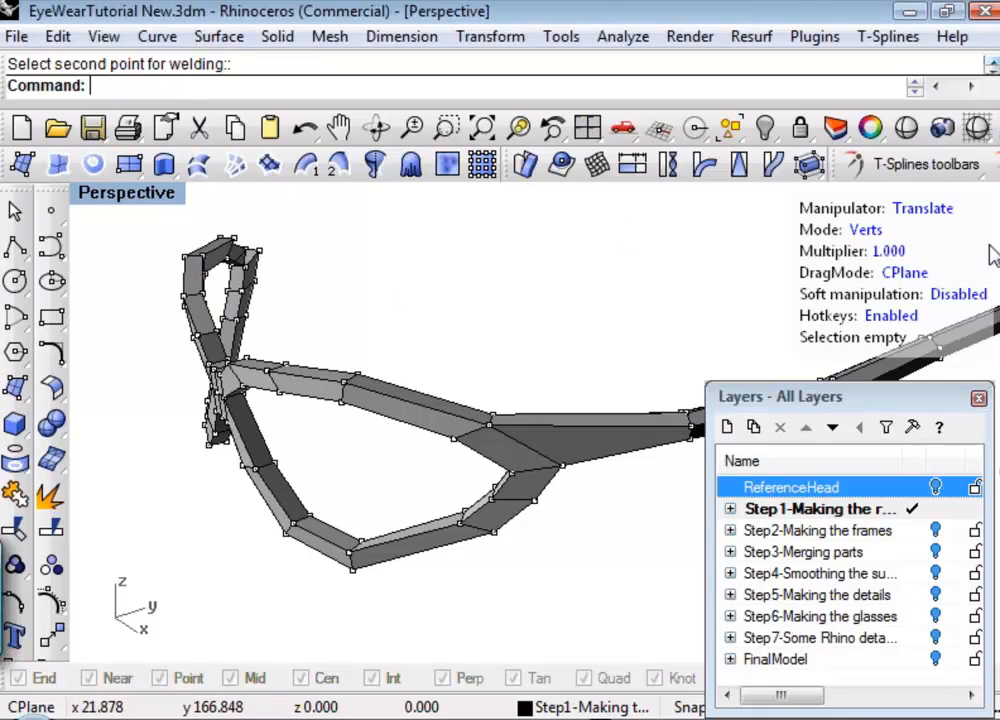
Switch the glasses frame to smooth display with Smooth toggle and examine it from the side and front.
middle_click(980, 212)
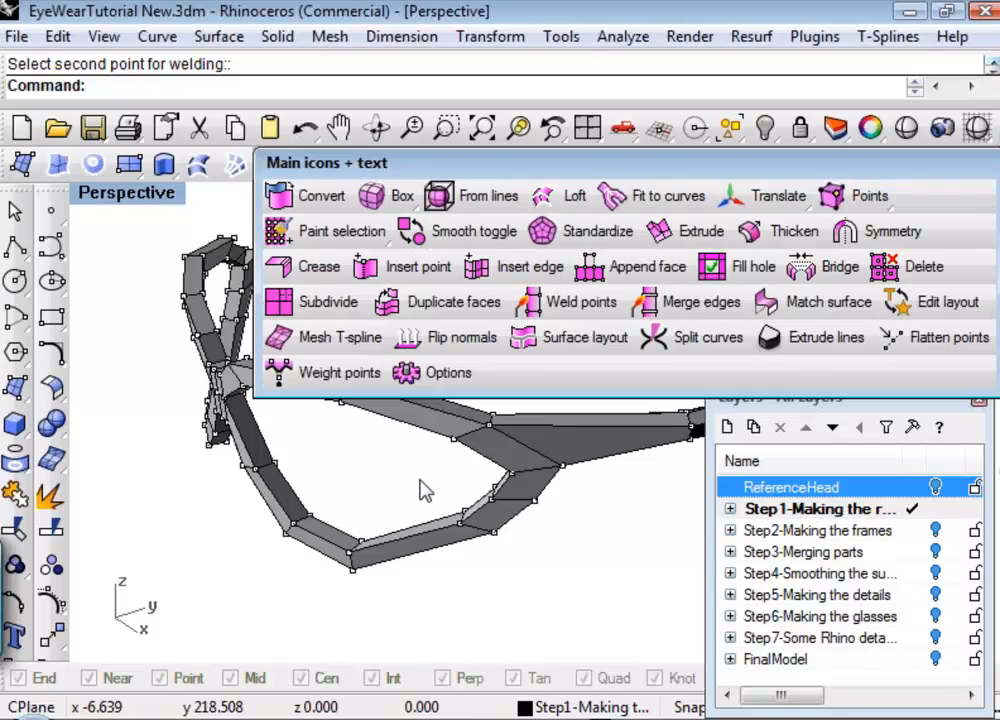
click(425, 233)
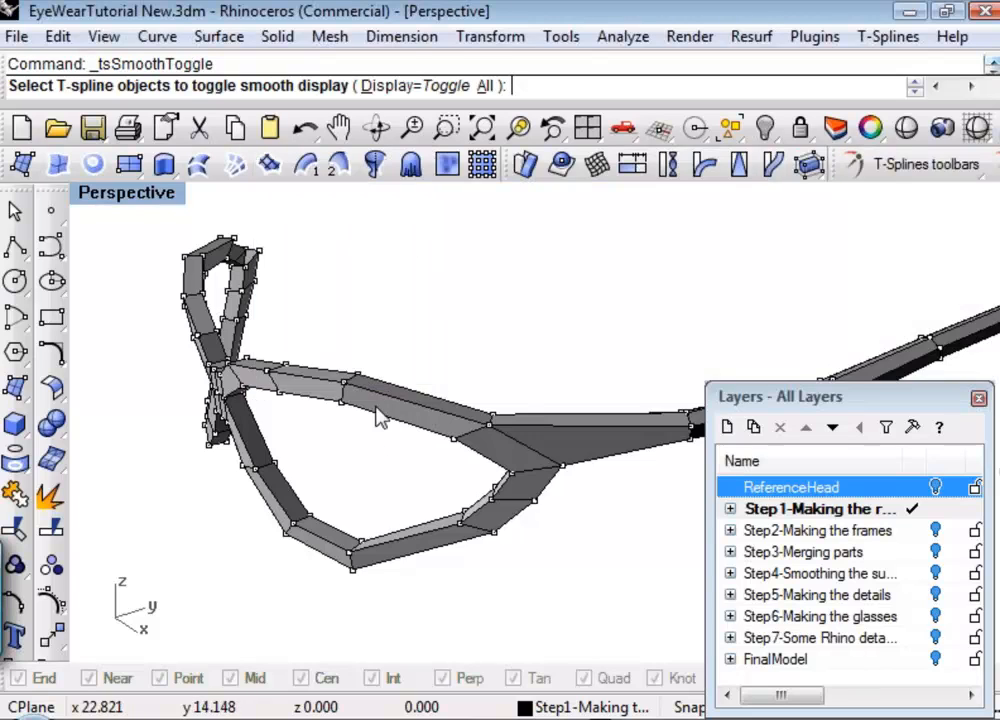
click(390, 393)
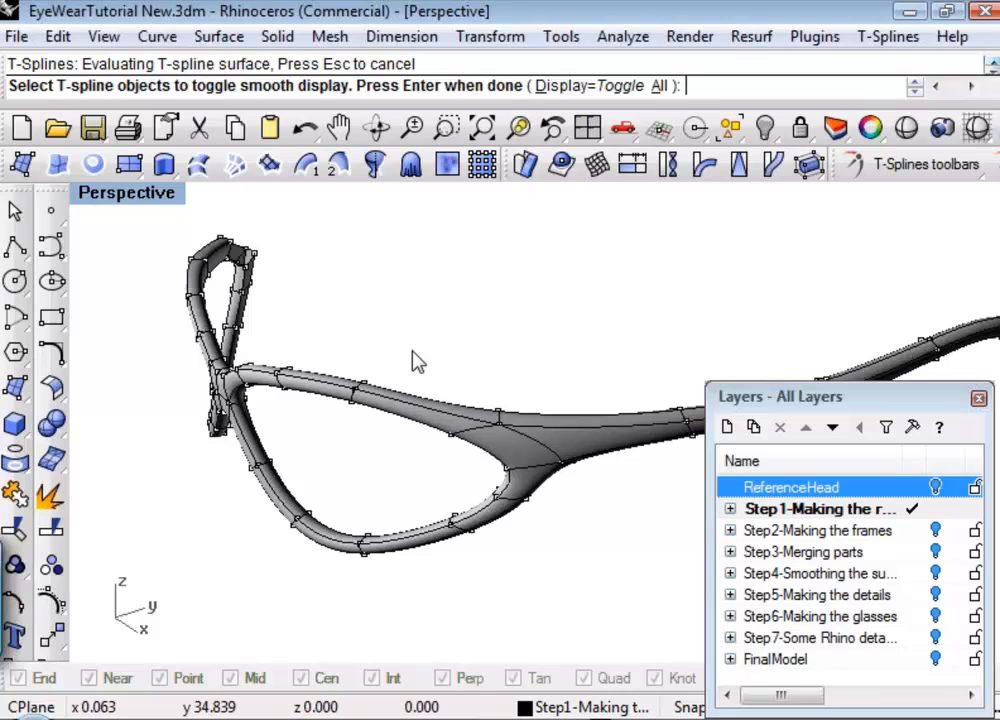
key(Return)
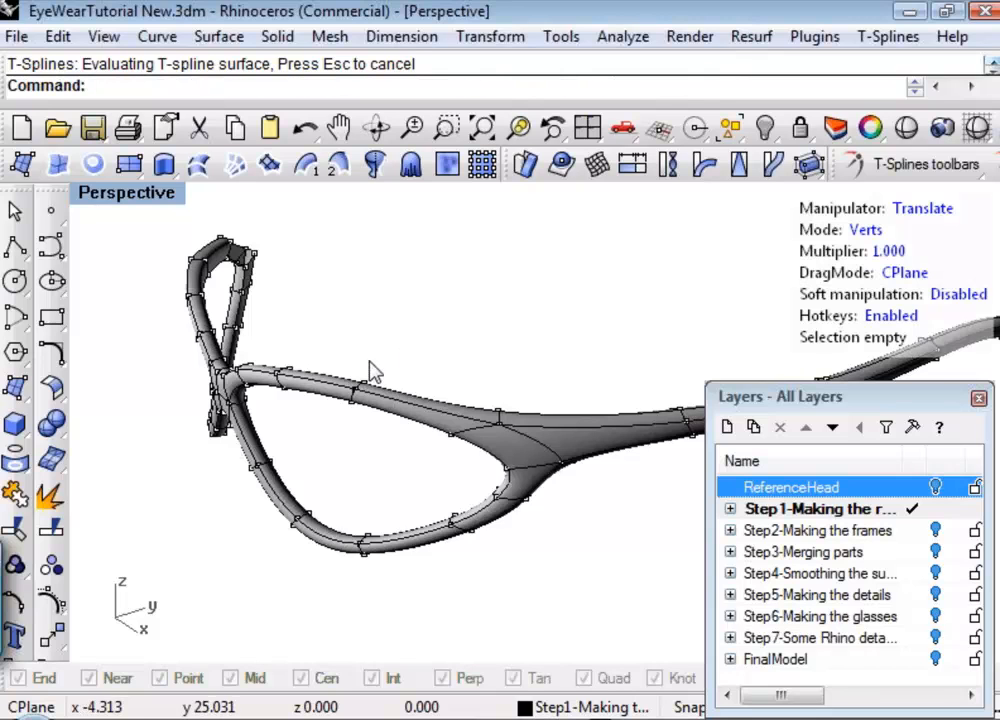
right_drag(571, 408, 690, 415)
shift+right_drag(380, 376, 470, 375)
middle_click(470, 375)
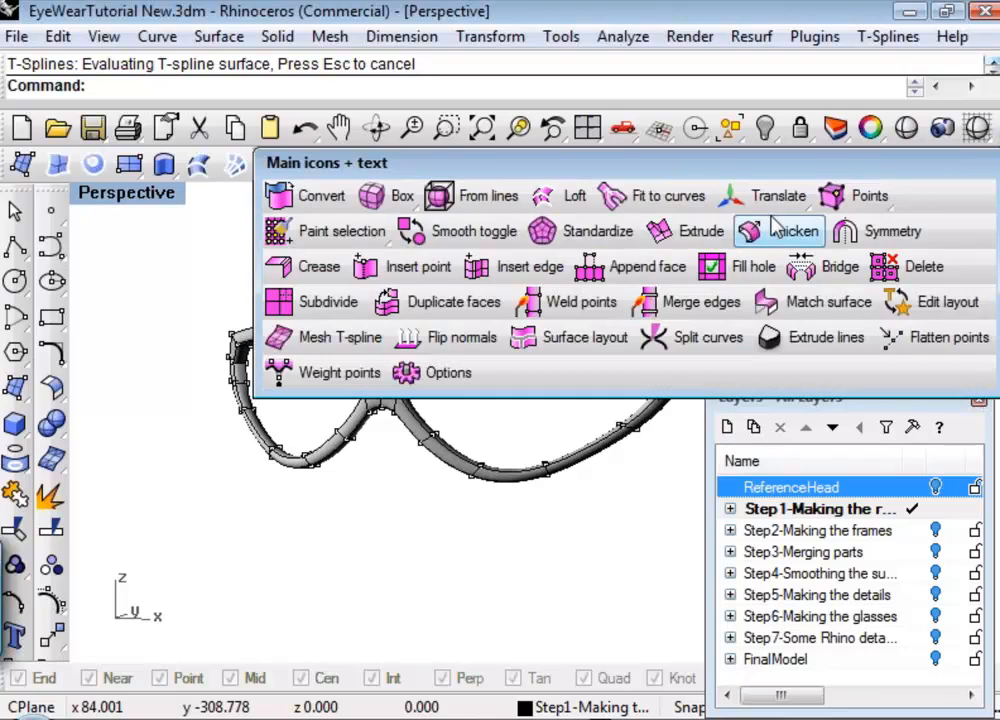
click(395, 196)
key(Escape)
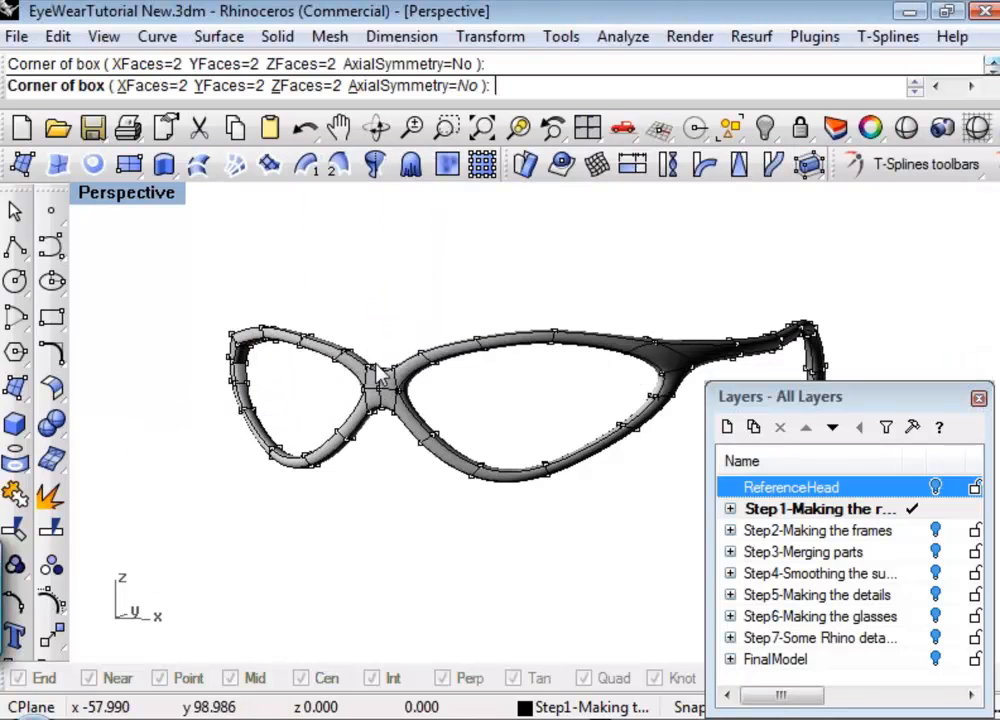
Return the glasses frame to box display with Smooth toggle.
middle_click(395, 285)
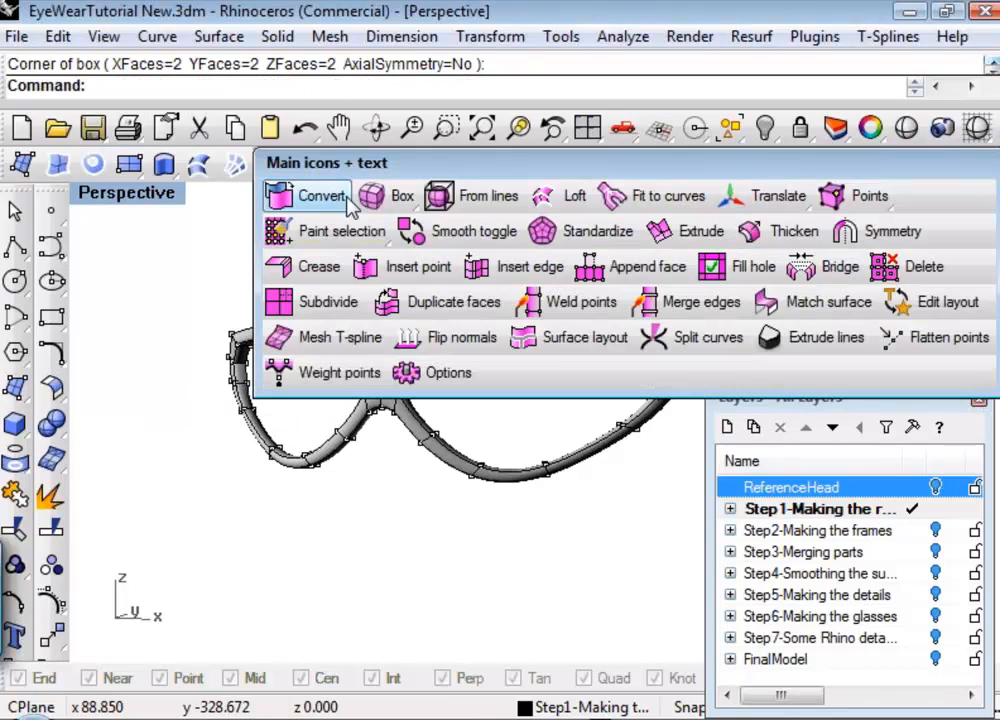
click(425, 231)
click(385, 380)
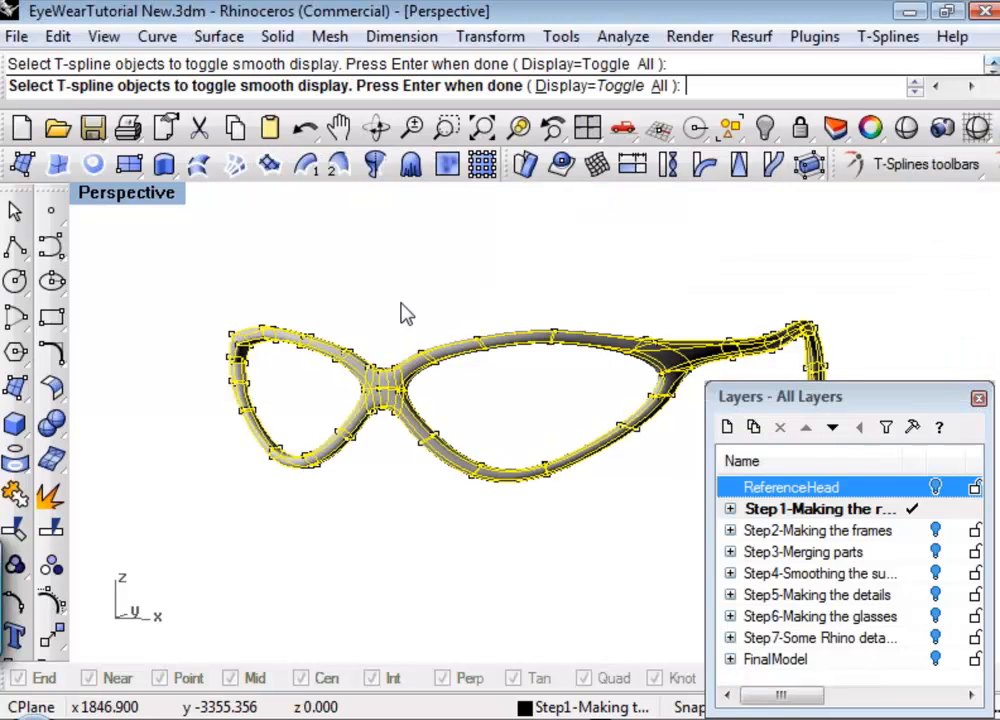
right_click(401, 303)
Switch to face editing and delete all faces of the rim half without a temple, up to the middle of the bridge.
right_drag(369, 321, 413, 335)
key(d)
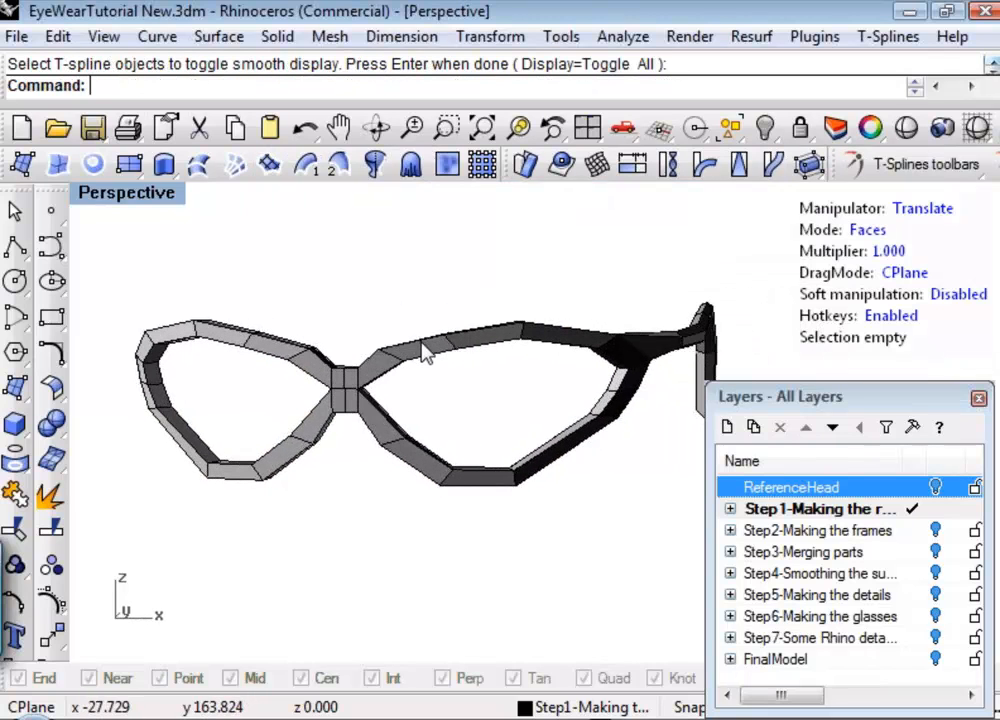
drag(313, 422, 292, 475)
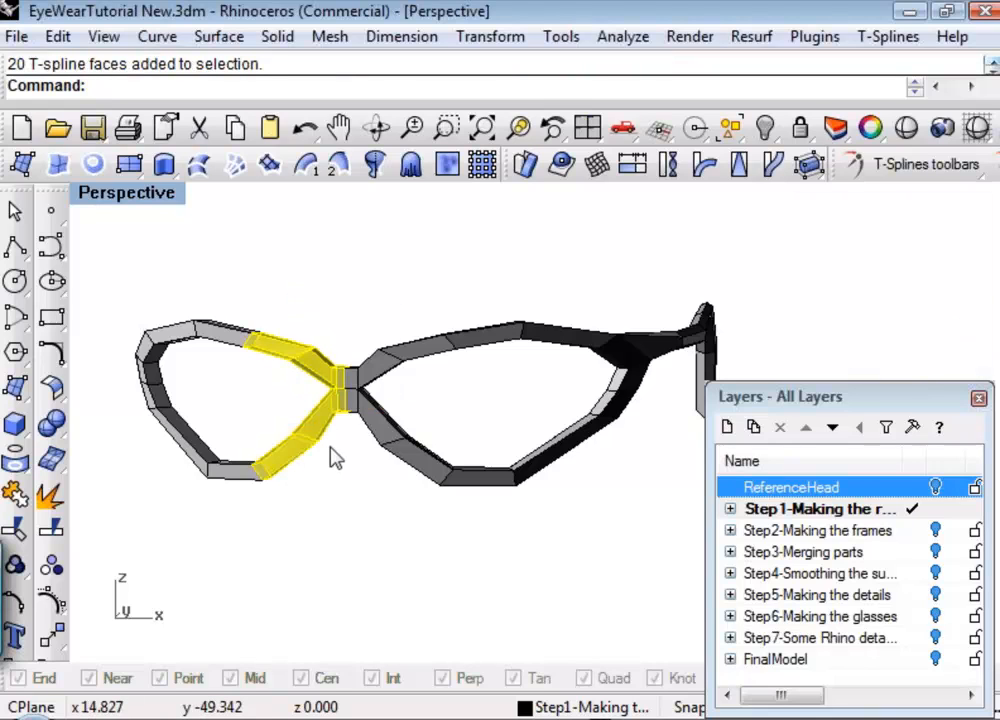
key(Delete)
drag(236, 452, 161, 550)
key(Delete)
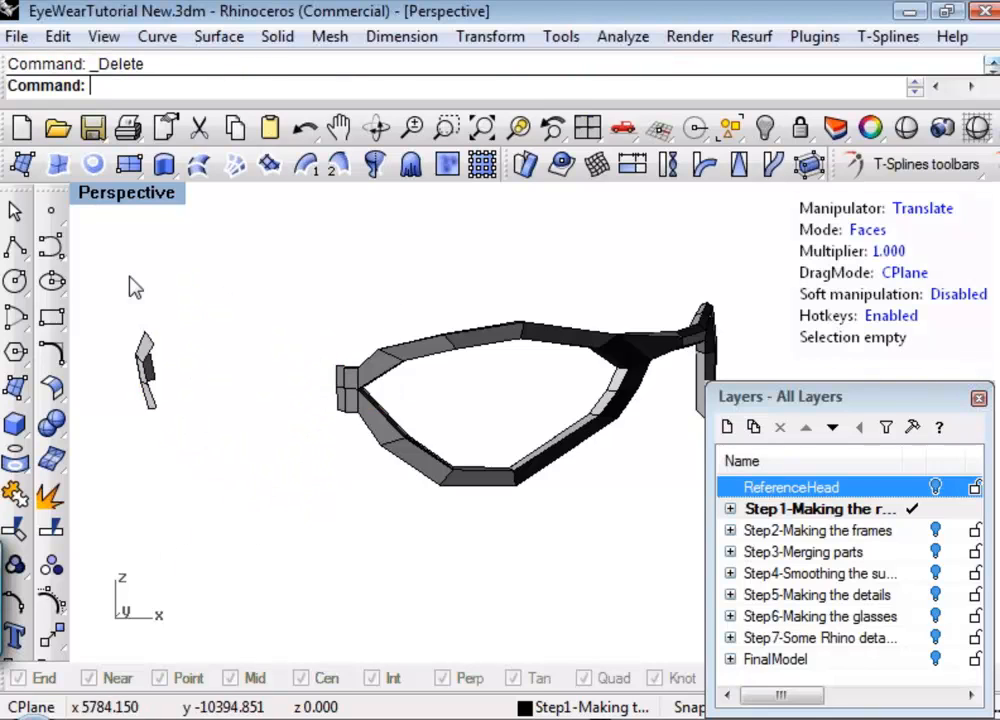
drag(122, 275, 208, 488)
key(Delete)
Delete the leftover faces on the back of the bridge that extend past its centre line.
right_drag(225, 484, 279, 413)
scroll(290, 410, up, 3)
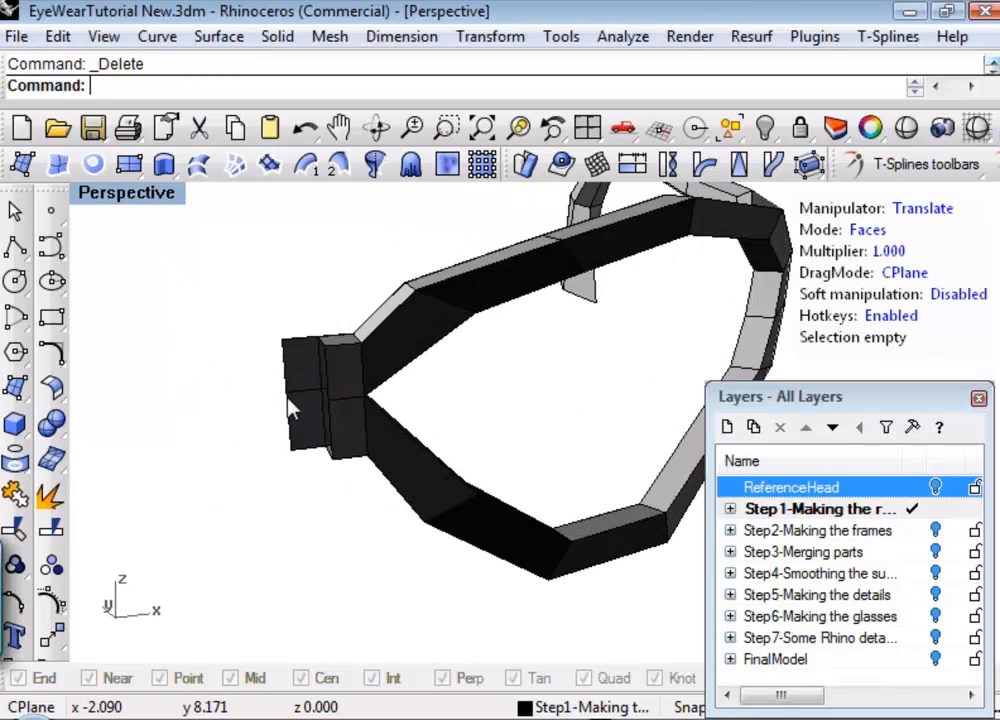
click(308, 455)
key(Delete)
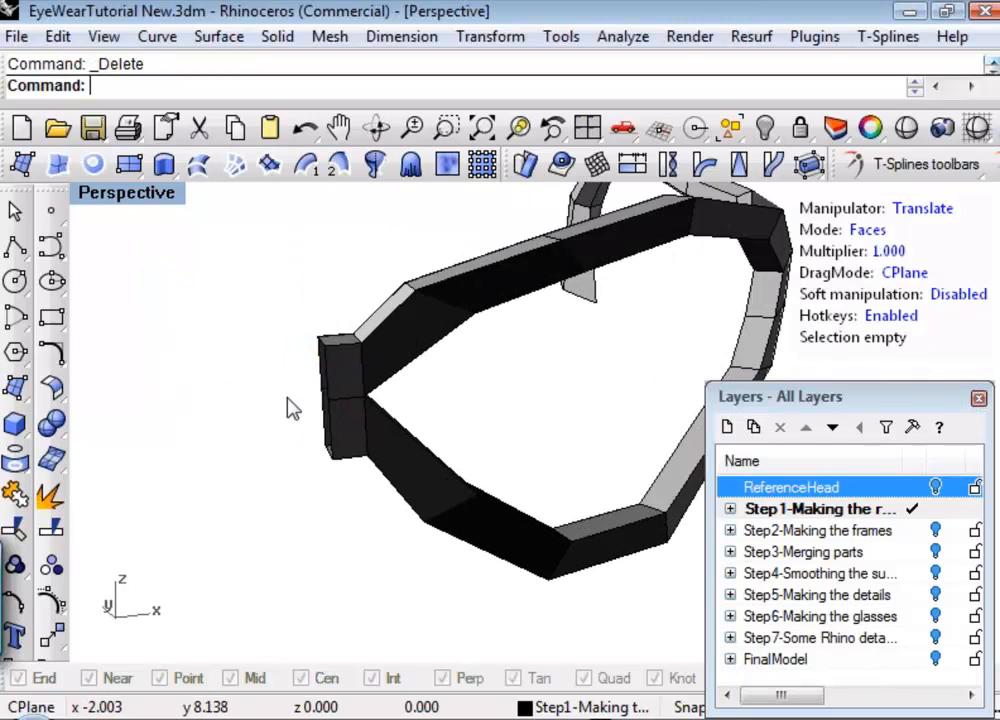
scroll(322, 478, down, 3)
right_drag(322, 478, 313, 515)
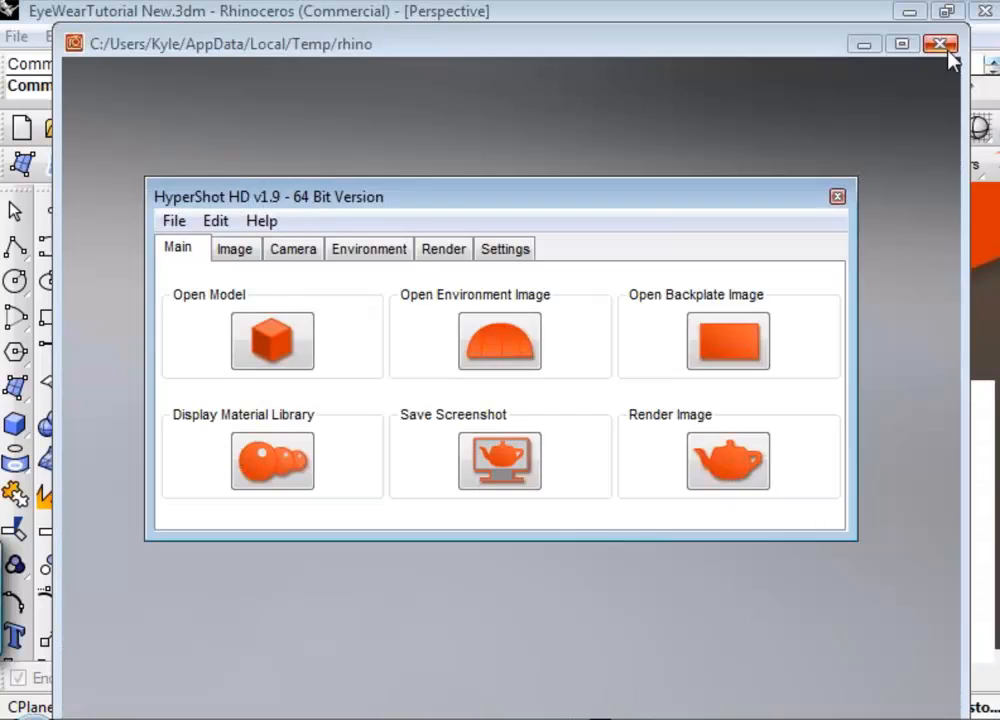
Close HyperShot without saving the session and cancel closing the Rhino file.
click(938, 44)
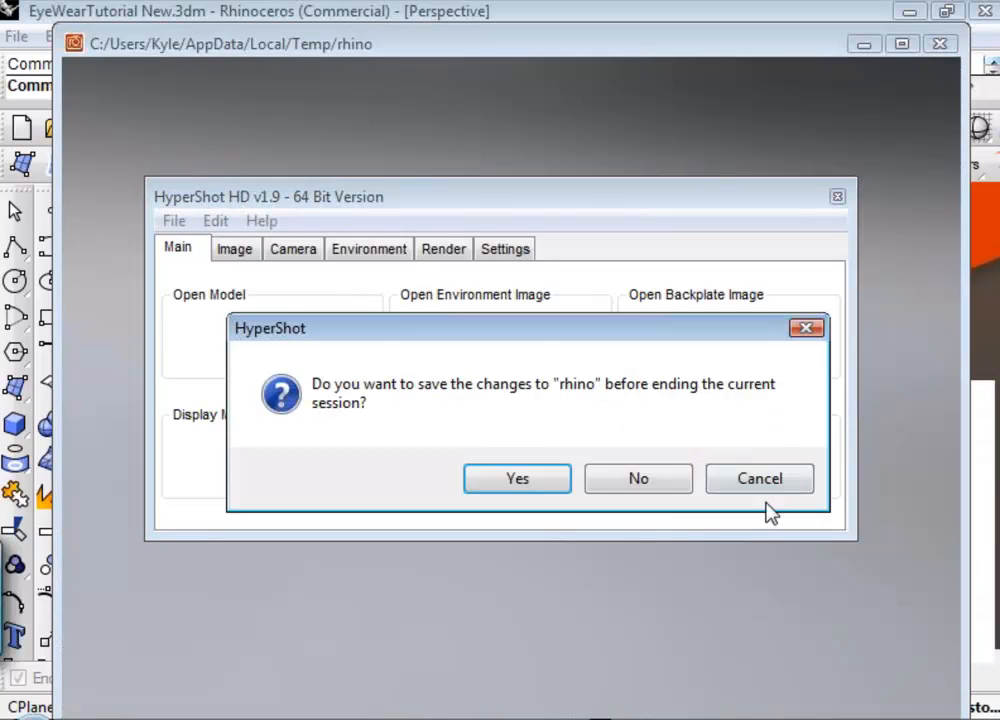
click(642, 478)
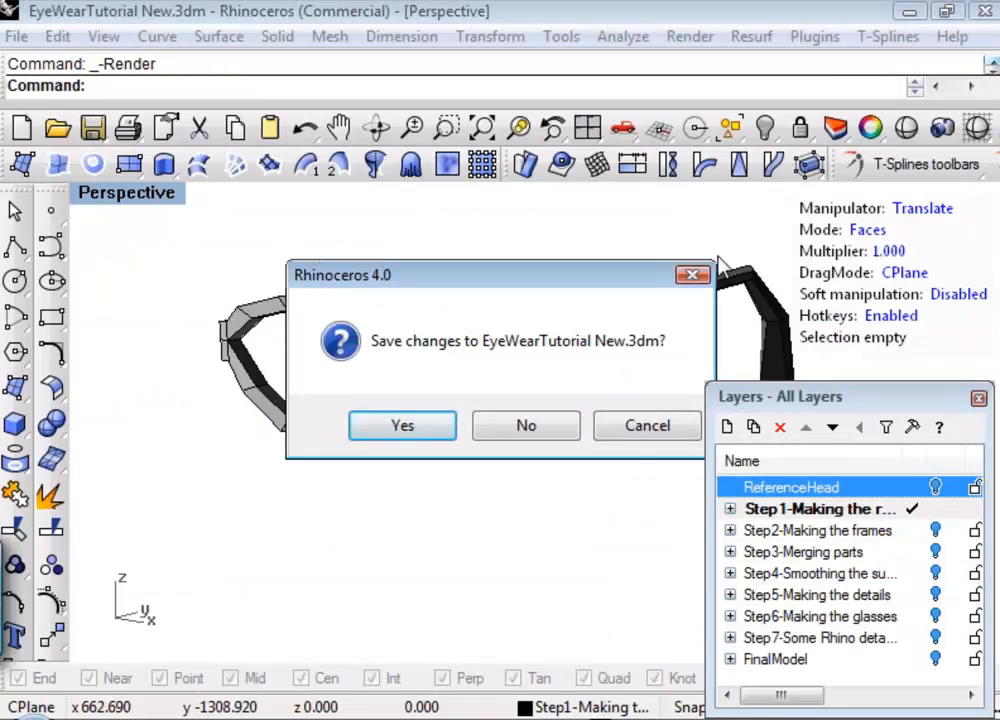
click(648, 430)
Switch the remaining half frame with its temple to smooth display using Smooth toggle.
right_drag(620, 475, 683, 368)
click(888, 166)
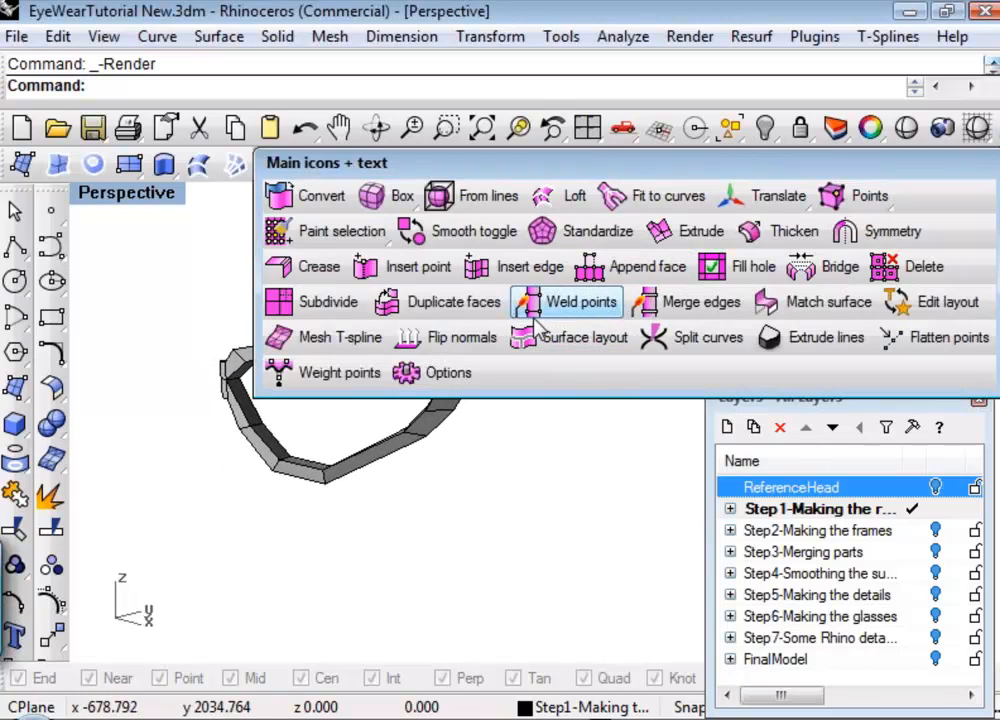
click(440, 232)
click(447, 404)
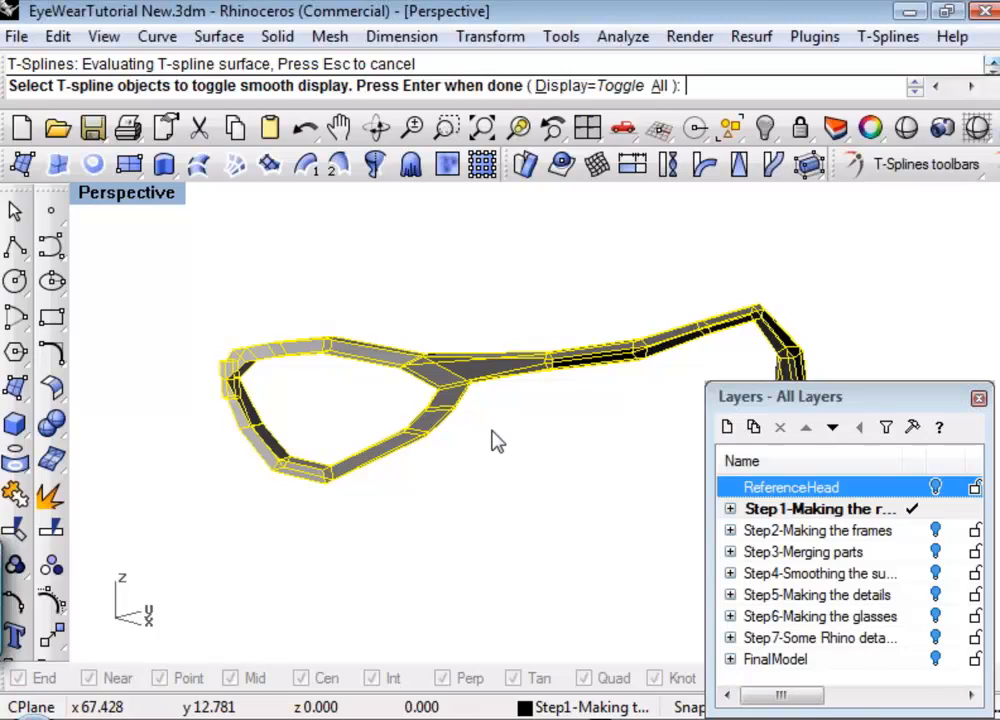
key(Return)
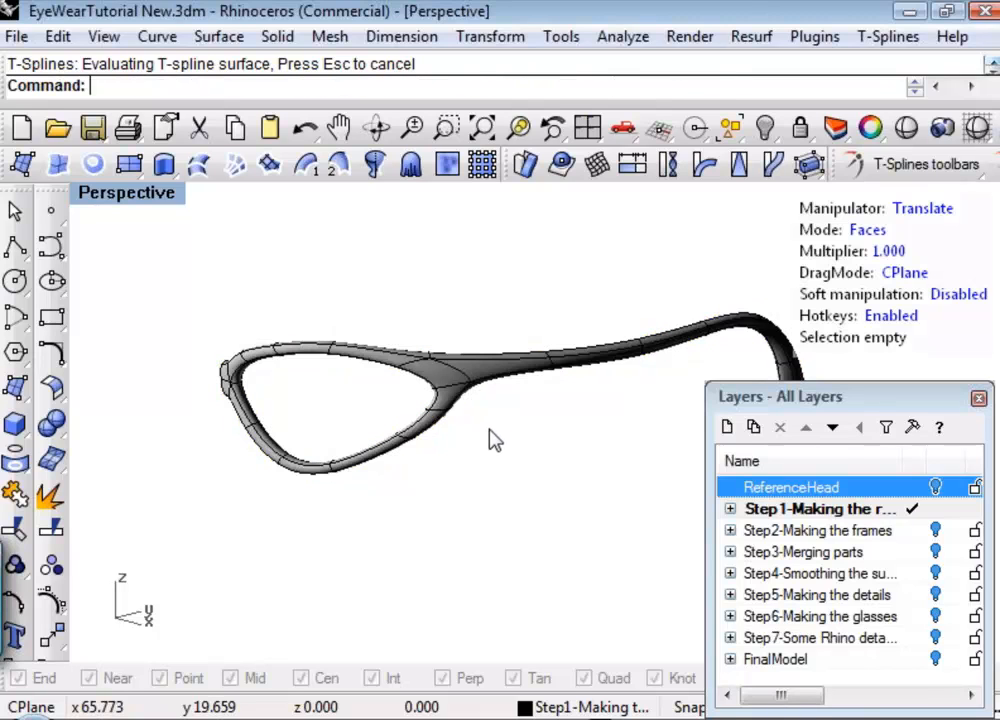
right_drag(585, 466, 558, 437)
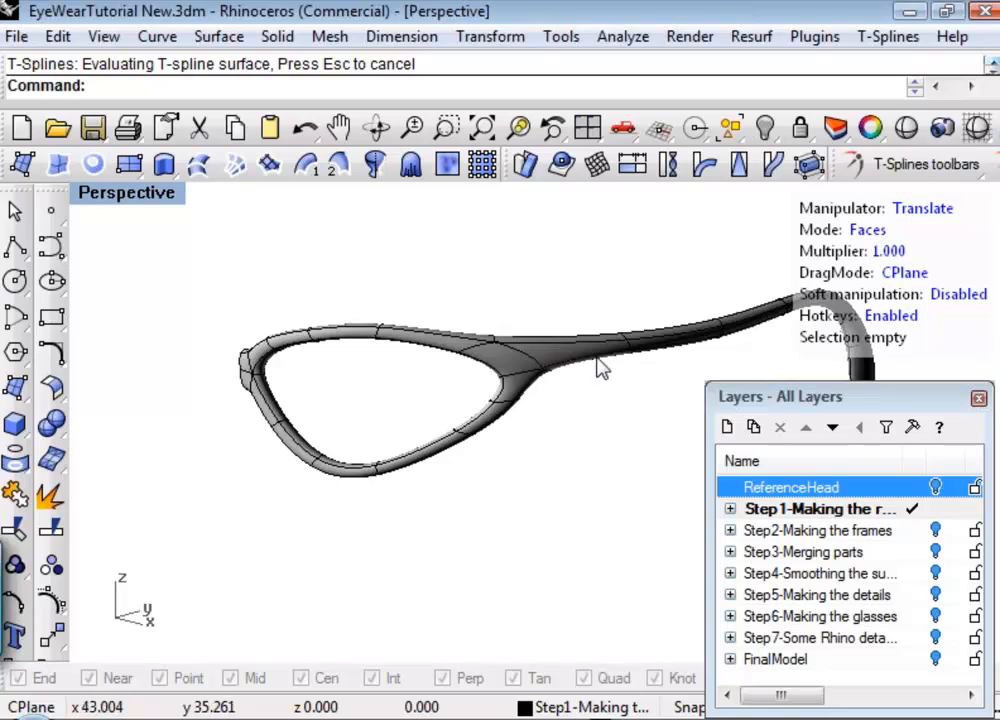
Mirror the half frame with T-Splines Symmetry, using XSymmetry=Yes, Weld=Yes and Tolerance=0.01, and close the layer list.
click(932, 165)
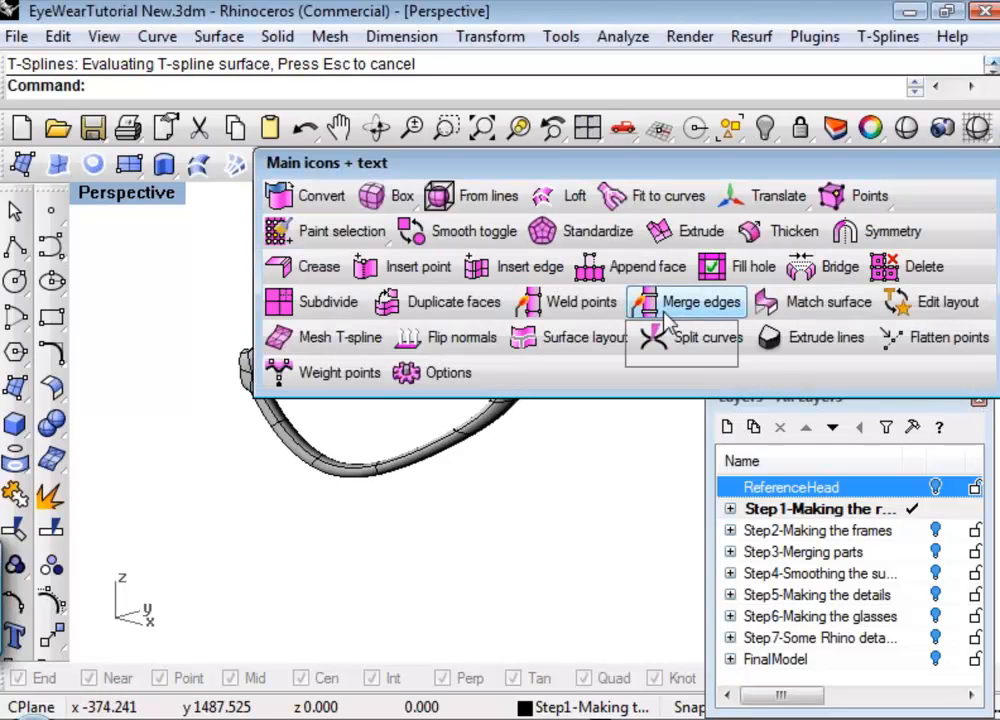
click(848, 231)
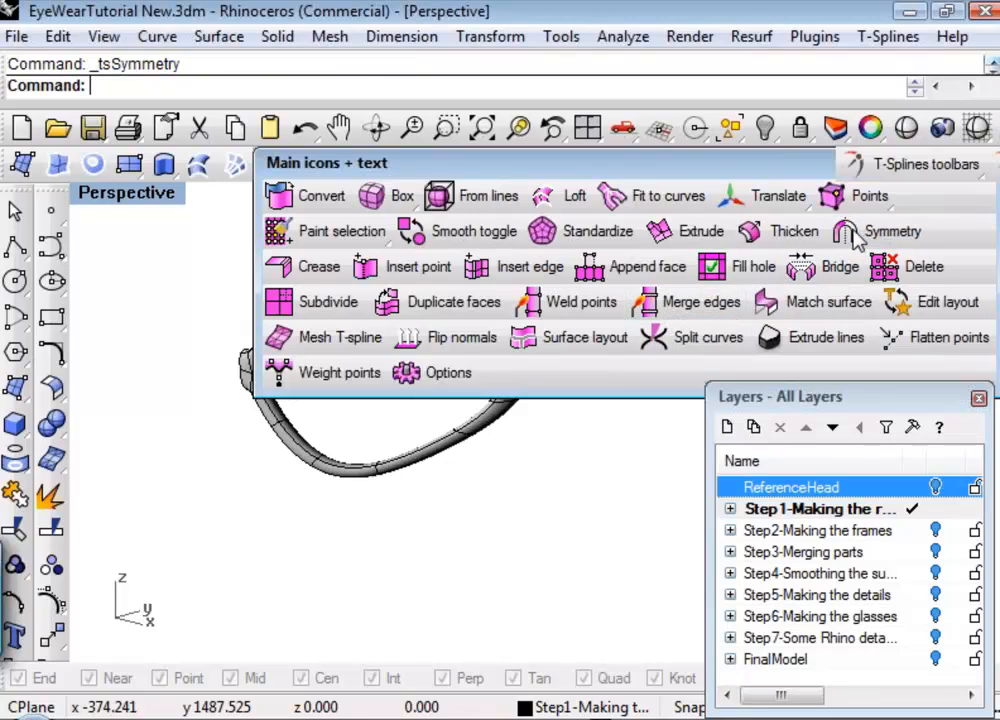
click(379, 339)
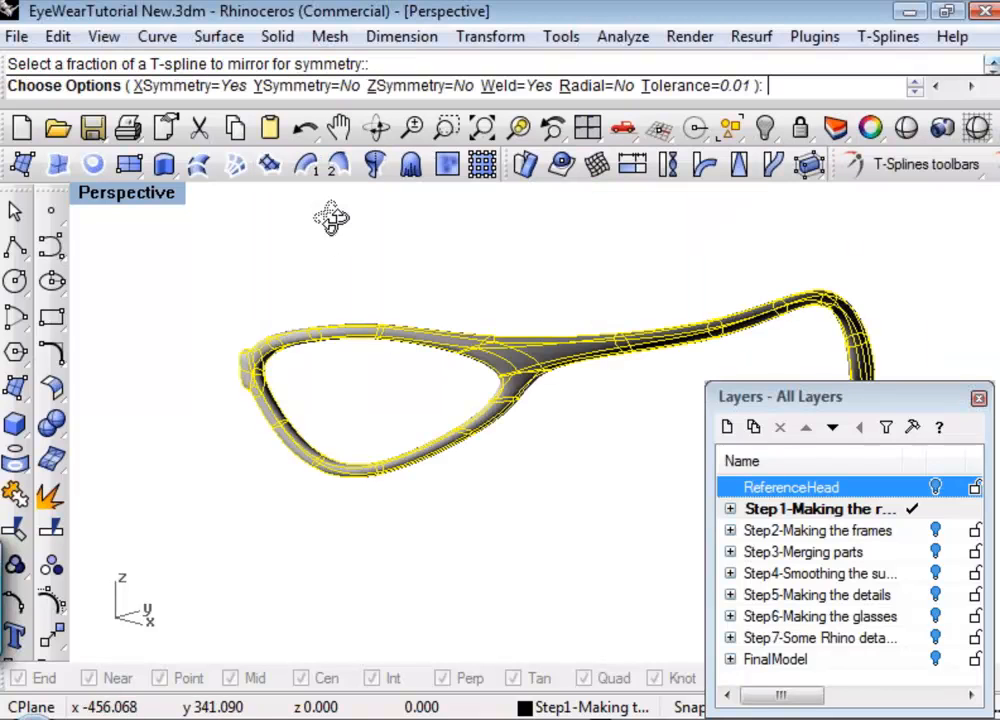
right_click(221, 284)
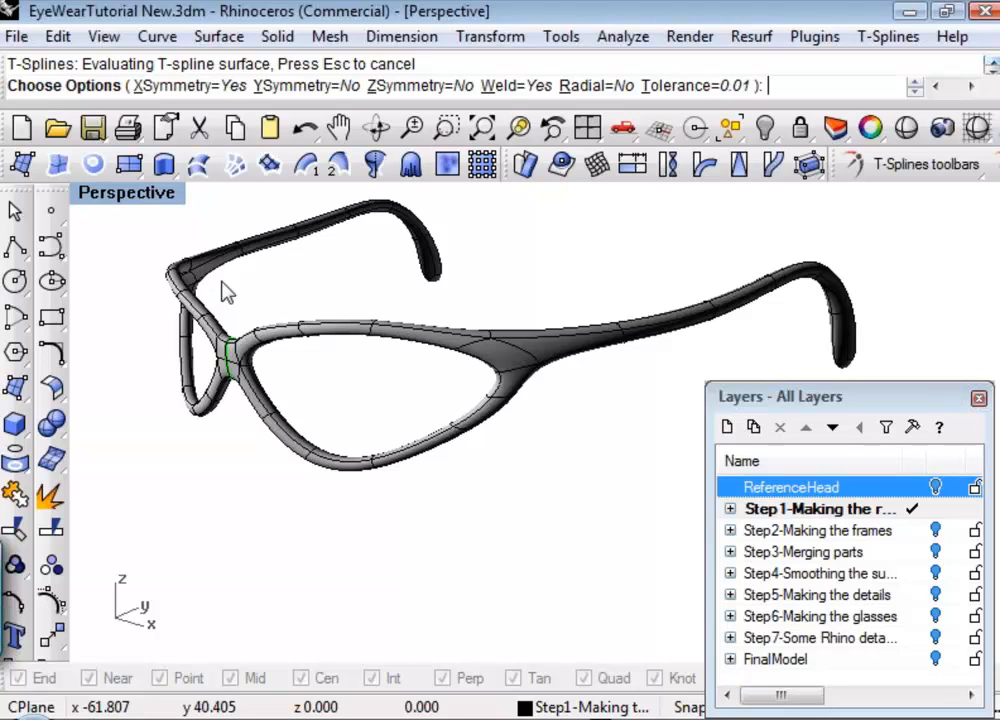
right_drag(239, 290, 600, 300)
drag(886, 408, 742, 449)
click(834, 443)
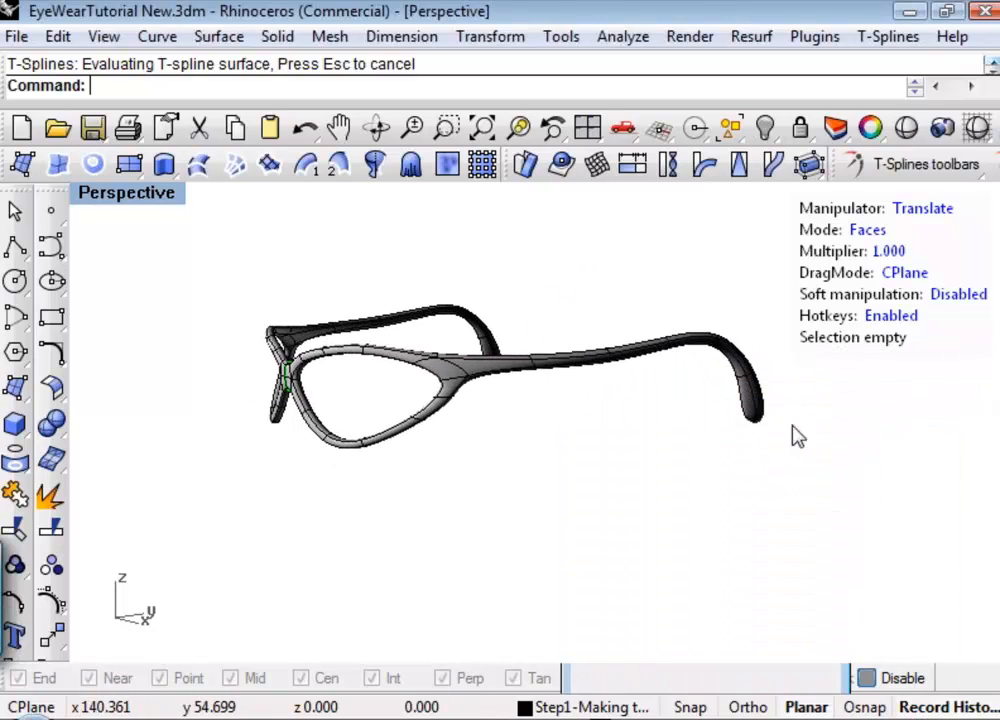
Select all faces of the mirrored glasses and run the Auxpecker command to open the material library.
drag(195, 268, 849, 493)
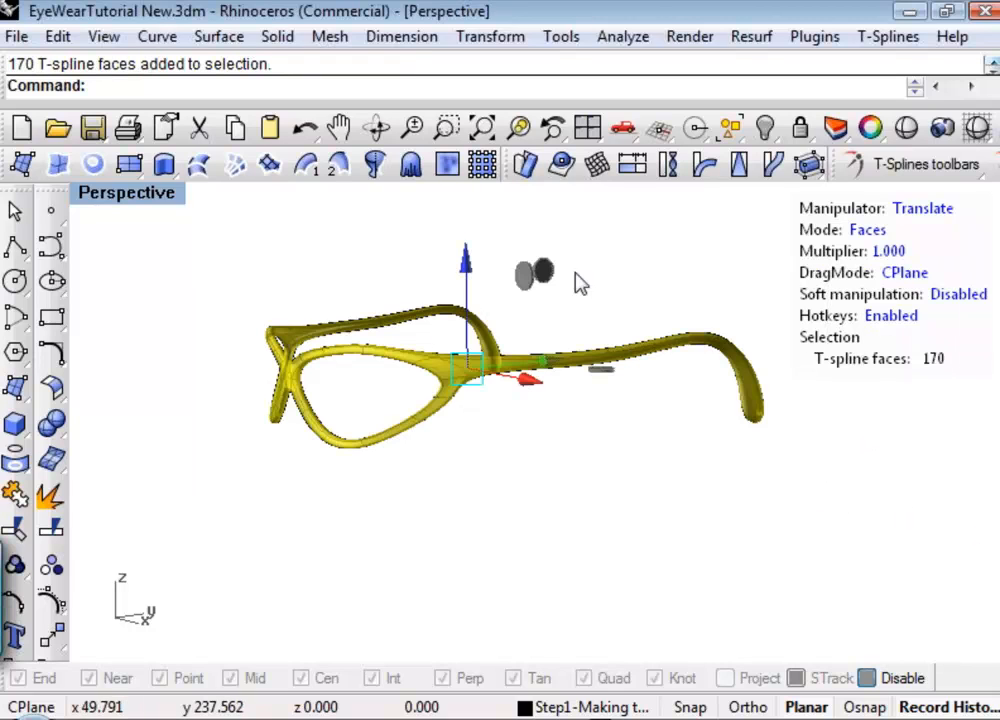
text(Au)
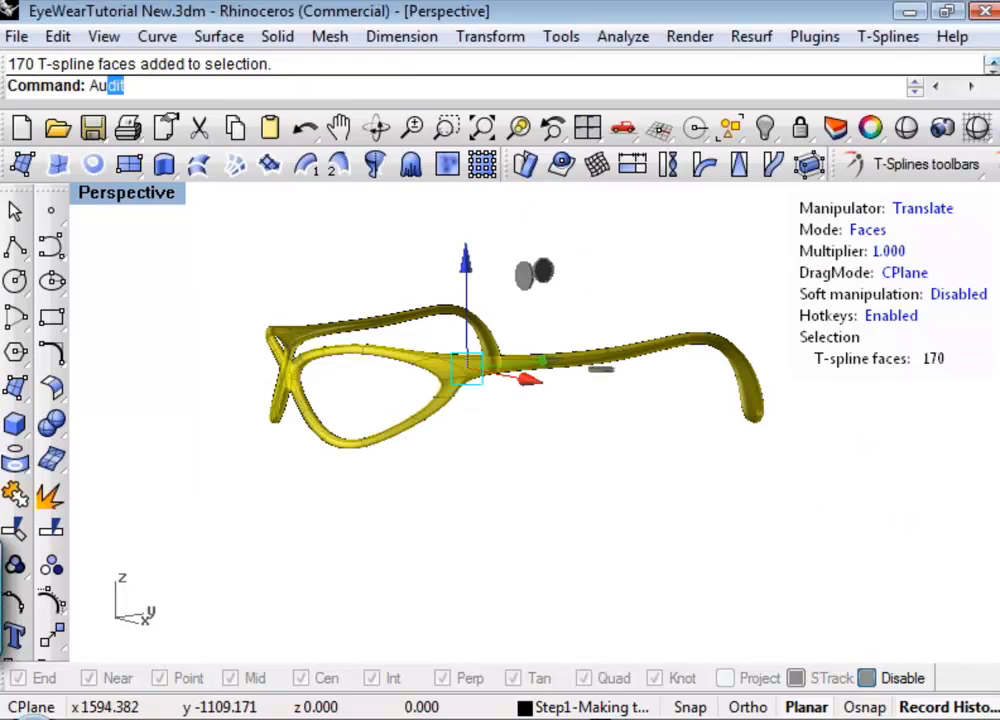
text(x)
key(Return)
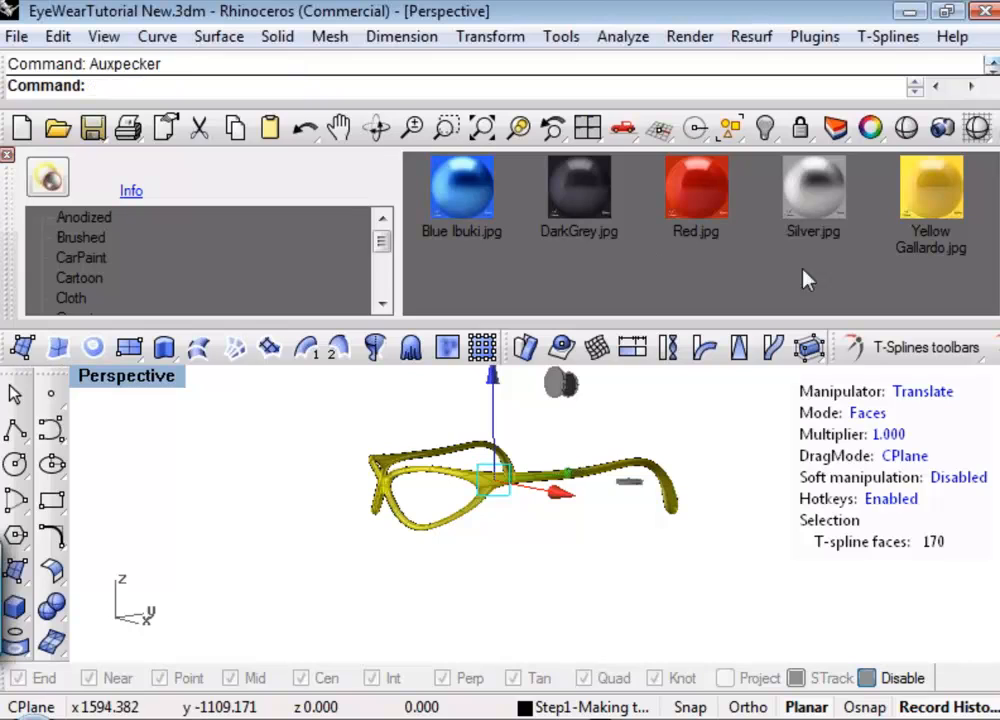
click(940, 218)
click(42, 184)
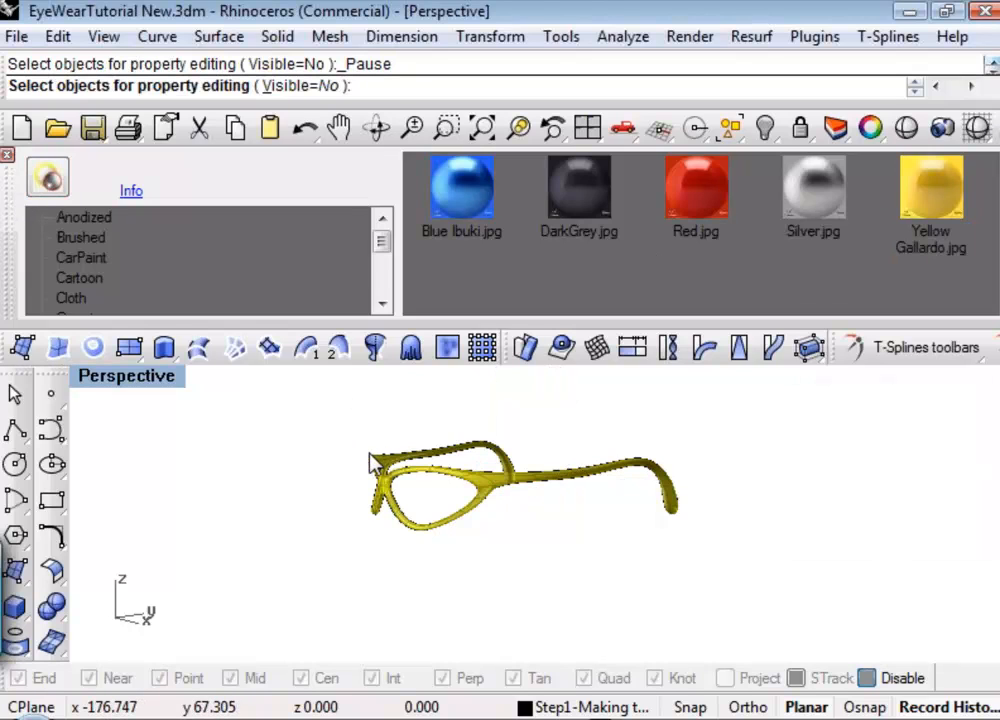
key(Escape)
key(Escape)
click(352, 510)
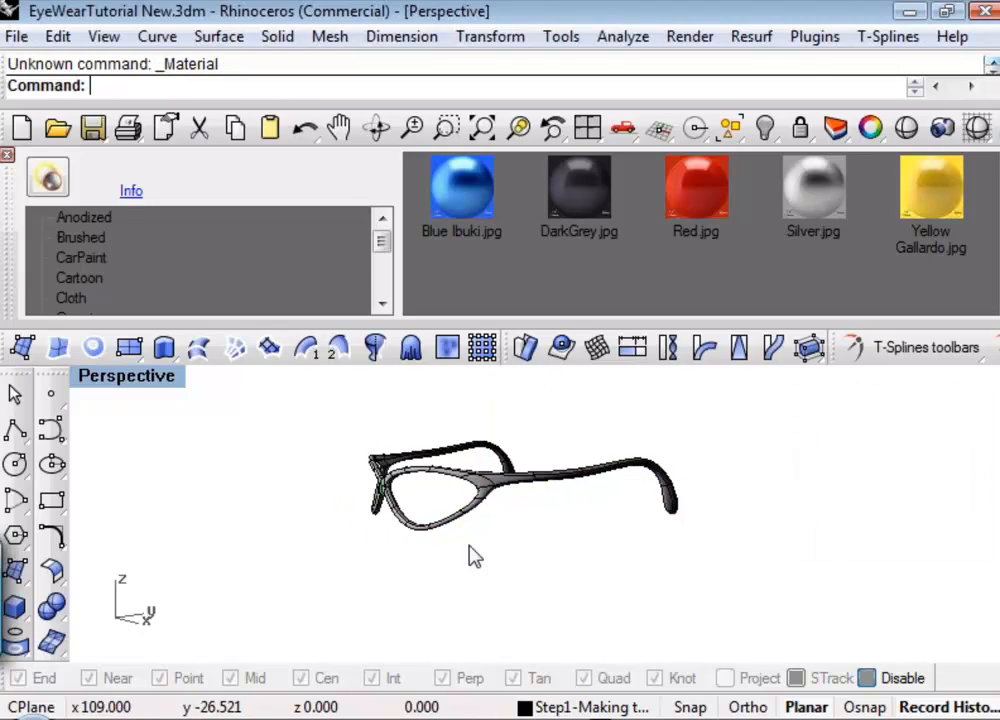
Select the whole glasses as one T-spline surface in object mode and apply the Yellow Gallardo car paint material.
shift+right_drag(643, 470, 611, 466)
drag(248, 407, 292, 414)
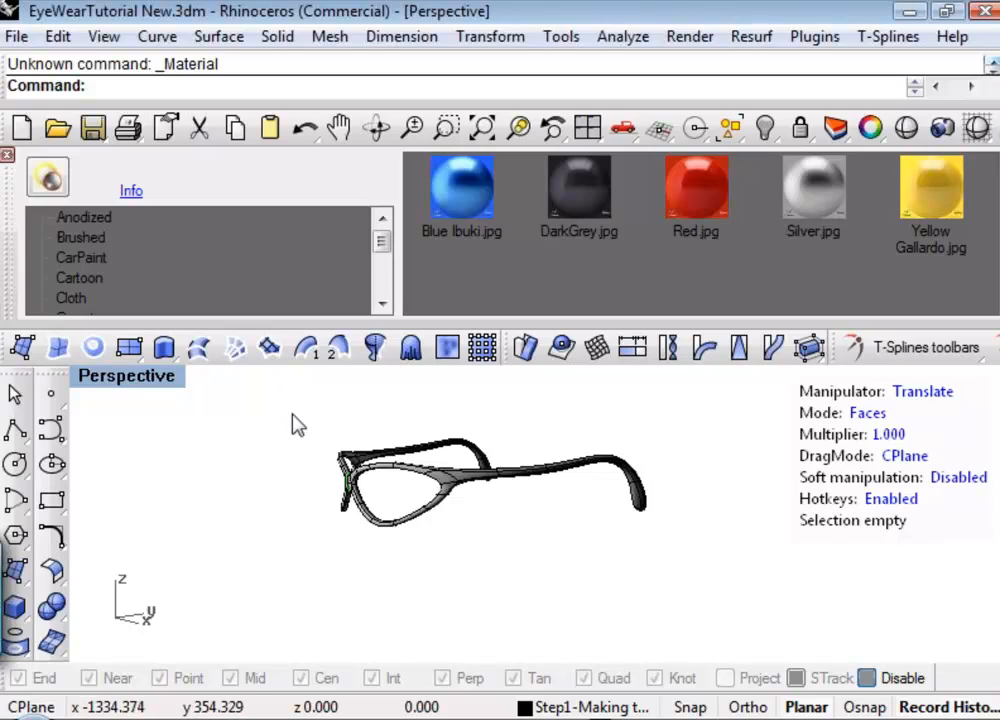
key(f)
click(399, 452)
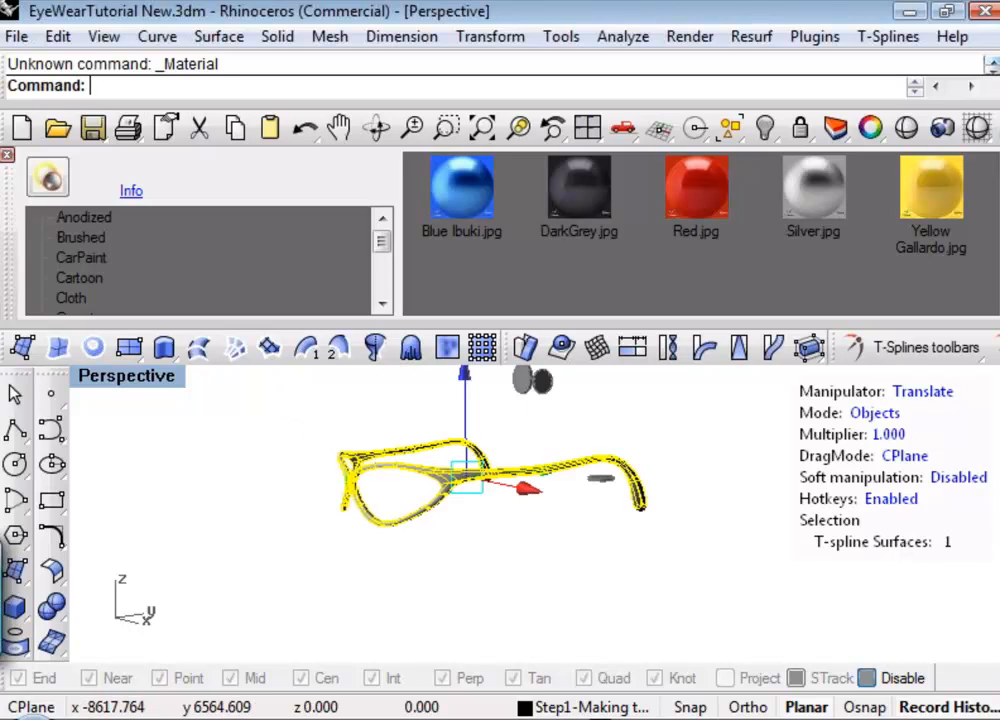
click(959, 184)
click(46, 182)
click(266, 452)
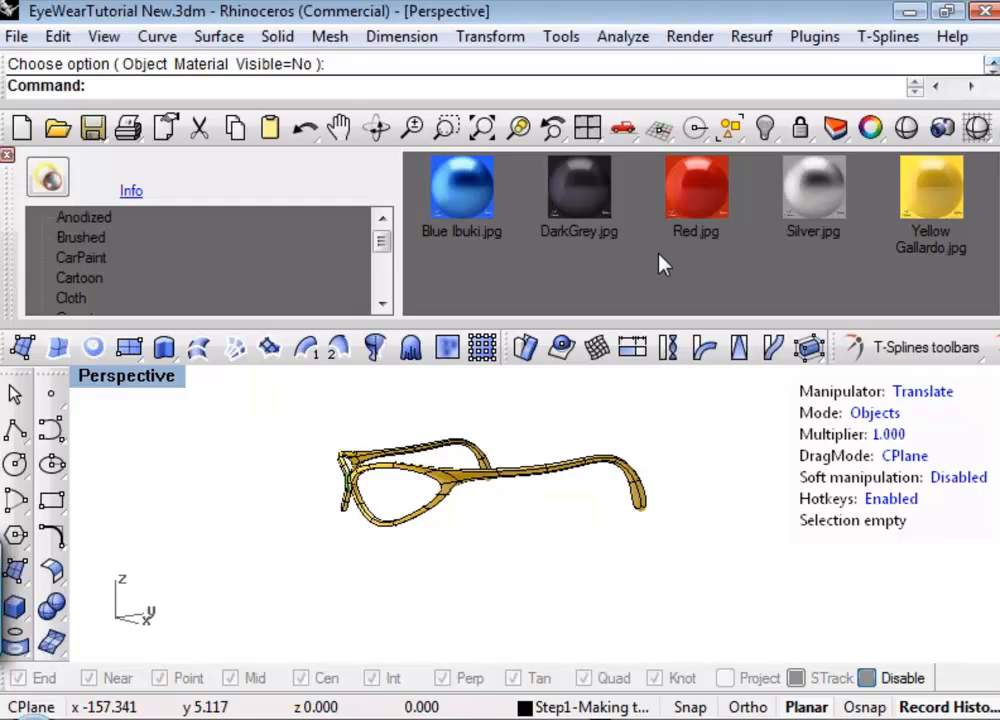
Close the material library and display the glasses without wires using the Shade command.
click(7, 157)
right_drag(464, 418, 558, 380)
click(905, 132)
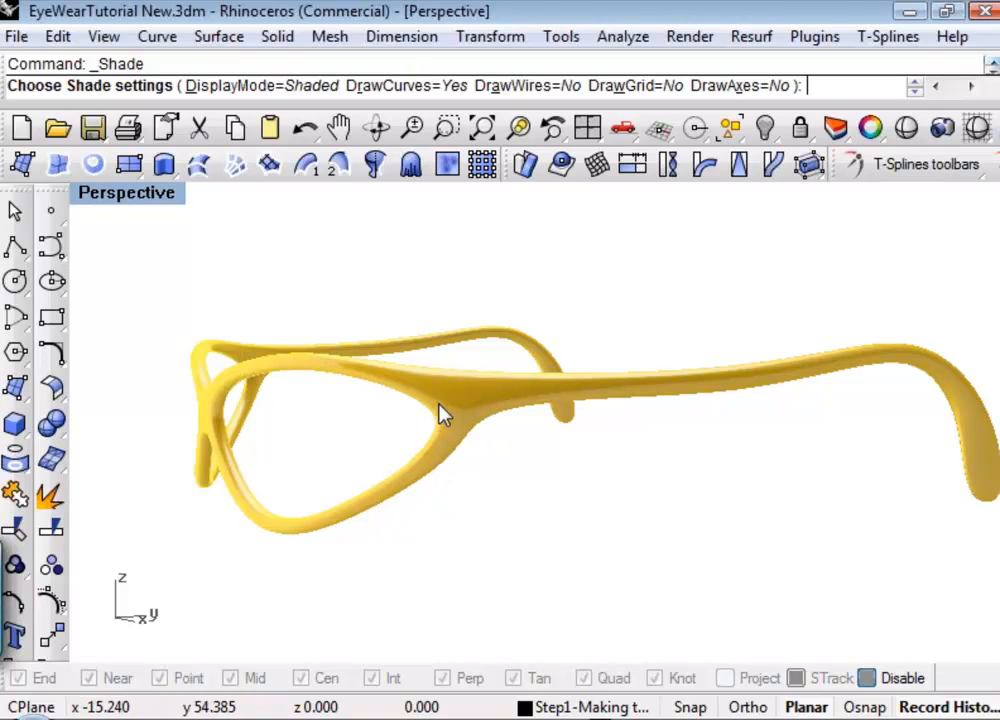
Examine the shaded glasses from the front, side, above and rear, checking the bridge, rims and temples.
right_drag(528, 455, 645, 440)
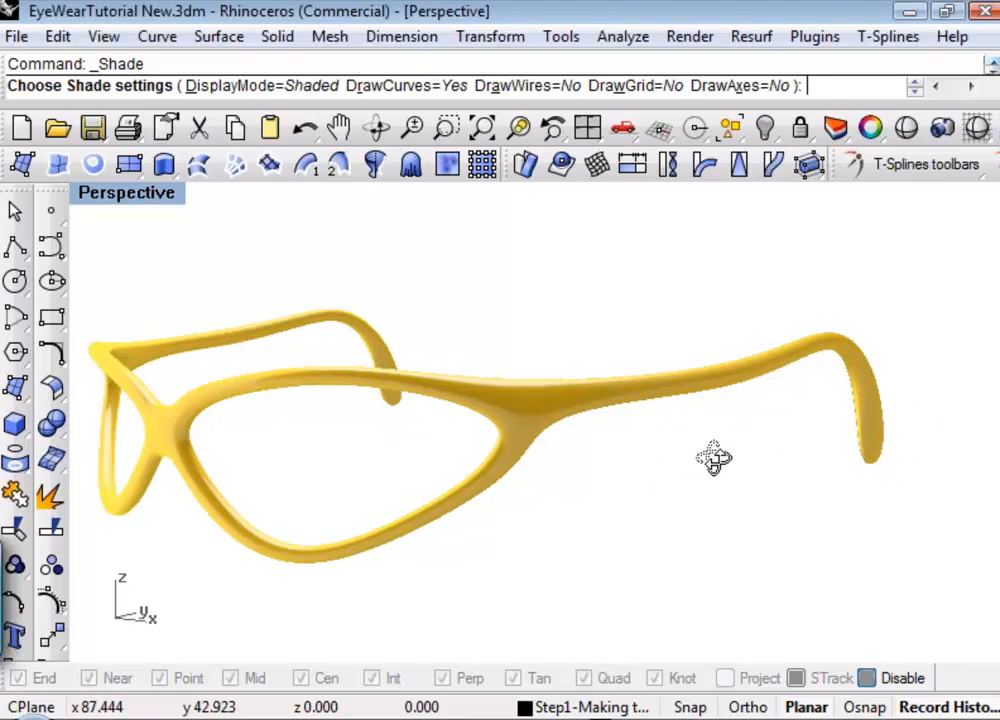
right_drag(714, 458, 478, 469)
right_drag(645, 518, 630, 348)
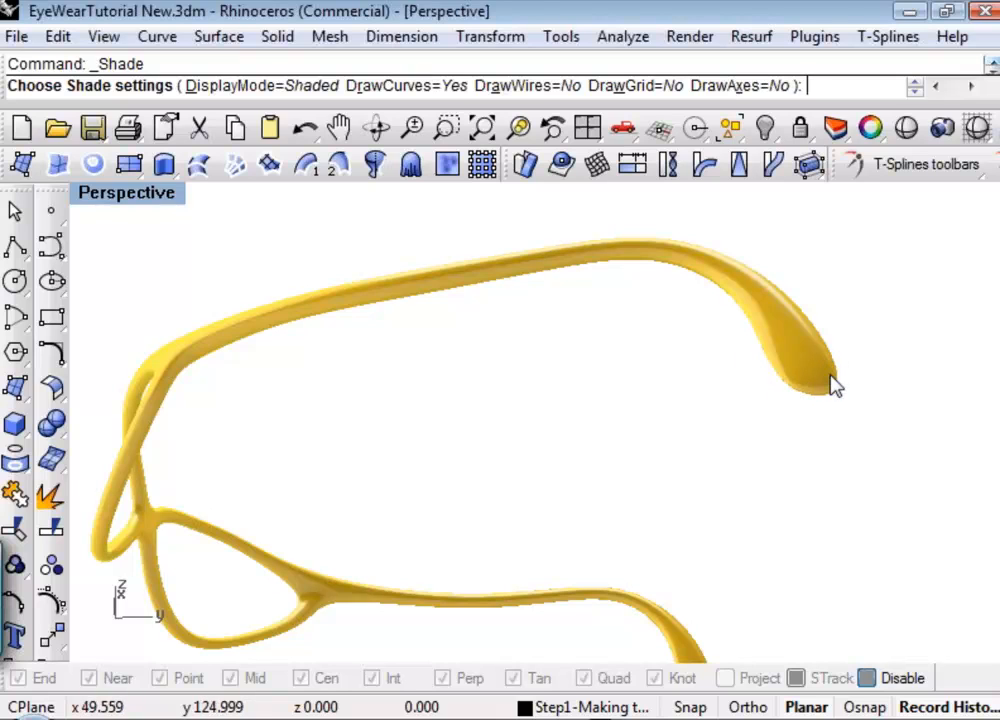
right_drag(830, 420, 875, 556)
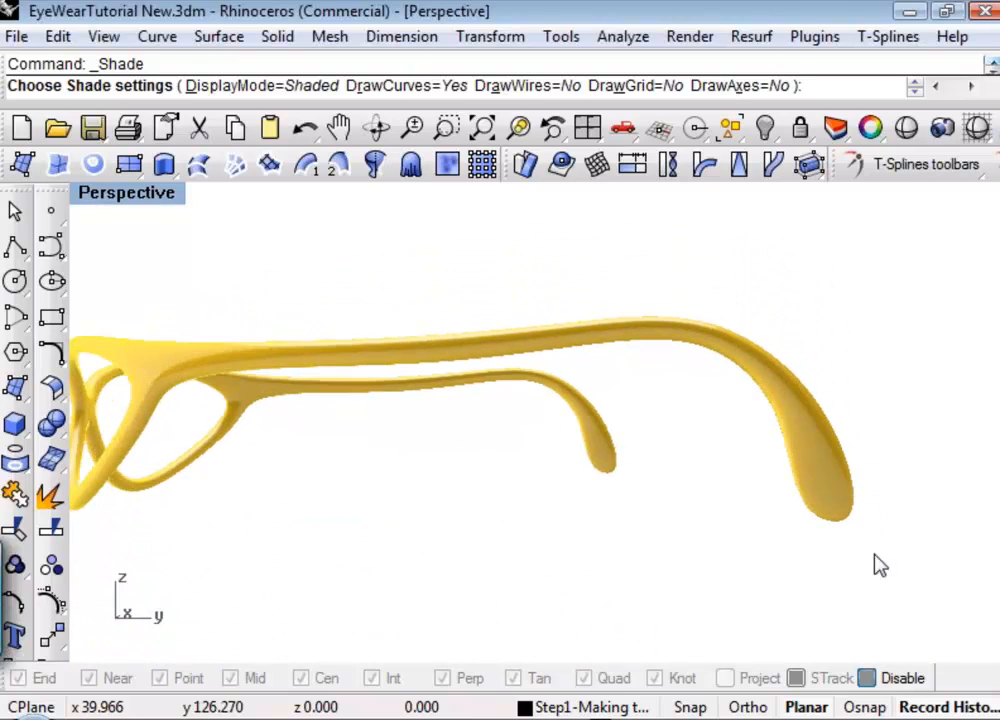
shift+right_drag(509, 523, 531, 517)
right_drag(380, 460, 480, 504)
shift+right_drag(557, 511, 710, 442)
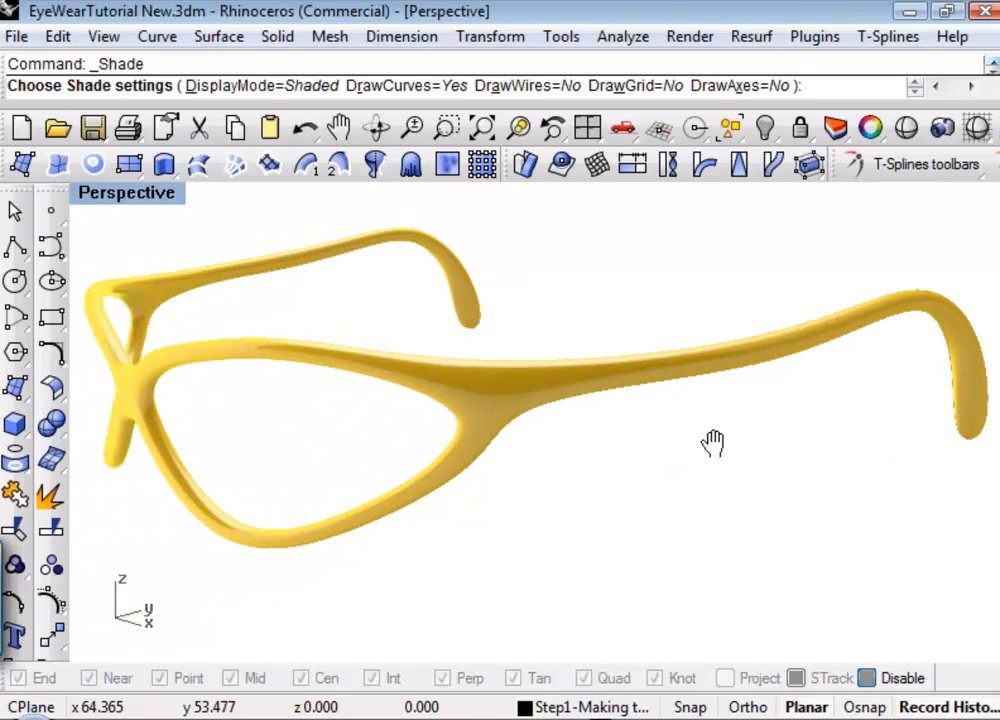
right_drag(627, 440, 668, 398)
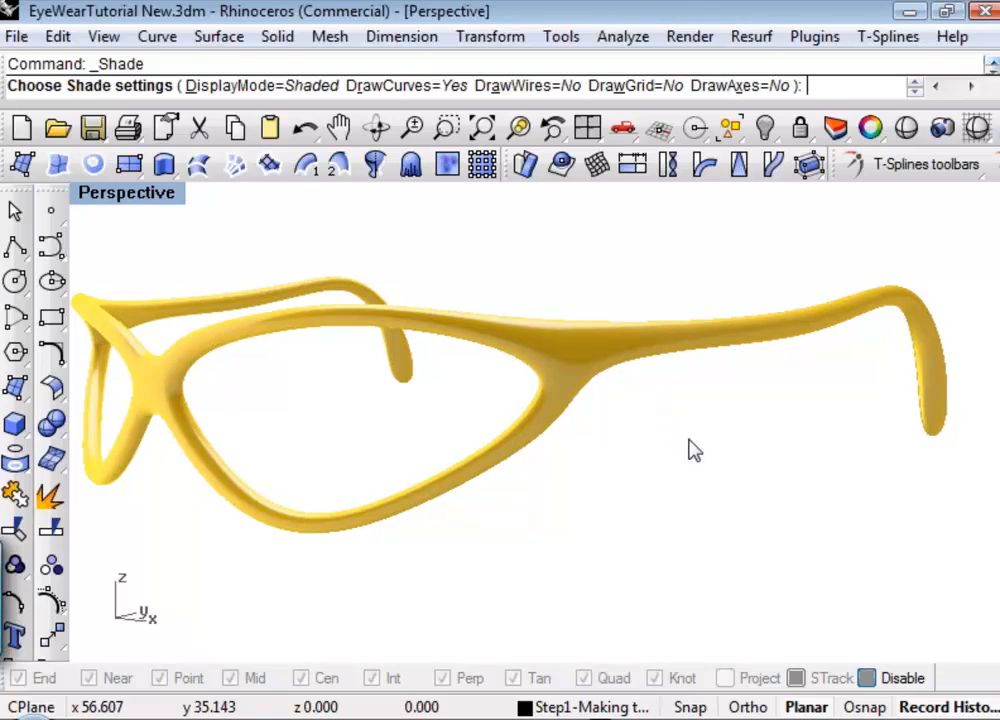
shift+right_drag(690, 440, 664, 530)
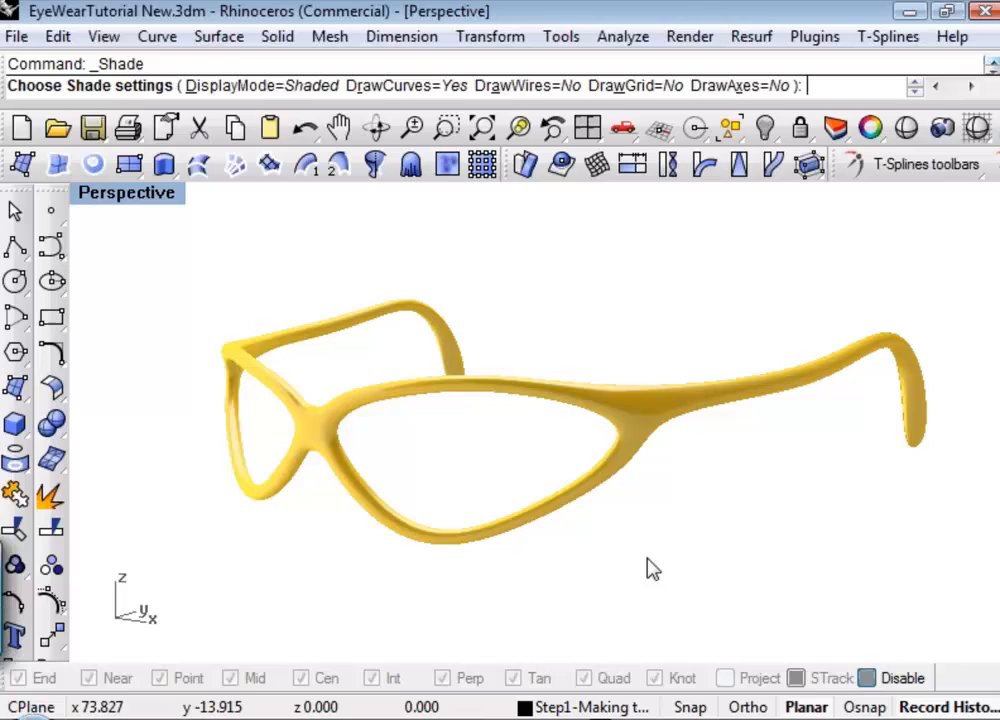
click(618, 707)
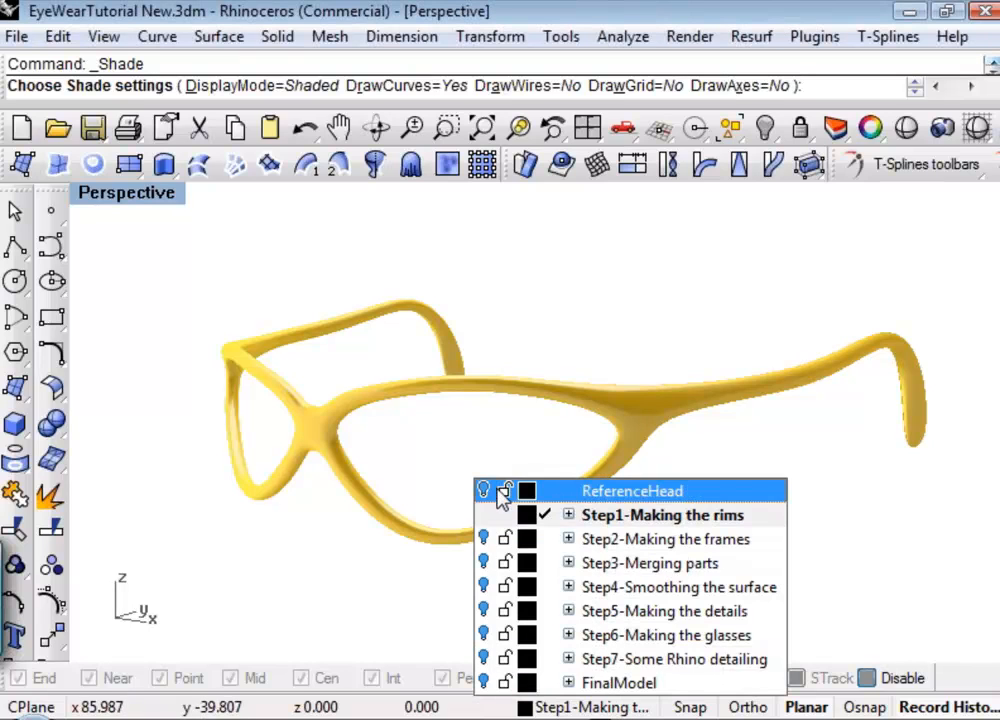
click(607, 707)
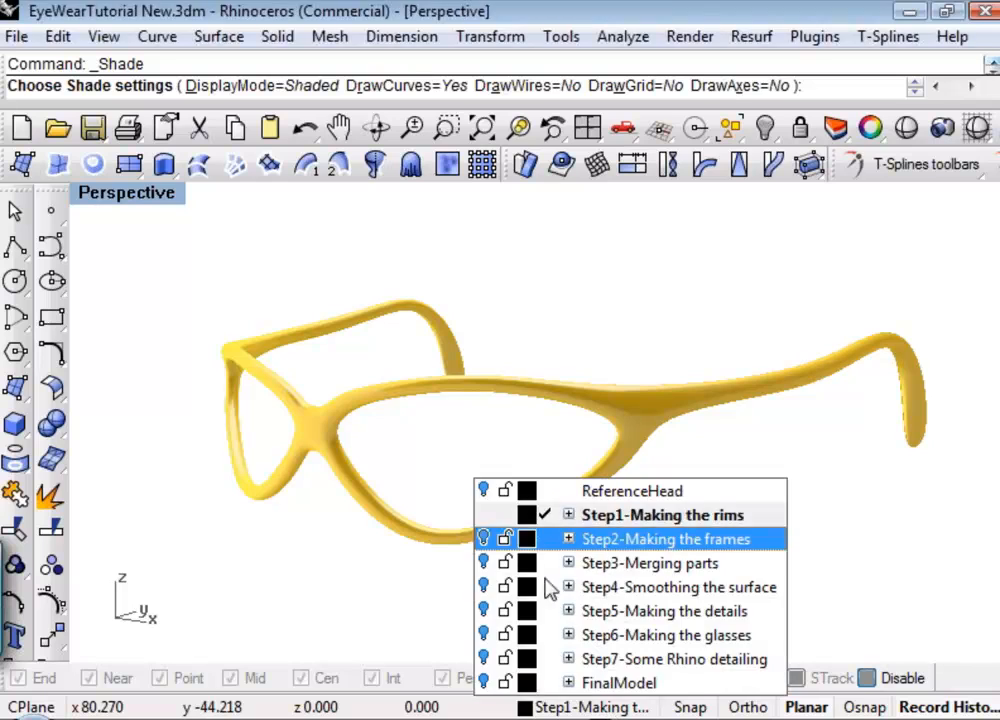
click(567, 692)
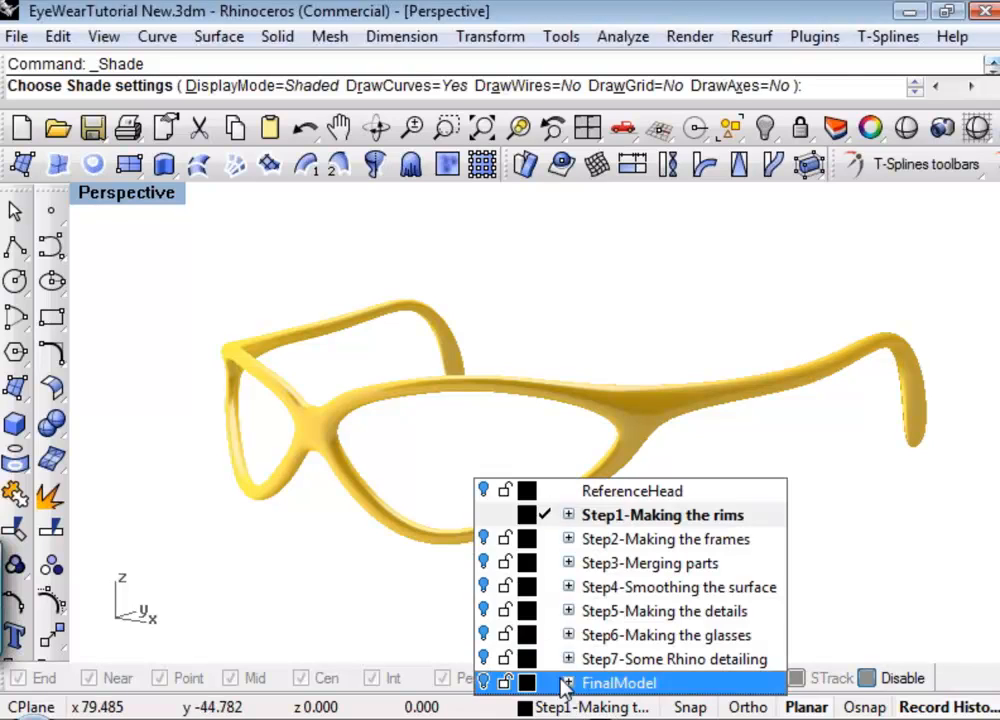
click(478, 513)
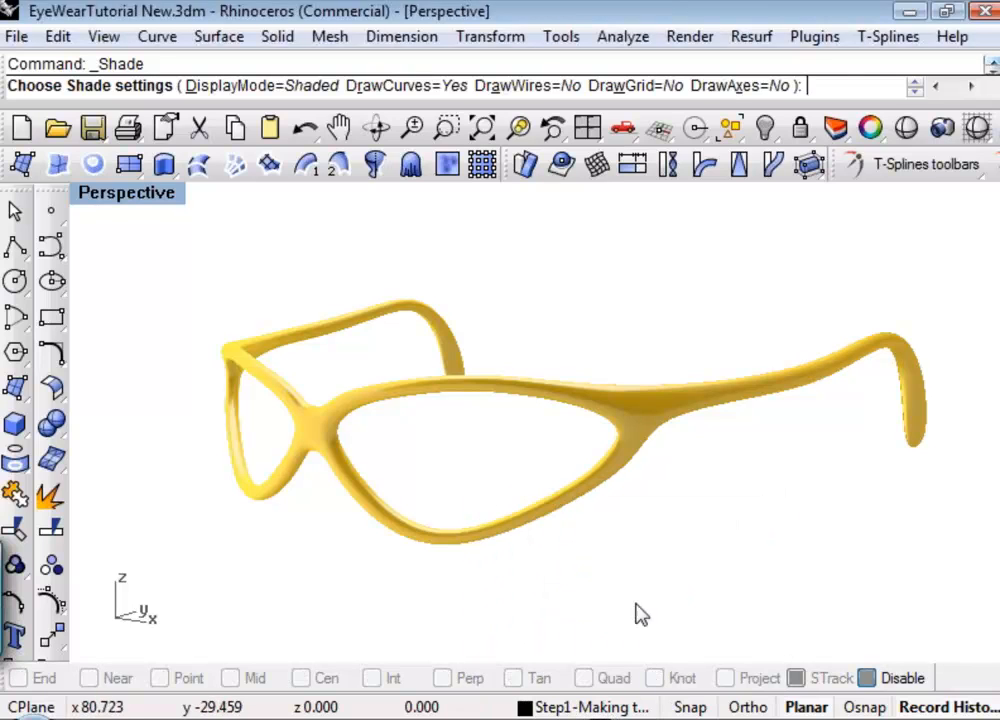
shift+right_drag(636, 613, 598, 591)
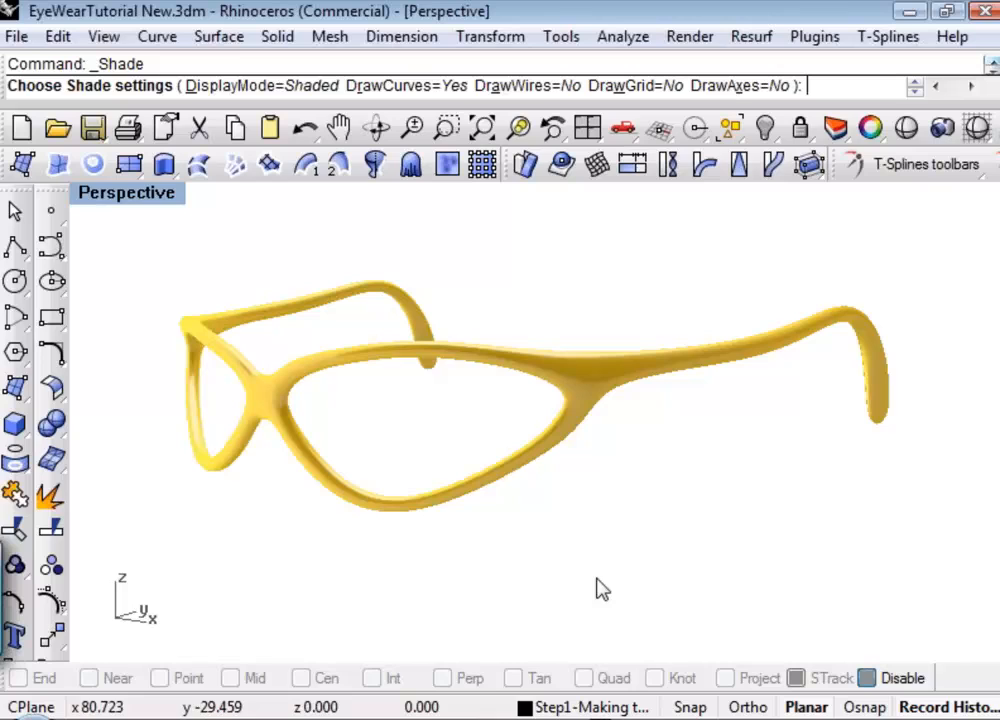
click(877, 128)
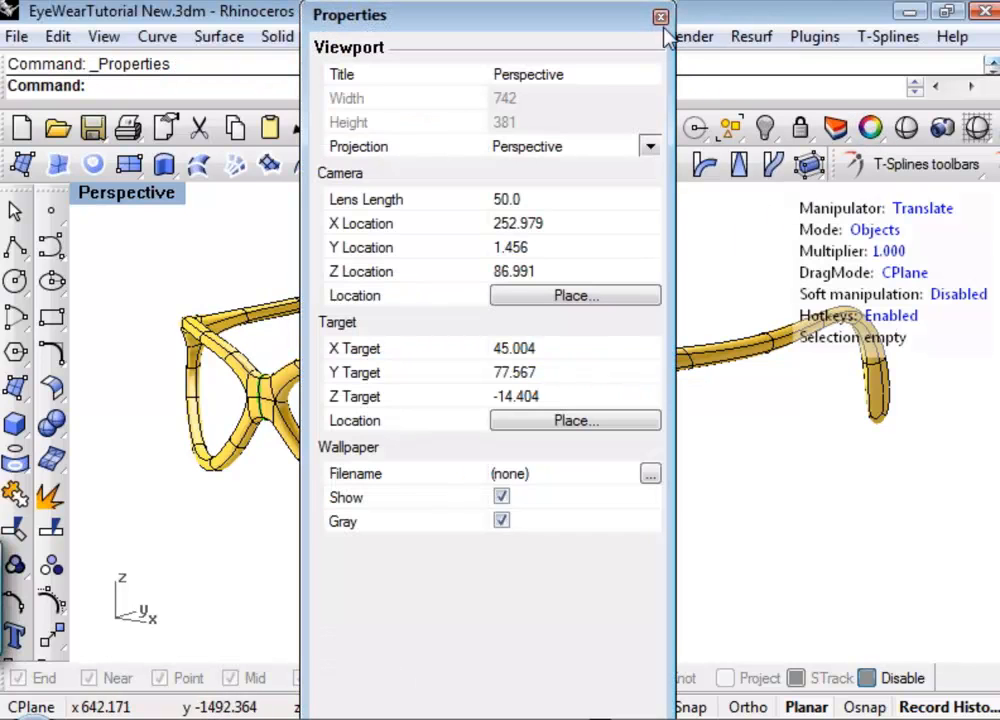
click(660, 17)
Turn on the ReferenceHead layer in the layer manager and close the manager.
click(835, 128)
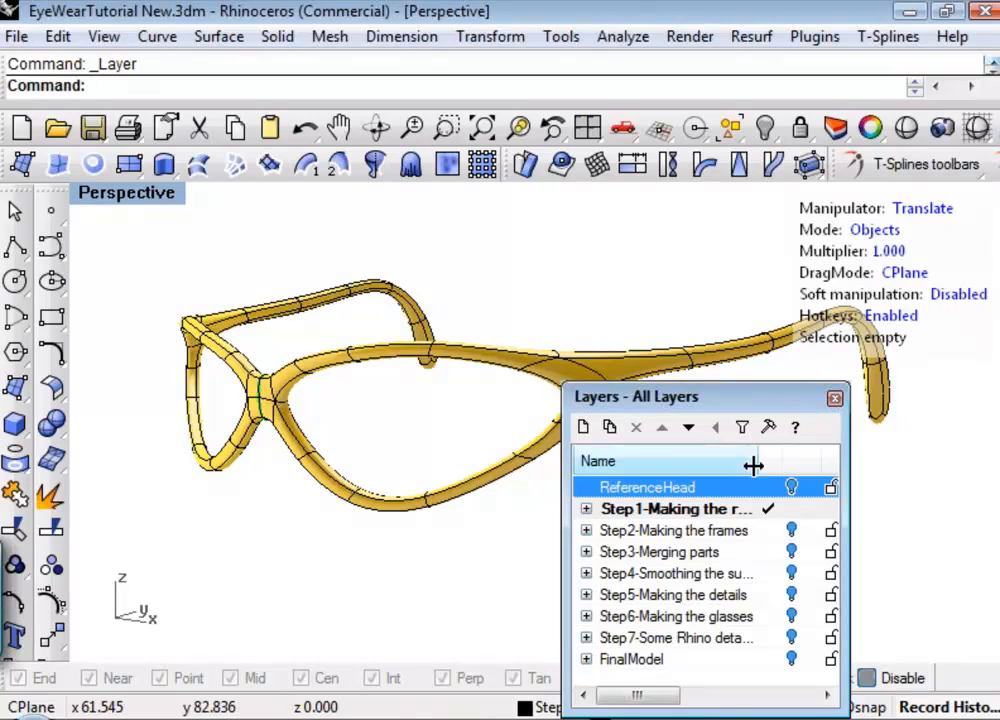
click(791, 487)
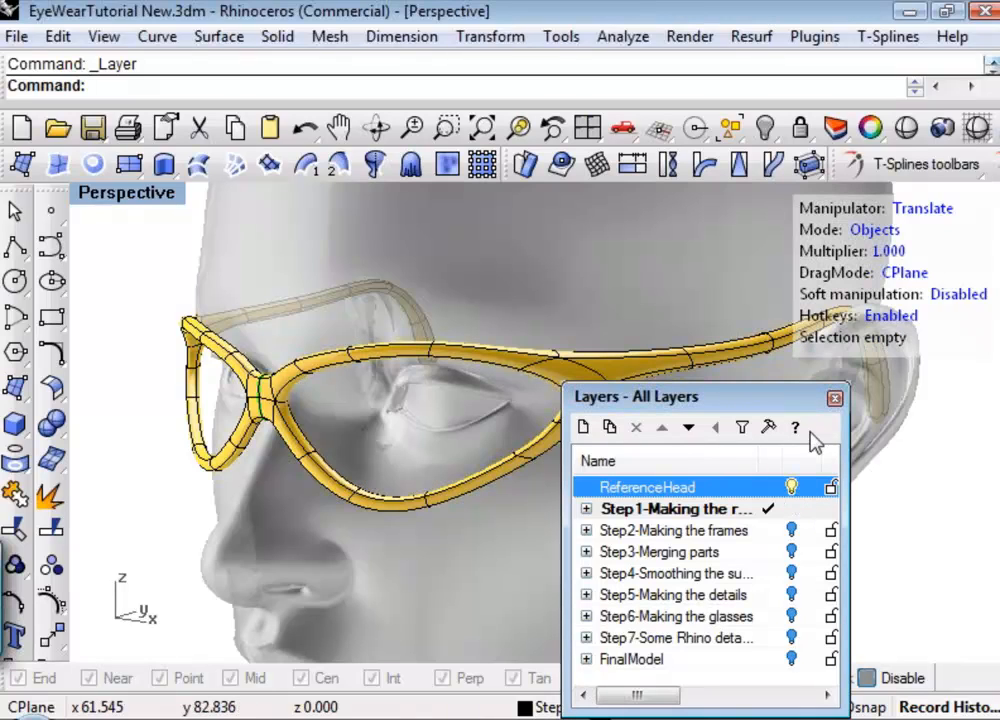
click(833, 400)
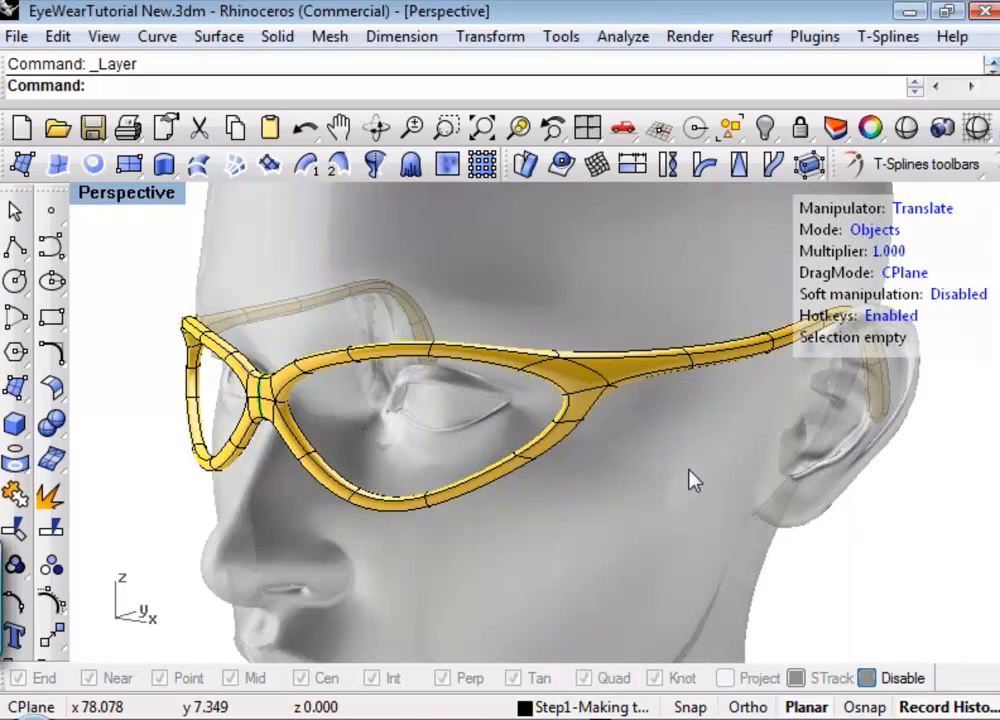
In edge mode, select the temple's cross-section edge loop beside the ear and move it slightly along X toward the head.
right_drag(588, 517, 346, 312)
scroll(346, 305, up, 2)
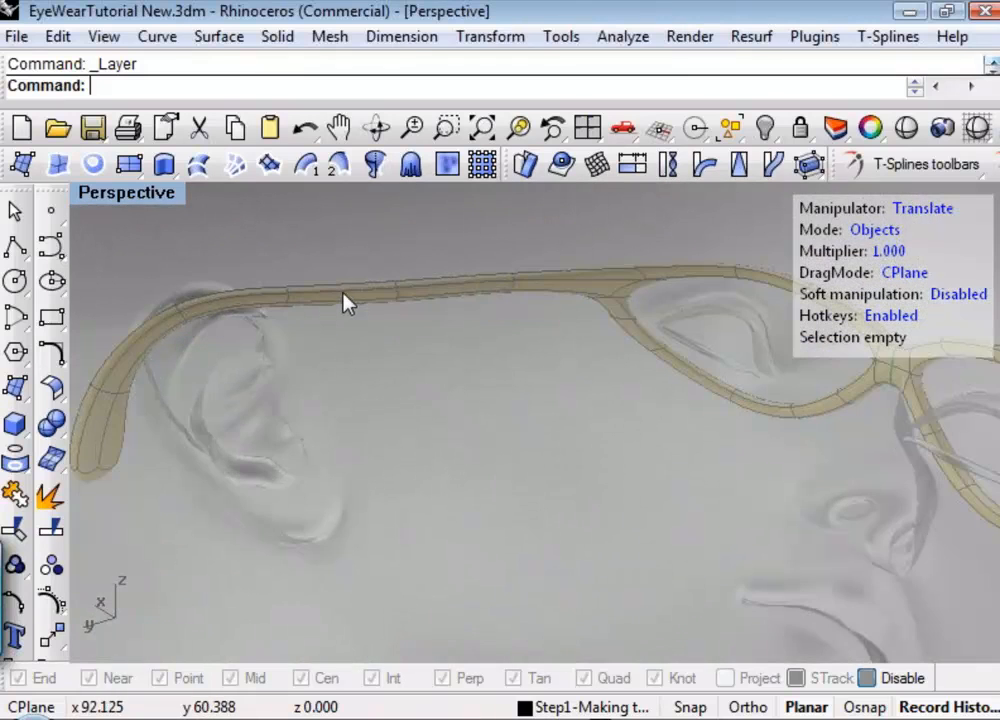
scroll(336, 308, up, 3)
scroll(335, 325, up, 2)
right_drag(415, 391, 666, 362)
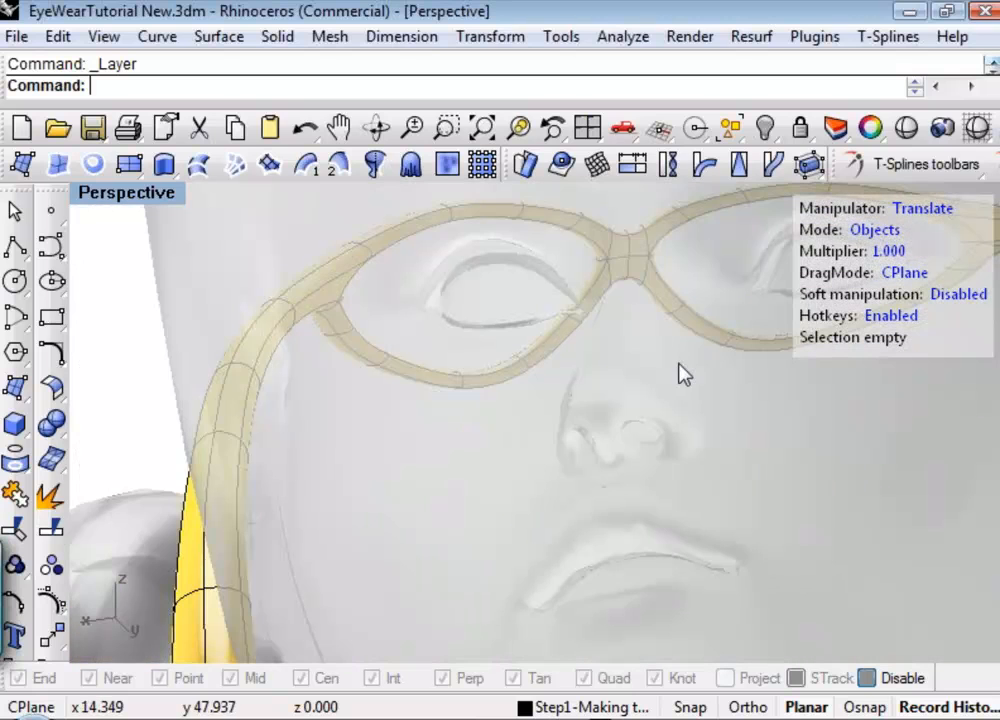
right_drag(683, 374, 567, 439)
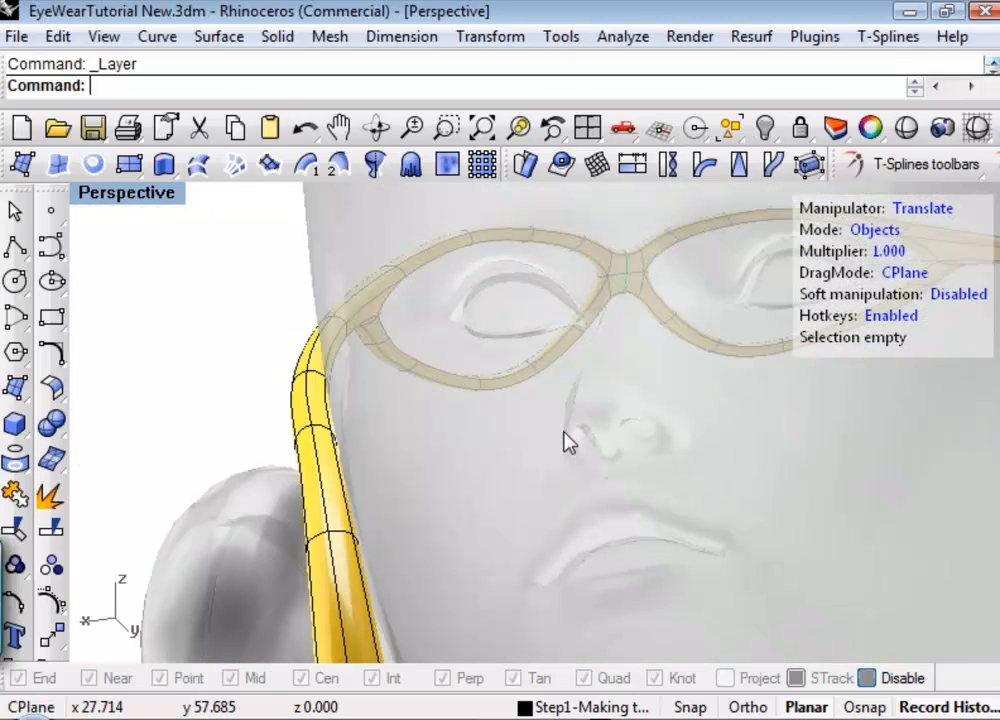
shift+right_drag(577, 375, 494, 430)
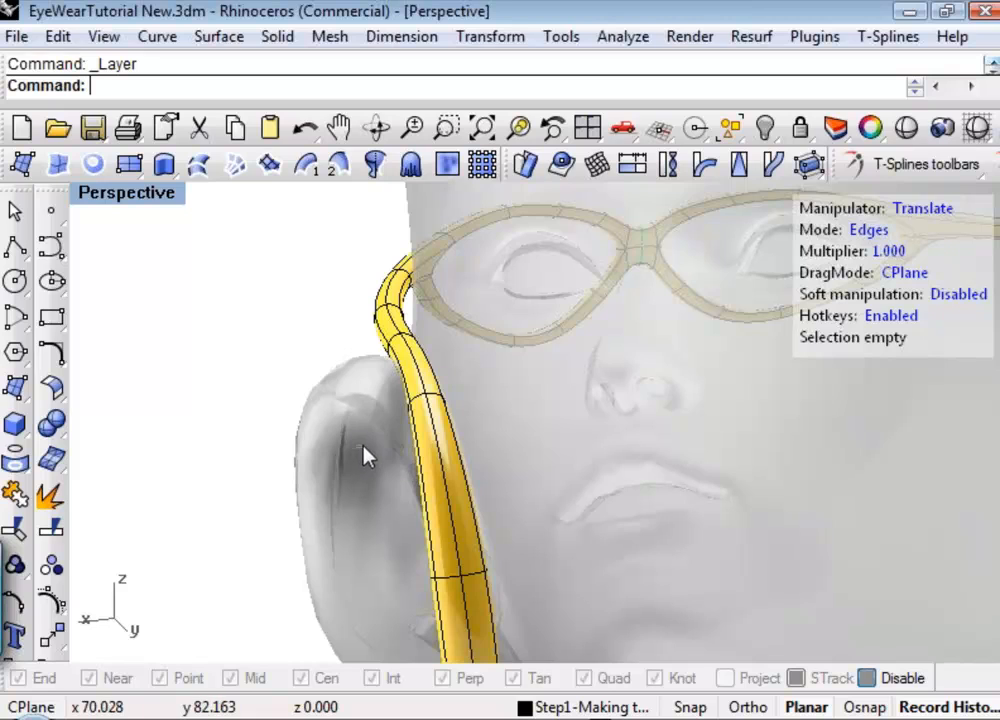
drag(365, 455, 487, 395)
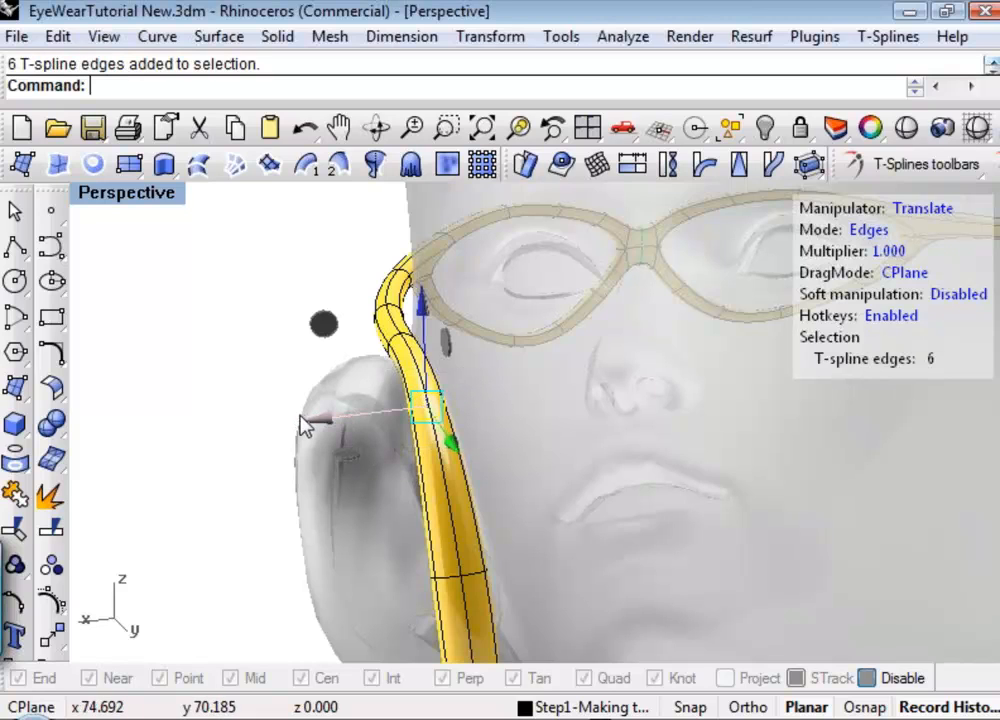
drag(311, 416, 321, 424)
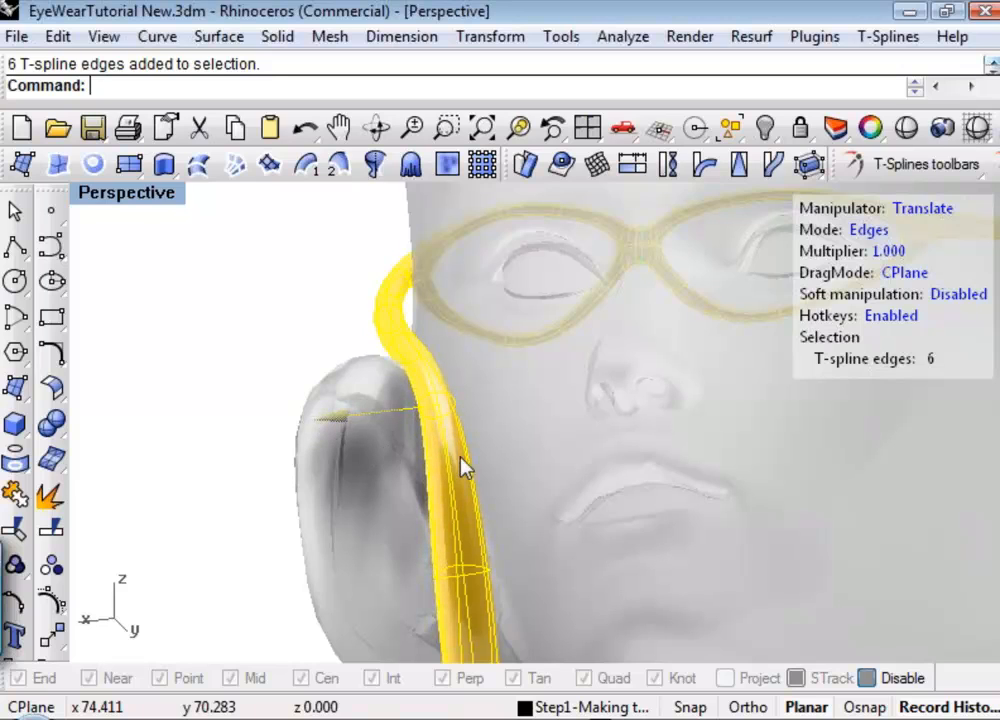
Select the edges of the temple's rear end behind the ear and move them slightly along X toward the head.
scroll(461, 457, down, 2)
shift+right_drag(473, 446, 409, 460)
scroll(409, 460, down, 5)
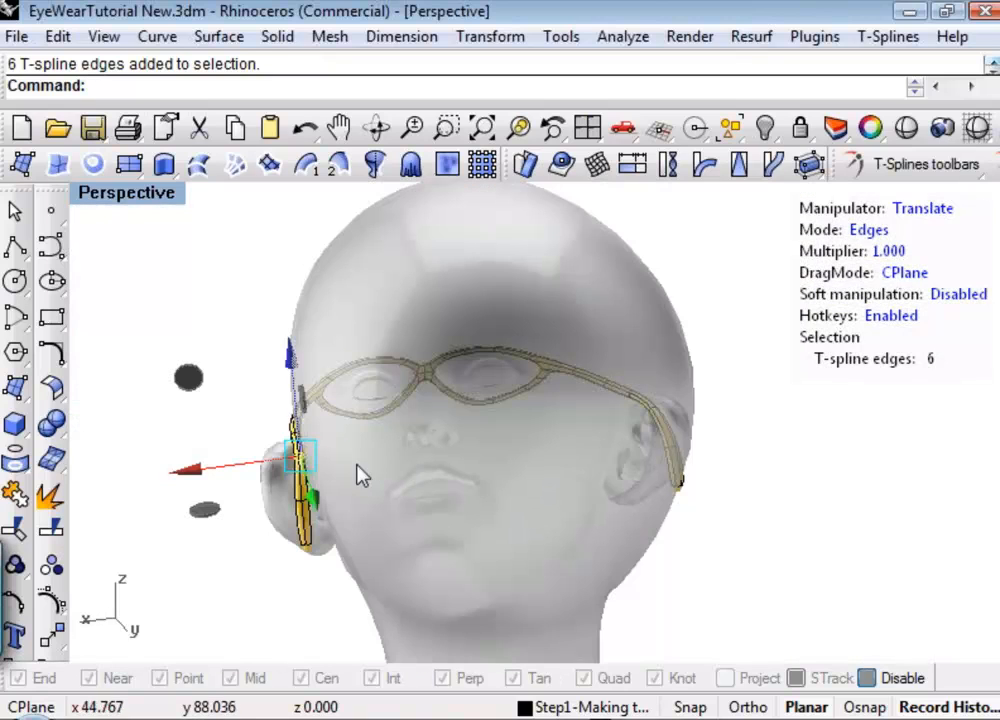
drag(193, 487, 290, 523)
click(280, 590)
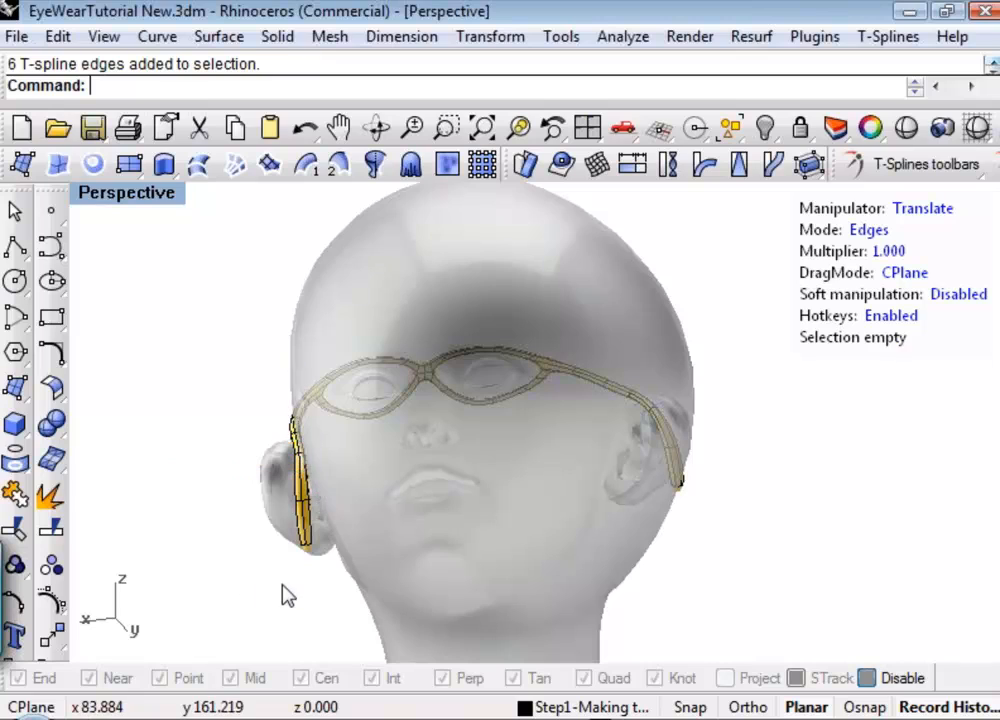
drag(282, 584, 362, 527)
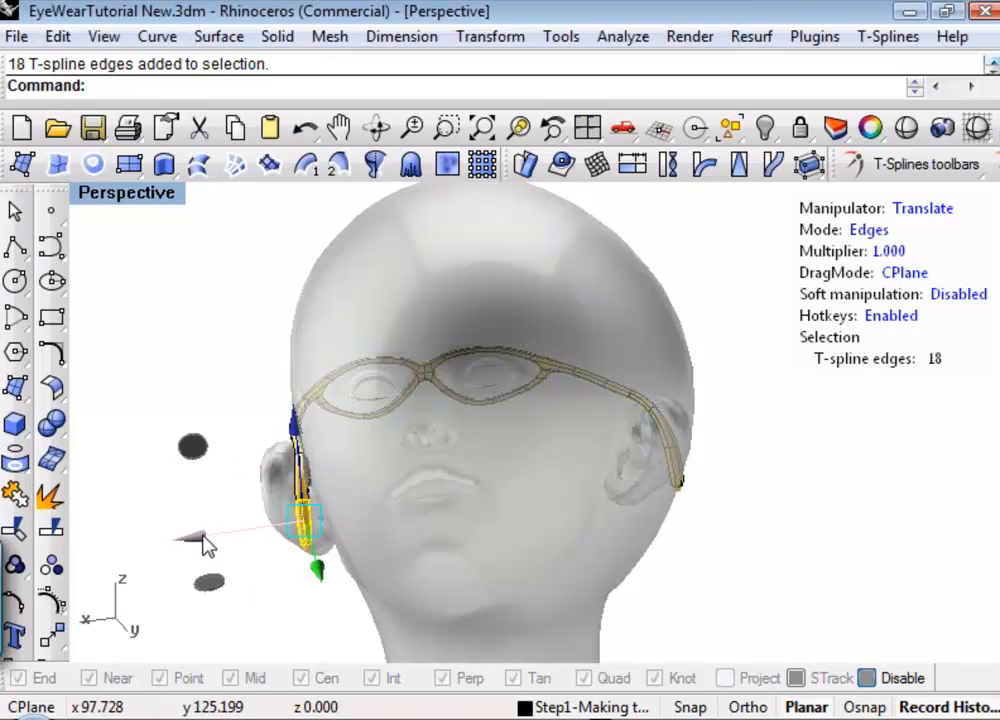
drag(205, 545, 211, 546)
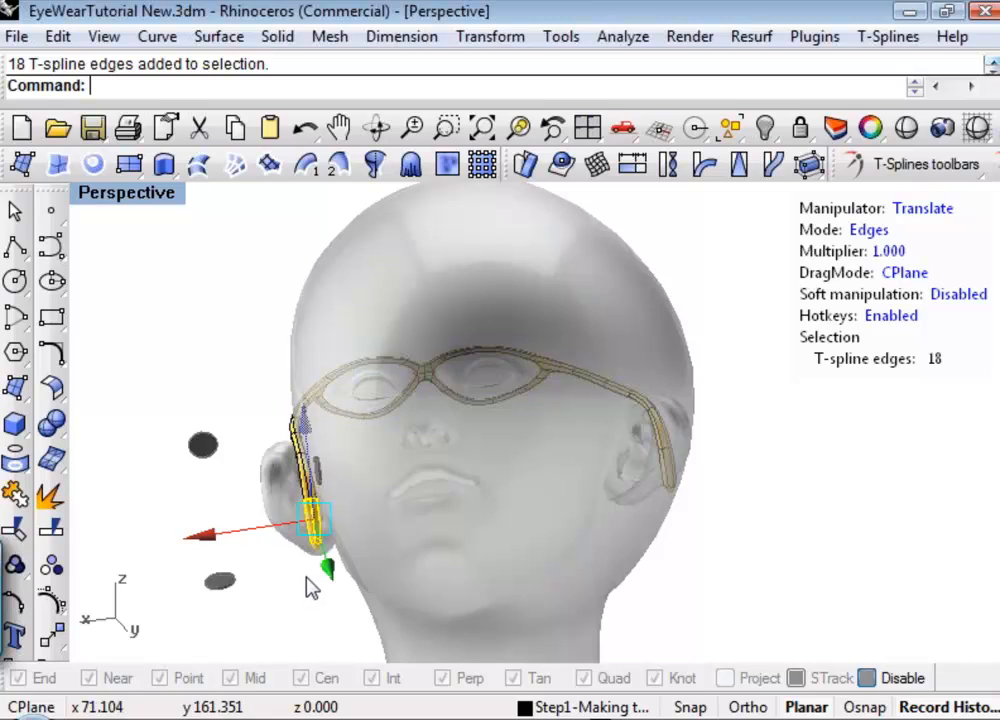
Select only the edges at the temple's tip, move them slightly further inward along X and clear the selection.
click(280, 575)
drag(281, 572, 353, 523)
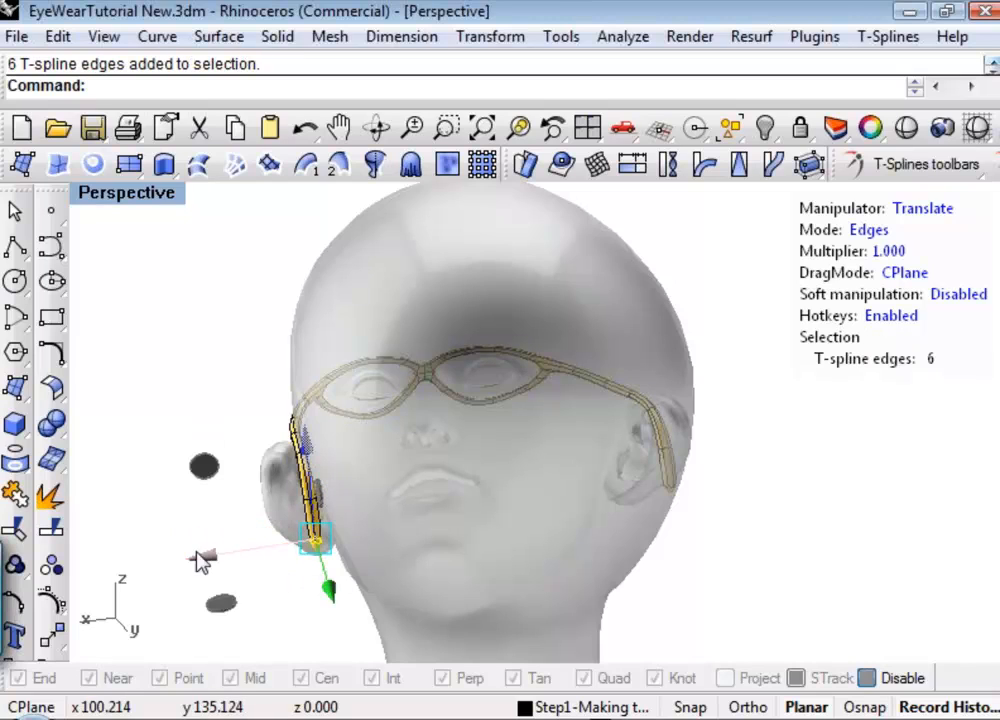
mouse_move(203, 558)
mouse_down()
mouse_move(219, 561)
mouse_move(216, 549)
mouse_up()
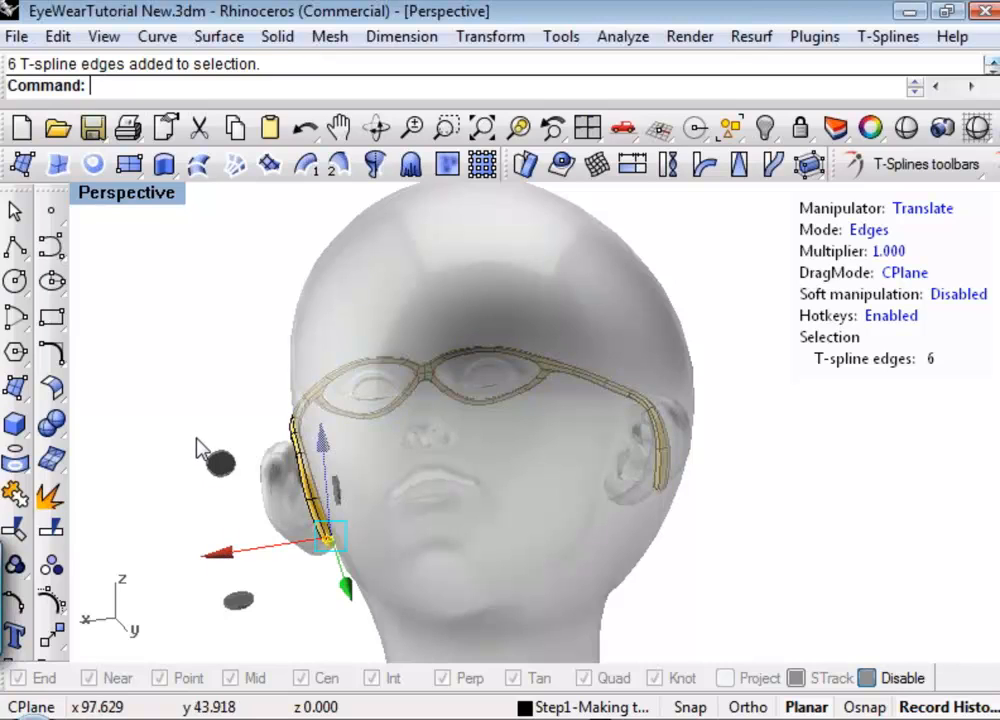
click(192, 495)
Examine how the frame's rims, bridge and temples sit on the reference head from the side and three-quarter views.
right_drag(386, 528, 548, 500)
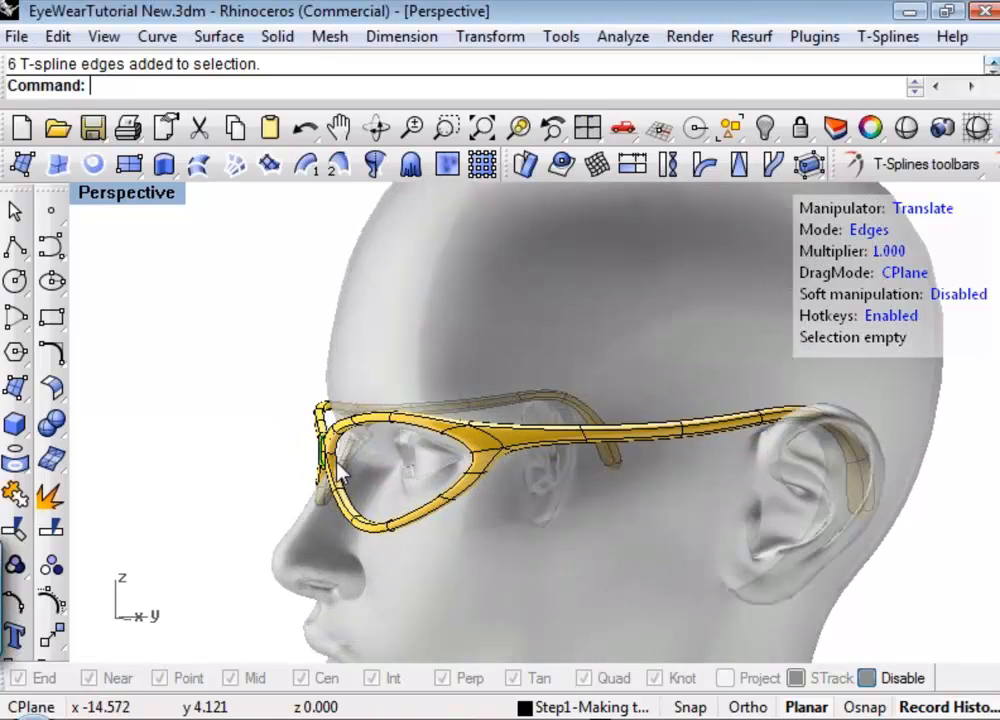
scroll(402, 500, up, 3)
shift+right_drag(415, 504, 477, 495)
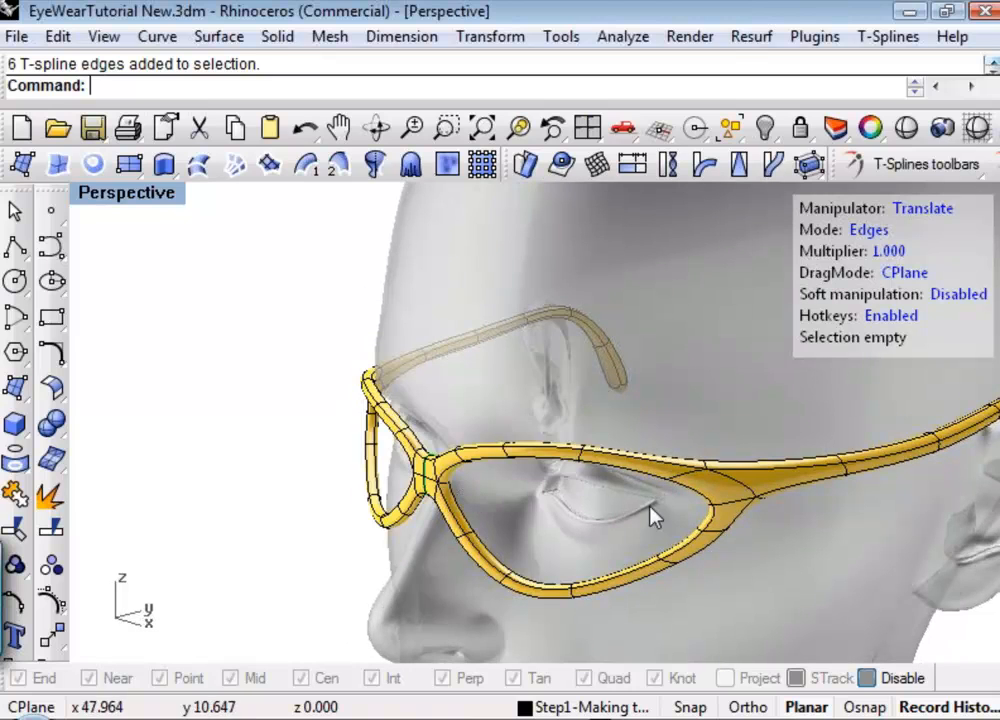
scroll(447, 487, up, 2)
scroll(447, 487, up, 3)
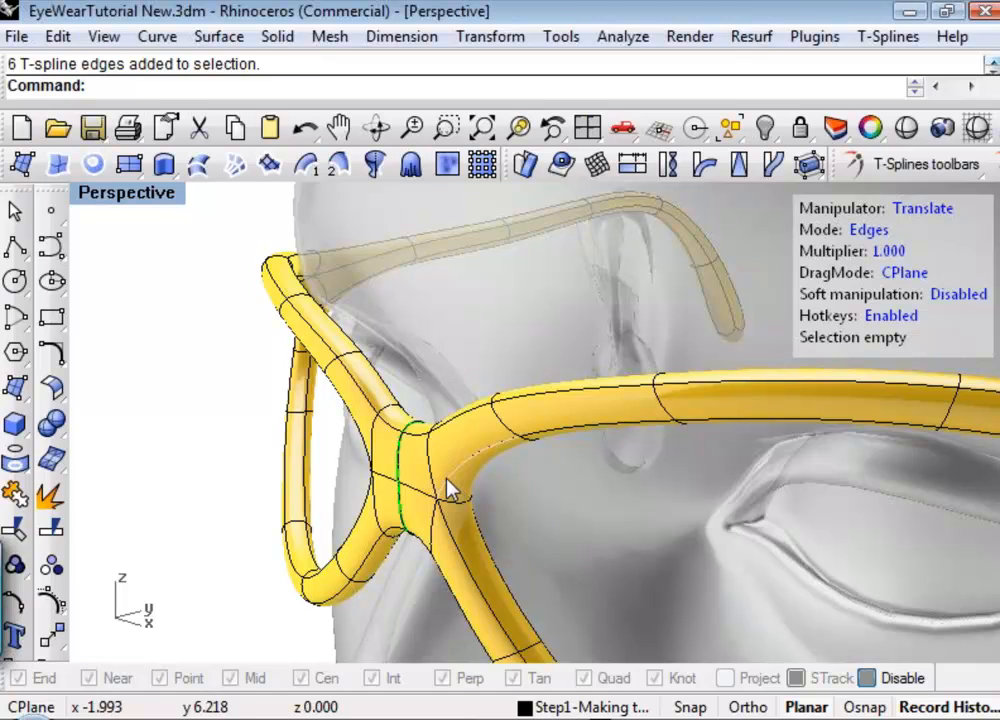
scroll(455, 488, down, 4)
shift+right_drag(558, 543, 408, 449)
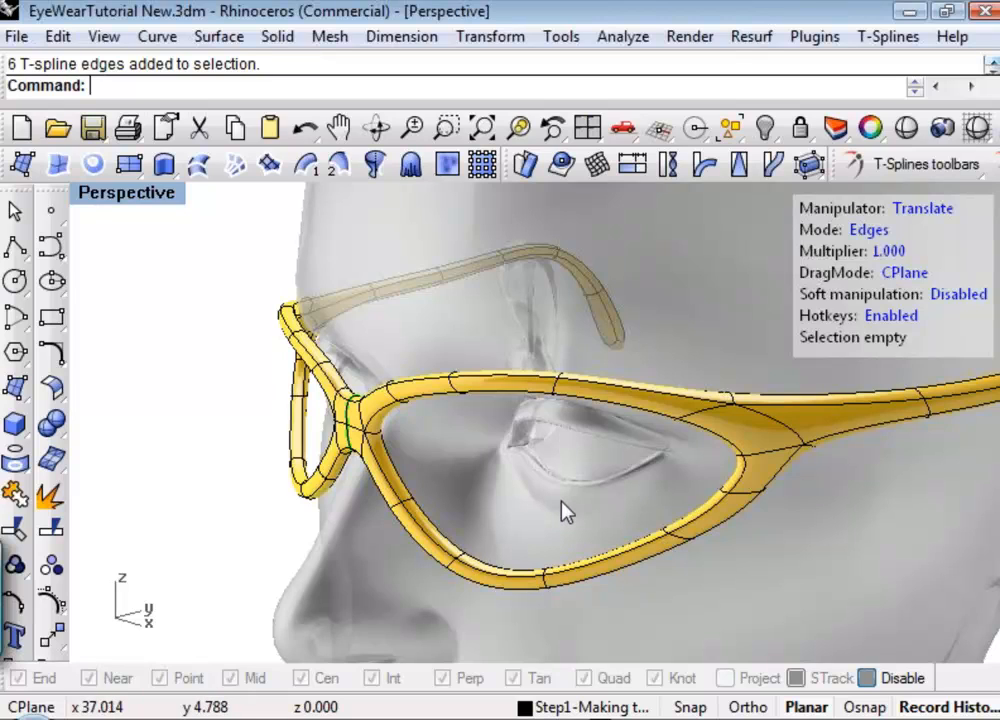
shift+right_drag(571, 504, 535, 483)
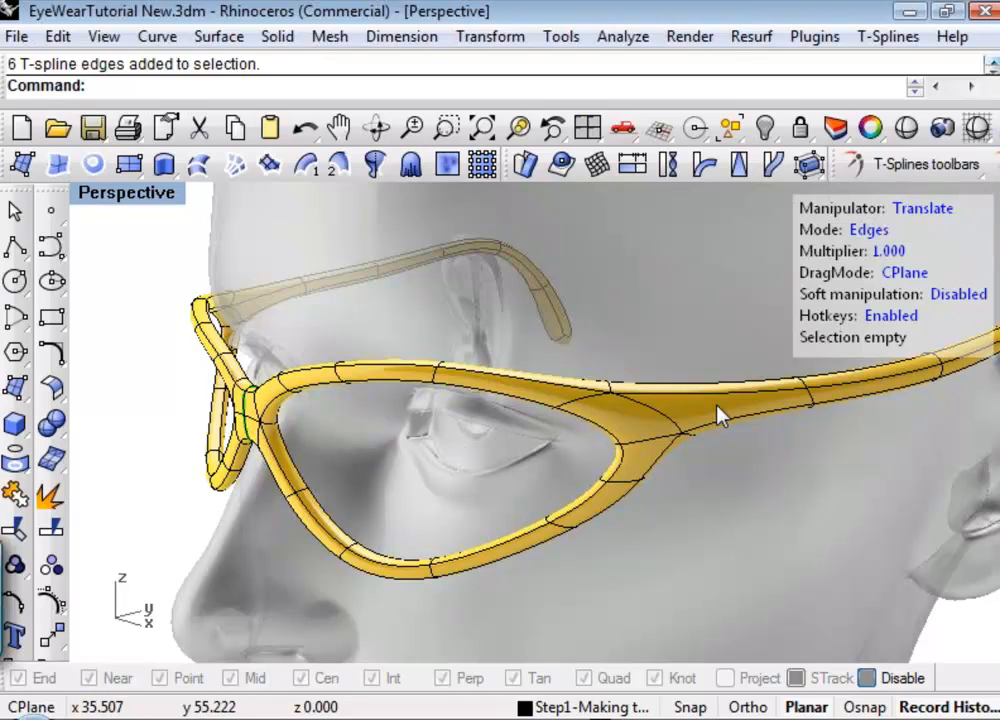
shift+right_drag(710, 446, 545, 458)
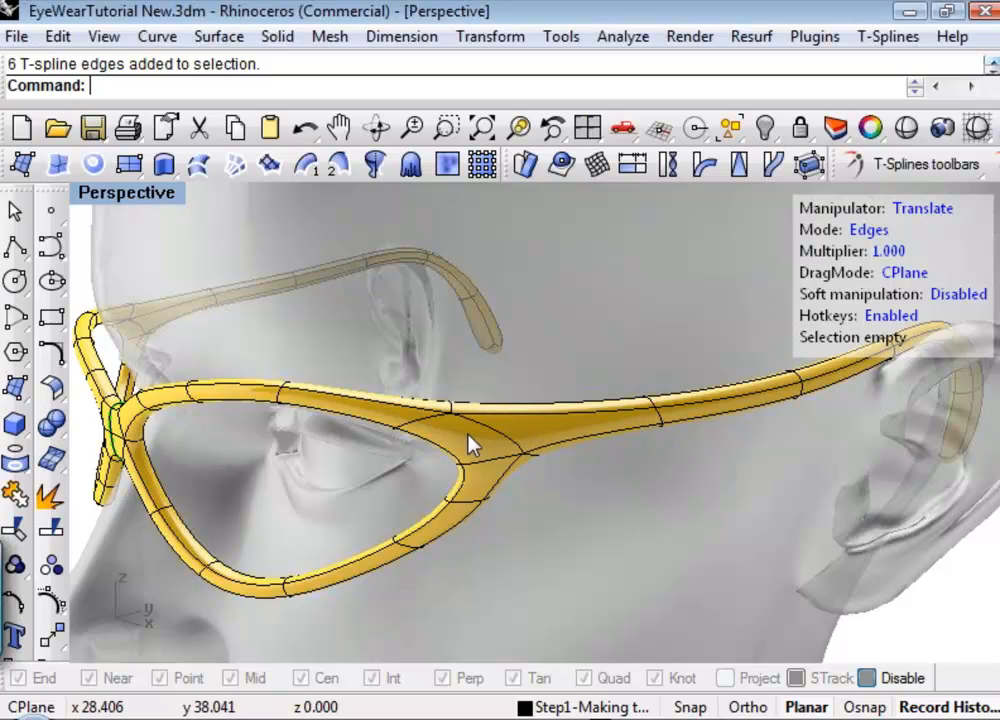
right_drag(597, 462, 636, 437)
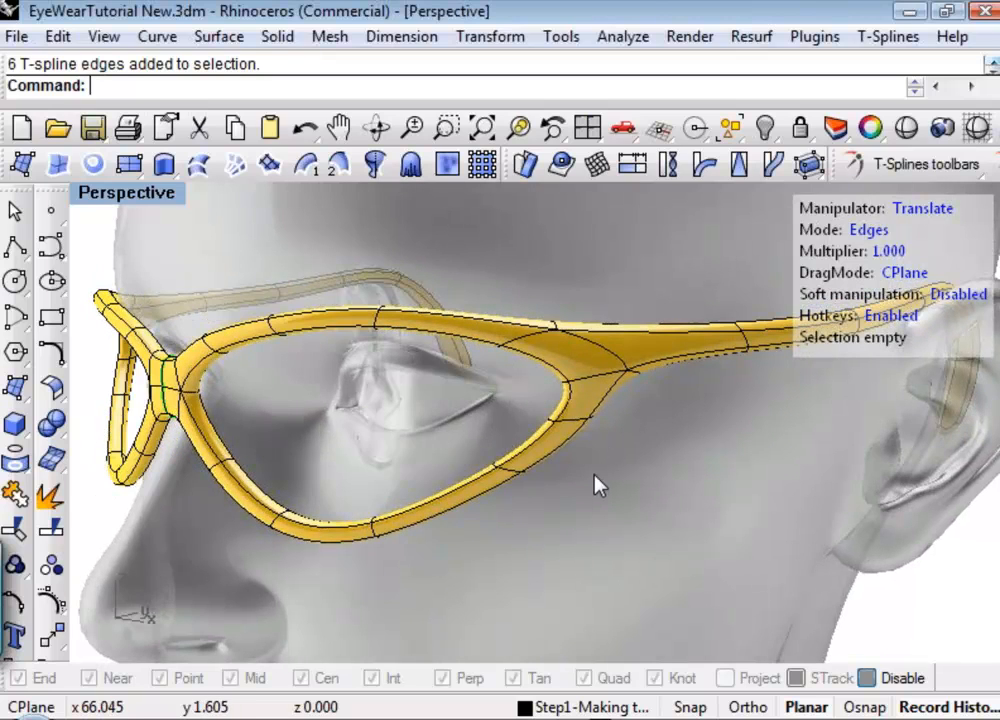
Select the rear edge of the lower rim beside the nose and move it along Y toward the face.
right_drag(596, 484, 234, 513)
scroll(252, 462, up, 5)
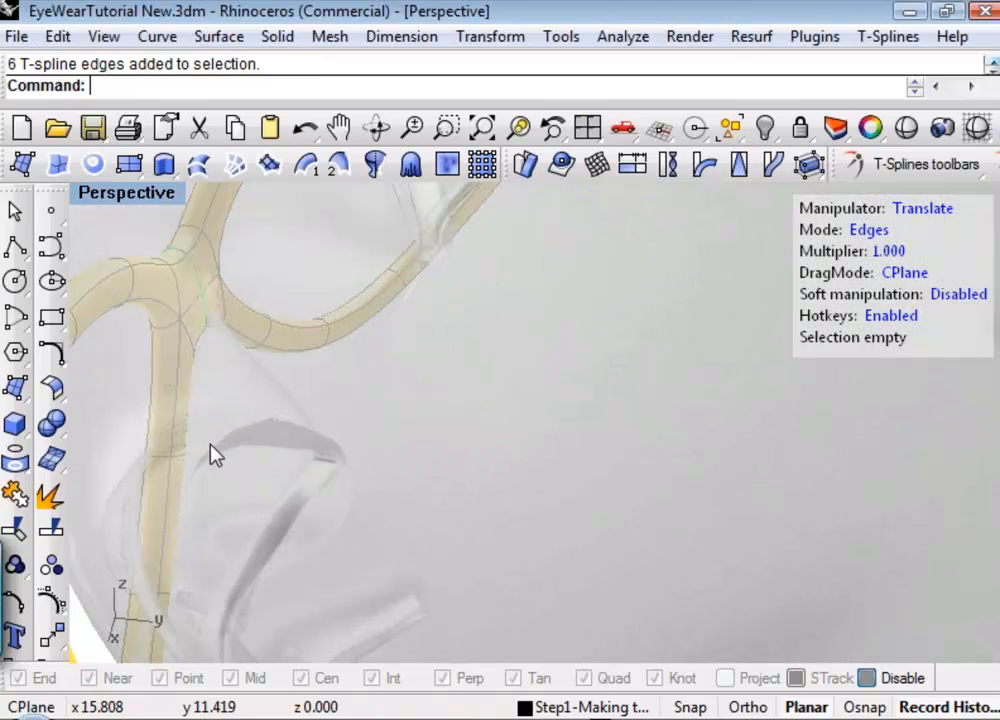
click(190, 485)
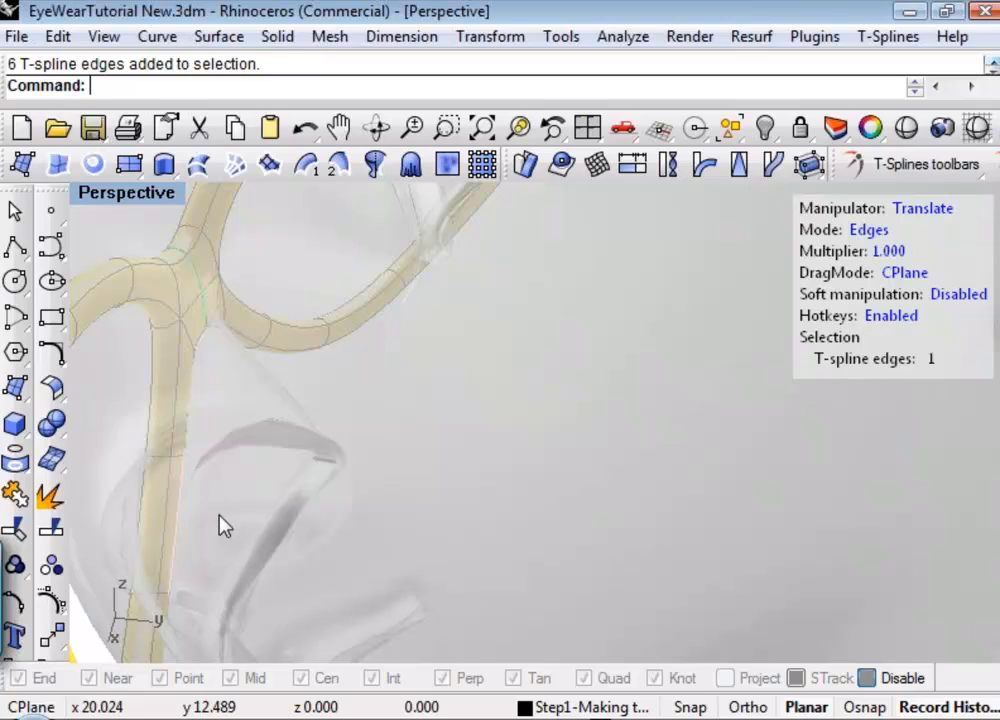
drag(305, 553, 330, 552)
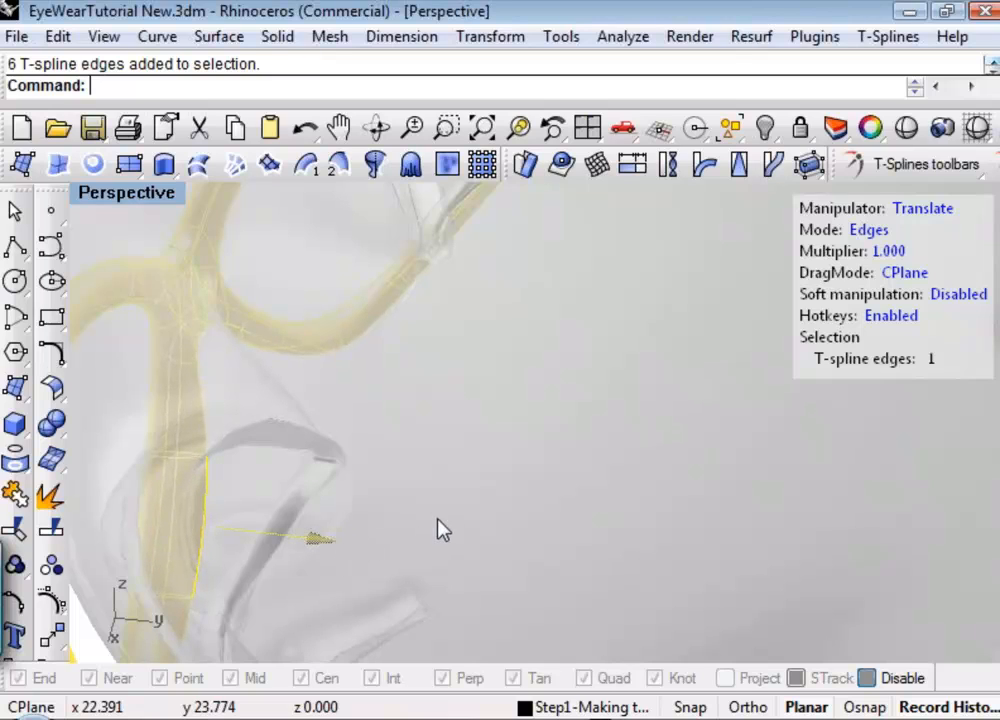
Shift the selected rear edge of the lower rim slightly along X, away from the nose.
right_drag(670, 571, 240, 444)
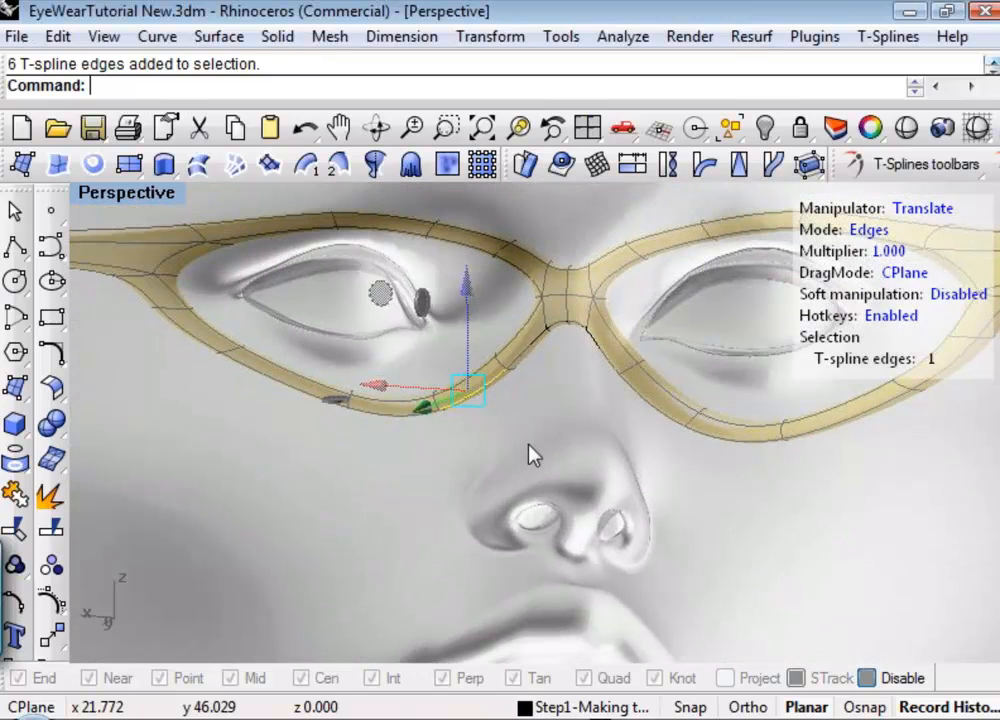
scroll(523, 417, up, 2)
scroll(523, 422, up, 3)
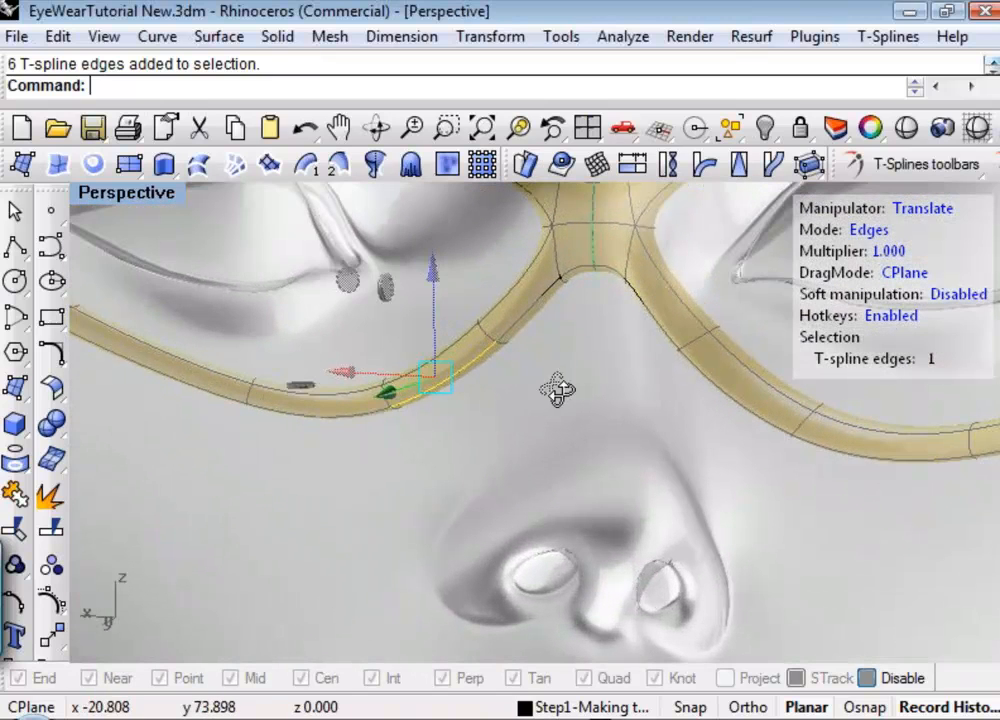
right_drag(436, 390, 422, 458)
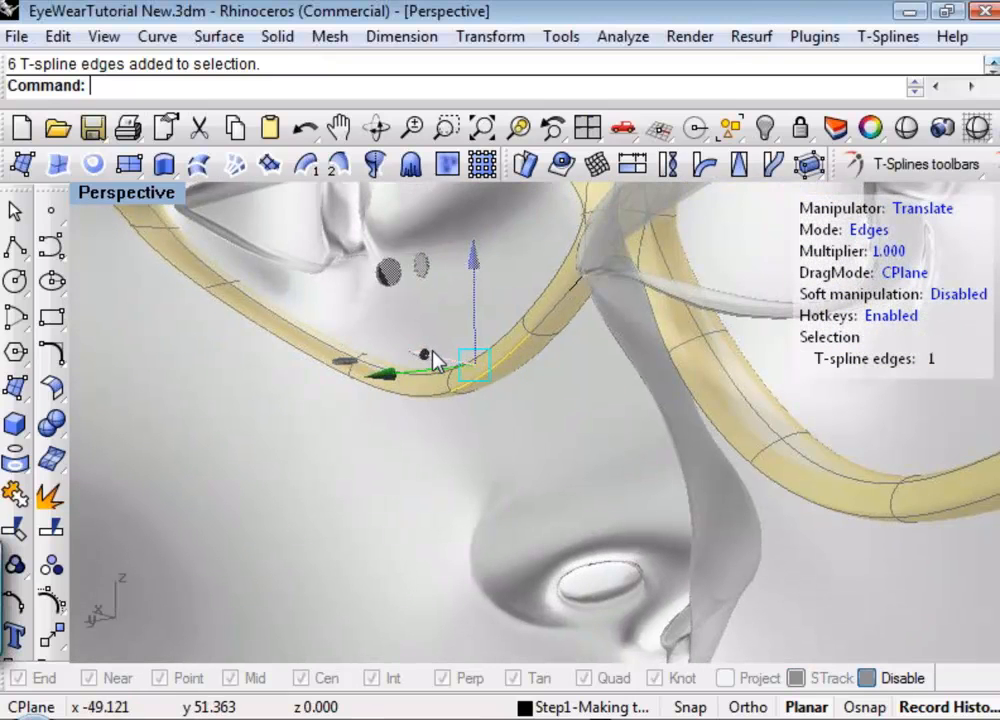
mouse_move(424, 353)
mouse_down()
mouse_move(450, 355)
mouse_move(431, 362)
mouse_move(419, 351)
mouse_up()
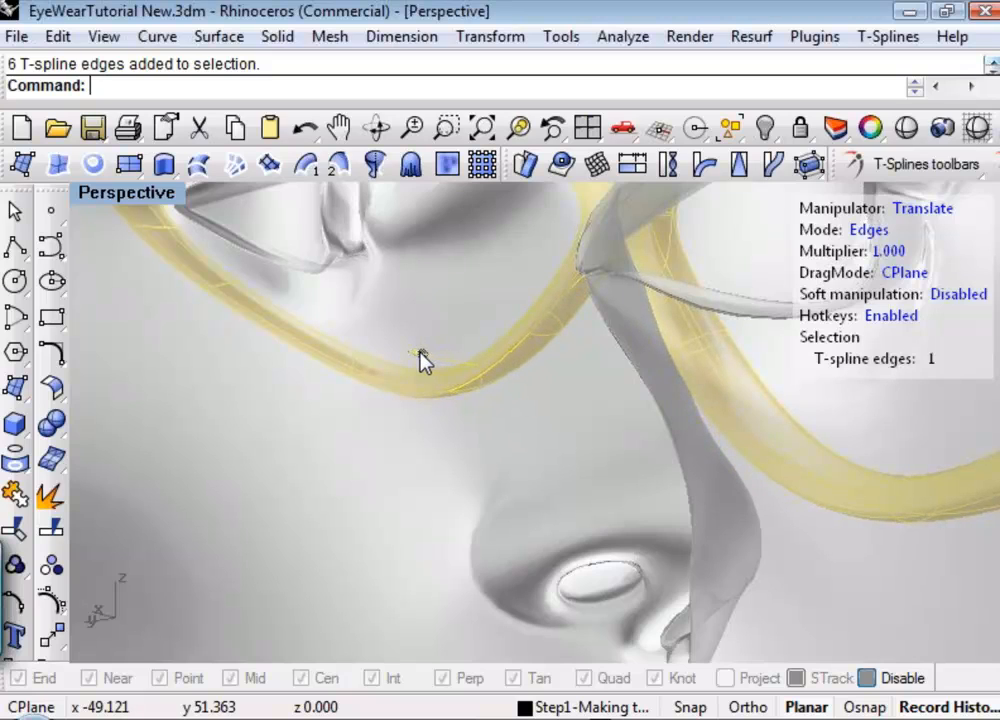
Select the short adjoining edge on the underside of the lower rim and move it along X toward the nose.
drag(482, 412, 475, 408)
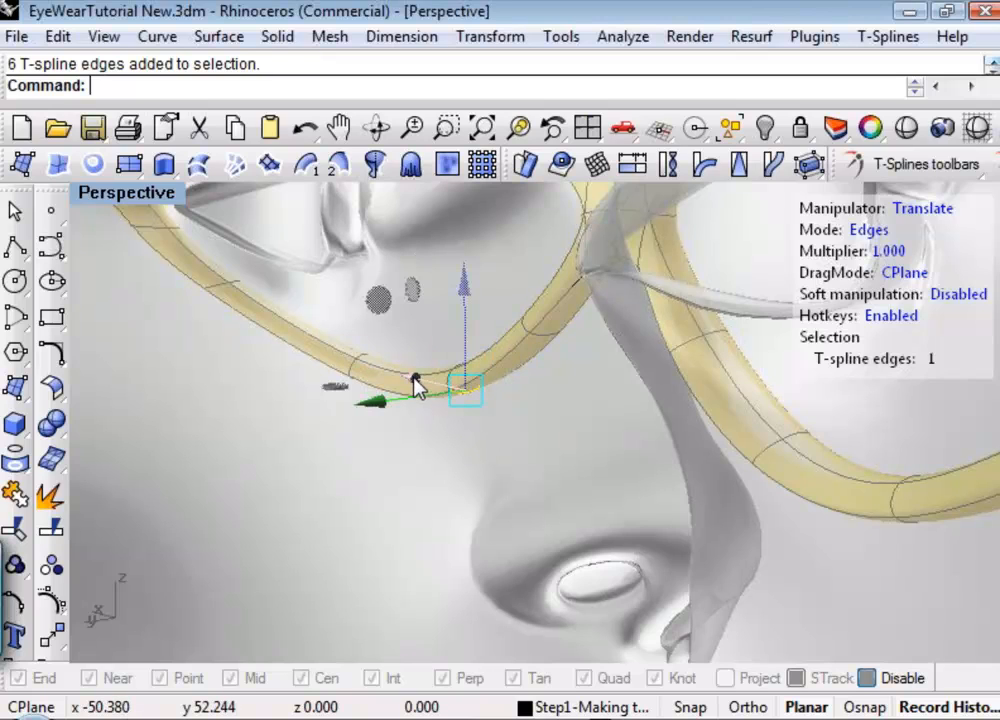
mouse_move(428, 390)
mouse_down()
mouse_move(474, 400)
mouse_move(457, 411)
mouse_up()
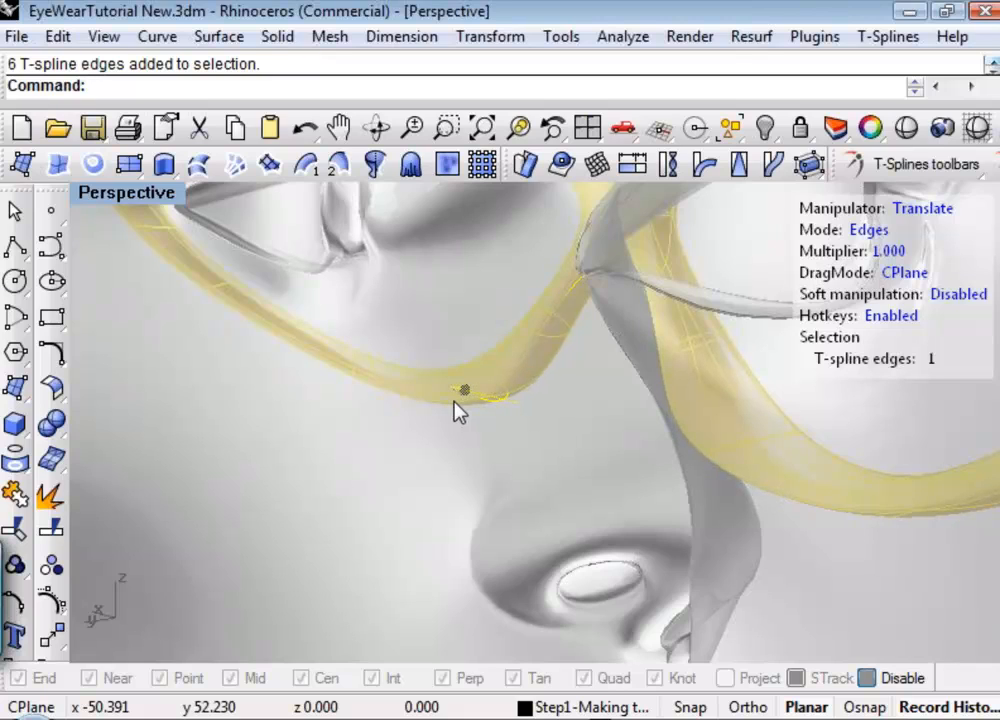
mouse_move(500, 453)
mouse_down()
mouse_move(409, 420)
mouse_move(428, 430)
mouse_up()
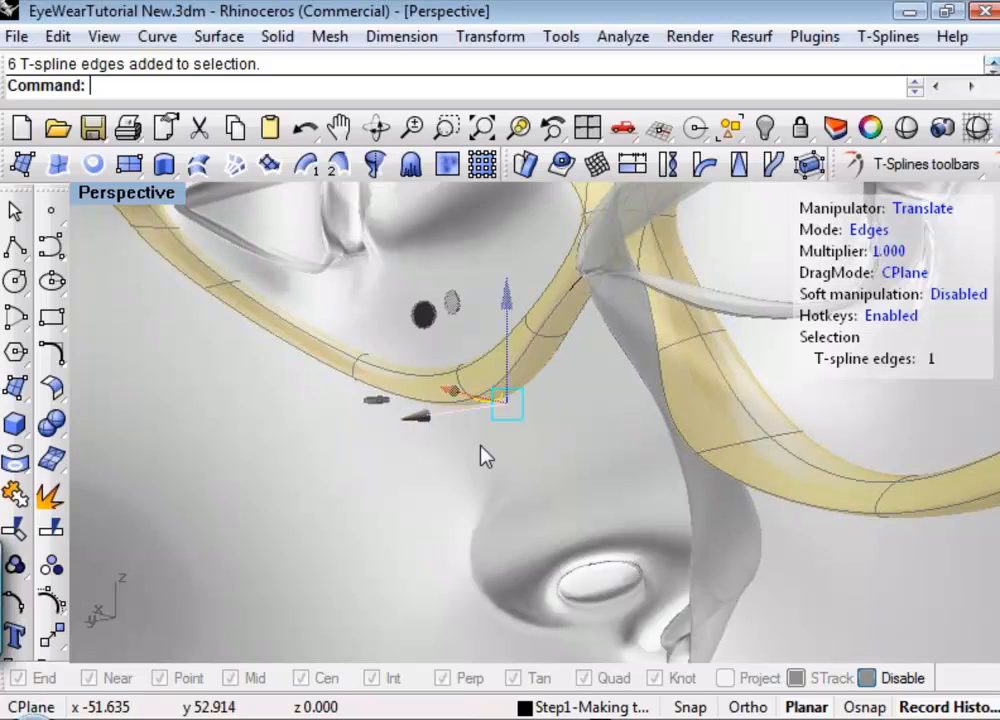
Select the upper edge of the bridge beside the symmetry line, move it slightly down along Z and clear the selection.
mouse_move(484, 456)
right_down()
mouse_move(440, 480)
mouse_move(314, 497)
mouse_move(536, 546)
mouse_move(704, 553)
mouse_move(536, 520)
mouse_move(575, 531)
mouse_move(652, 520)
mouse_move(670, 511)
mouse_move(685, 473)
mouse_move(808, 384)
mouse_move(783, 411)
mouse_move(848, 432)
mouse_move(866, 451)
mouse_move(828, 469)
right_up()
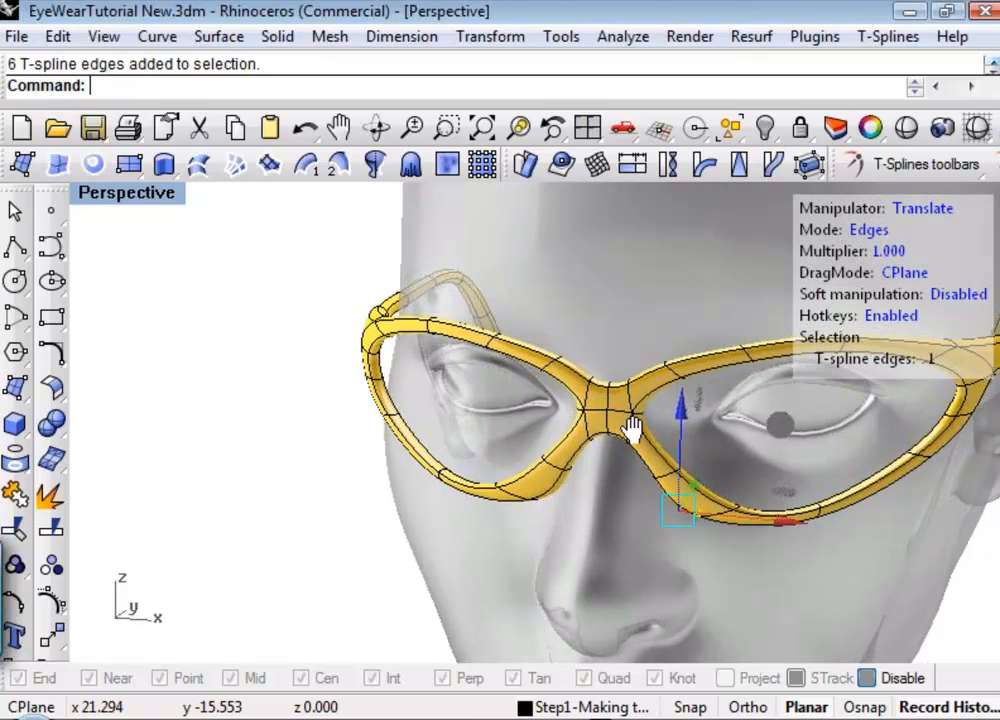
right_drag(632, 428, 481, 383)
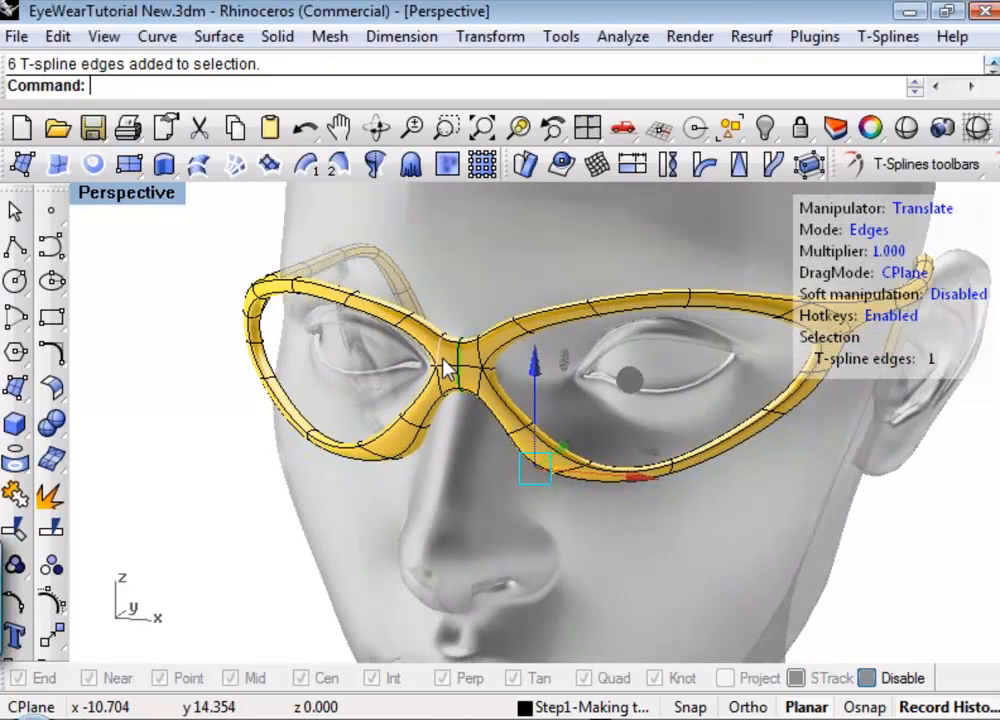
scroll(445, 368, up, 4)
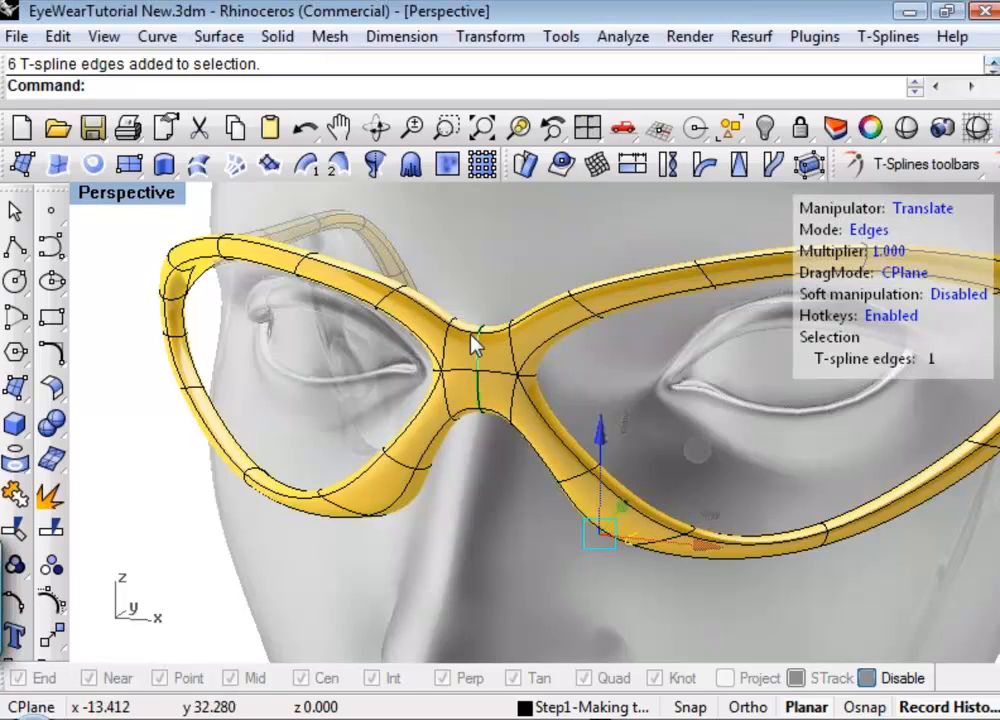
click(506, 289)
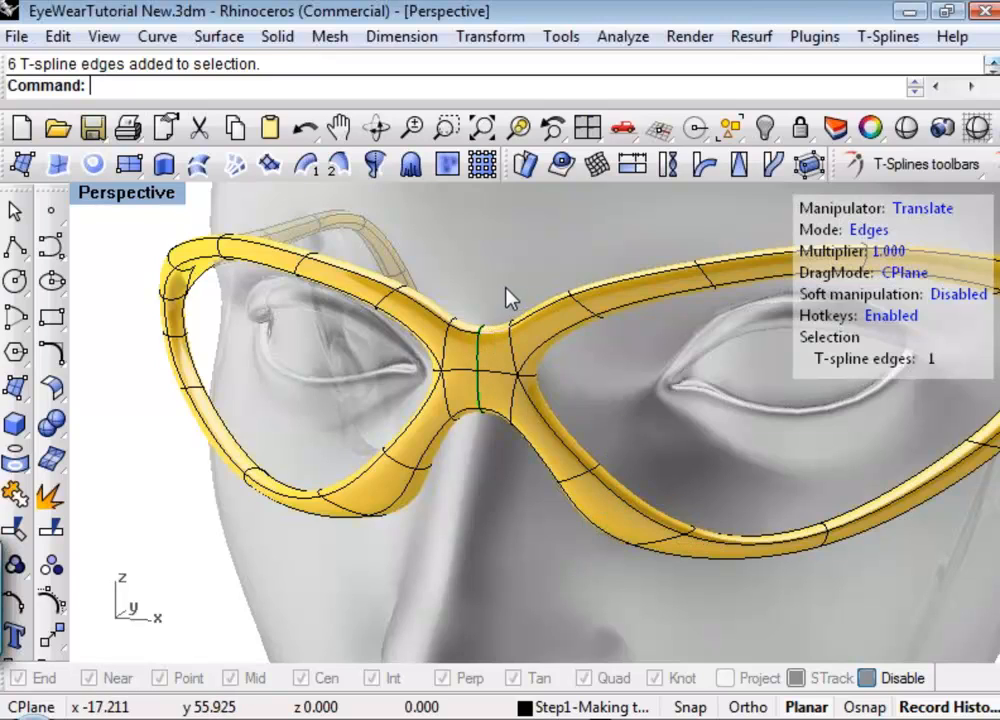
drag(492, 238, 492, 244)
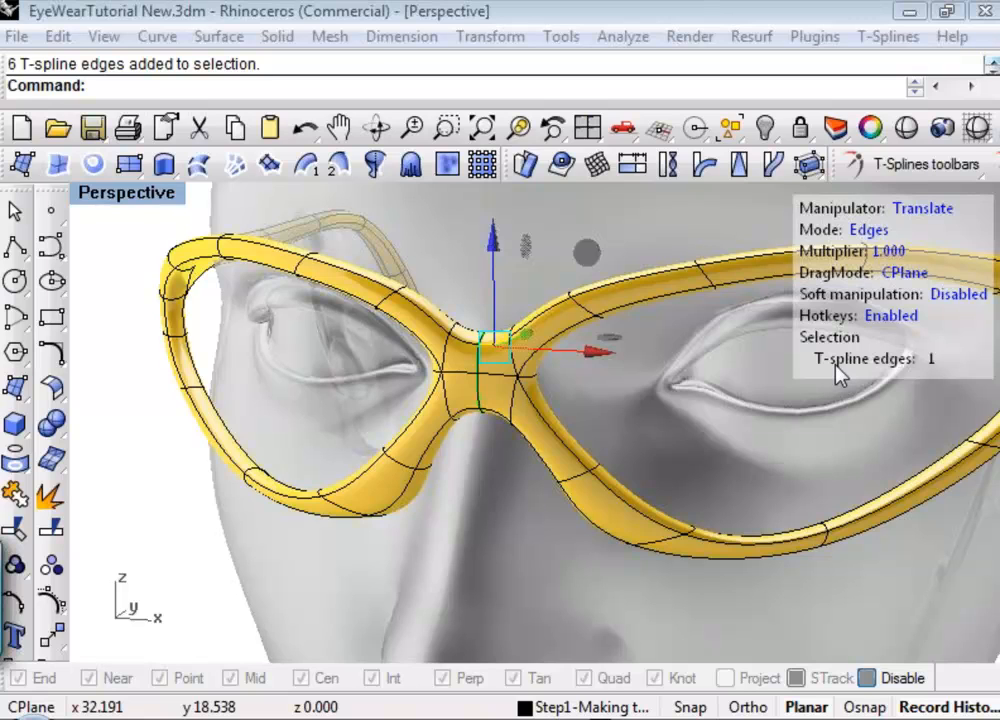
ctrl+right_drag(513, 495, 497, 545)
shift+right_drag(540, 545, 442, 540)
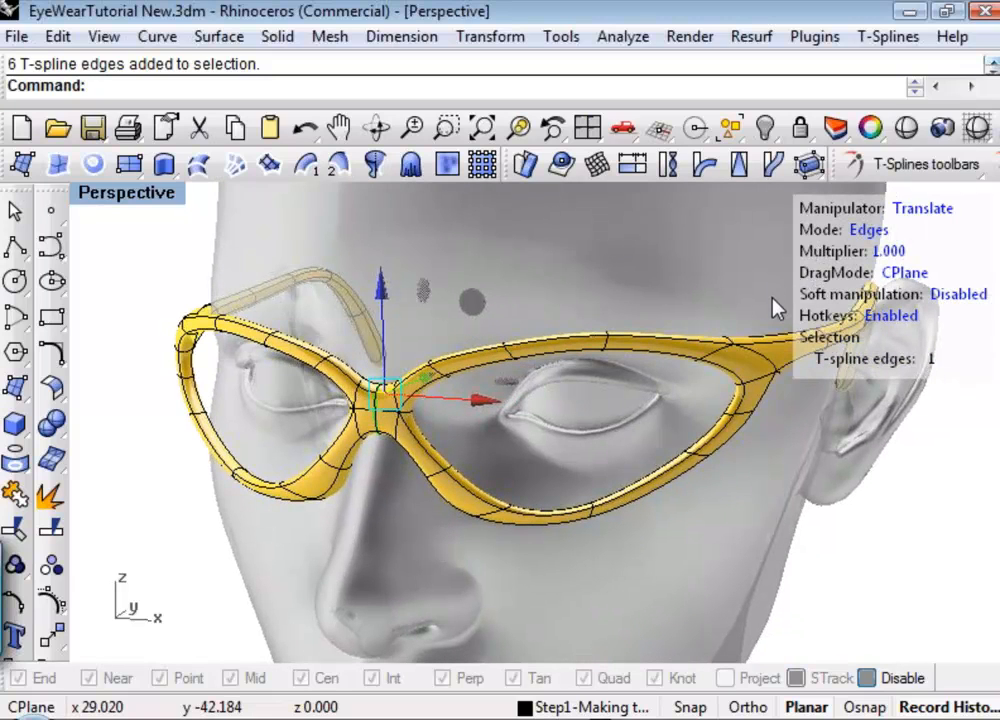
click(518, 453)
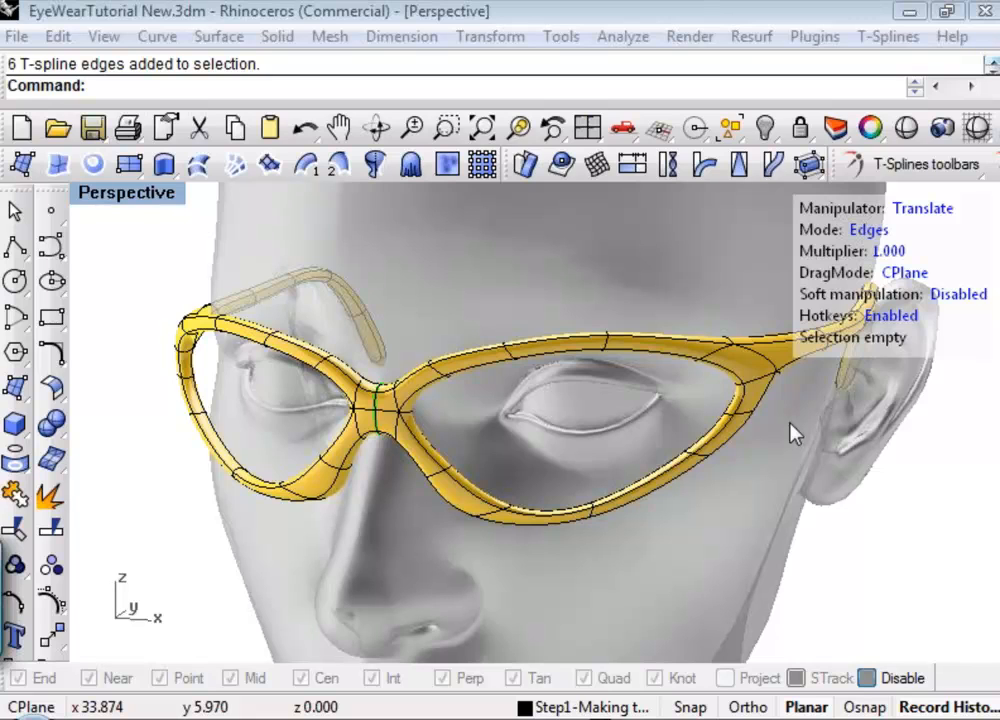
Insert a Simple, one-sided edge across the front of the bridge, just below its upper horizontal edge.
right_drag(324, 496, 463, 500)
right_drag(393, 504, 431, 286)
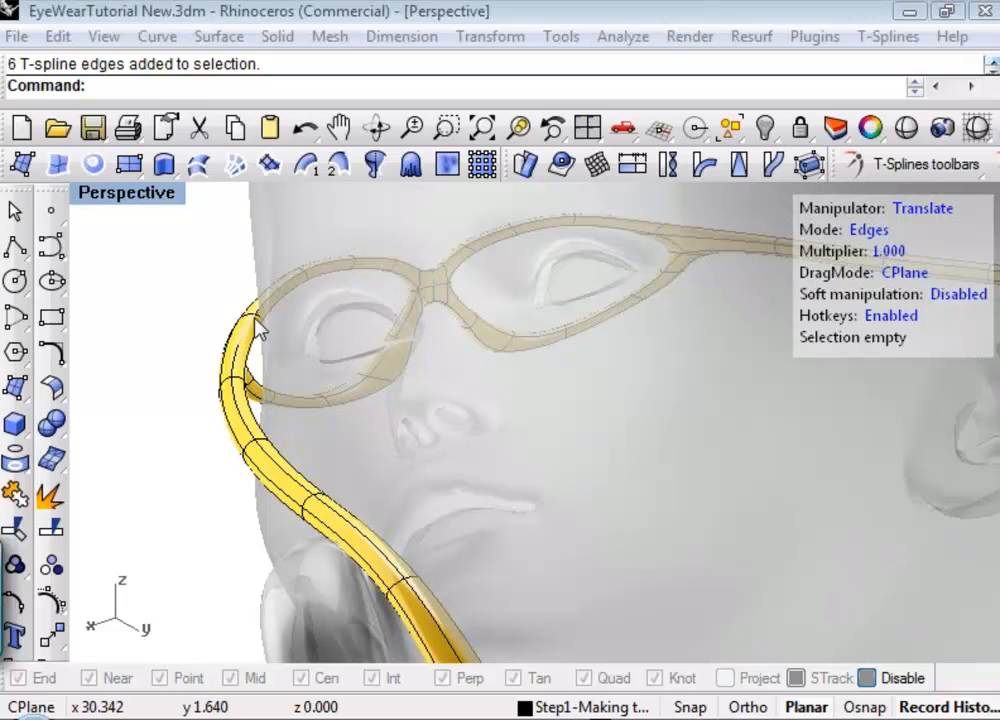
right_drag(257, 324, 690, 335)
right_drag(364, 478, 420, 460)
shift+right_drag(326, 511, 538, 355)
ctrl+right_drag(486, 300, 382, 322)
scroll(420, 337, up, 1)
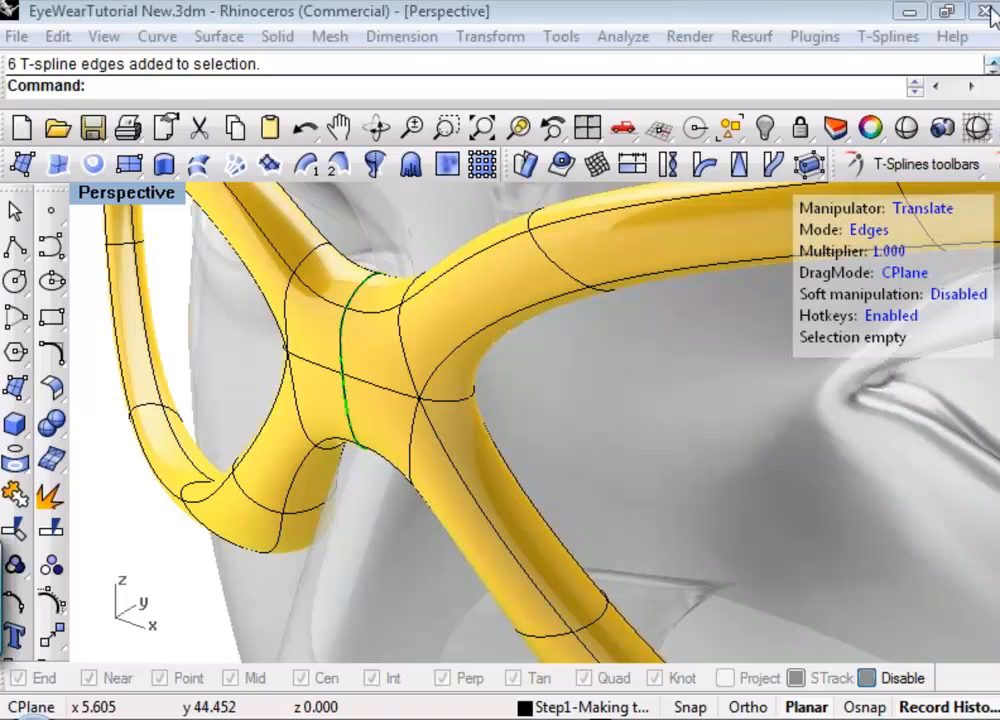
click(903, 165)
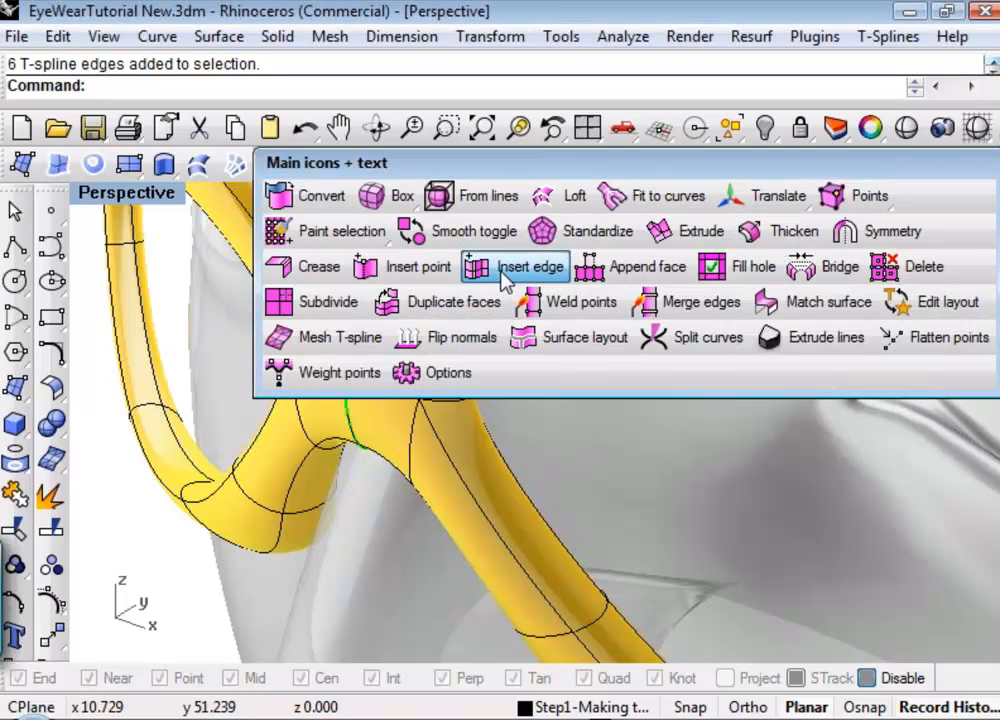
click(503, 270)
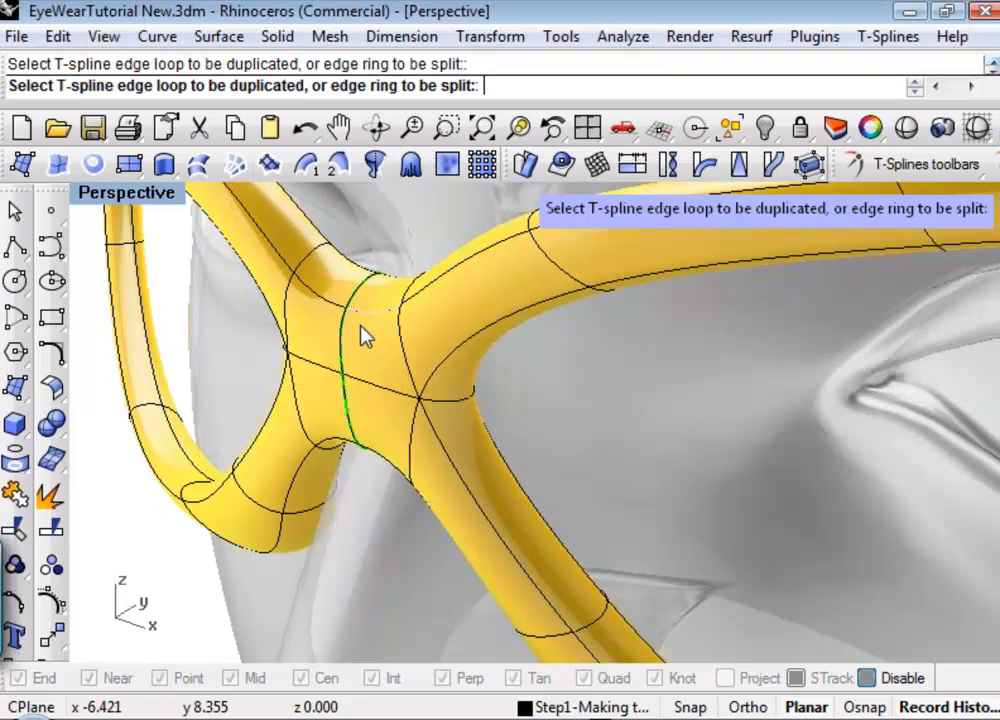
click(349, 337)
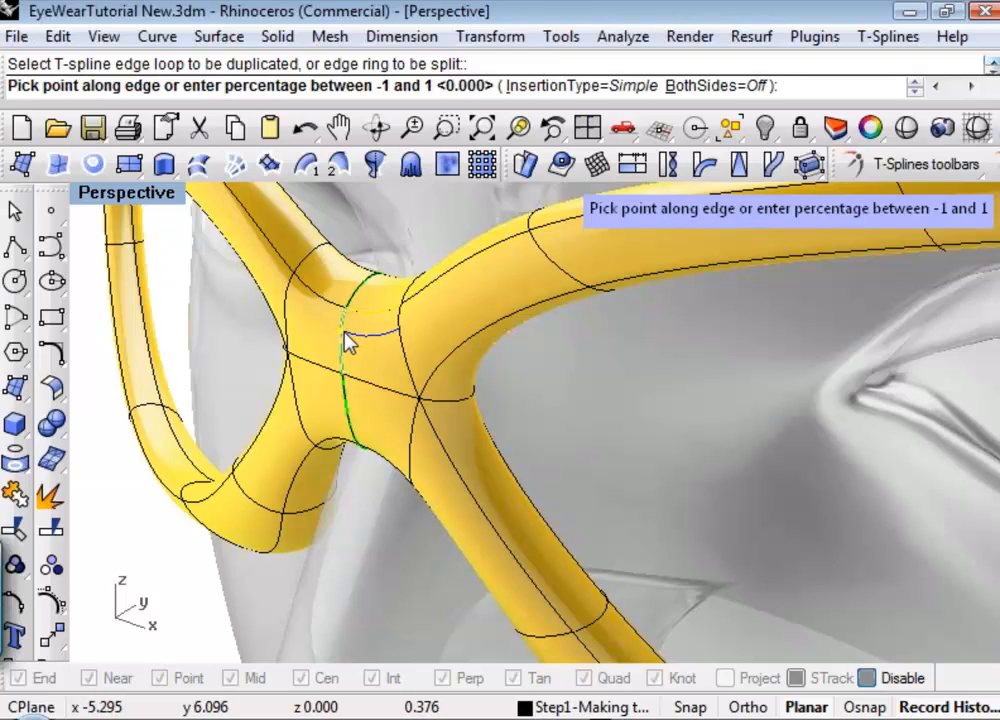
click(346, 336)
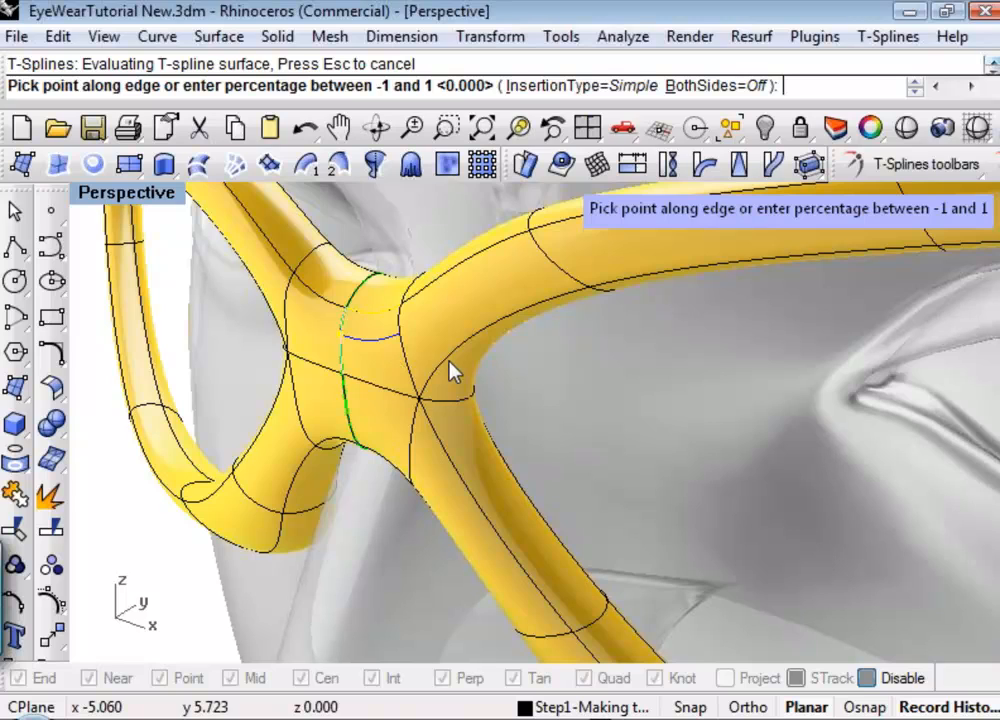
key(Return)
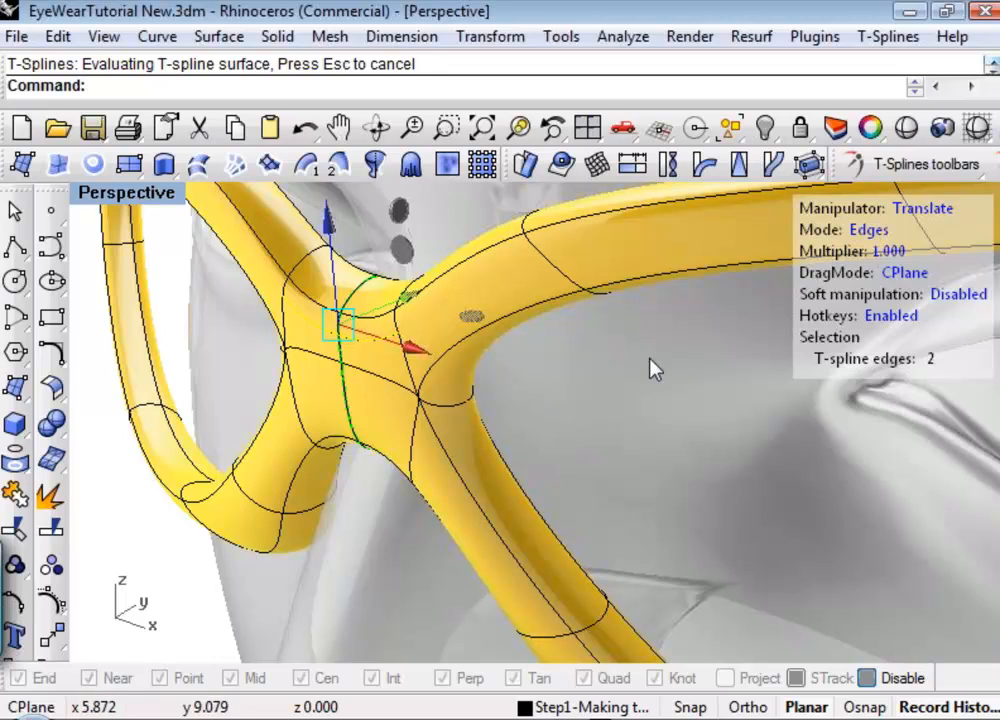
Move the newly inserted bridge edges along Y away from the face to form a ridge.
click(912, 163)
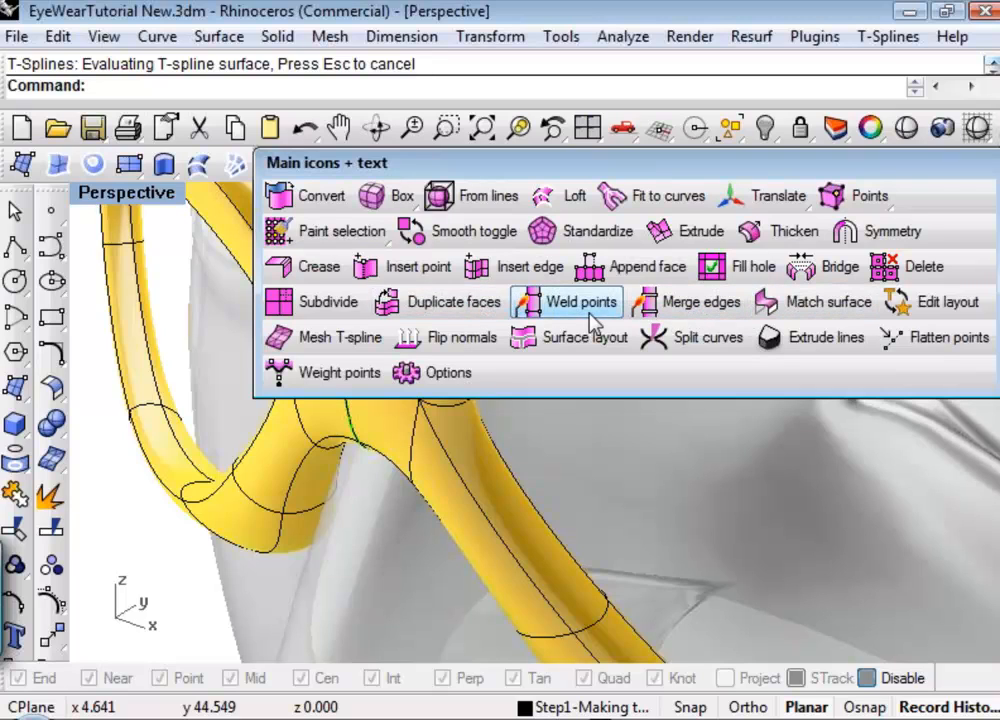
click(303, 268)
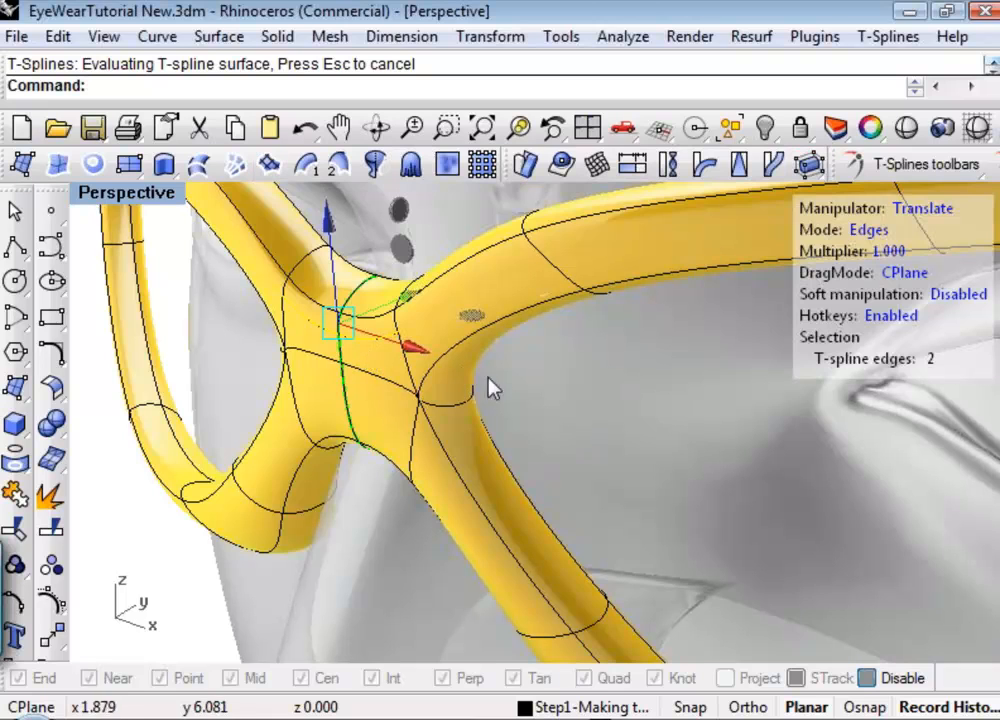
drag(406, 292, 384, 300)
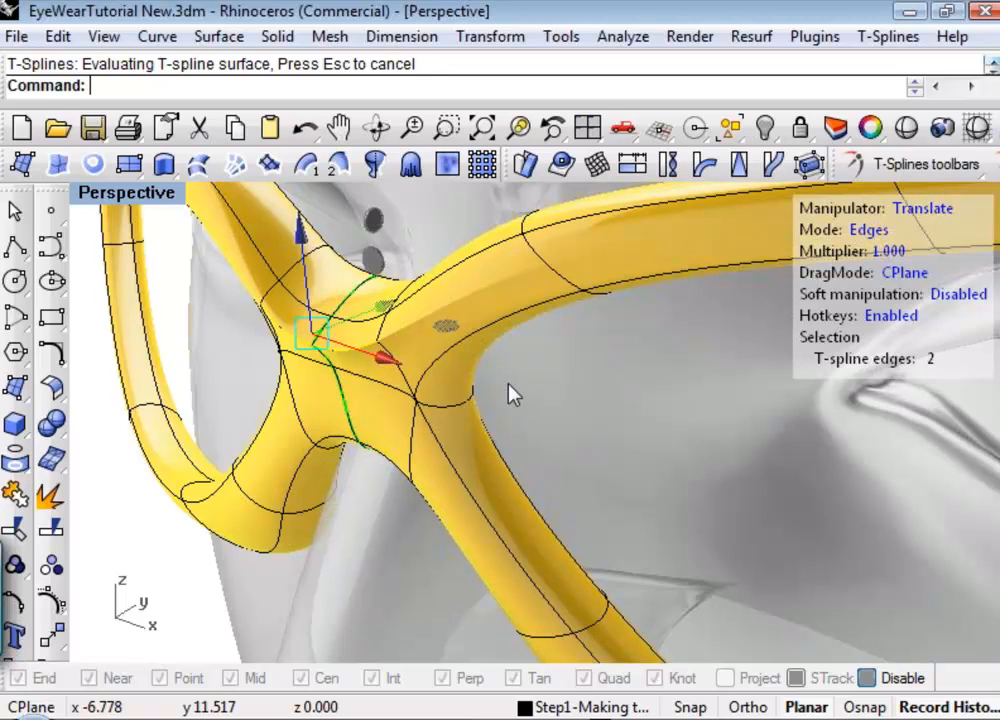
Examine the ridged bridge from different angles and in shaded previews without surface edges.
right_drag(511, 395, 678, 412)
click(684, 412)
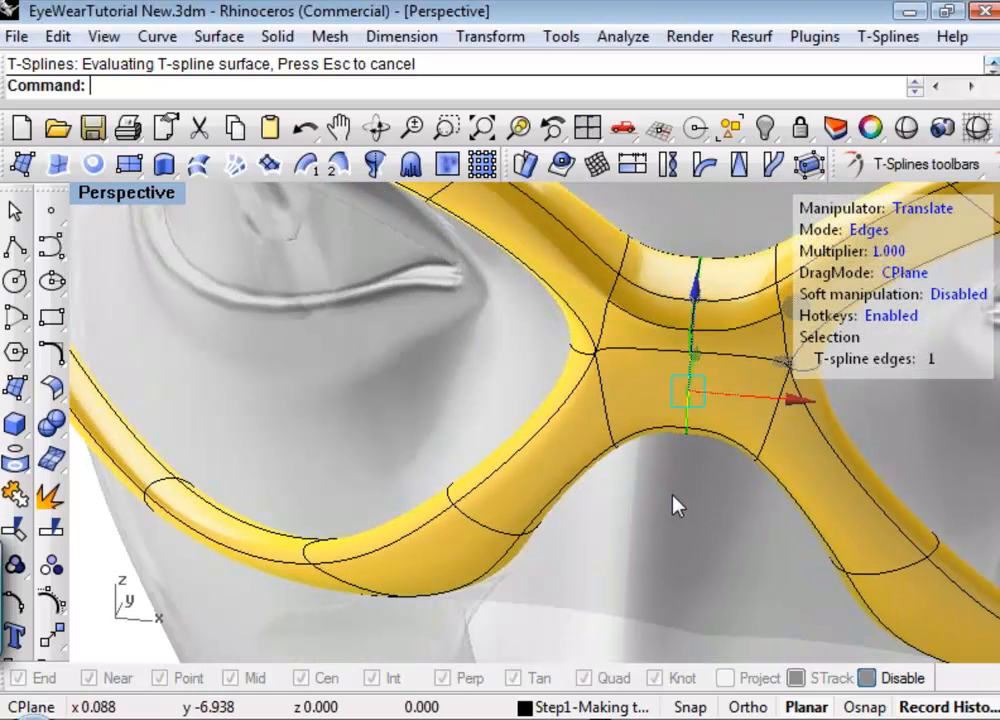
right_drag(655, 528, 435, 551)
click(906, 128)
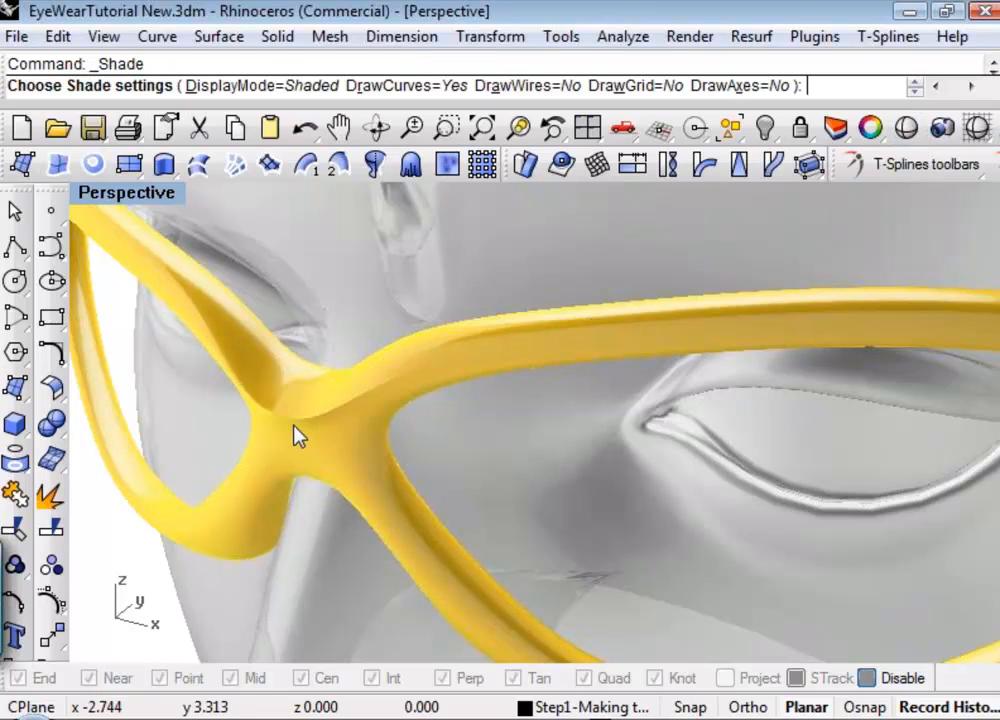
key(Escape)
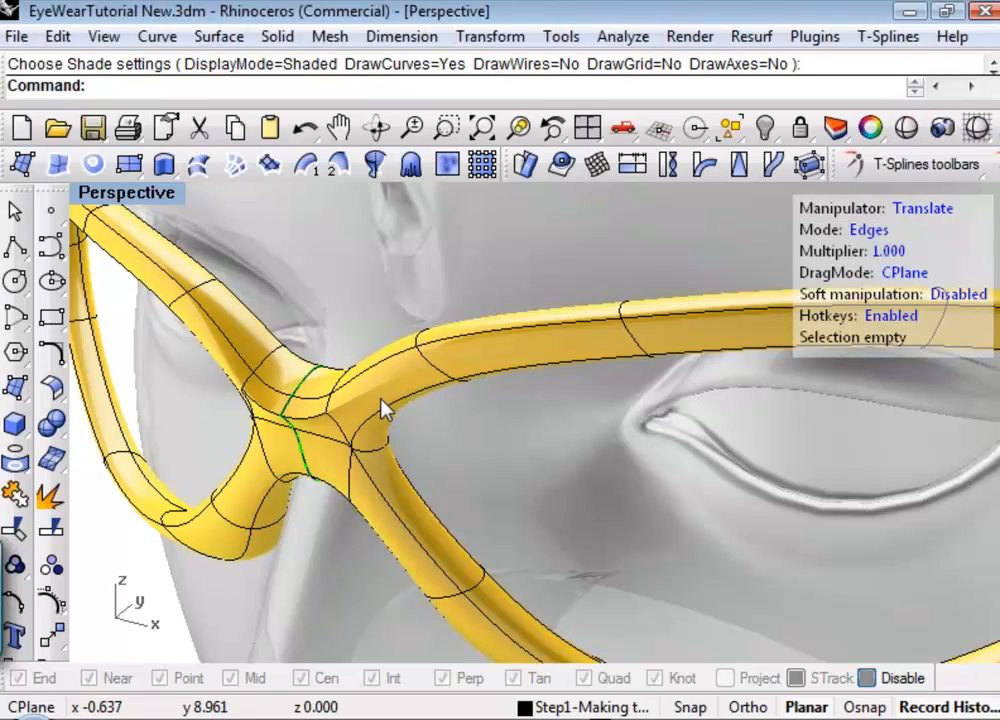
key(3)
key(4)
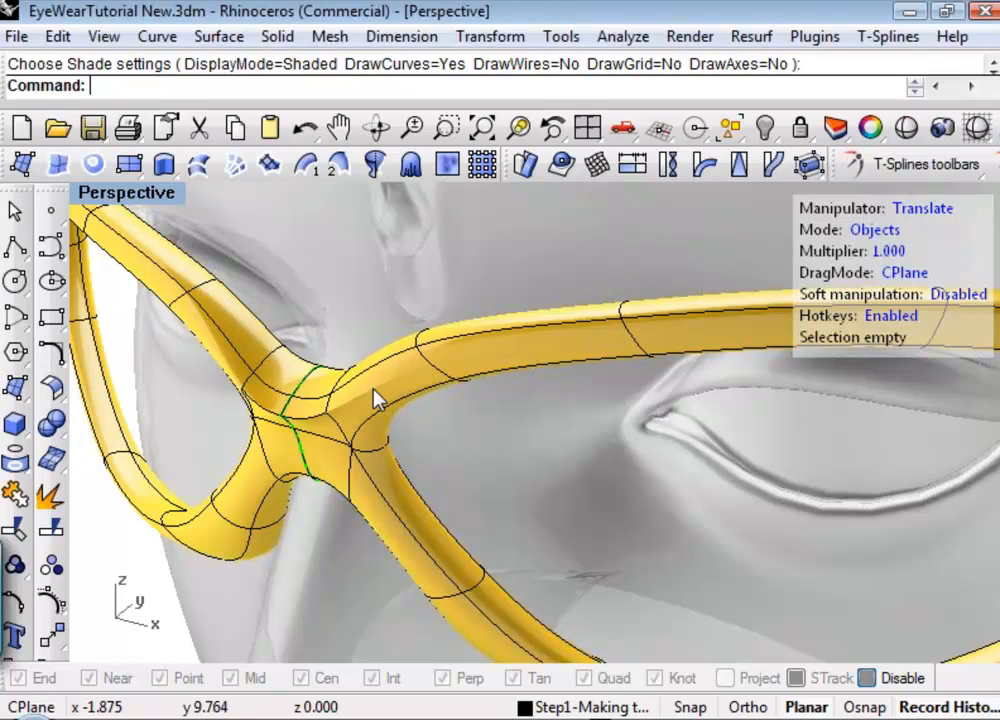
key(3)
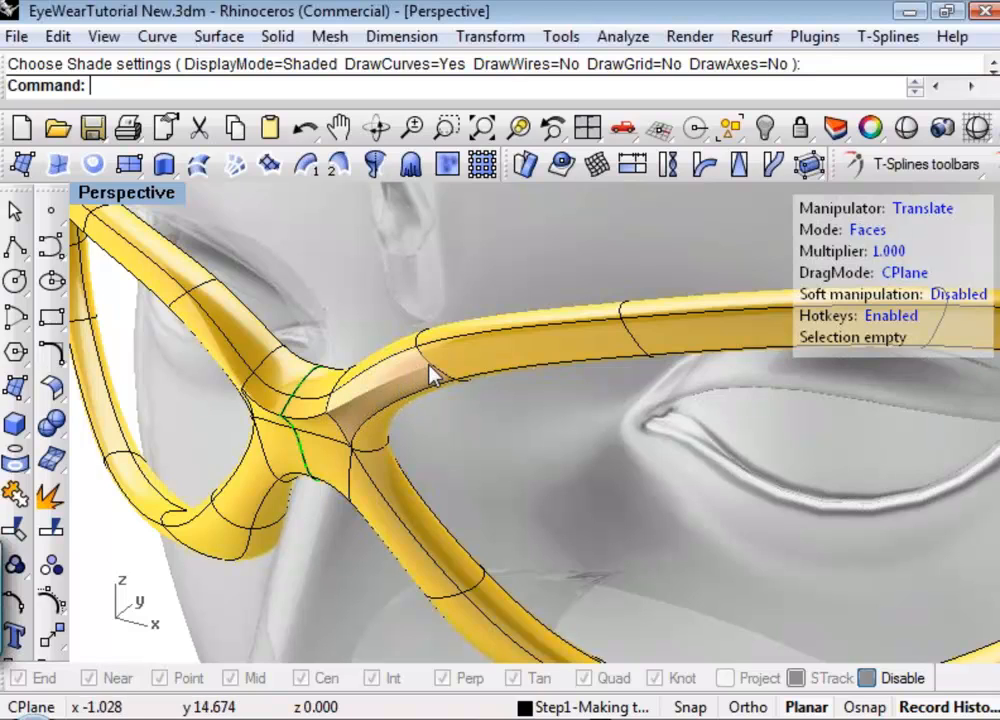
scroll(448, 370, up, 2)
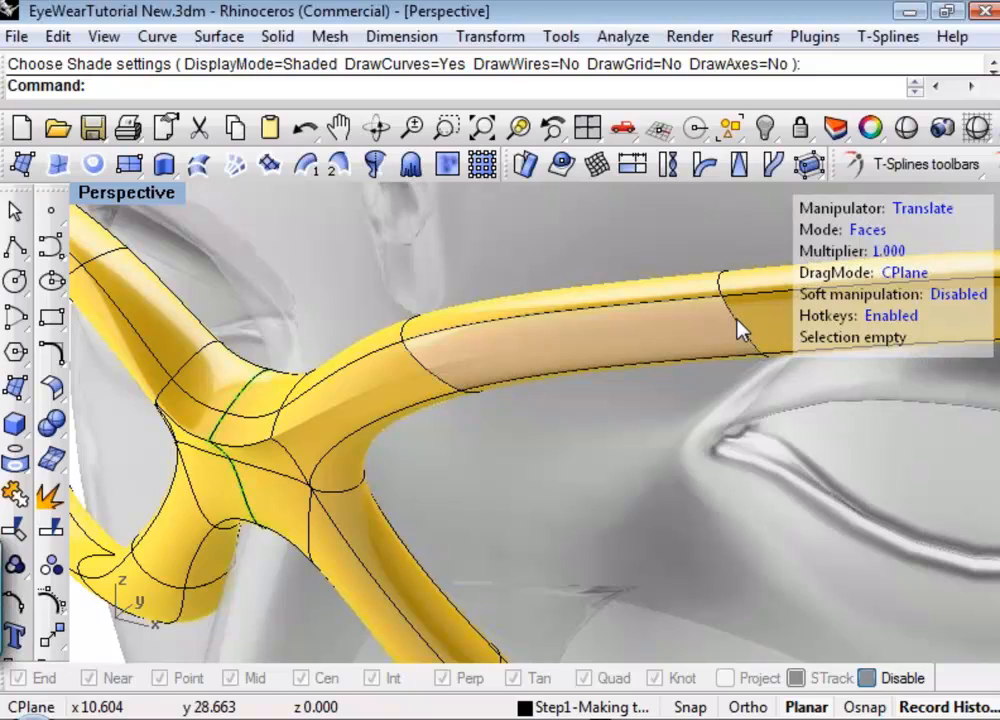
click(906, 127)
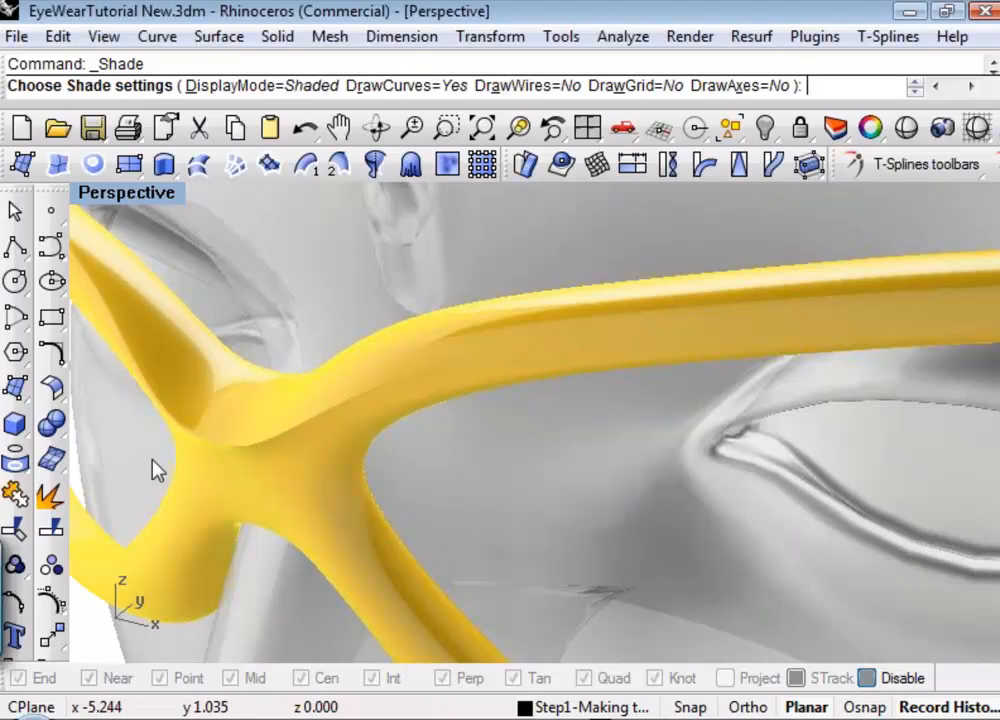
right_click(476, 442)
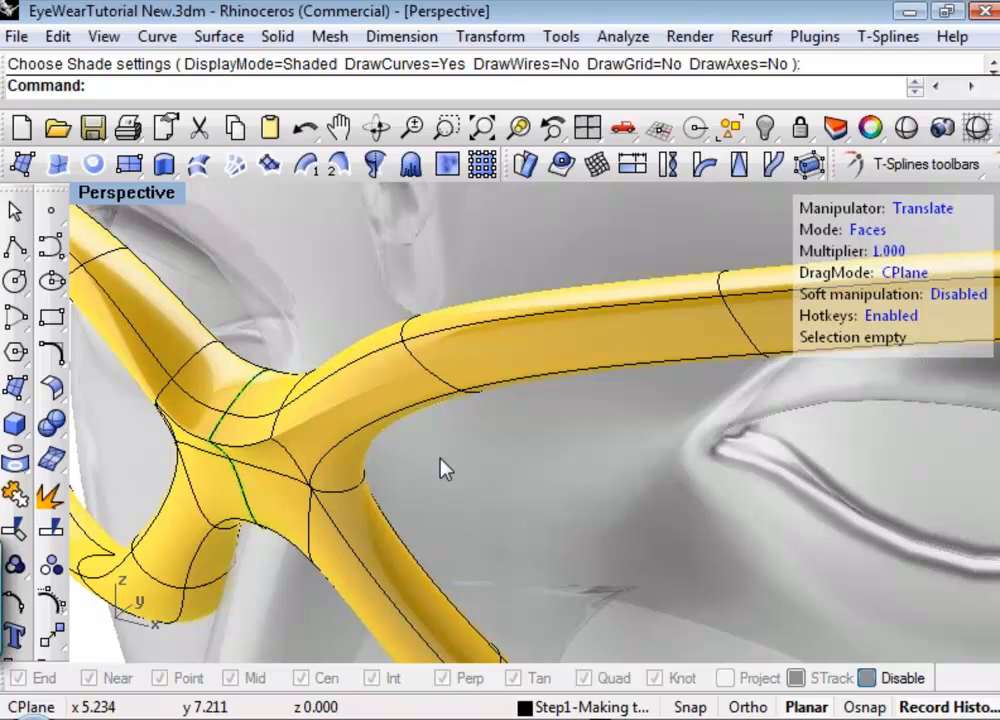
Undo the bridge ridge's translation, the crease and the inserted Simple edge.
key(ctrl+z)
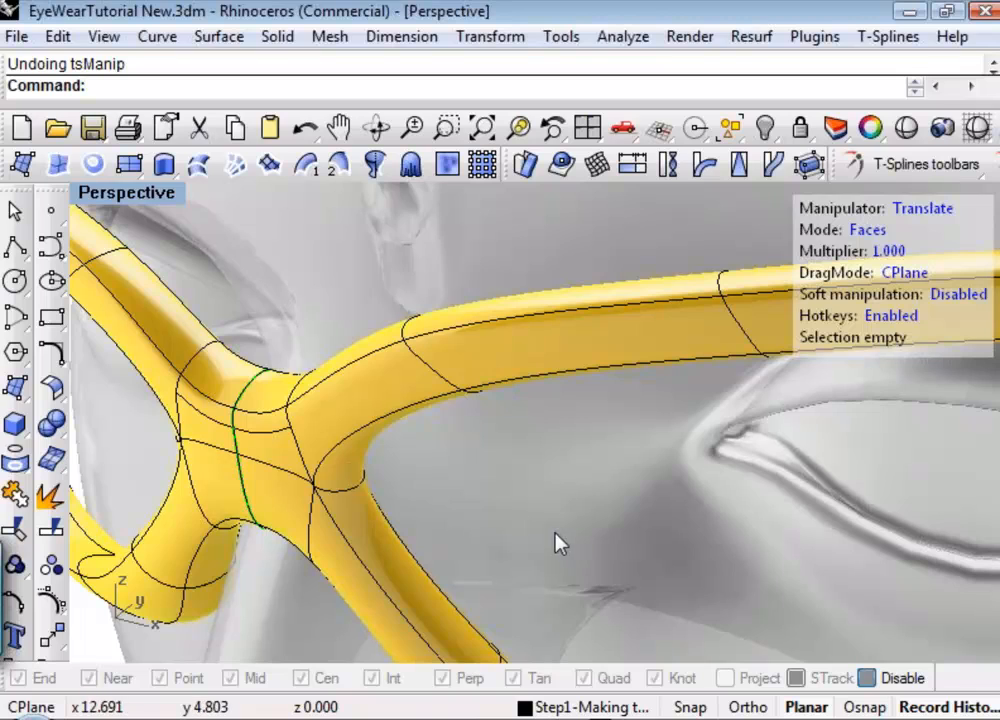
key(ctrl+z)
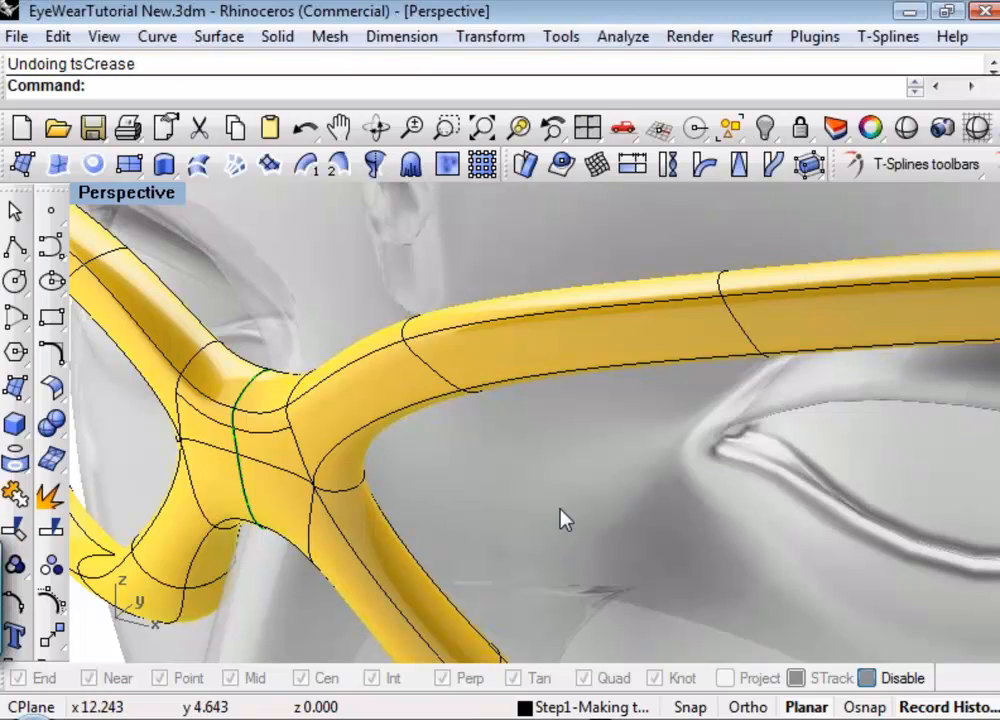
key(ctrl+z)
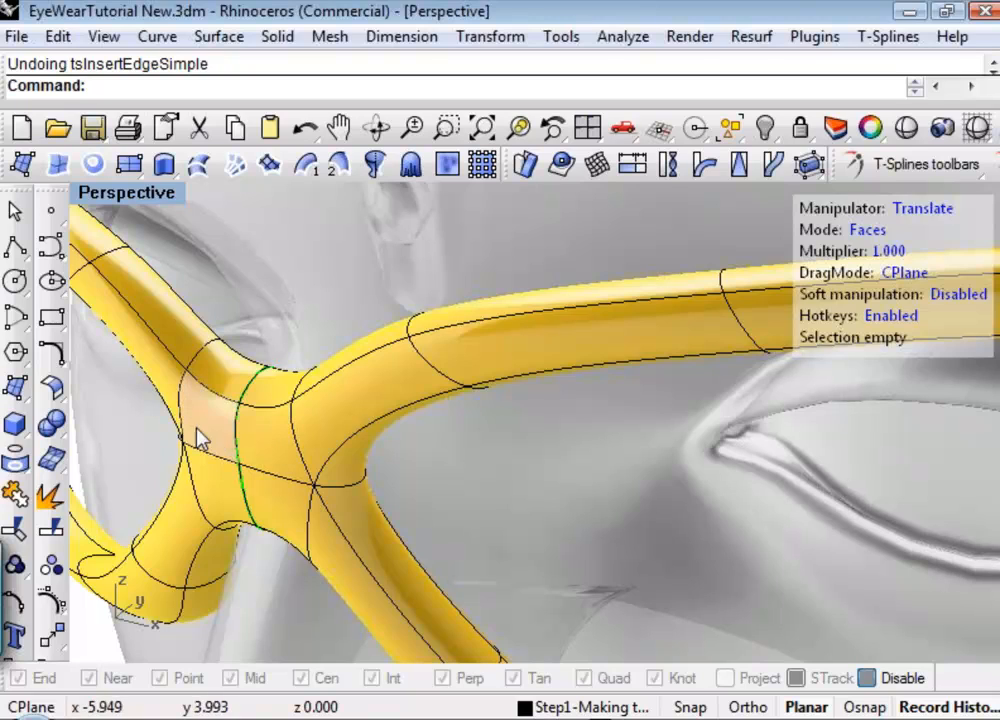
click(915, 164)
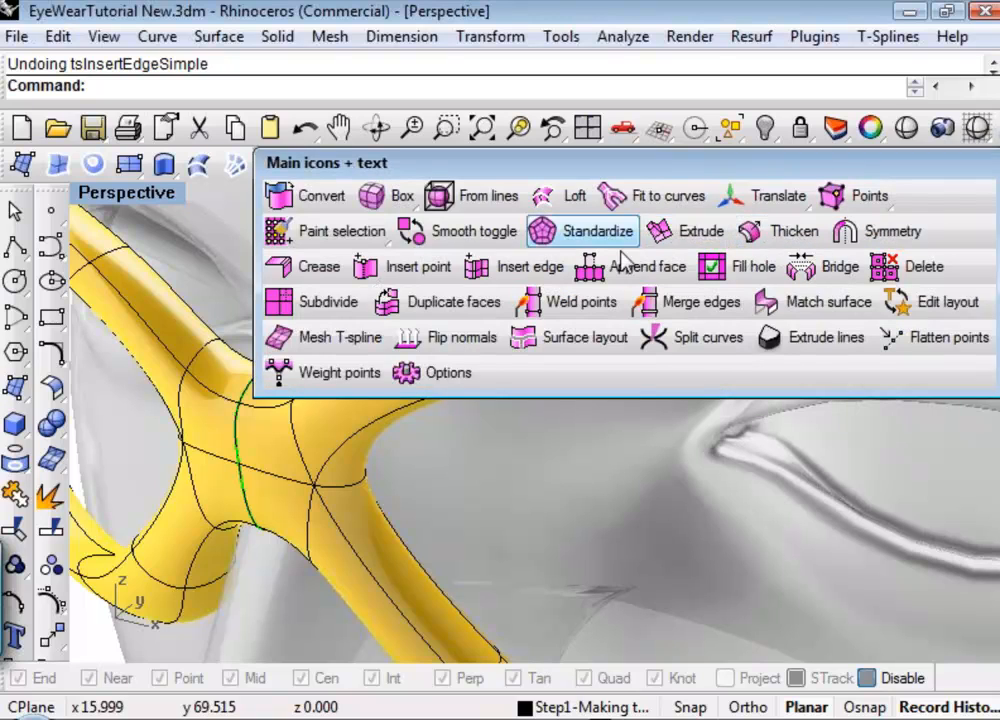
click(530, 268)
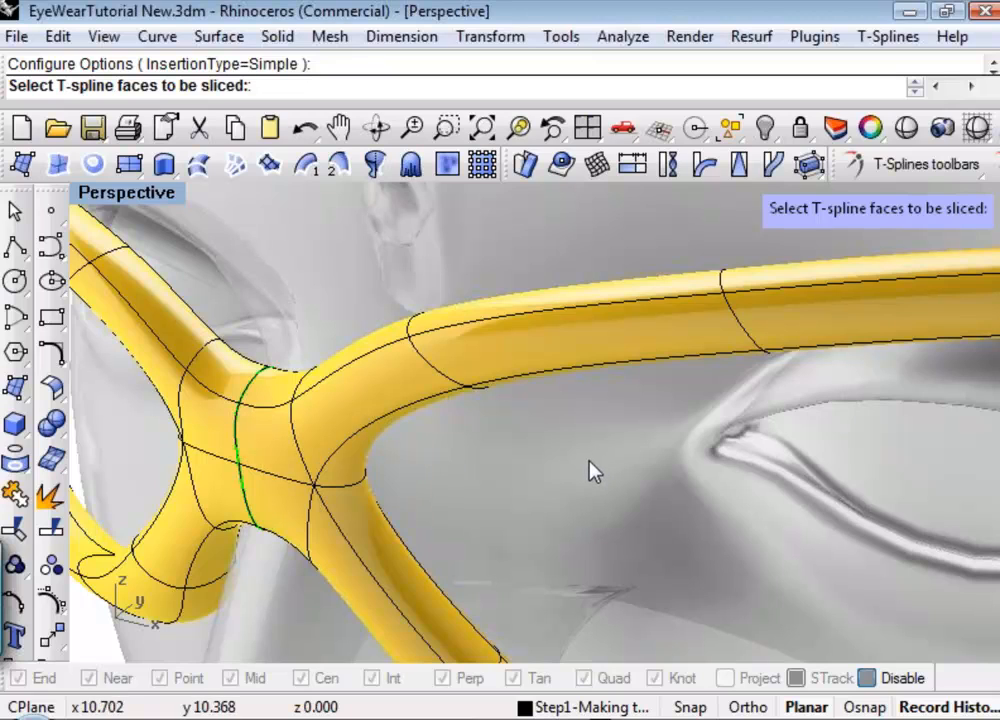
key(Escape)
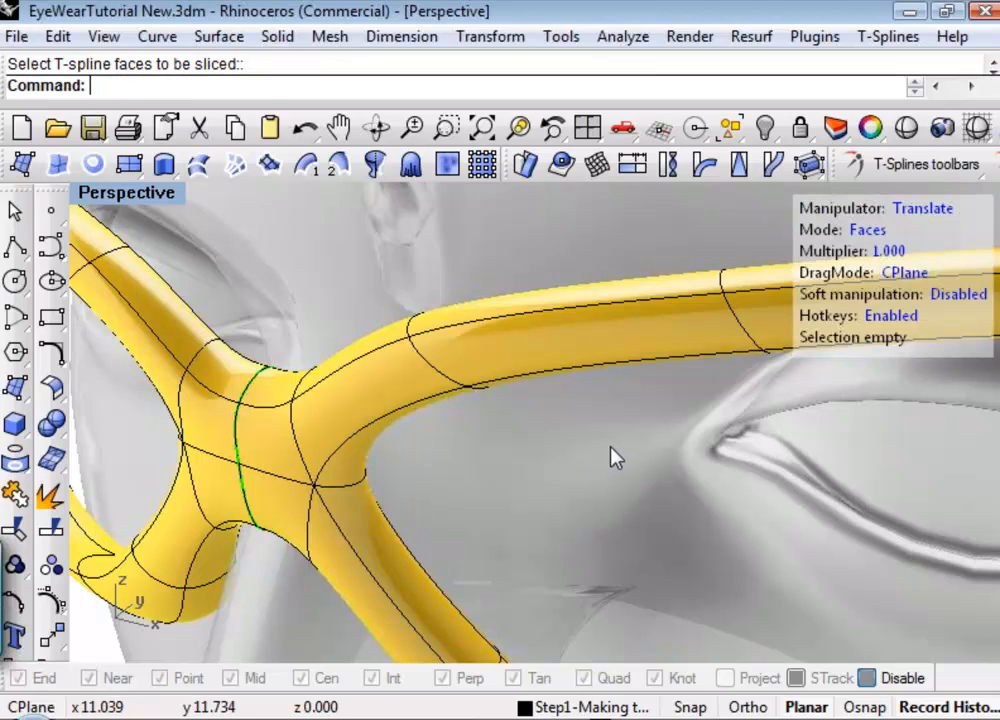
Insert a Simple, one-sided edge at about 0.4 below the upper horizontal edge on the front of the bridge.
key(2)
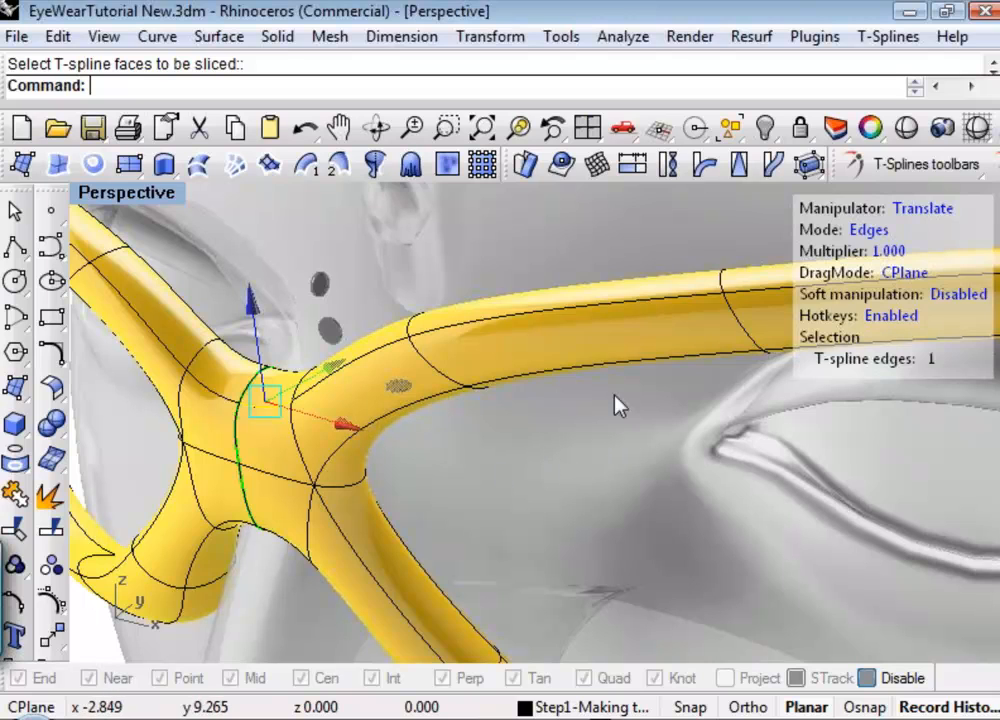
click(924, 170)
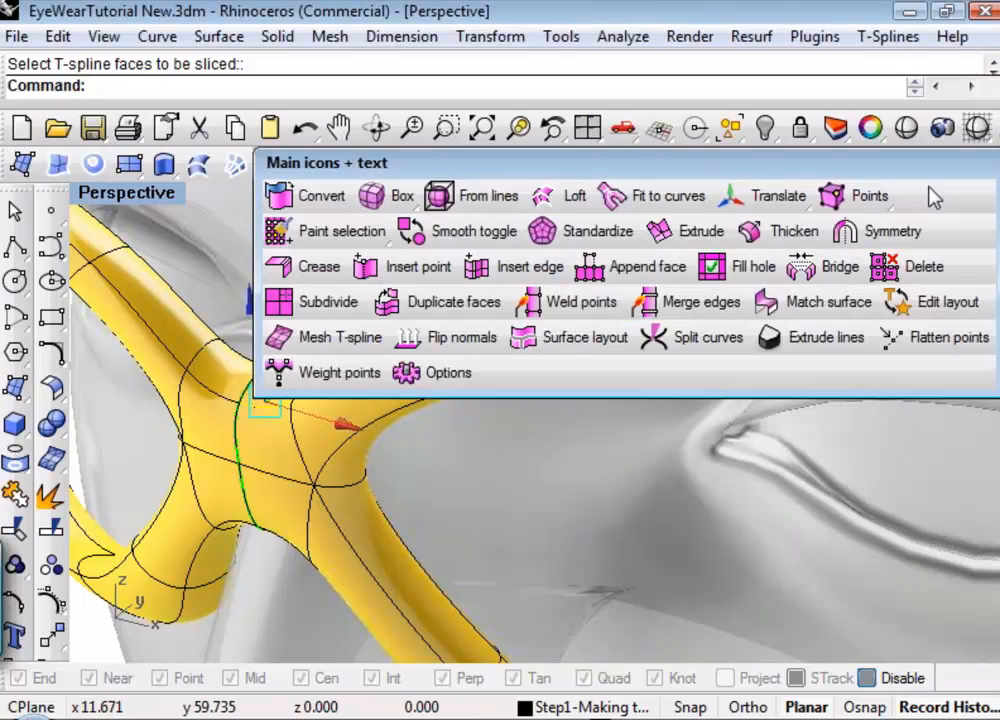
click(547, 274)
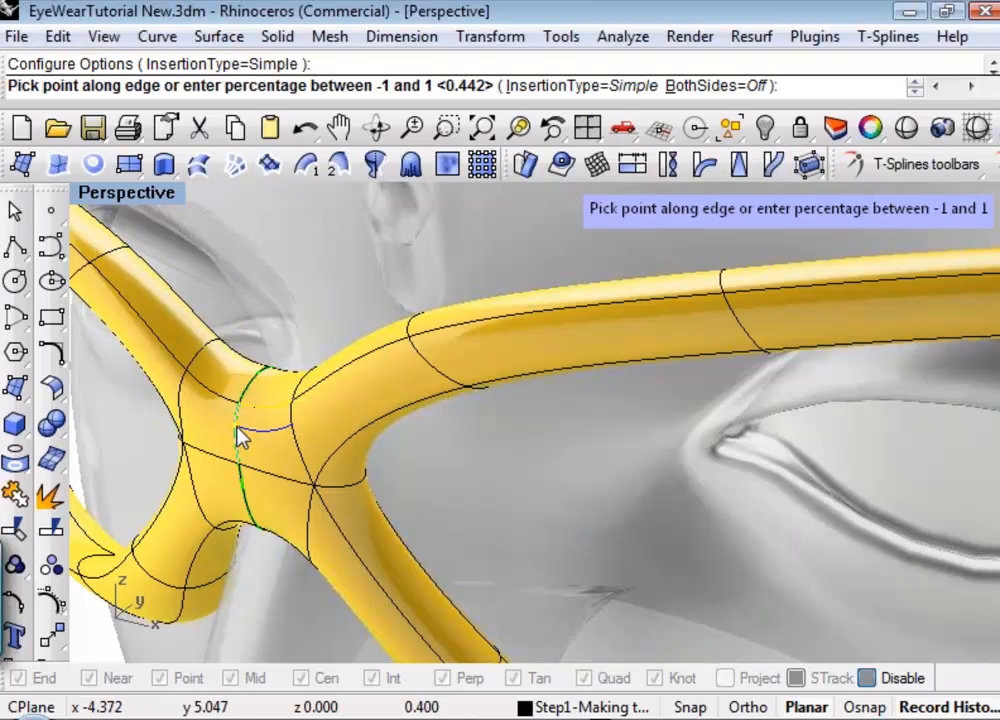
click(240, 427)
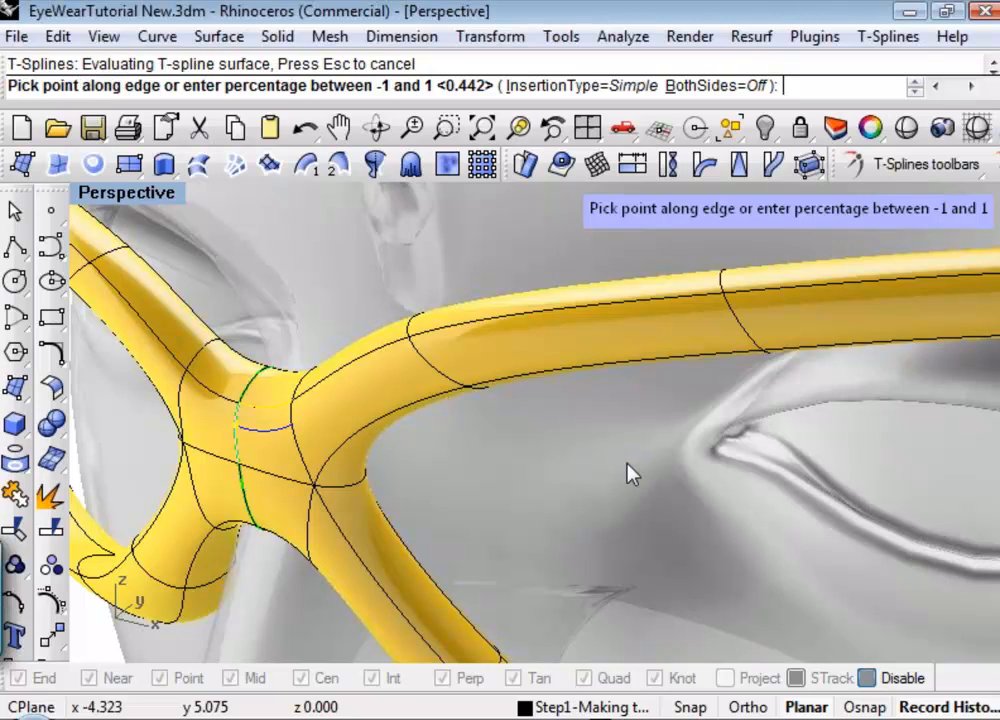
key(Return)
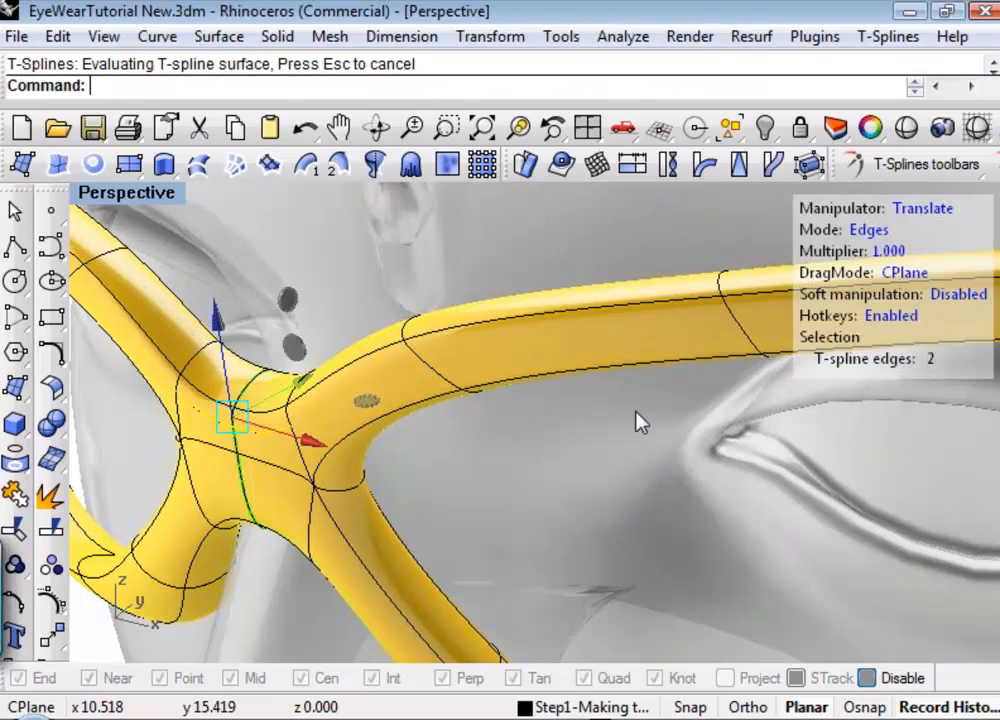
Try to insert Simple edges on both sides of the new horizontal edge across the front of the bridge.
click(945, 166)
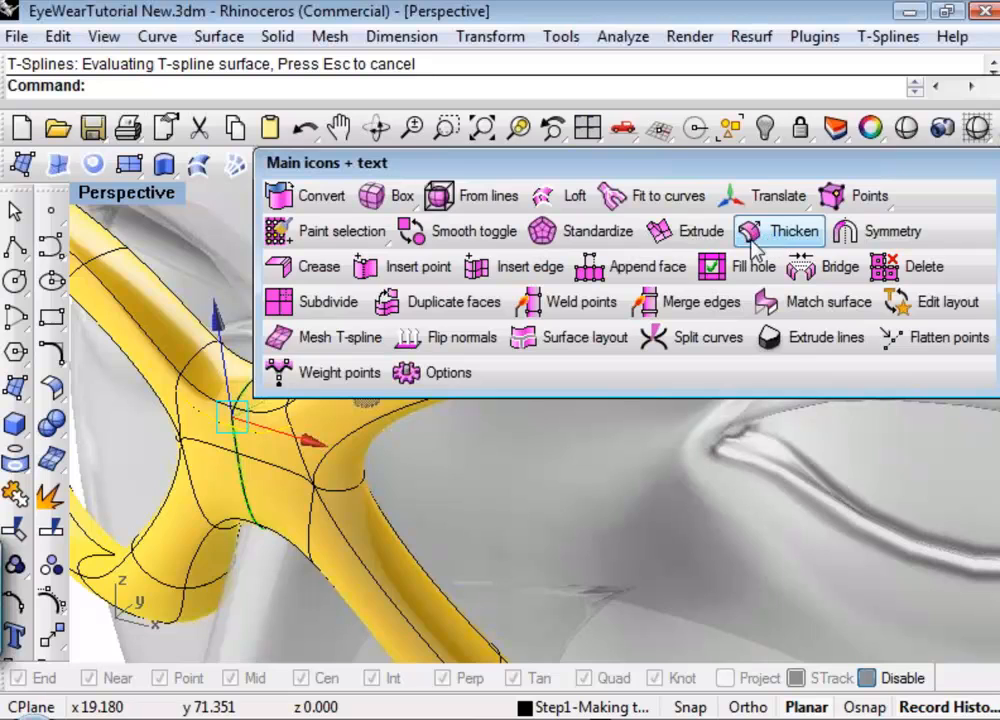
click(522, 266)
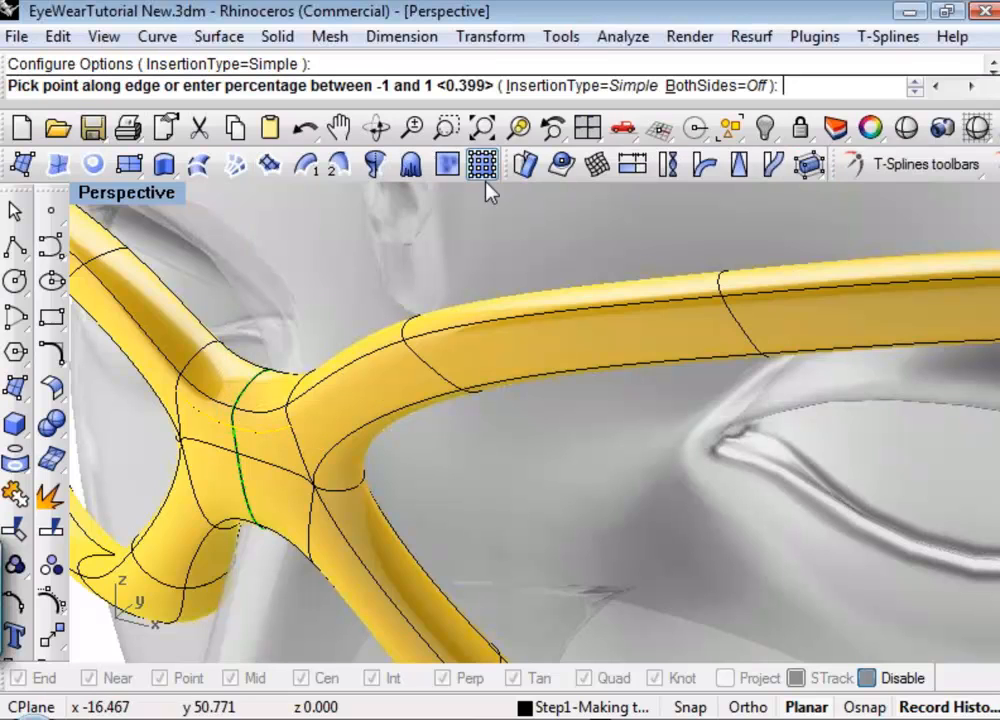
click(712, 86)
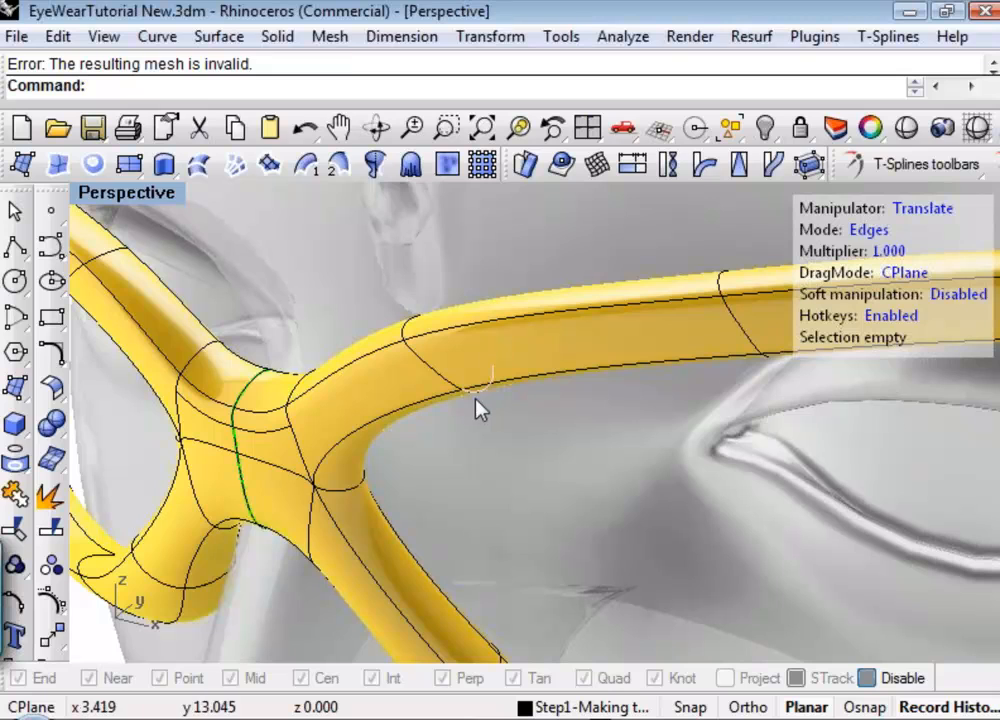
scroll(252, 447, up, 6)
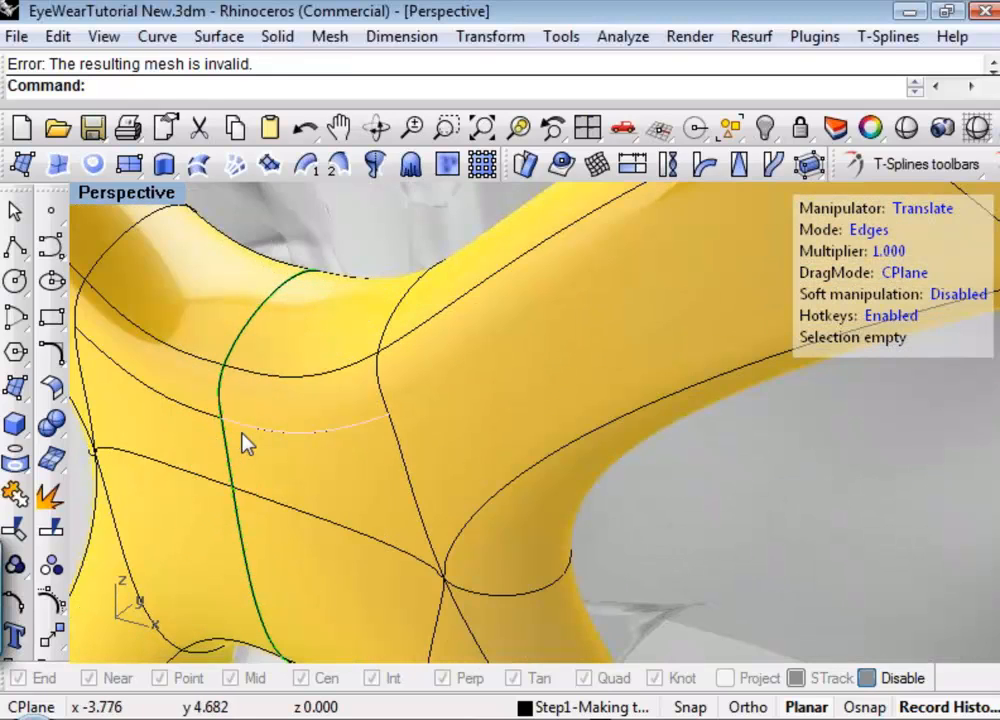
key(Return)
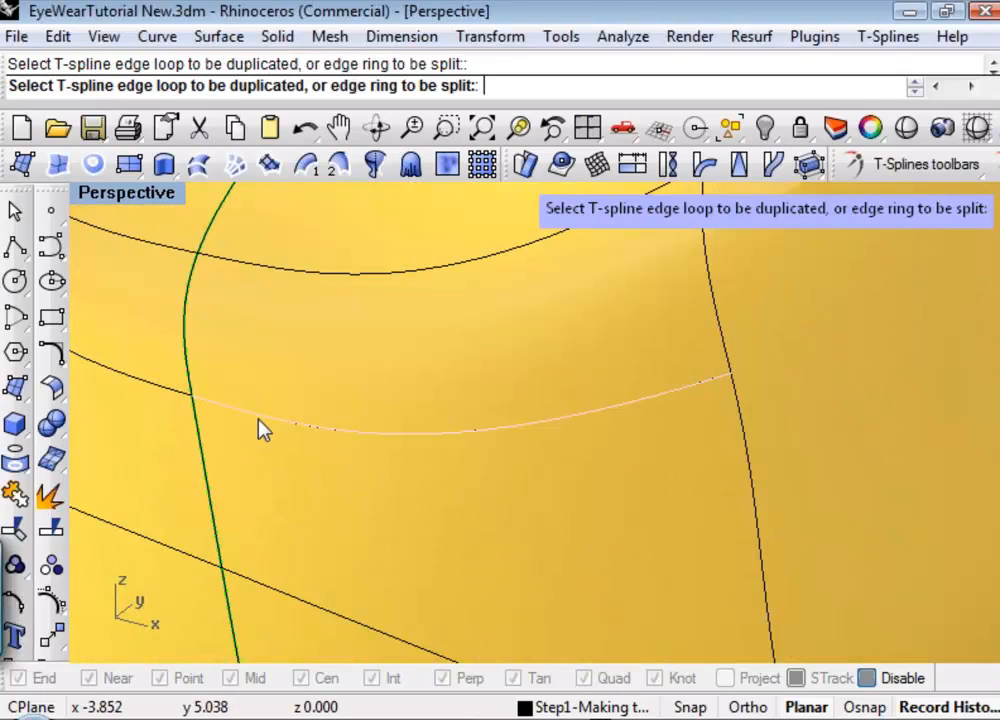
click(253, 447)
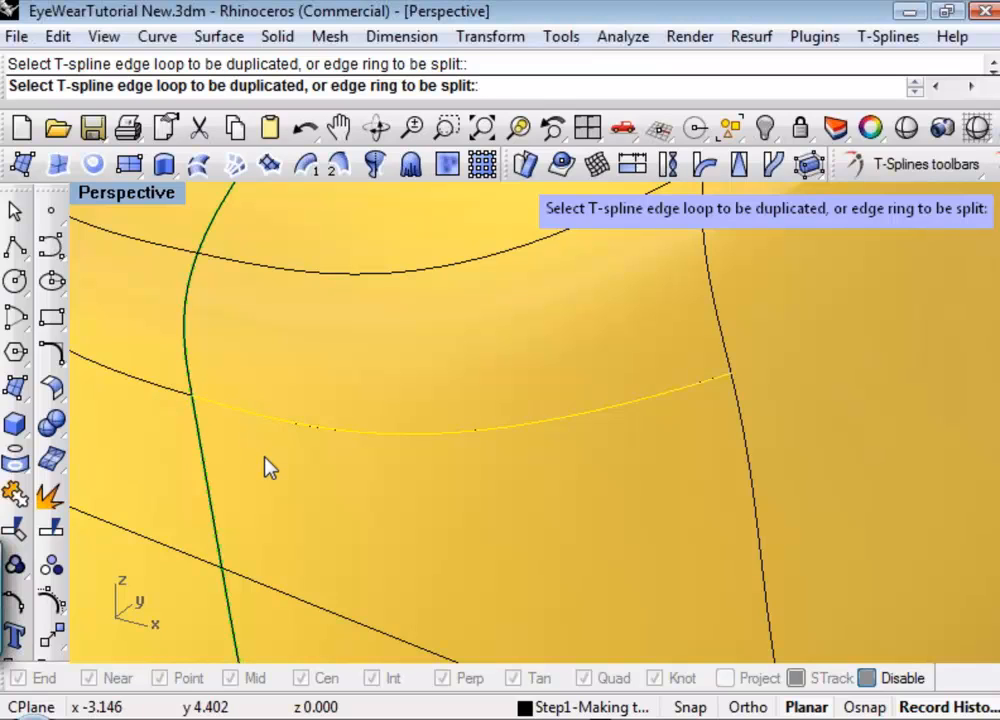
key(Return)
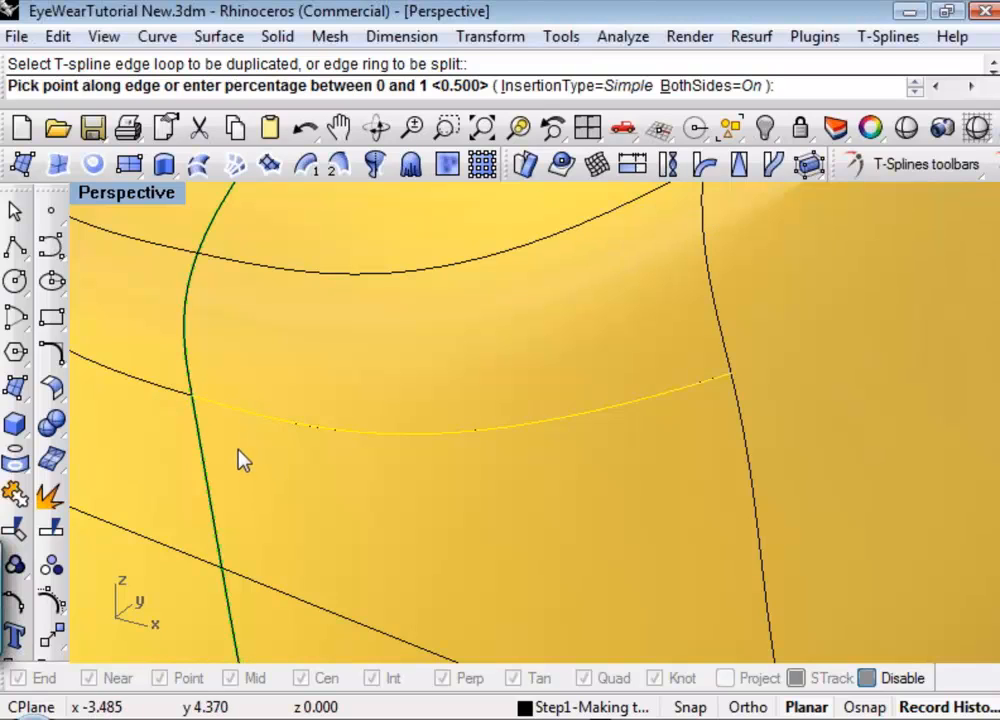
click(205, 508)
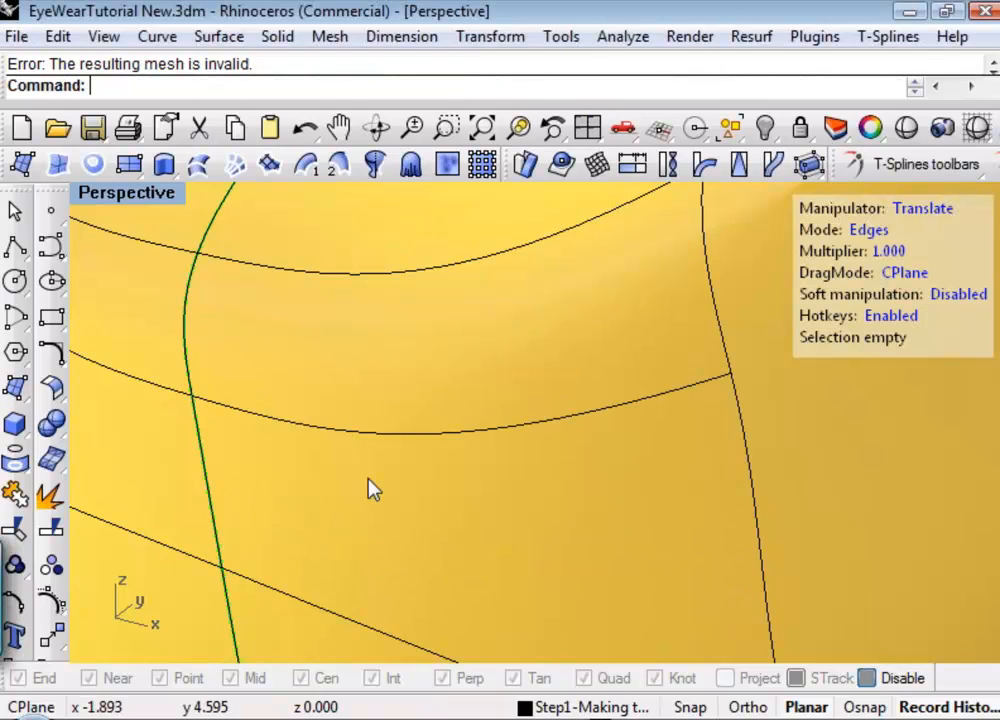
Insert a second Simple edge just below the newly inserted bridge edge, with BothSides set to Off.
scroll(368, 487, down, 5)
scroll(355, 490, up, 1)
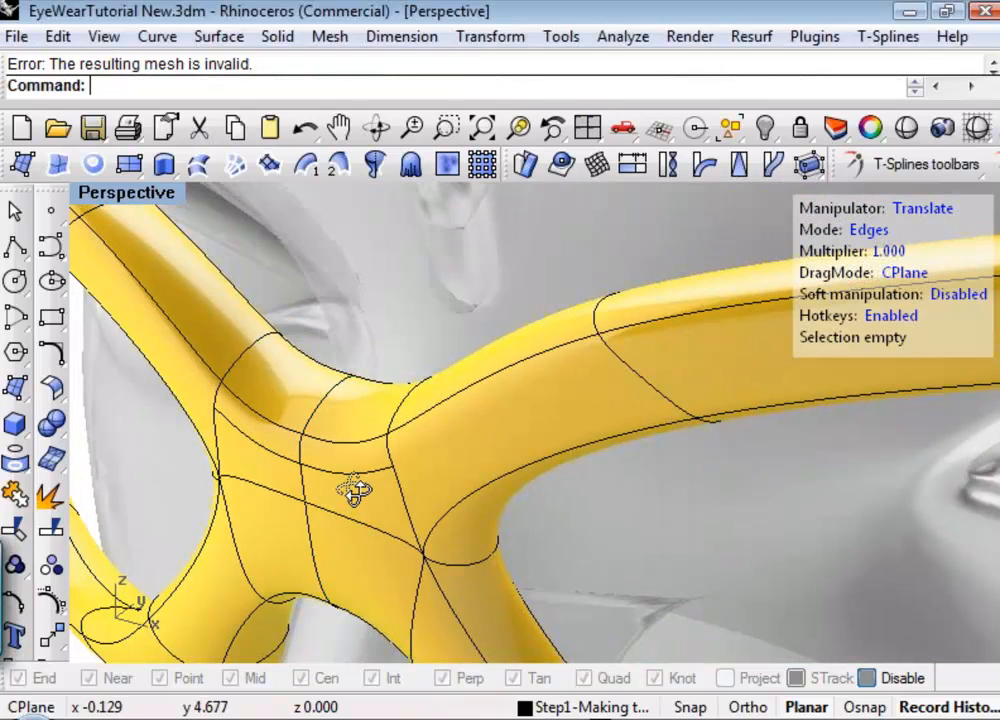
right_drag(353, 490, 279, 388)
shift+right_drag(368, 393, 449, 393)
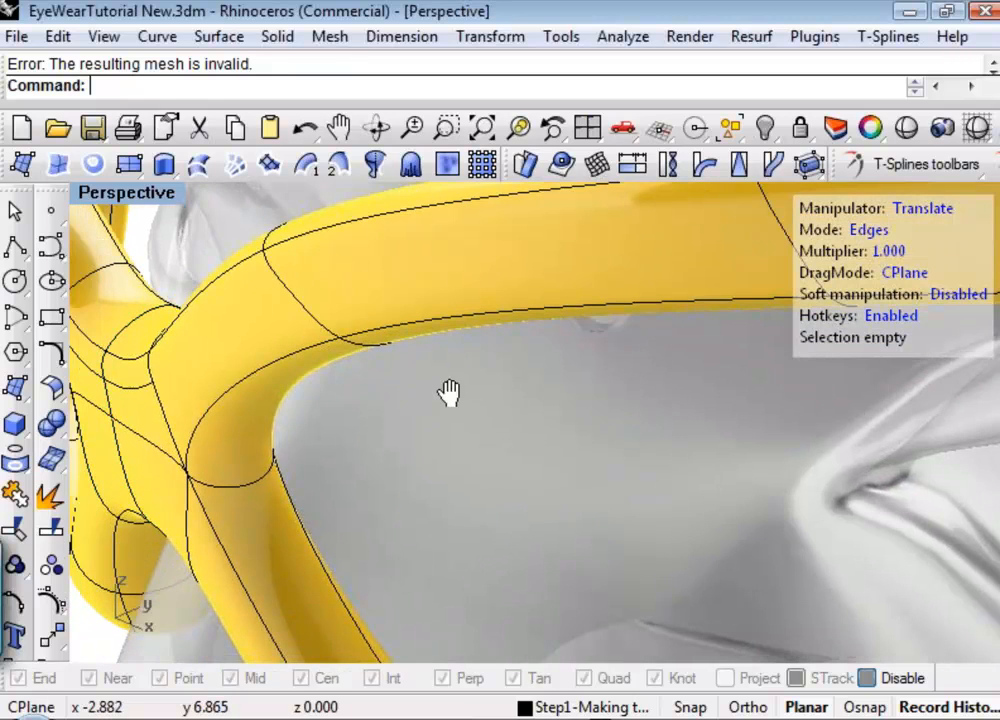
scroll(455, 396, down, 3)
scroll(540, 428, up, 1)
scroll(645, 388, up, 2)
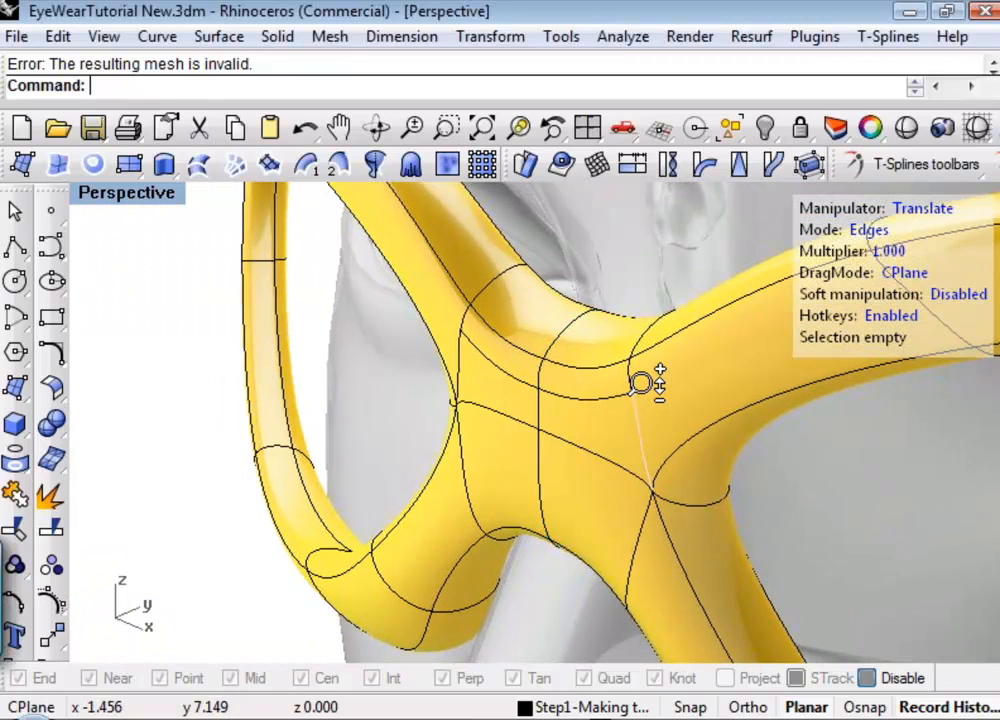
scroll(641, 383, up, 3)
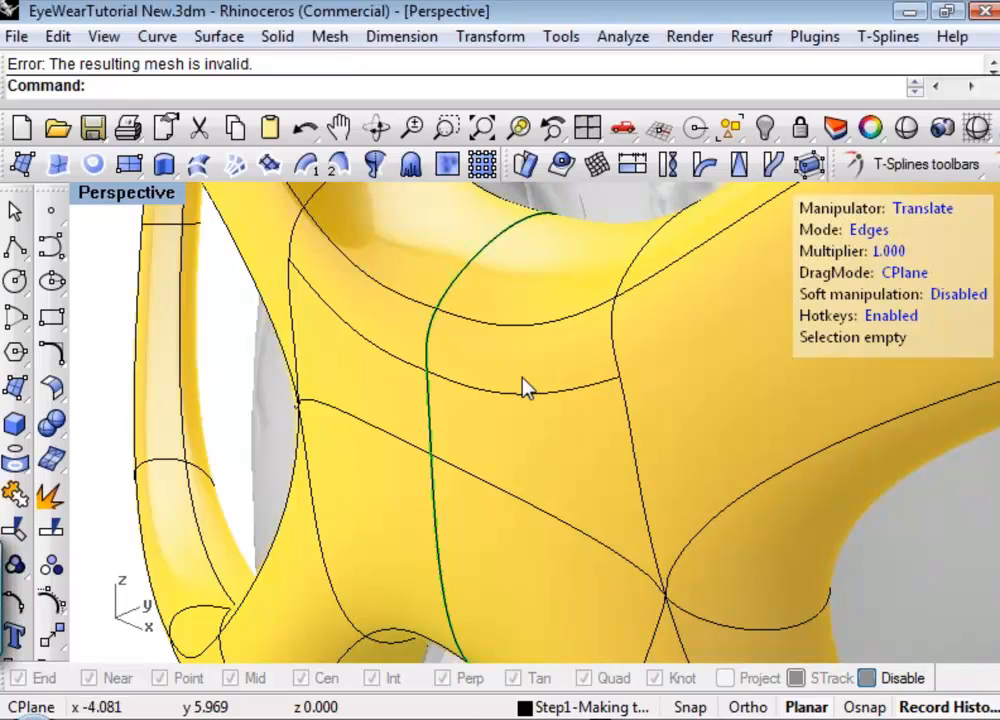
click(992, 164)
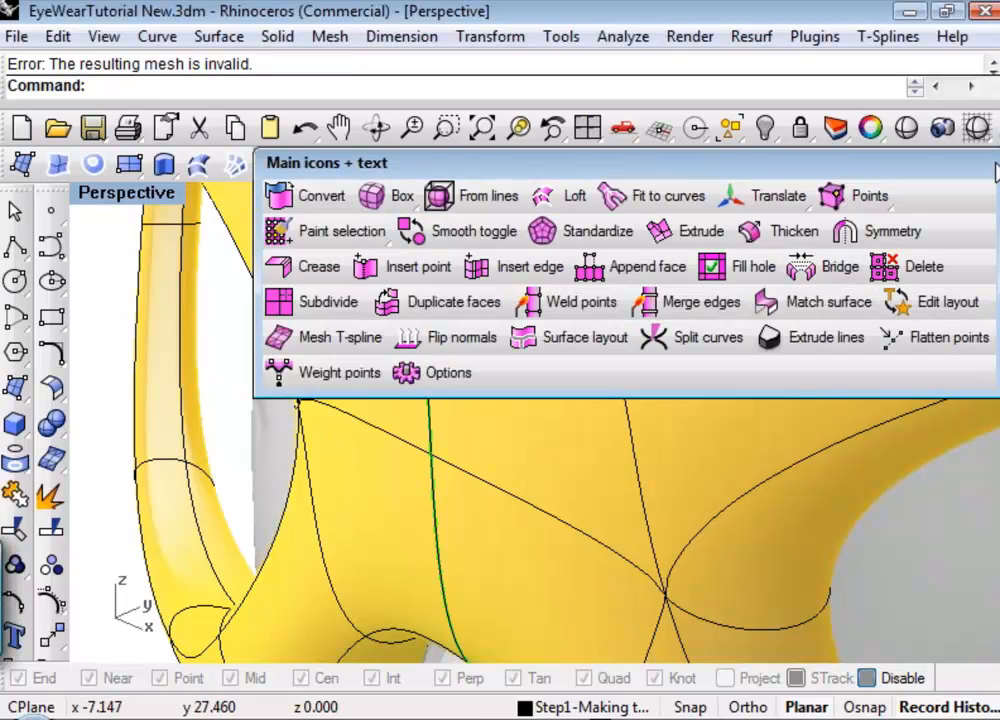
click(518, 270)
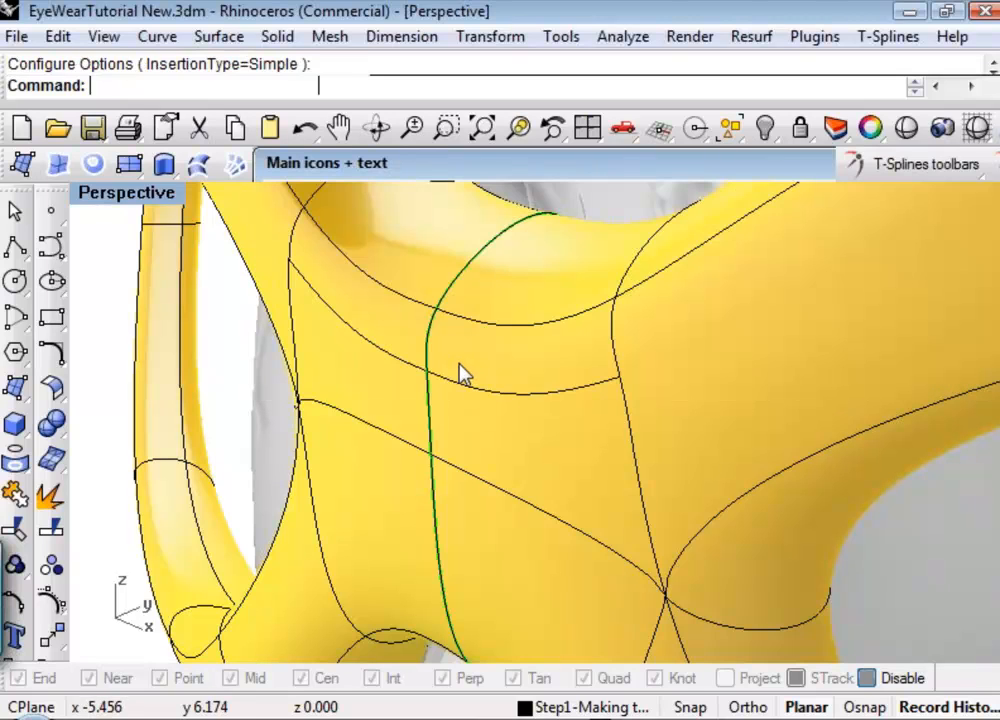
click(436, 412)
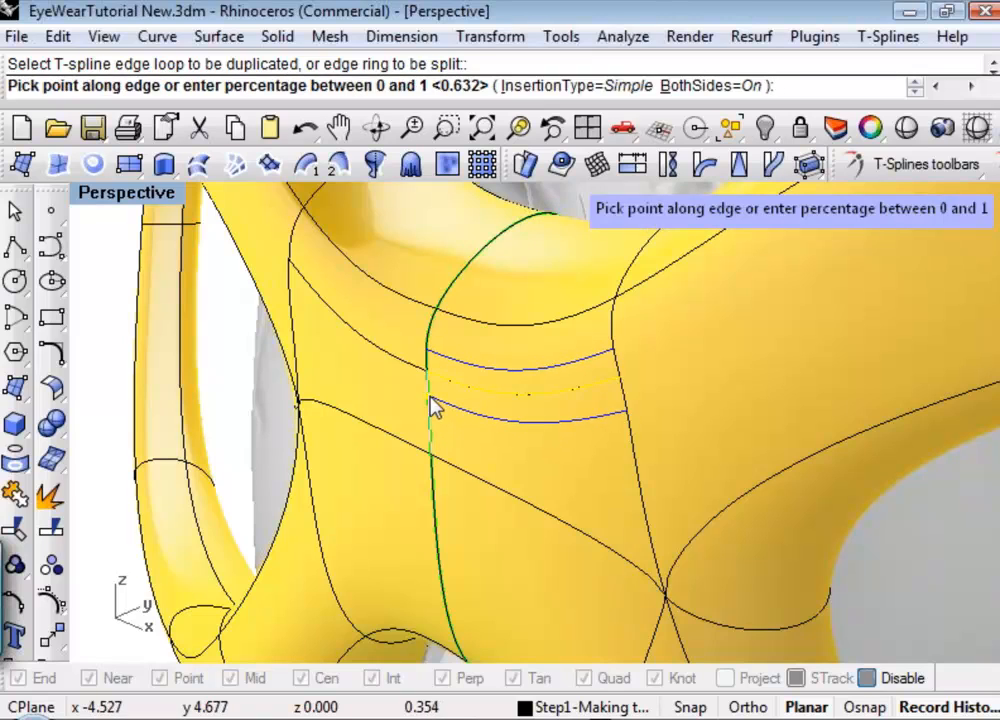
click(740, 87)
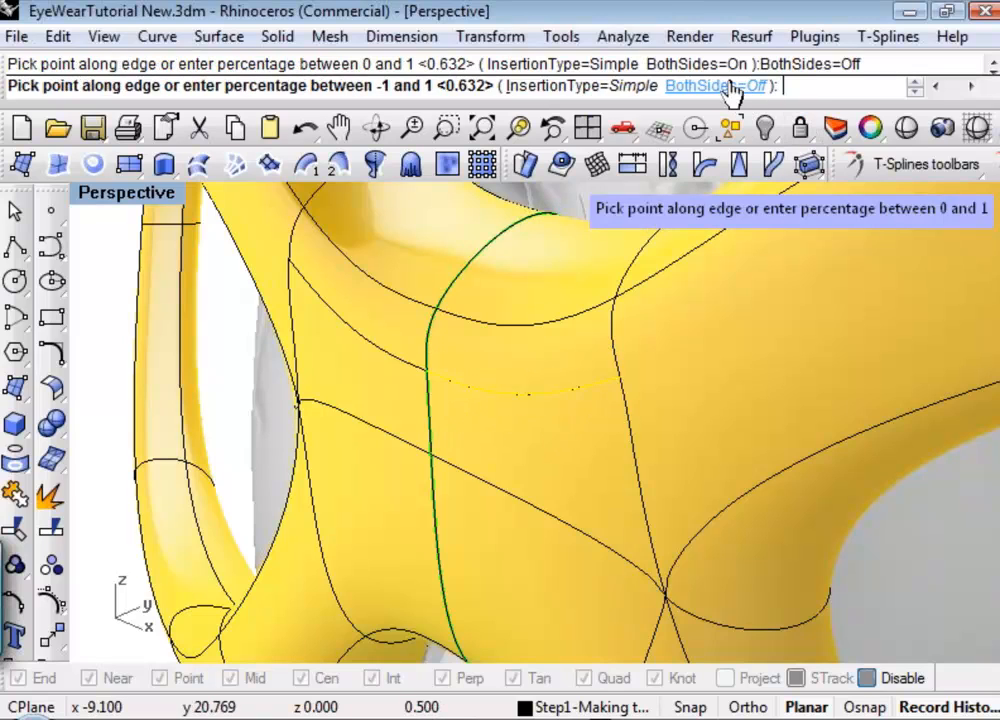
click(425, 396)
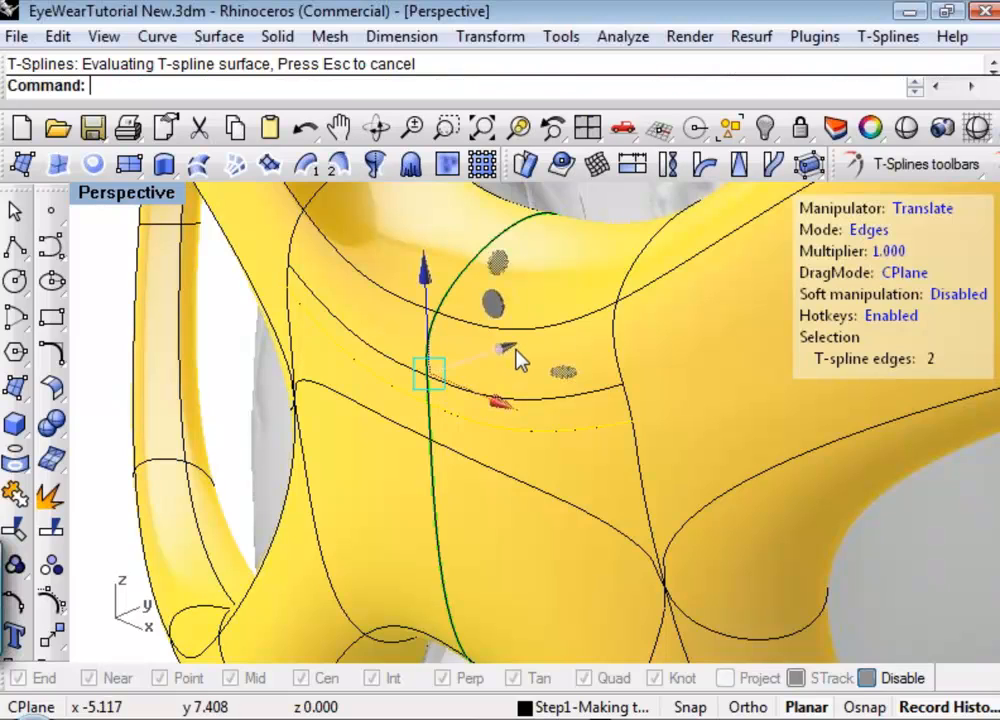
Insert a Simple edge with BothSides off just above the middle horizontal edge across the front of the bridge.
right_click(515, 350)
click(572, 372)
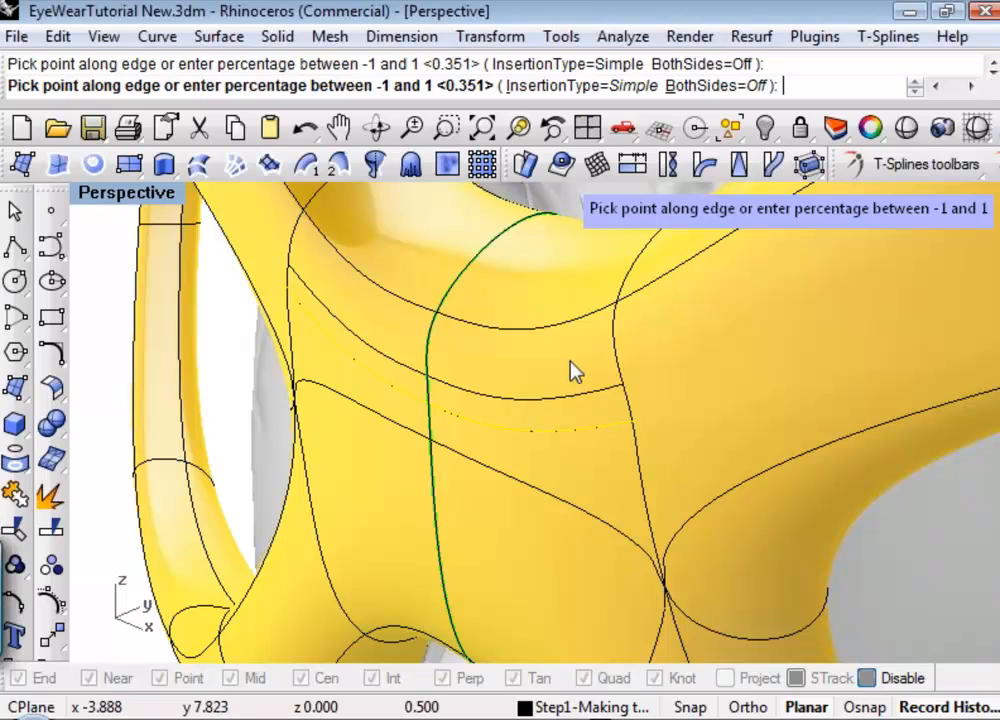
right_click(453, 368)
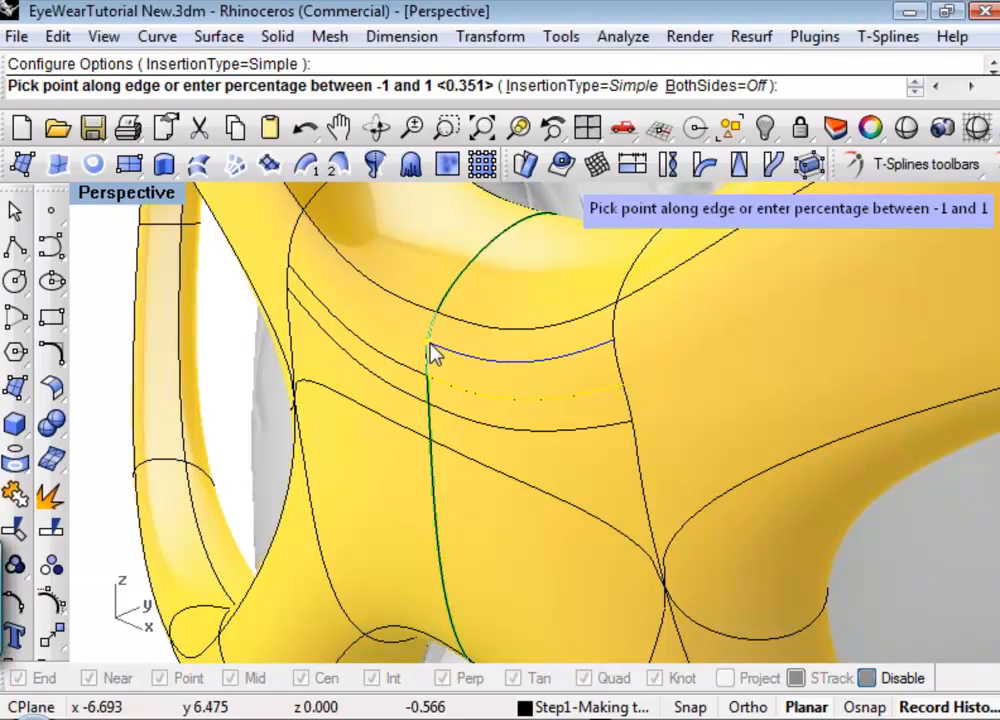
click(426, 345)
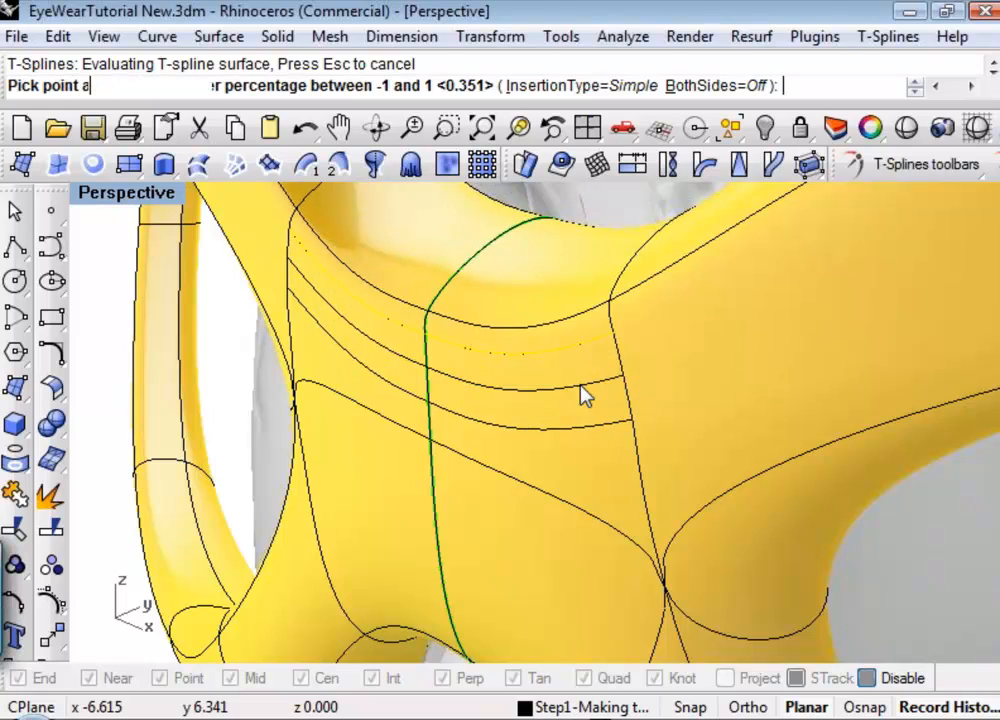
key(Return)
Pull the middle of the three closely spaced bridge edges forward, out from the face, to form a ridge.
click(531, 390)
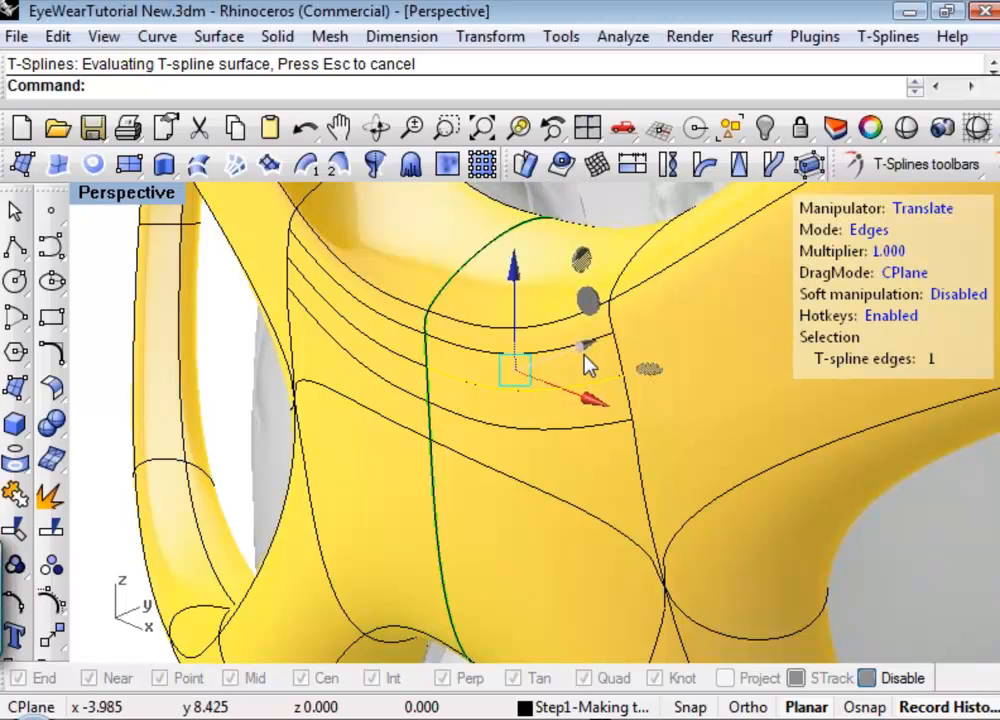
mouse_move(589, 366)
mouse_down()
mouse_move(576, 364)
mouse_move(550, 389)
mouse_move(569, 428)
mouse_move(562, 443)
mouse_up()
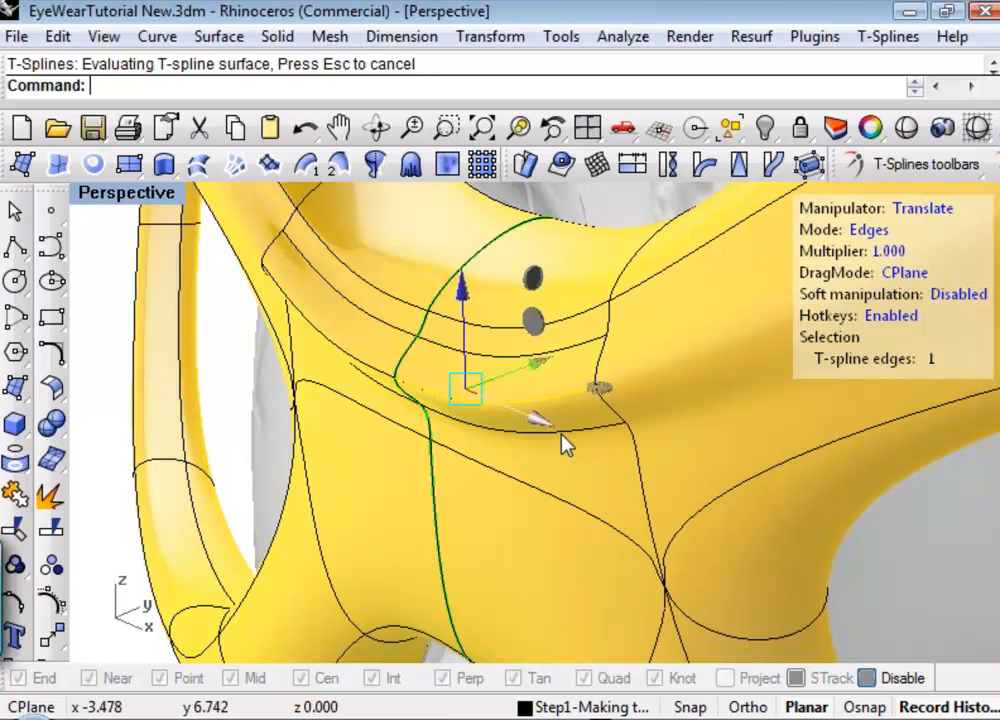
scroll(562, 434, down, 4)
shift+right_drag(516, 420, 416, 402)
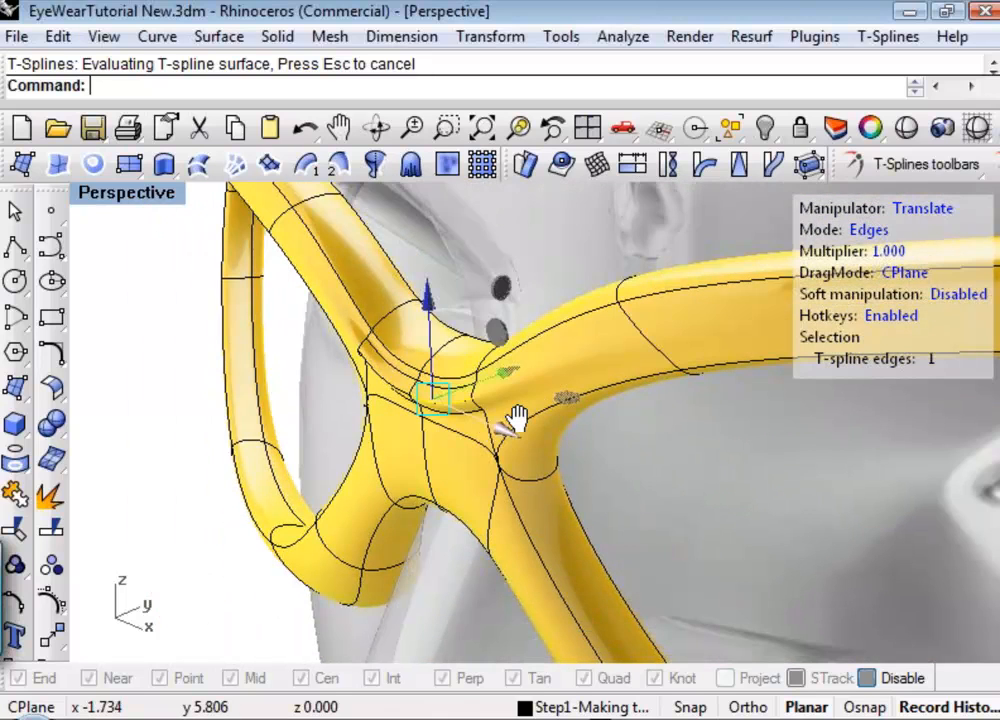
scroll(469, 404, up, 5)
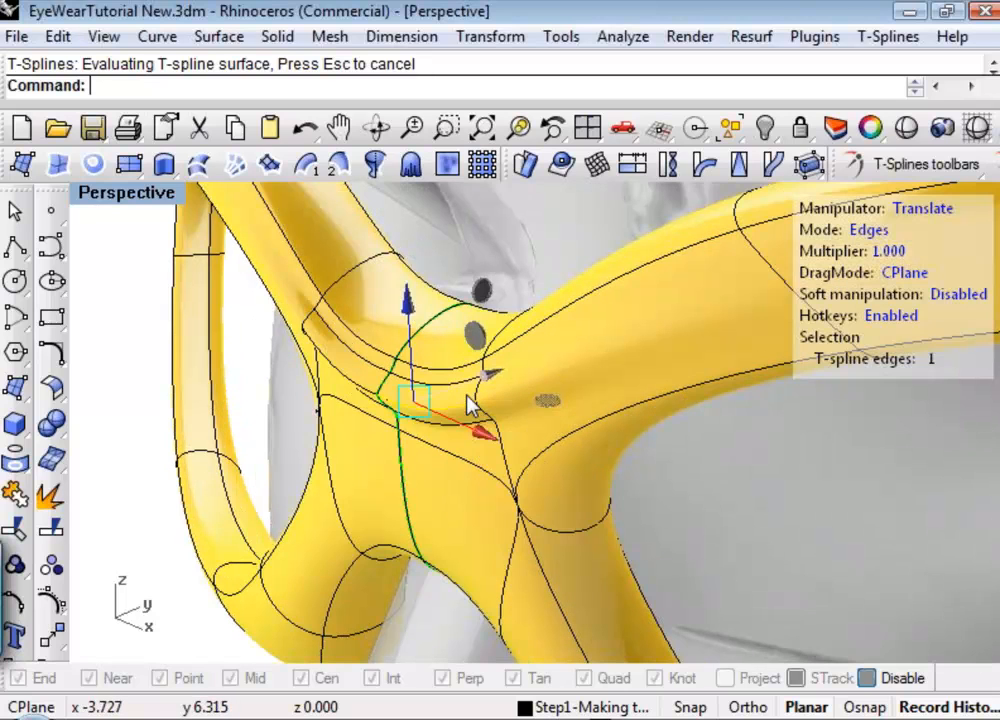
scroll(475, 426, down, 5)
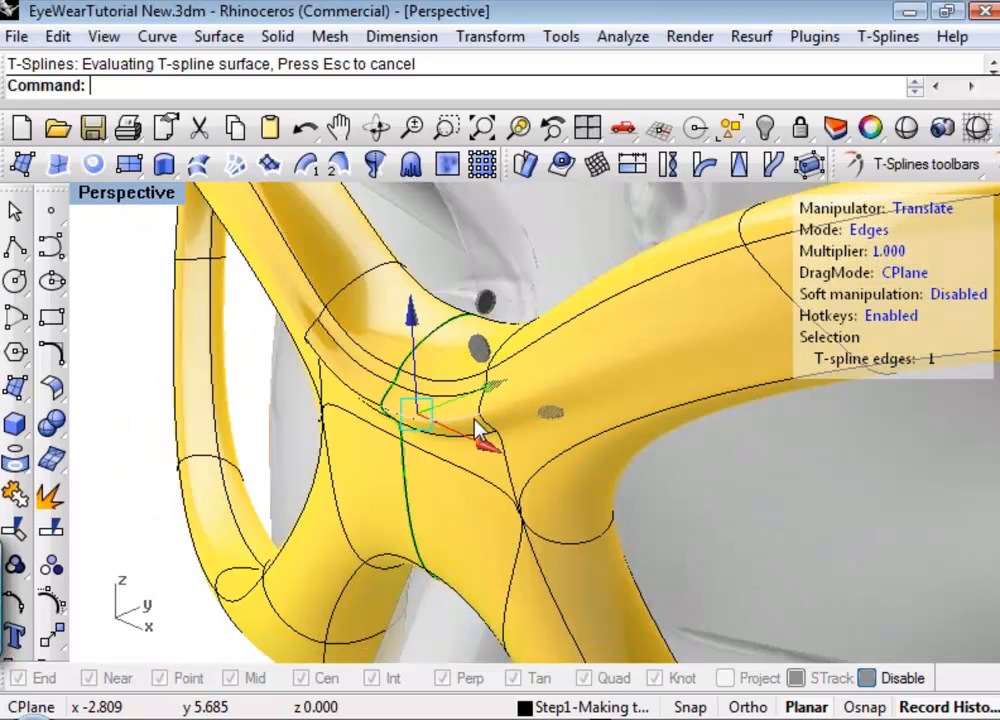
scroll(470, 422, up, 3)
Move the ridge's outer end vertex backward along the y axis so the ridge blends into the frame.
key(a)
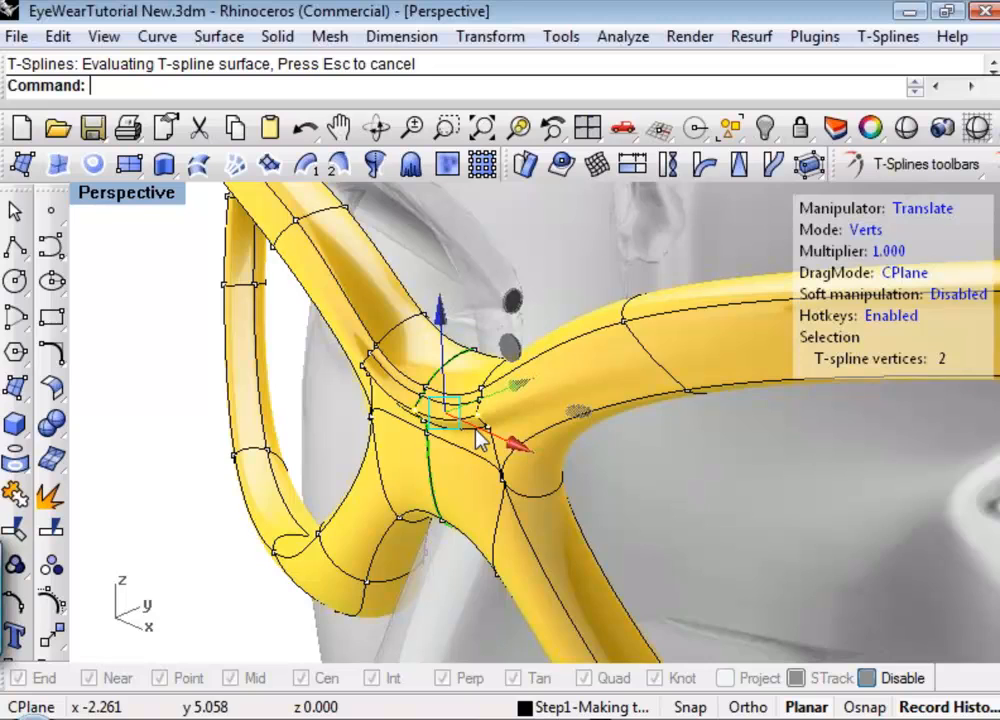
scroll(476, 430, up, 4)
scroll(485, 435, up, 2)
click(478, 402)
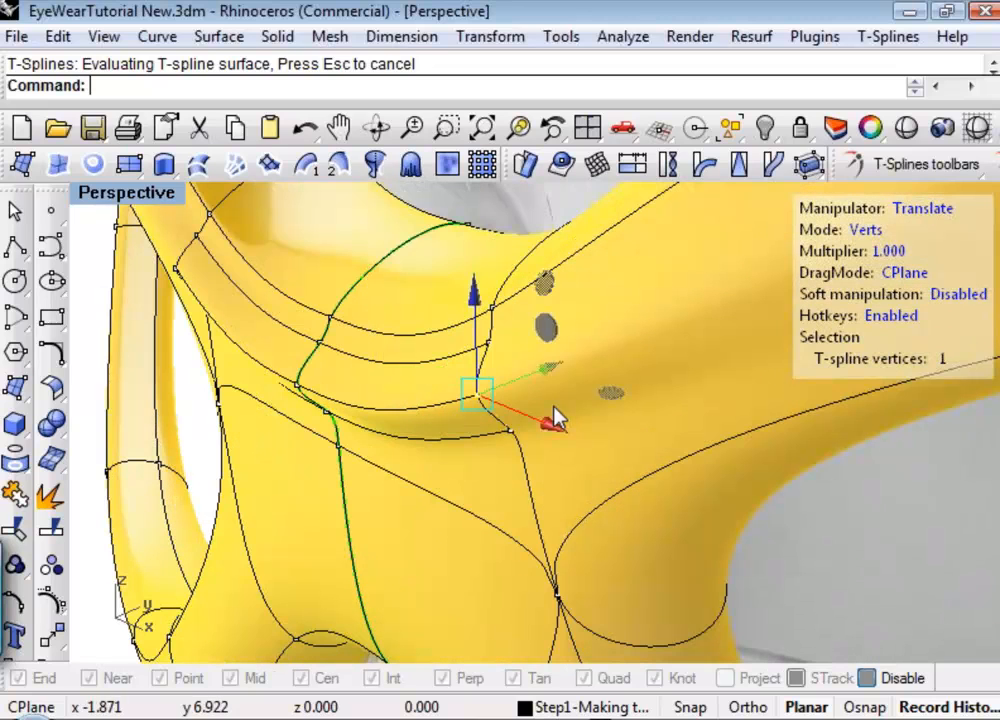
drag(553, 365, 612, 344)
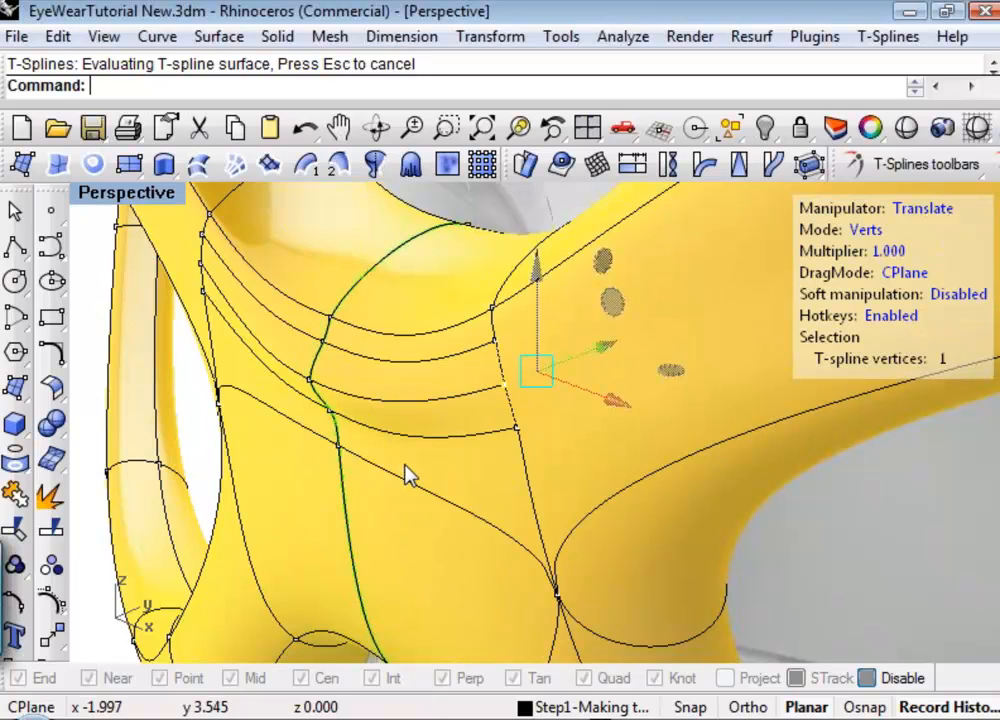
scroll(408, 477, down, 4)
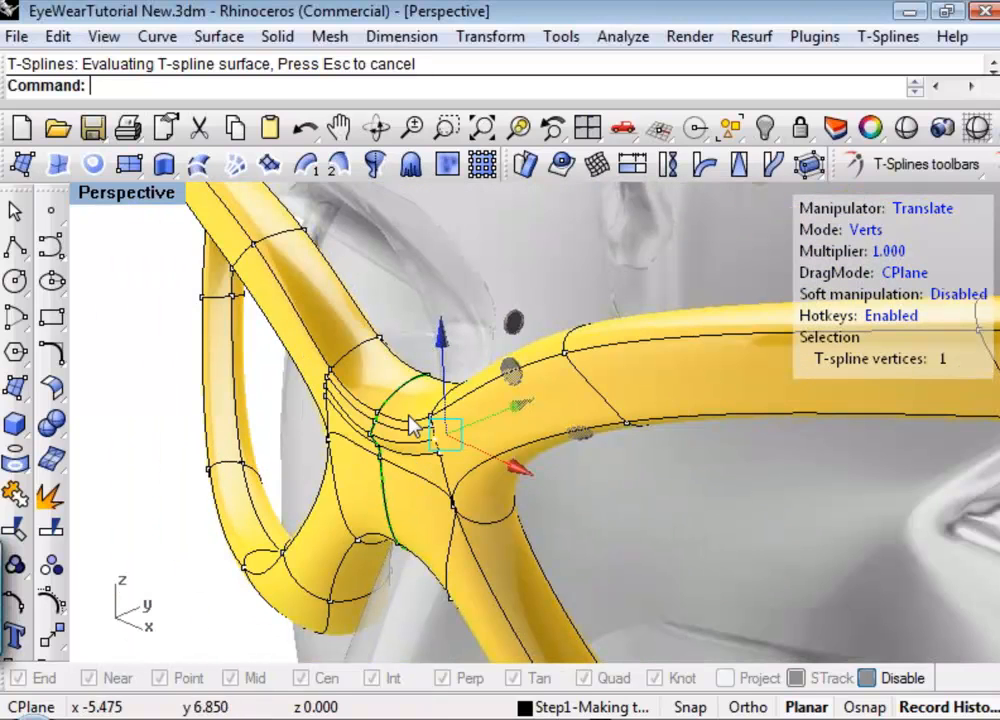
Pull the ridge's center vertex on the symmetry line forward along the y axis.
scroll(380, 440, up, 3)
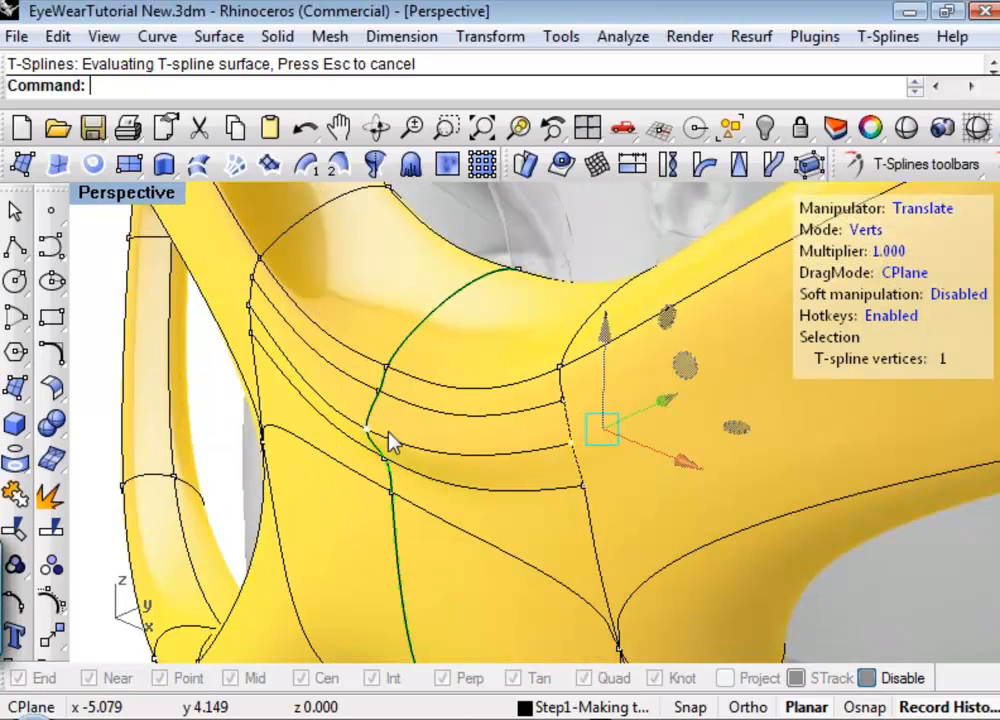
click(368, 430)
drag(446, 397, 407, 425)
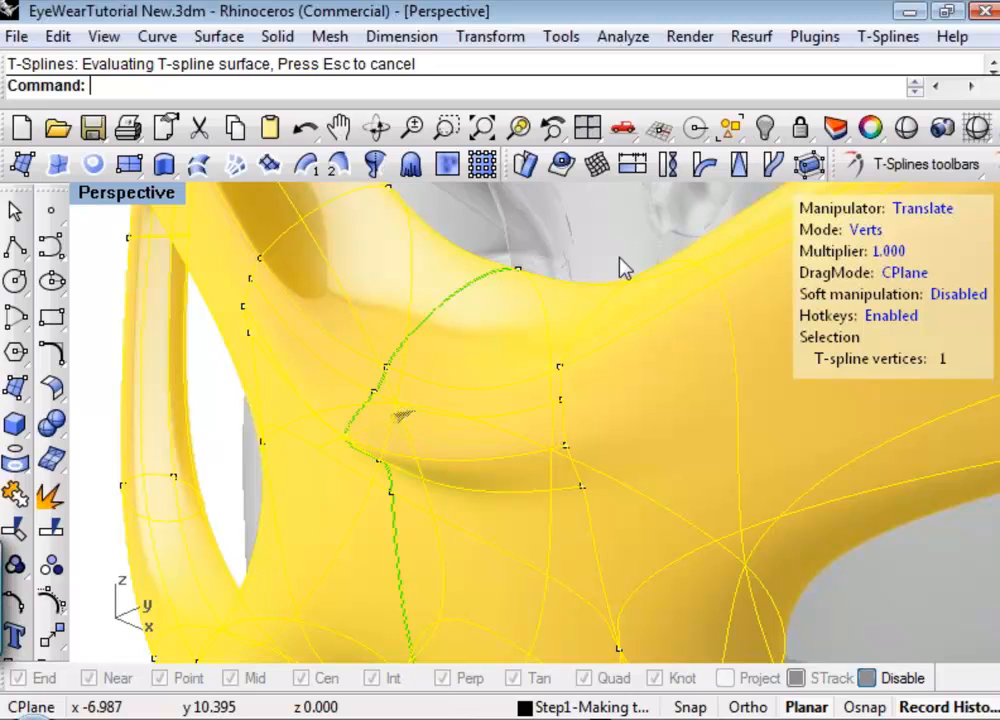
scroll(600, 308, down, 3)
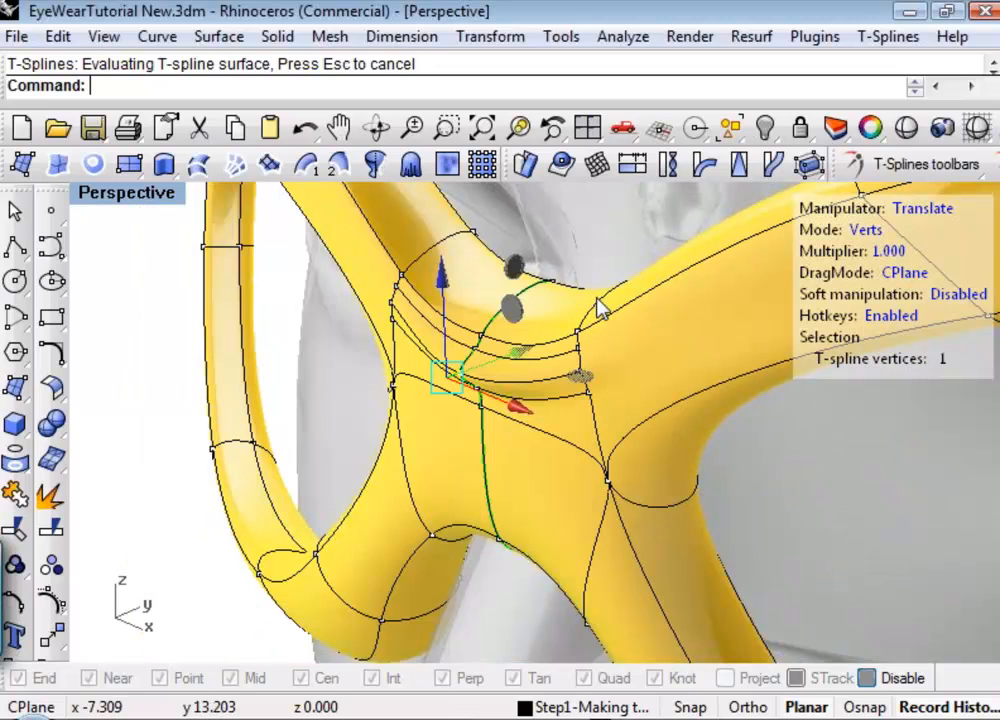
Examine the bridge ridge in a shaded preview without wires, and return to the shaded viewport with the selection cleared.
click(915, 132)
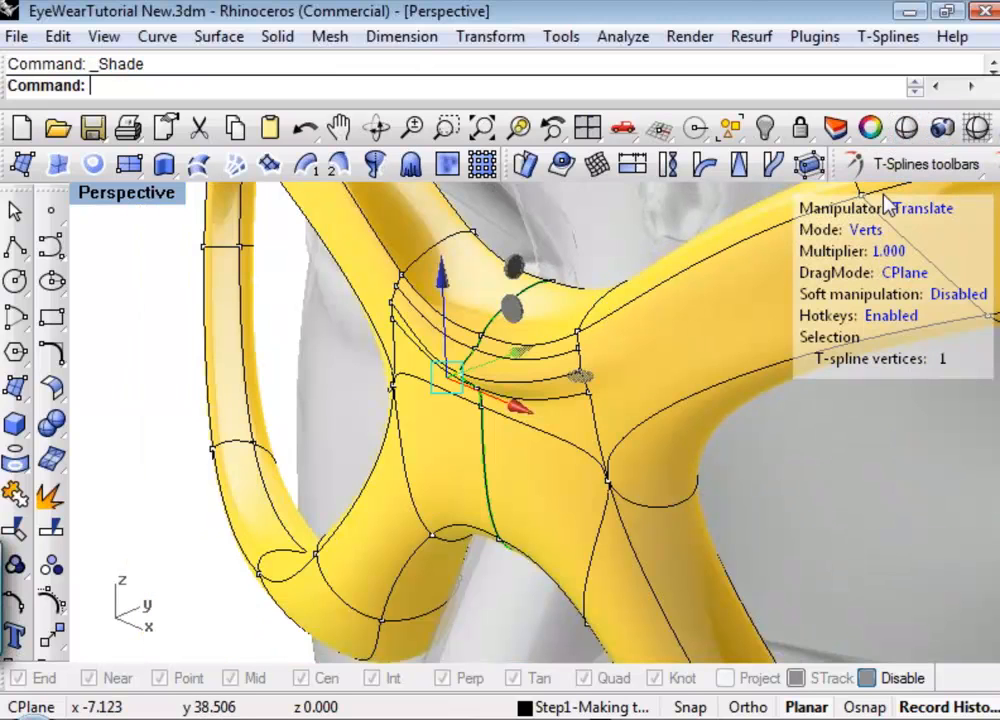
mouse_move(561, 393)
right_down()
mouse_move(516, 385)
mouse_move(509, 427)
mouse_move(547, 471)
mouse_move(604, 500)
mouse_move(567, 478)
right_up()
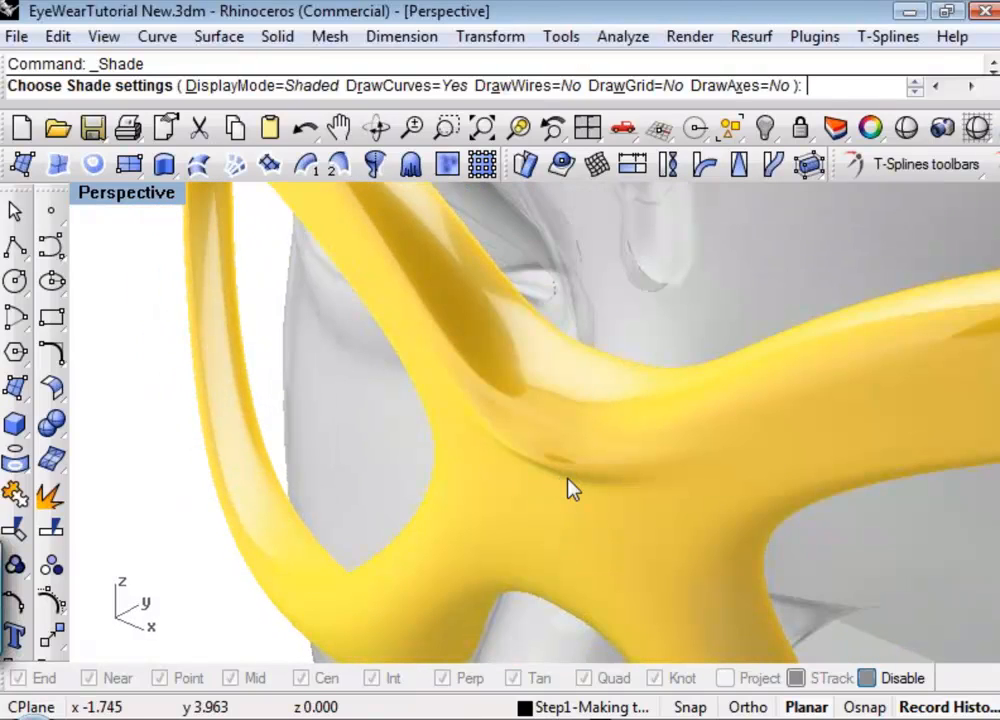
click(983, 137)
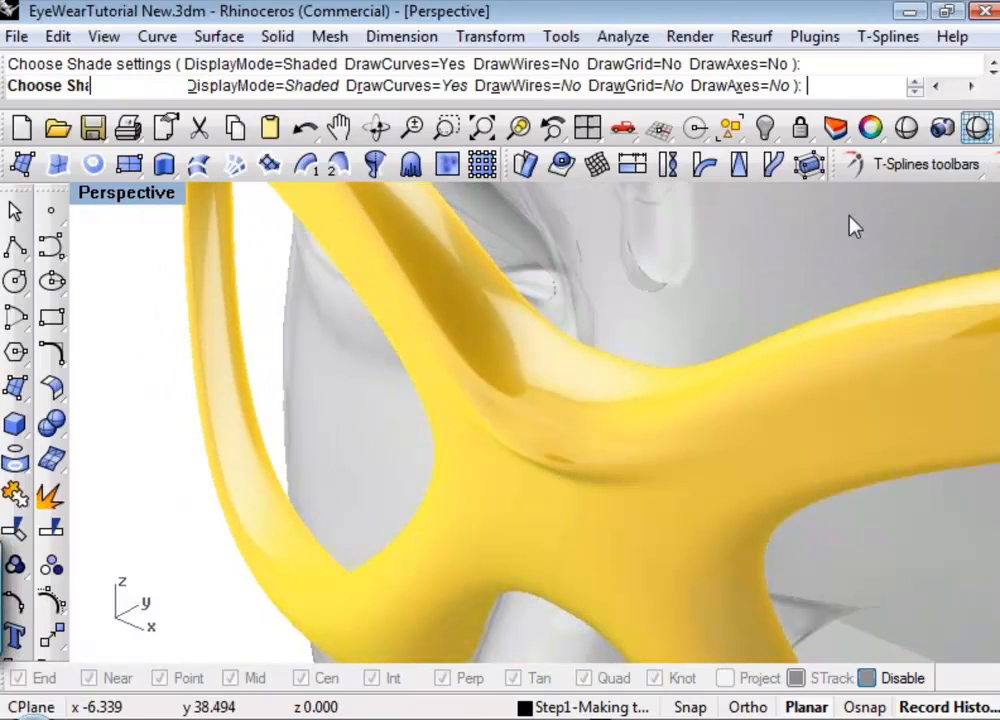
click(645, 295)
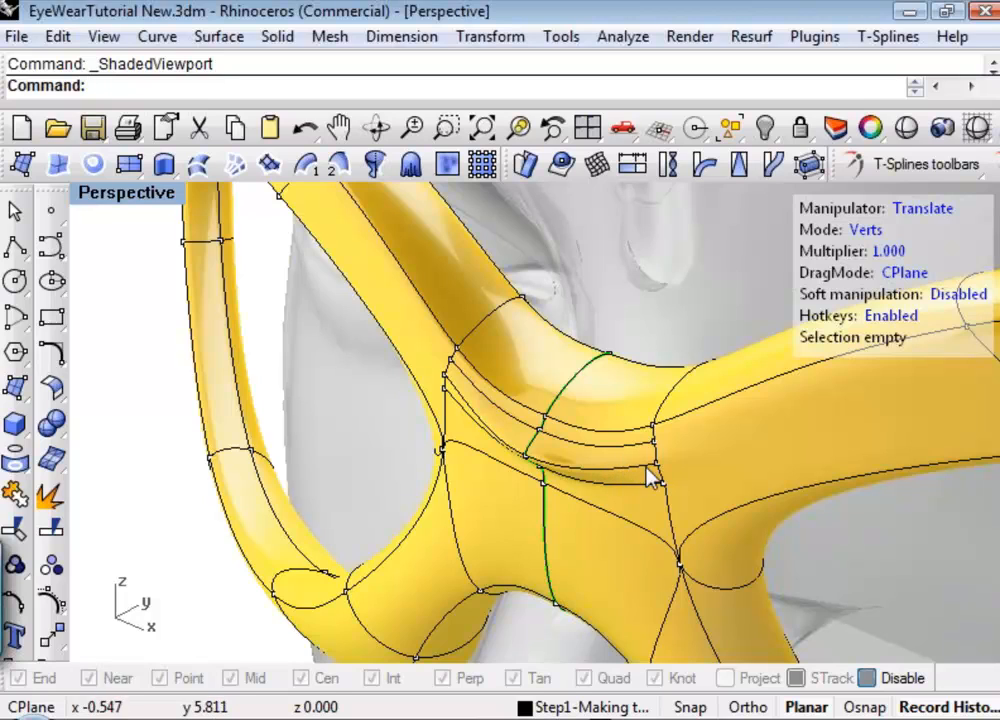
Set the weight of the bridge ridge edge's two vertices to 3 with tsWeight.
key(2)
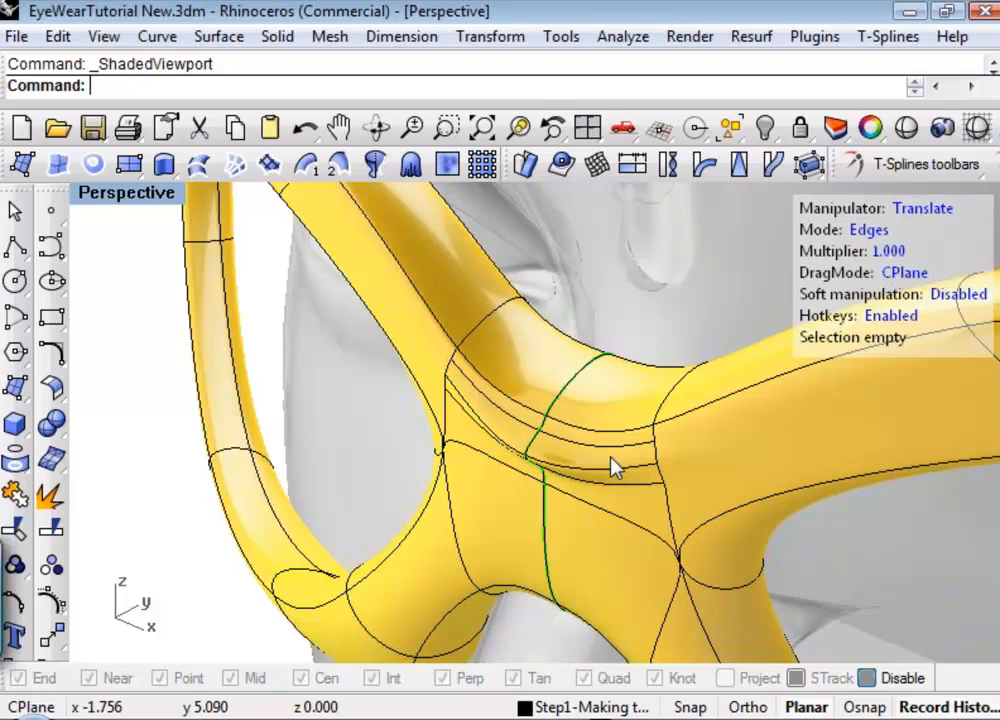
click(613, 467)
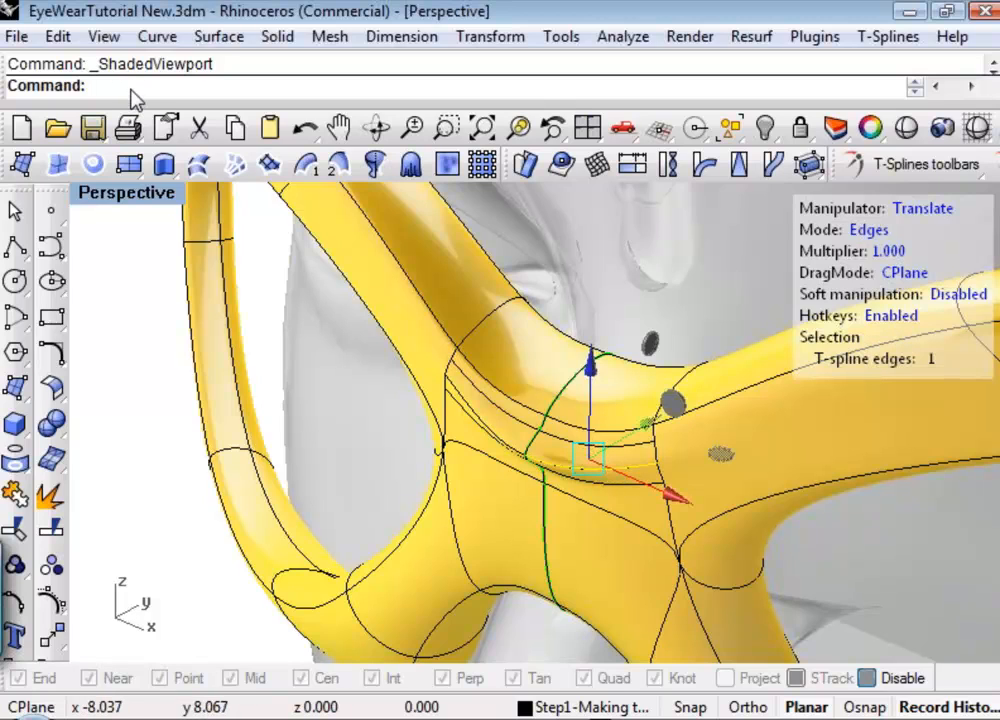
text(tsWeight)
key(Return)
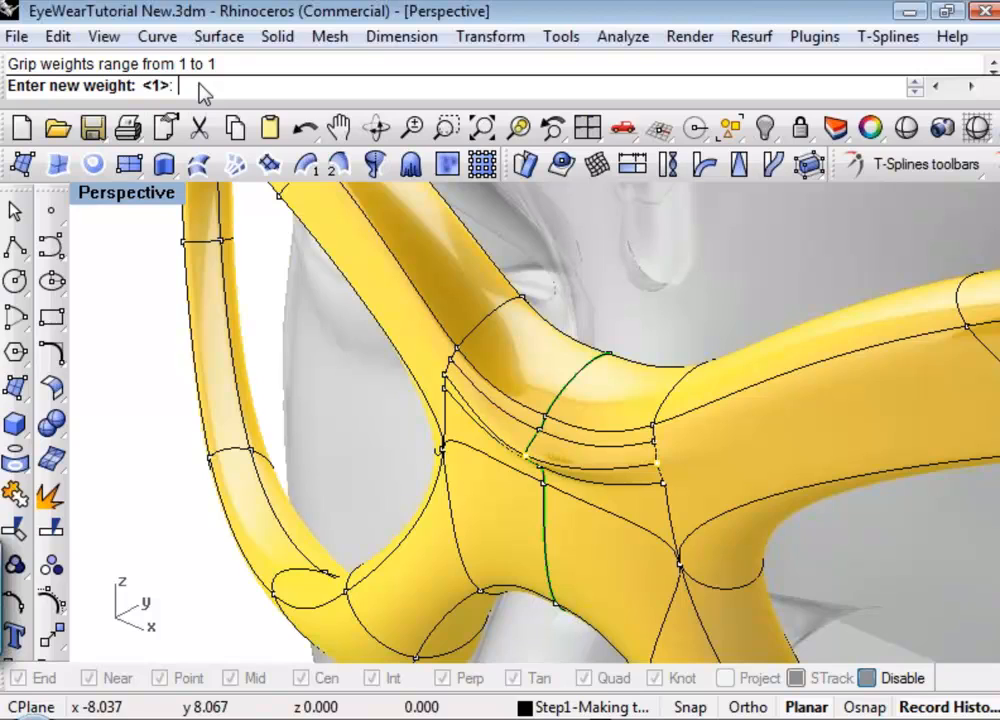
text(3)
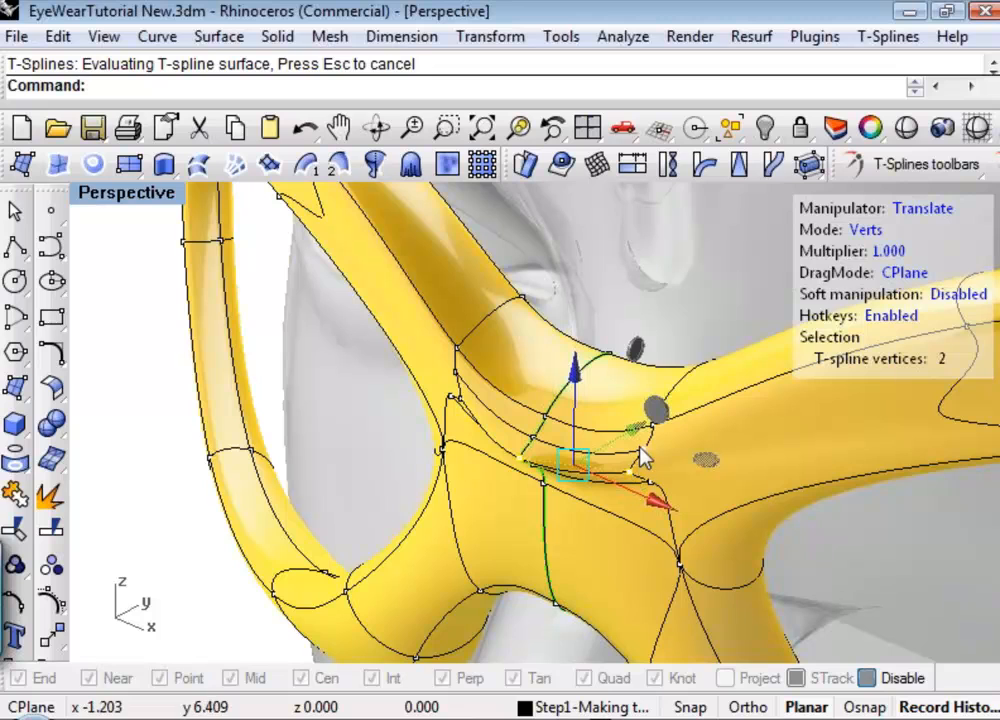
Inspect the weighted ridge on the bridge from several angles in a shaded preview without wires.
shift+right_drag(645, 440, 583, 436)
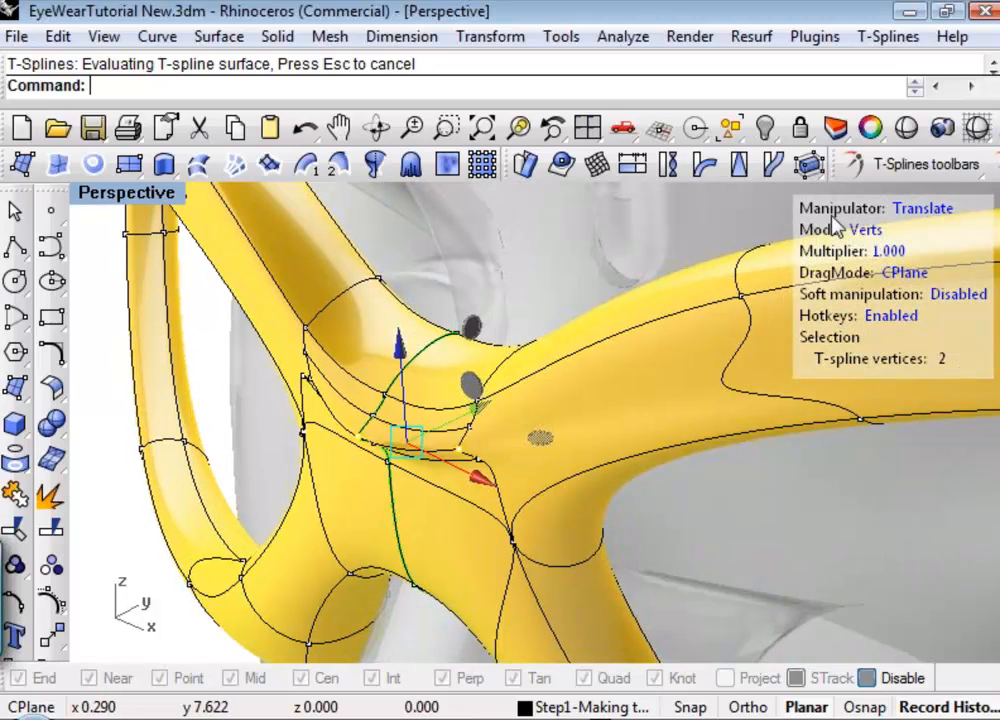
click(907, 128)
right_drag(503, 447, 565, 513)
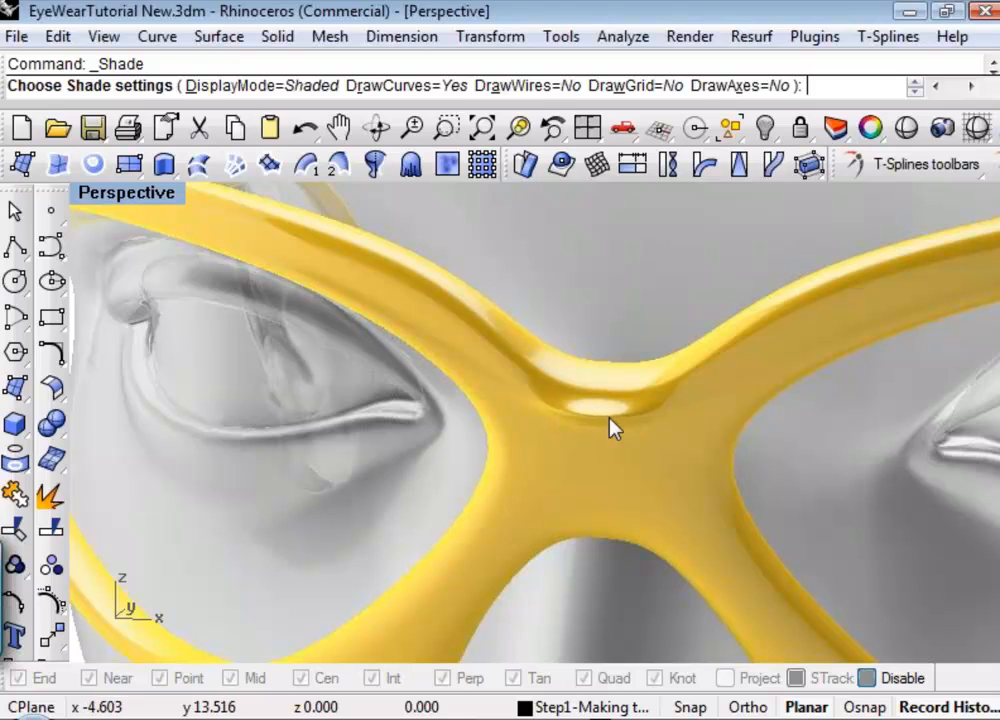
right_drag(516, 429, 513, 429)
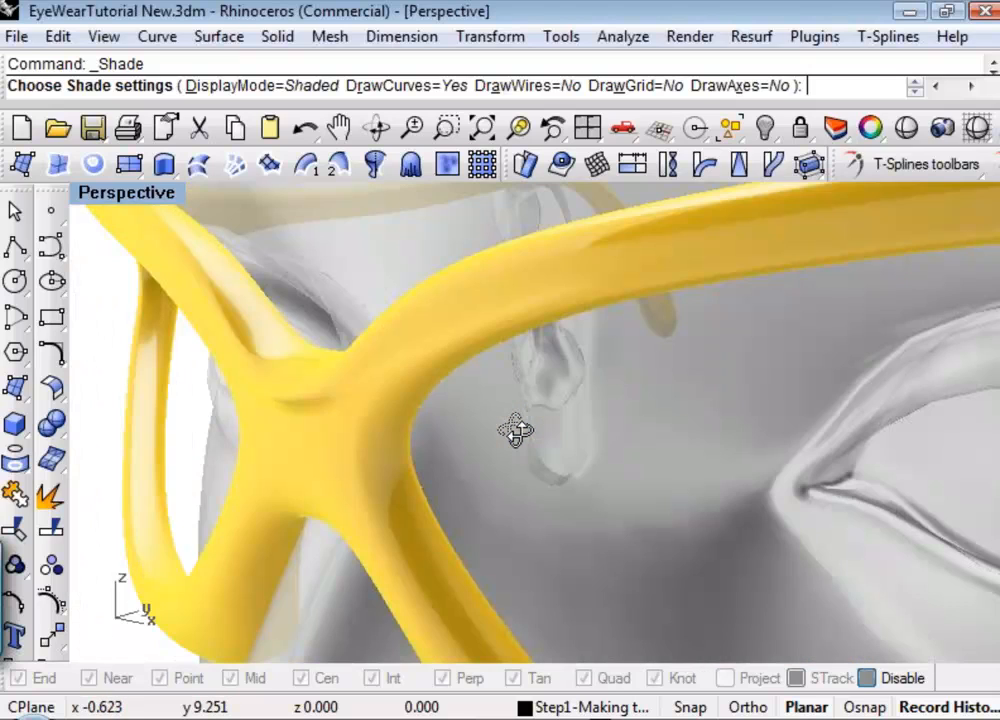
scroll(290, 425, up, 4)
right_drag(303, 440, 374, 440)
scroll(378, 450, down, 3)
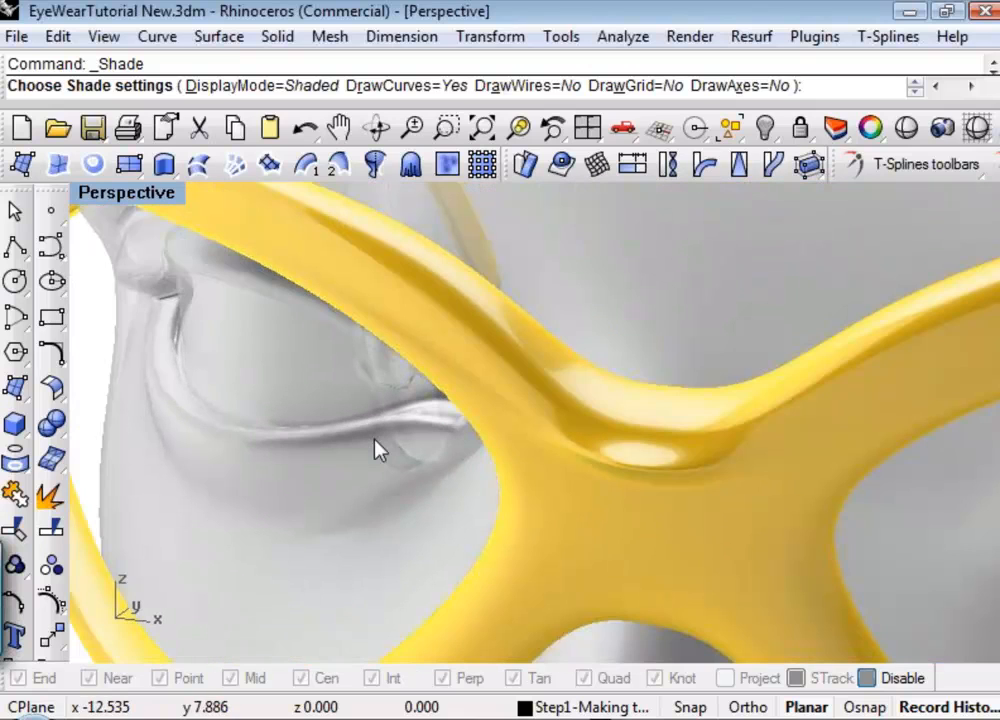
scroll(378, 450, down, 4)
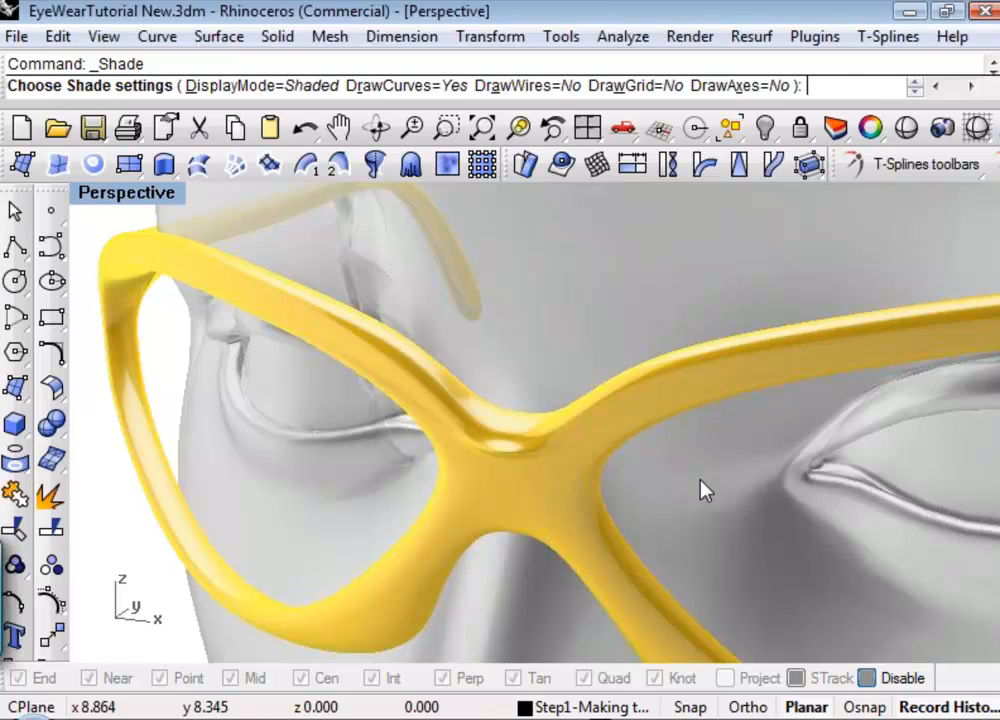
Exit the shaded preview, undo the ridge's weight change and clear the vertex selection.
key(ctrl+z)
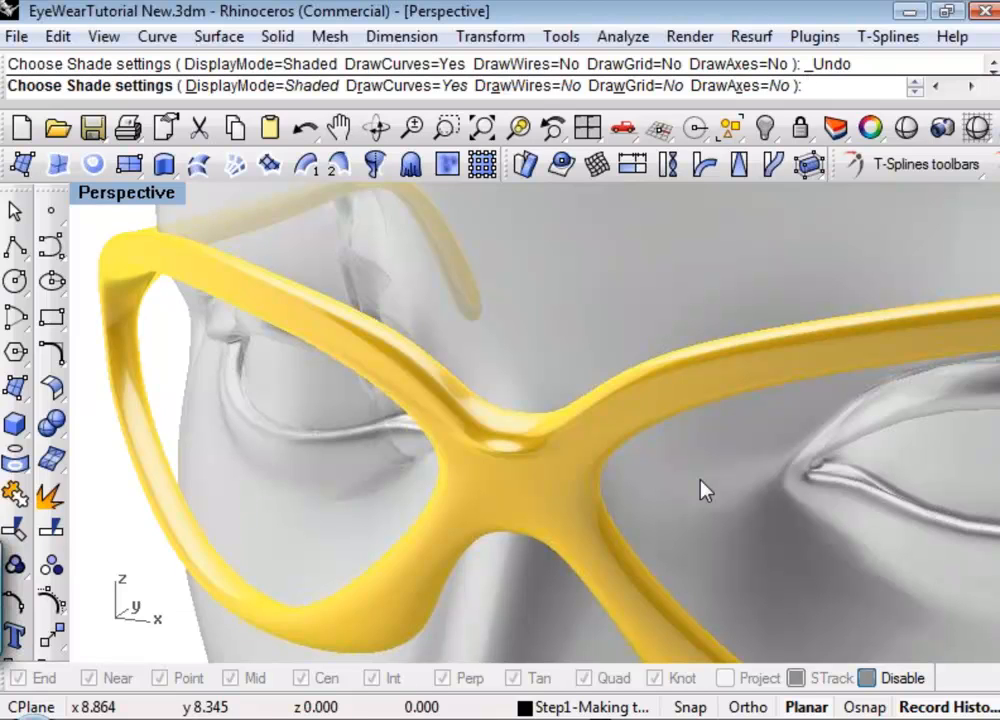
mouse_move(676, 496)
right_down()
mouse_move(665, 493)
mouse_move(668, 503)
right_up()
key(Escape)
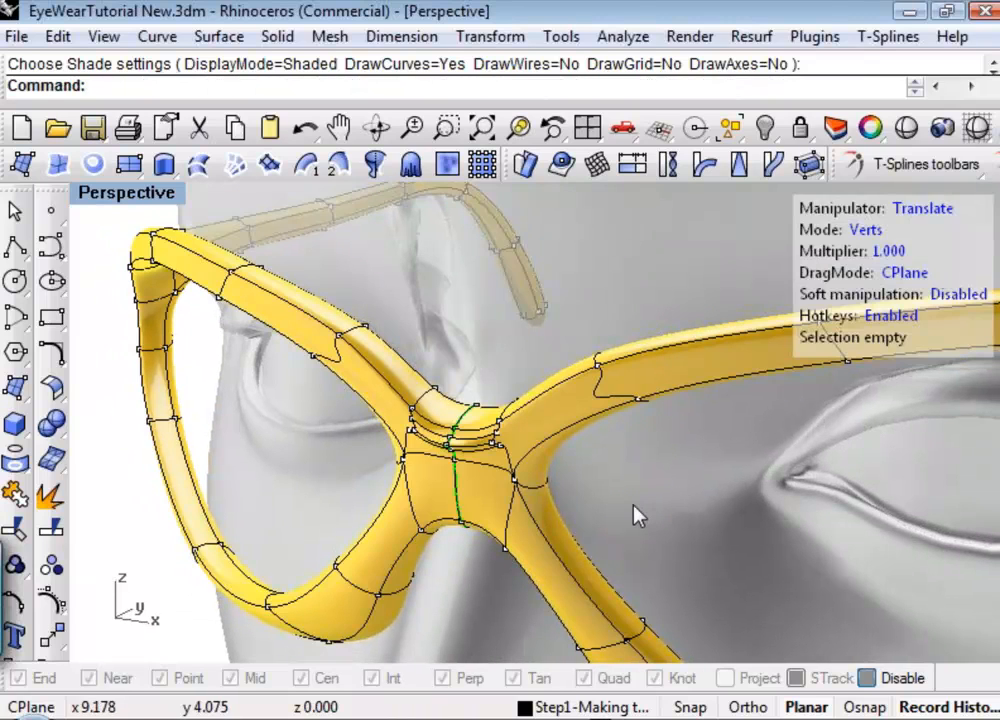
key(ctrl+z)
key(ctrl+z)
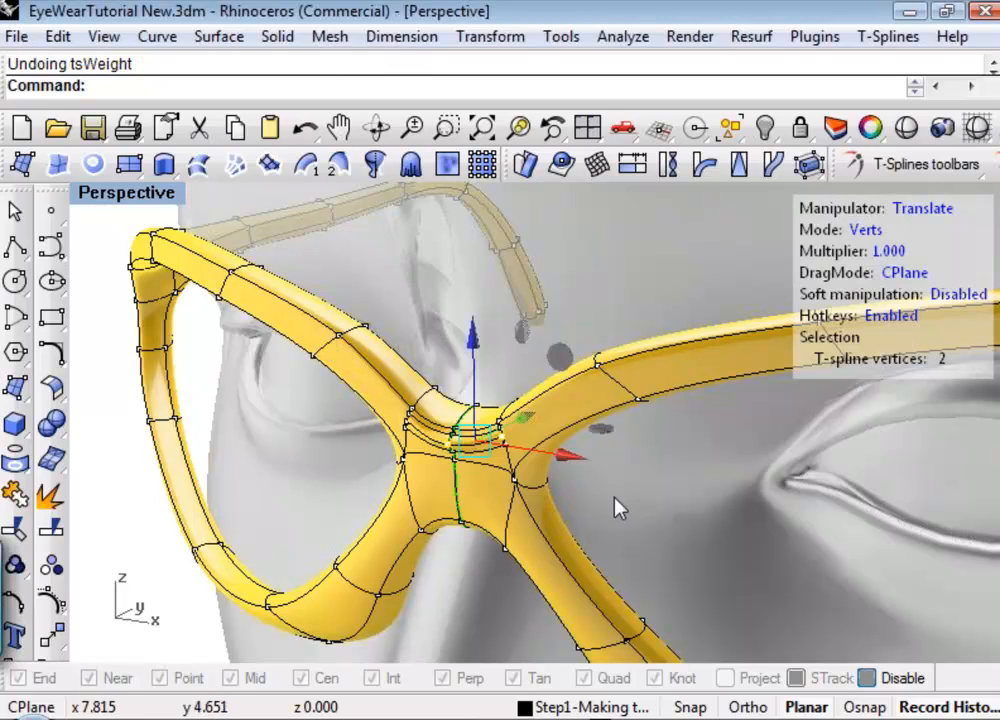
key(Escape)
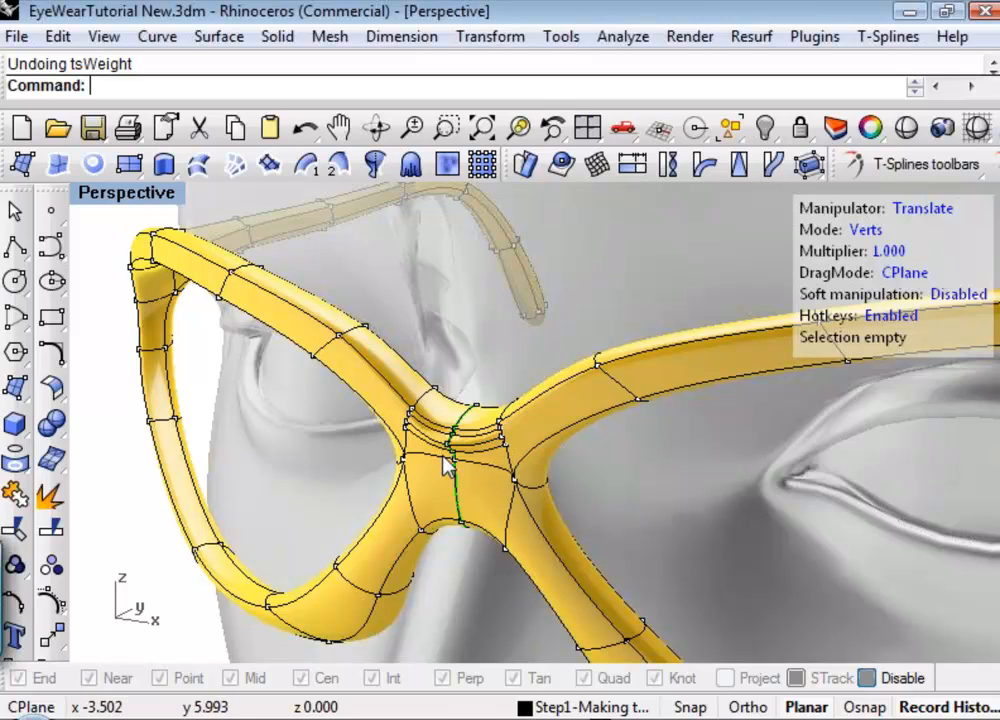
shift+right_drag(720, 478, 632, 437)
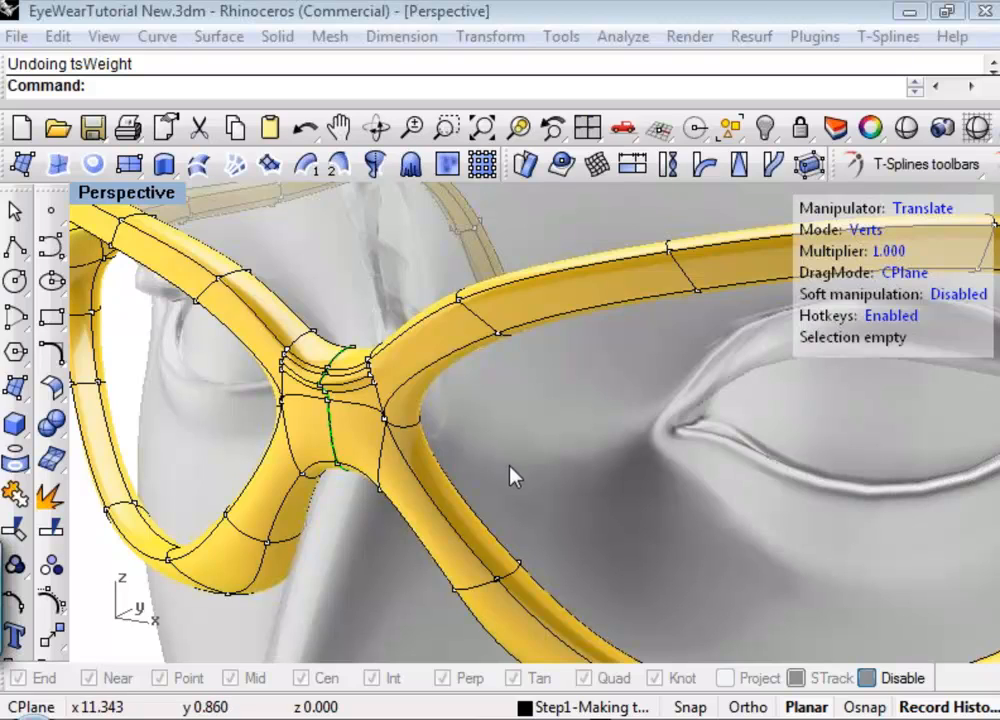
mouse_move(531, 455)
right_down()
mouse_move(520, 446)
mouse_move(525, 458)
right_up()
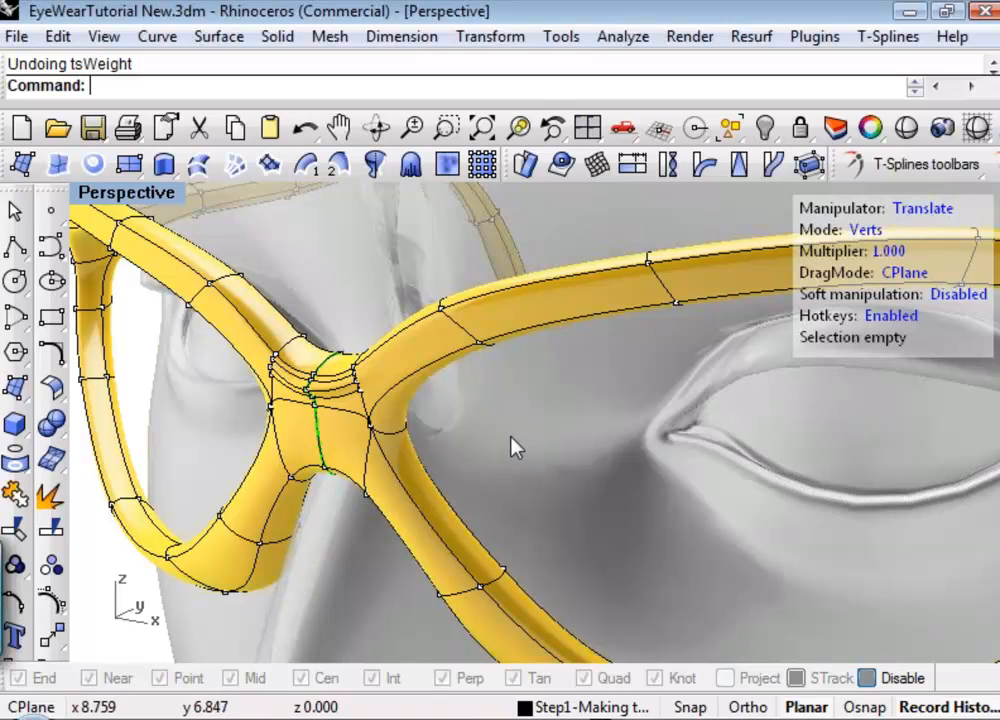
scroll(527, 449, down, 3)
shift+right_drag(530, 460, 458, 446)
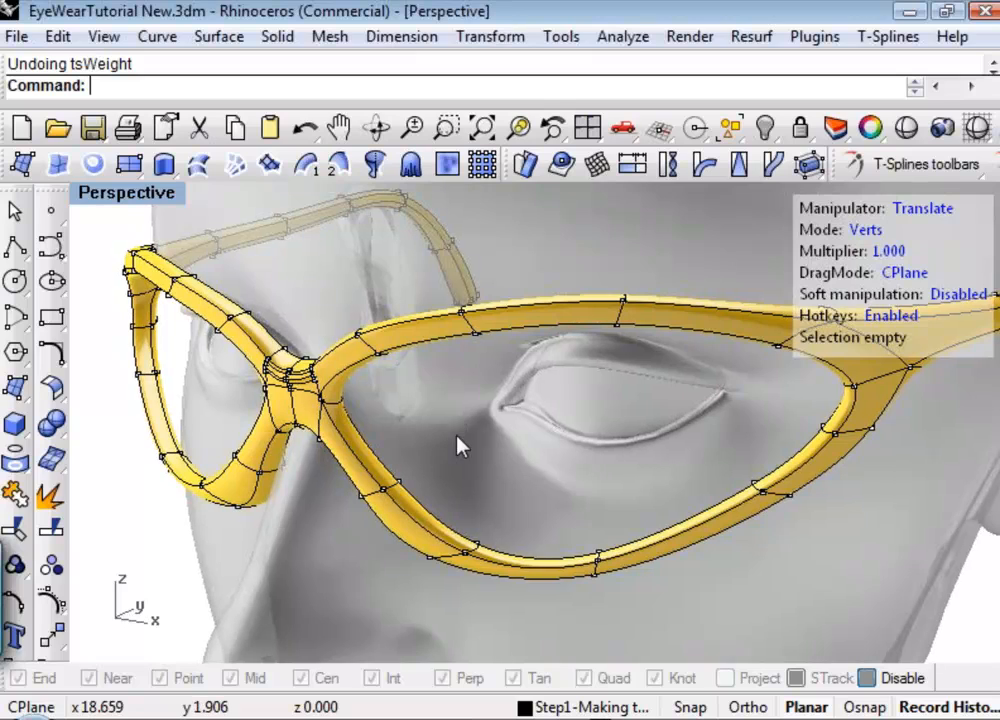
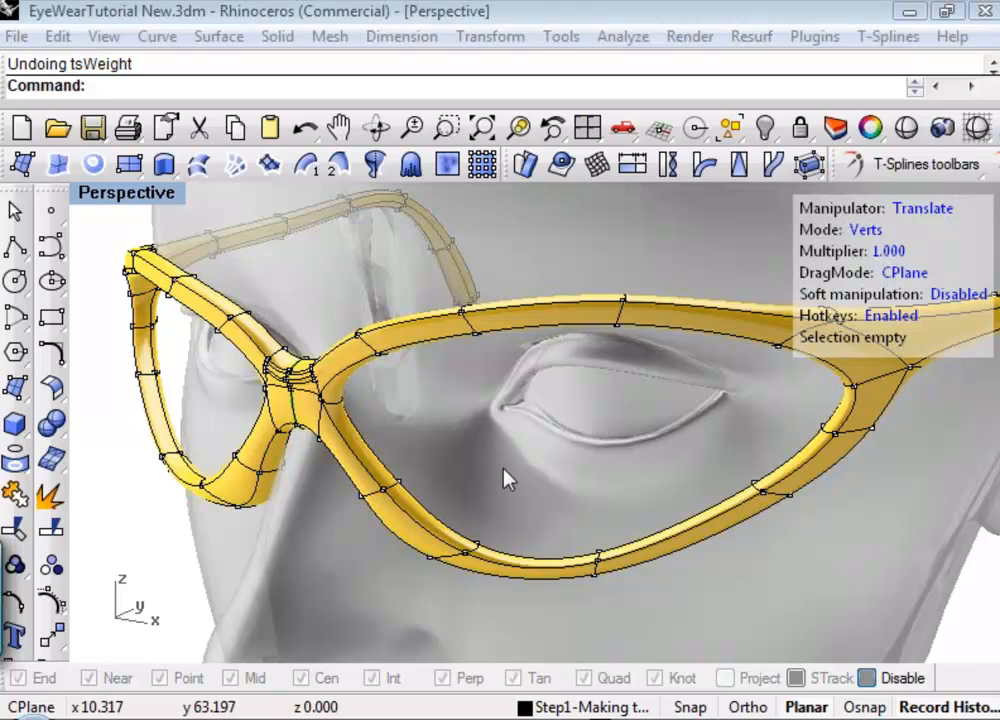
Switch the yellow frame from the smooth surface display to the faceted box-mode display.
right_drag(493, 411, 376, 430)
shift+right_drag(486, 453, 245, 432)
right_drag(455, 458, 420, 530)
key(Tab)
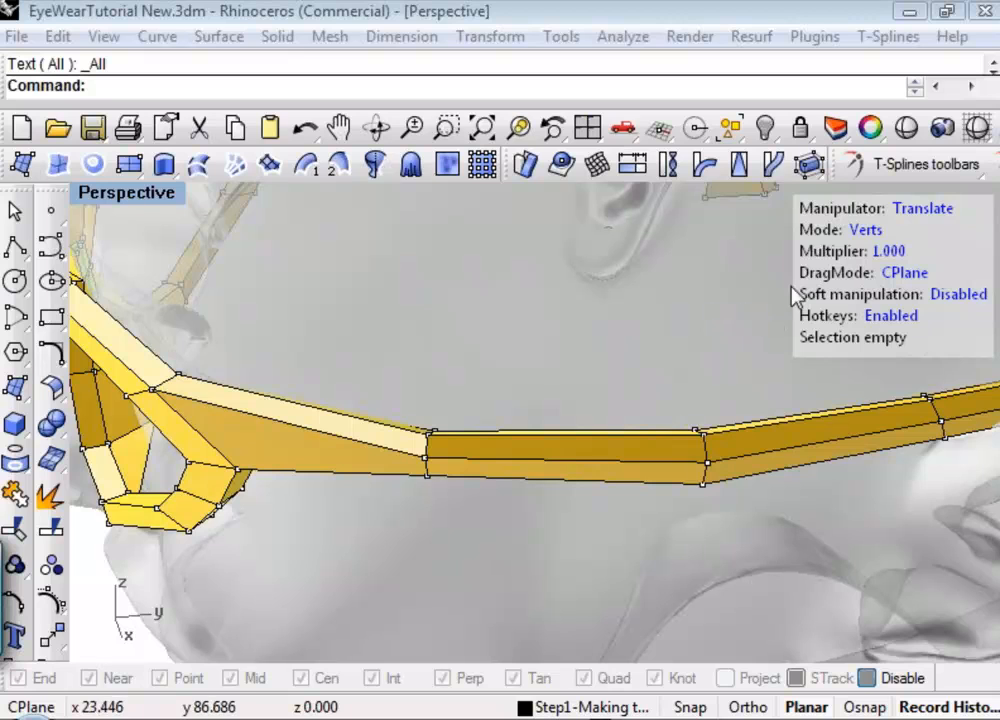
Bridge the outer and inner faces at the frame's temple corner with 2 segments to make a through opening.
shift+right_drag(547, 393, 580, 458)
click(995, 165)
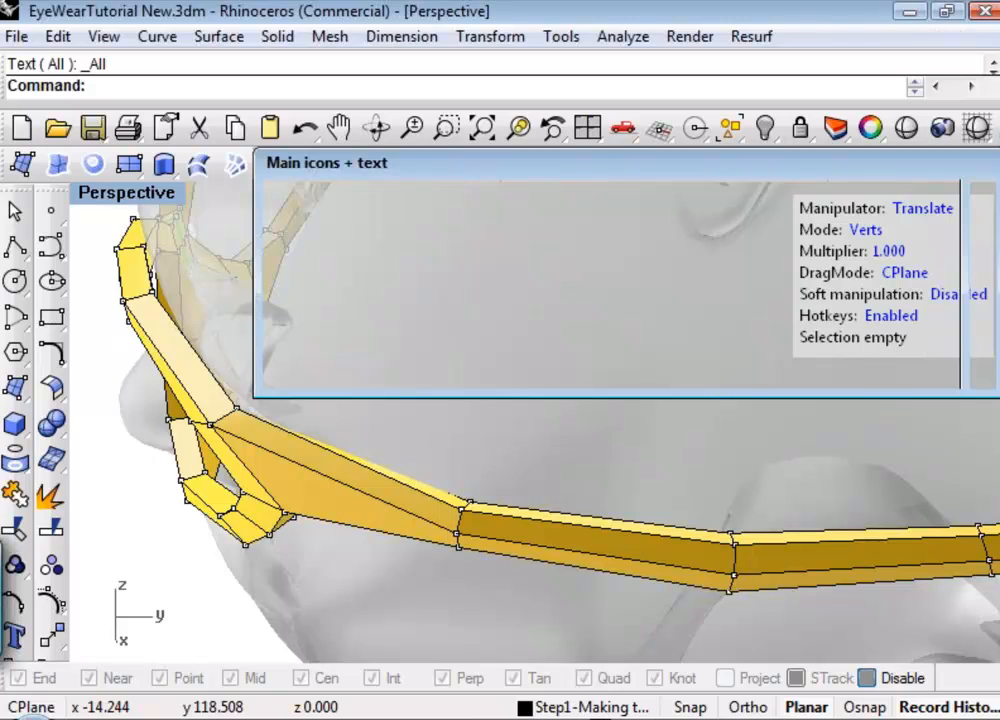
click(840, 268)
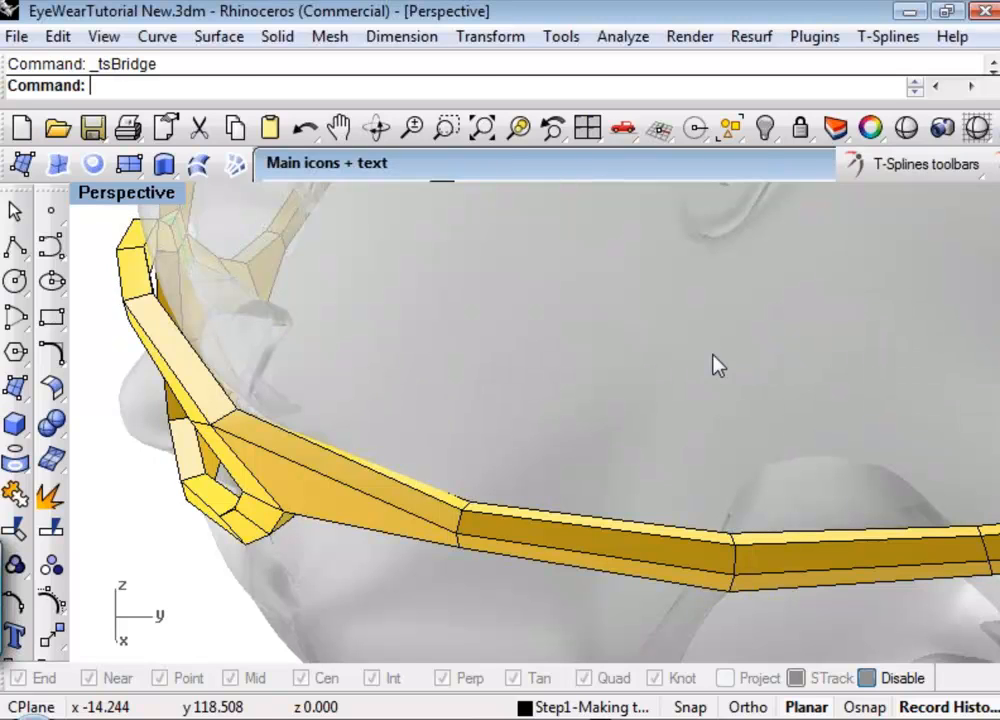
click(335, 510)
right_drag(335, 510, 313, 258)
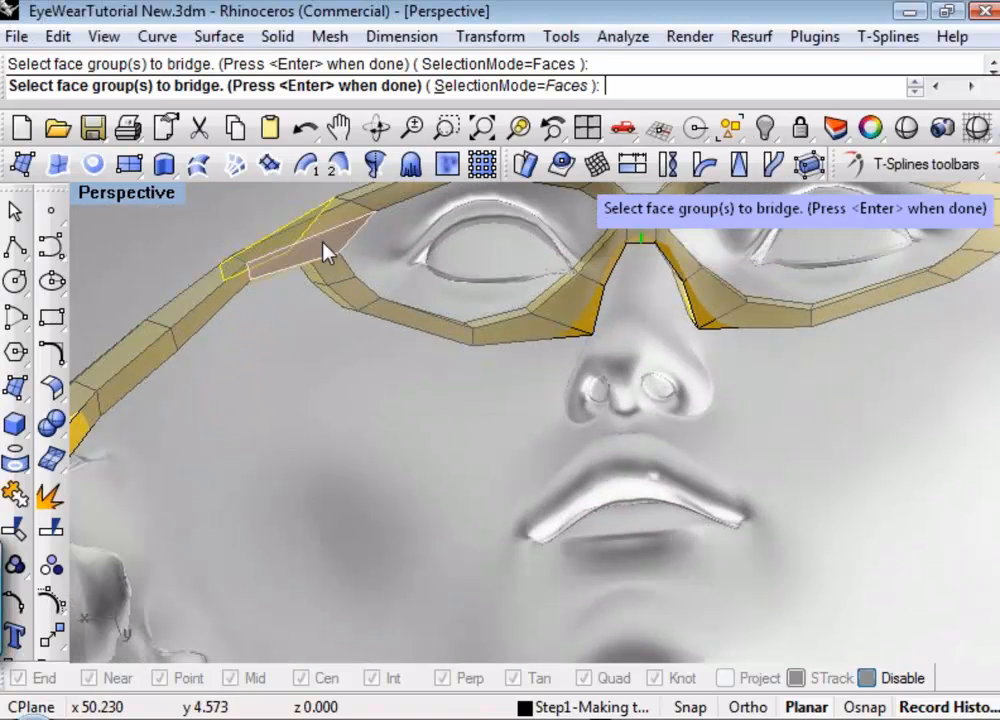
click(327, 252)
right_drag(324, 330, 741, 460)
key(Return)
click(577, 70)
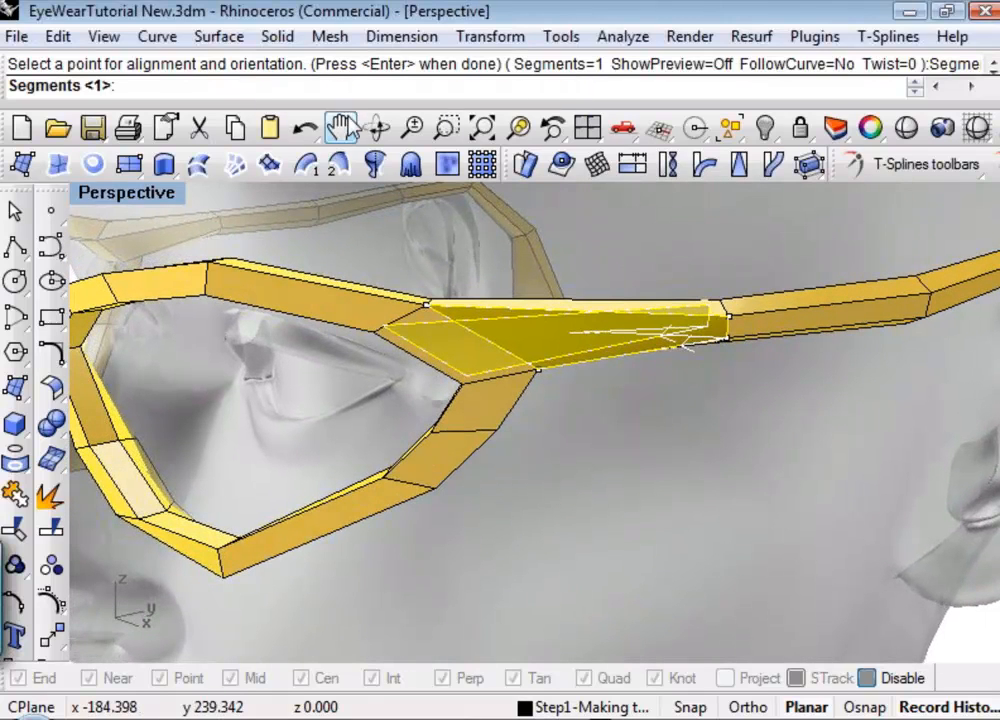
text(2)
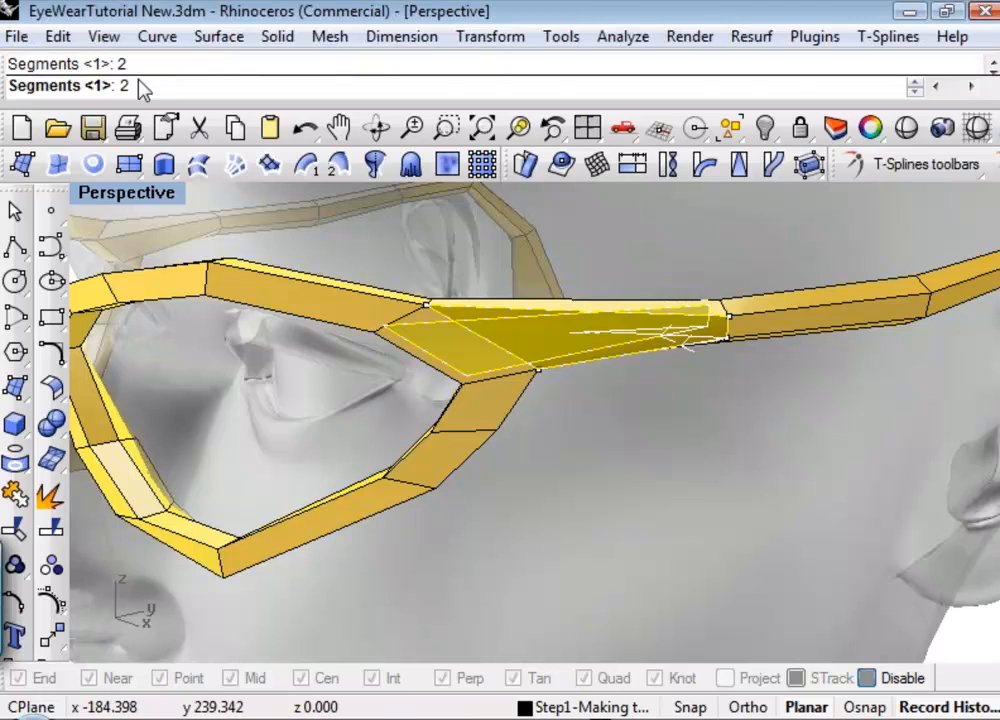
key(Return)
right_drag(692, 495, 612, 490)
key(Return)
scroll(547, 470, up, 5)
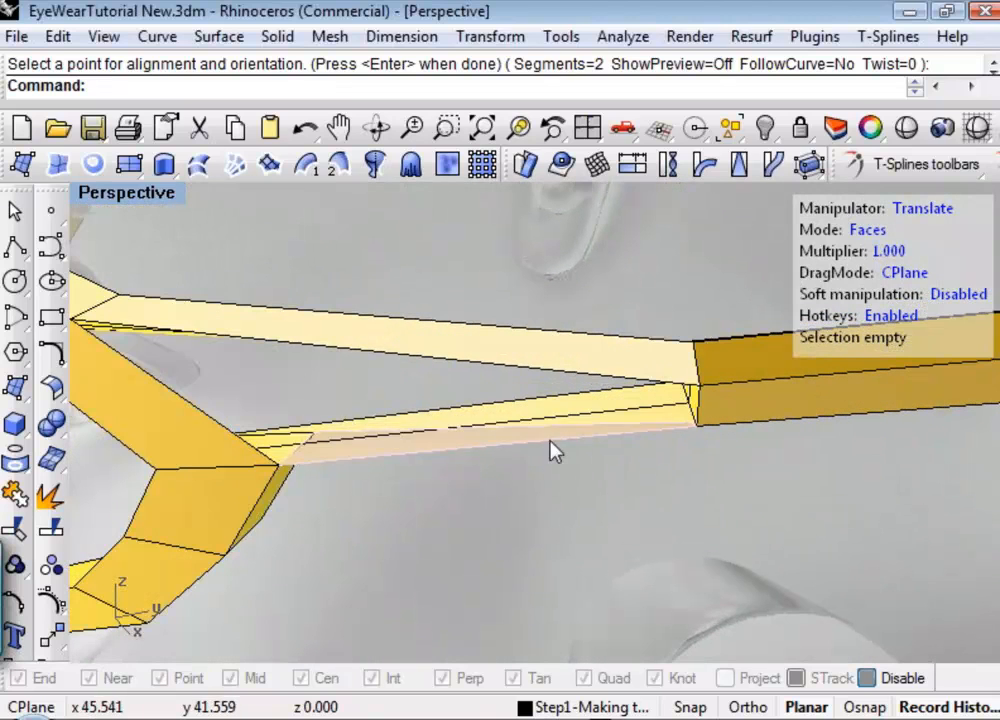
text(S)
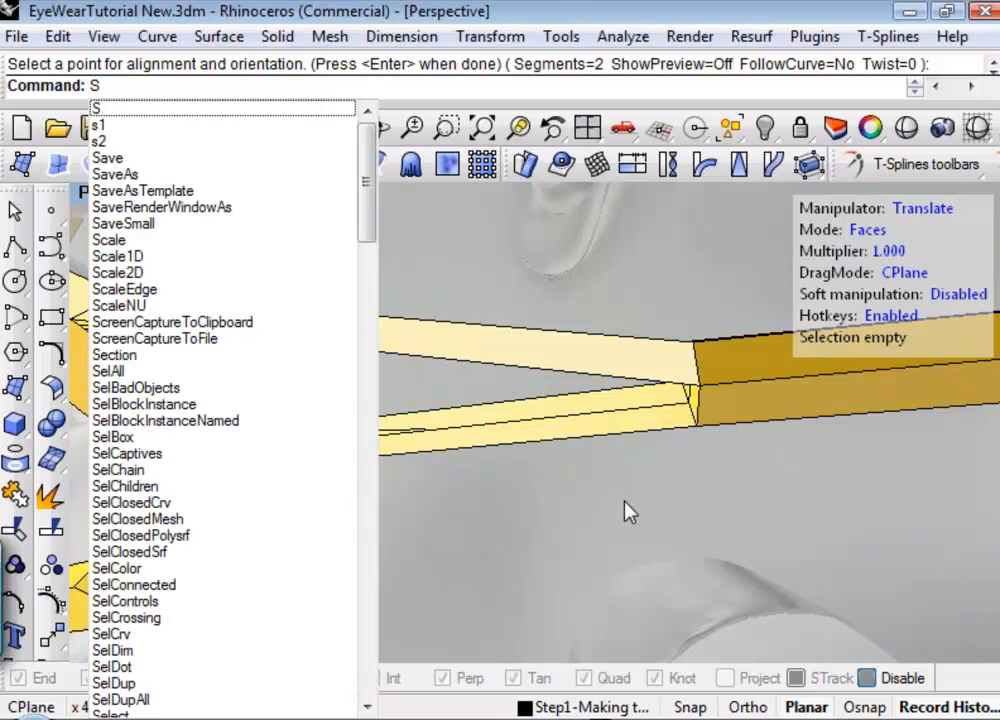
right_drag(597, 503, 573, 482)
text(ss)
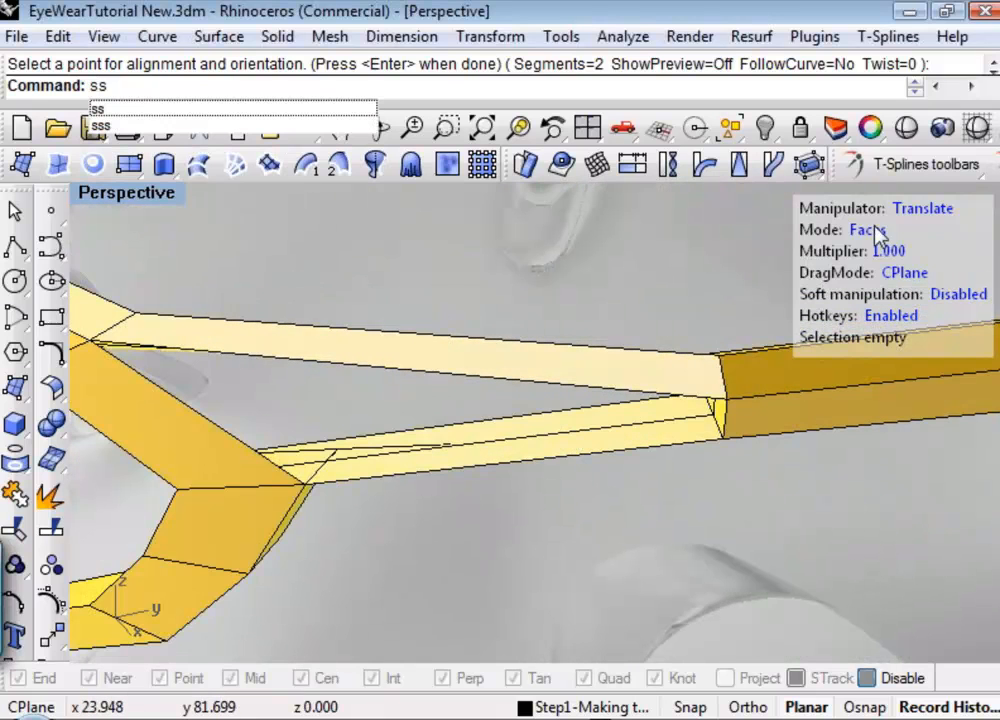
right_drag(598, 315, 585, 274)
key(Escape)
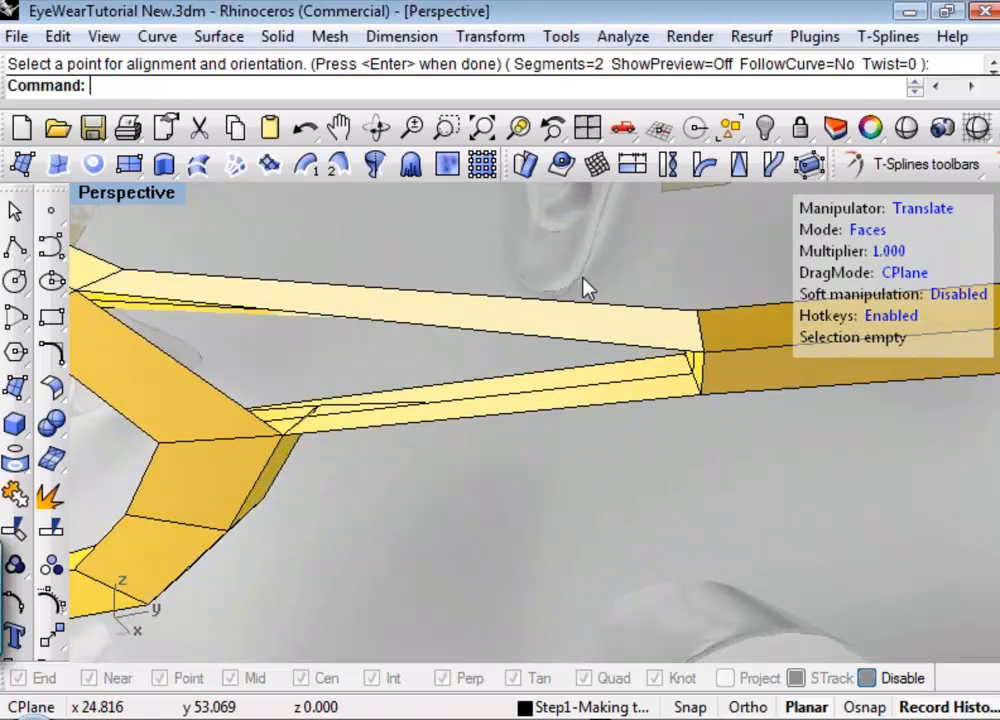
Select the loop of four edges around the inside of the temple opening and scale it down uniformly.
right_drag(661, 553, 670, 557)
key(2)
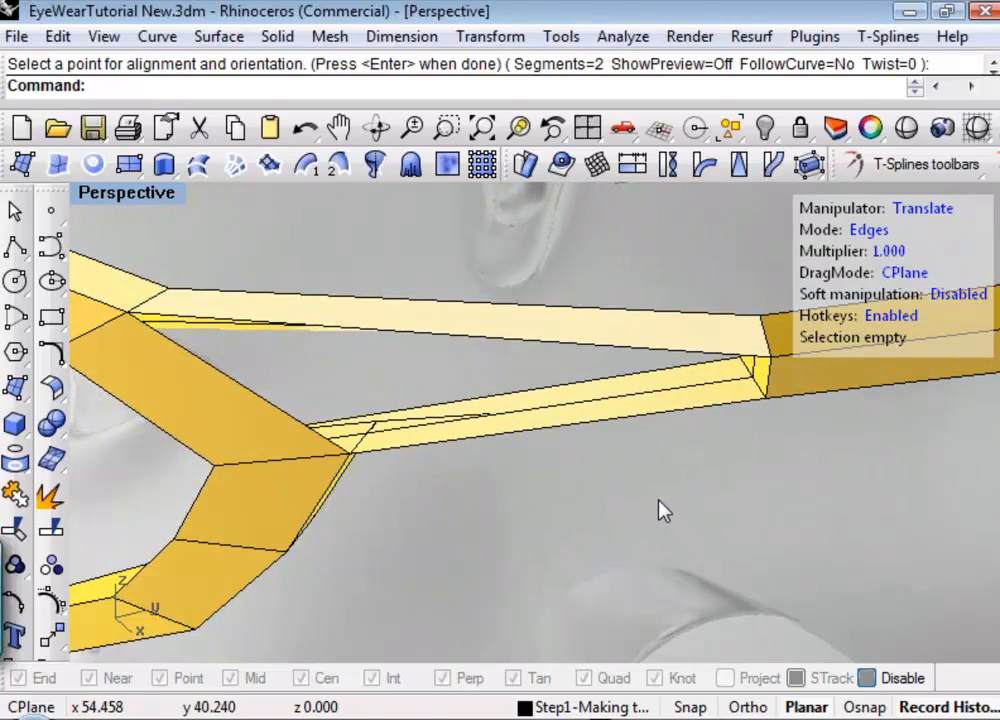
click(634, 404)
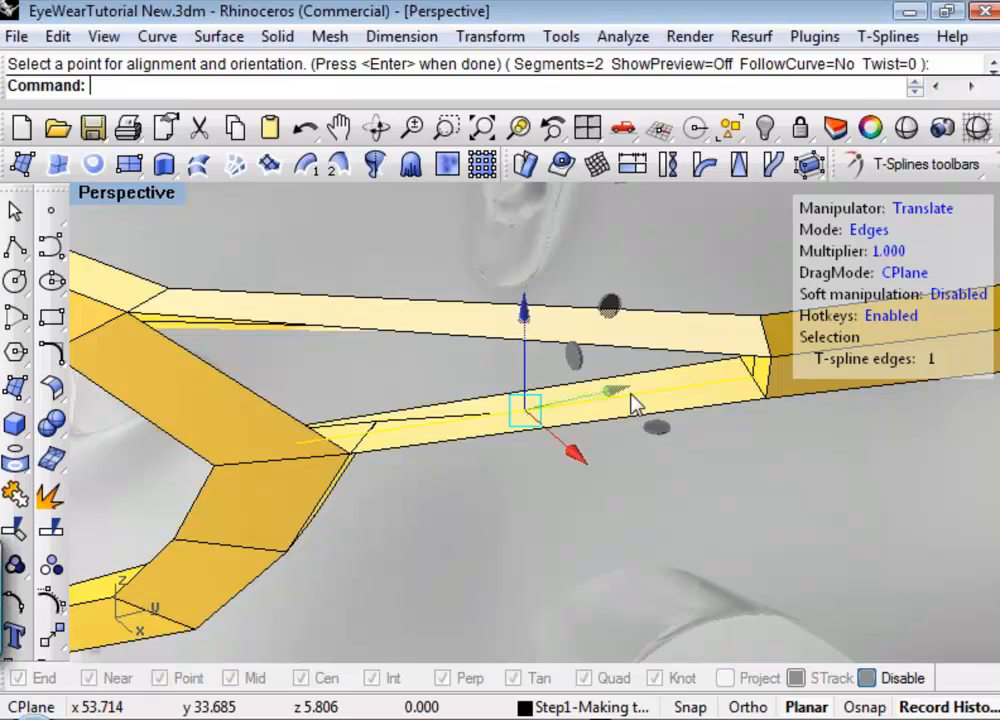
double_click(634, 404)
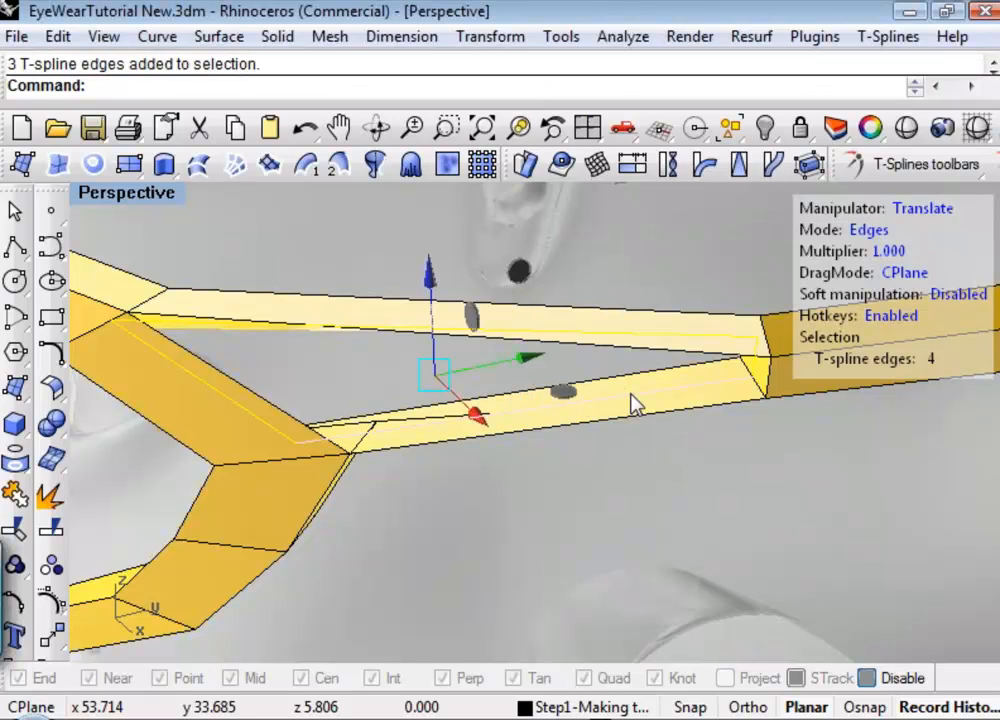
key(e)
key(r)
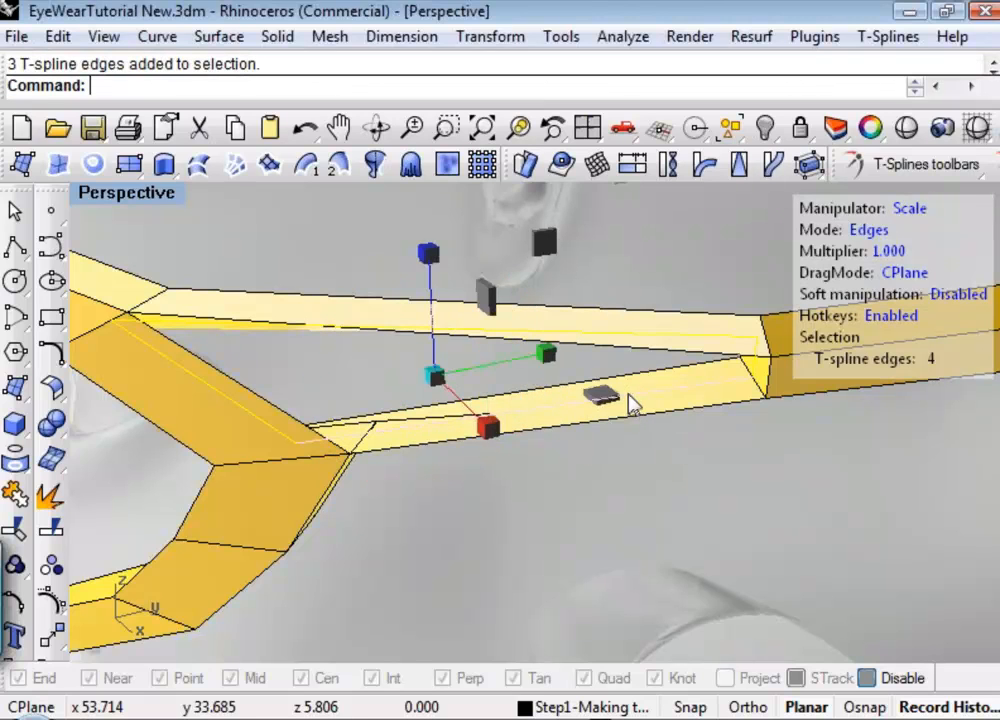
drag(435, 377, 404, 386)
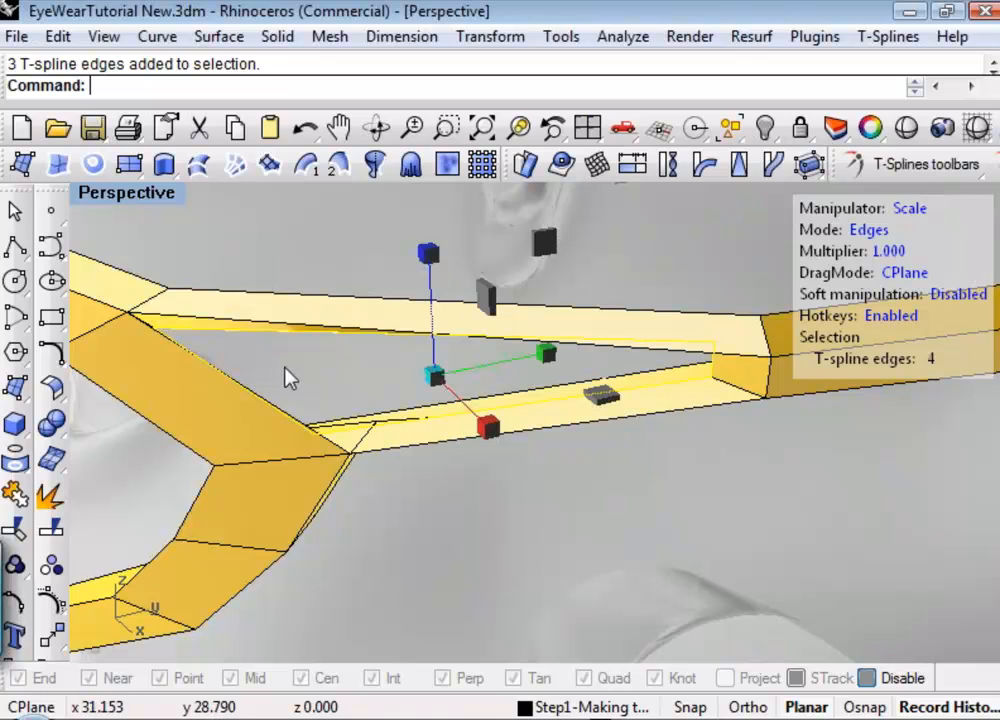
Move the front inner edge of the temple opening back along the Y axis, toward the temple arm.
right_drag(362, 391, 217, 405)
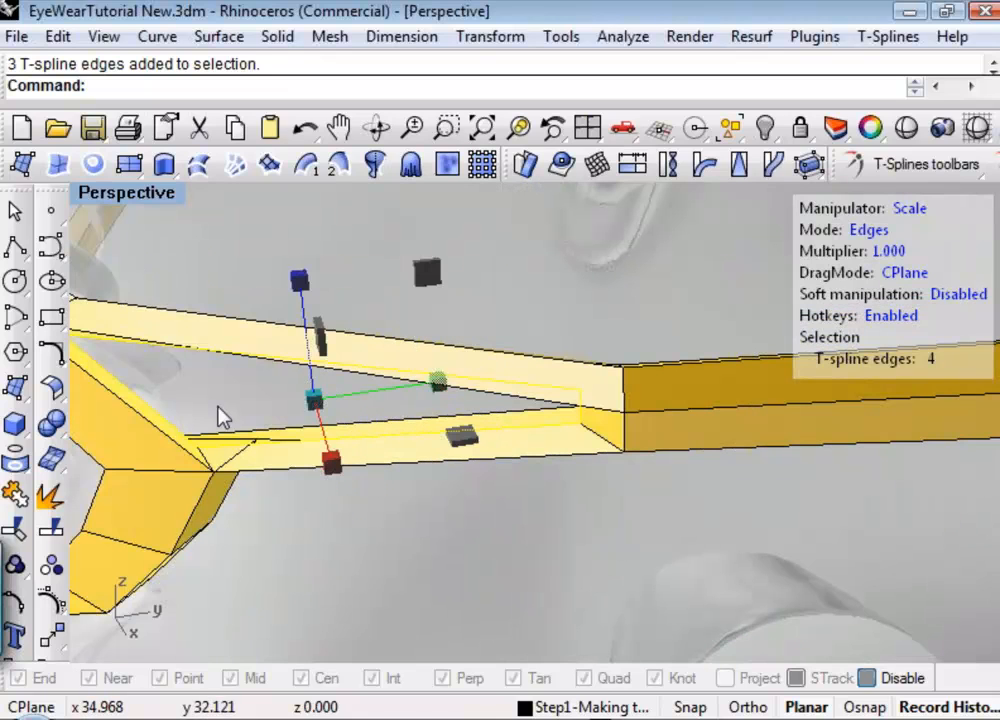
click(155, 405)
click(153, 407)
key(w)
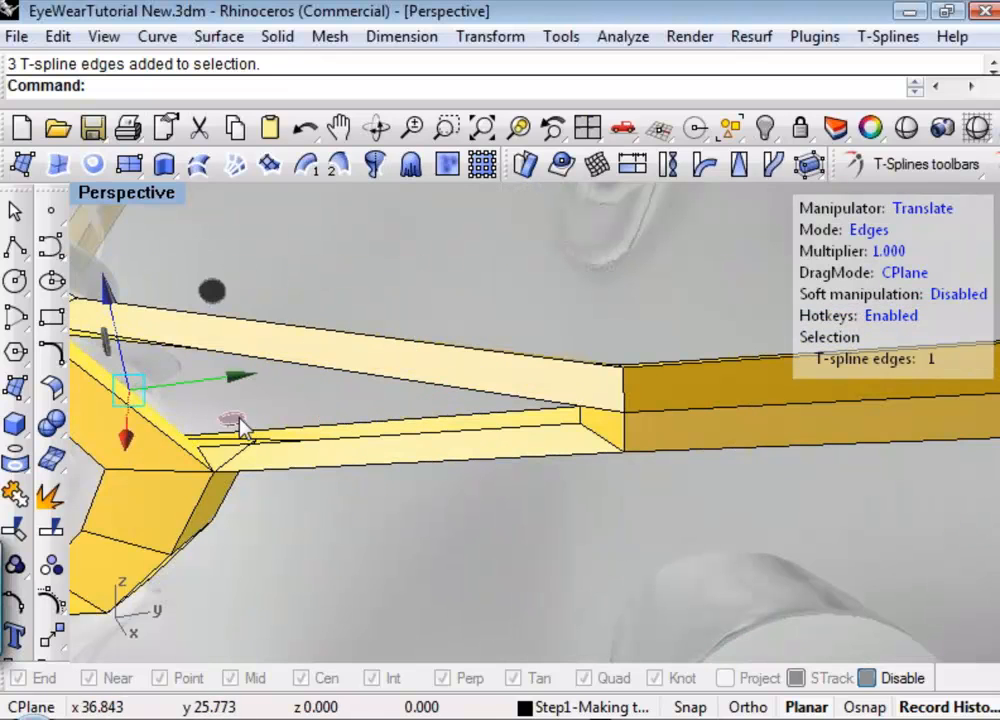
right_drag(234, 420, 374, 434)
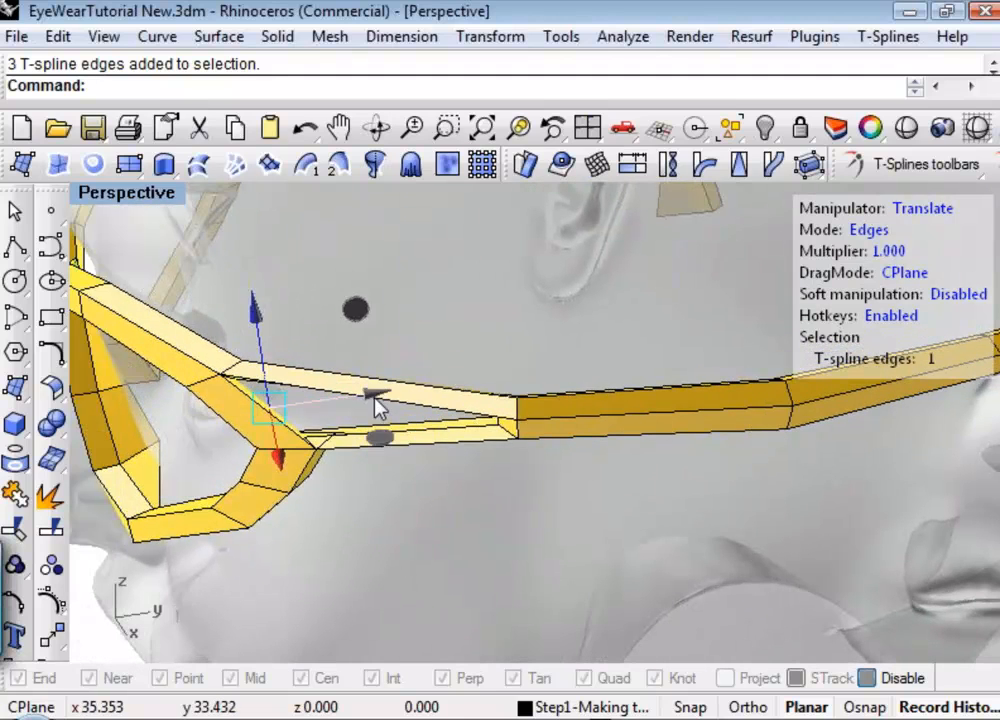
drag(374, 397, 397, 402)
Scale the opening's front inner edge down along the vertical Z axis.
key(e)
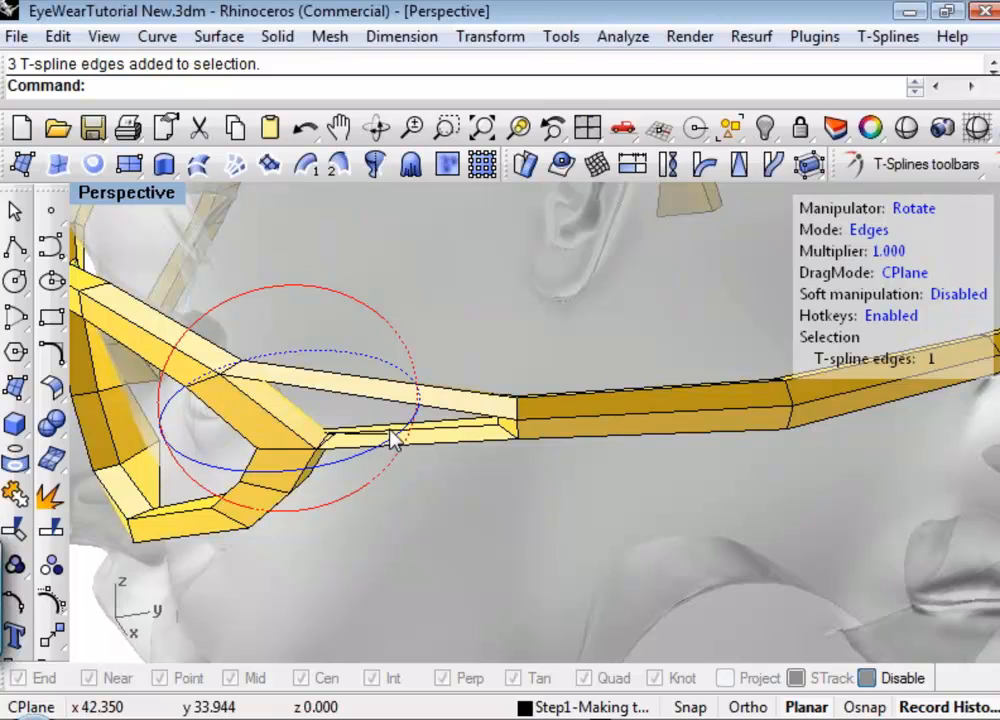
key(r)
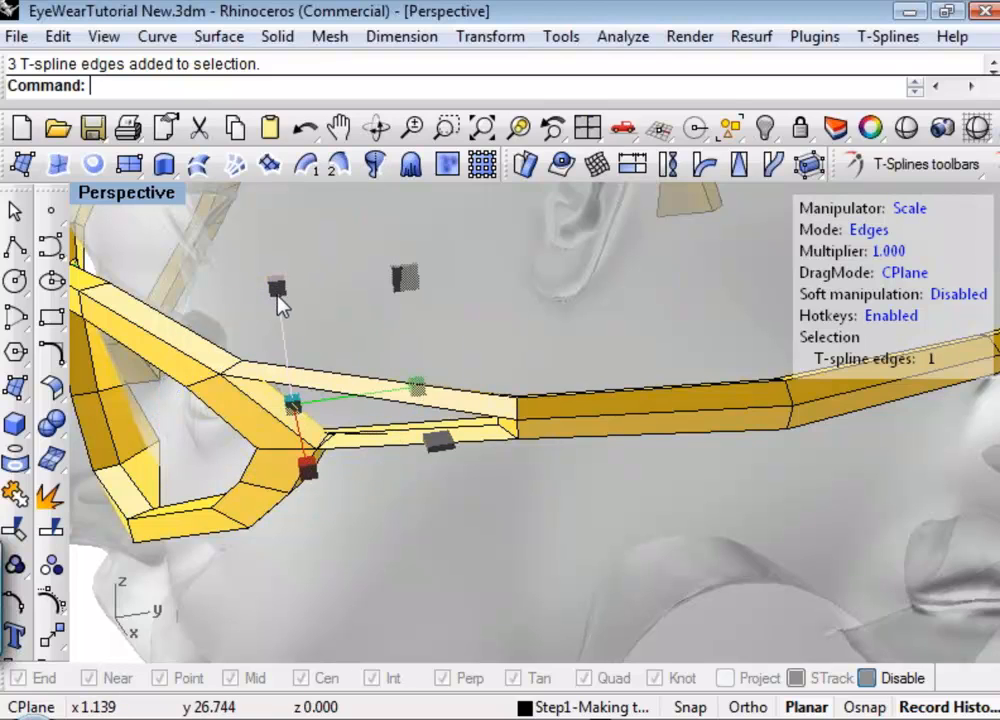
drag(279, 297, 314, 418)
click(291, 420)
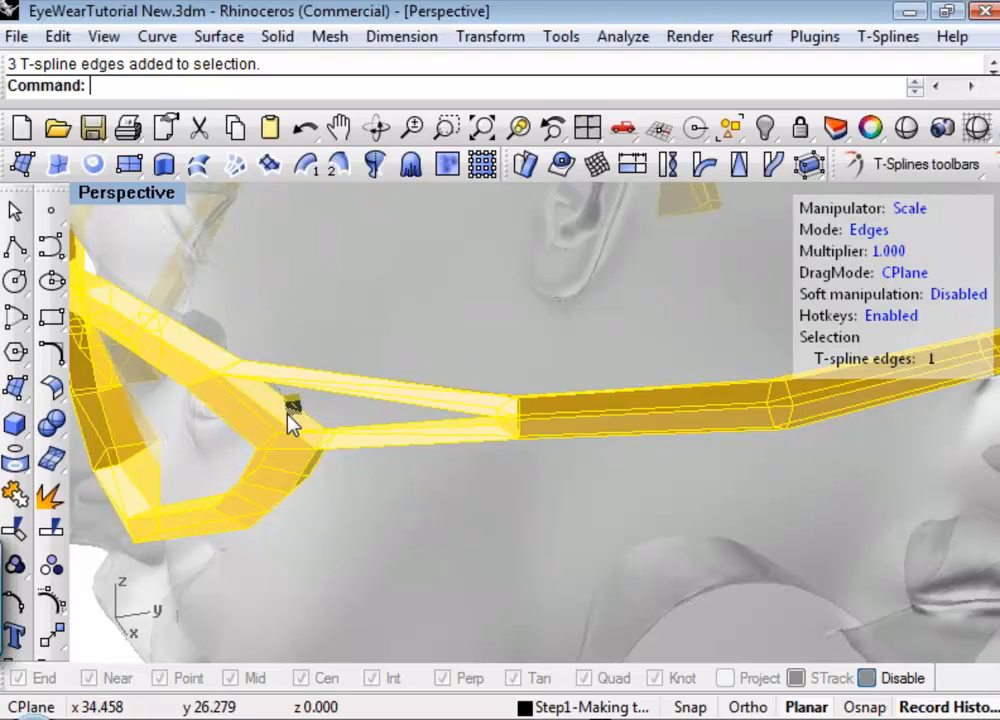
drag(218, 425, 219, 427)
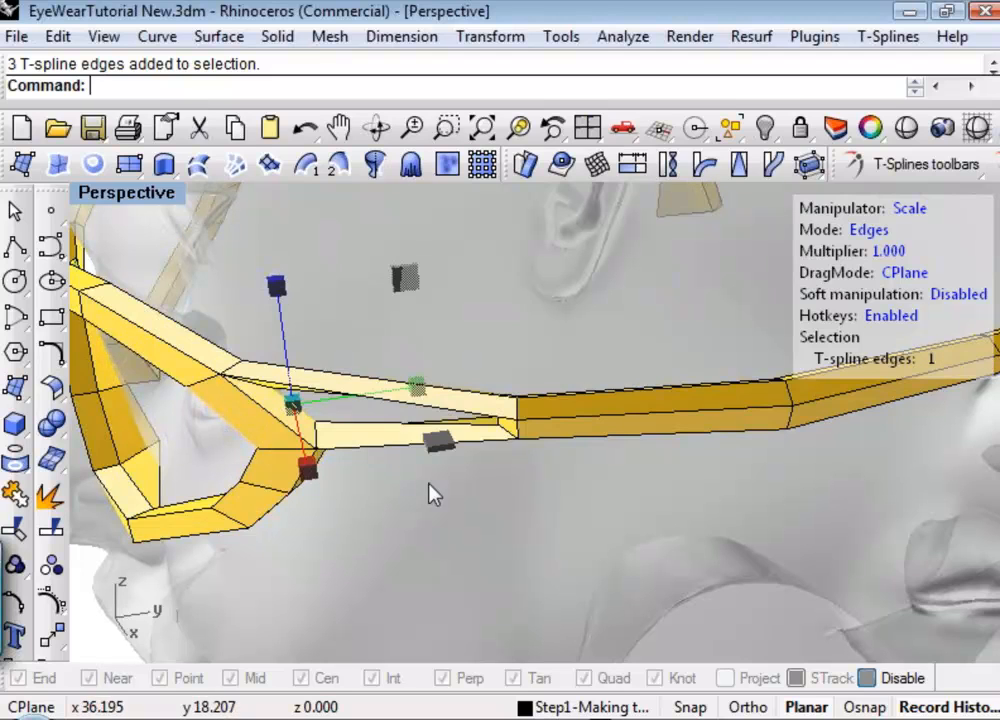
mouse_move(470, 490)
right_down()
mouse_move(504, 482)
mouse_move(513, 464)
mouse_move(477, 510)
right_up()
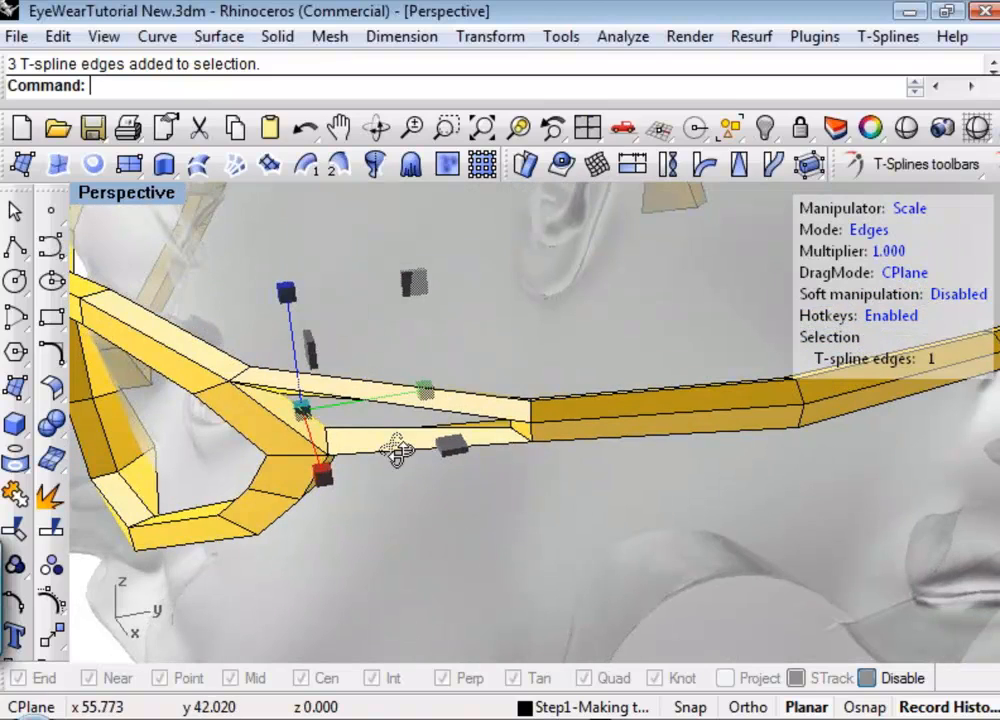
Return the frame to the smooth surface display and clear the edge selection.
right_drag(397, 451, 500, 424)
key(Tab)
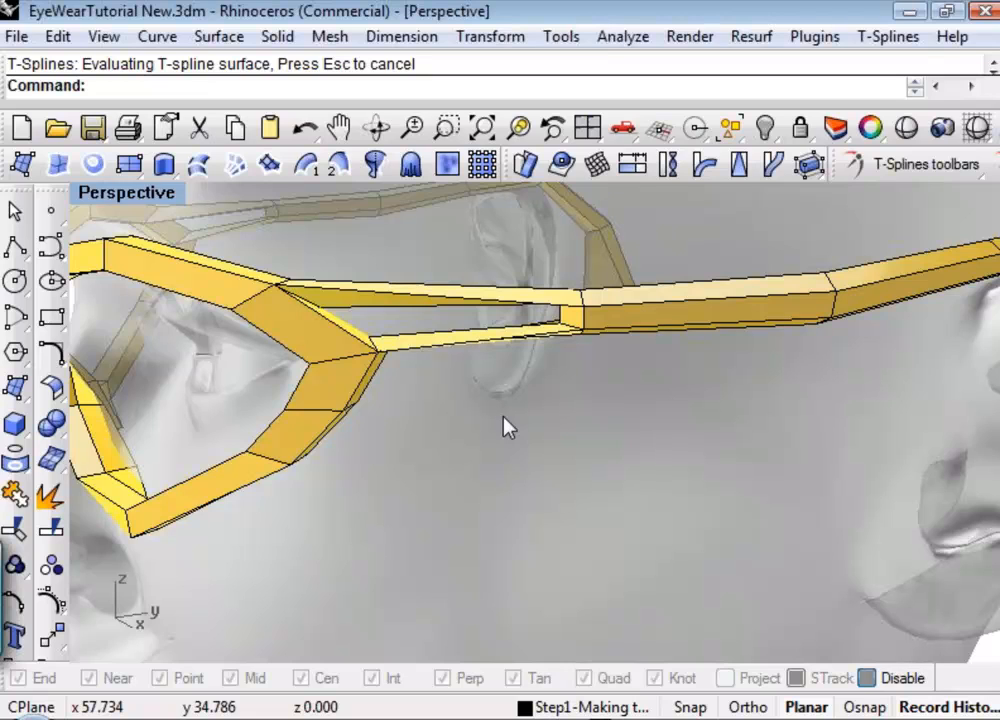
key(Tab)
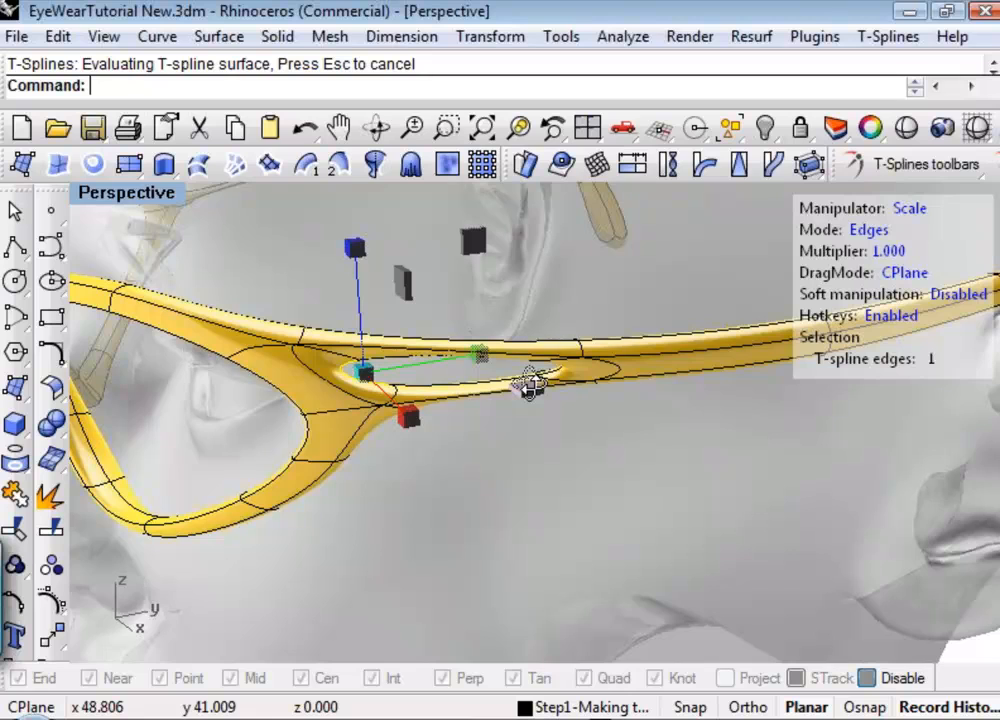
right_drag(530, 384, 589, 346)
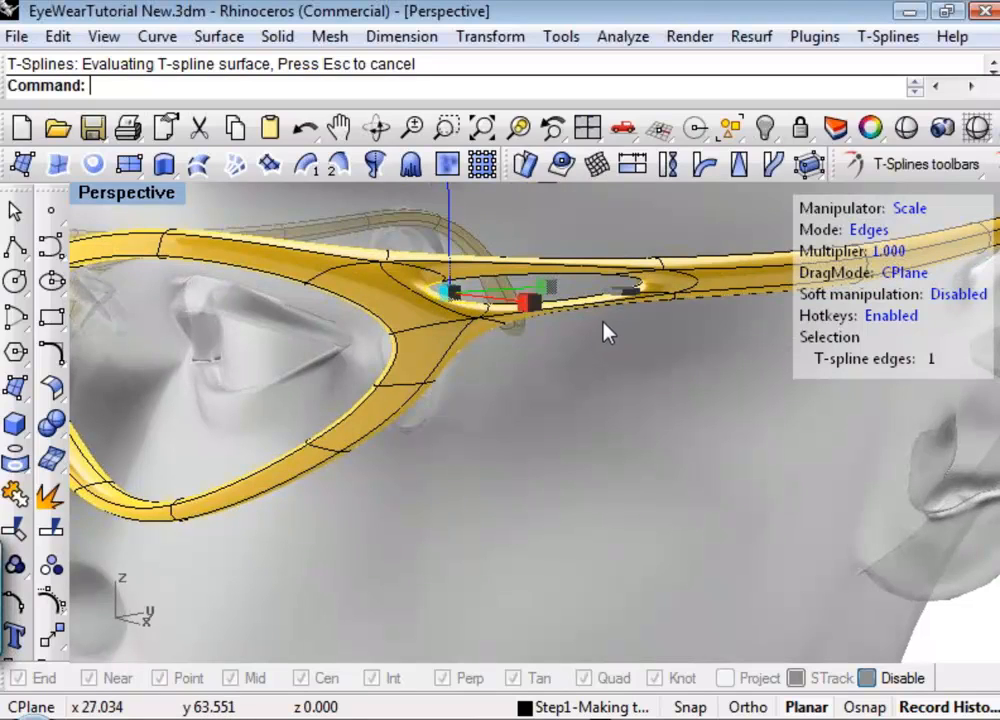
click(603, 321)
Move the rear inner edge of the temple opening outward along the X axis and deselect it.
scroll(643, 281, up, 3)
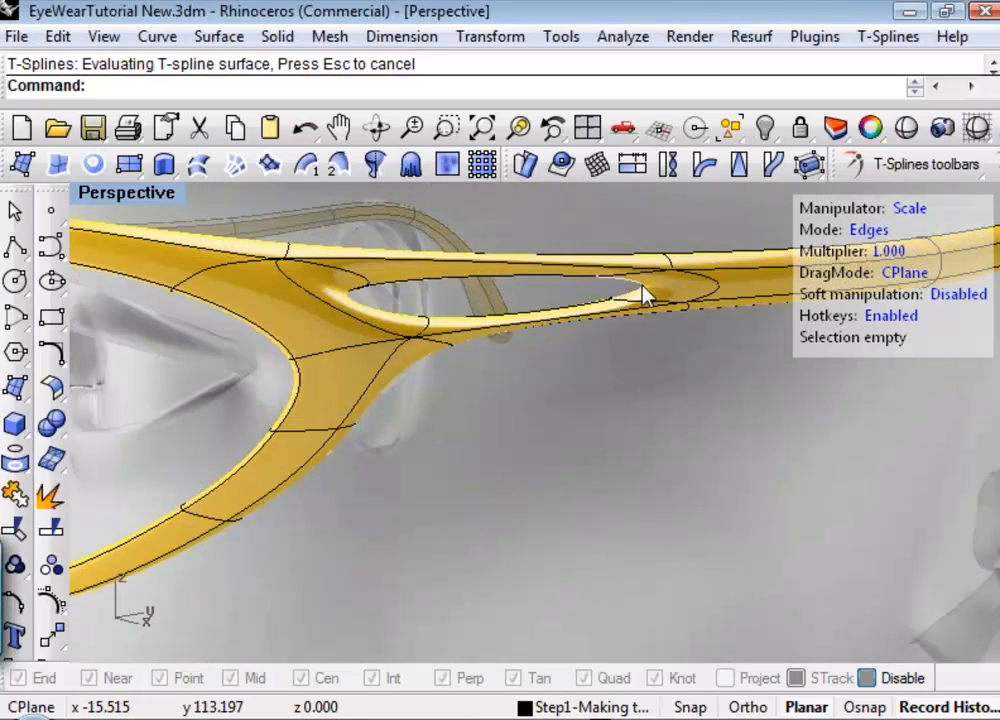
click(644, 294)
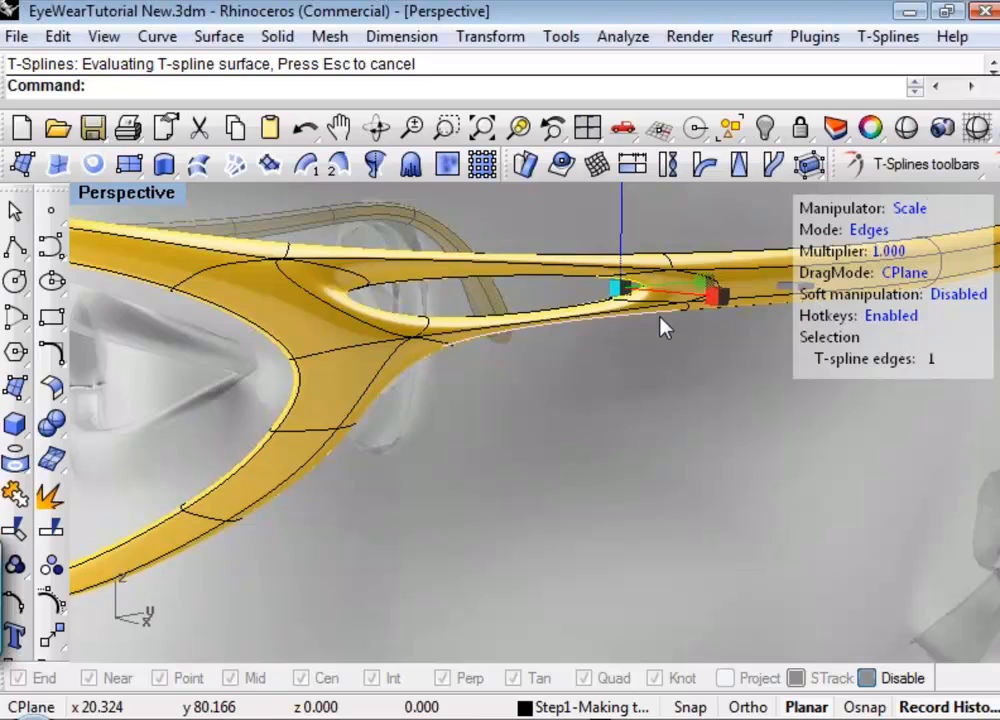
key(w)
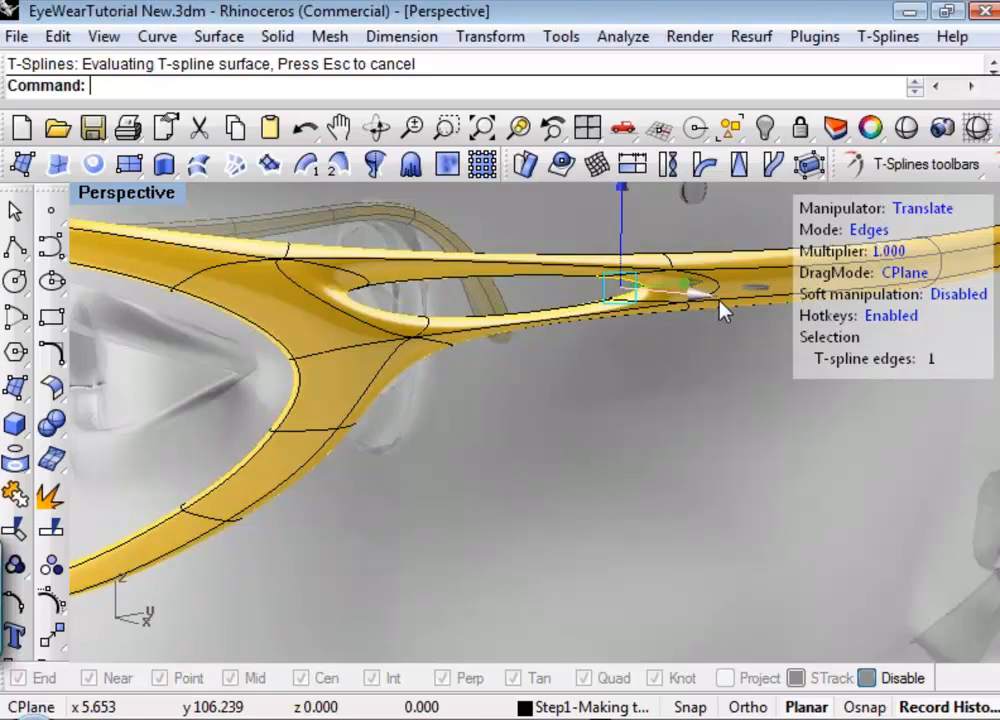
drag(728, 307, 678, 390)
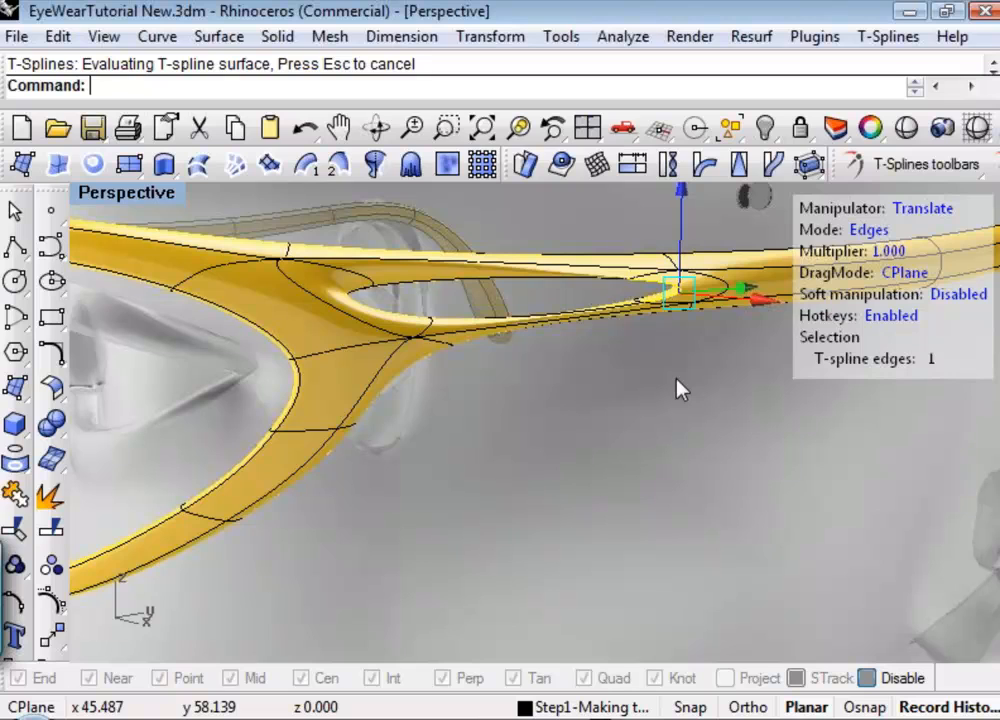
click(545, 368)
Run tsMakeUniform on the yellow frame's T-spline.
right_drag(547, 397, 632, 440)
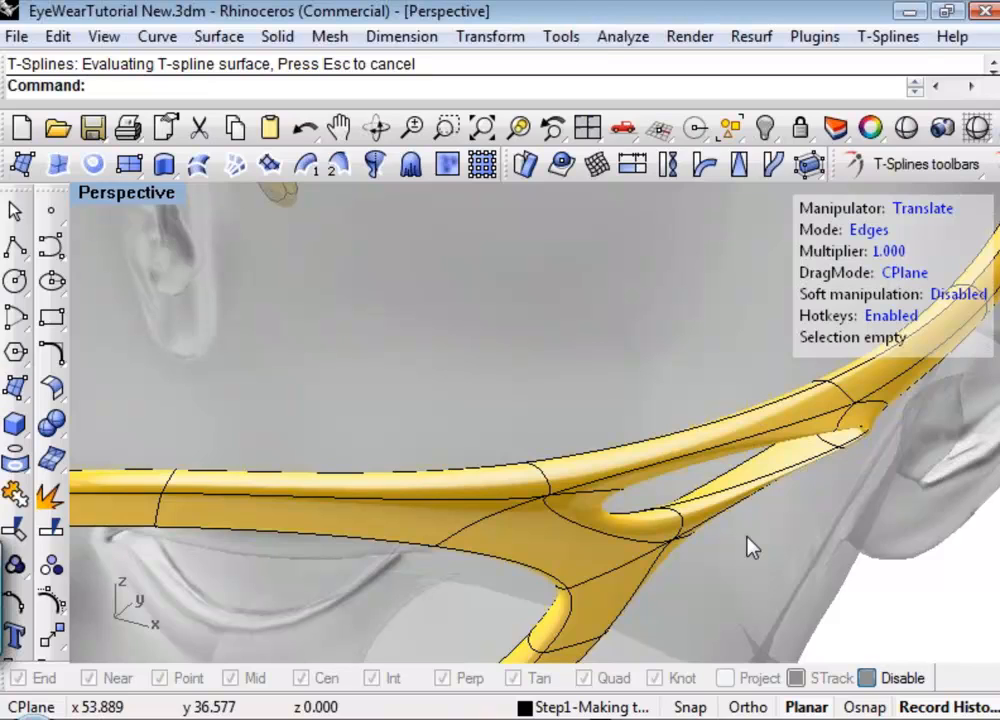
mouse_move(653, 485)
shift+right_down()
mouse_move(647, 479)
mouse_move(652, 490)
shift+right_up()
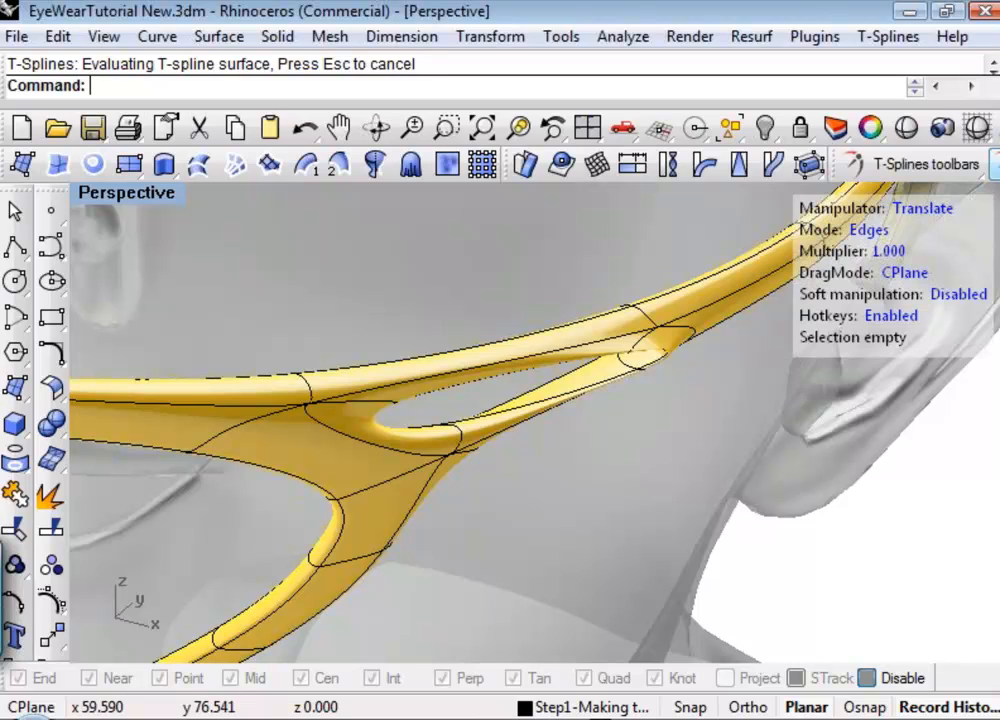
click(996, 165)
right_click(942, 310)
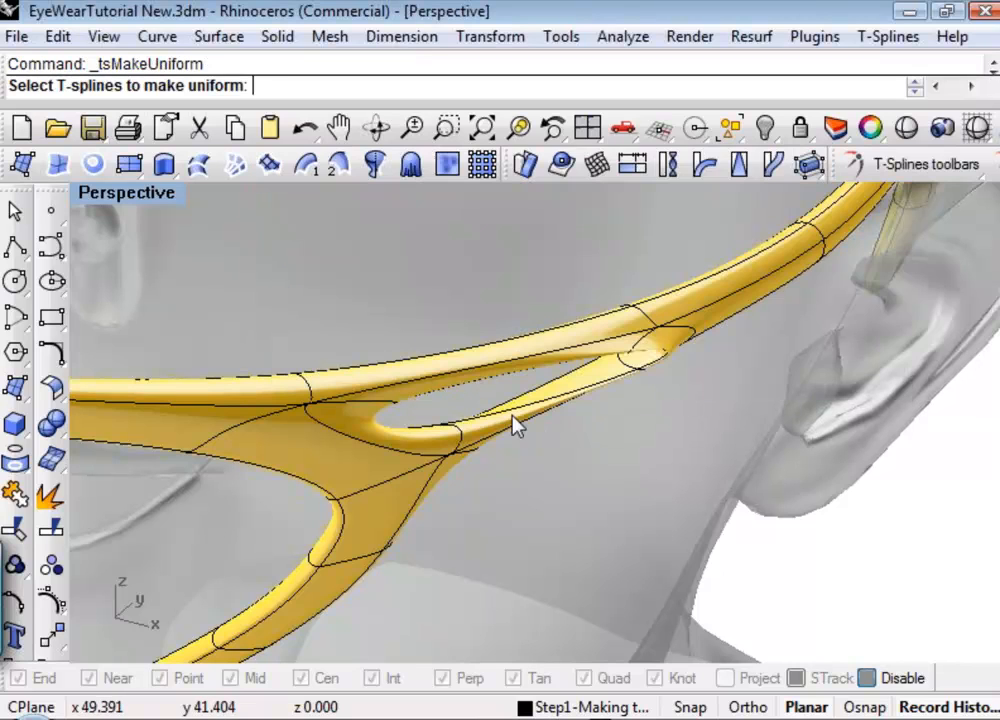
click(497, 421)
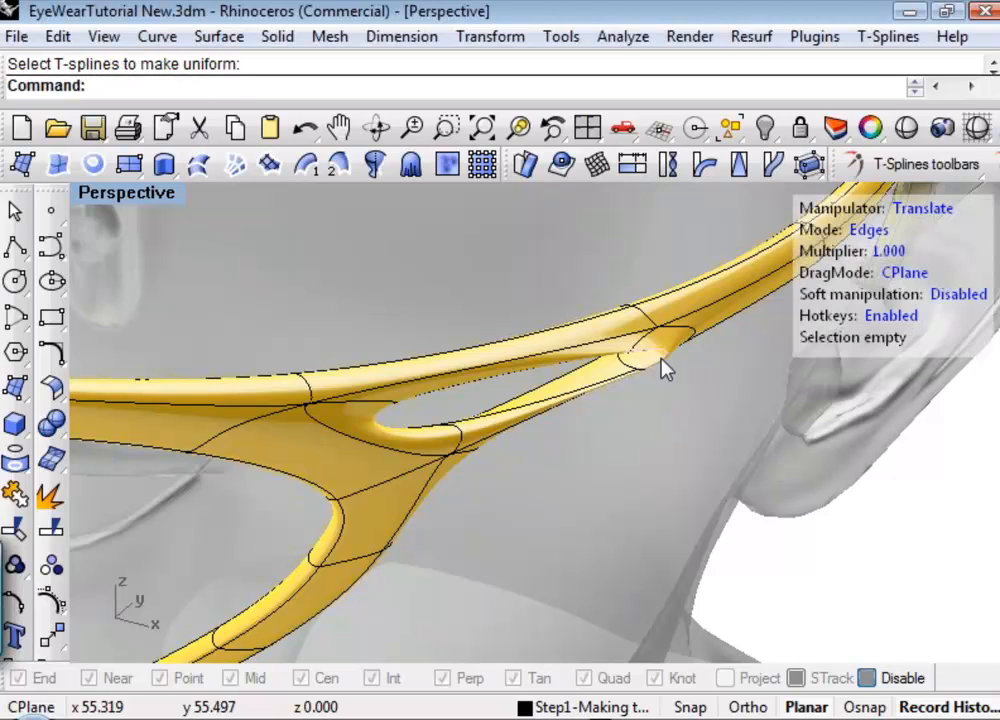
right_drag(641, 458, 306, 440)
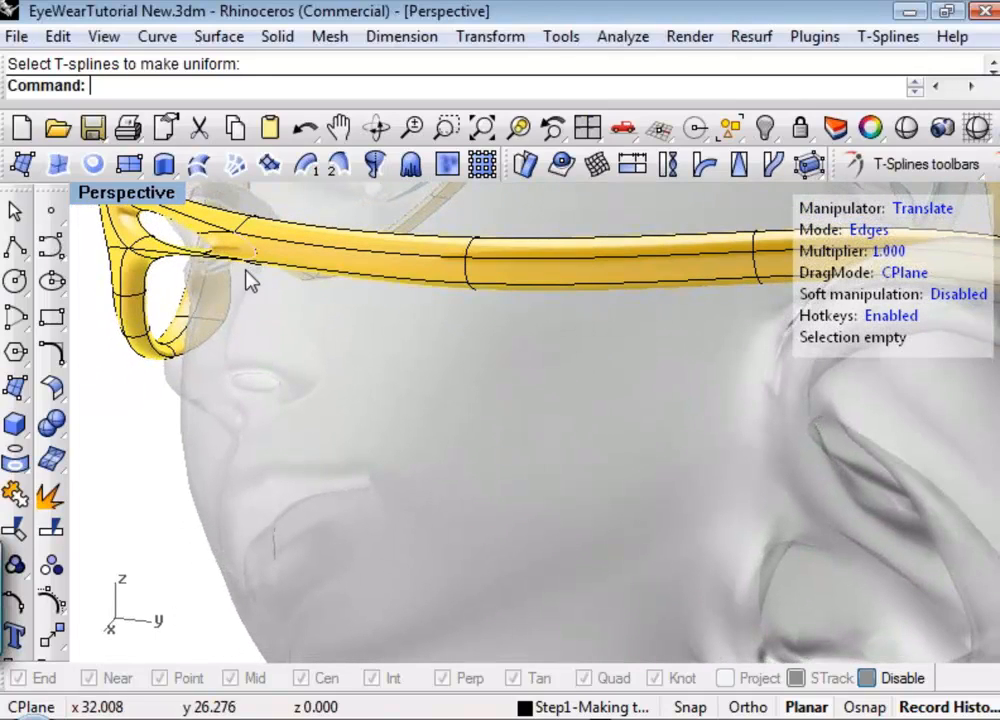
Nudge the temple arm edge just behind the bridged opening slightly outward along the X axis and deselect it.
click(230, 288)
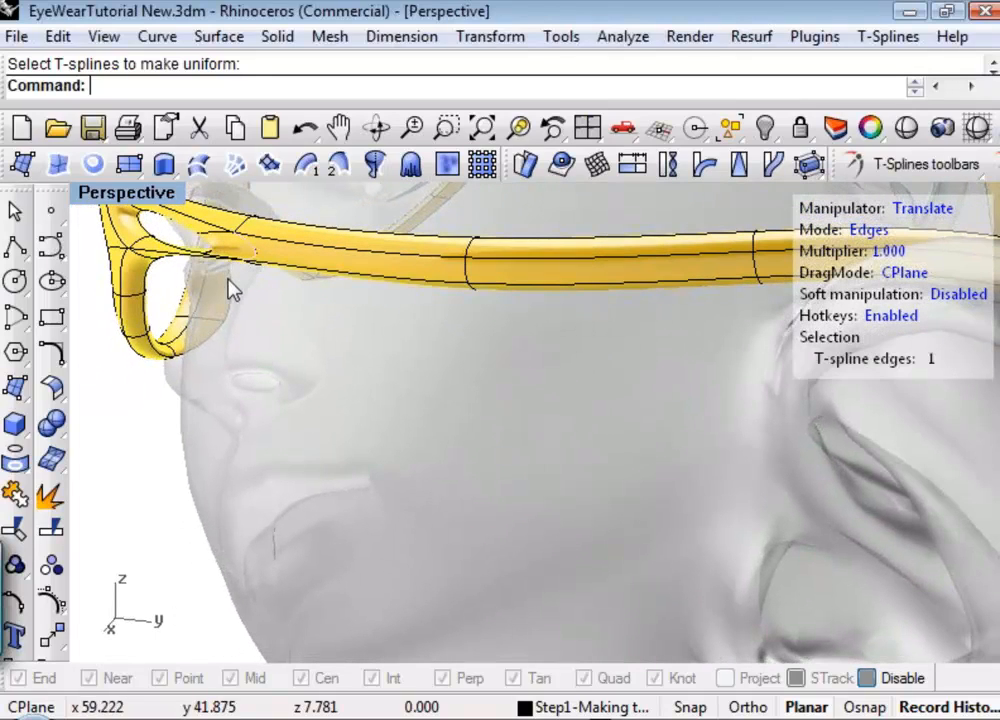
click(170, 287)
drag(167, 278, 161, 282)
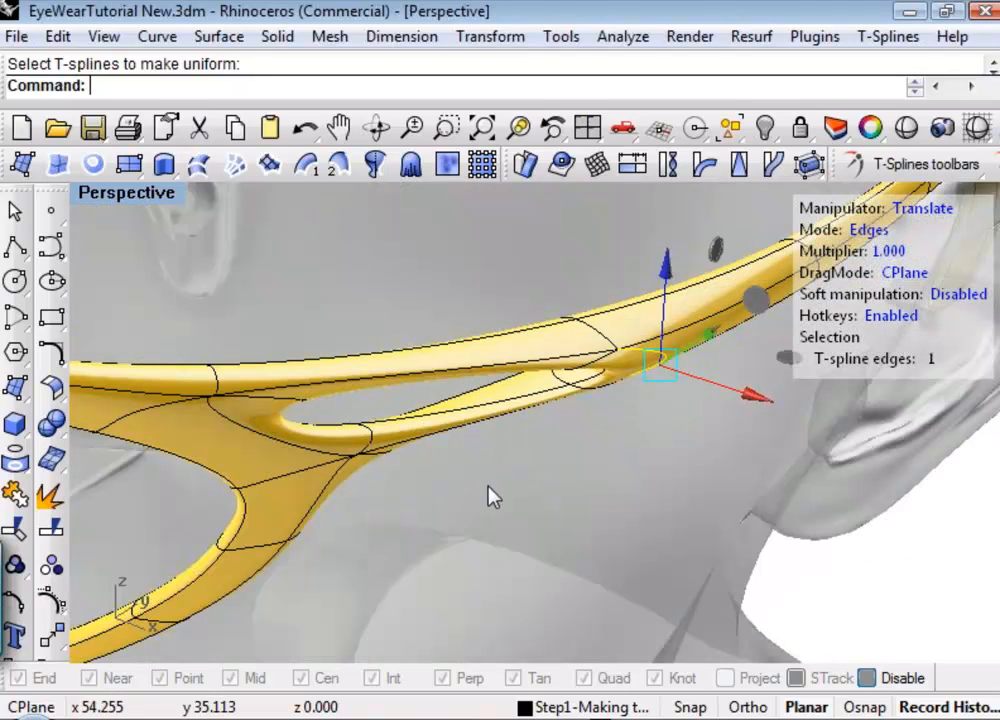
right_drag(489, 496, 576, 424)
scroll(576, 424, down, 6)
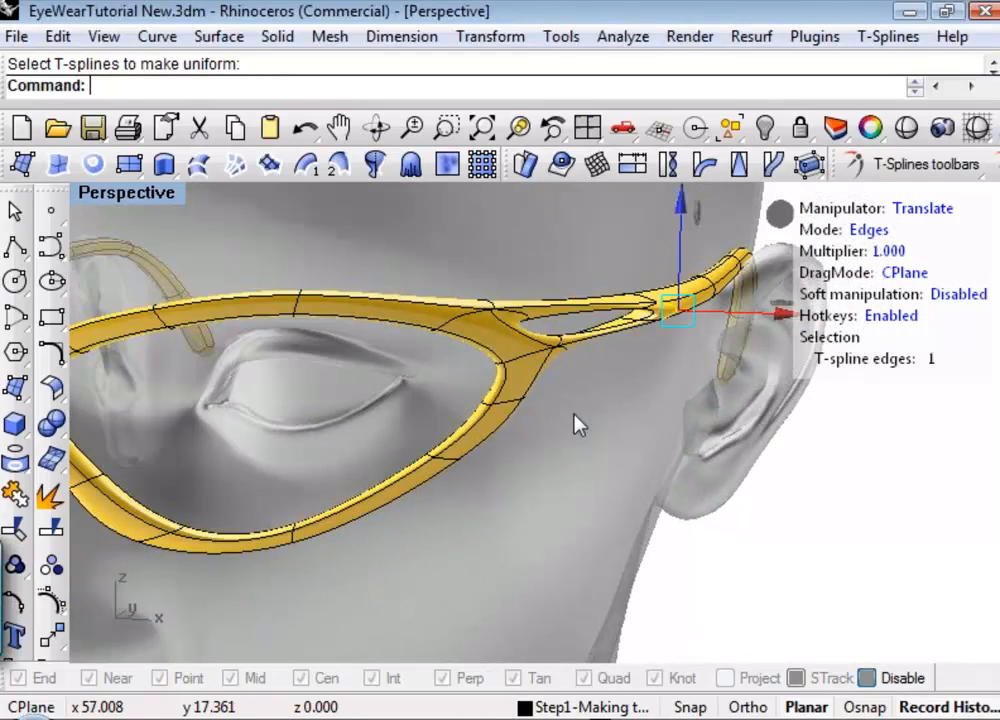
scroll(576, 424, down, 2)
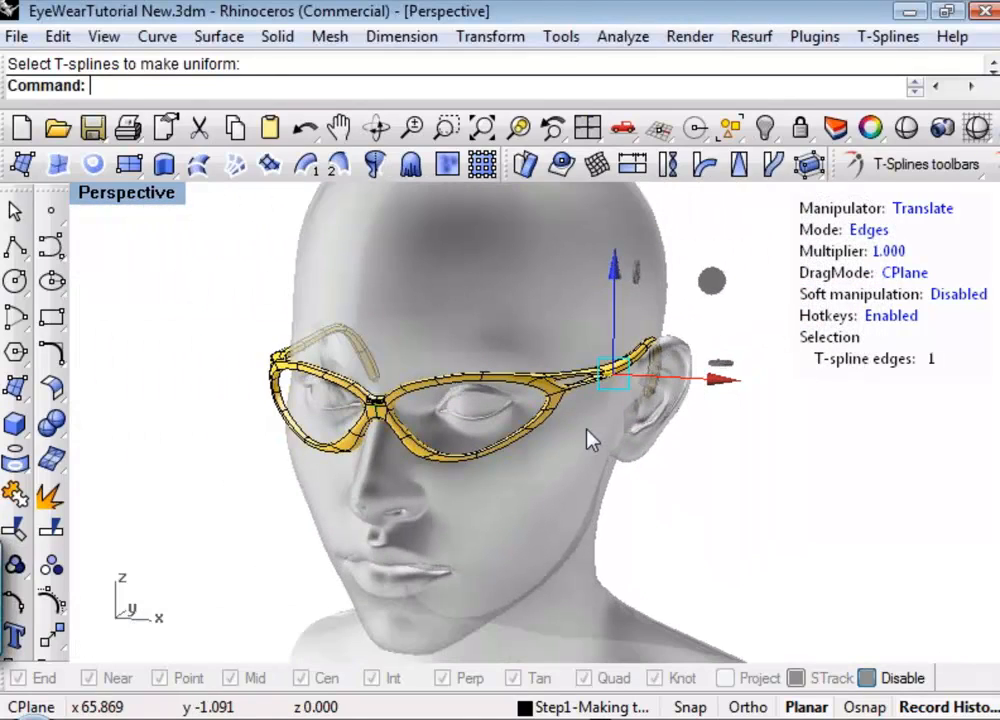
key(Escape)
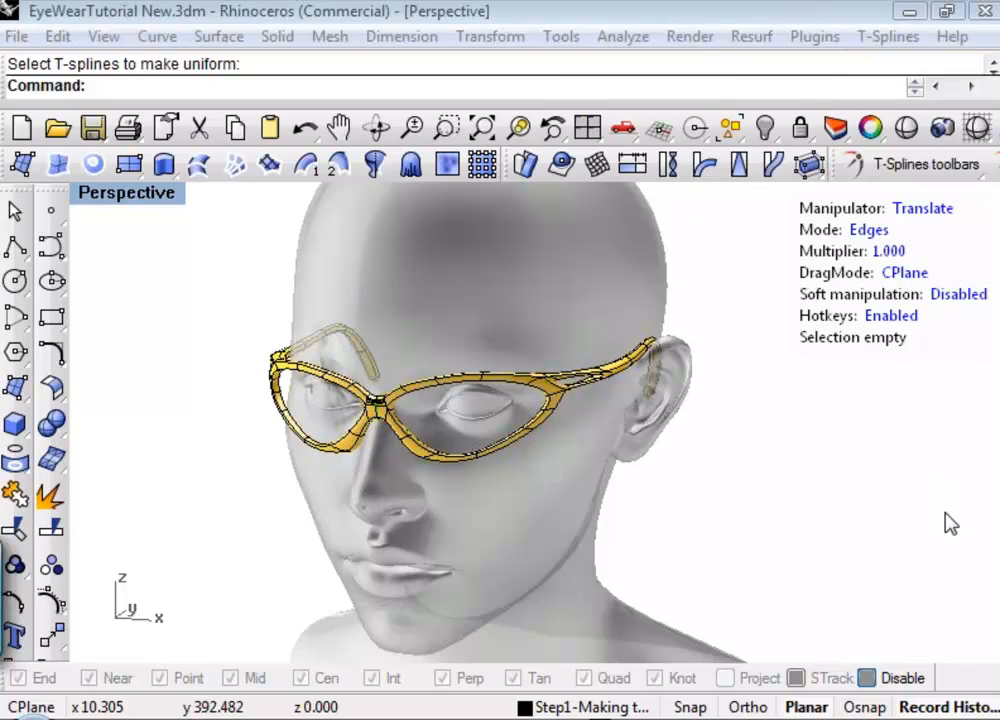
Convert the yellow T-spline frame to a Rhino surface with tsConvertToRhinosurf.
click(998, 224)
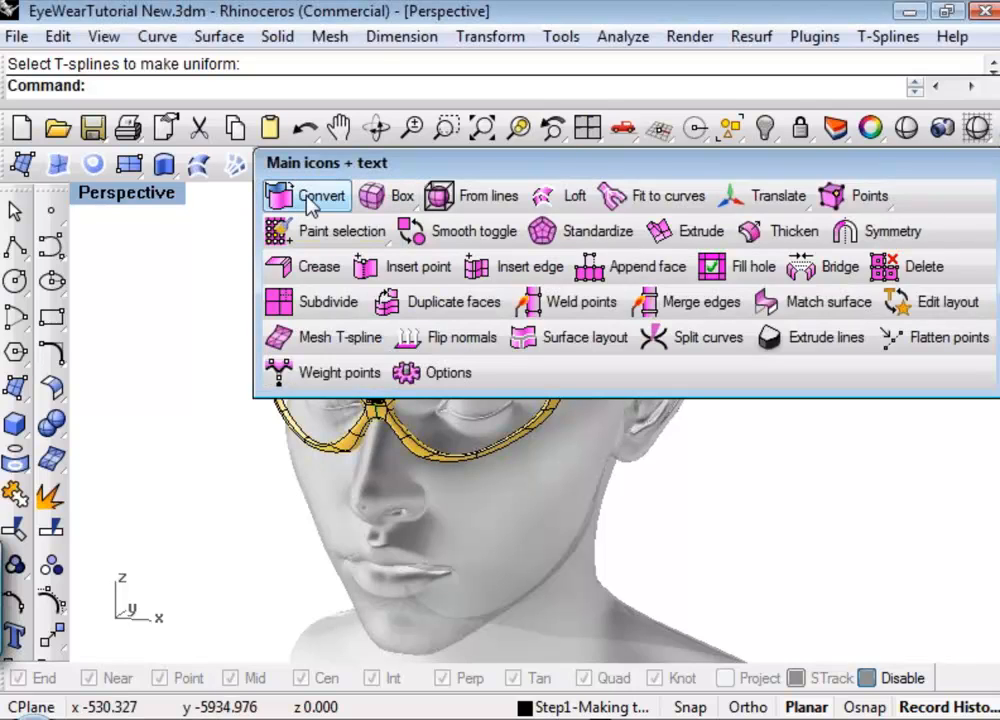
click(310, 203)
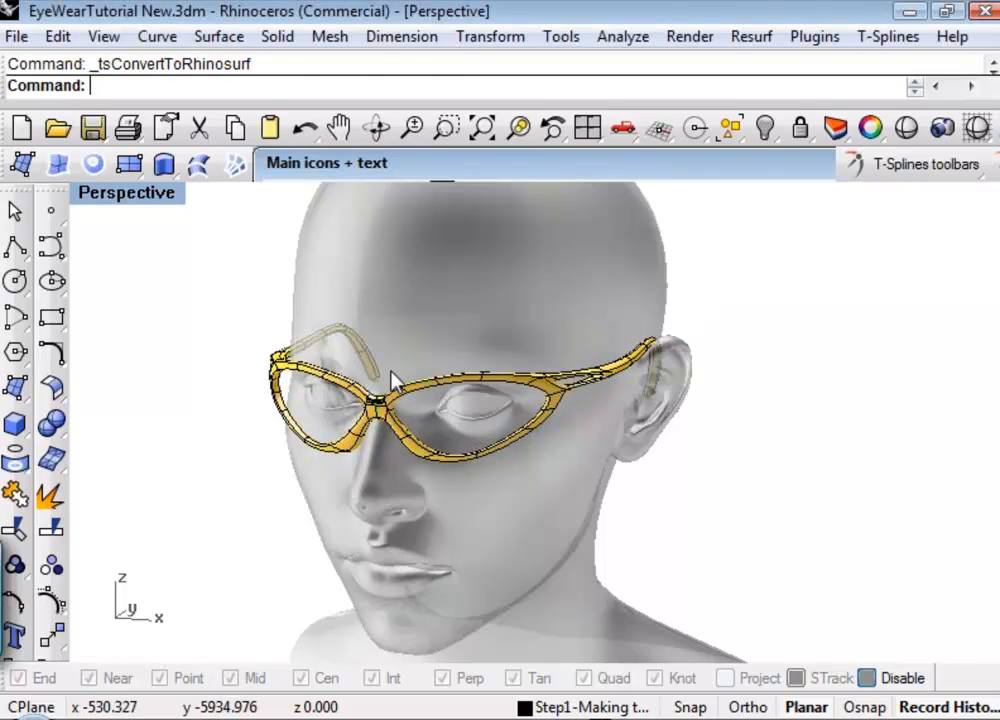
click(428, 465)
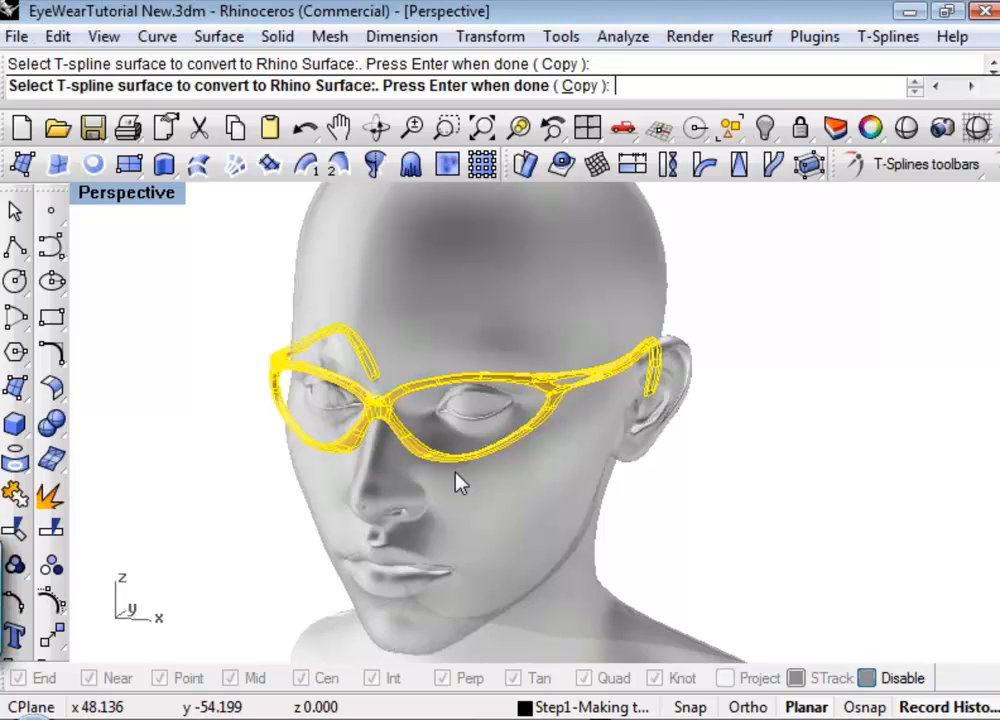
key(Return)
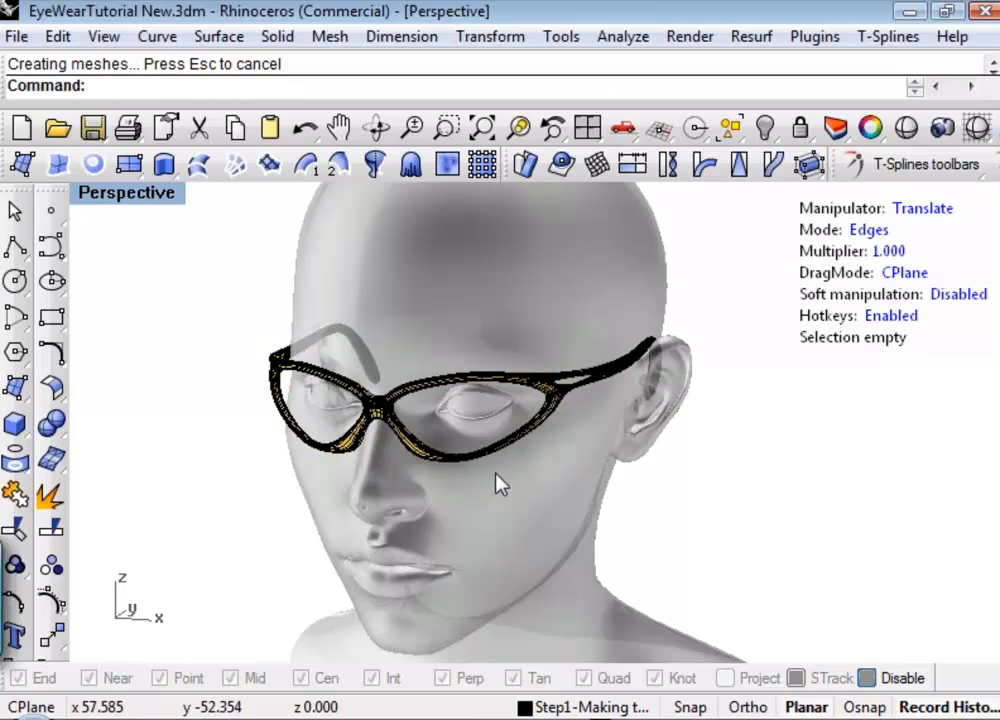
Check the converted frame polysurface for naked edges and close the edge analysis.
right_drag(500, 484, 469, 502)
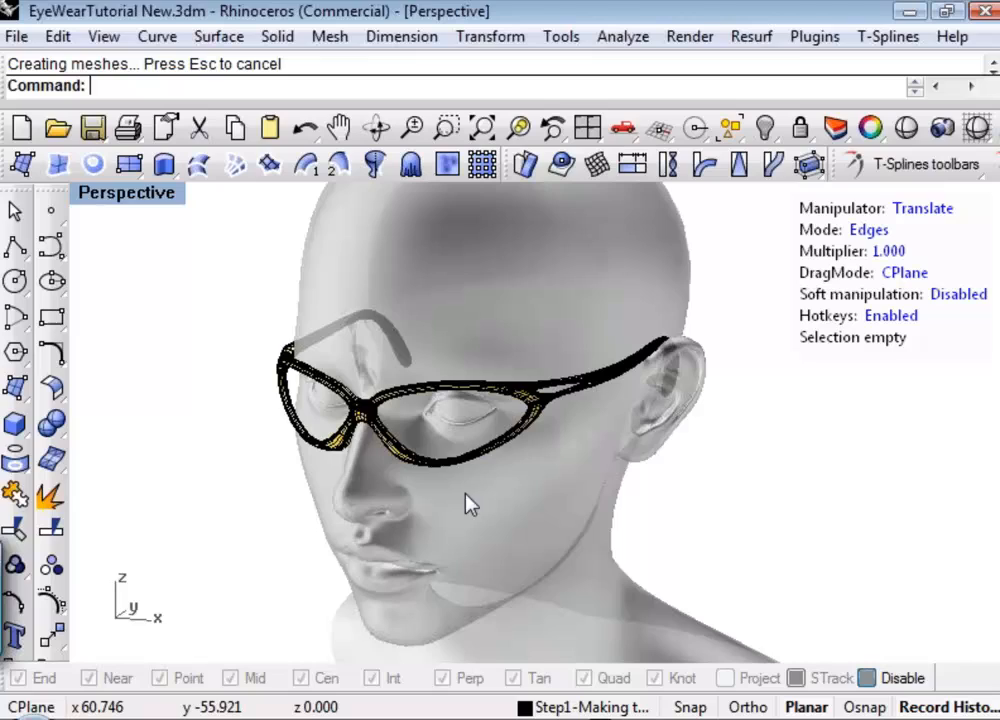
click(398, 458)
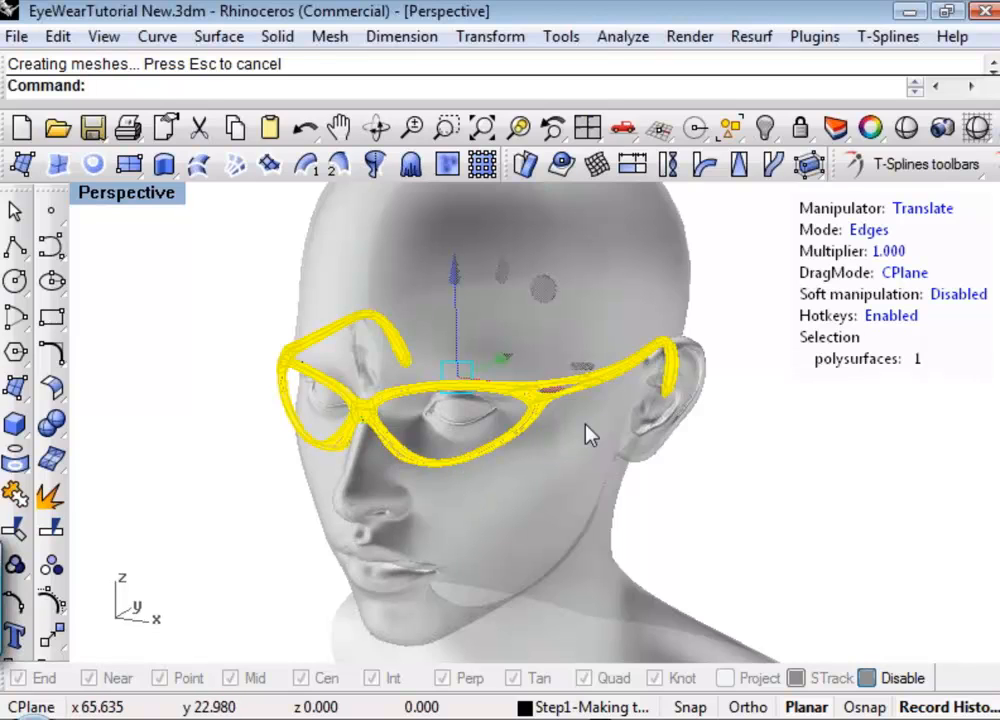
middle_click(562, 442)
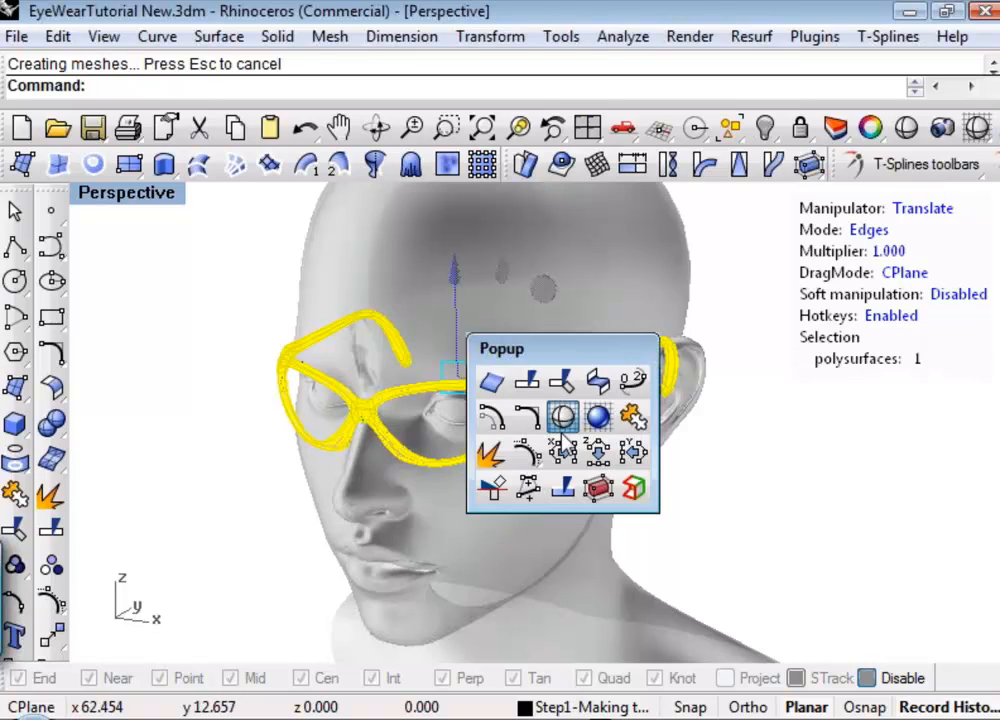
click(645, 490)
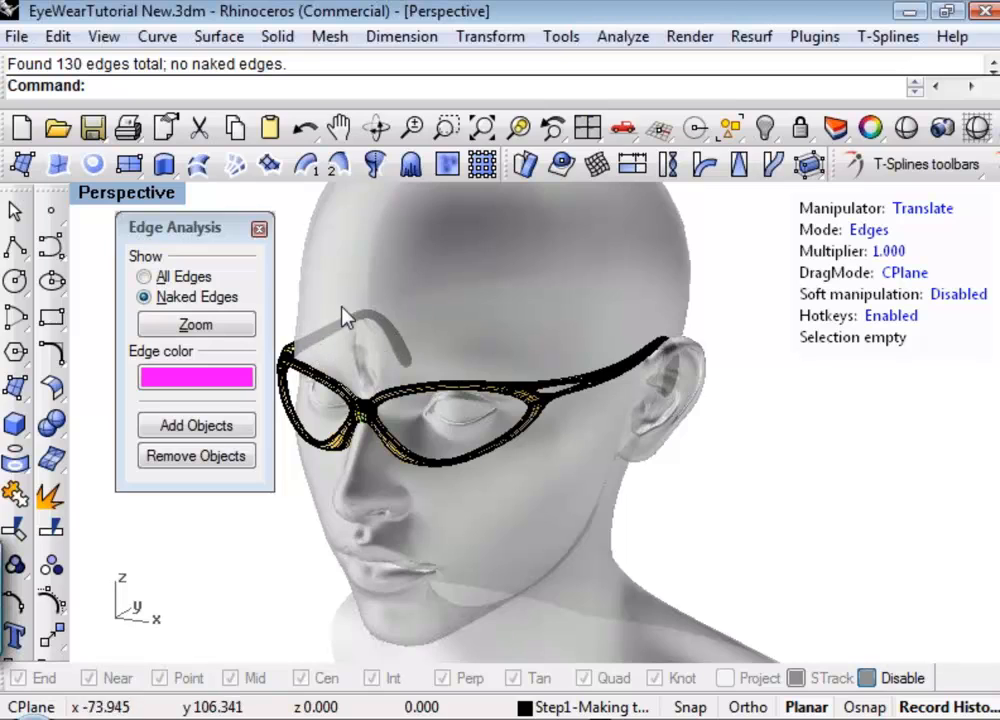
click(249, 231)
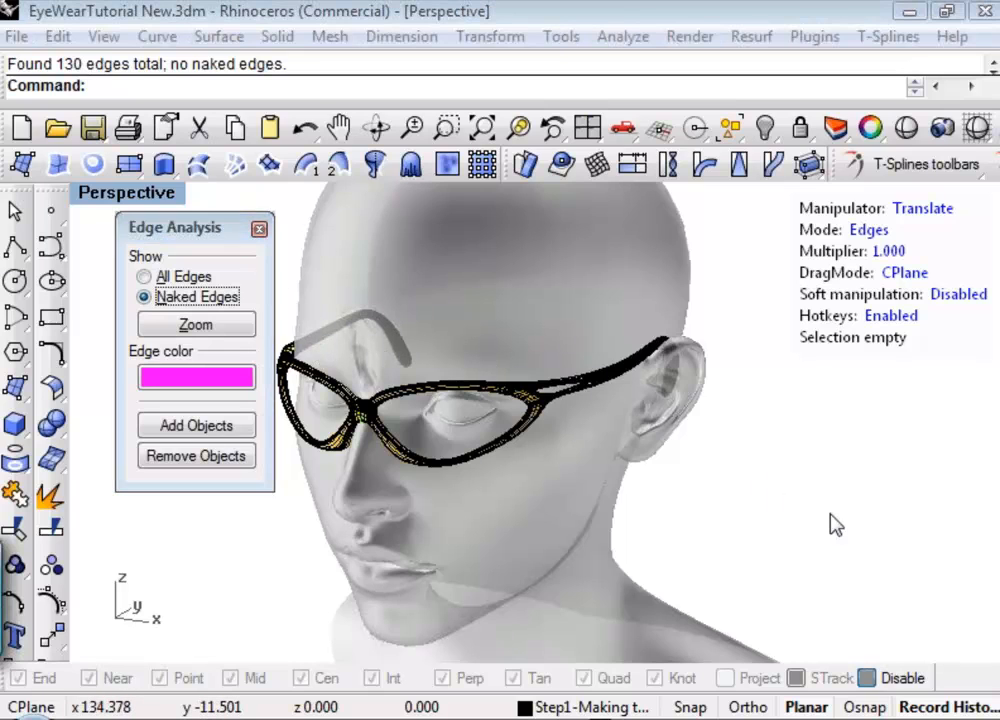
key(Escape)
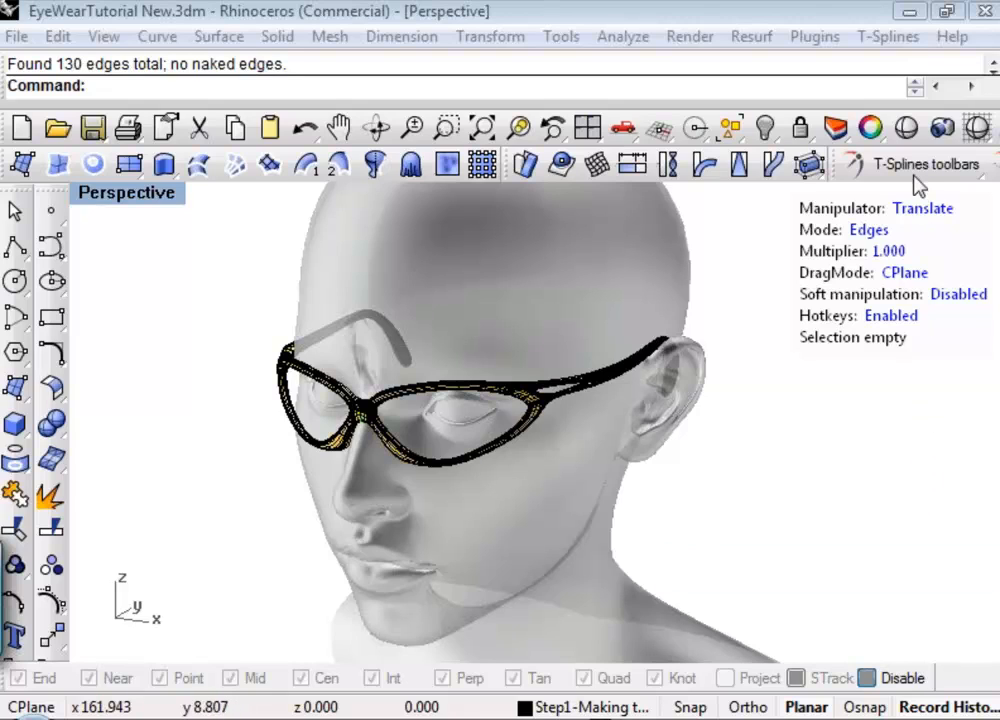